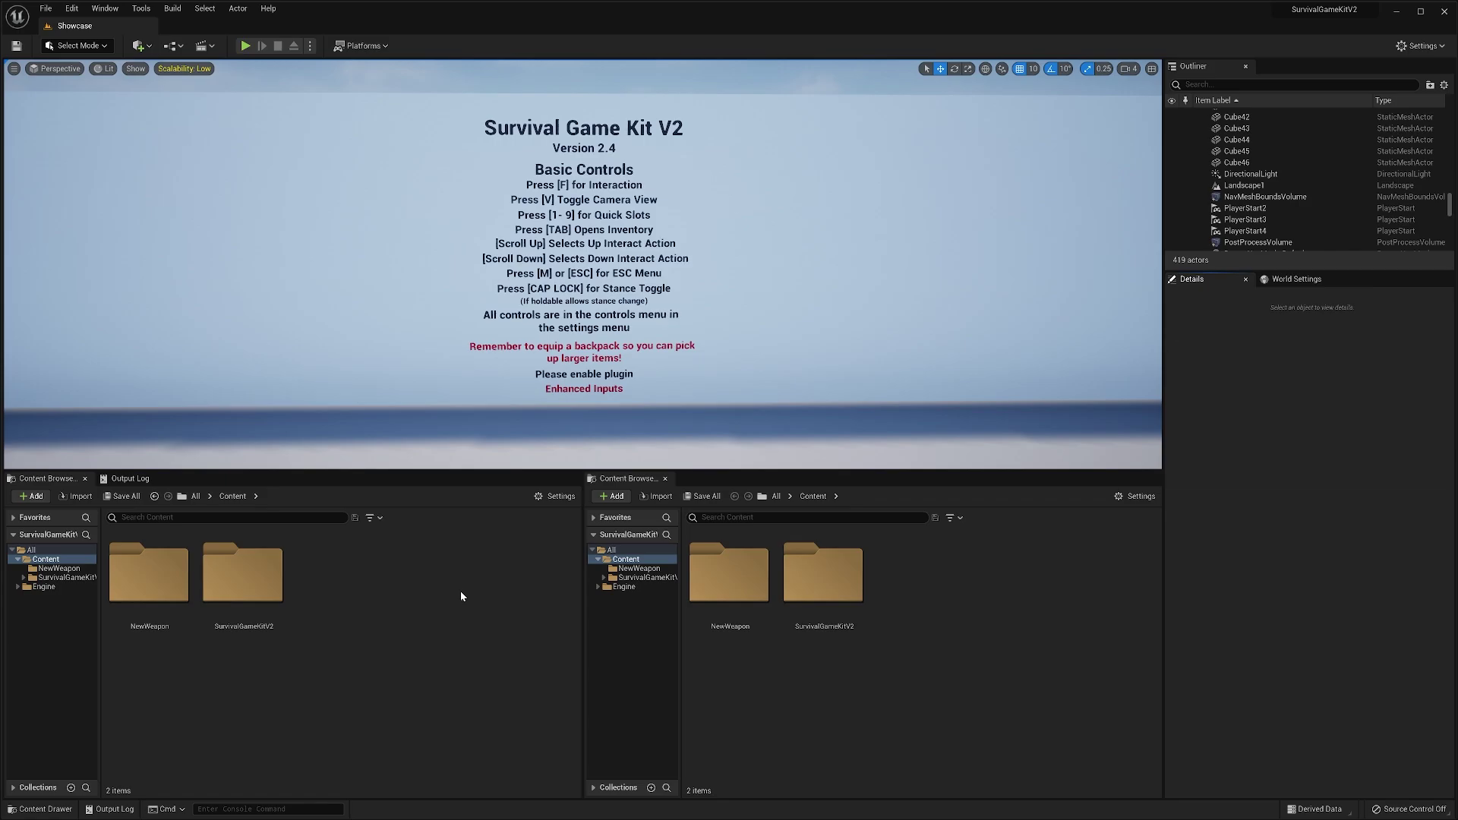
# - Open the NewWeapon folder in one content browser and SurvivalGameKitV2/Blueprints/Items/HoldableItems in the other
pyautogui.doubleClick(150, 583)
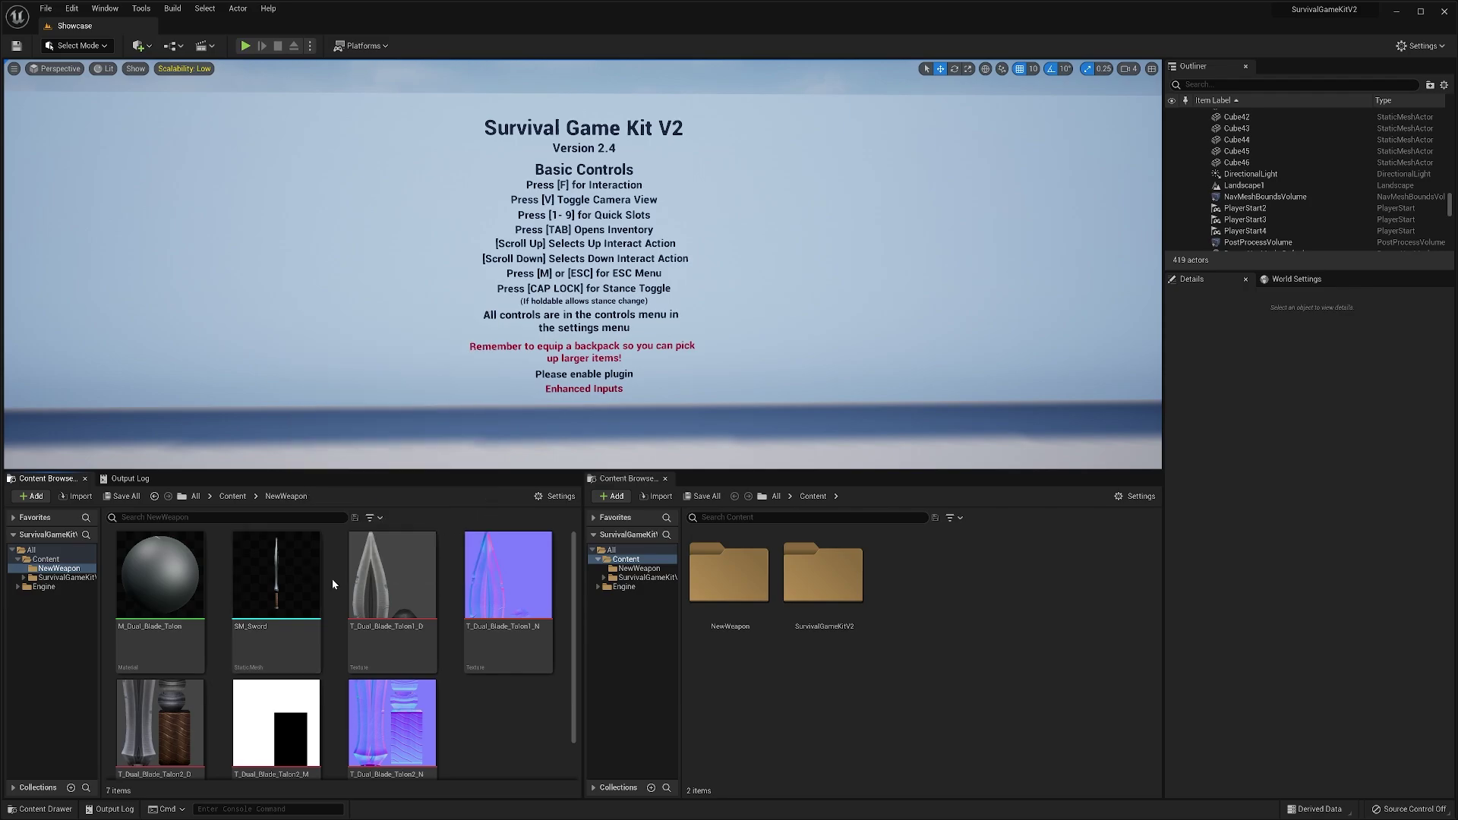
pyautogui.click(785, 707)
pyautogui.doubleClick(824, 577)
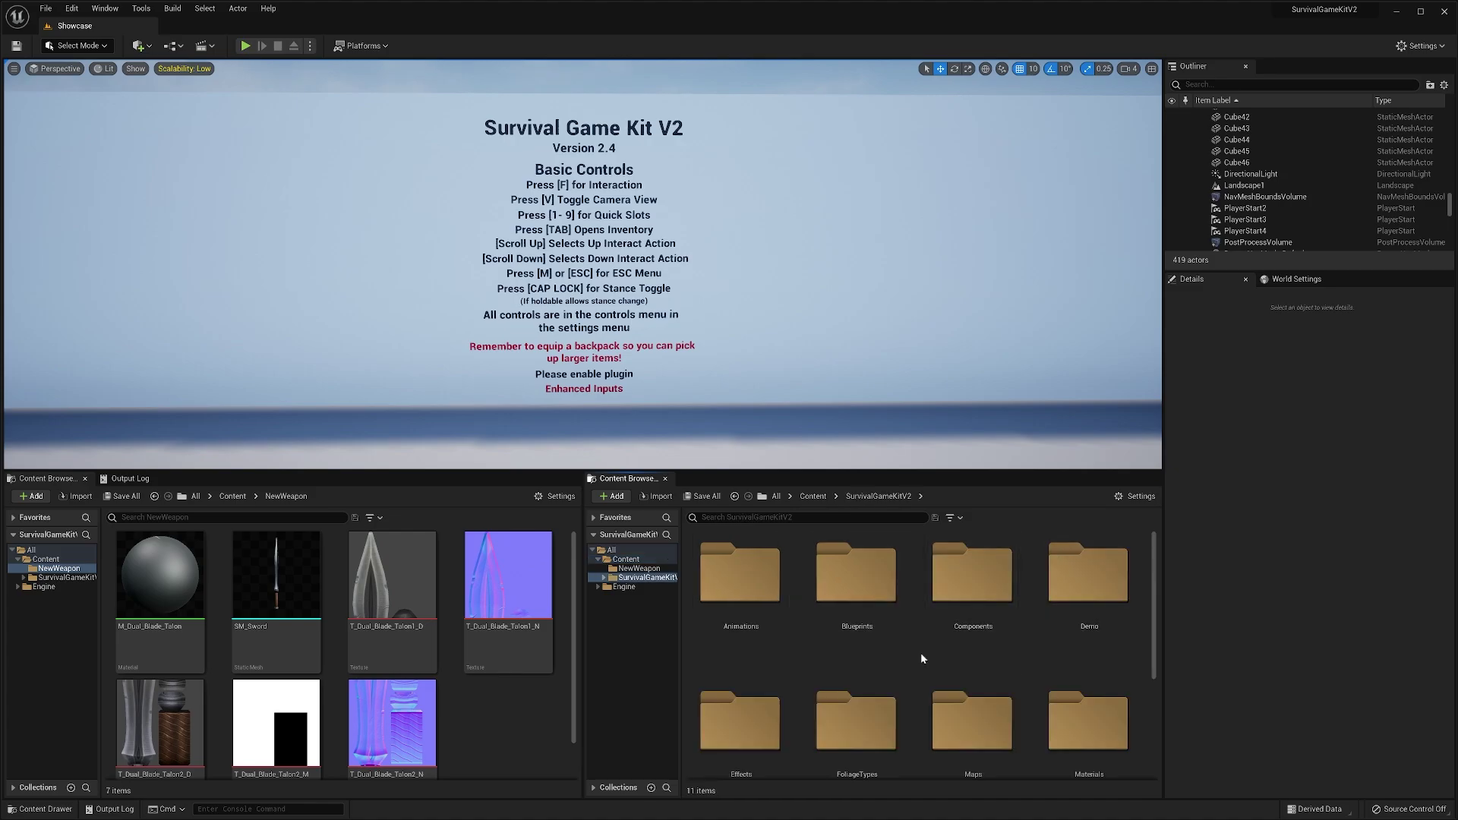
pyautogui.doubleClick(856, 577)
pyautogui.doubleClick(857, 720)
pyautogui.doubleClick(857, 577)
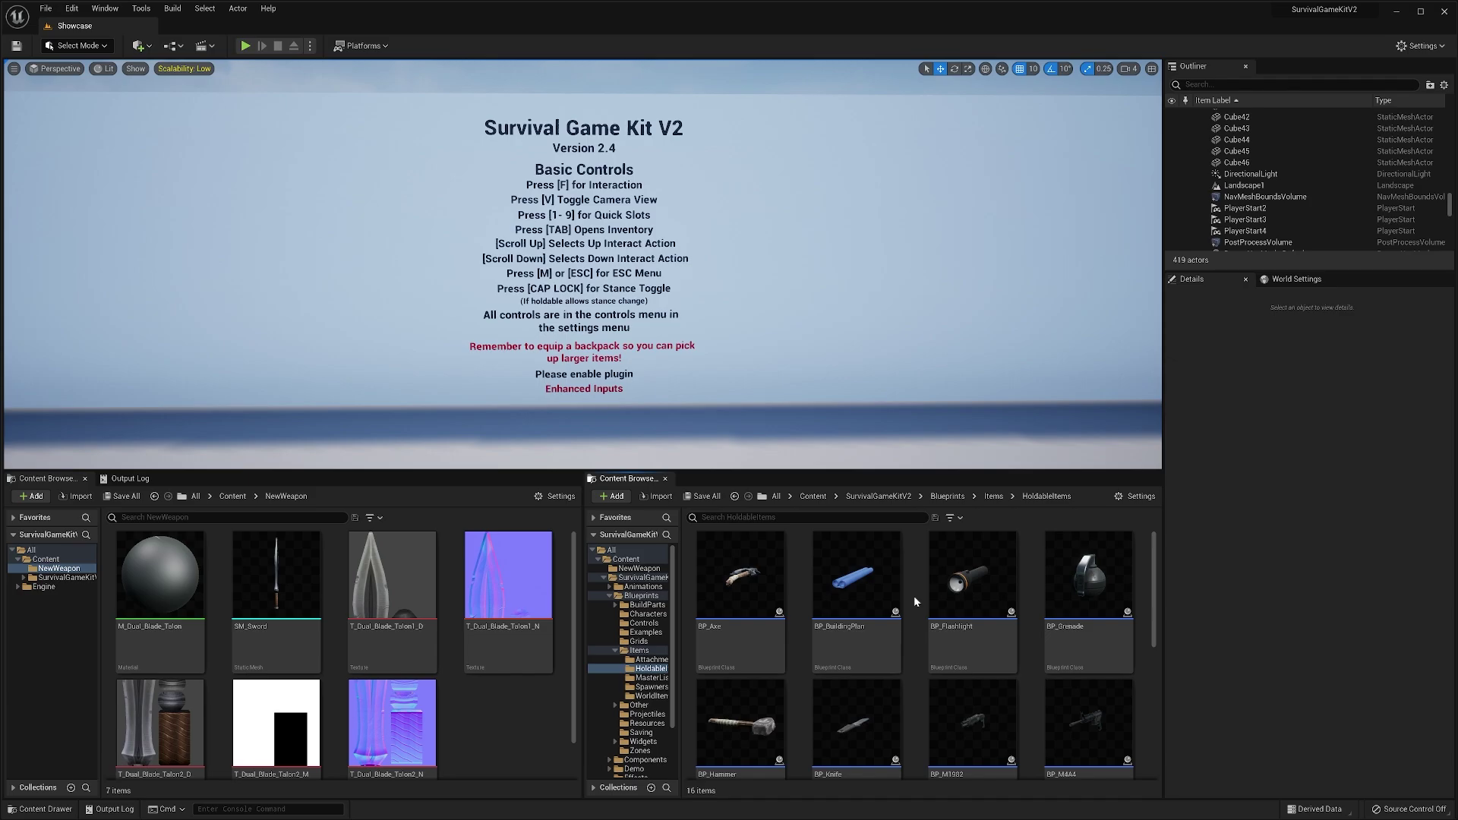
# - Duplicate the BP_Axe blueprint in HoldableItems and name the copy BP_NewWeapon
pyautogui.rightClick(755, 572)
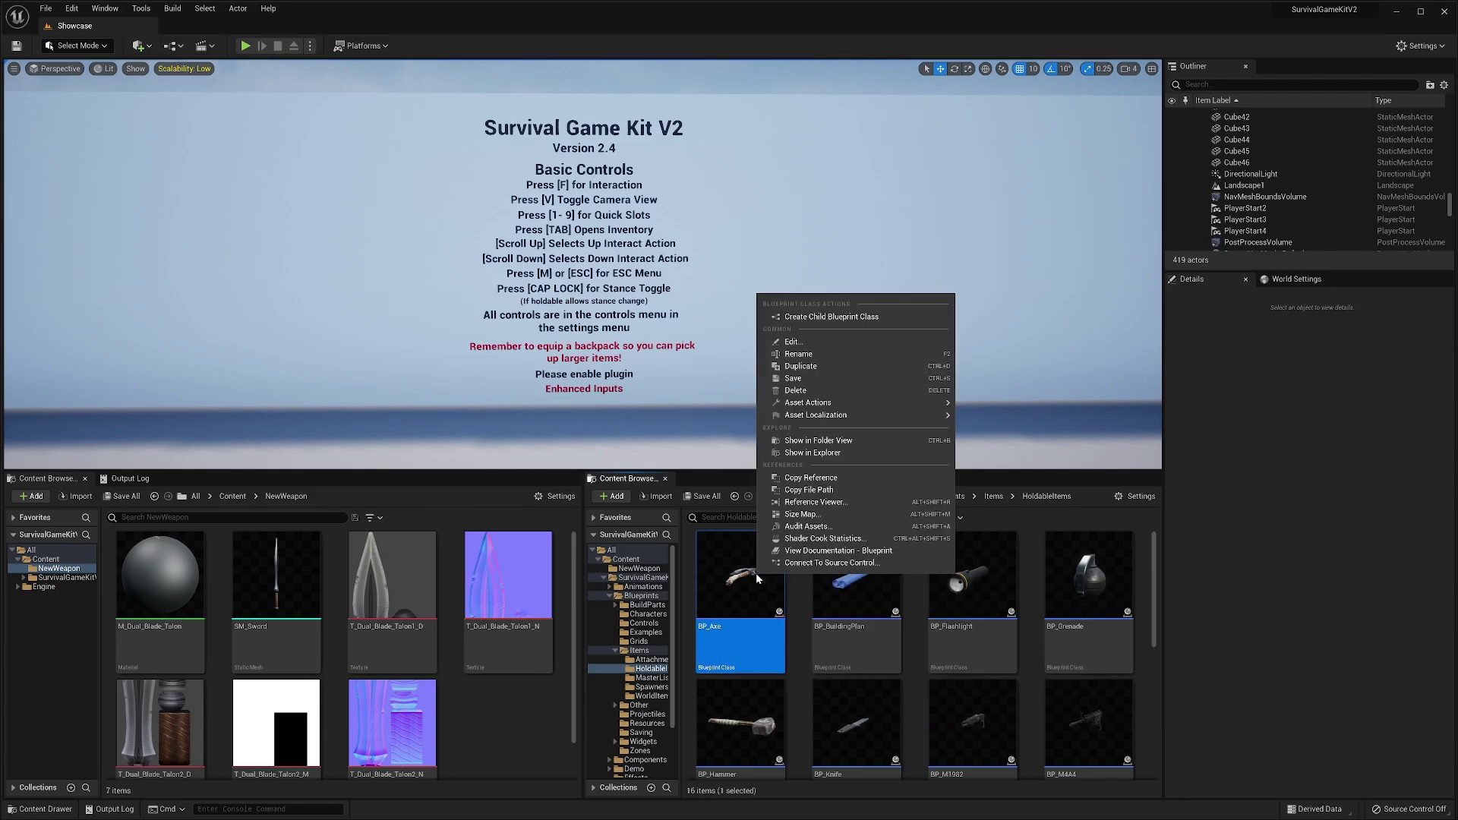
pyautogui.click(799, 371)
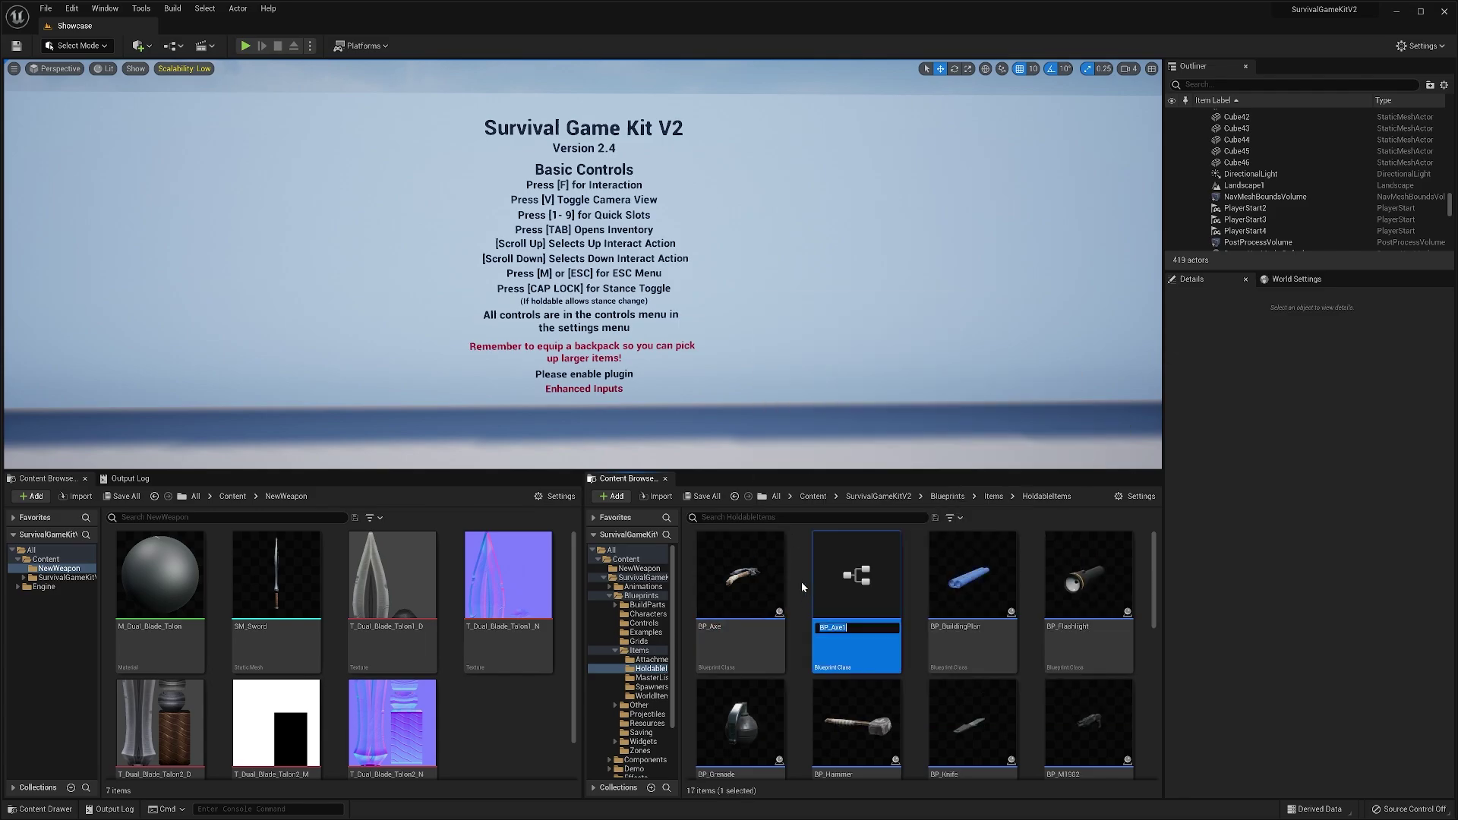
pyautogui.write('BP_NewWeapon')
pyautogui.press('Return')
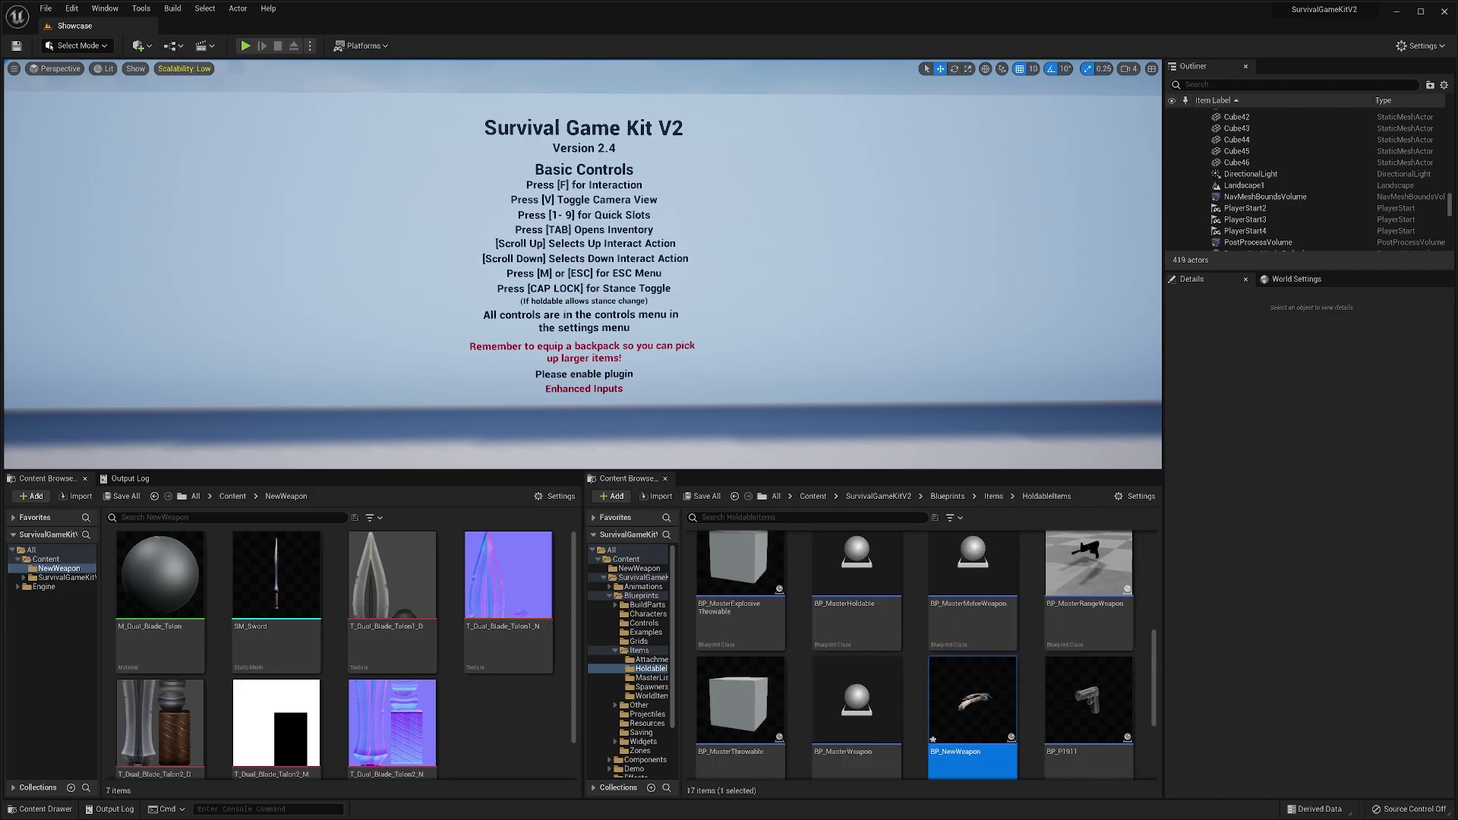
# - Open the BP_NewWeapon blueprint and show its axe model in the viewport
pyautogui.doubleClick(972, 703)
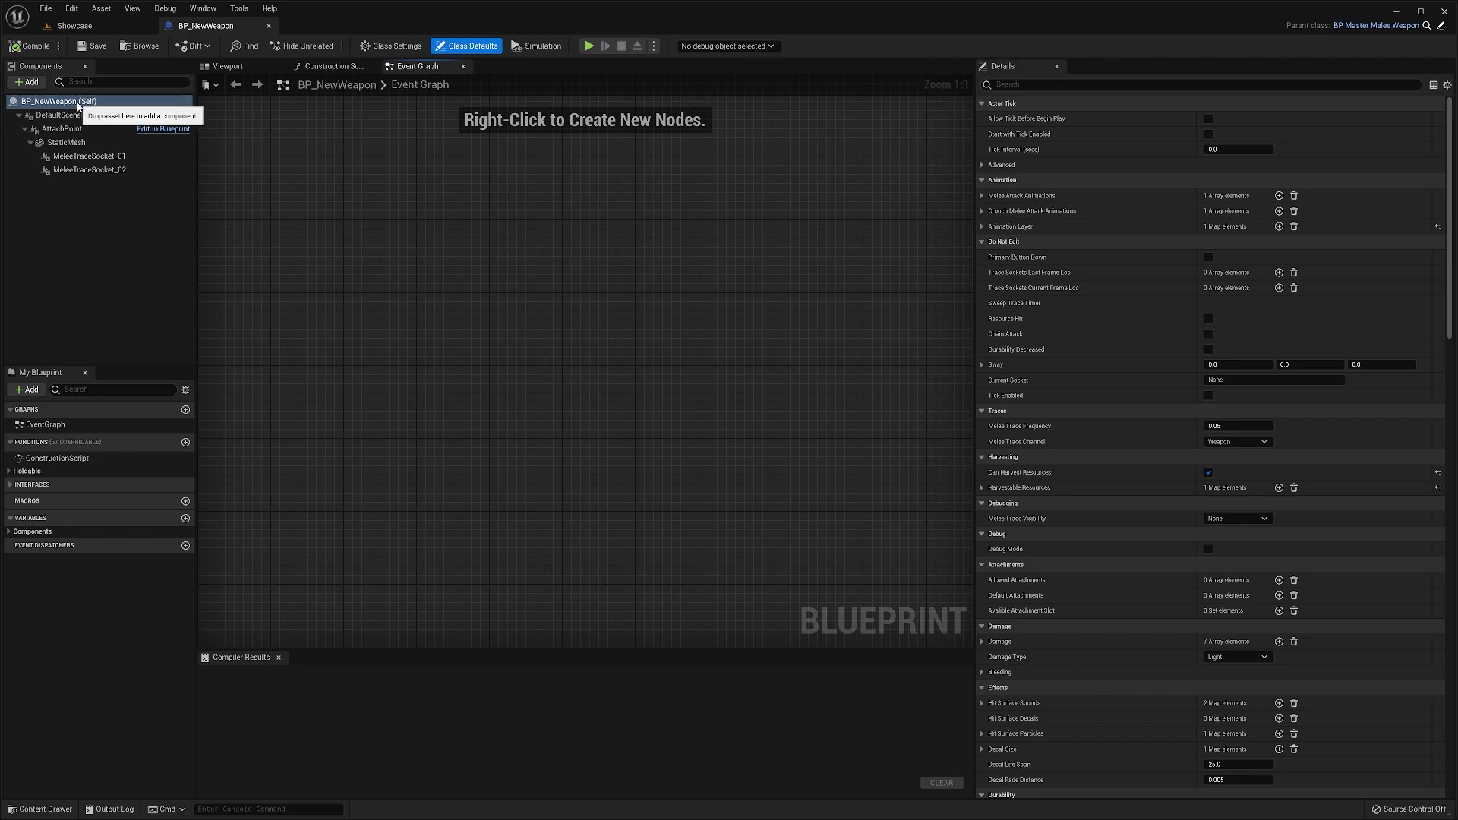
pyautogui.click(57, 101)
pyautogui.scroll(5, 553, 320)
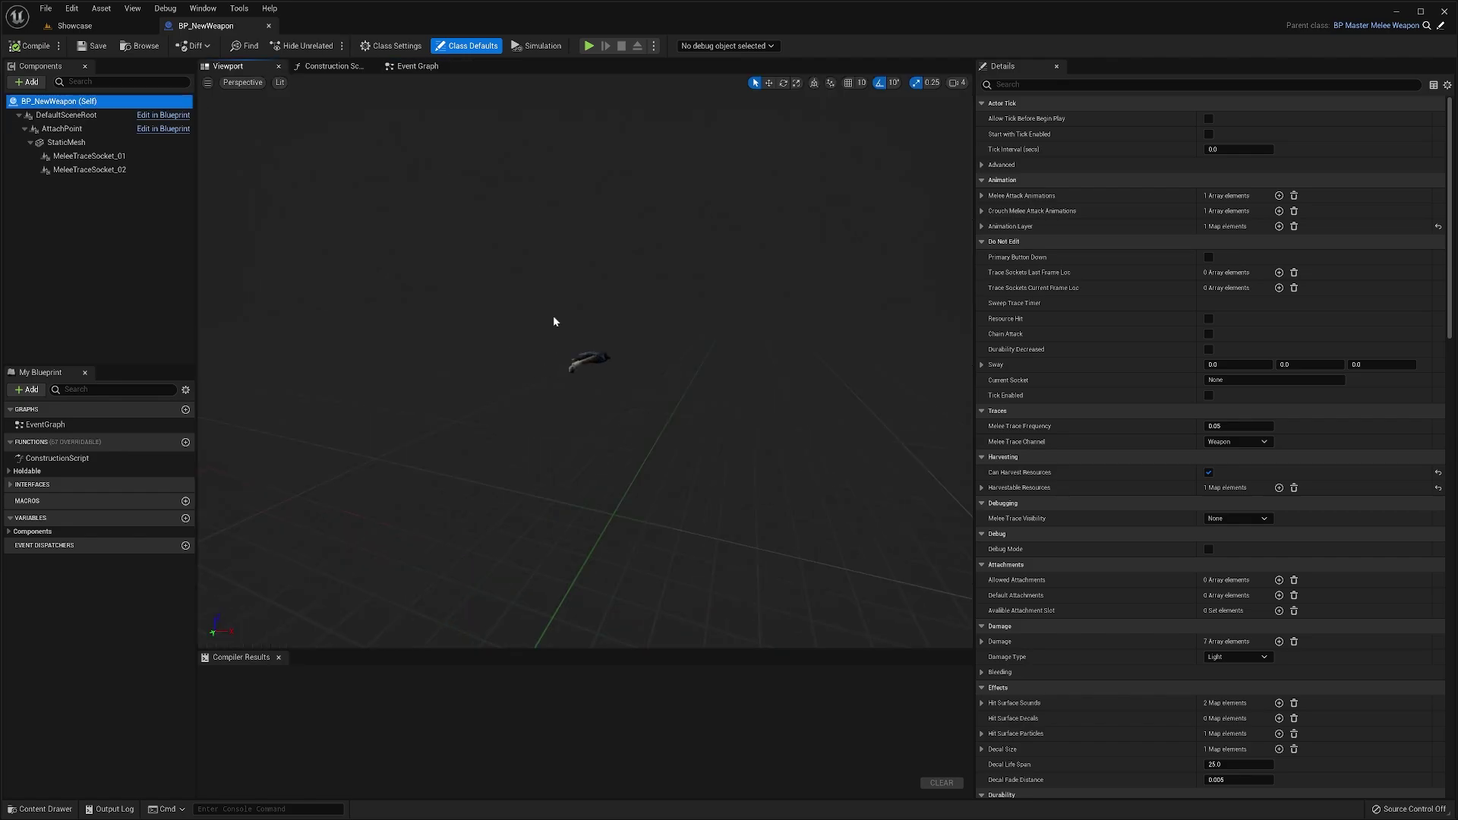
pyautogui.keyDown('alt'); pyautogui.moveTo(563, 308); pyautogui.dragTo(472, 457); pyautogui.keyUp('alt')
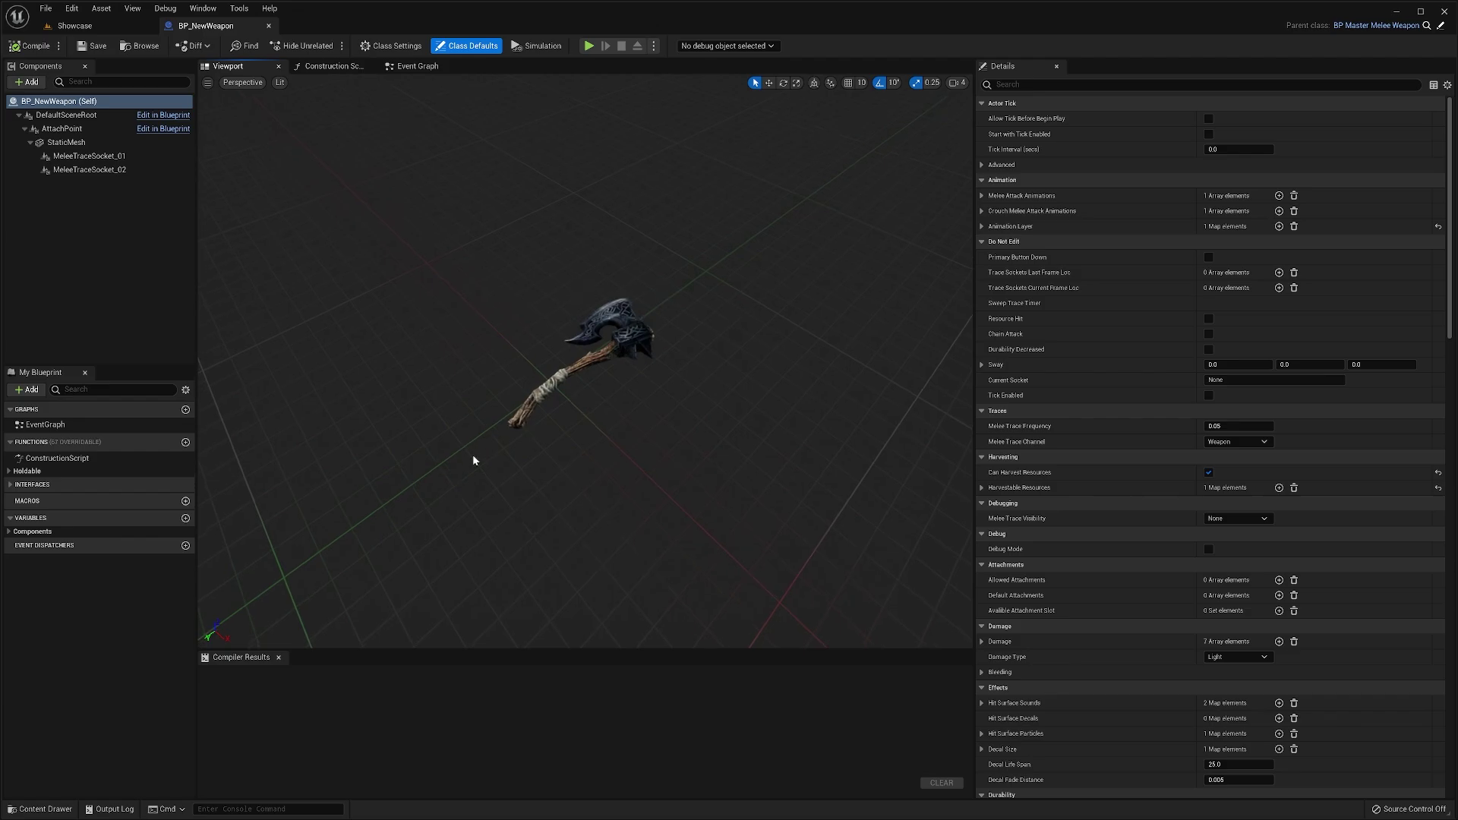
pyautogui.keyDown('alt'); pyautogui.moveTo(567, 338); pyautogui.dragTo(547, 341); pyautogui.keyUp('alt')
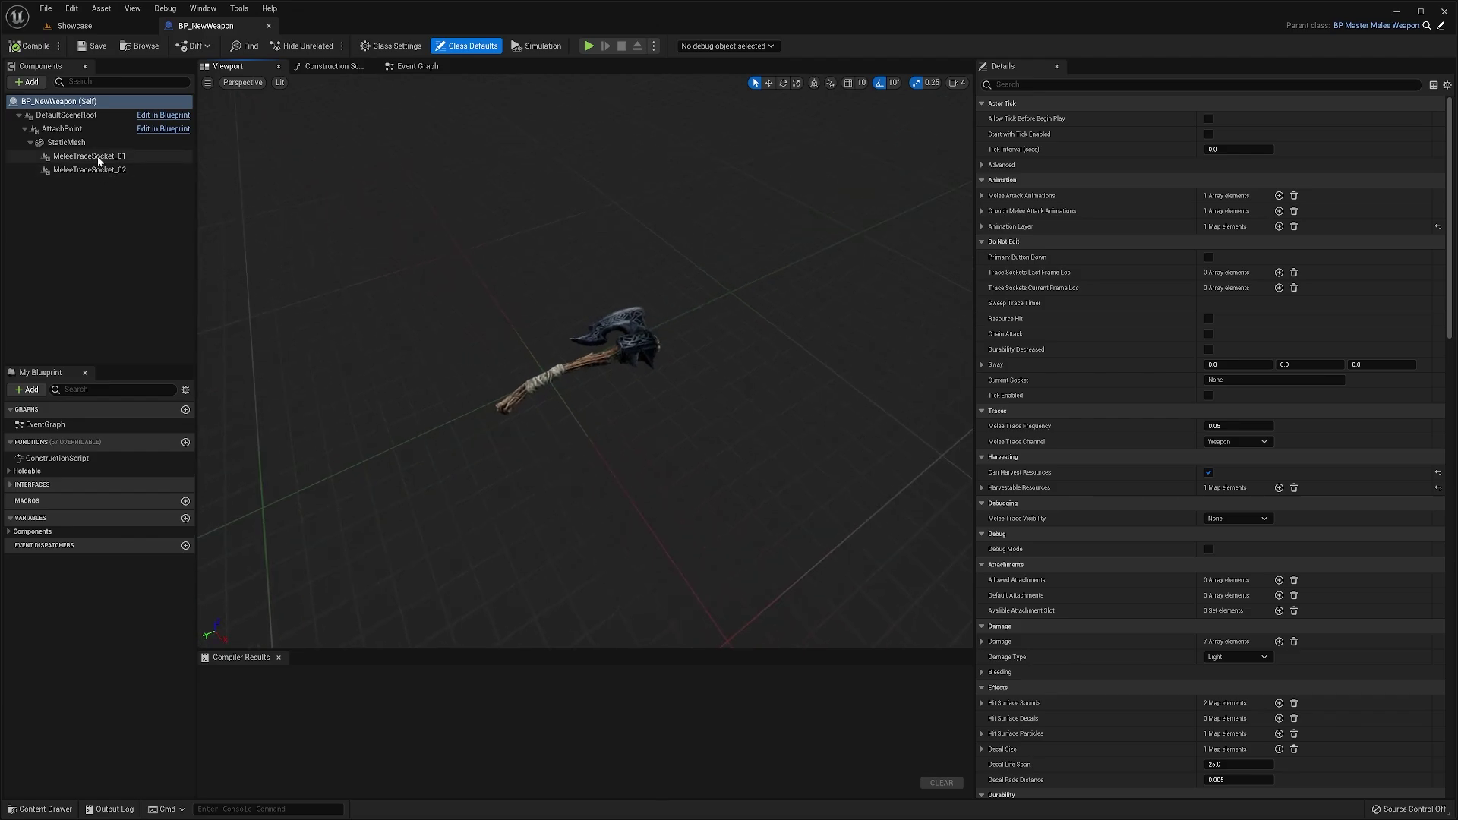
# - Replace the StaticMesh component's mesh with SM_Sword and reset the component's rotation to its default
pyautogui.click(67, 143)
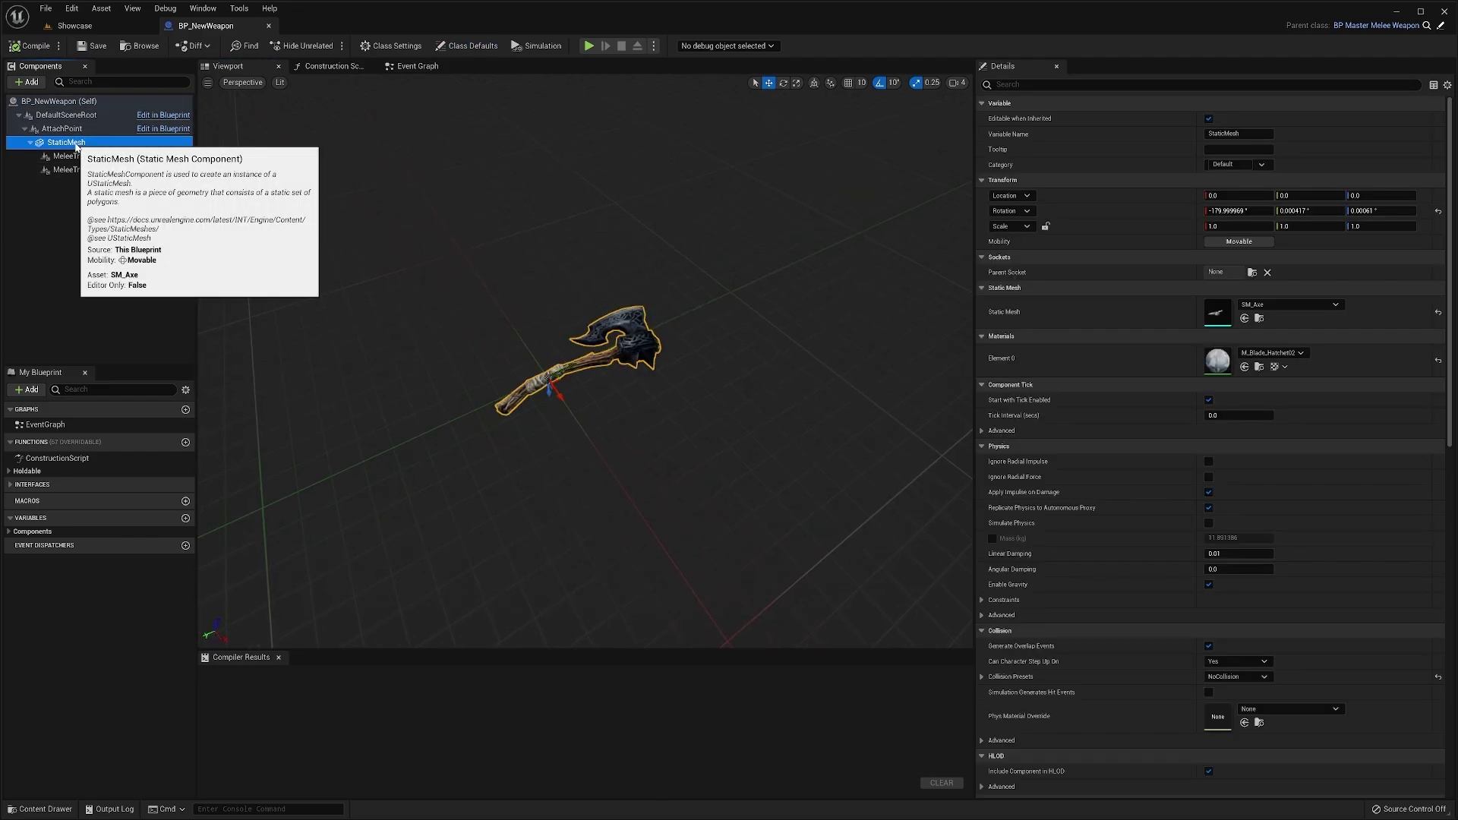
pyautogui.click(1284, 304)
pyautogui.write('sword')
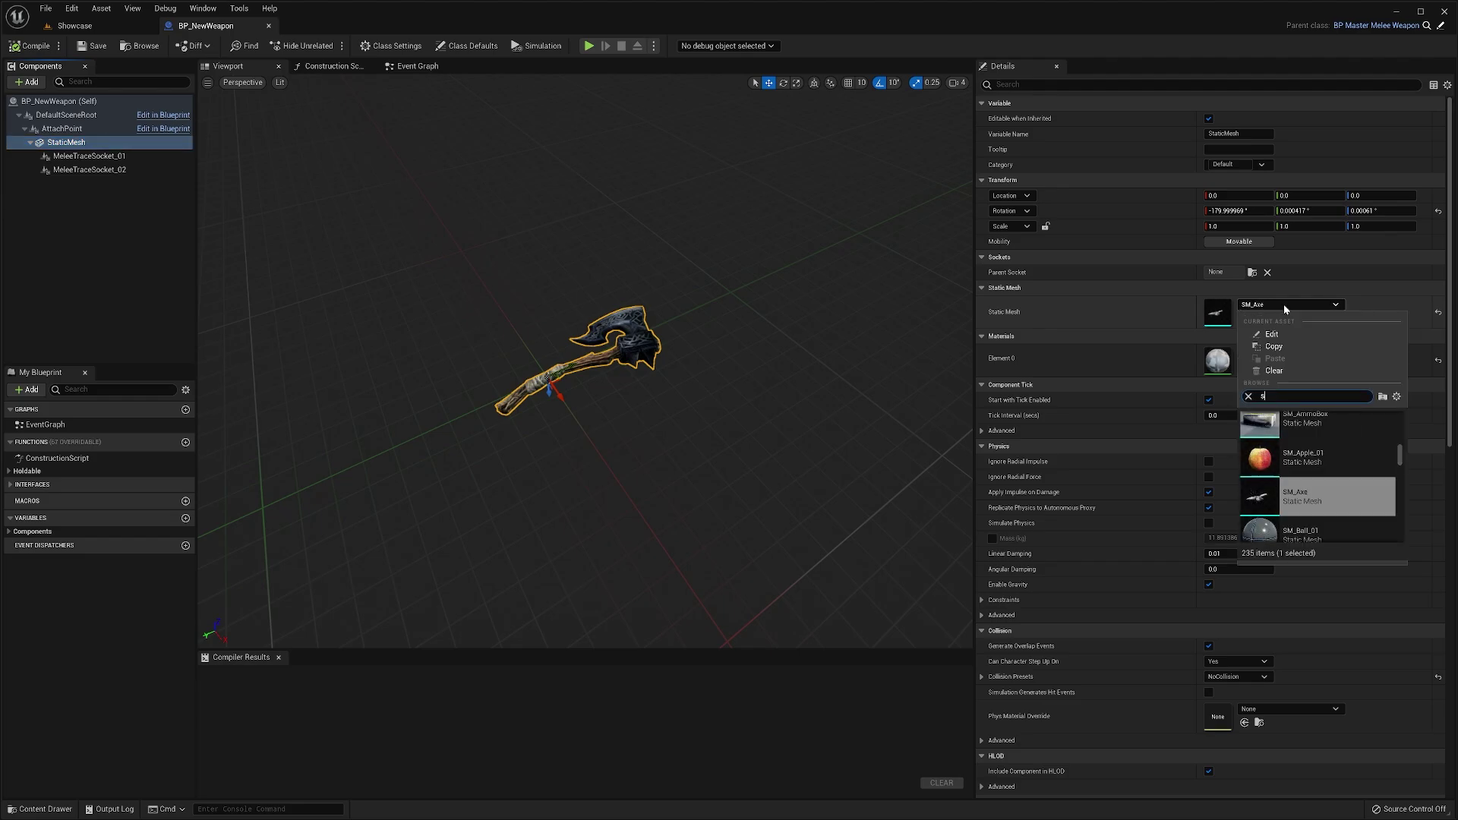
pyautogui.click(1304, 343)
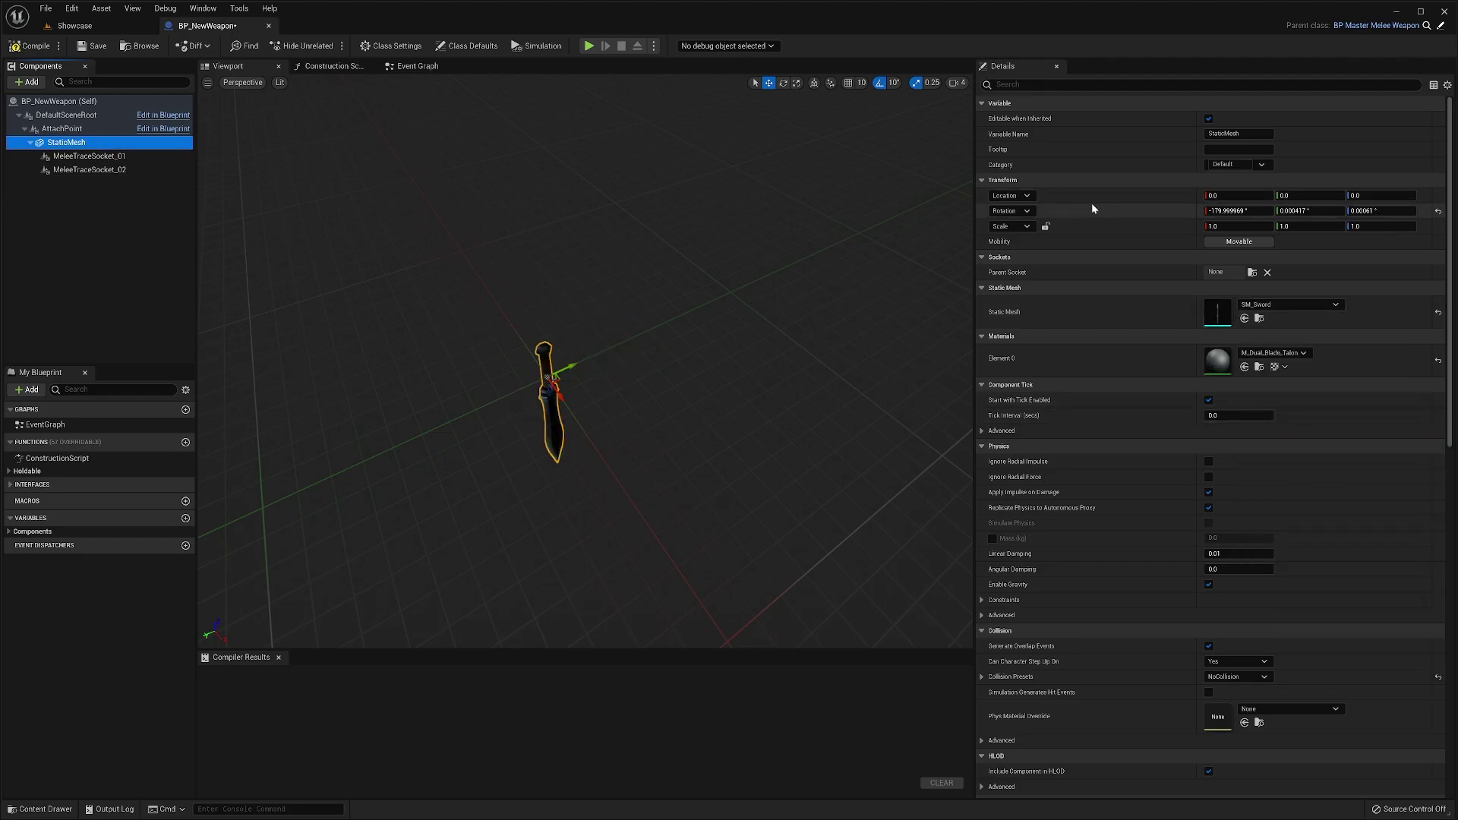
pyautogui.click(1437, 211)
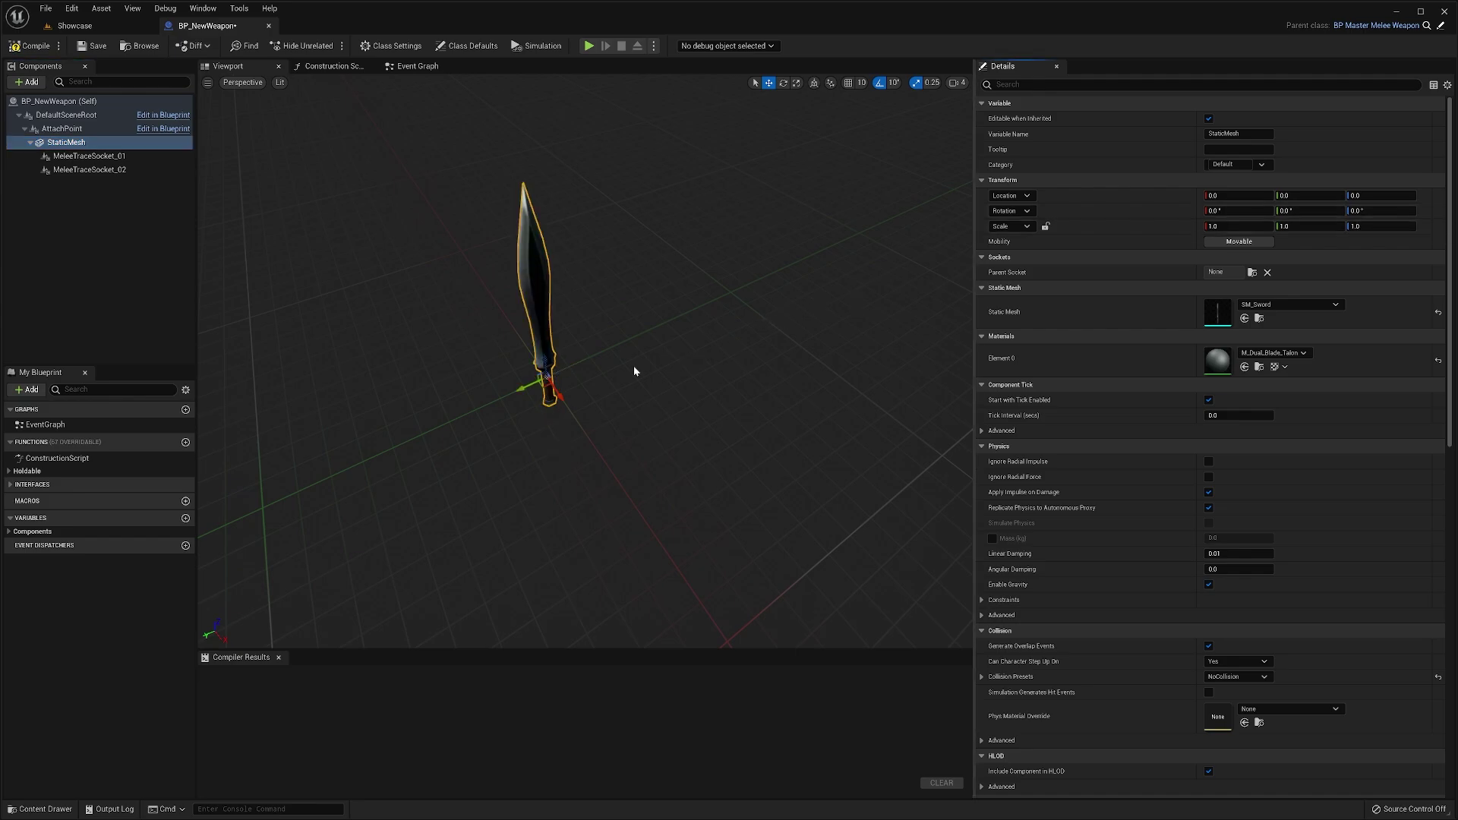
pyautogui.keyDown('alt'); pyautogui.moveTo(540, 350); pyautogui.dragTo(455, 323); pyautogui.keyUp('alt')
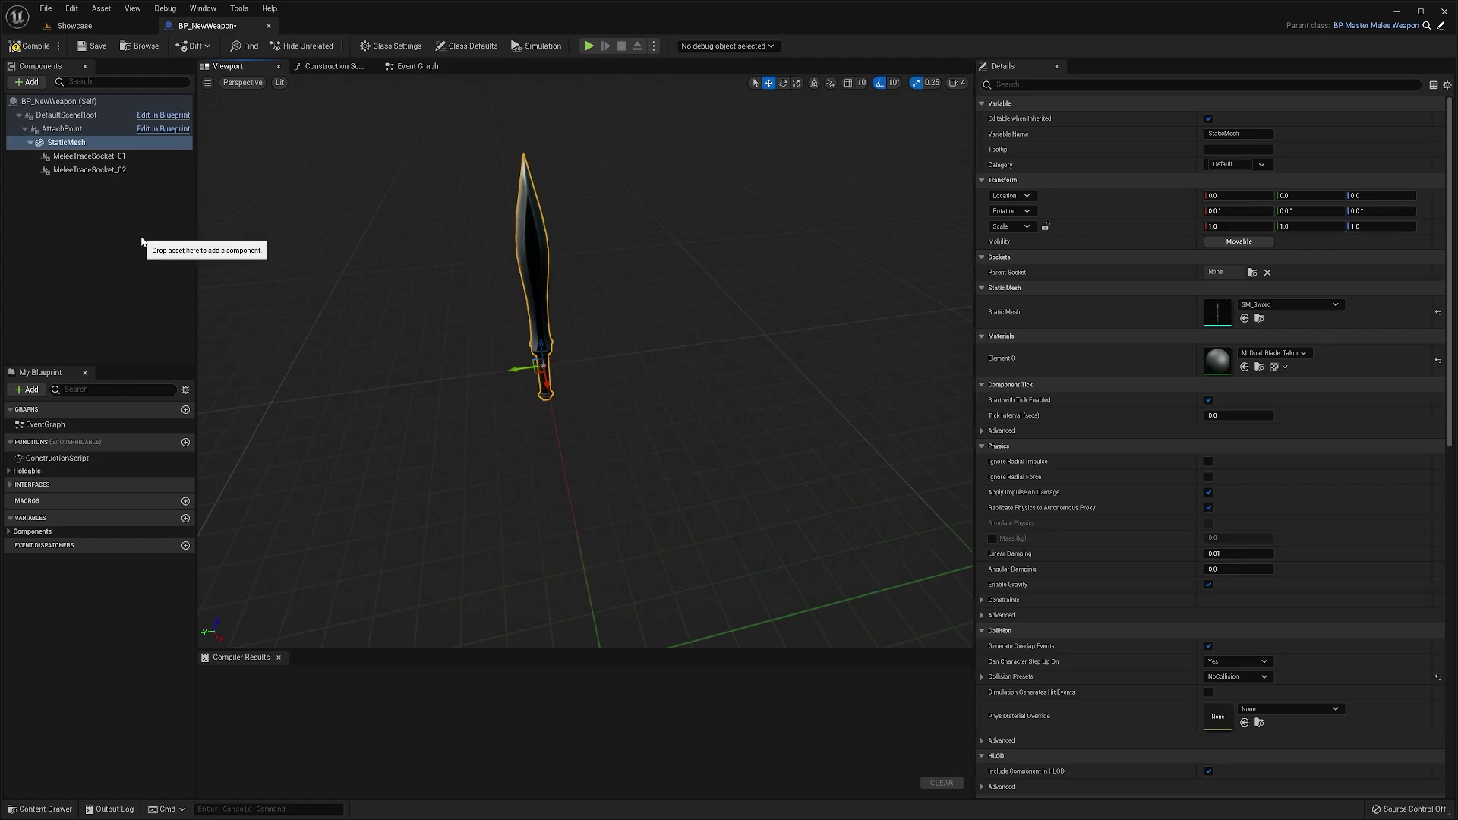
# - Add a Skeletal Mesh component and attach it directly under AttachPoint
pyautogui.click(30, 83)
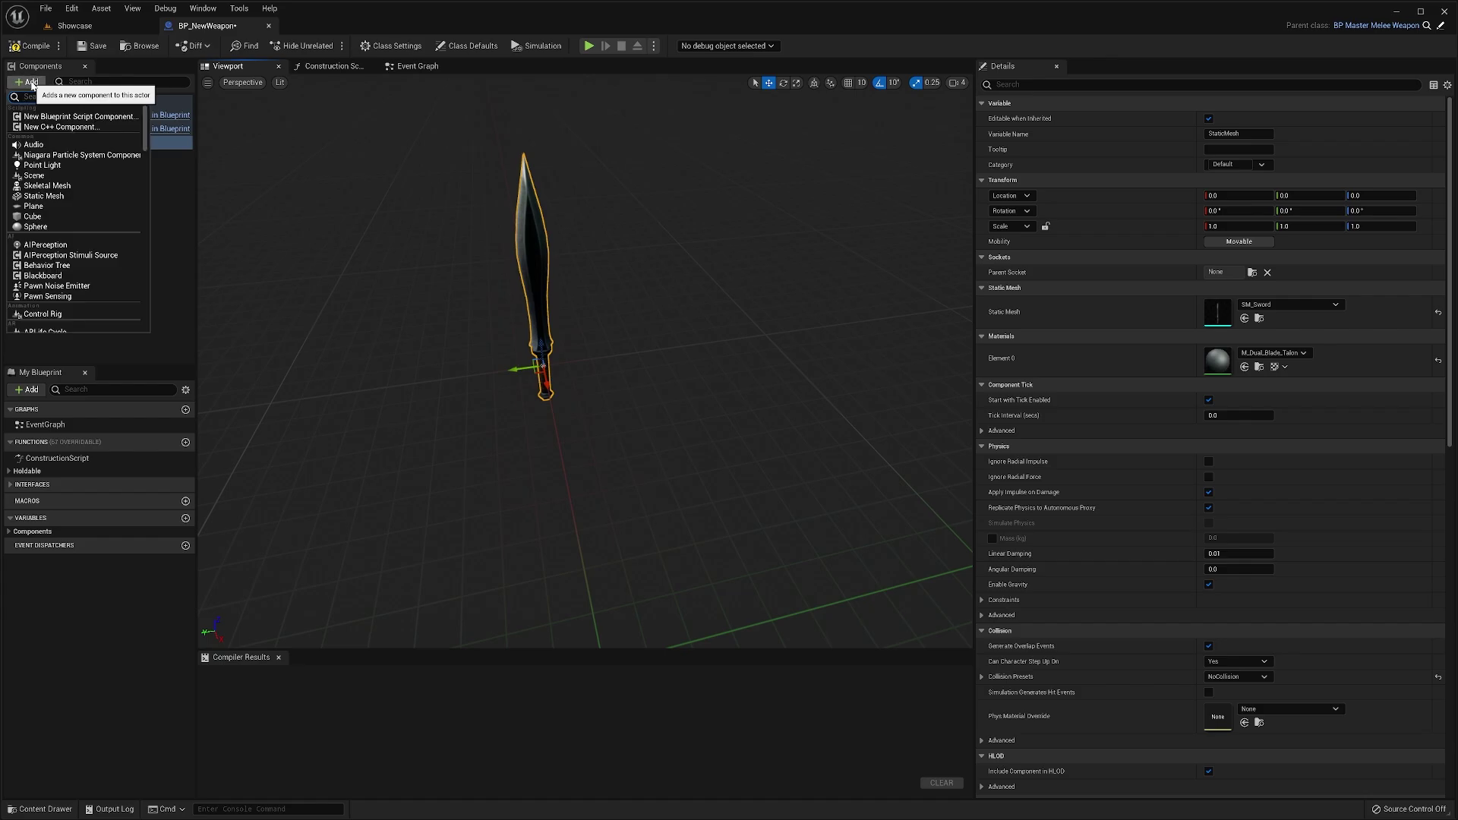
pyautogui.write('ske')
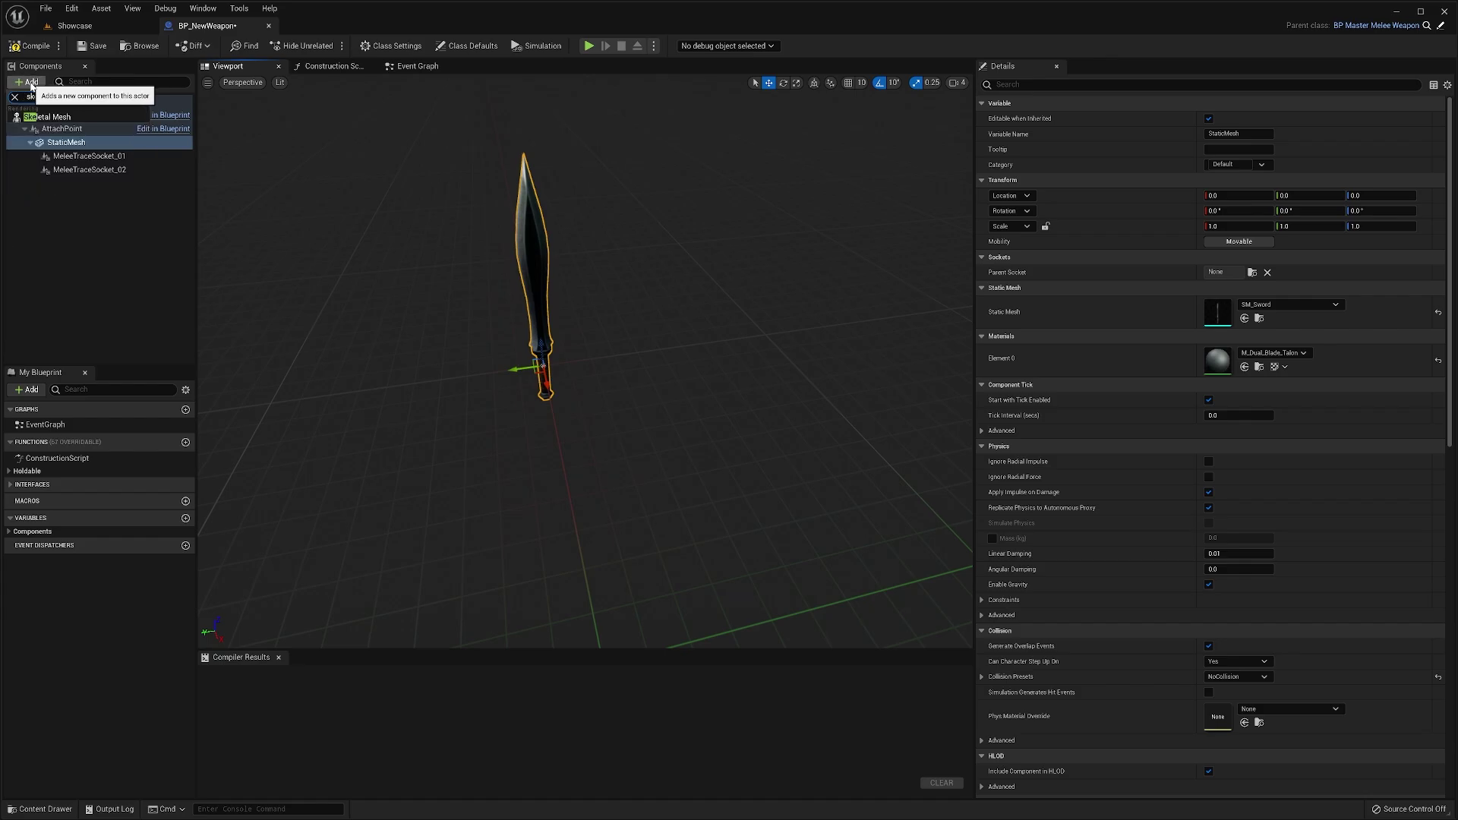
pyautogui.press('Return')
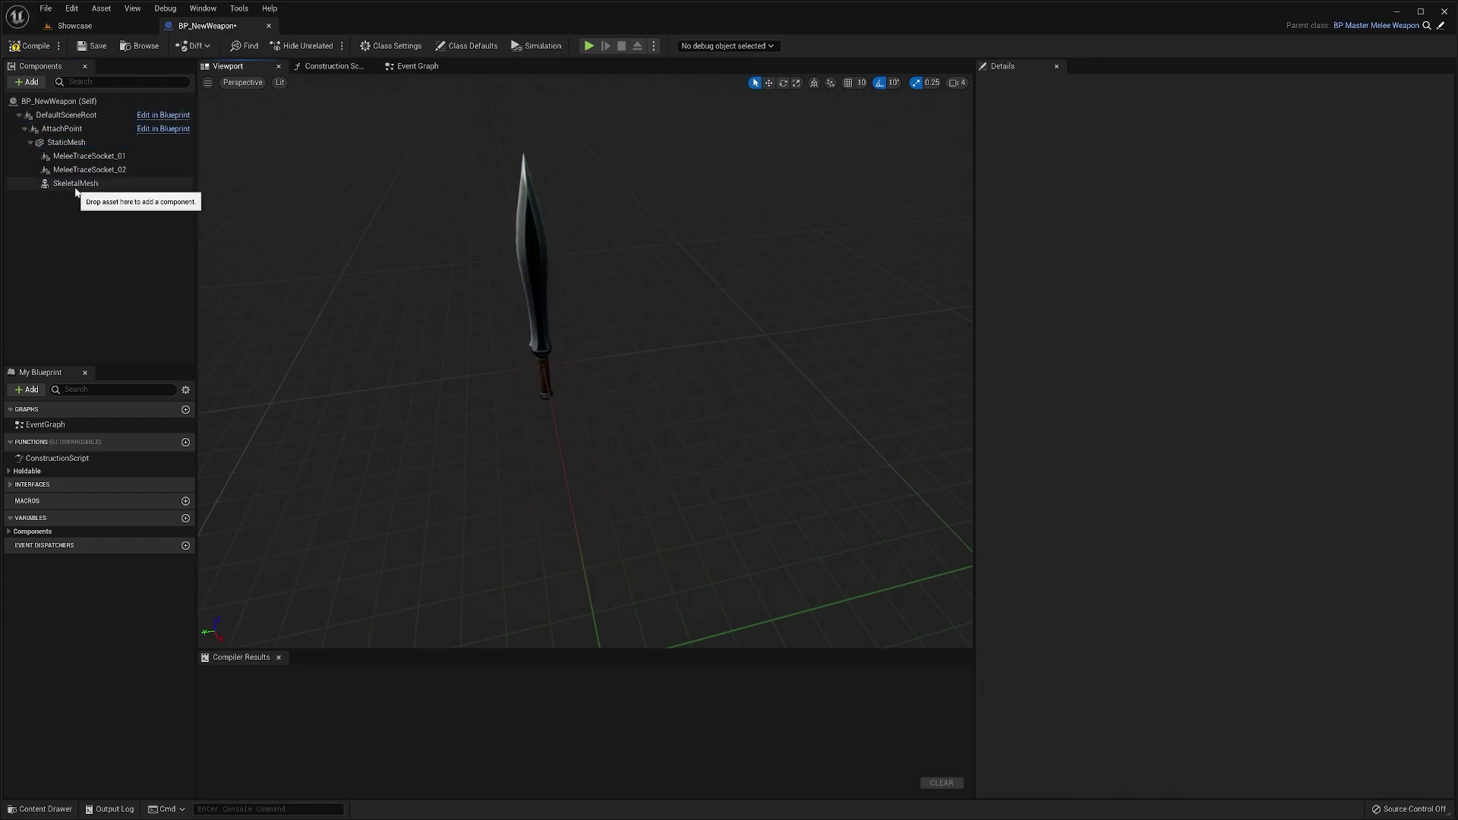
pyautogui.moveTo(74, 184); pyautogui.dragTo(66, 135)
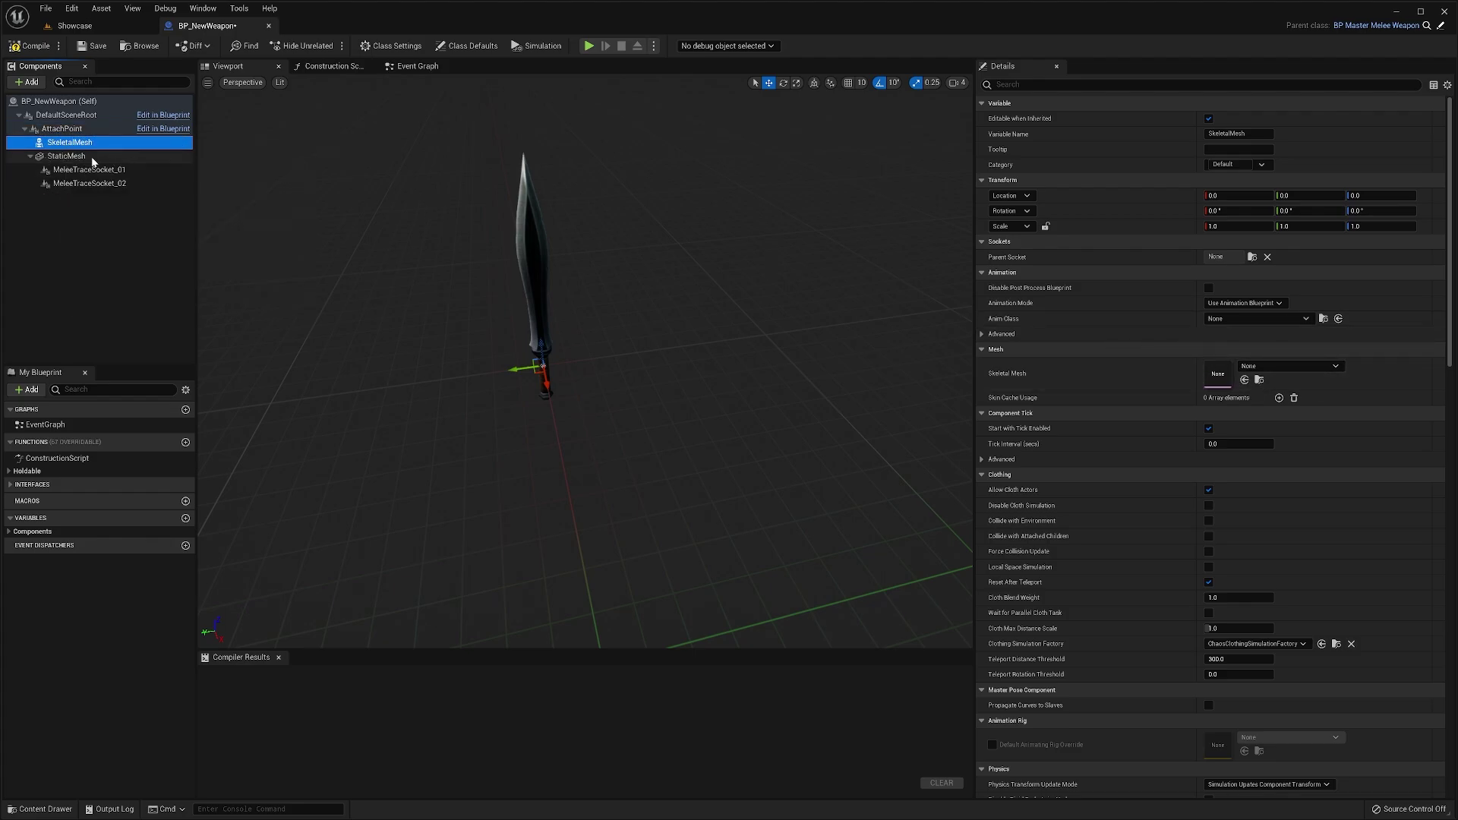
# - Reparent MeleeTraceSocket_01 and MeleeTraceSocket_02 from StaticMesh to the SkeletalMesh component
pyautogui.click(98, 171)
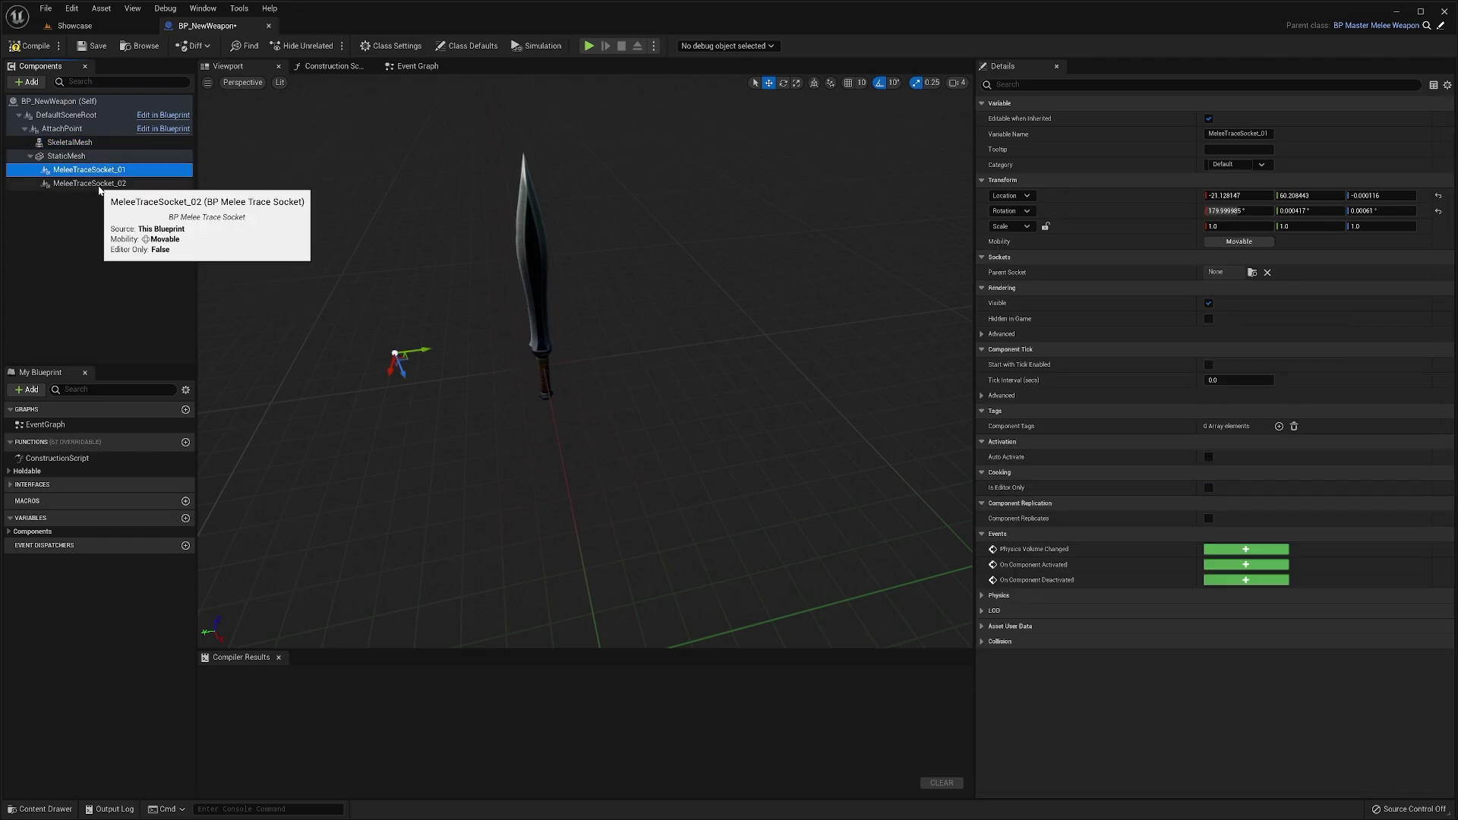
pyautogui.keyDown('shift'); pyautogui.click(137, 187); pyautogui.keyUp('shift')
pyautogui.moveTo(96, 168); pyautogui.dragTo(80, 146)
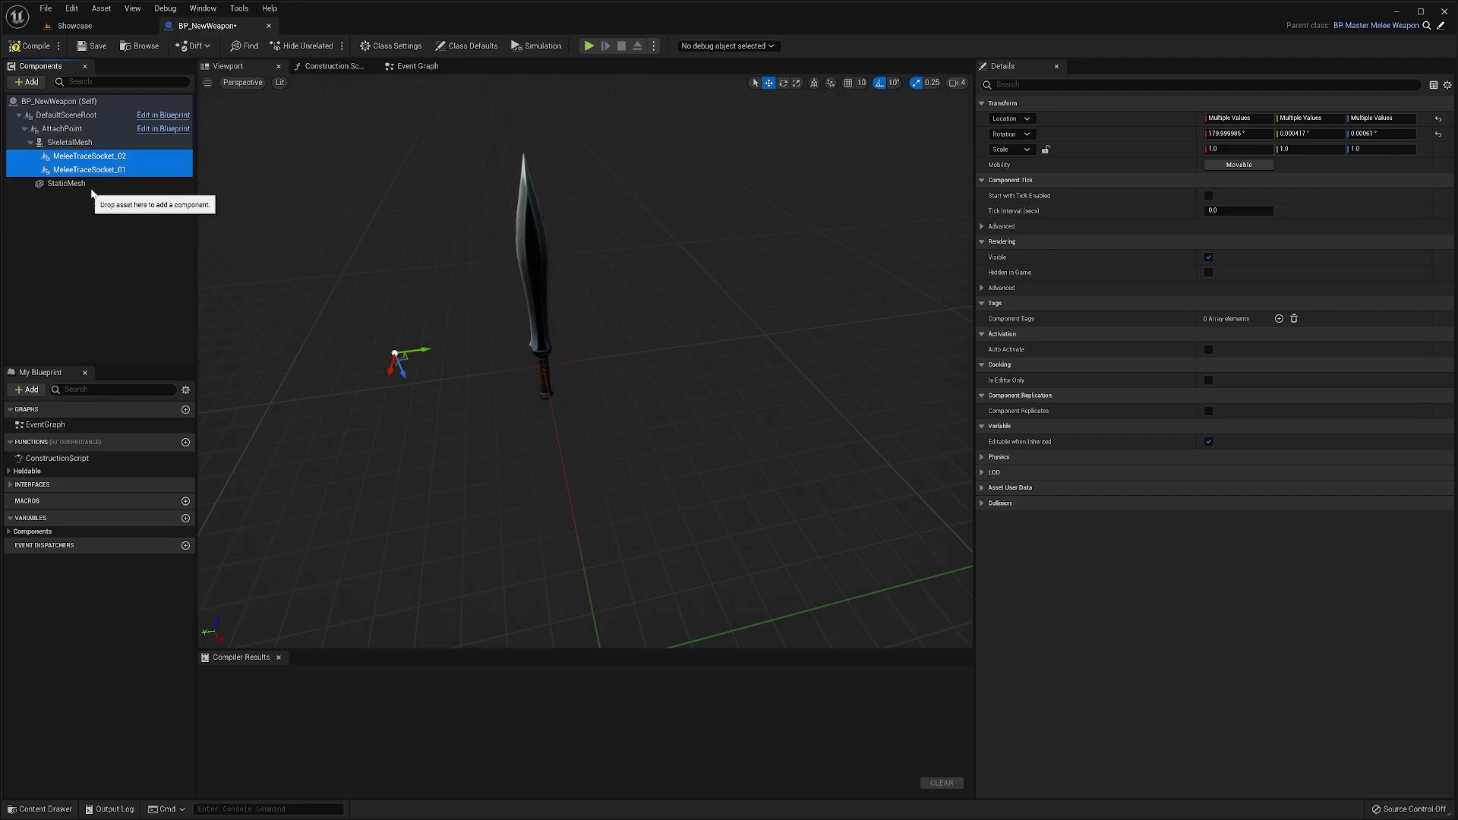
pyautogui.click(76, 184)
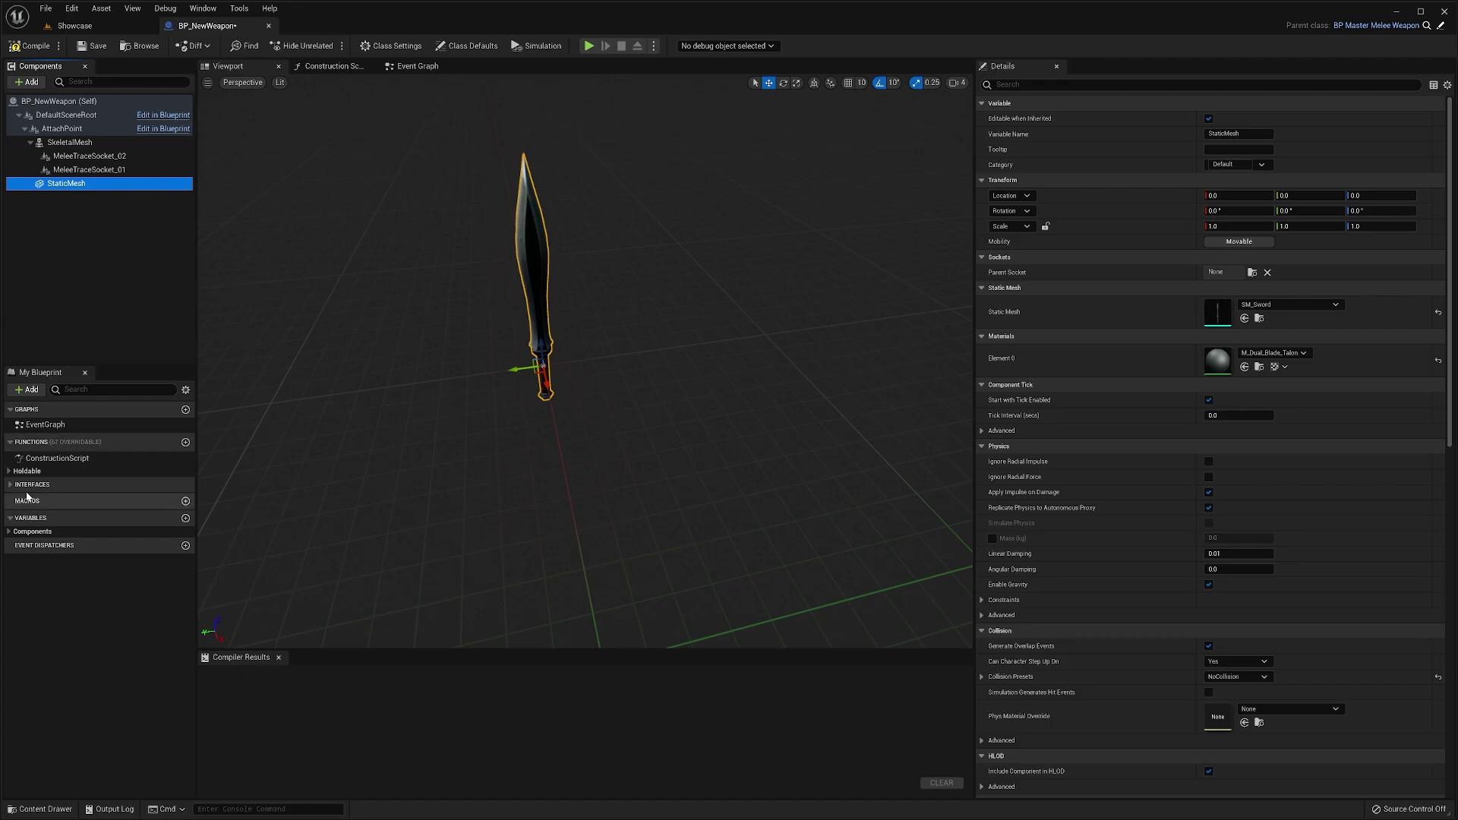
# - In the SGK HoldableMesh function, add a Skeletal Mesh reference and connect it to the return node's Mesh input
pyautogui.click(26, 471)
pyautogui.doubleClick(64, 483)
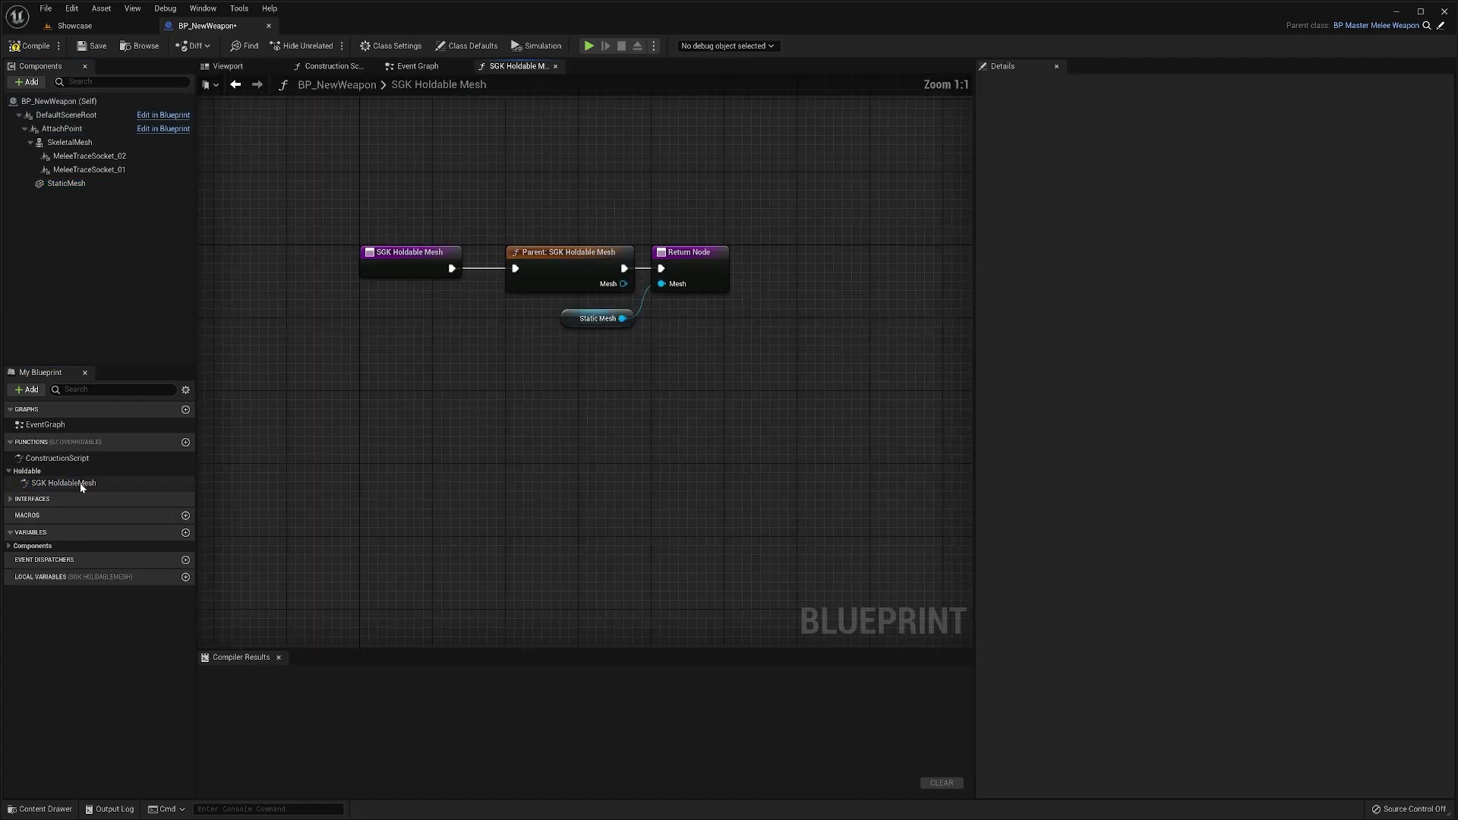
pyautogui.moveTo(70, 142); pyautogui.dragTo(740, 369)
pyautogui.click(740, 464)
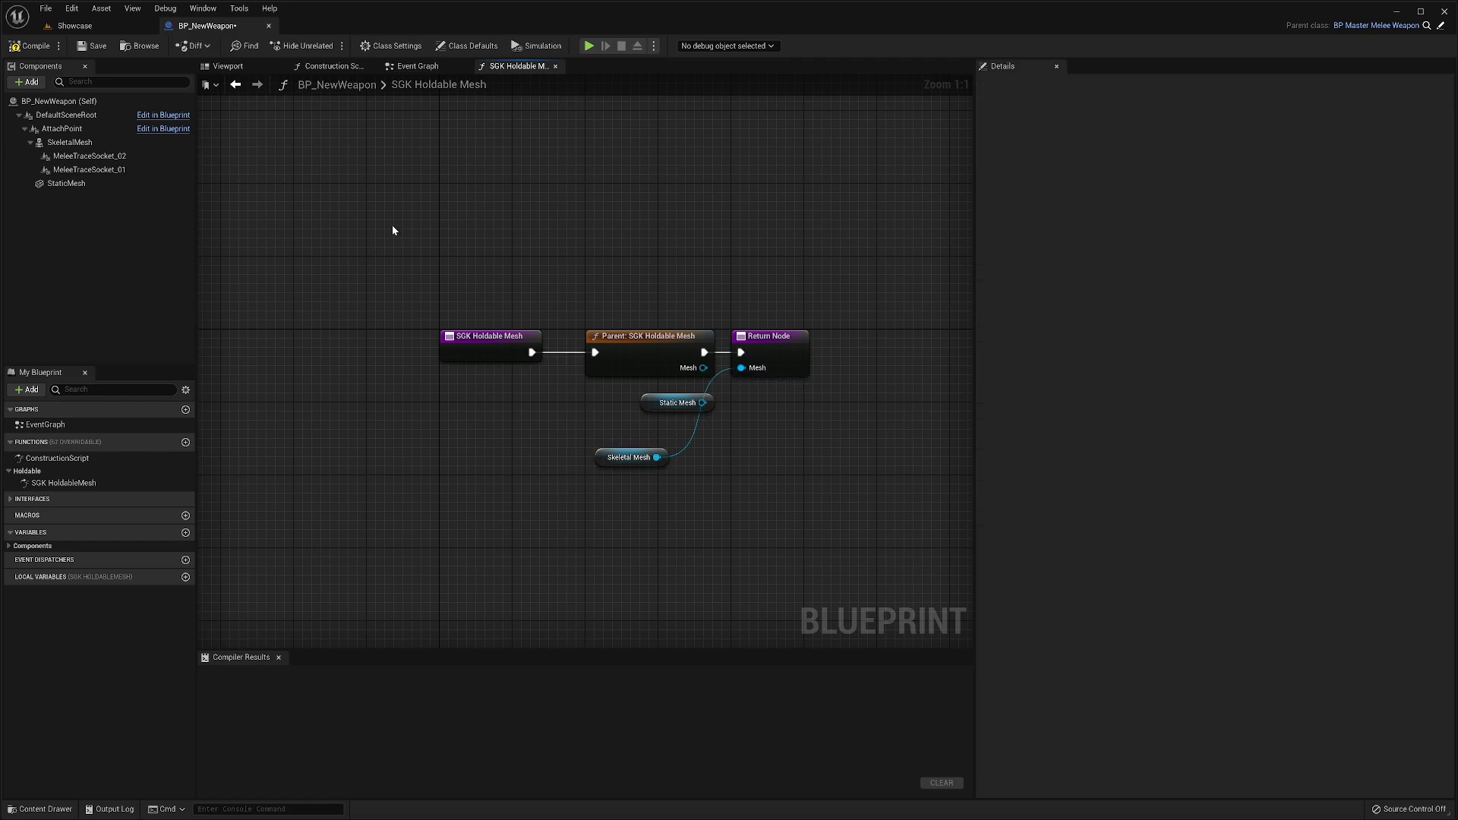
# - Reconnect Static Mesh to the return node's Mesh input and undo the component reparenting and the Skeletal Mesh addition
pyautogui.moveTo(429, 258); pyautogui.dragTo(410, 265, button='right')
pyautogui.moveTo(682, 410); pyautogui.dragTo(723, 375)
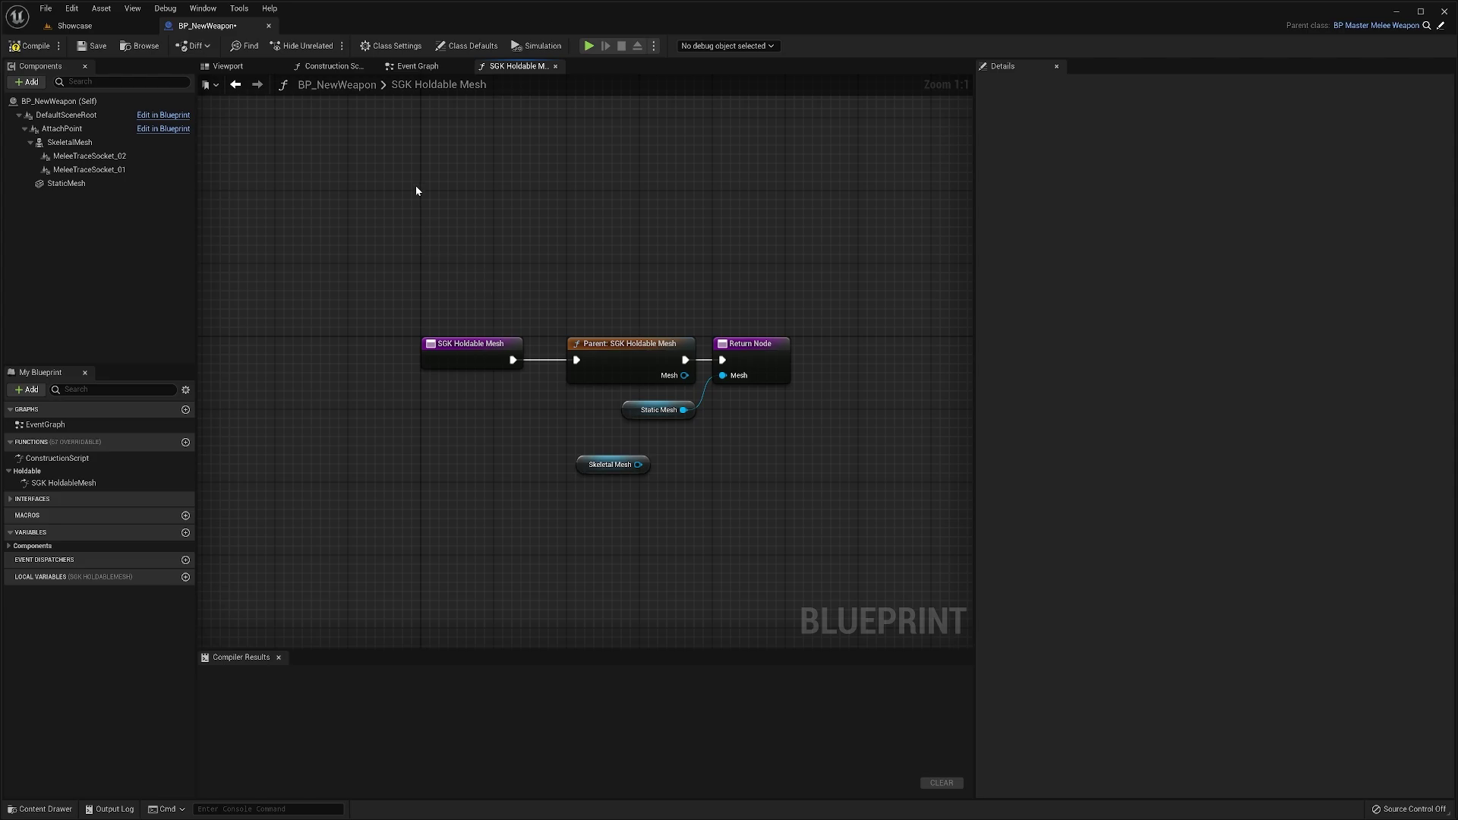
pyautogui.click(57, 101)
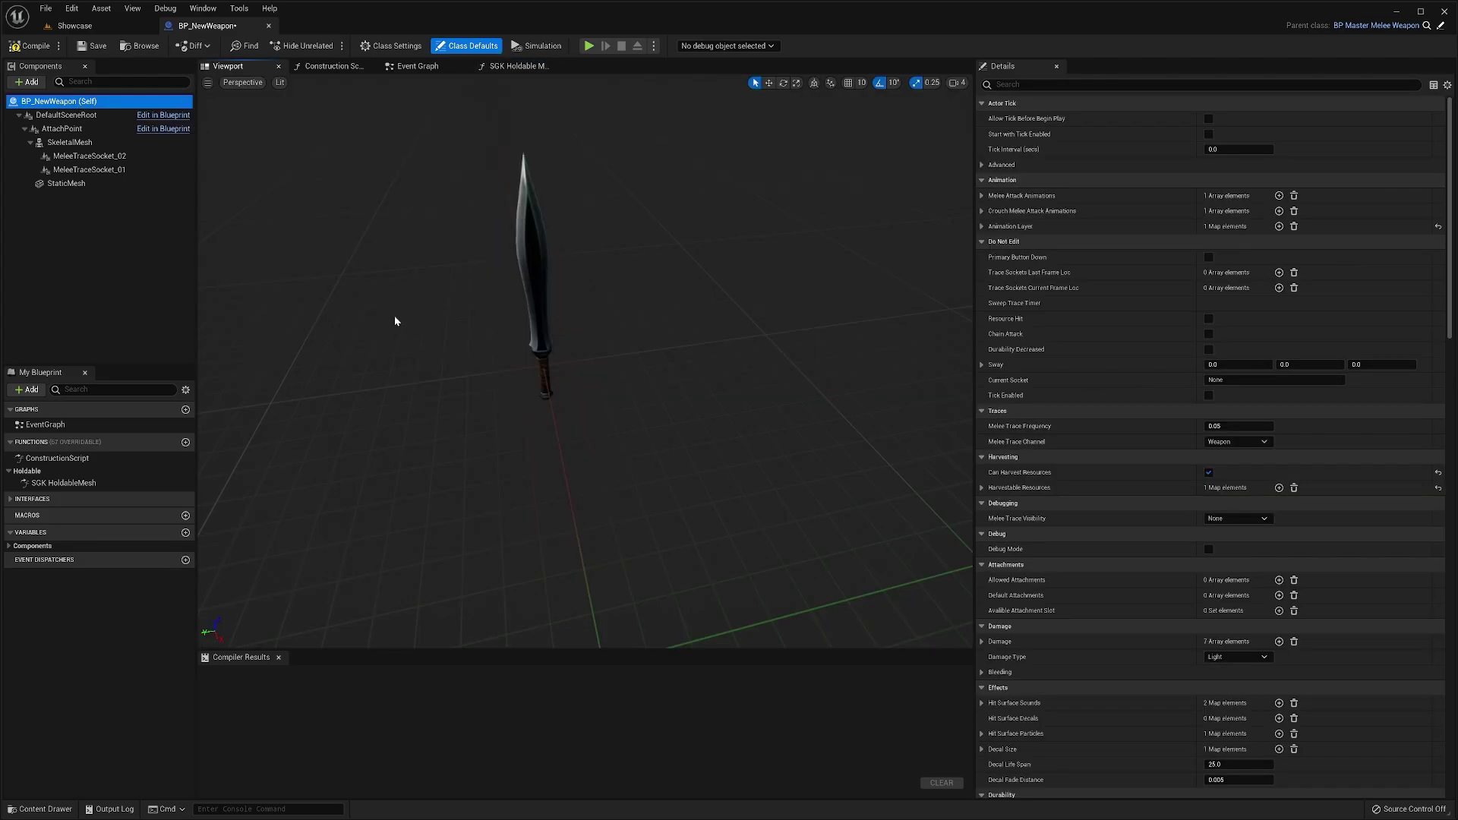
pyautogui.hotkey('ctrl', 'z')
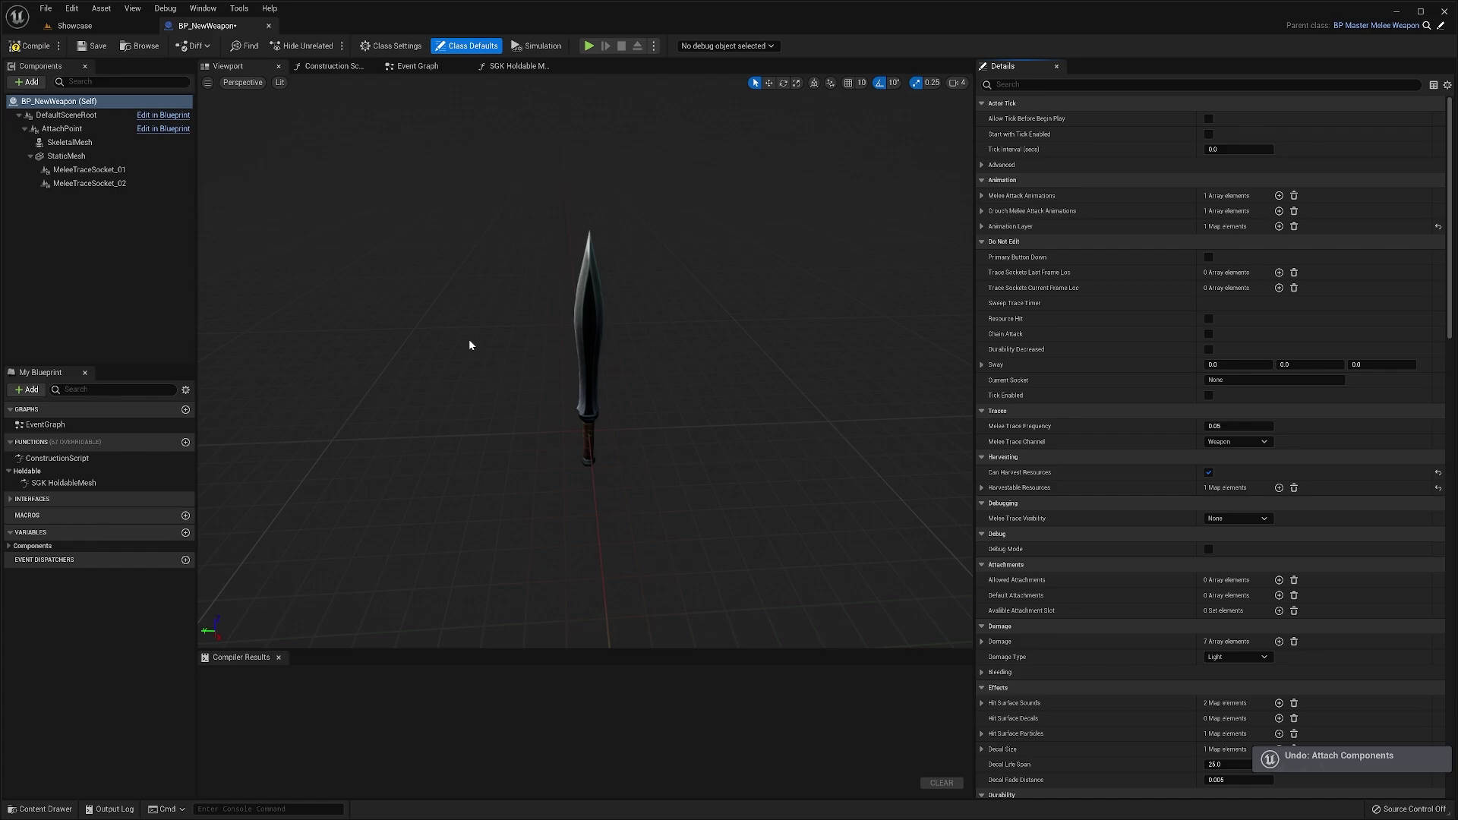
pyautogui.hotkey('ctrl', 'z')
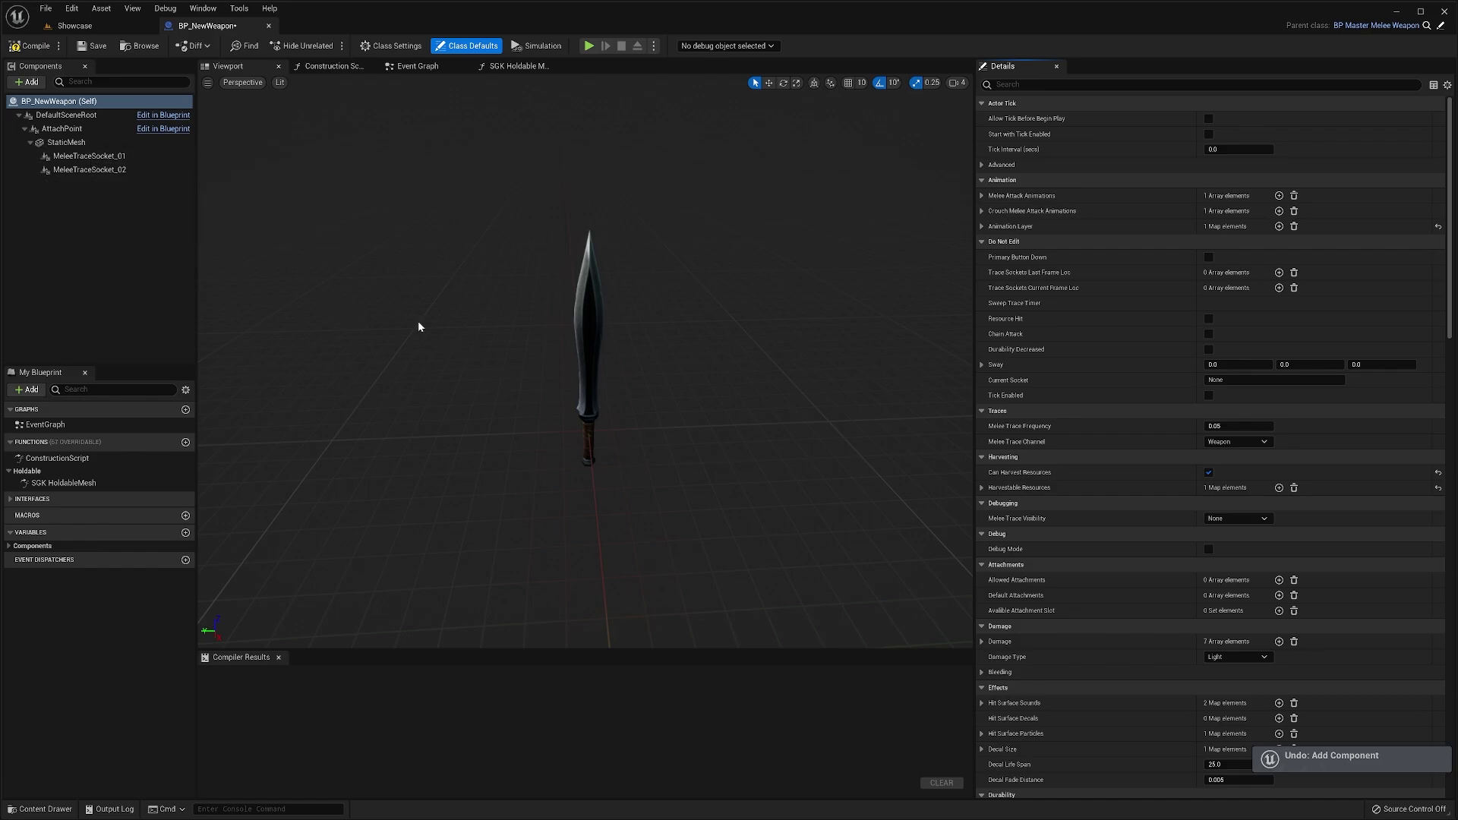
# - Move MeleeTraceSocket_01 onto the sword, at the base of the blade just above the handle
pyautogui.click(89, 156)
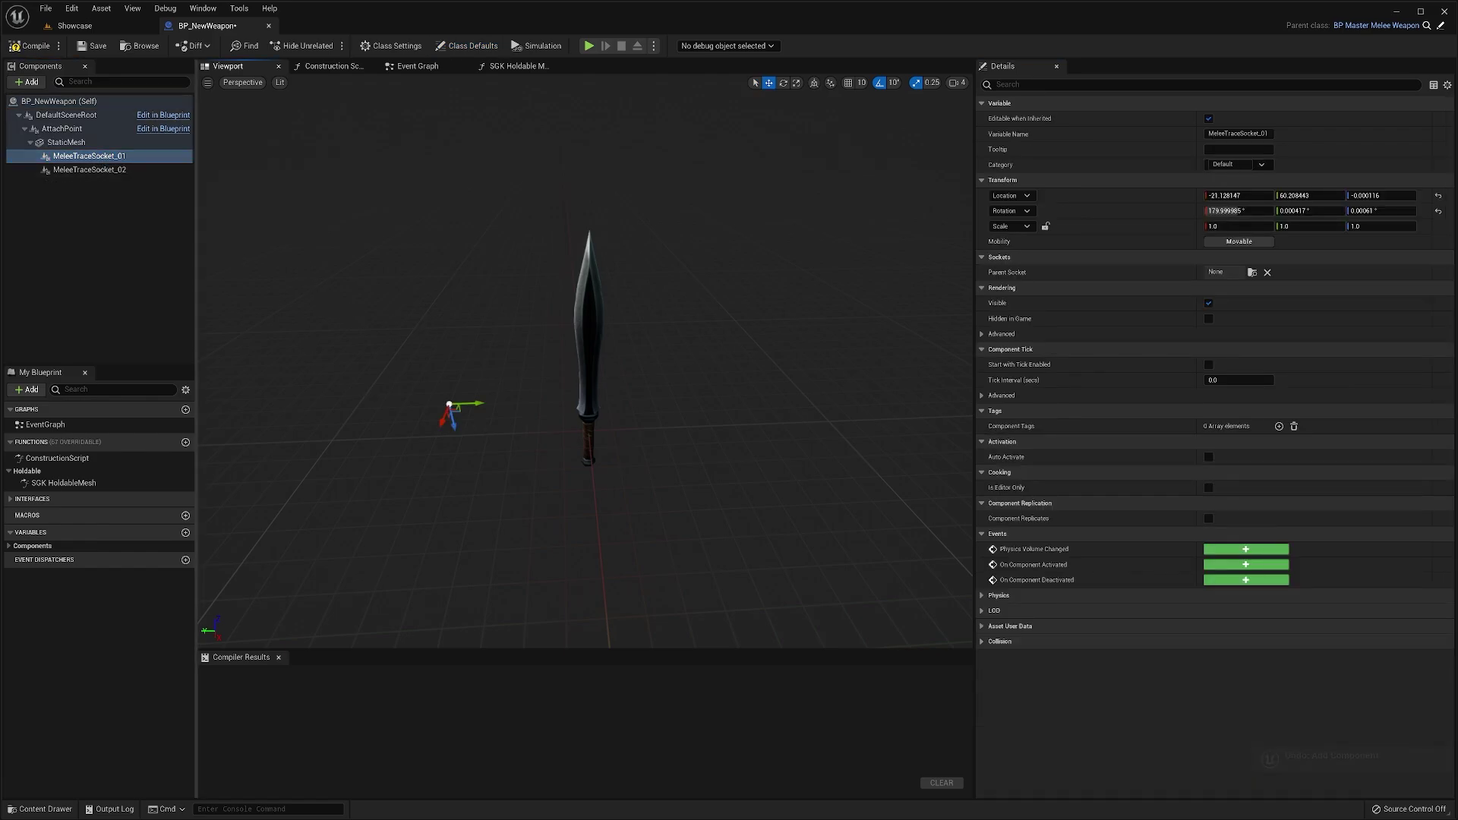
pyautogui.moveTo(530, 518)
pyautogui.mouseDown(button='right')
pyautogui.moveTo(540, 490)
pyautogui.moveTo(539, 528)
pyautogui.mouseUp(button='right')
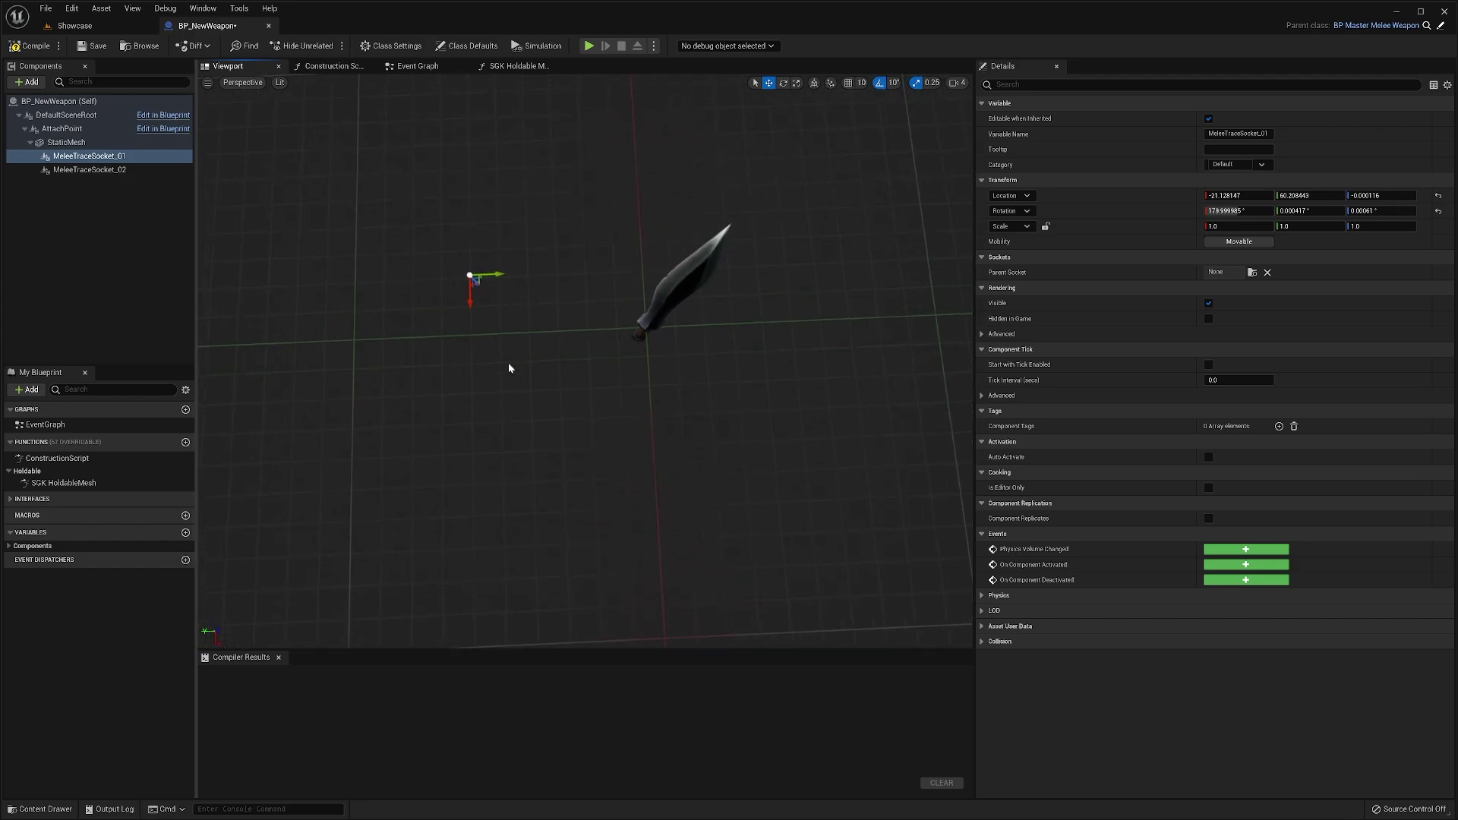
pyautogui.moveTo(477, 286); pyautogui.dragTo(647, 336)
pyautogui.moveTo(685, 361); pyautogui.dragTo(683, 327, button='right')
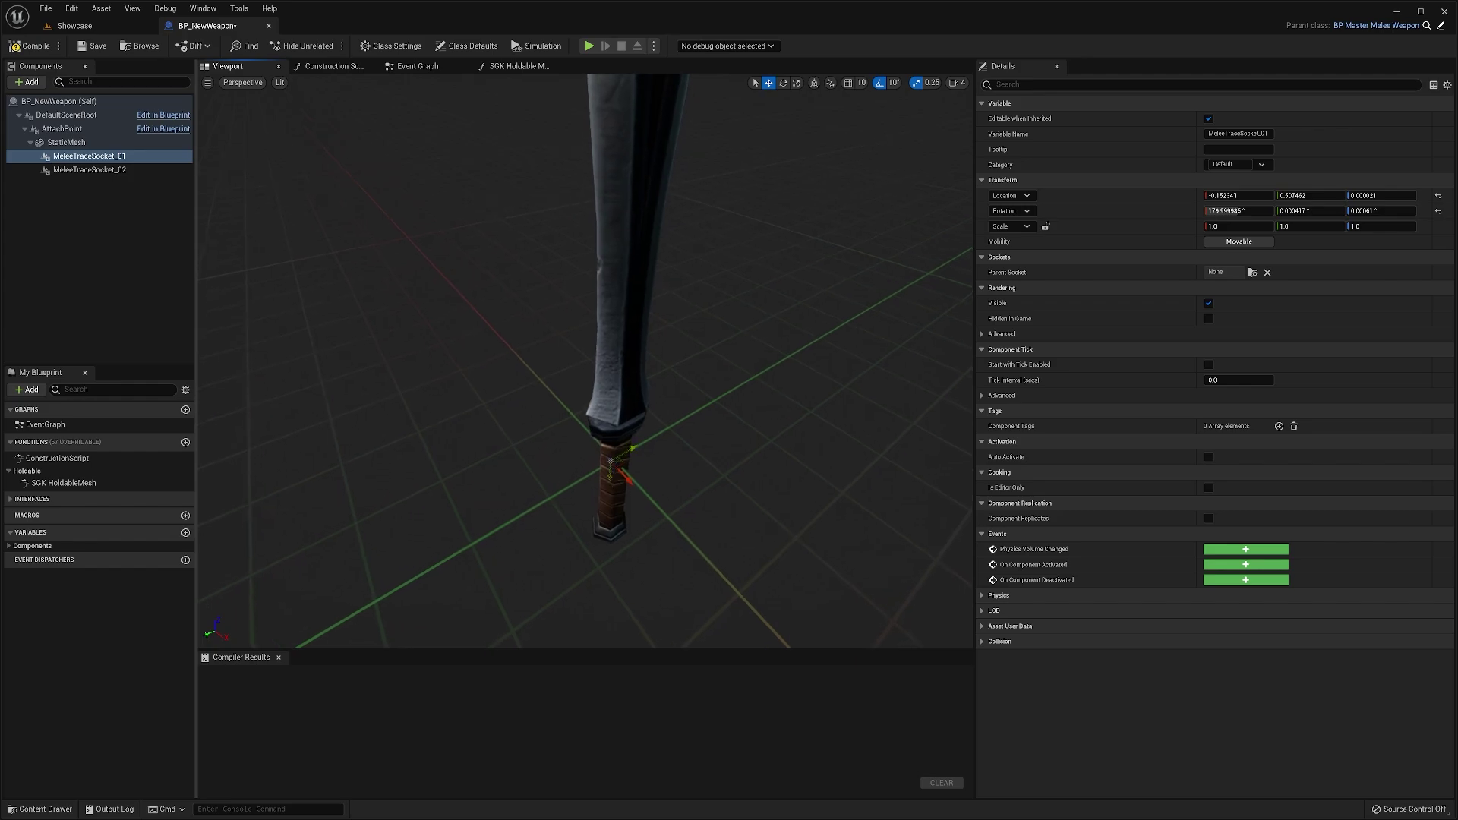
pyautogui.moveTo(612, 467); pyautogui.dragTo(629, 407)
pyautogui.moveTo(629, 407); pyautogui.dragTo(582, 448, button='right')
# - Move MeleeTraceSocket_02 to the tip of the sword blade, at a location of about 0.3, -0.18, 77.57
pyautogui.click(121, 169)
pyautogui.moveTo(556, 351); pyautogui.dragTo(615, 401)
pyautogui.scroll(5, 611, 414)
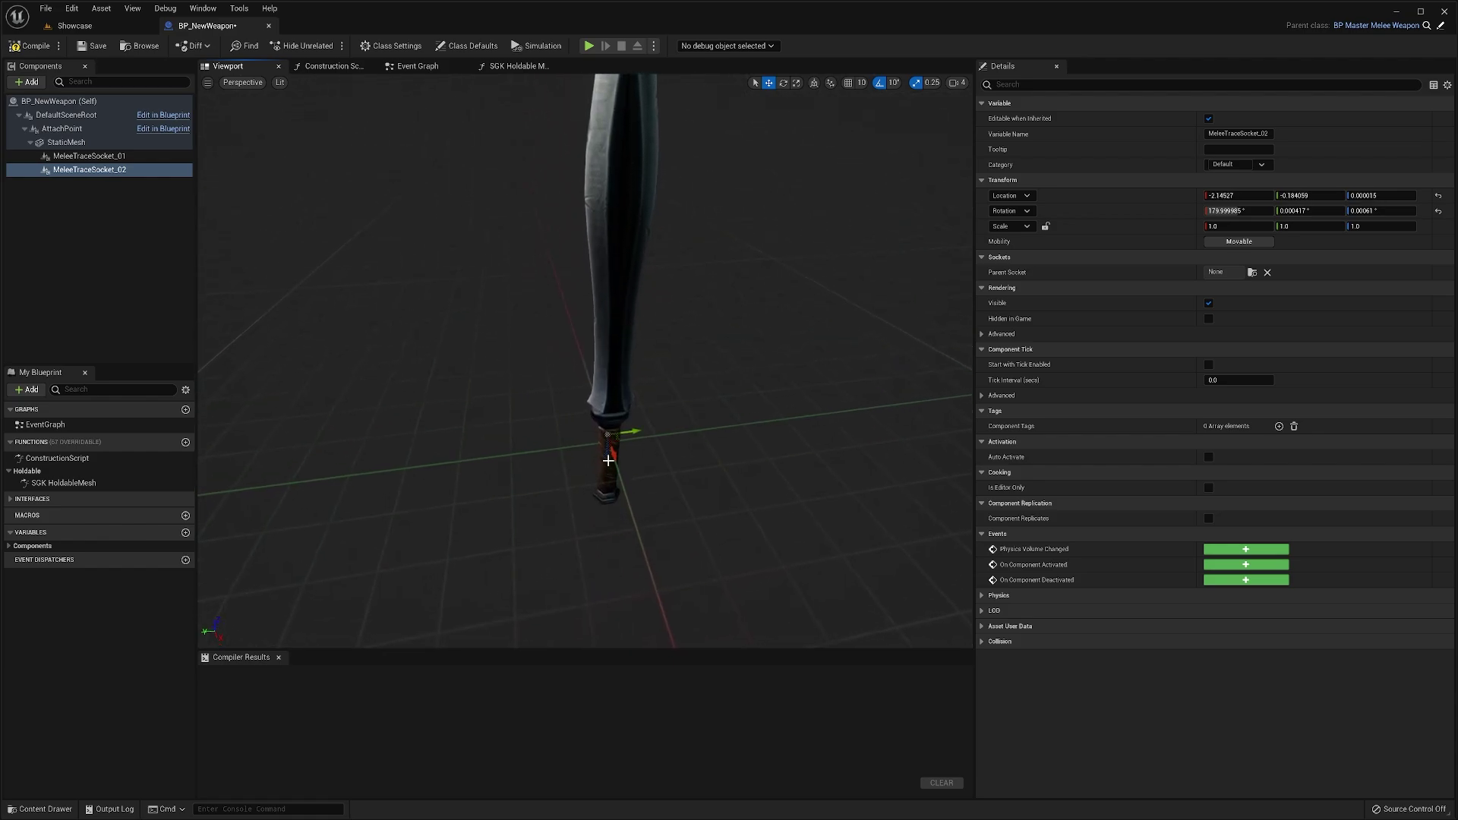
pyautogui.moveTo(607, 453); pyautogui.dragTo(617, 149)
pyautogui.moveTo(617, 148); pyautogui.dragTo(714, 296, button='right')
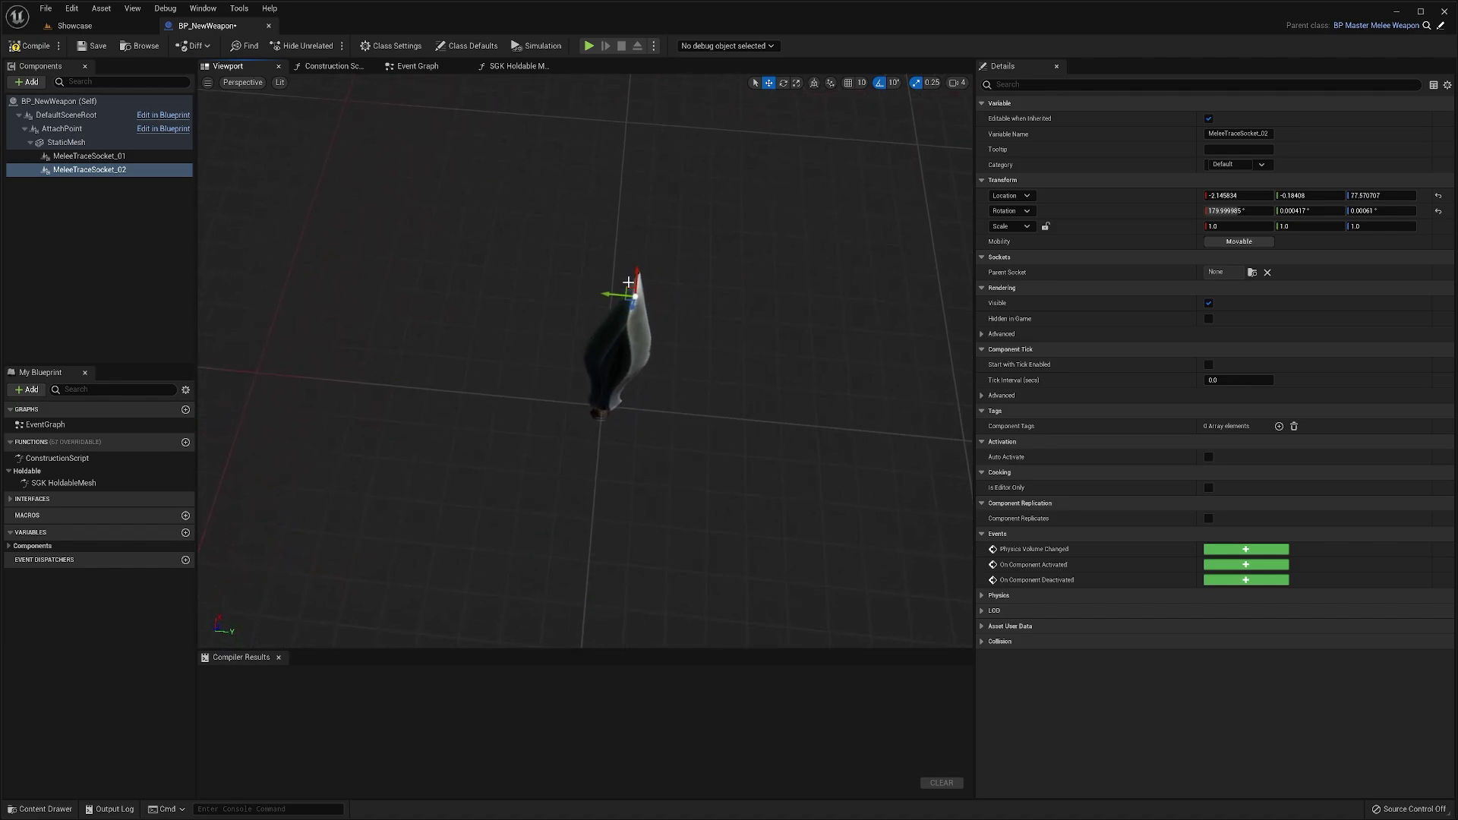
pyautogui.moveTo(638, 275); pyautogui.dragTo(643, 244)
pyautogui.moveTo(676, 266); pyautogui.dragTo(625, 264, button='right')
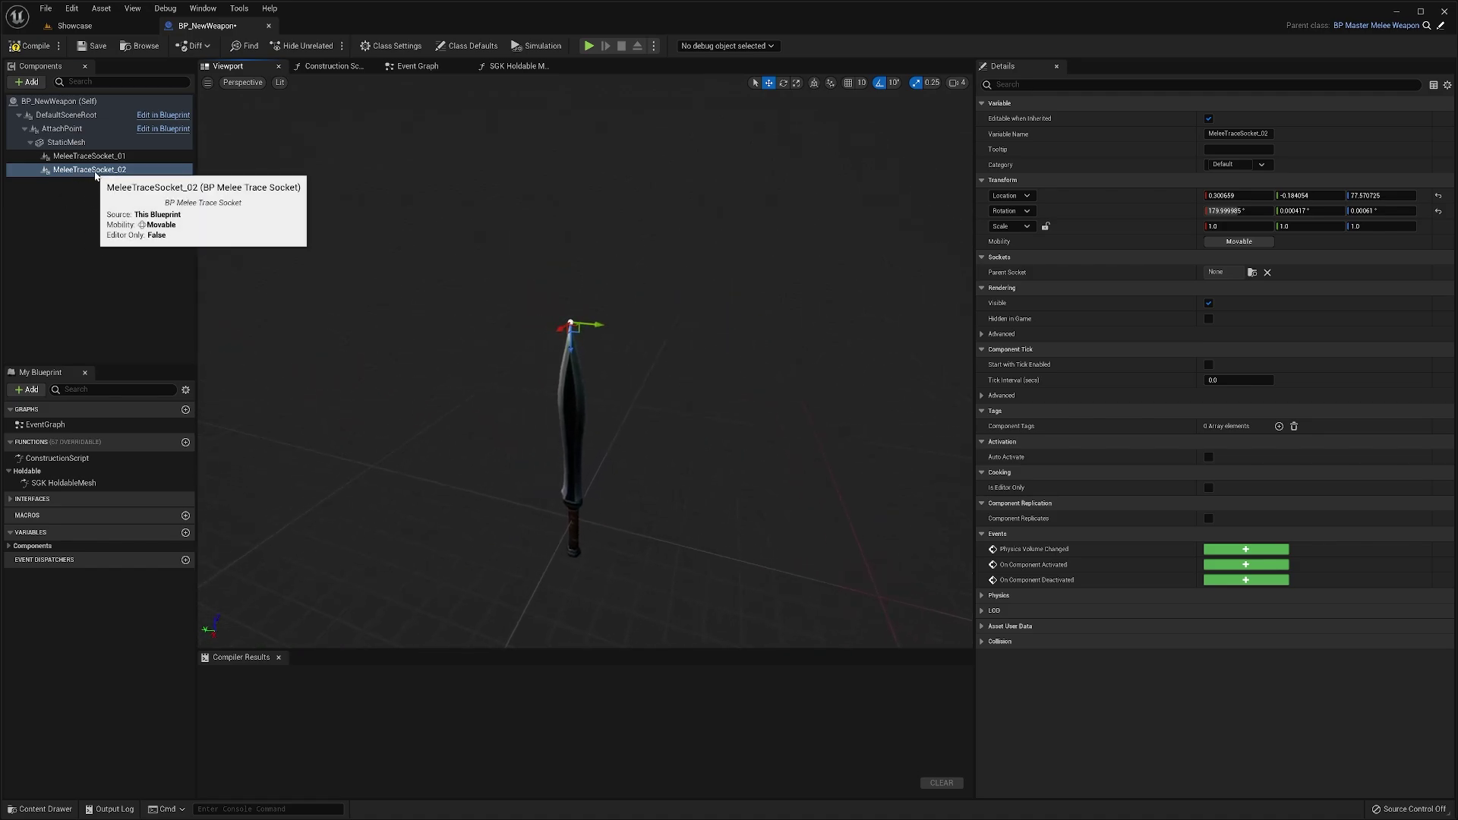
# - Duplicate MeleeTraceSocket_02 and move the copy down the sword blade to a Z location of about 52.5
pyautogui.rightClick(84, 173)
pyautogui.click(140, 254)
pyautogui.click(117, 185)
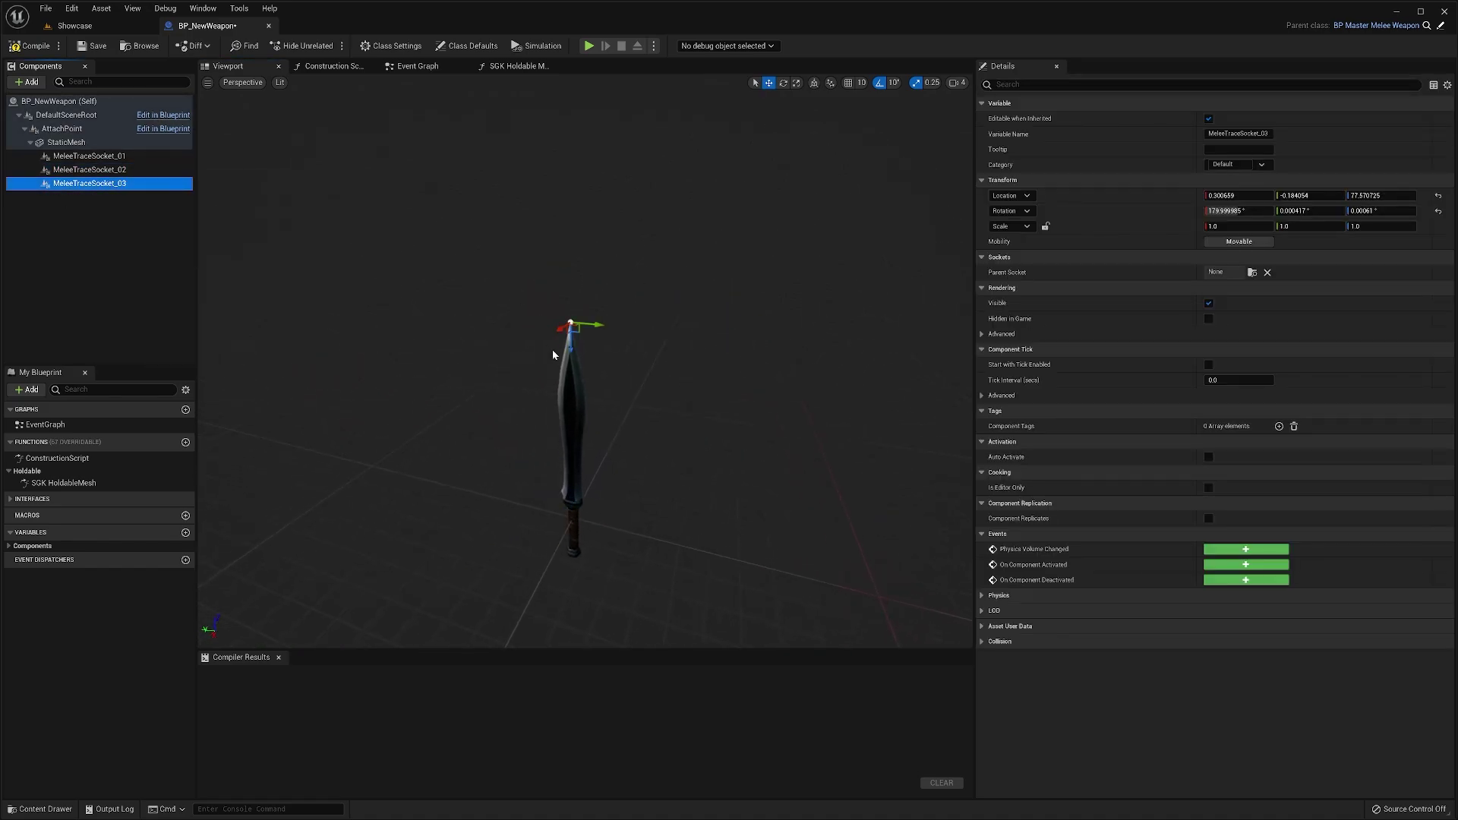
pyautogui.moveTo(571, 338); pyautogui.dragTo(572, 400)
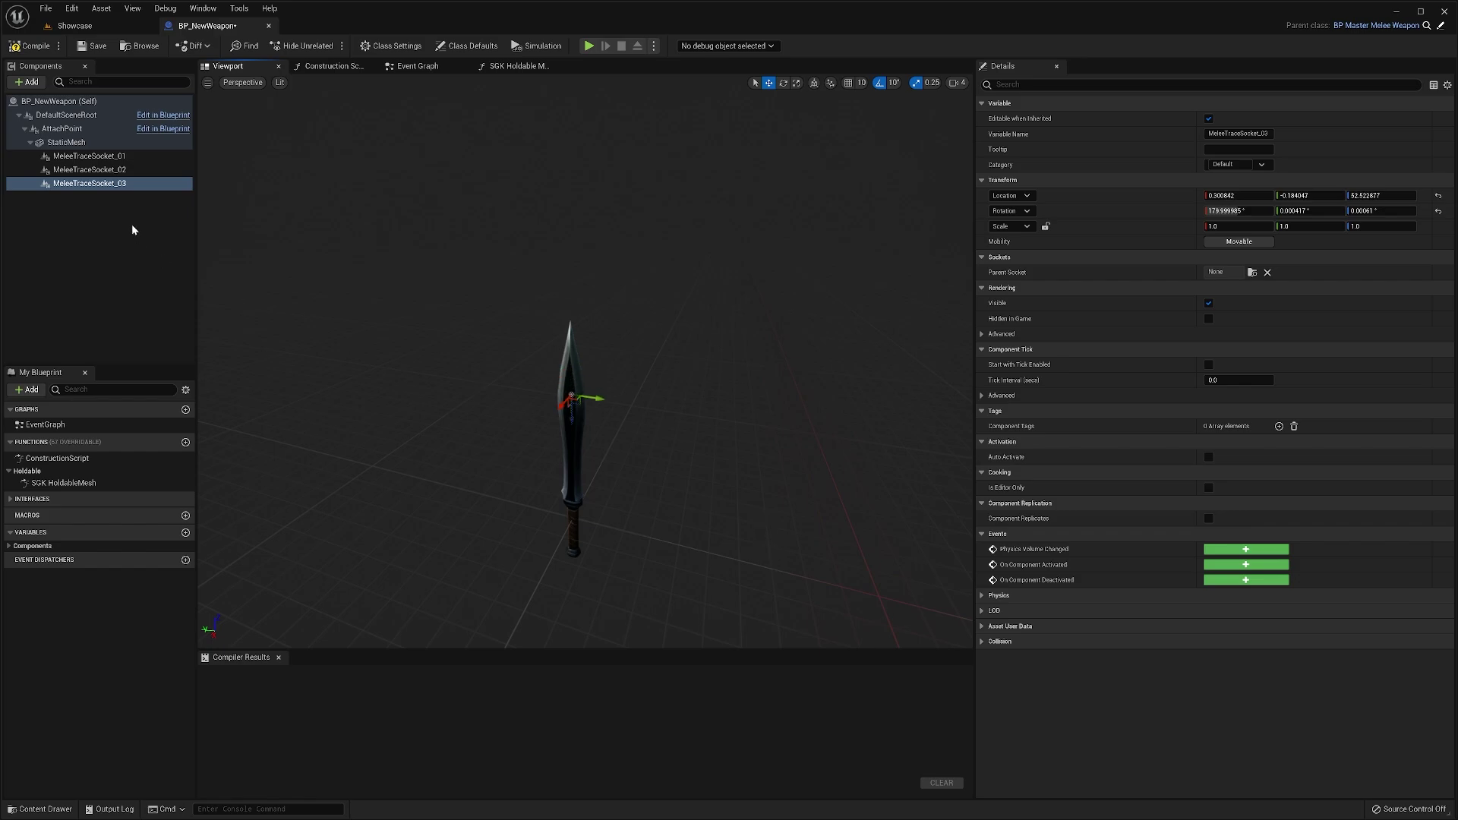
# - Duplicate MeleeTraceSocket_03 and move the copy to the lower part of the blade, at a Z location of about 30.2
pyautogui.rightClick(84, 183)
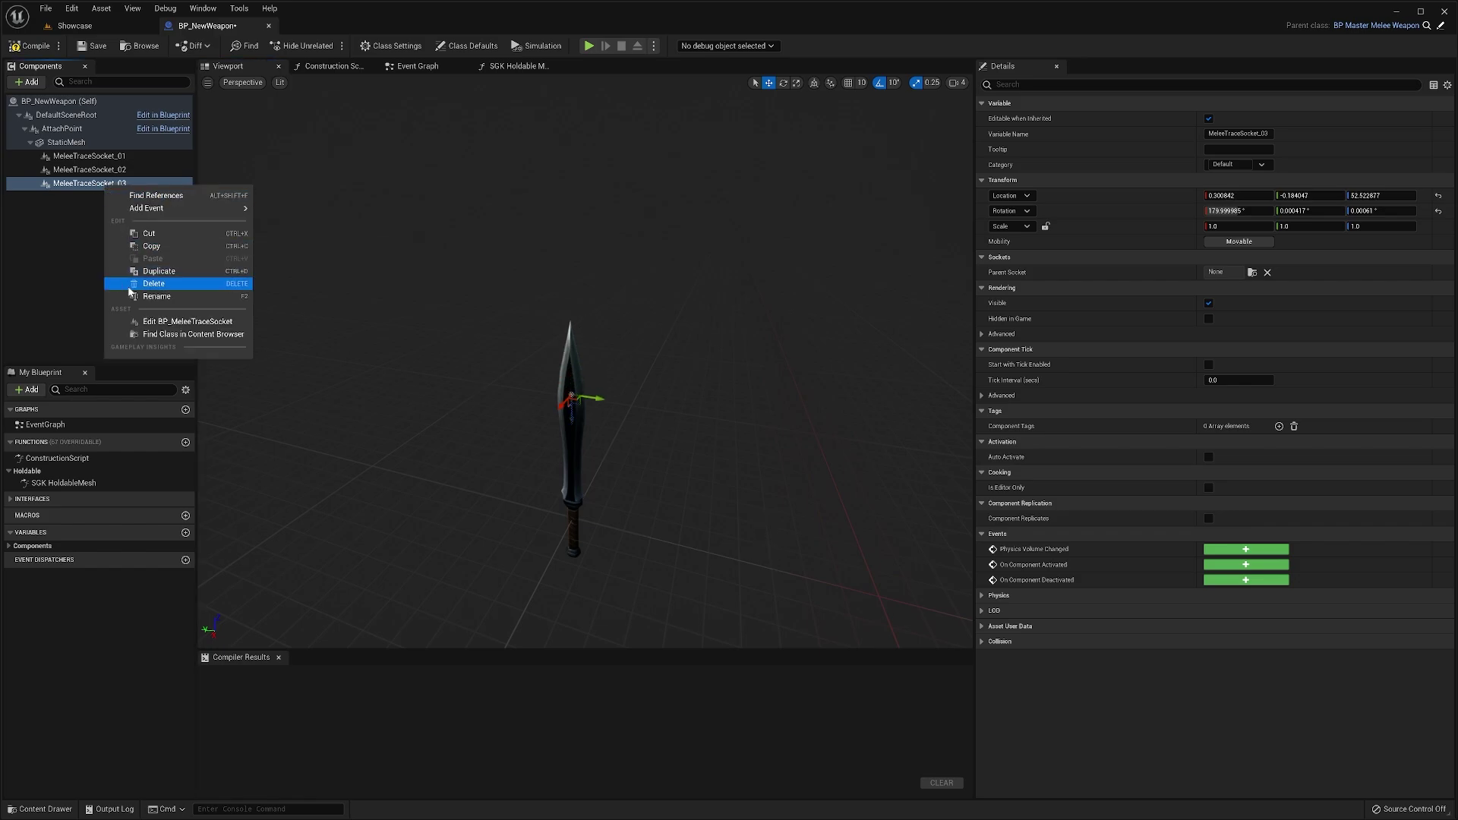
pyautogui.click(140, 267)
pyautogui.moveTo(572, 404); pyautogui.dragTo(574, 475)
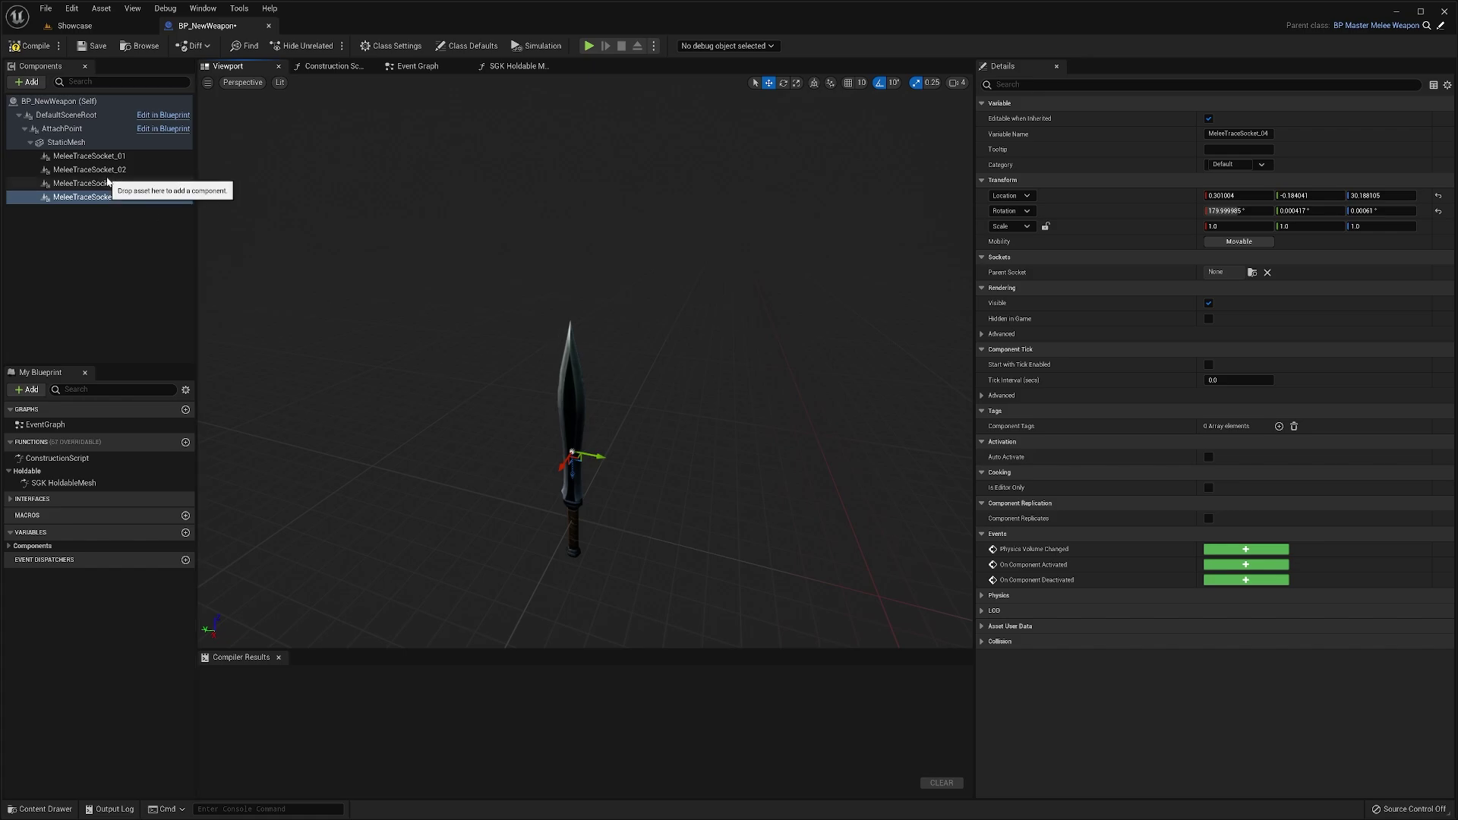
# - Check the placement of all four melee trace sockets along the sword and compile the blueprint
pyautogui.click(106, 184)
pyautogui.click(116, 170)
pyautogui.click(114, 156)
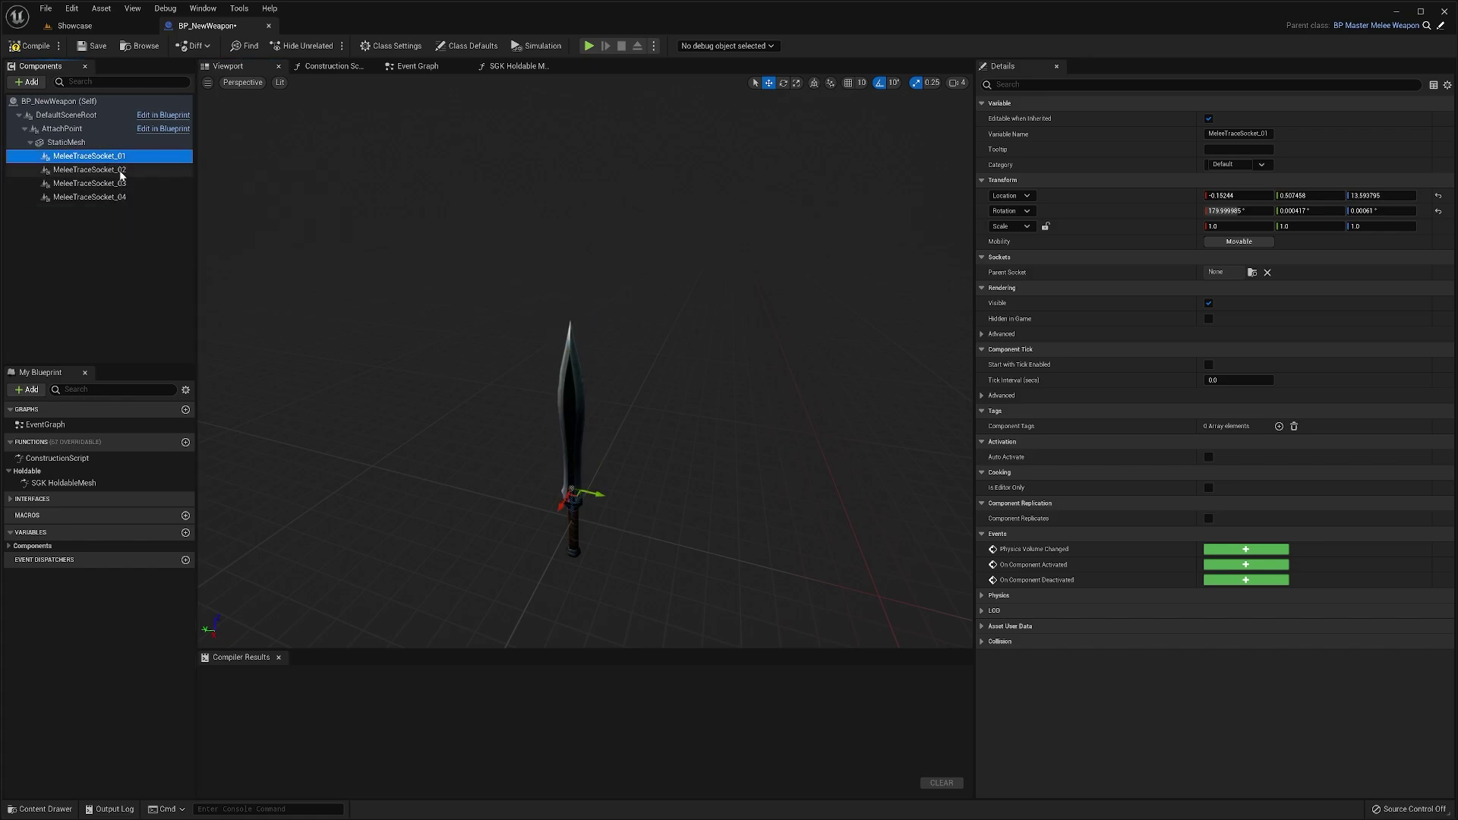
pyautogui.click(114, 171)
pyautogui.click(114, 184)
pyautogui.click(117, 198)
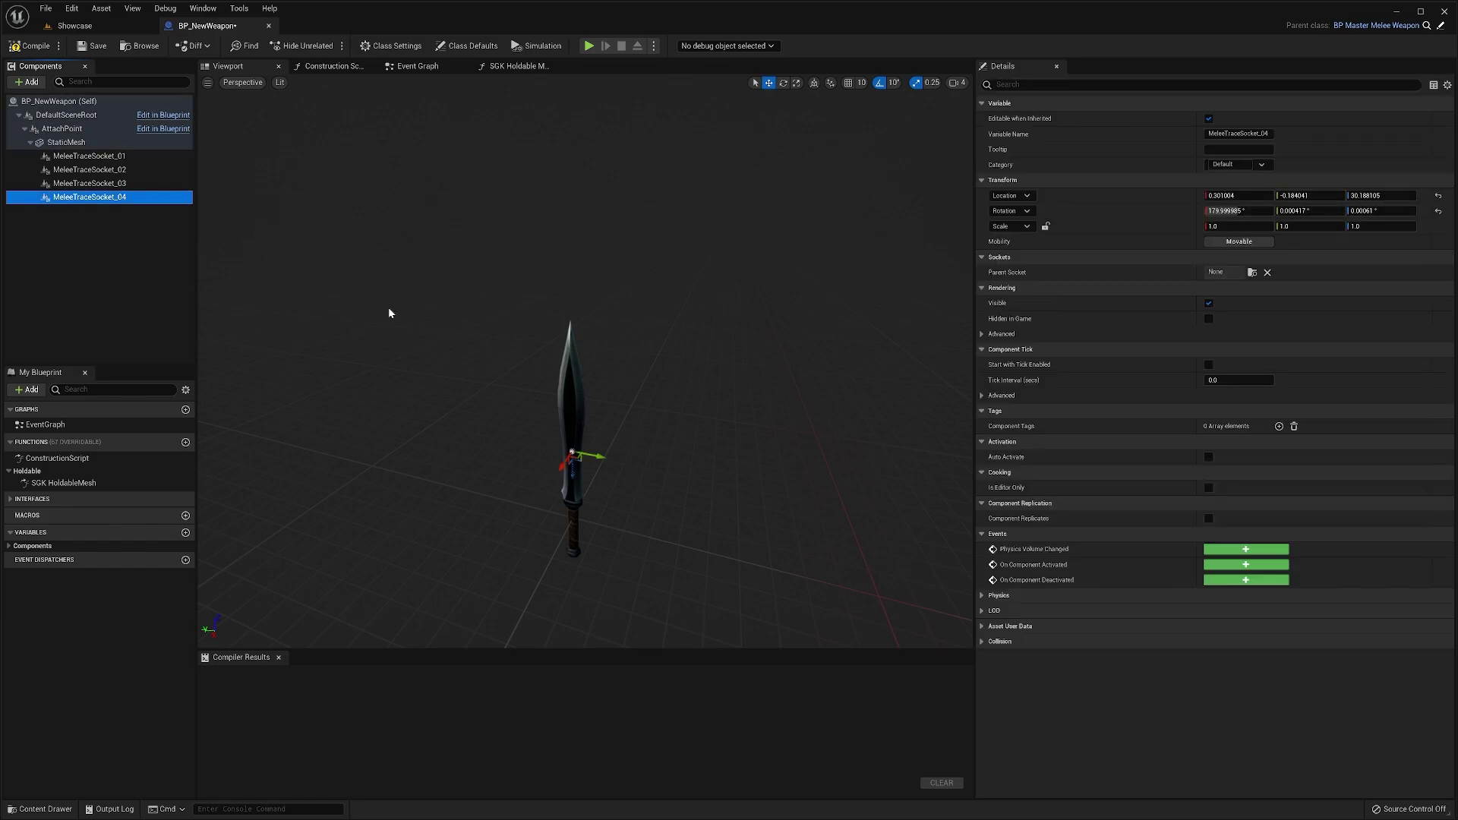
pyautogui.press('F7')
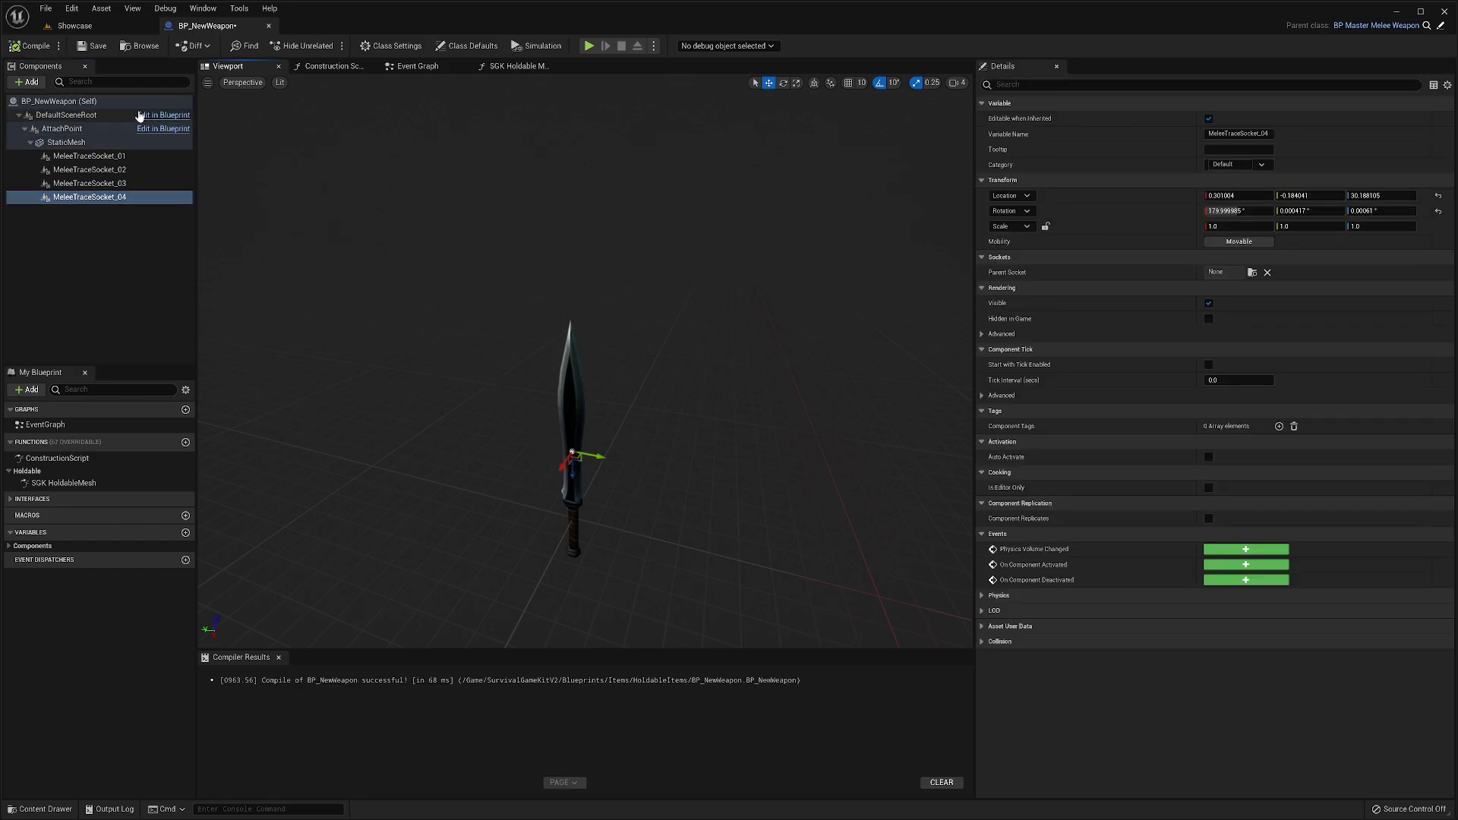
# - From the Showcase level, open the SK_Mannequin skeleton in the SurvivalGameKitV2 Meshes > Skeletal folder
pyautogui.click(75, 25)
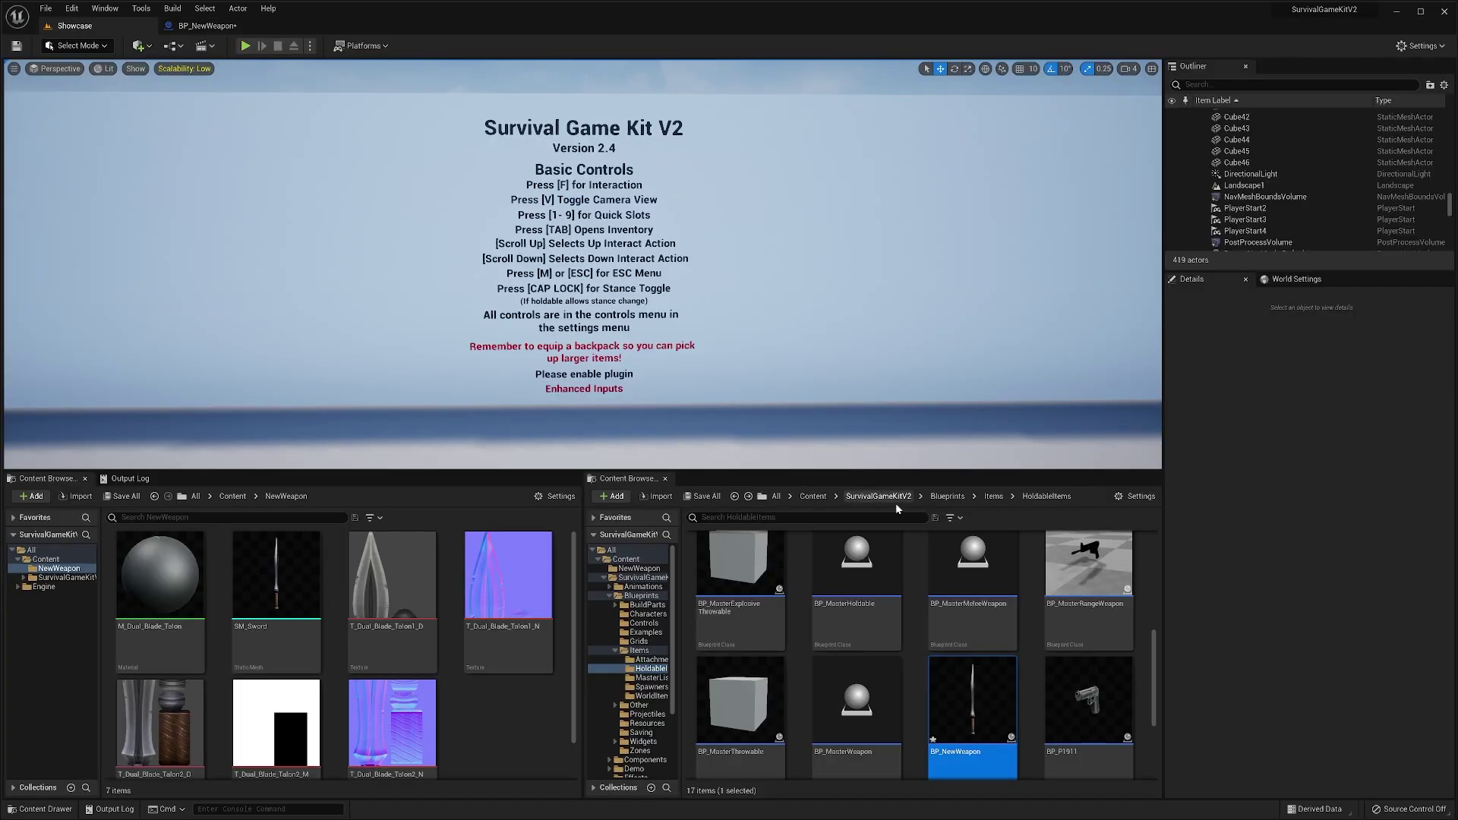
pyautogui.click(873, 498)
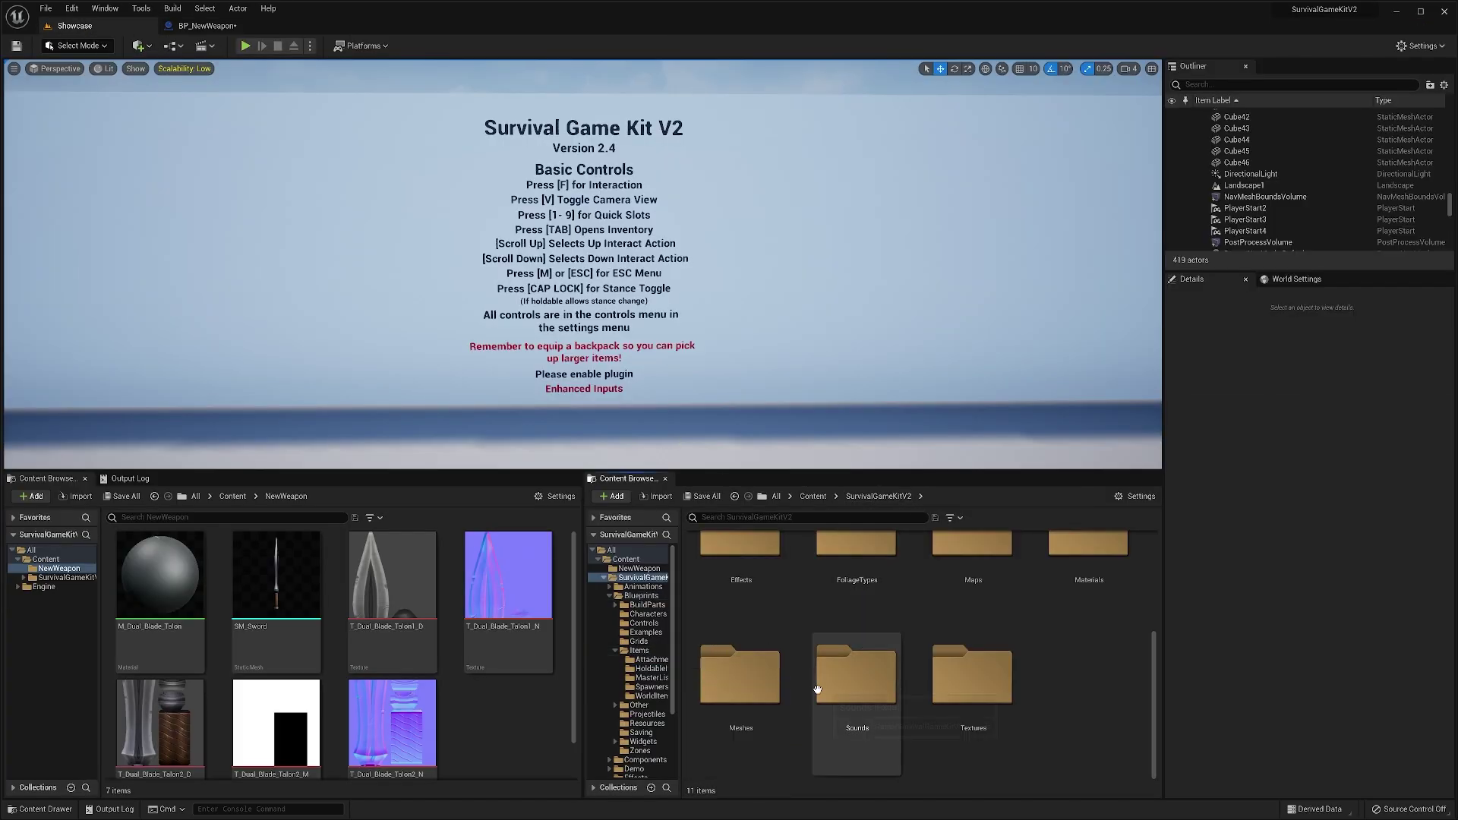
pyautogui.click(749, 678)
pyautogui.doubleClick(749, 678)
pyautogui.doubleClick(855, 668)
pyautogui.scroll(-5, 908, 662)
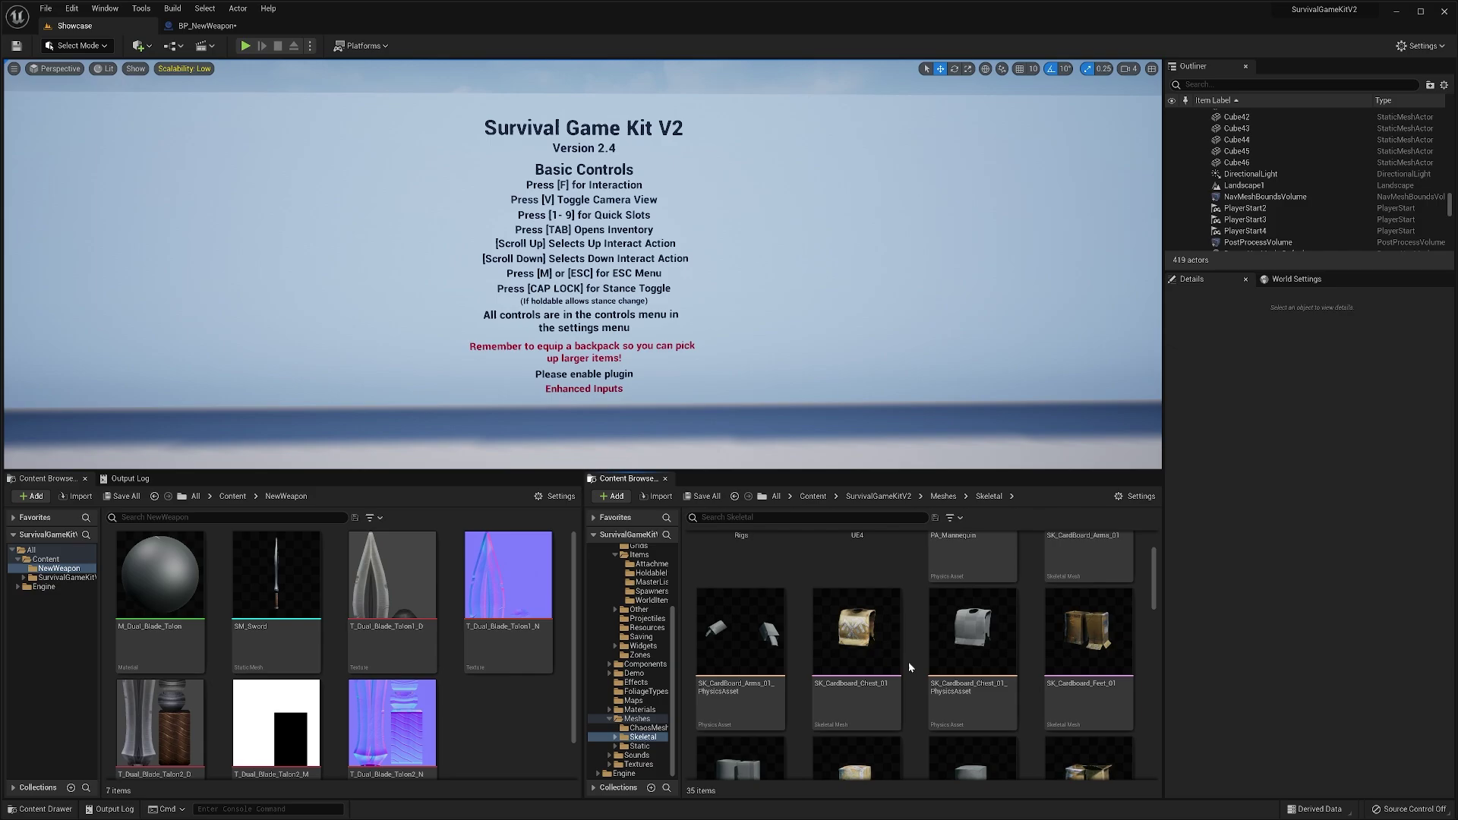
pyautogui.scroll(-5, 908, 662)
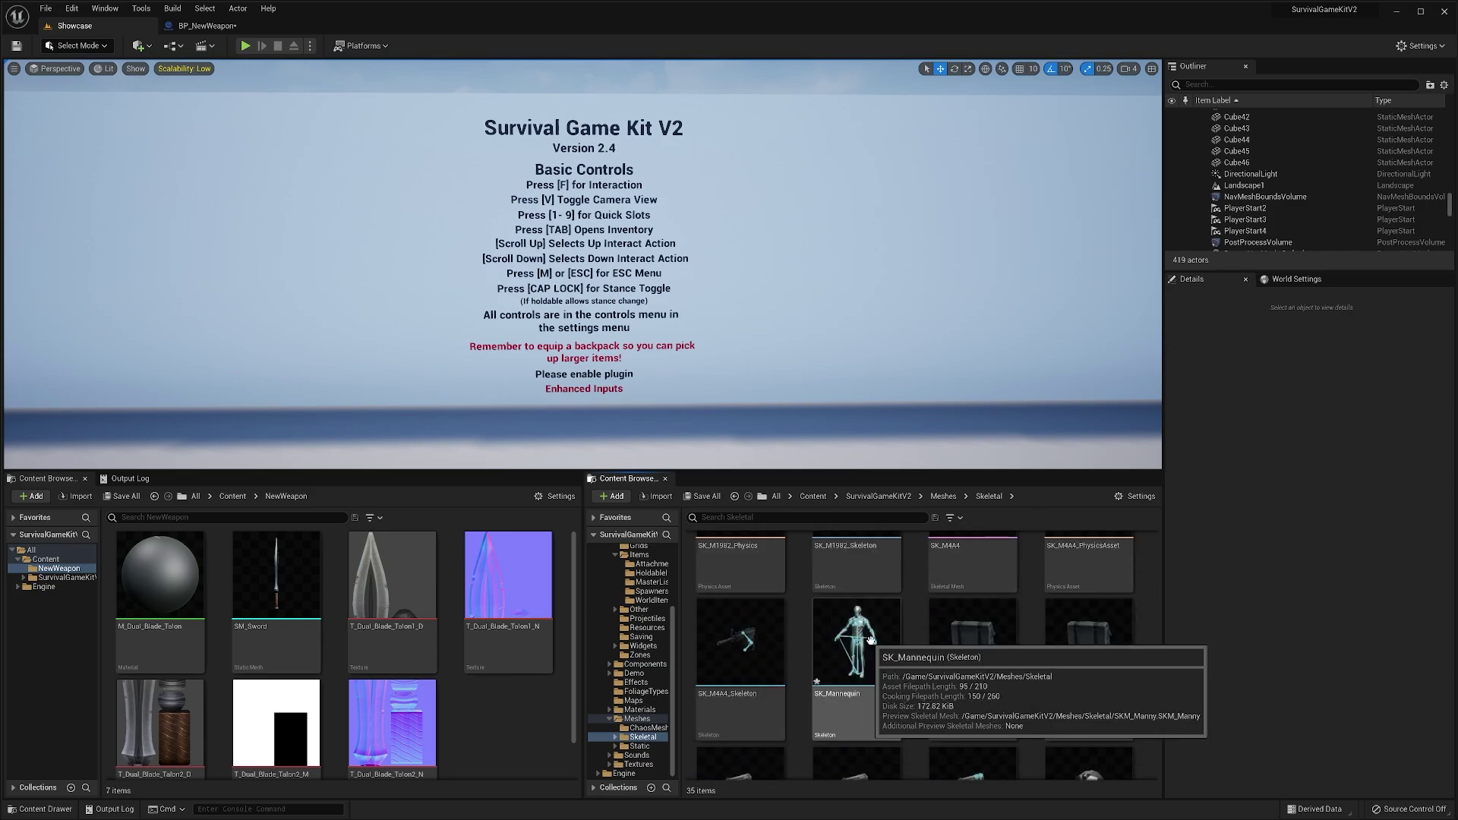
pyautogui.doubleClick(856, 642)
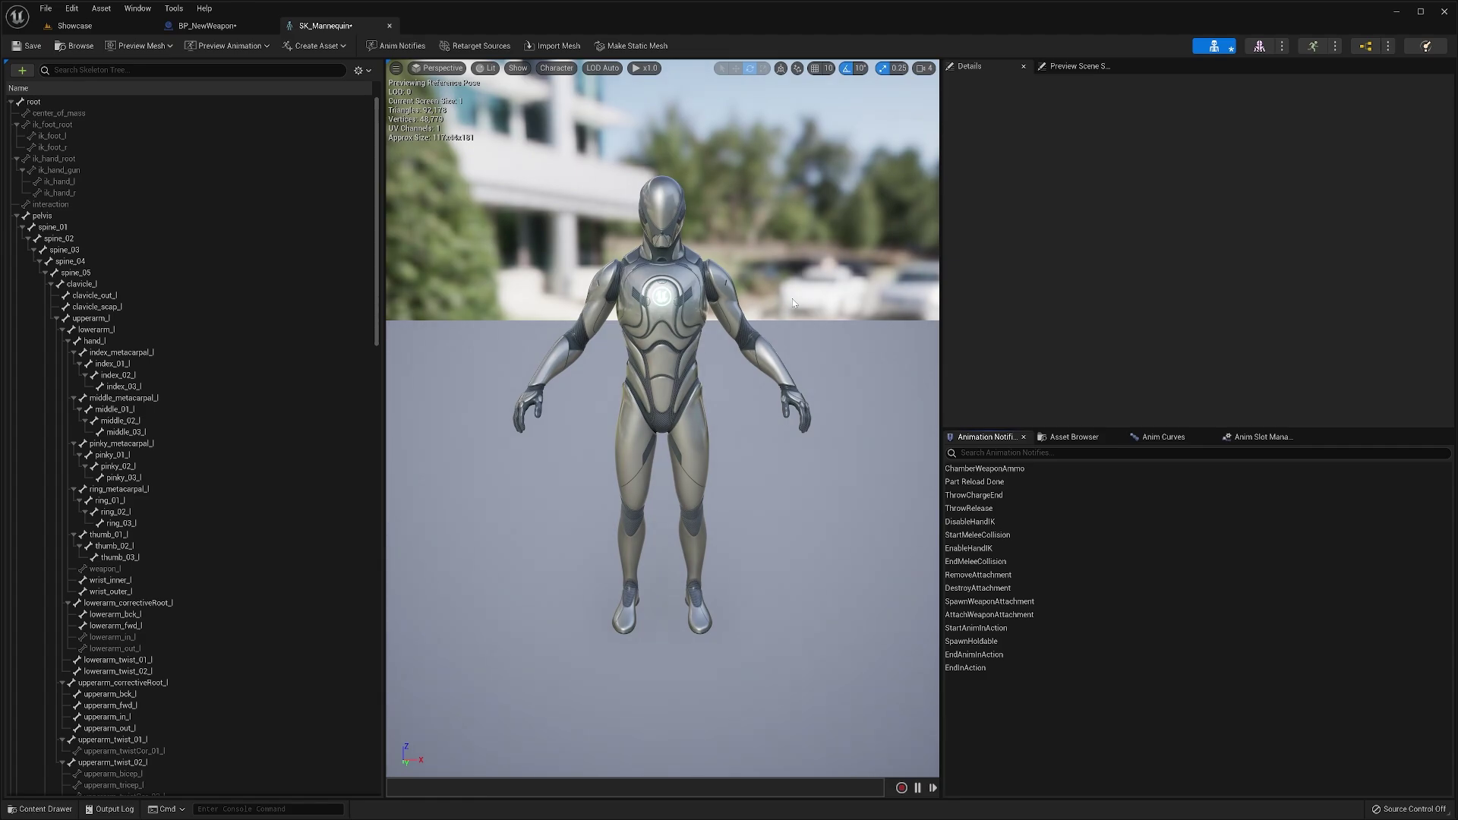
# - Add a socket to the hand_r bone and name it hand_rNewWeapon
pyautogui.moveTo(375, 158); pyautogui.dragTo(364, 401)
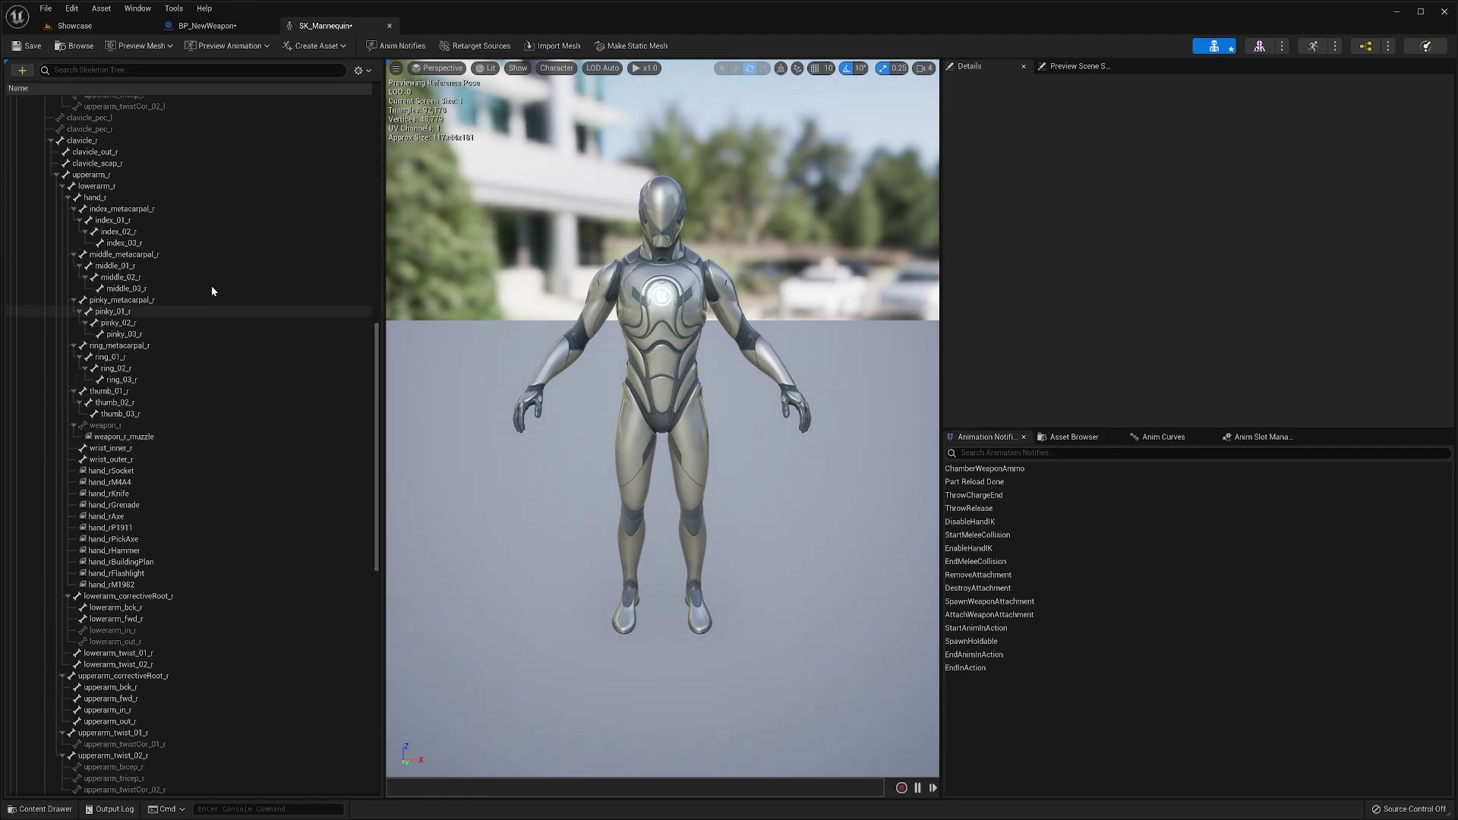
pyautogui.rightClick(91, 197)
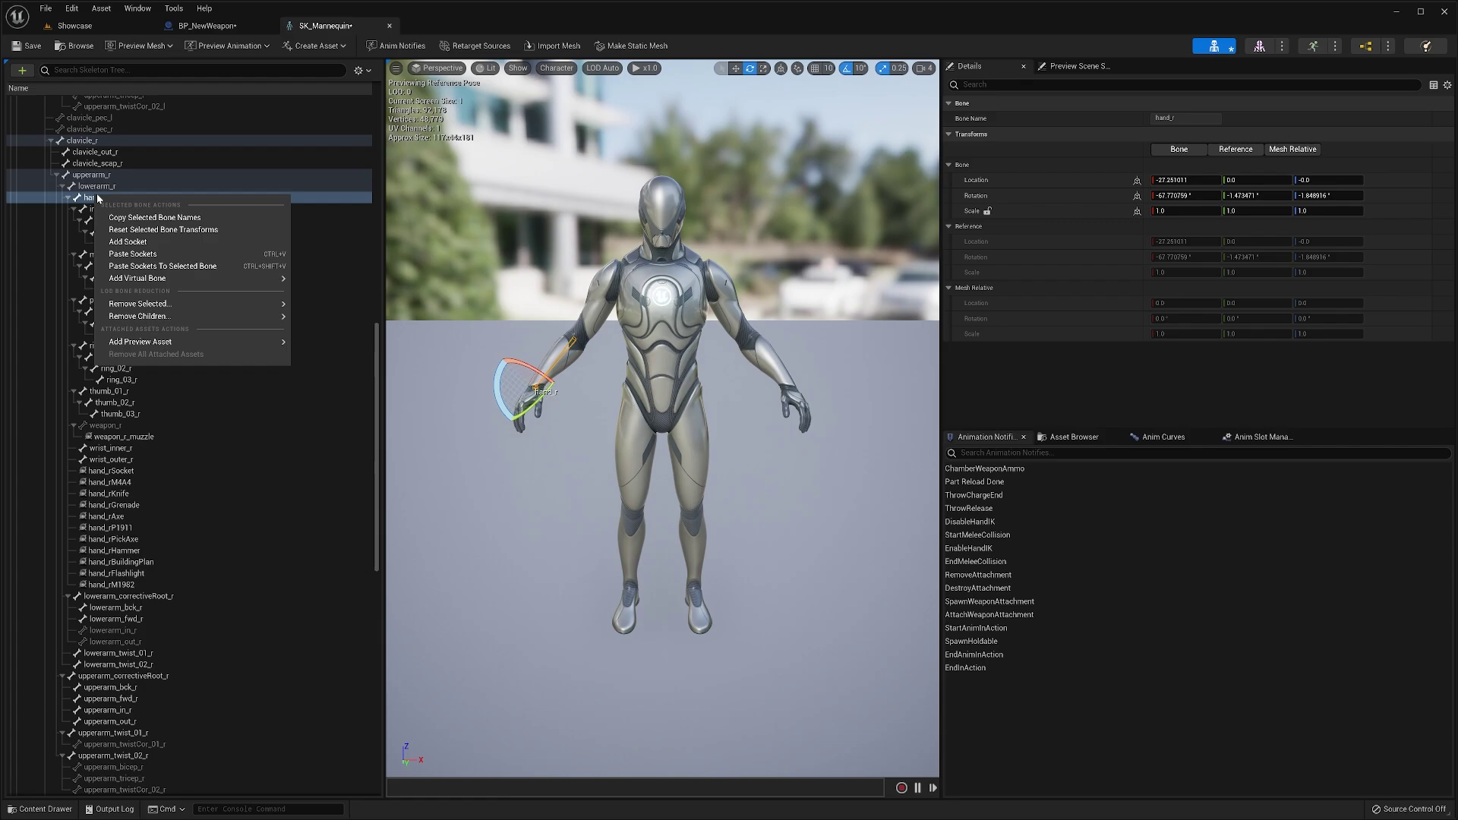
pyautogui.click(122, 241)
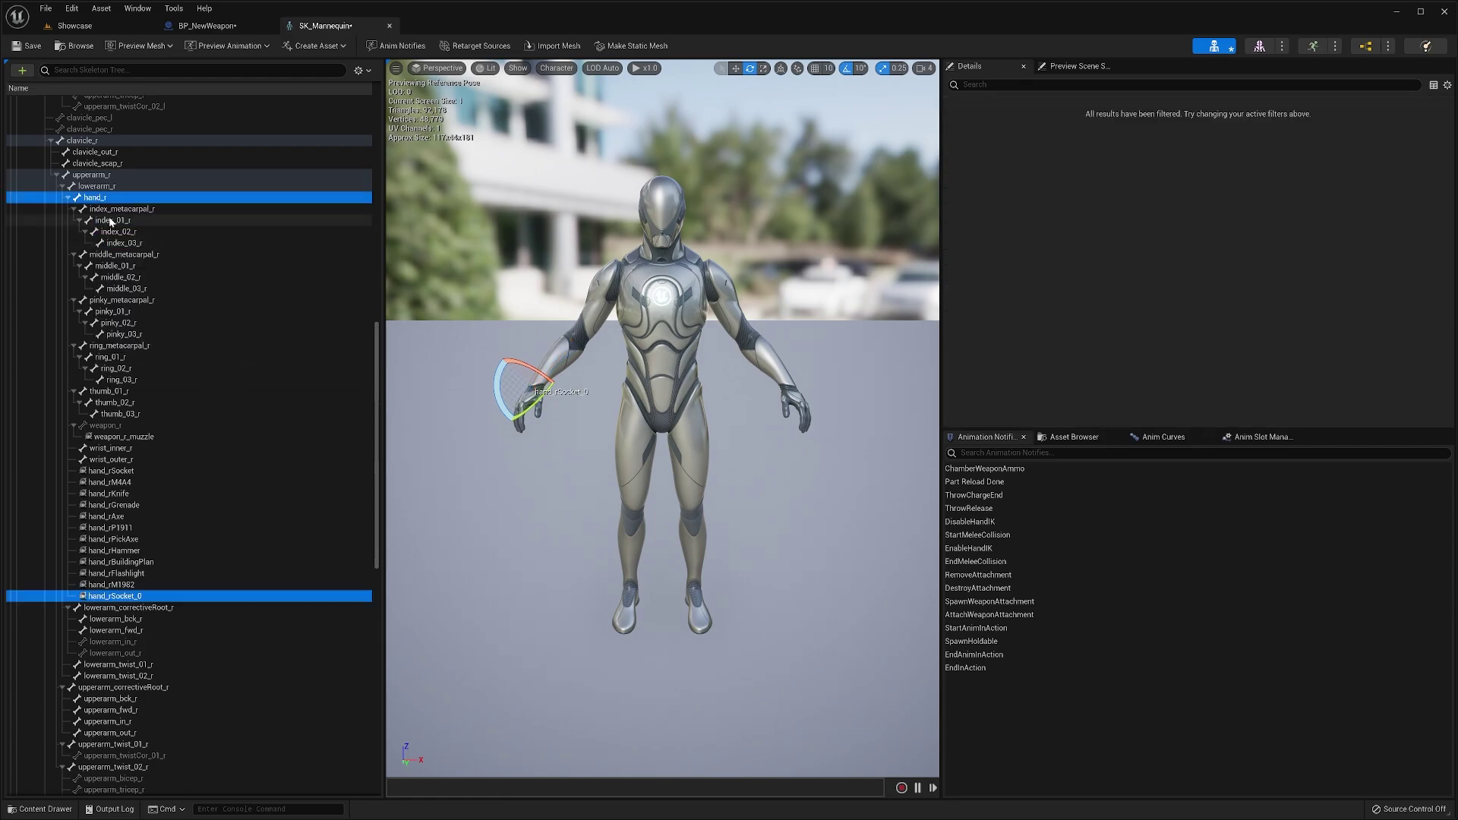
pyautogui.doubleClick(119, 597)
pyautogui.moveTo(148, 597); pyautogui.dragTo(116, 599)
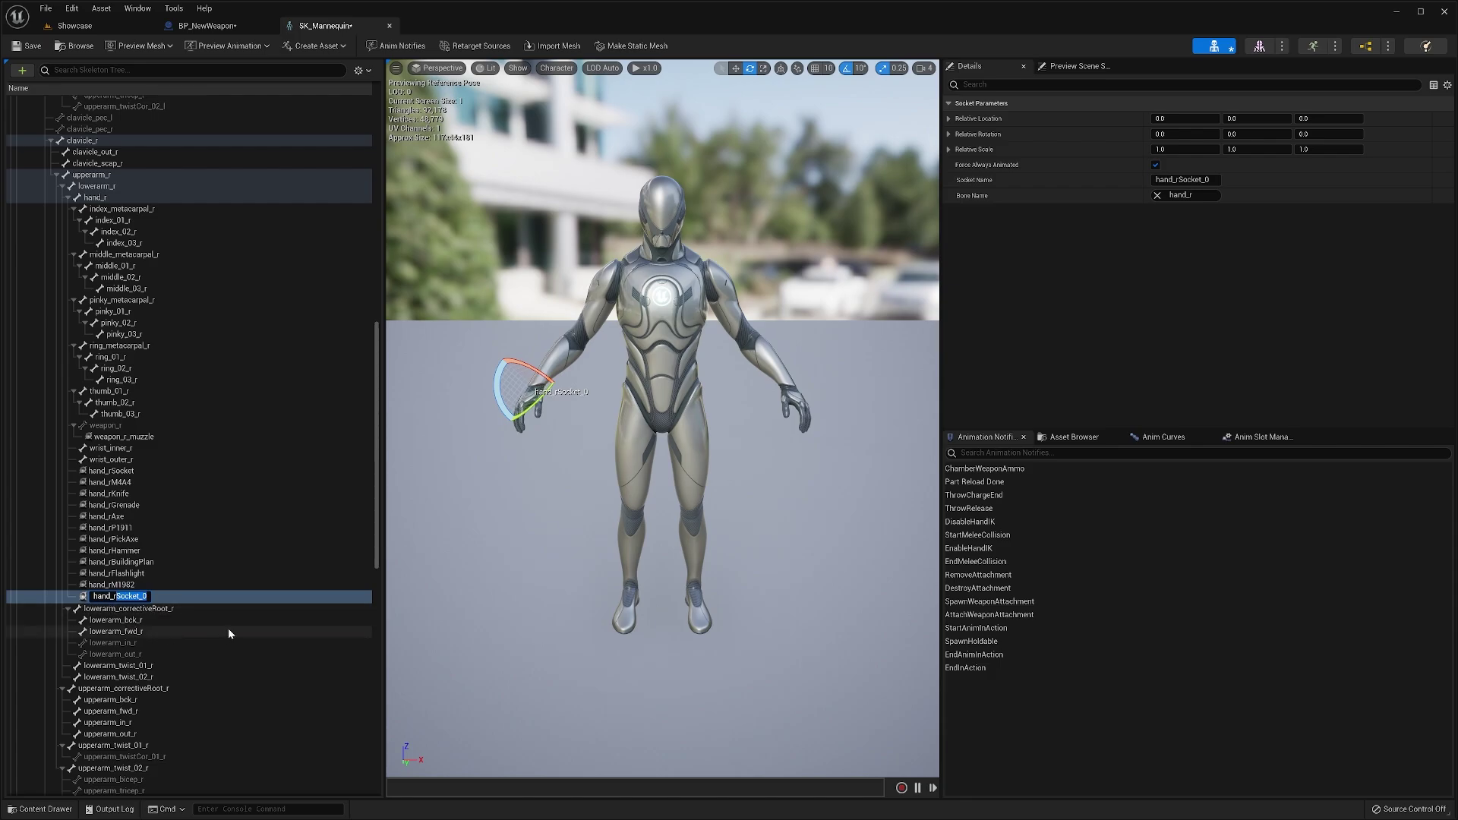
pyautogui.write('NewWeapon')
pyautogui.press('Return')
# - Attach the SM_Sword mesh to the hand_rNewWeapon socket as a preview asset
pyautogui.press('f')
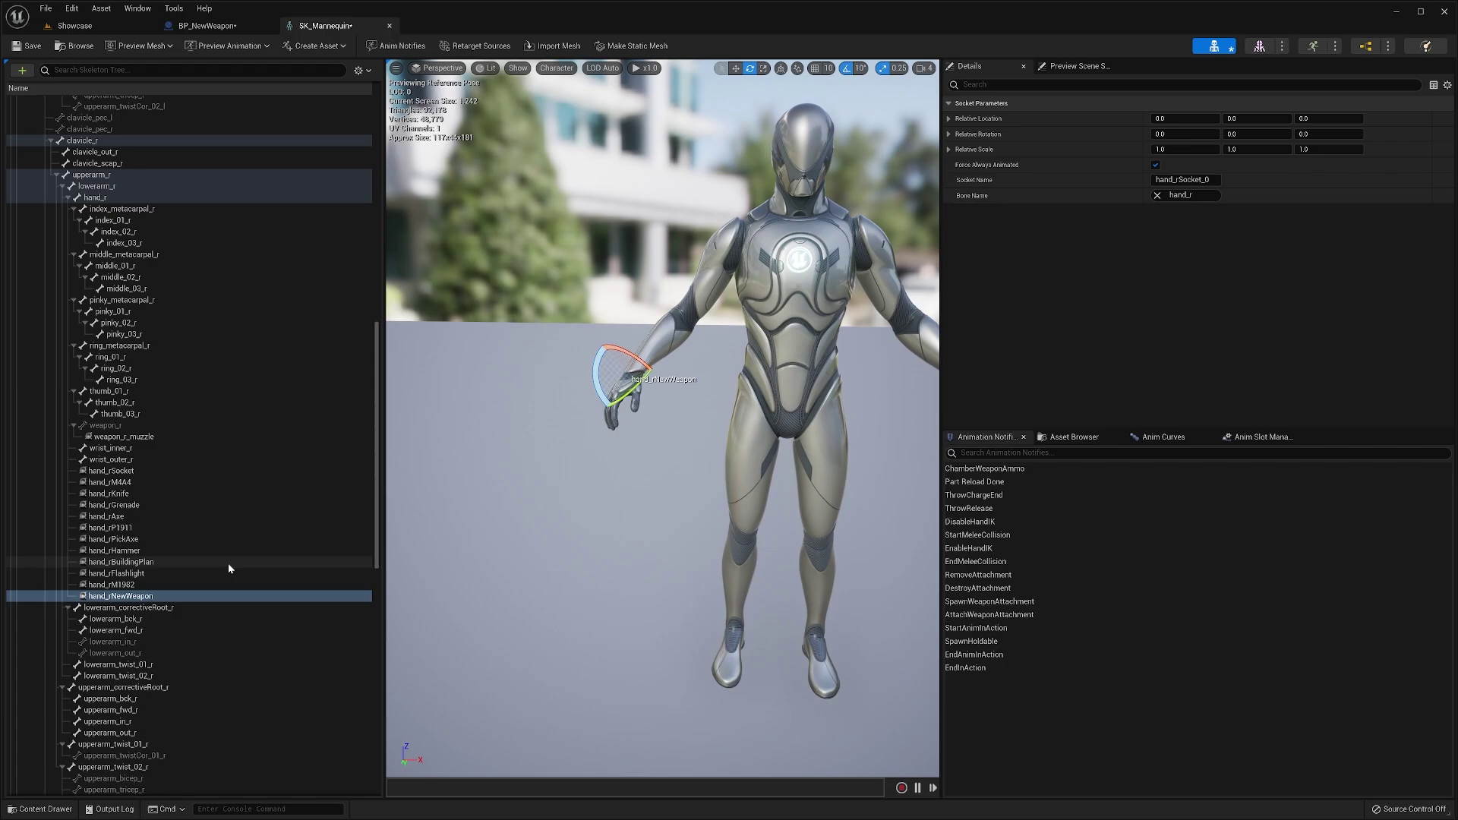
pyautogui.rightClick(175, 596)
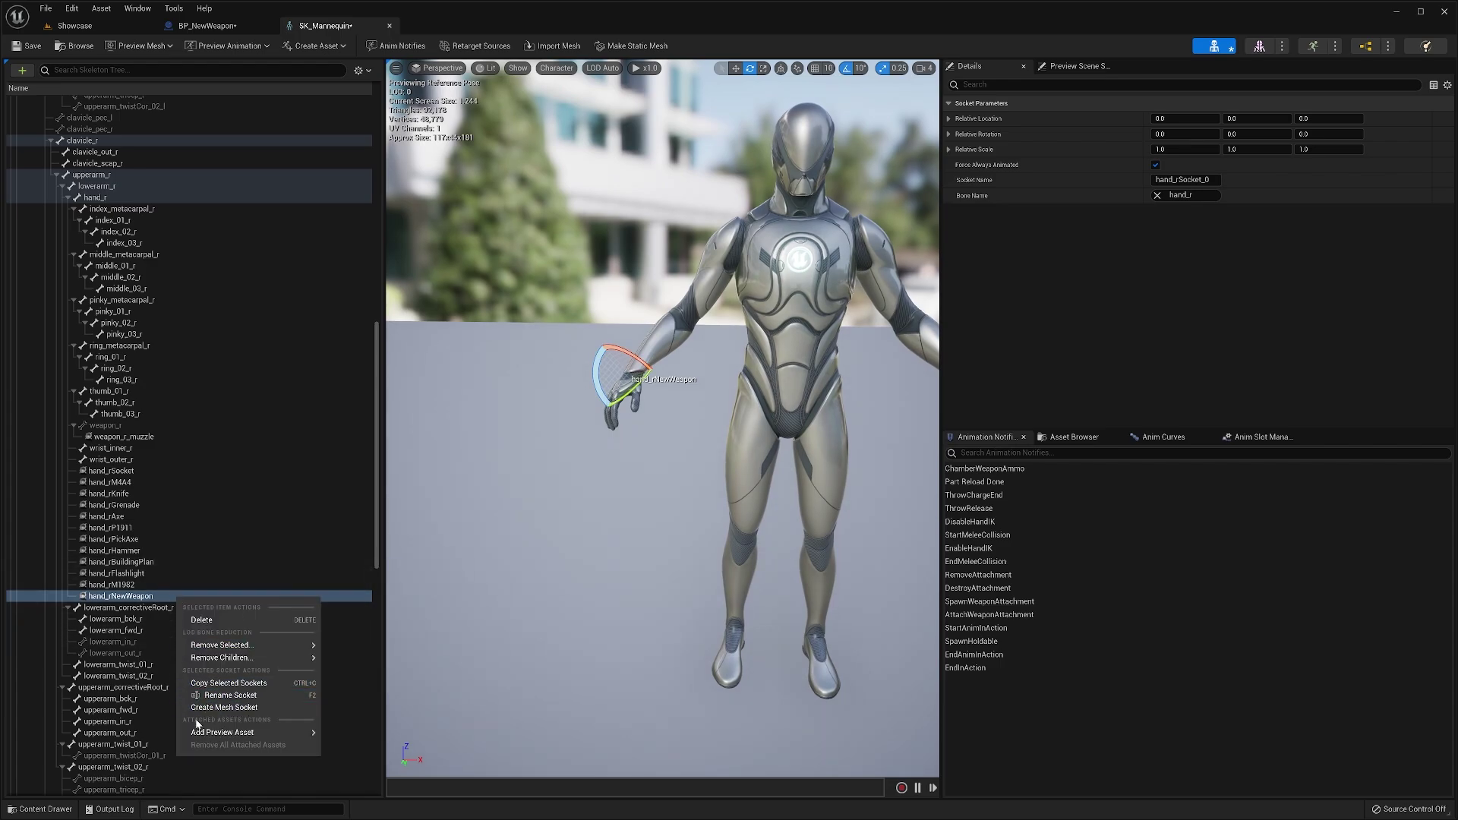
pyautogui.moveTo(199, 730)
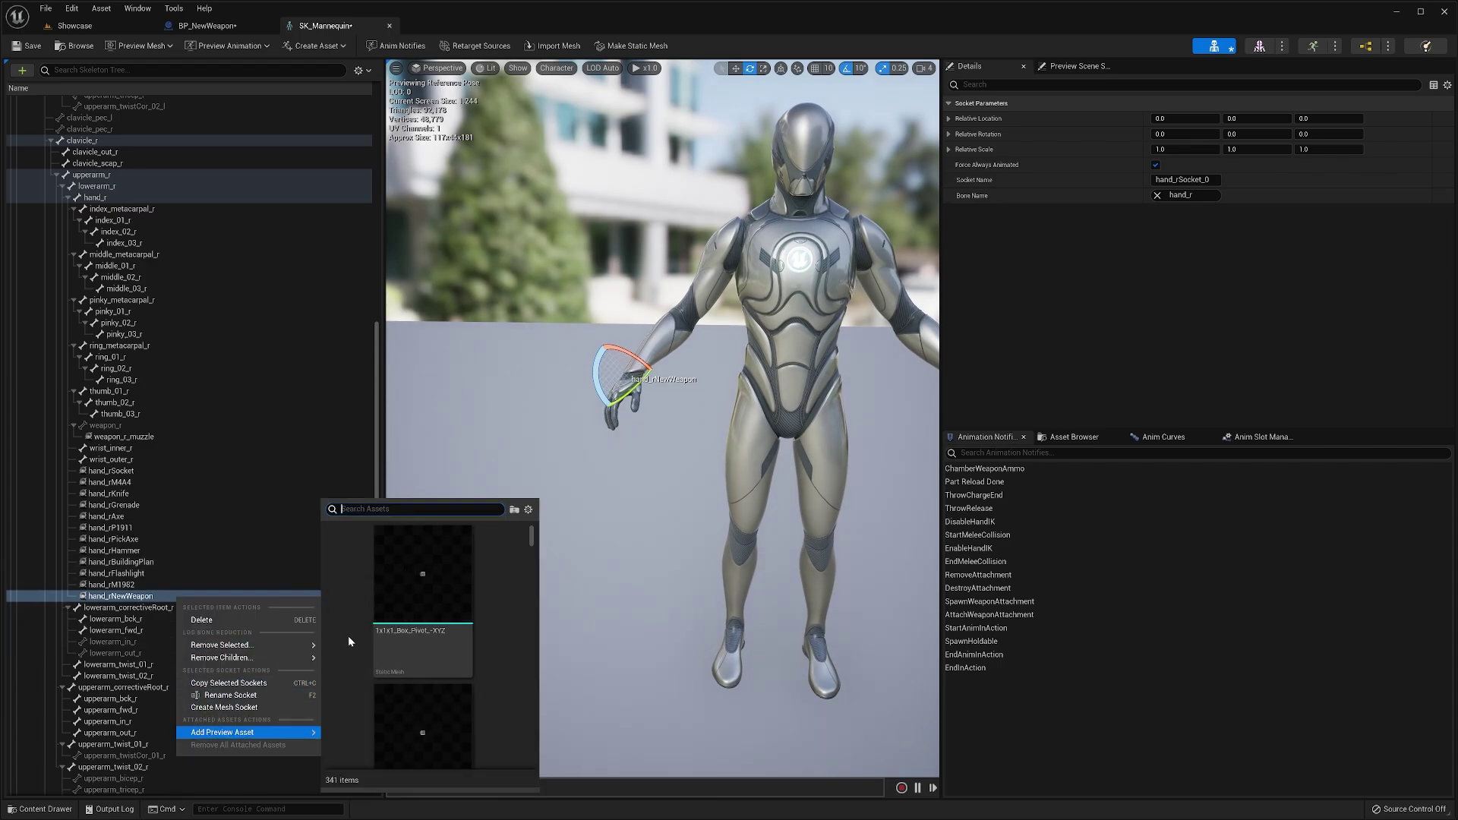
pyautogui.write('sw')
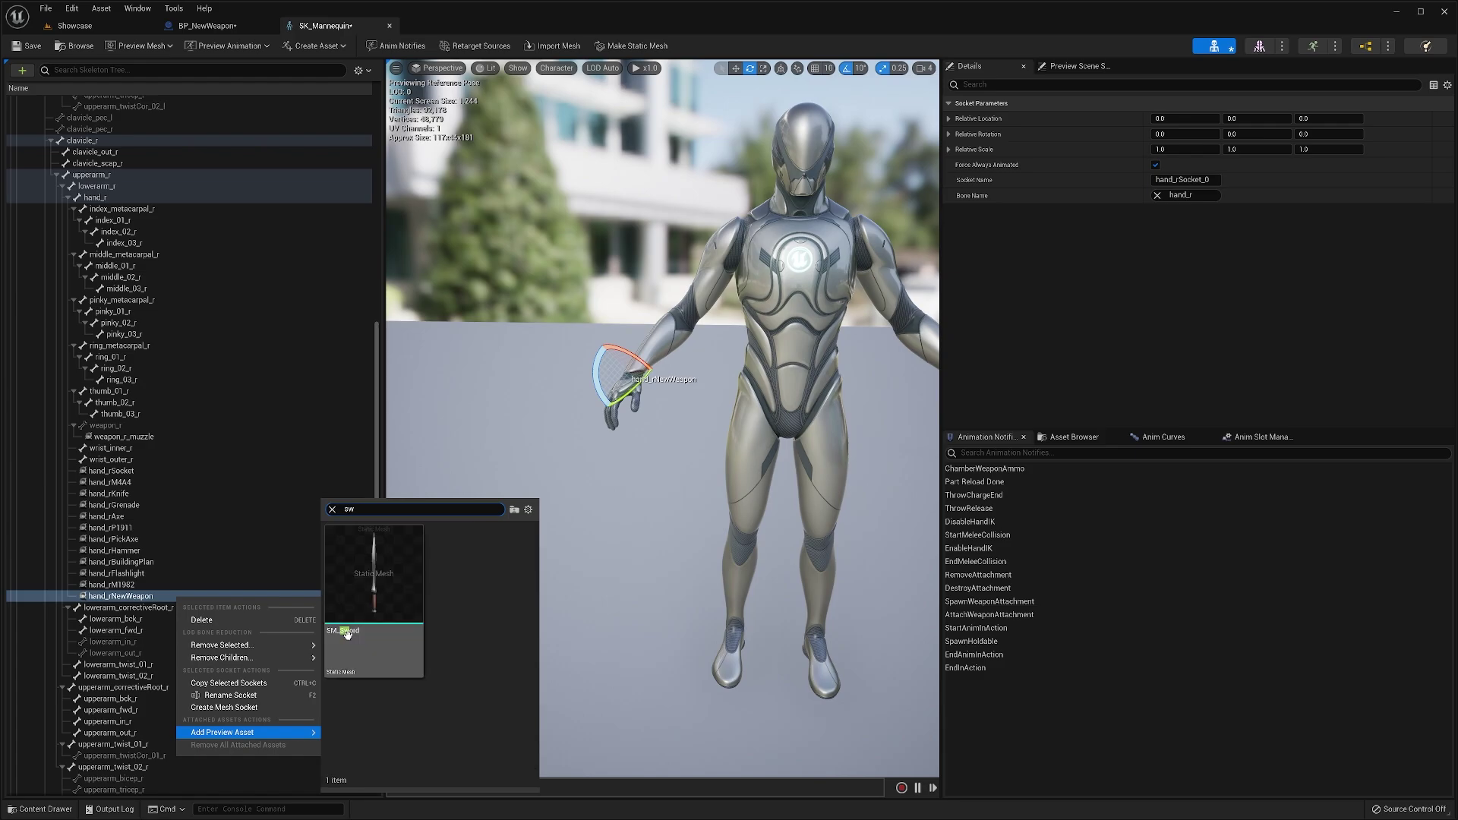
pyautogui.click(376, 579)
# - Move the hand_rNewWeapon socket so the sword handle sits in the palm, at a relative location of about -11.12, 3.47, 0
pyautogui.press('f')
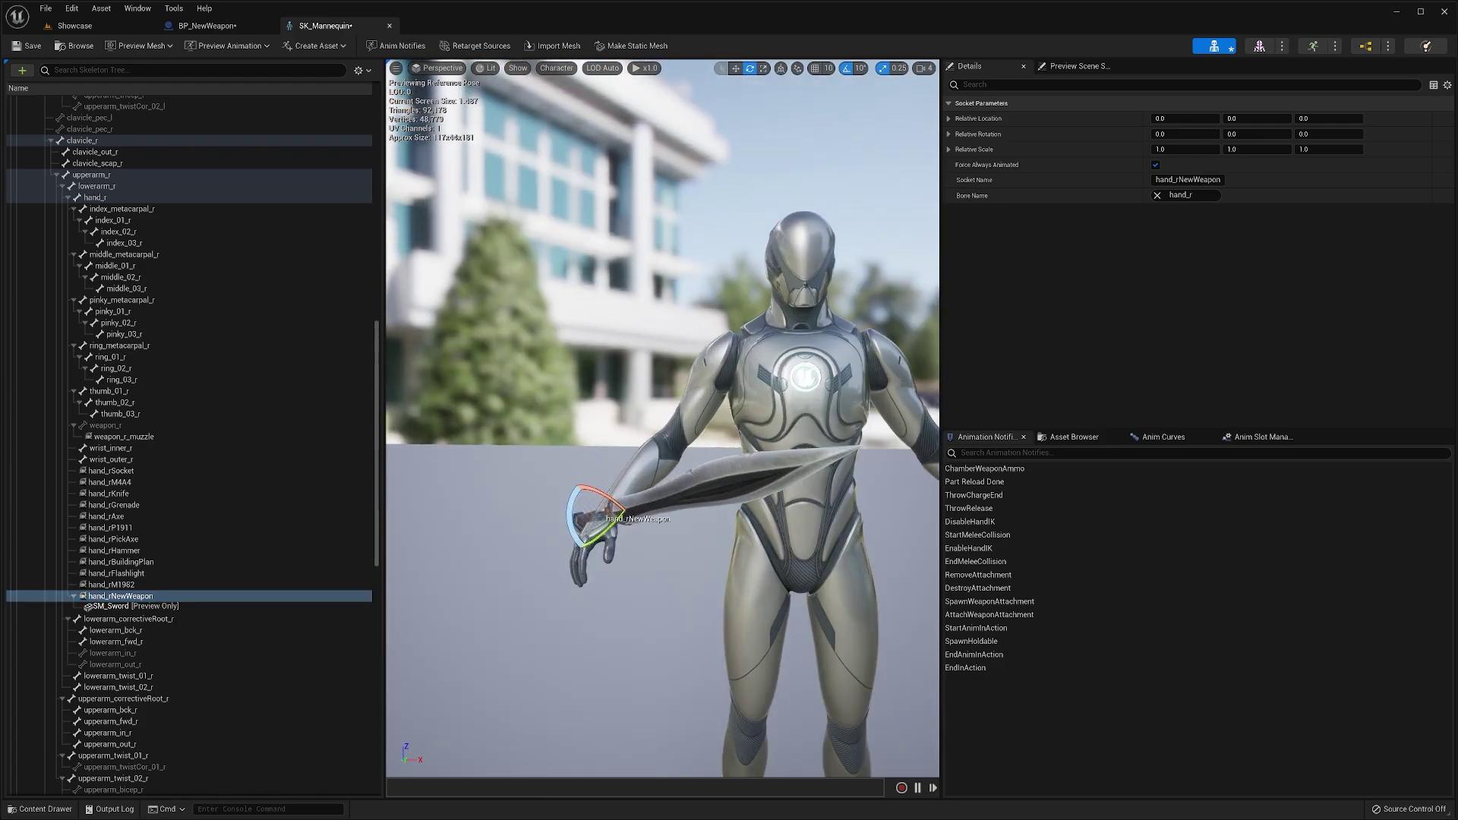
pyautogui.moveTo(642, 456)
pyautogui.mouseDown(button='right')
pyautogui.moveTo(627, 458)
pyautogui.moveTo(641, 456)
pyautogui.mouseUp(button='right')
pyautogui.moveTo(682, 511); pyautogui.dragTo(765, 479, button='right')
pyautogui.press('w')
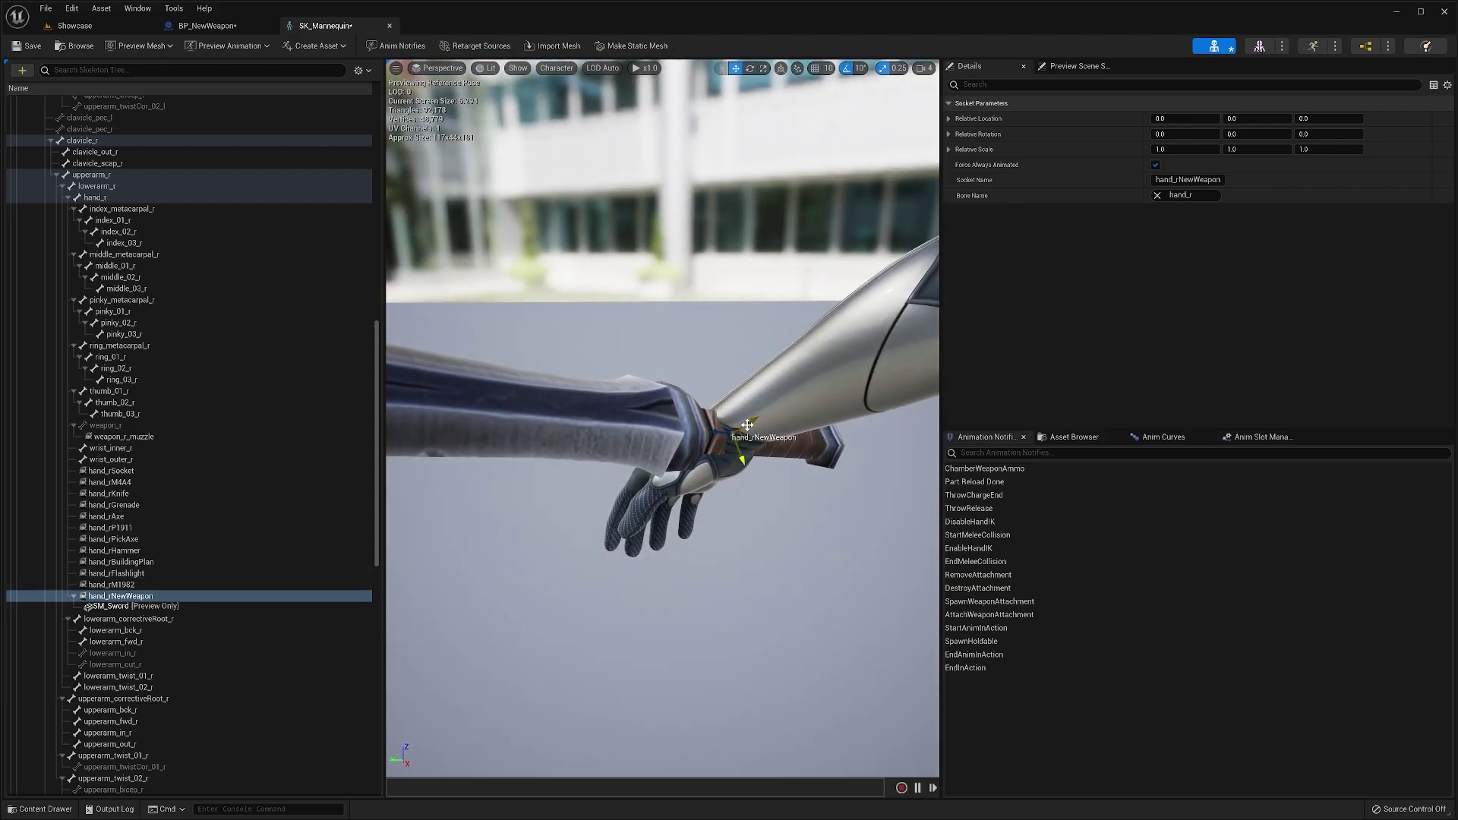
pyautogui.moveTo(750, 423); pyautogui.dragTo(675, 539)
pyautogui.moveTo(675, 539); pyautogui.dragTo(917, 274, button='right')
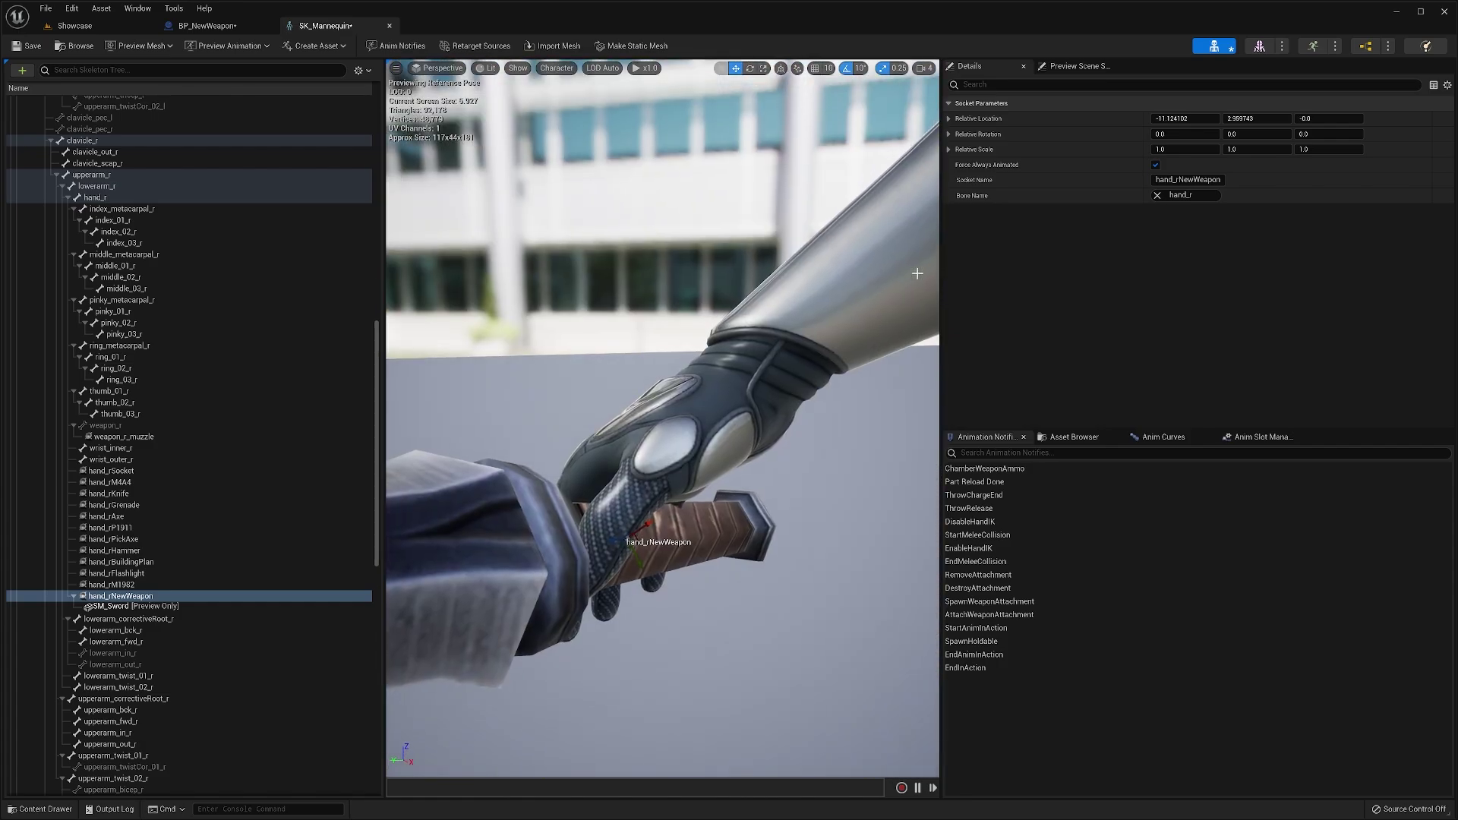
pyautogui.click(924, 69)
pyautogui.moveTo(878, 200); pyautogui.dragTo(735, 490, button='right')
pyautogui.moveTo(734, 490); pyautogui.dragTo(743, 501)
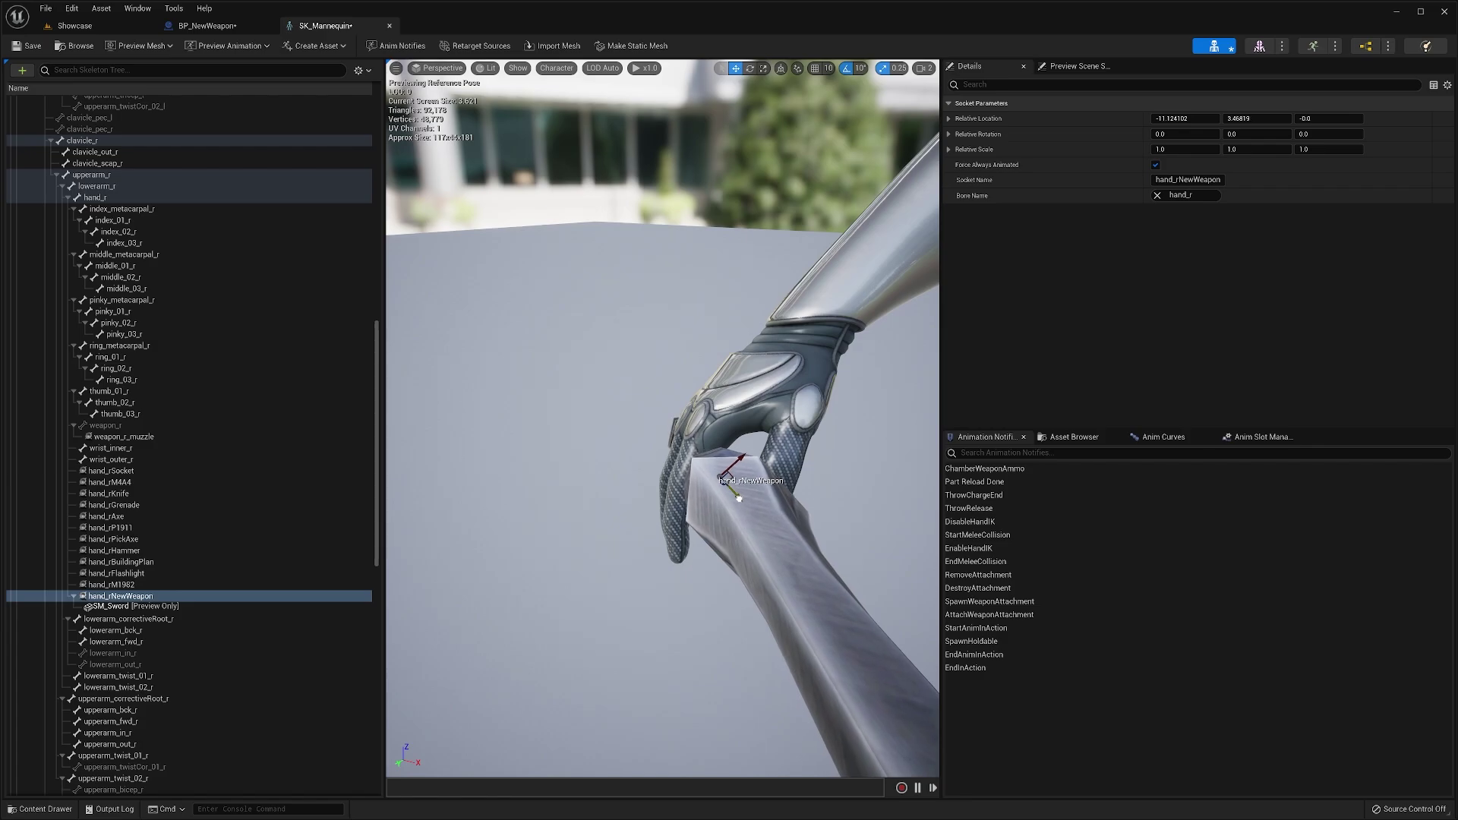
# - Rotate the hand_rNewWeapon socket to a relative rotation of about 0, 0, 90 and remove all attached preview assets
pyautogui.moveTo(755, 499); pyautogui.dragTo(529, 431, button='right')
pyautogui.press('e')
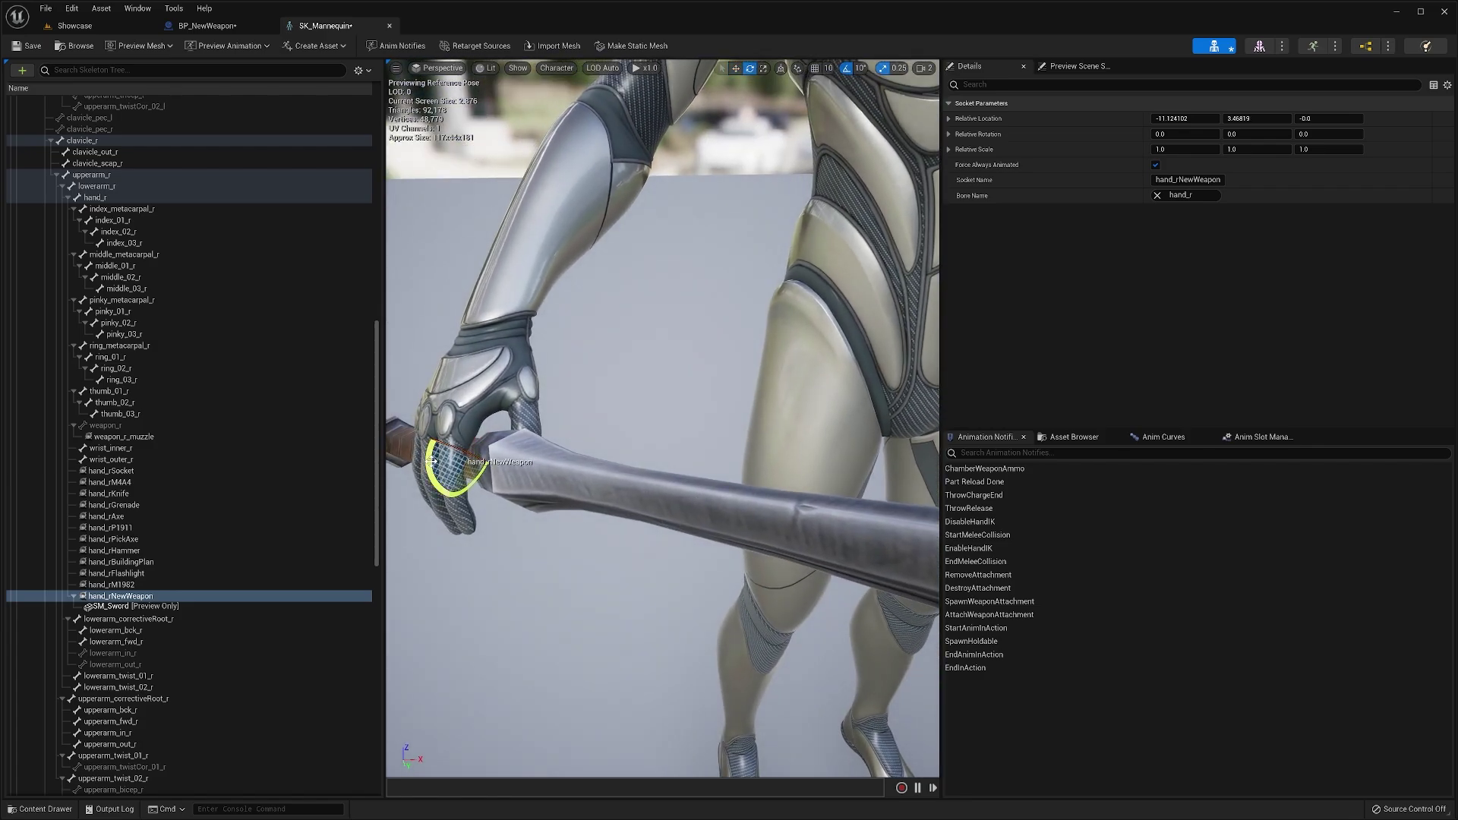
pyautogui.moveTo(467, 449); pyautogui.dragTo(506, 465)
pyautogui.moveTo(524, 471); pyautogui.dragTo(558, 487, button='right')
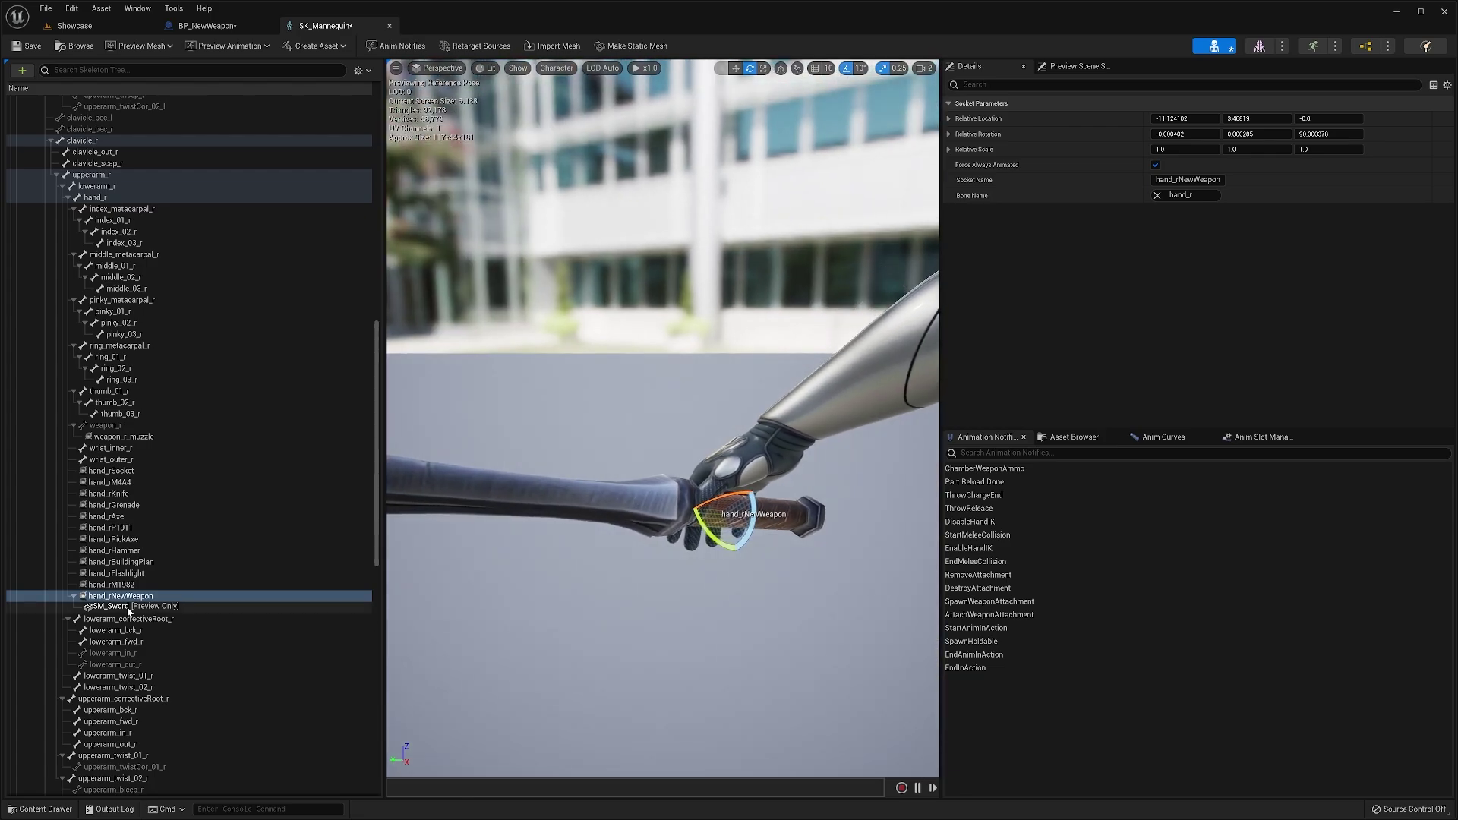
pyautogui.rightClick(182, 602)
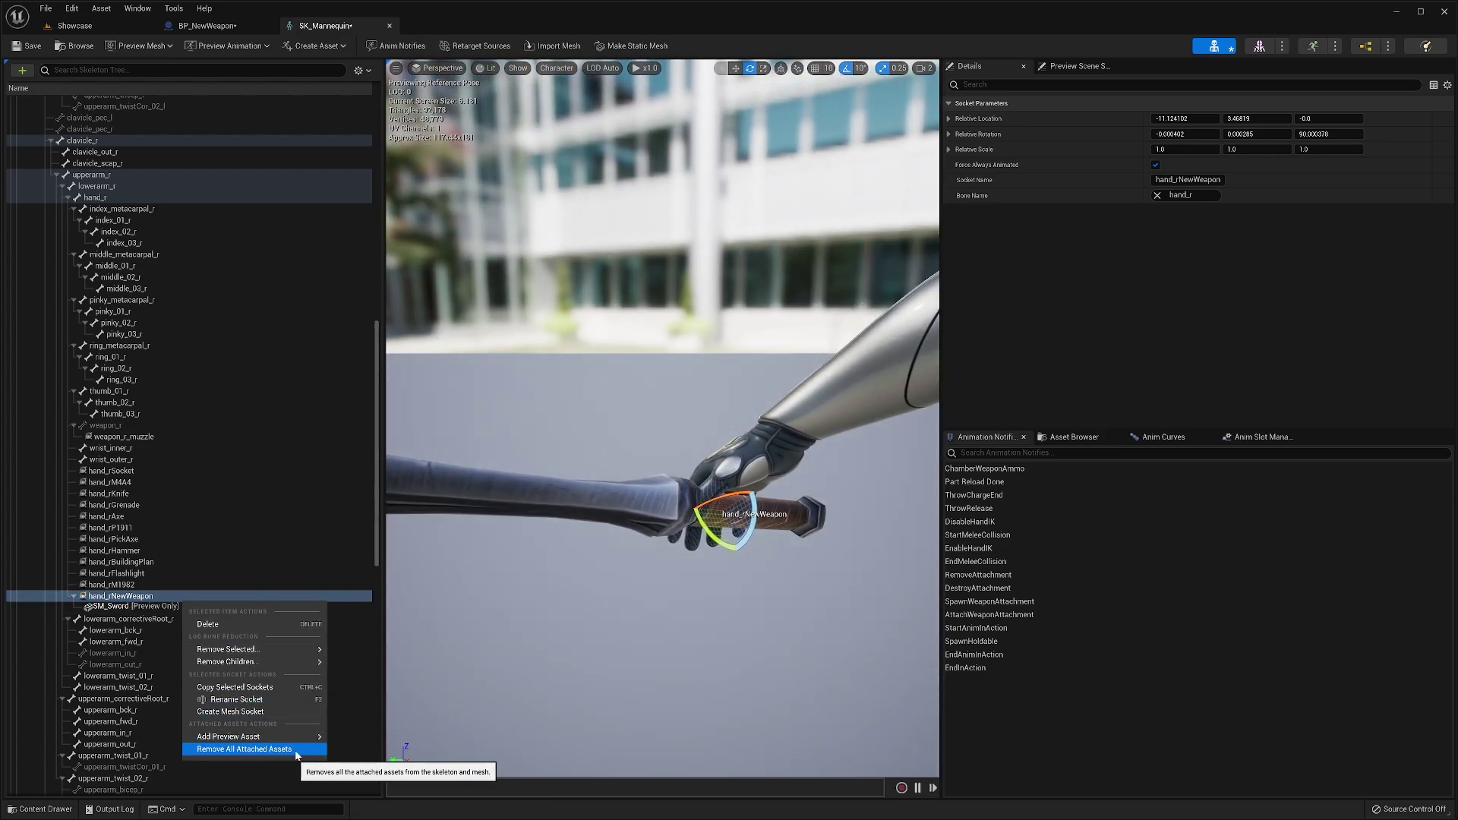
pyautogui.click(244, 749)
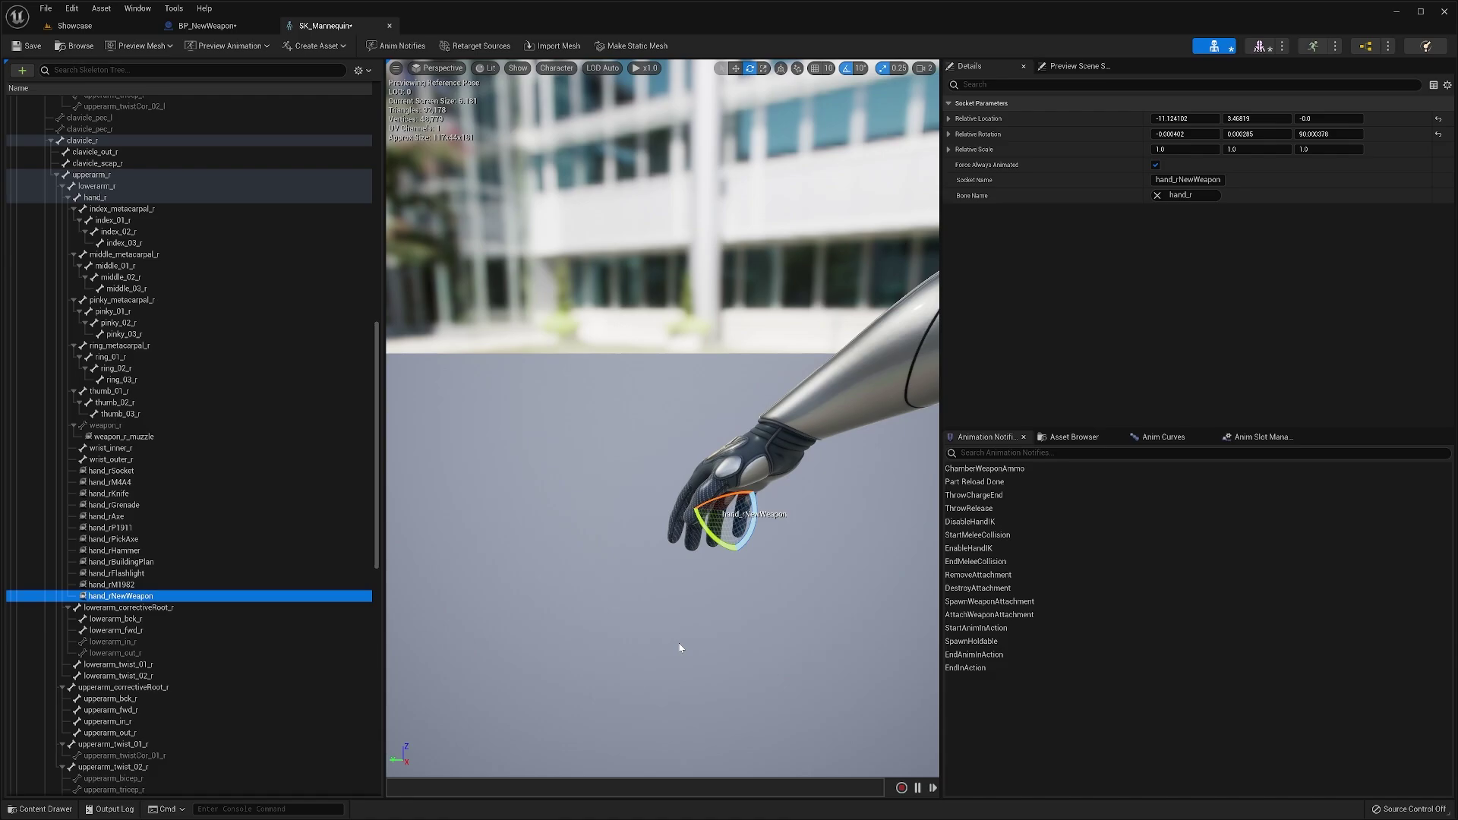
# - Set the Hold Socket class default of BP_NewWeapon to hand_rNewWeapon, compile the blueprint and return to the Showcase level
pyautogui.click(1187, 180)
pyautogui.hotkey('ctrl', 'c')
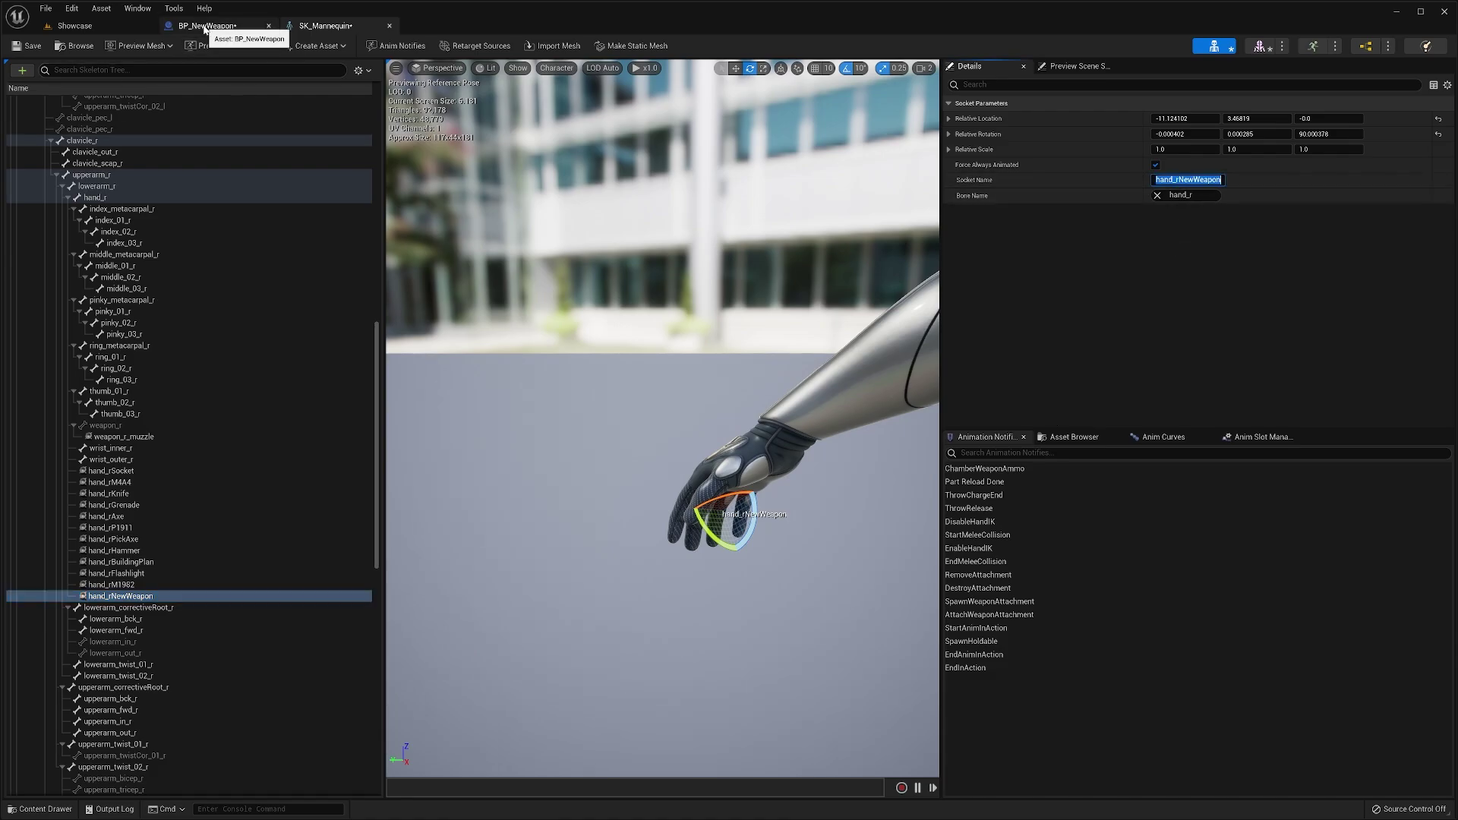
pyautogui.click(207, 26)
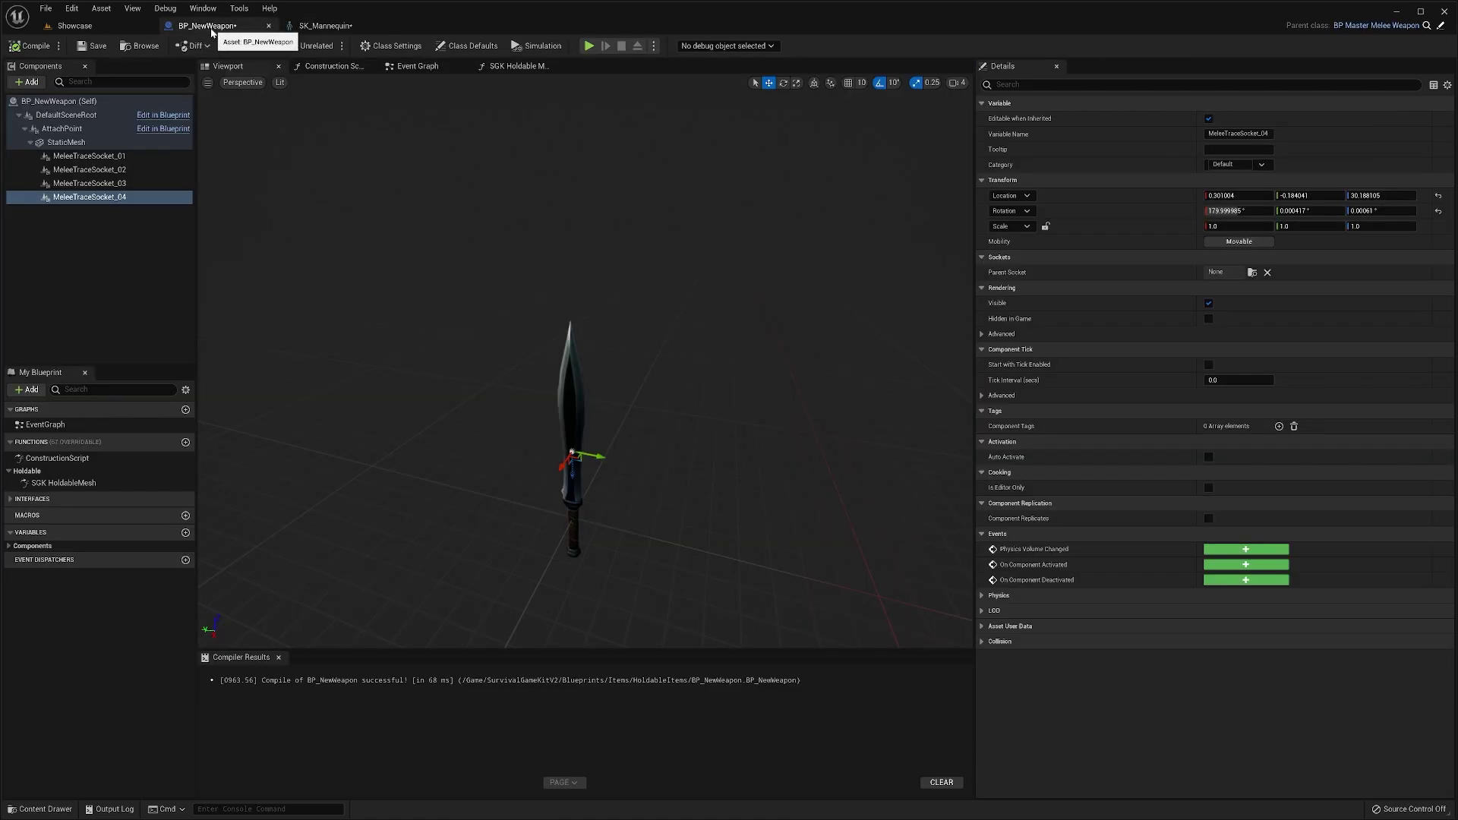
pyautogui.click(470, 45)
pyautogui.click(1091, 86)
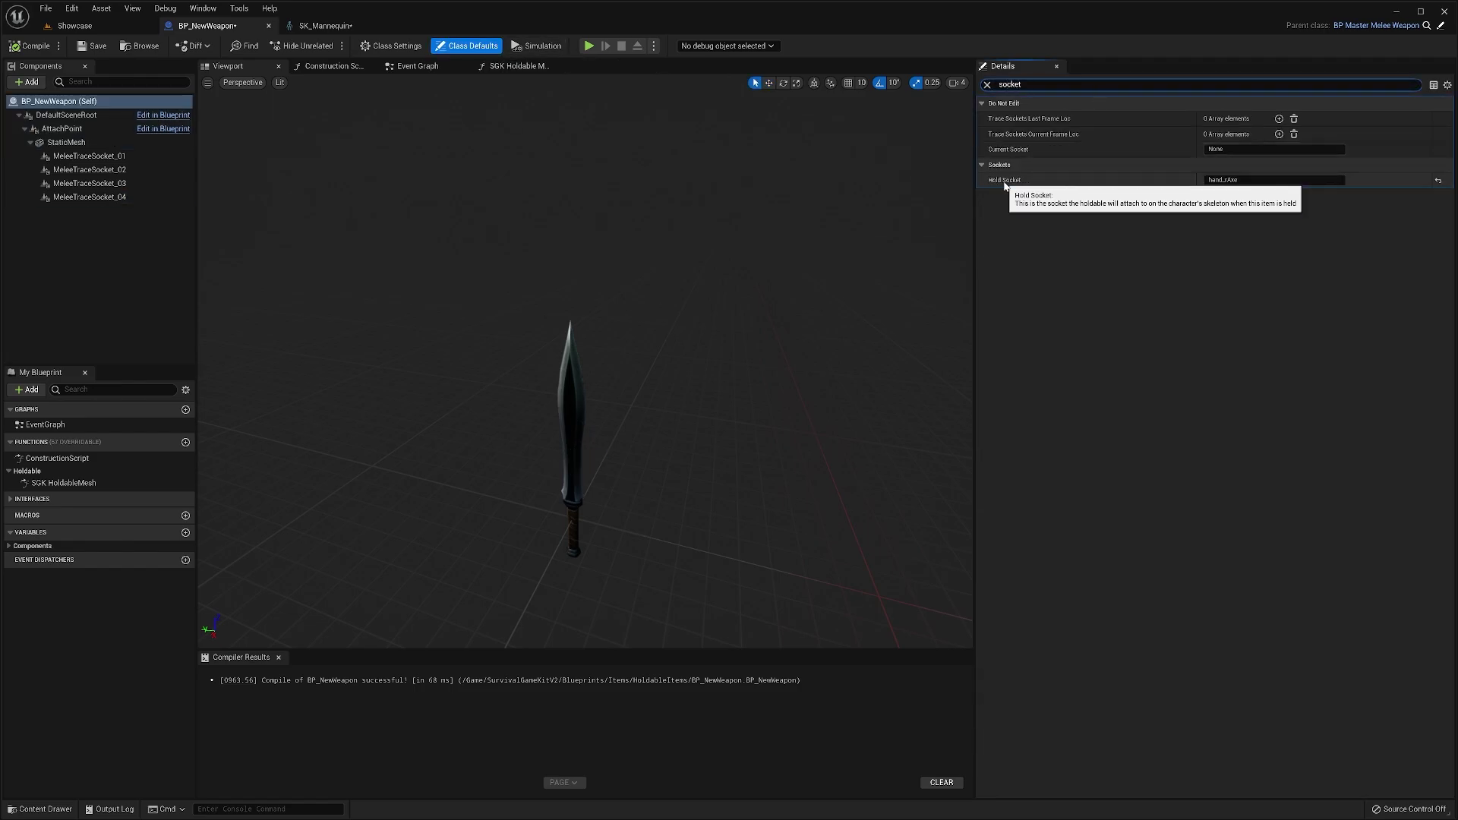
pyautogui.click(1256, 180)
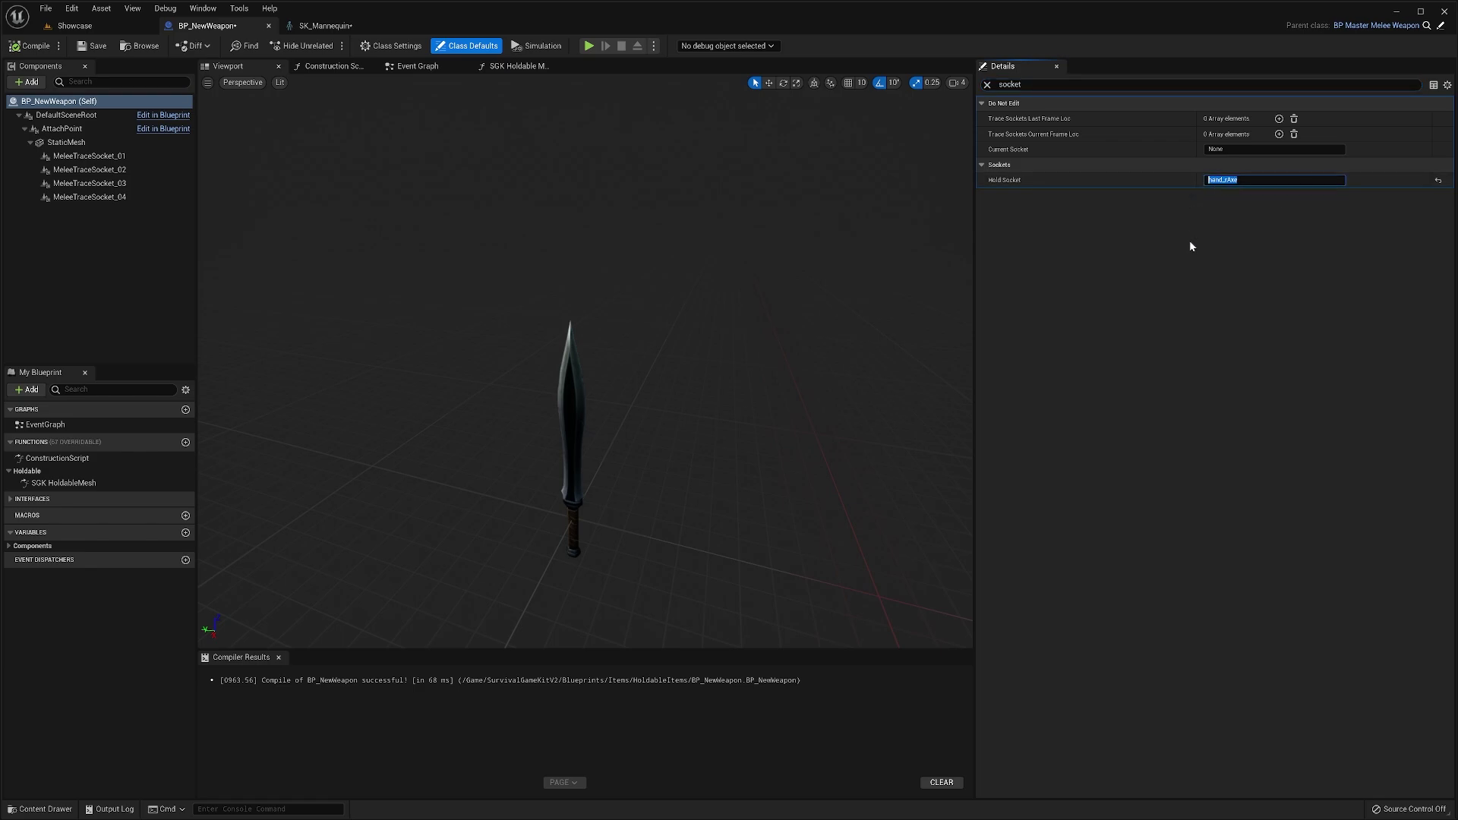
pyautogui.hotkey('ctrl', 'v')
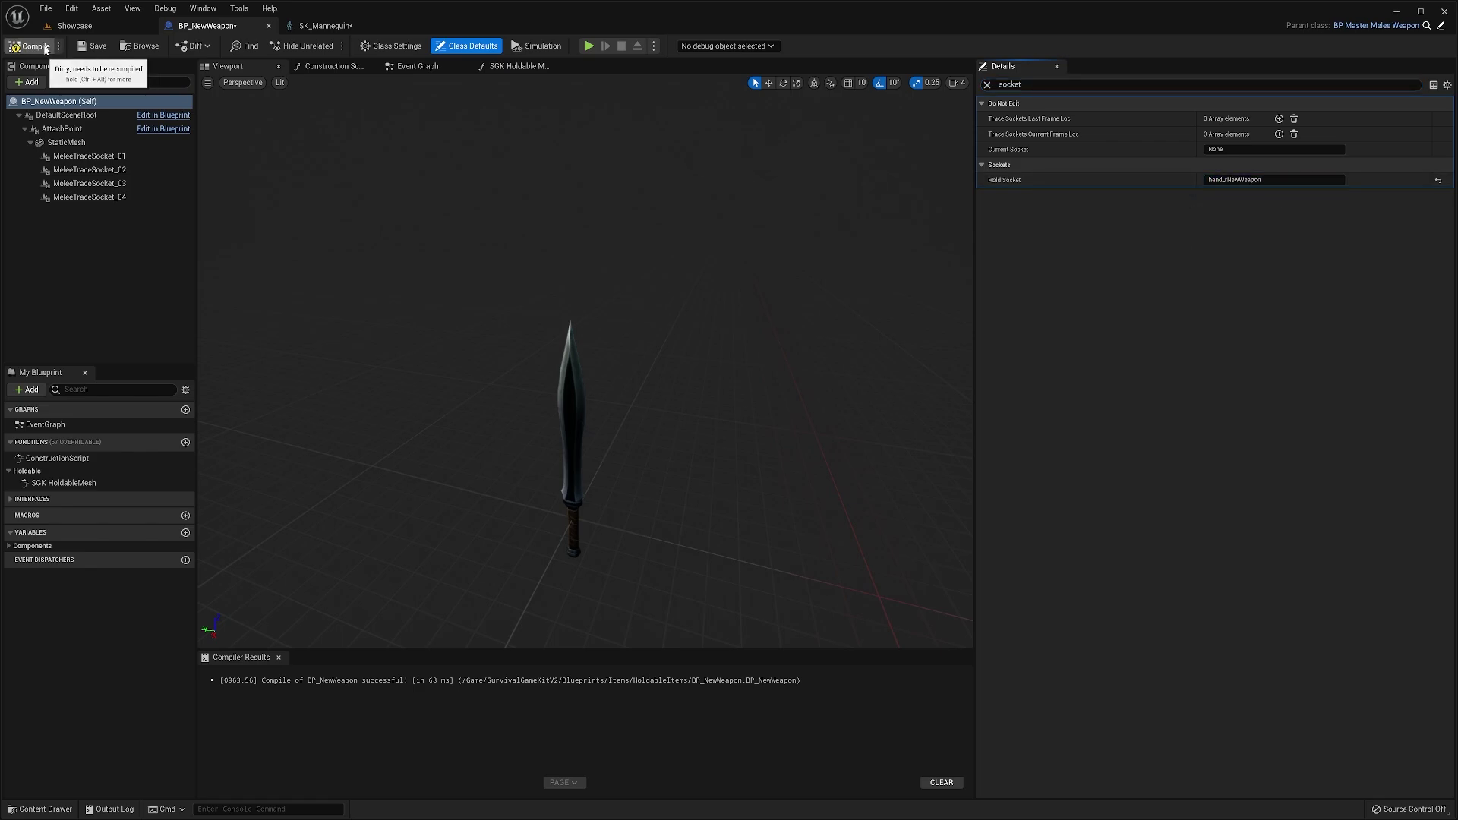
pyautogui.click(30, 45)
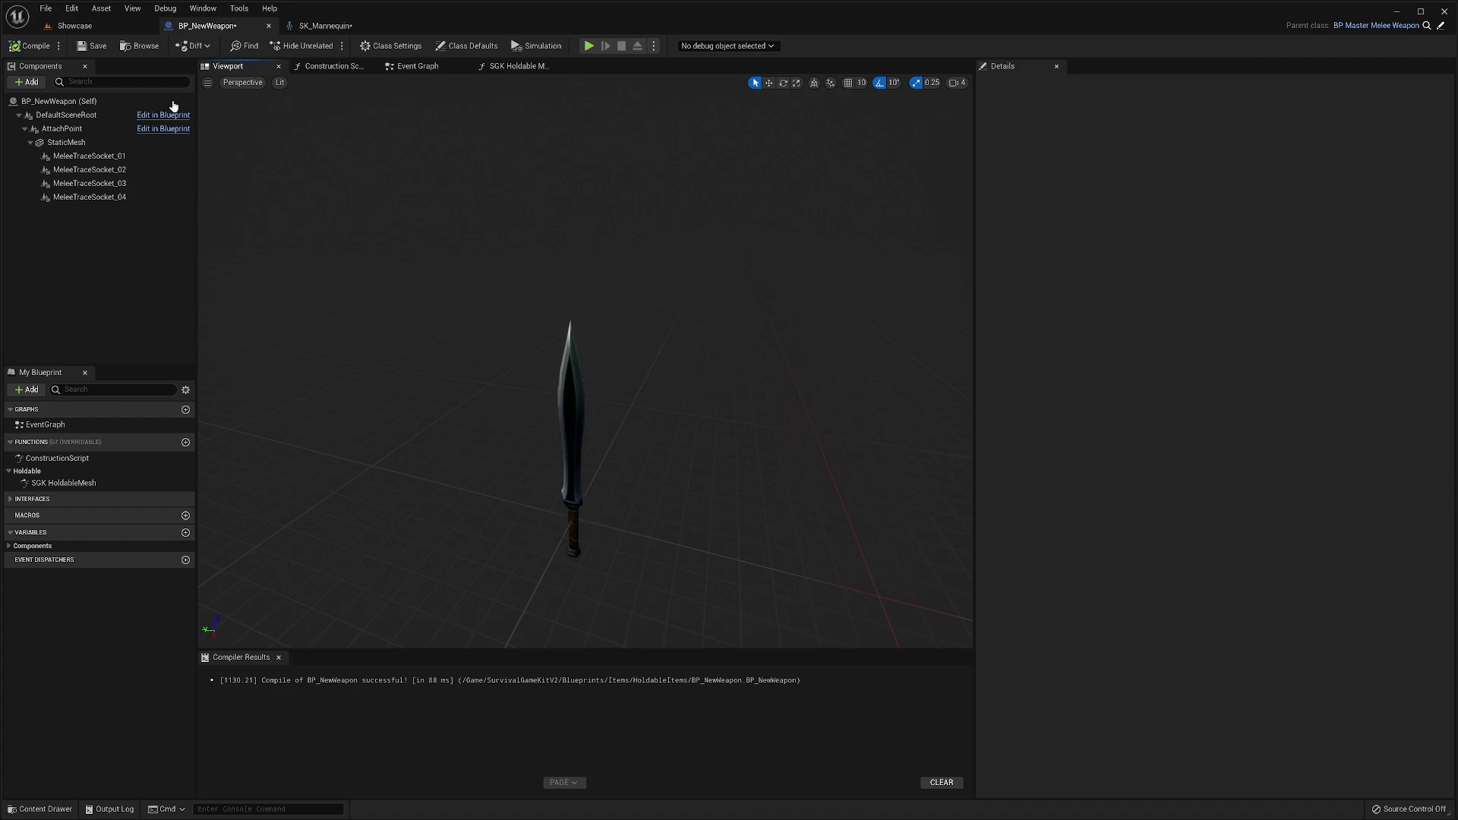
pyautogui.click(75, 26)
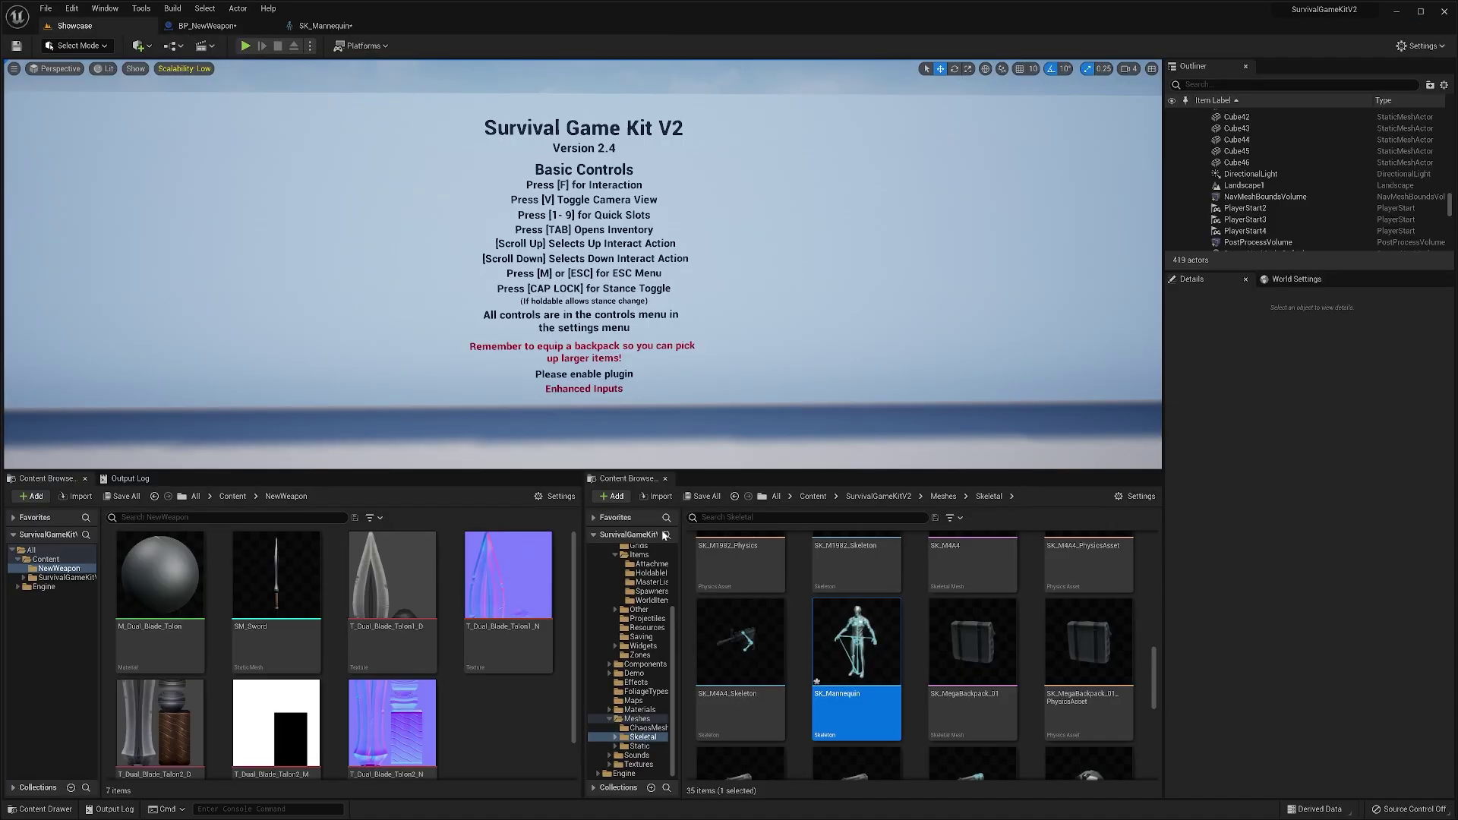
# - Open the ItemList data table from the Blueprints/Items folder of SurvivalGameKitV2
pyautogui.click(879, 496)
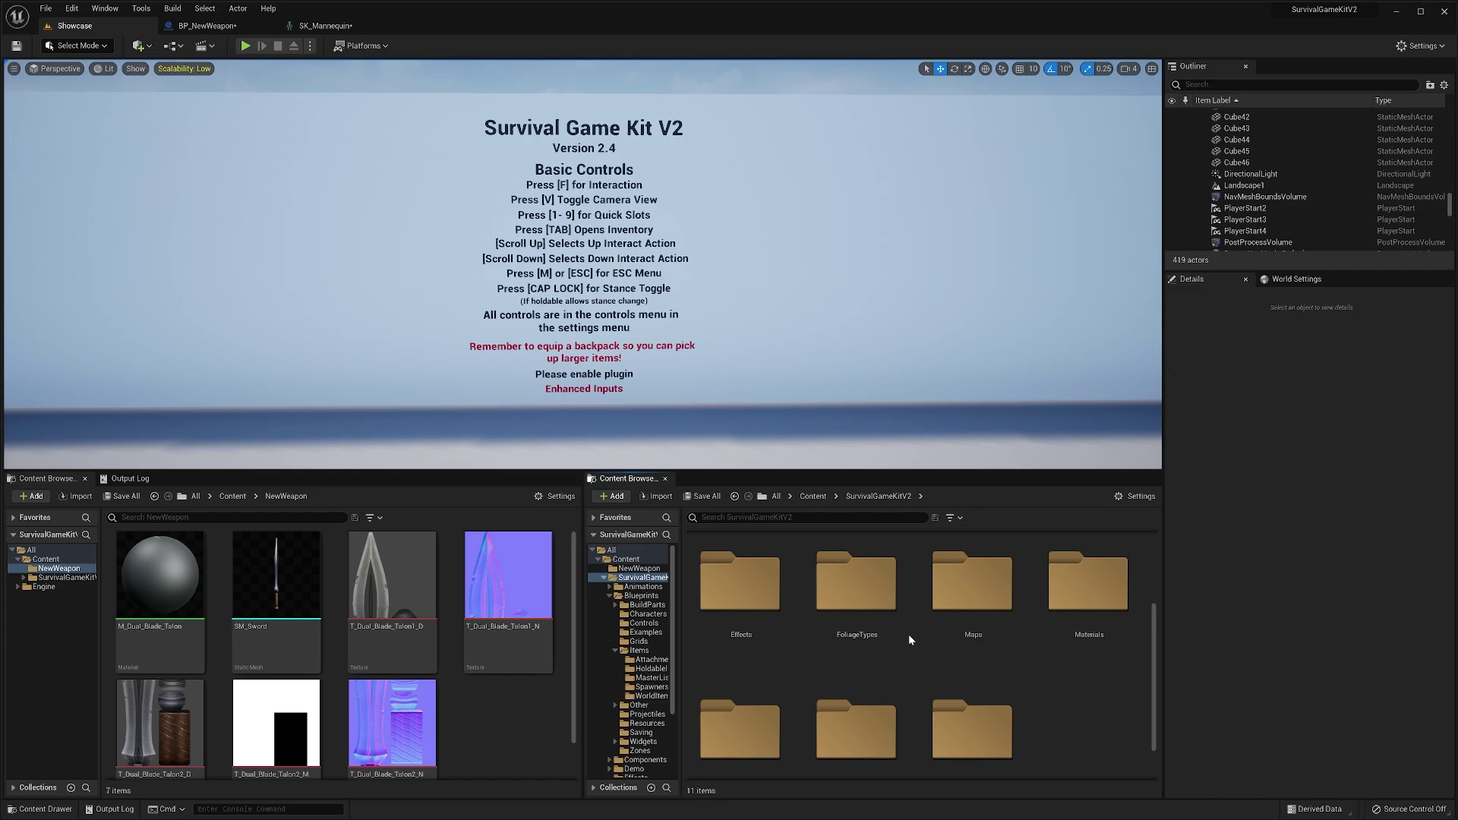
pyautogui.scroll(3, 909, 638)
pyautogui.doubleClick(843, 569)
pyautogui.doubleClick(847, 722)
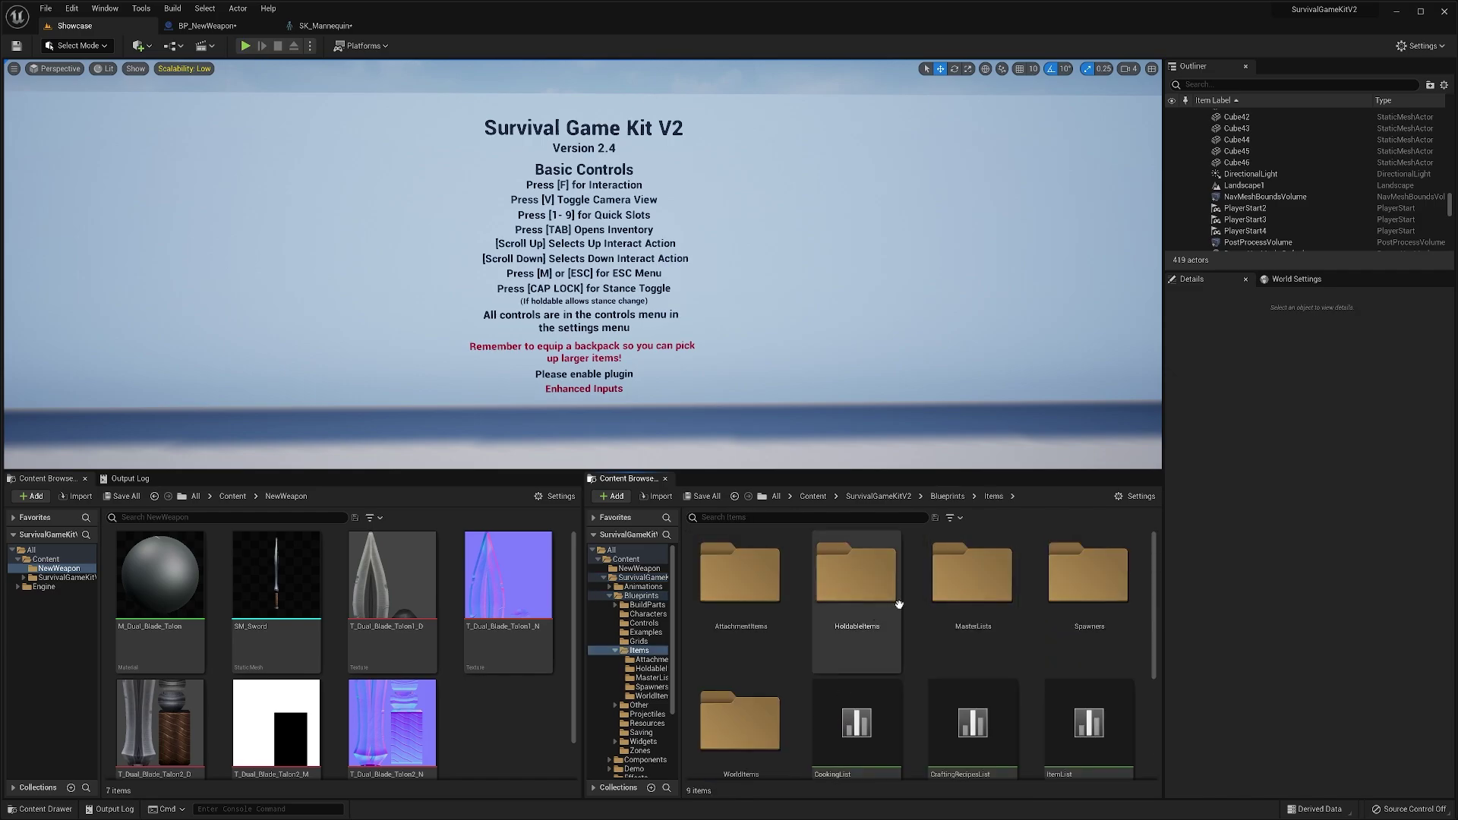
pyautogui.scroll(-2, 1093, 608)
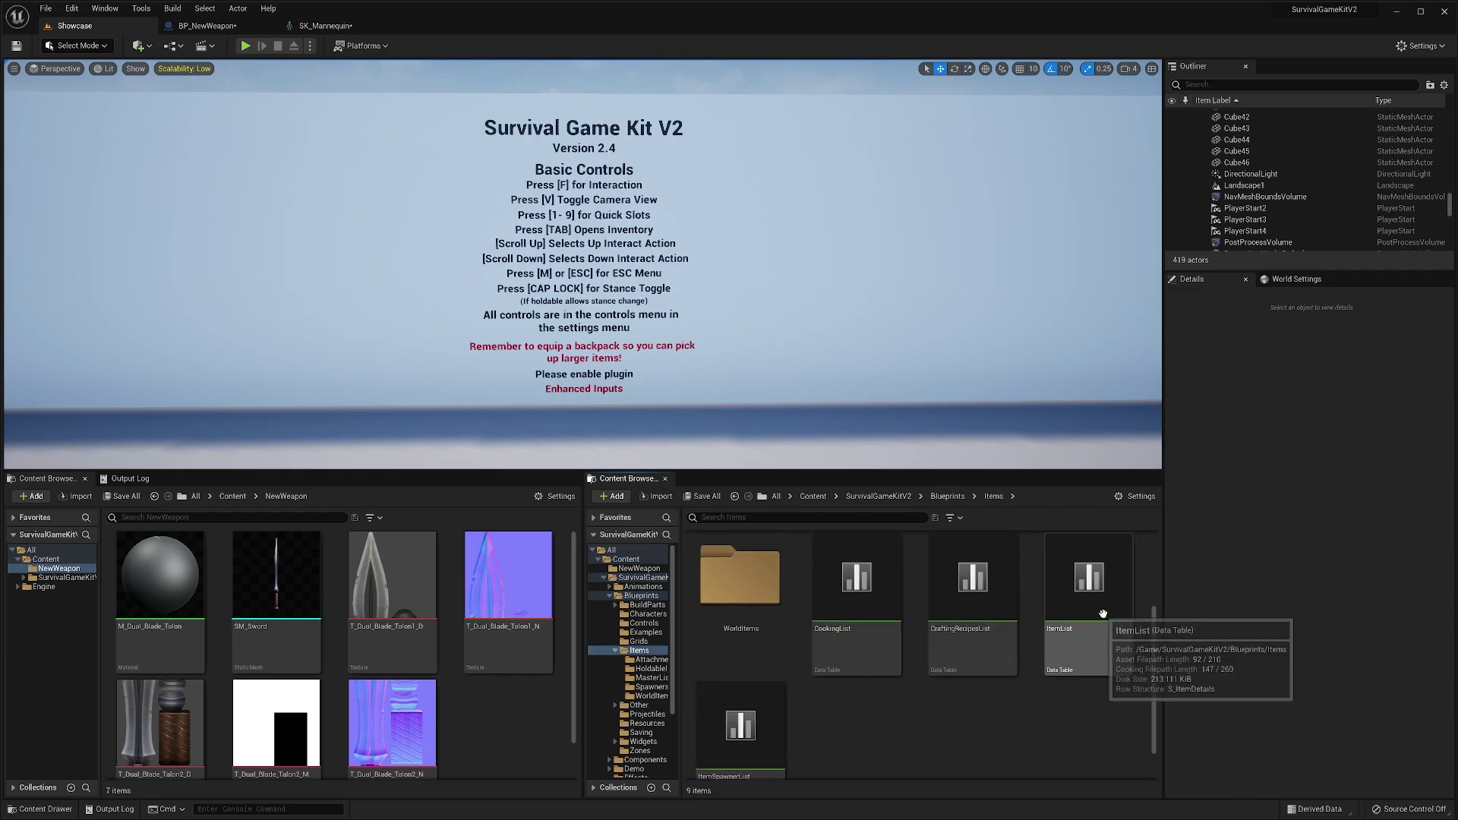
pyautogui.click(1089, 588)
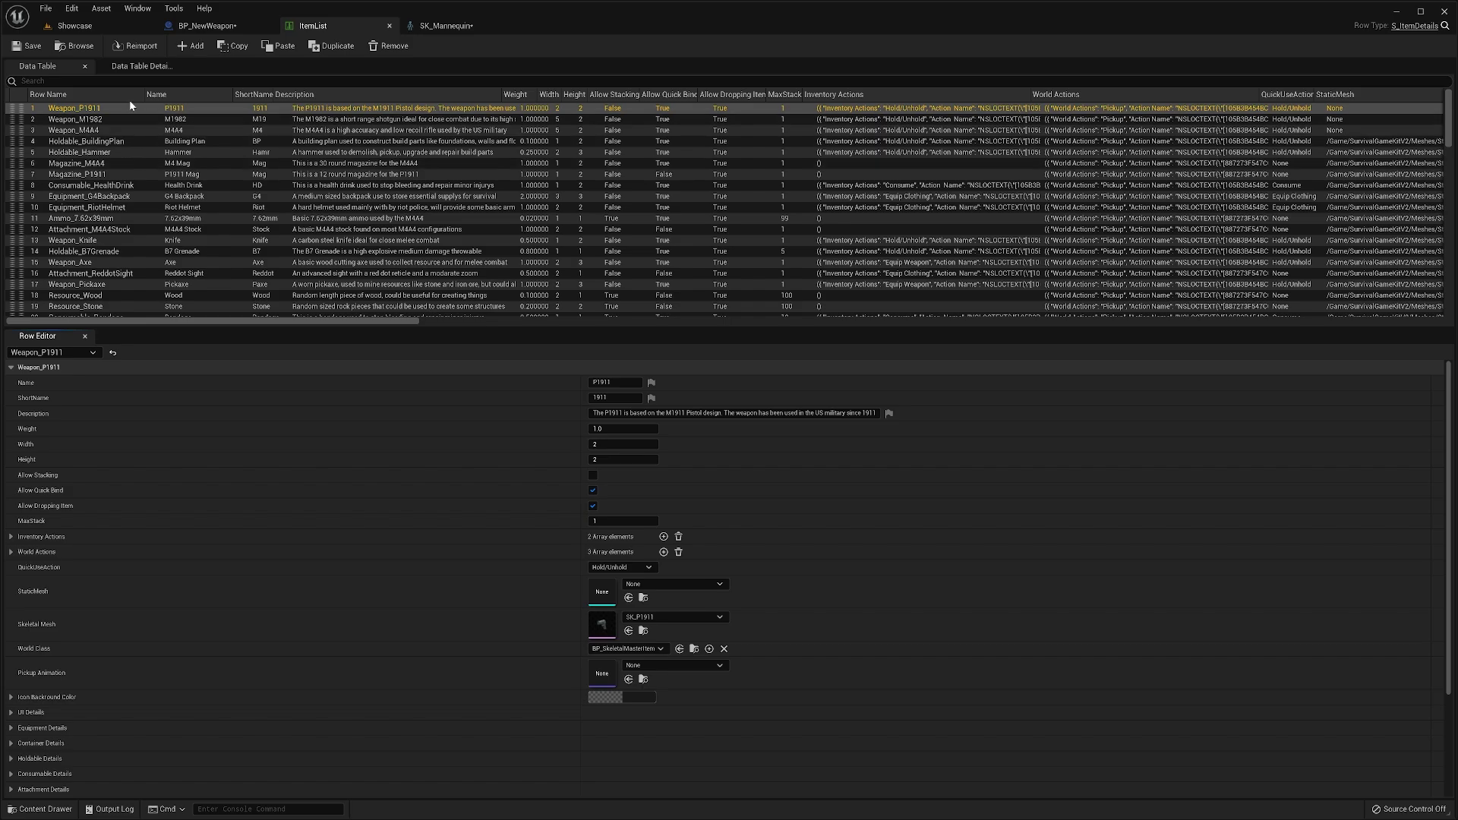
# - Duplicate the Weapon_Axe row and rename the copy Weapon_NewWeapon
pyautogui.scroll(-3, 129, 185)
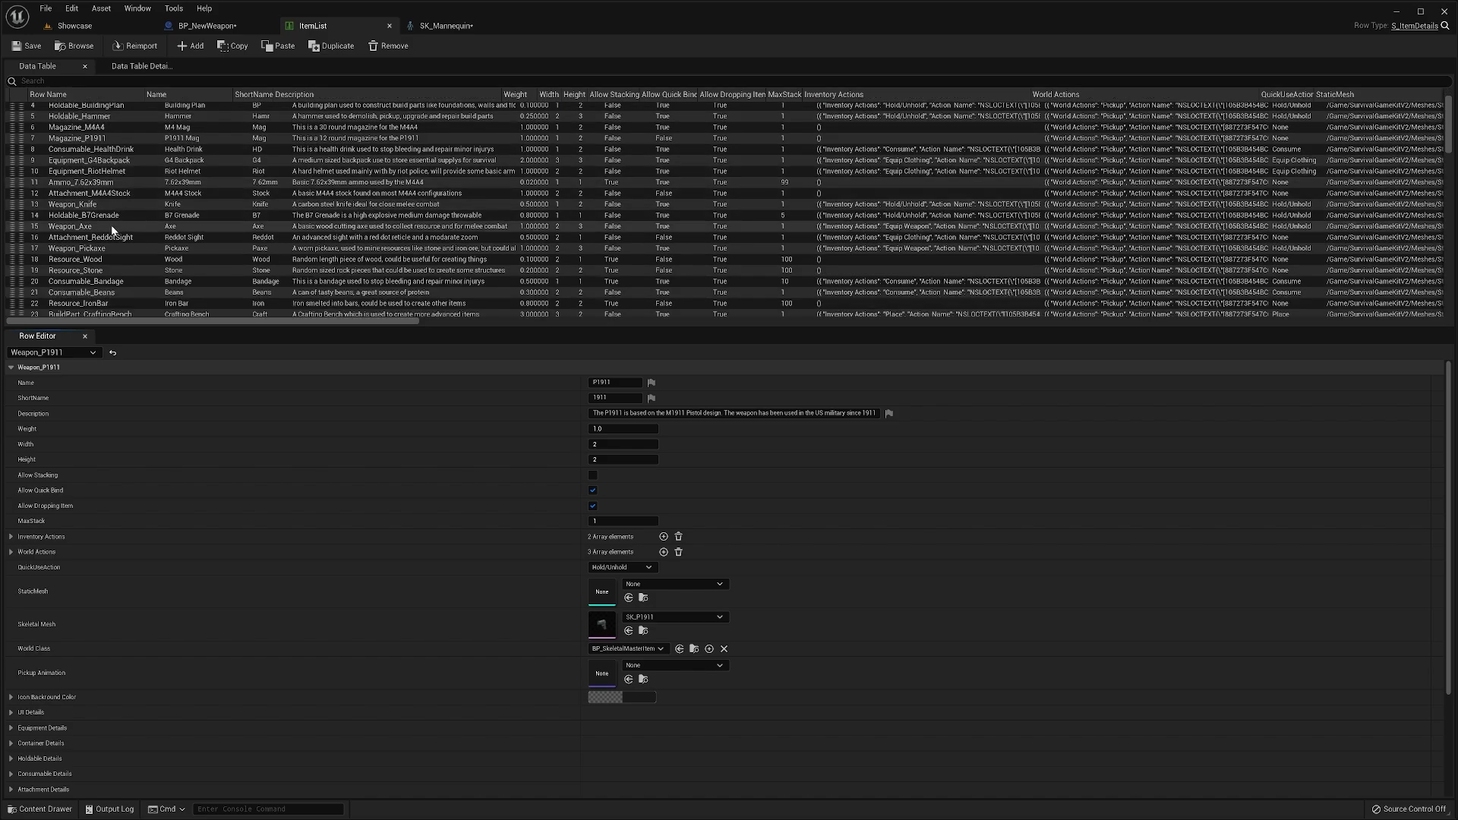
pyautogui.click(115, 225)
pyautogui.click(338, 47)
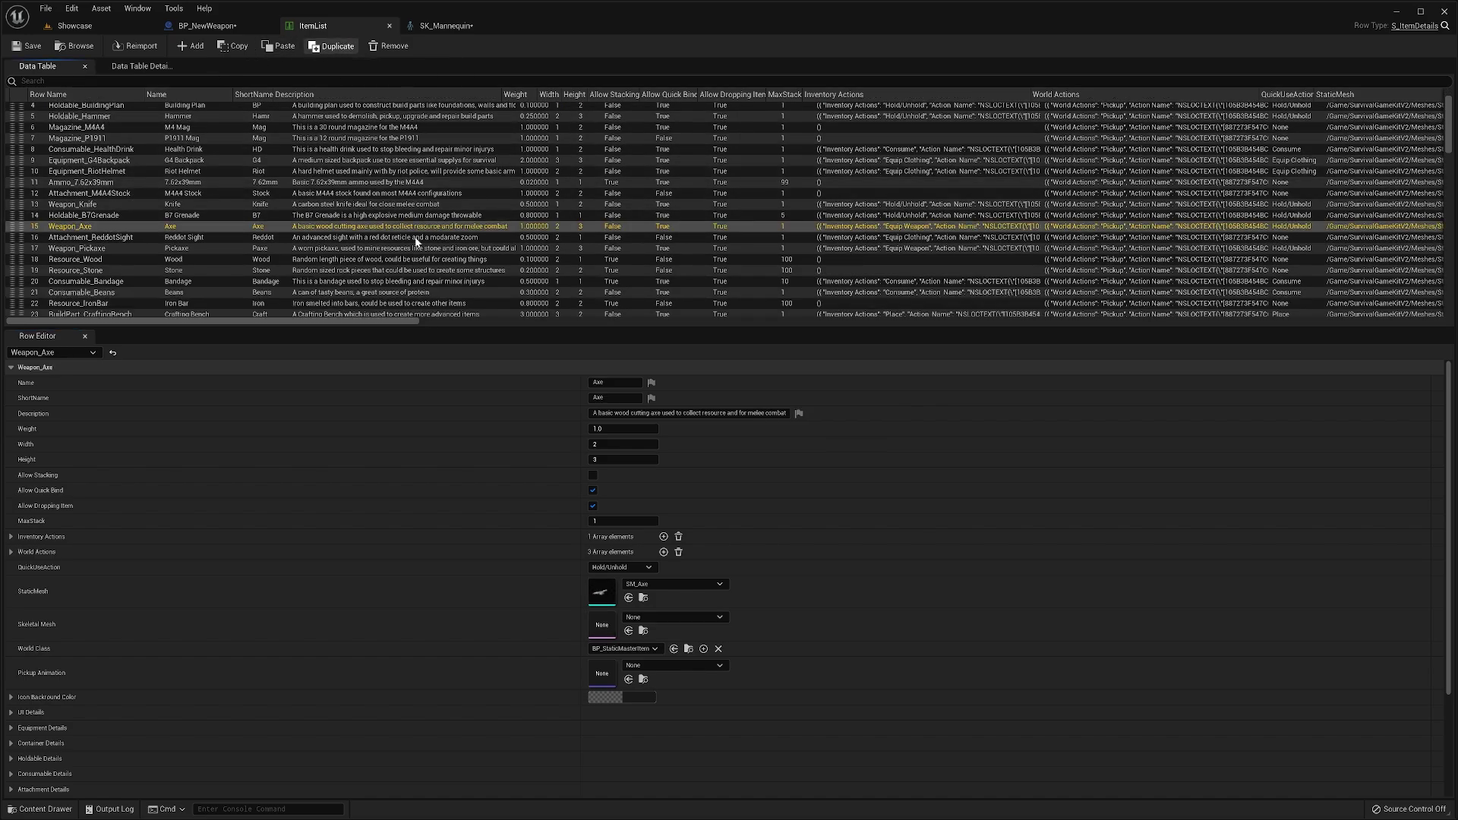
pyautogui.doubleClick(95, 312)
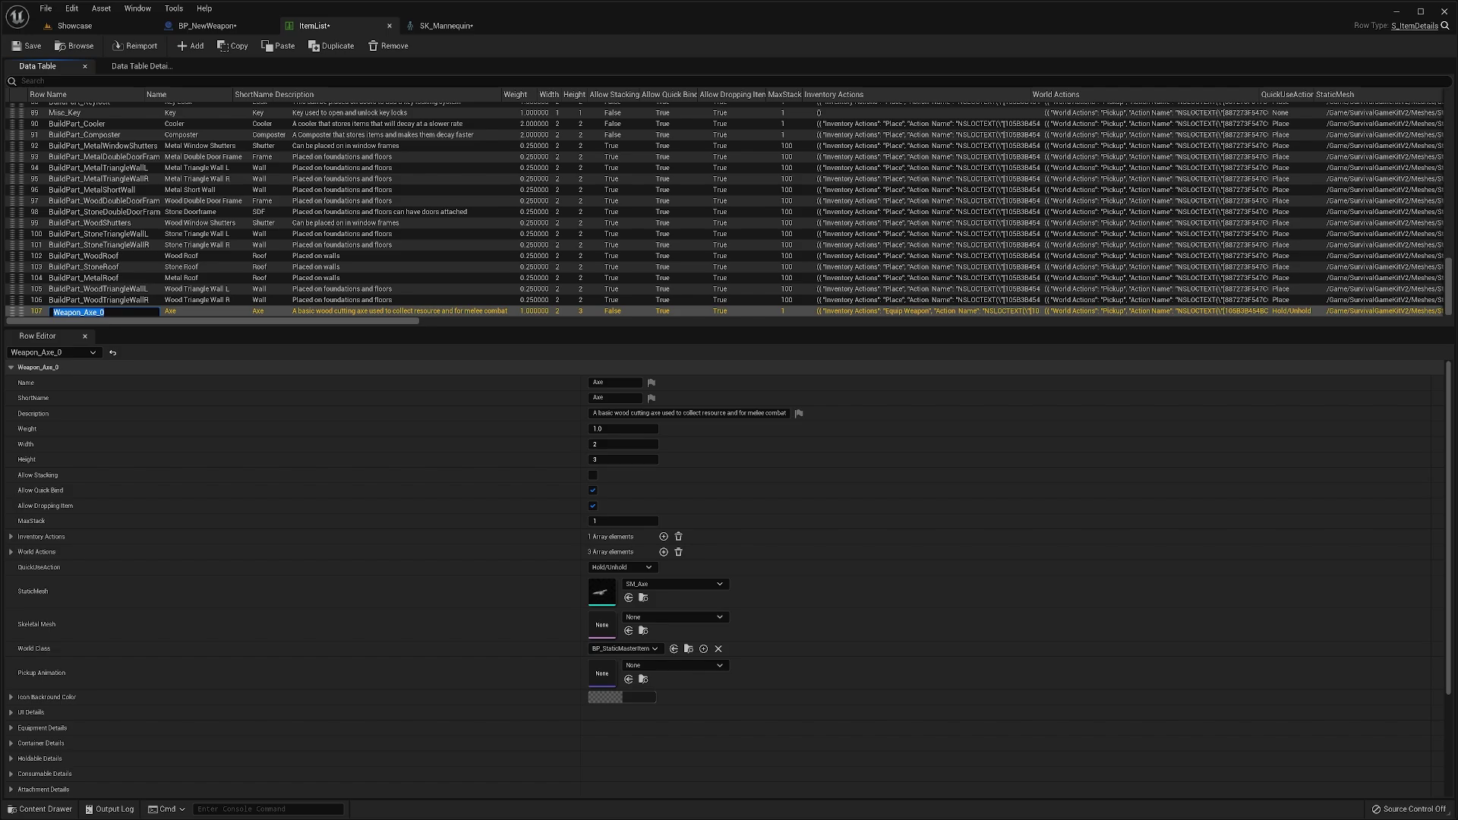
pyautogui.moveTo(104, 312); pyautogui.dragTo(84, 312)
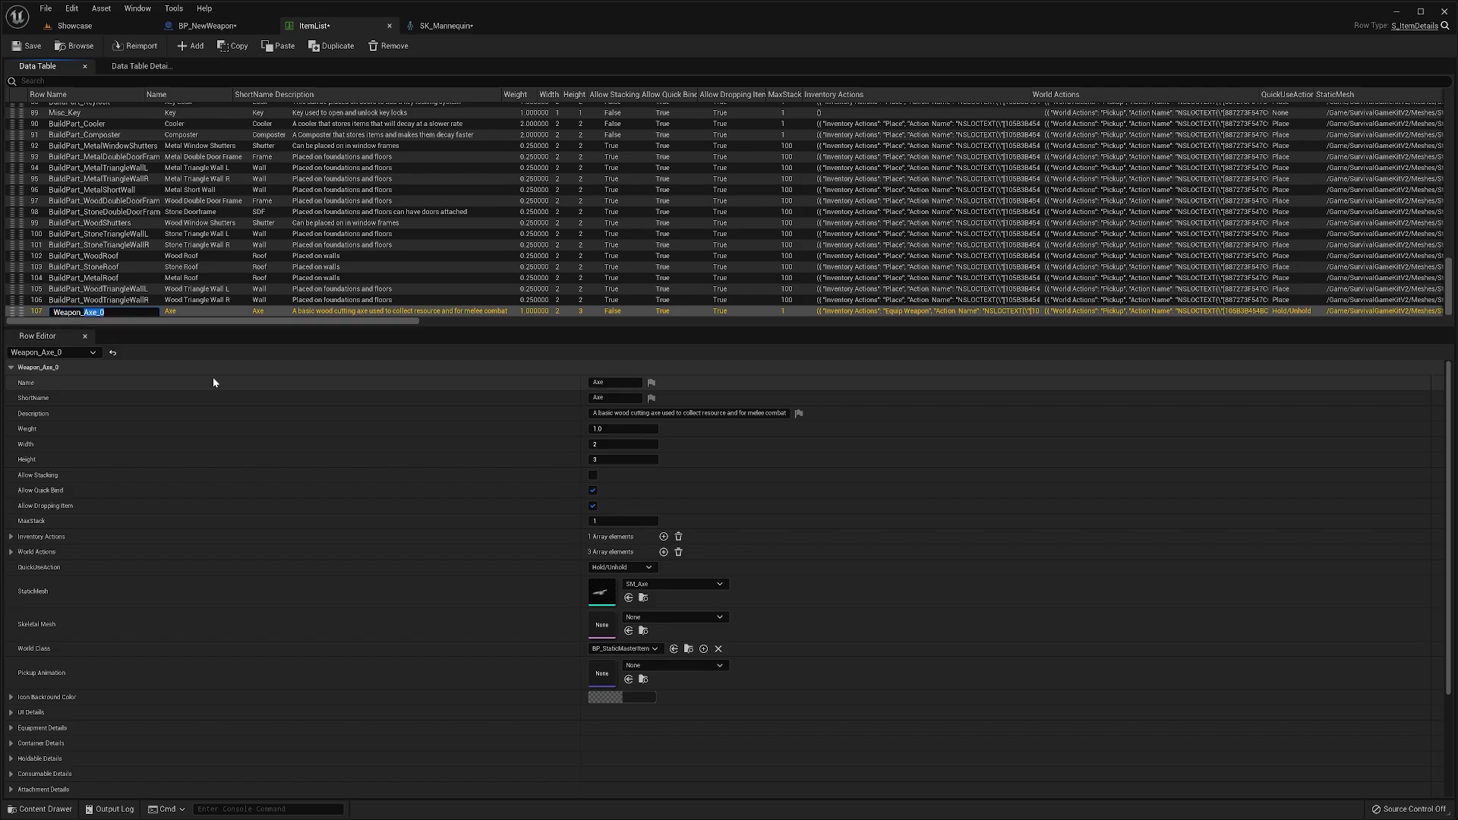
pyautogui.write('NewWeap')
pyautogui.write('on')
pyautogui.press('Return')
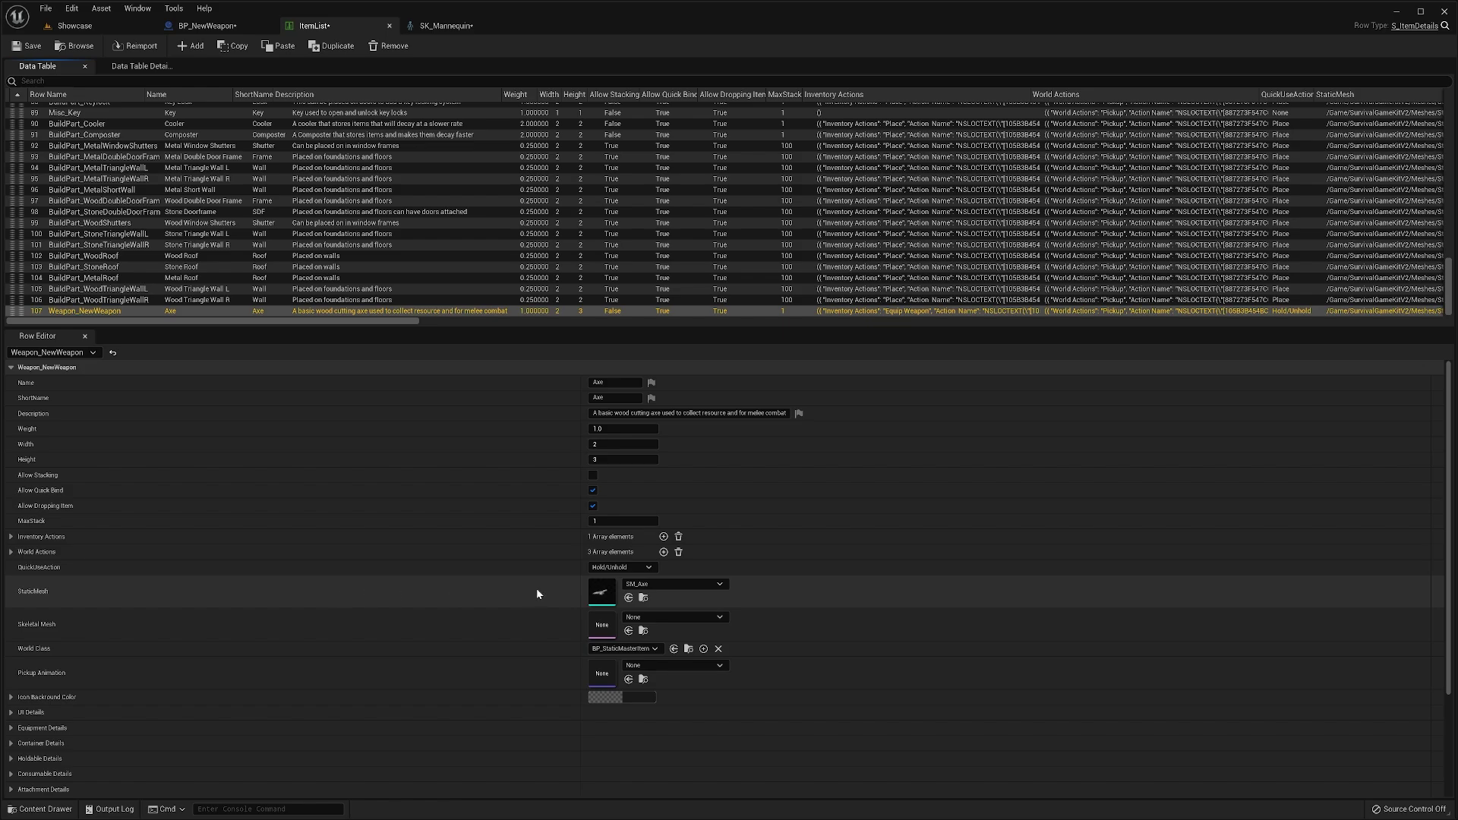
# - Set the StaticMesh of the Weapon_NewWeapon row to SM_Sword
pyautogui.click(689, 586)
pyautogui.write('swo')
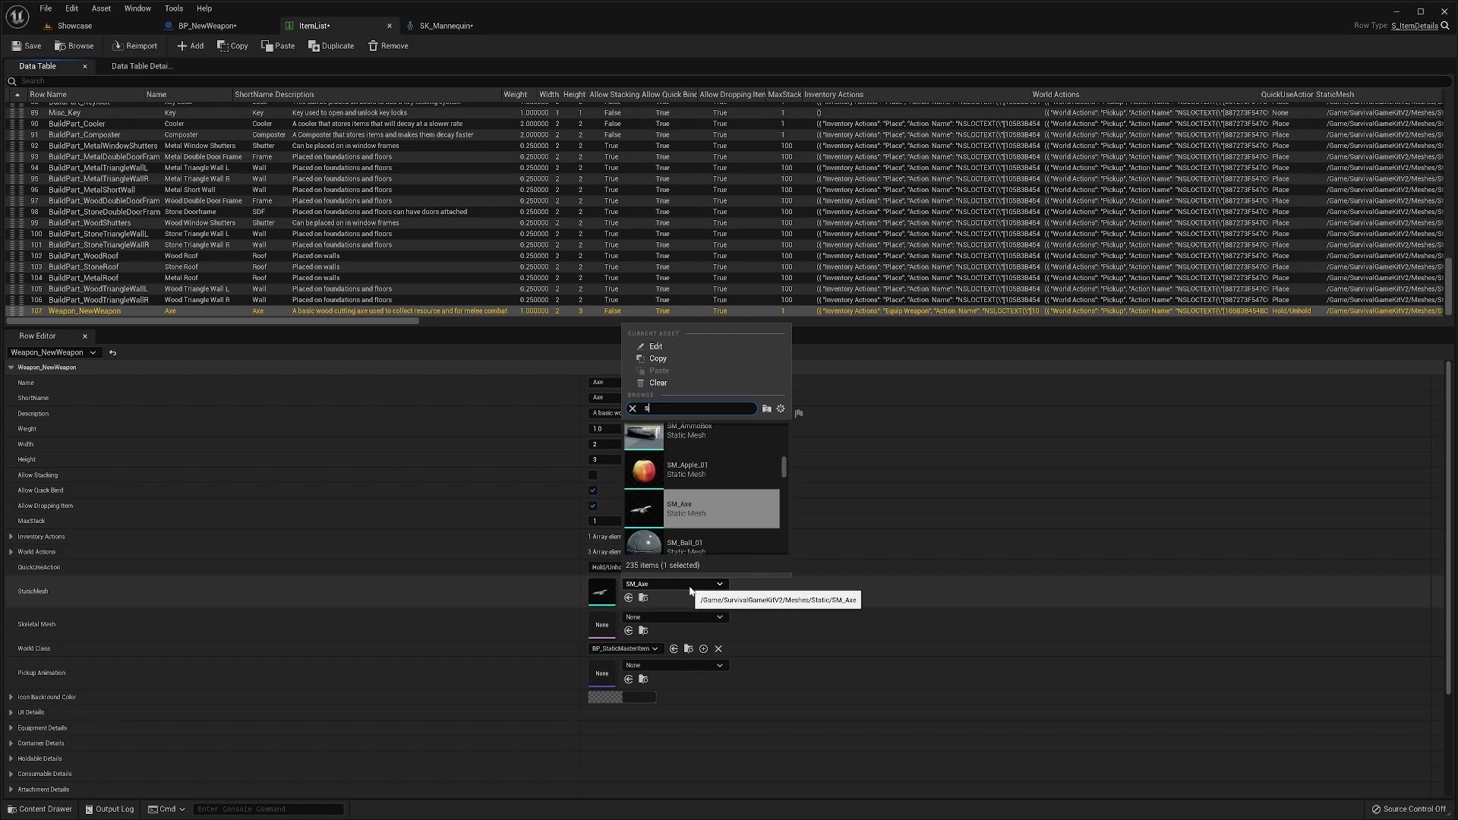
pyautogui.click(690, 437)
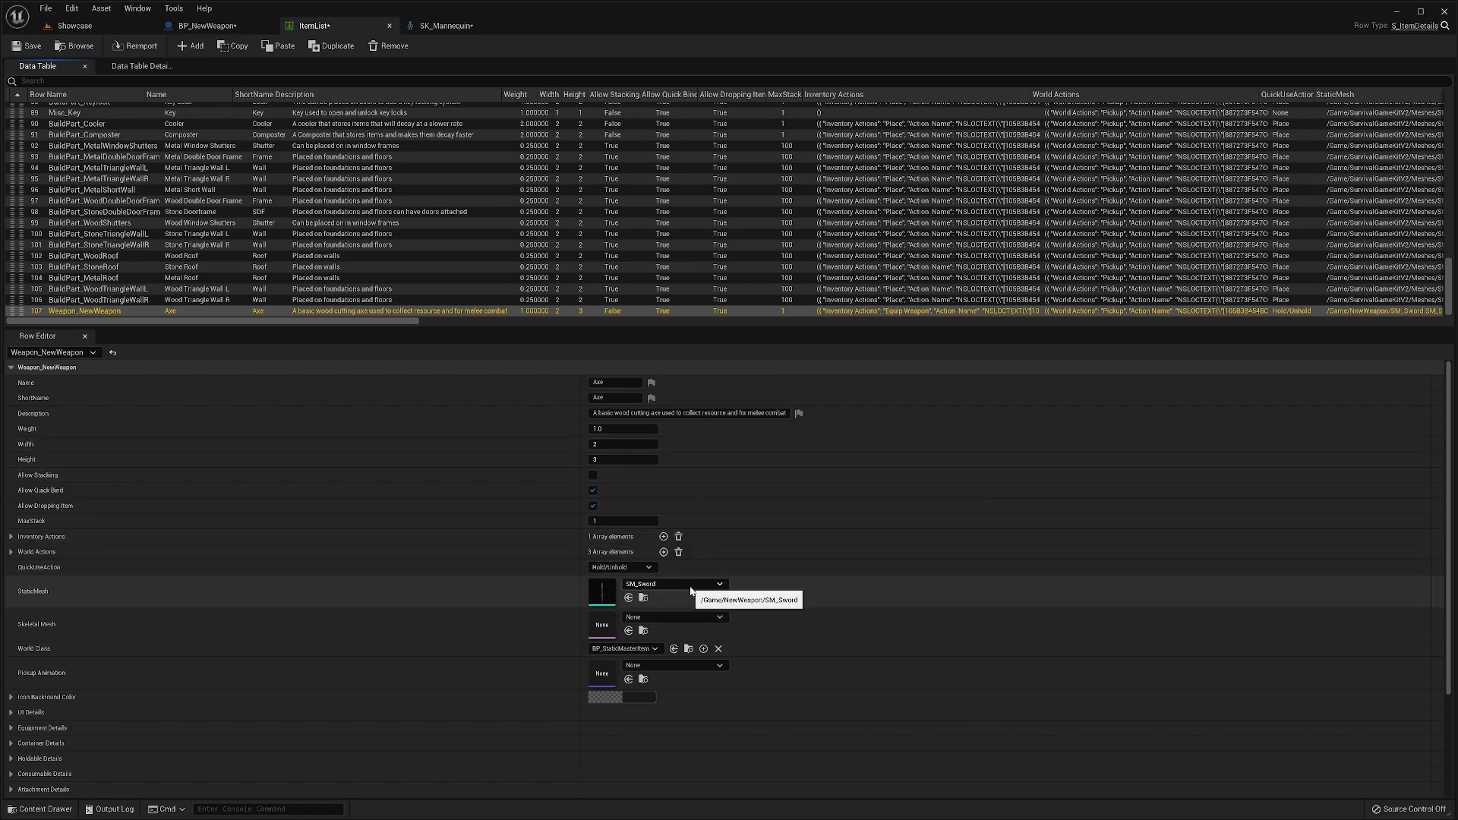
# - Set the Holdable Class in the Holdable Details of Weapon_NewWeapon to BP_NewWeapon
pyautogui.scroll(-2, 260, 582)
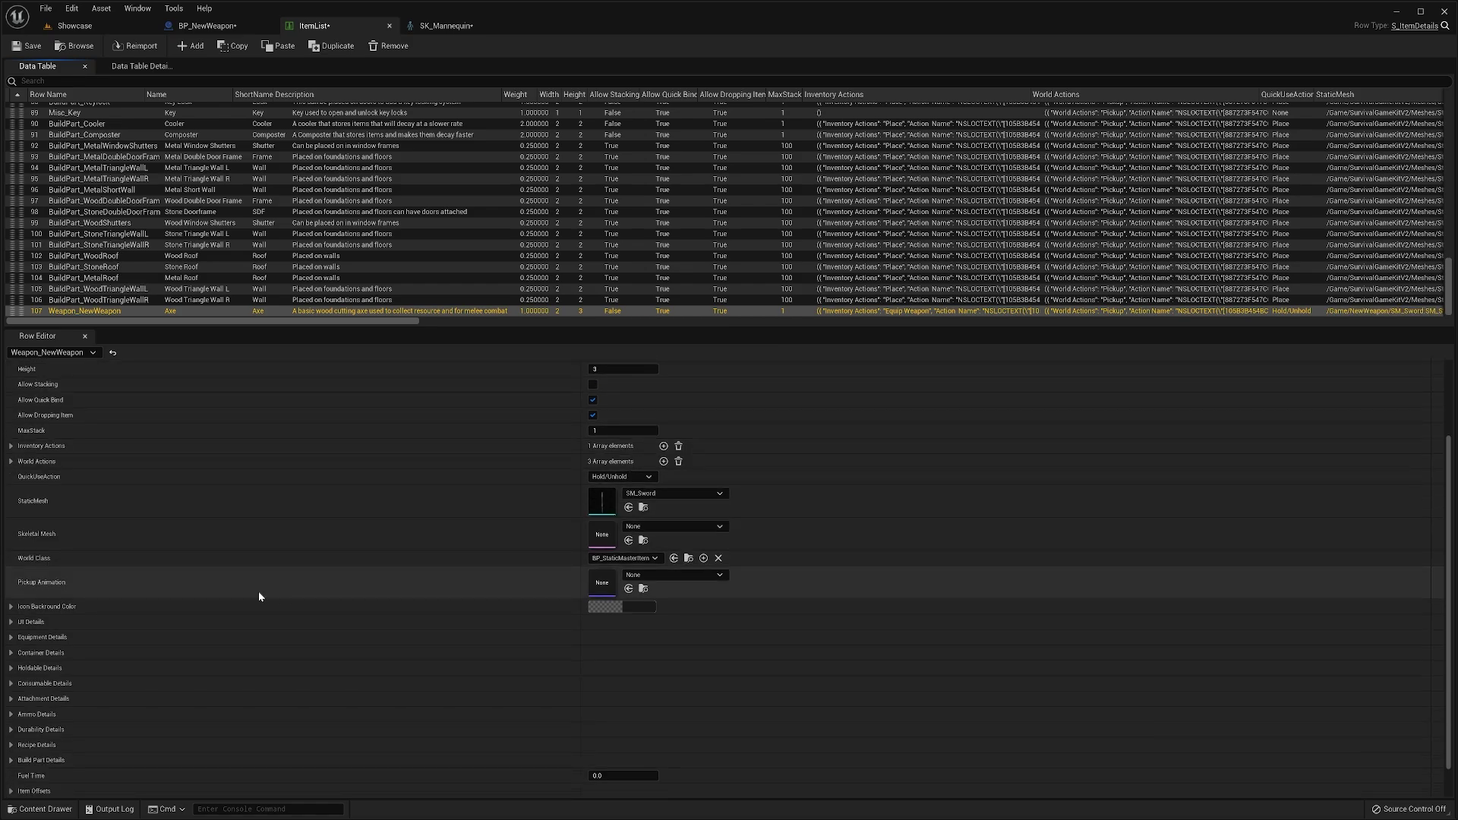
pyautogui.click(102, 670)
pyautogui.scroll(-3, 274, 656)
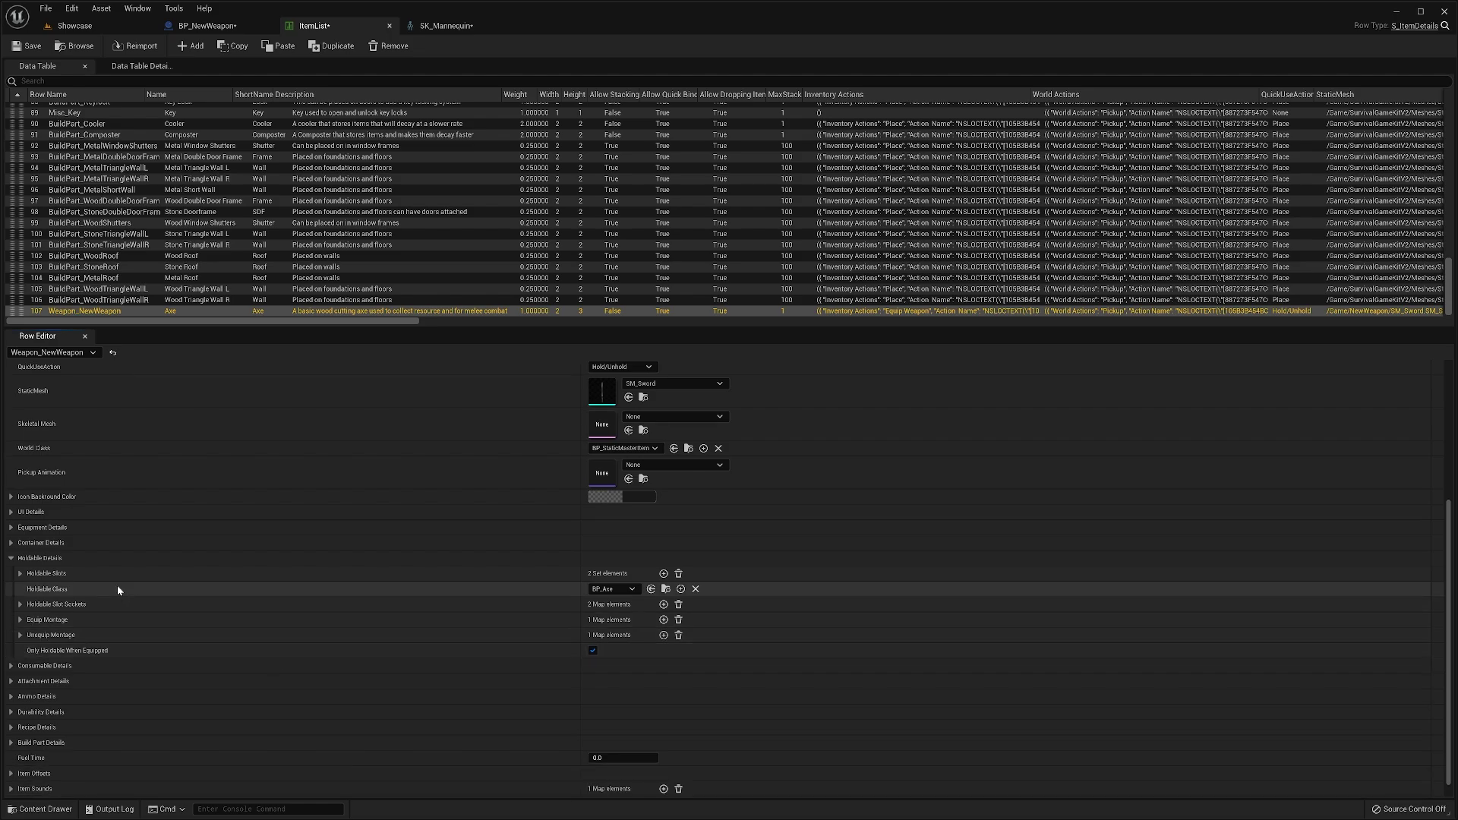
pyautogui.scroll(-1, 113, 603)
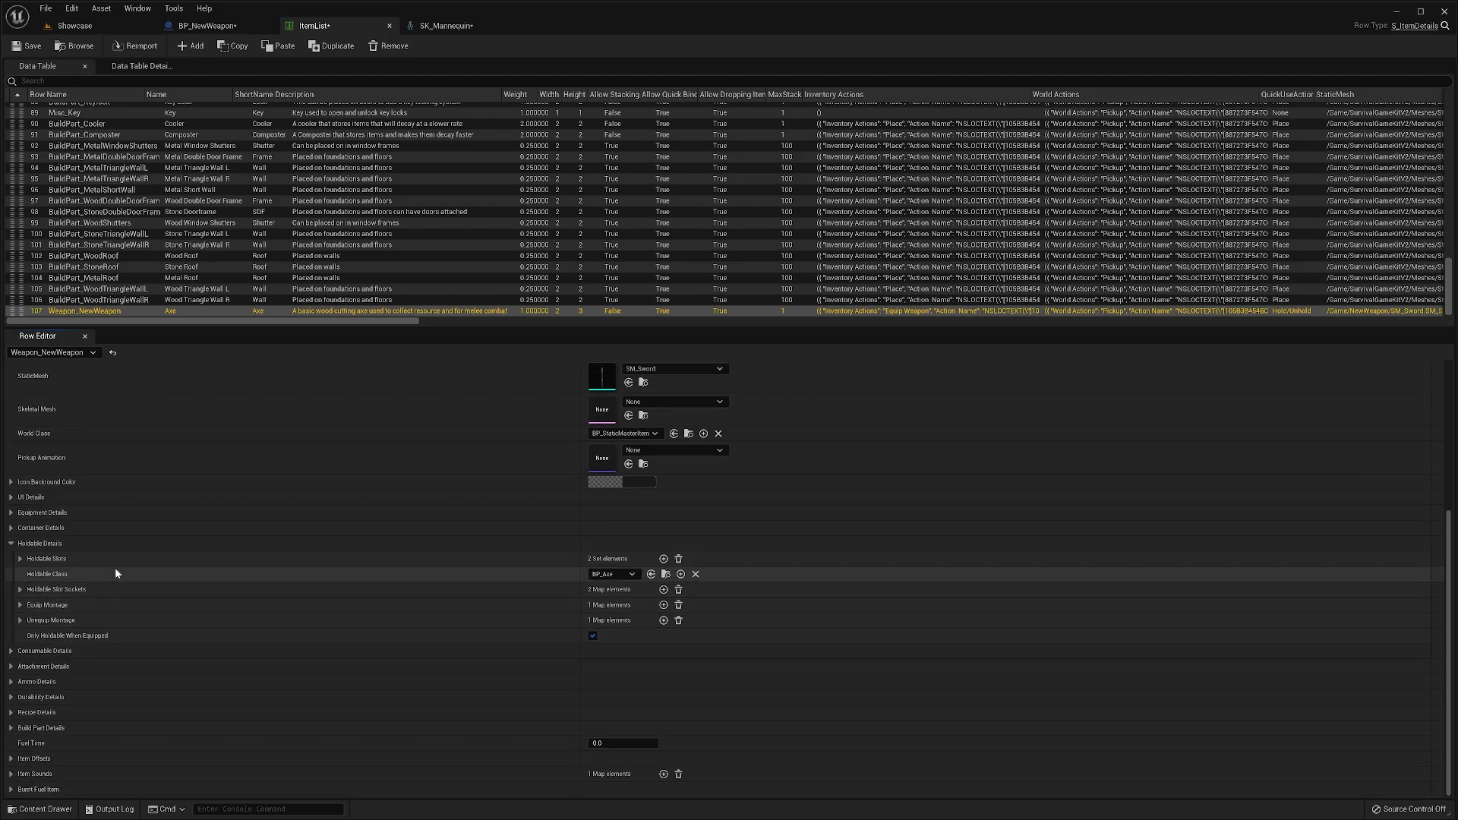
pyautogui.click(630, 575)
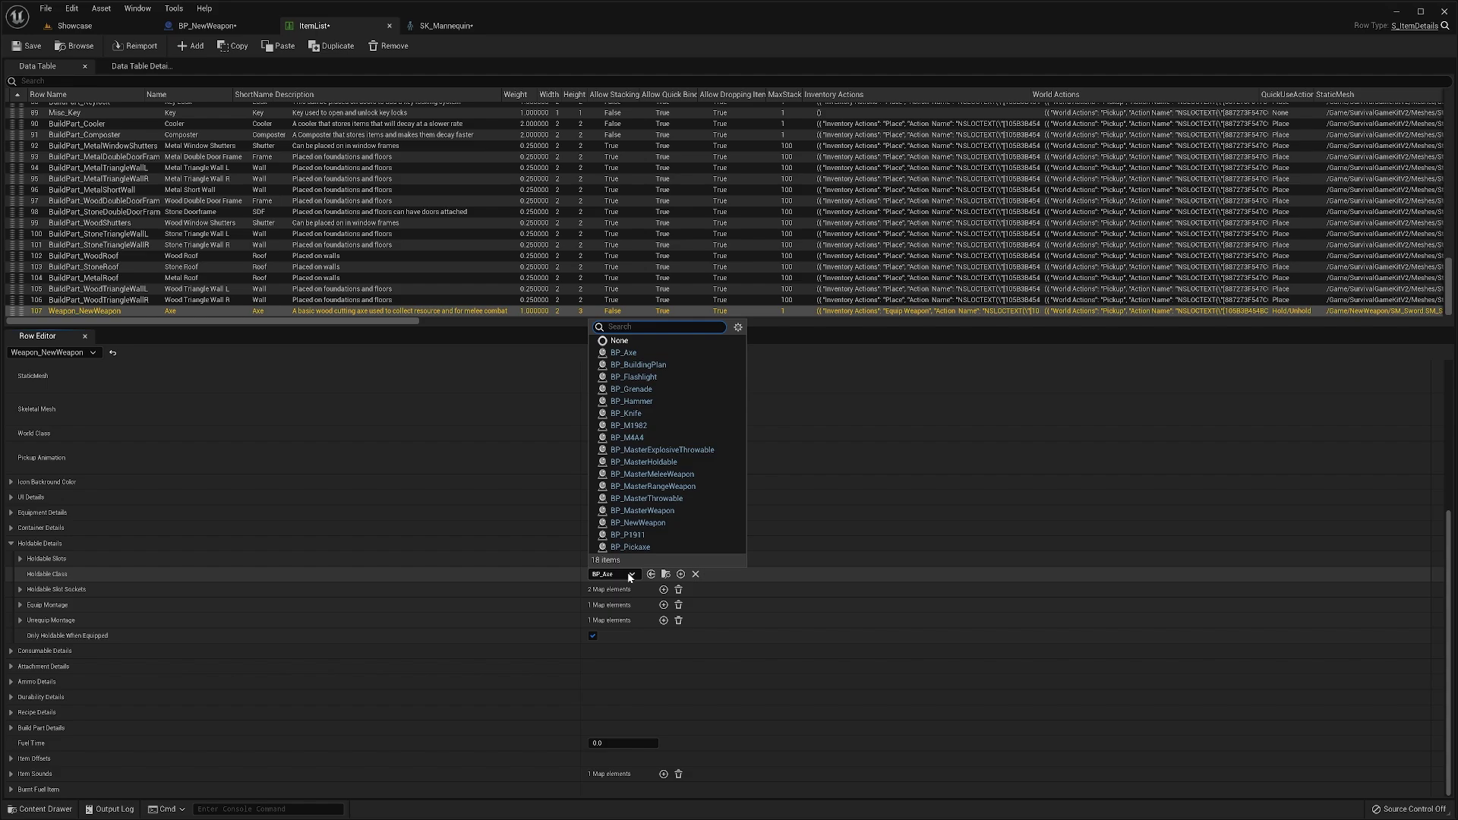
pyautogui.write('bp_wea')
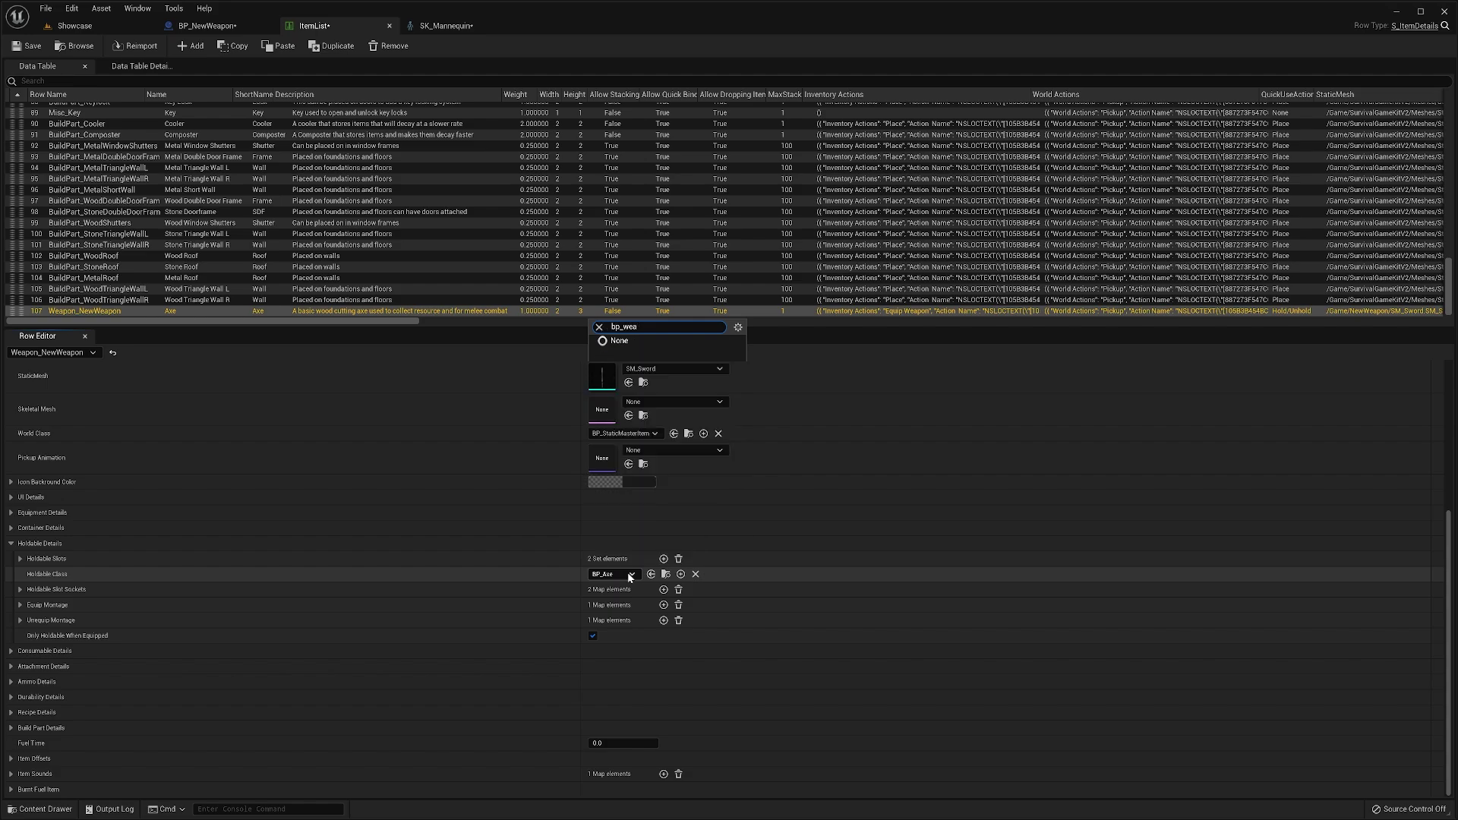
pyautogui.press('BackSpace')
pyautogui.press('BackSpace')
pyautogui.press('BackSpace')
pyautogui.press('BackSpace')
pyautogui.write('ne')
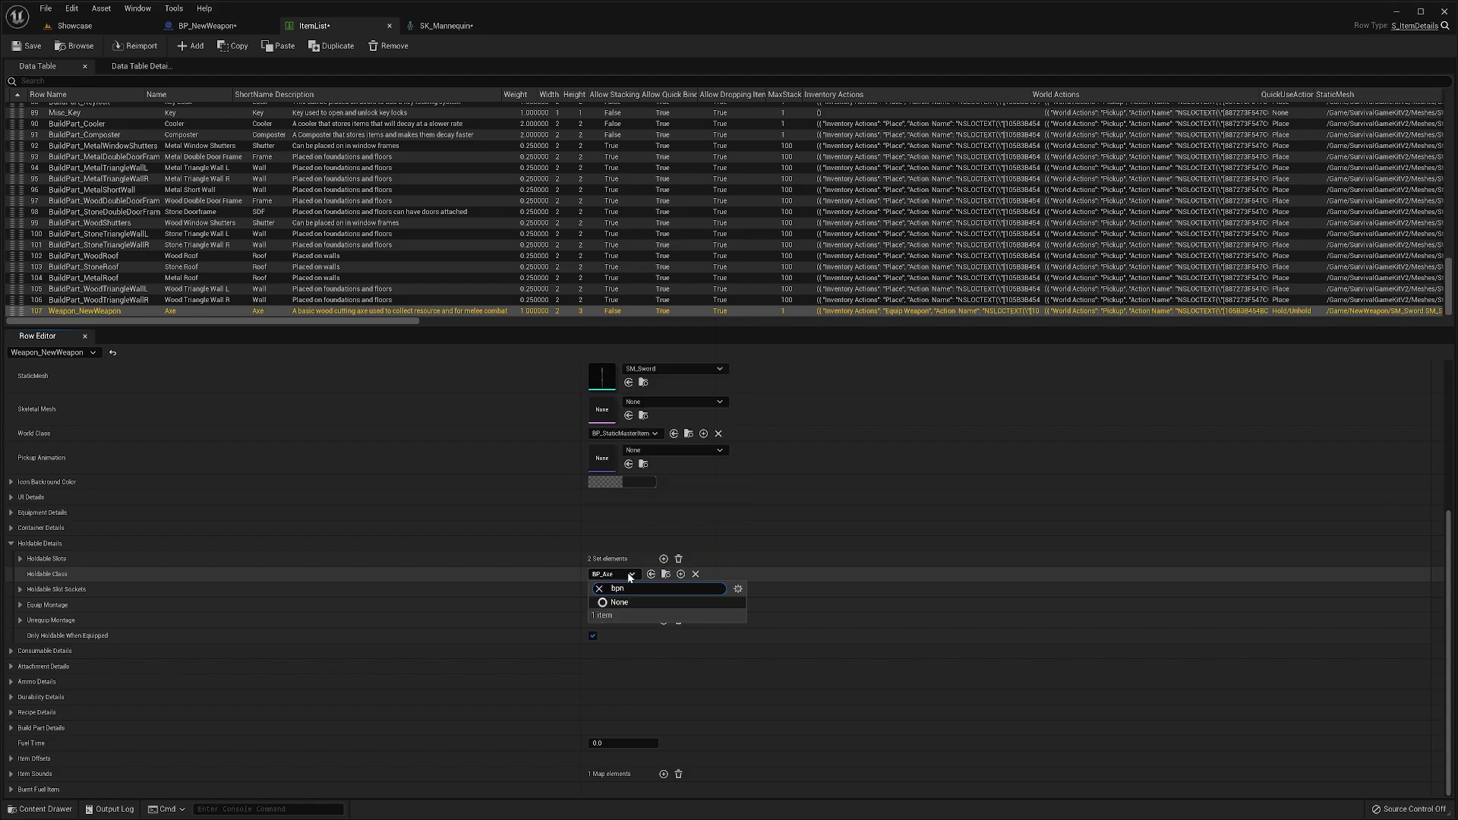
pyautogui.press('BackSpace')
pyautogui.write('_new')
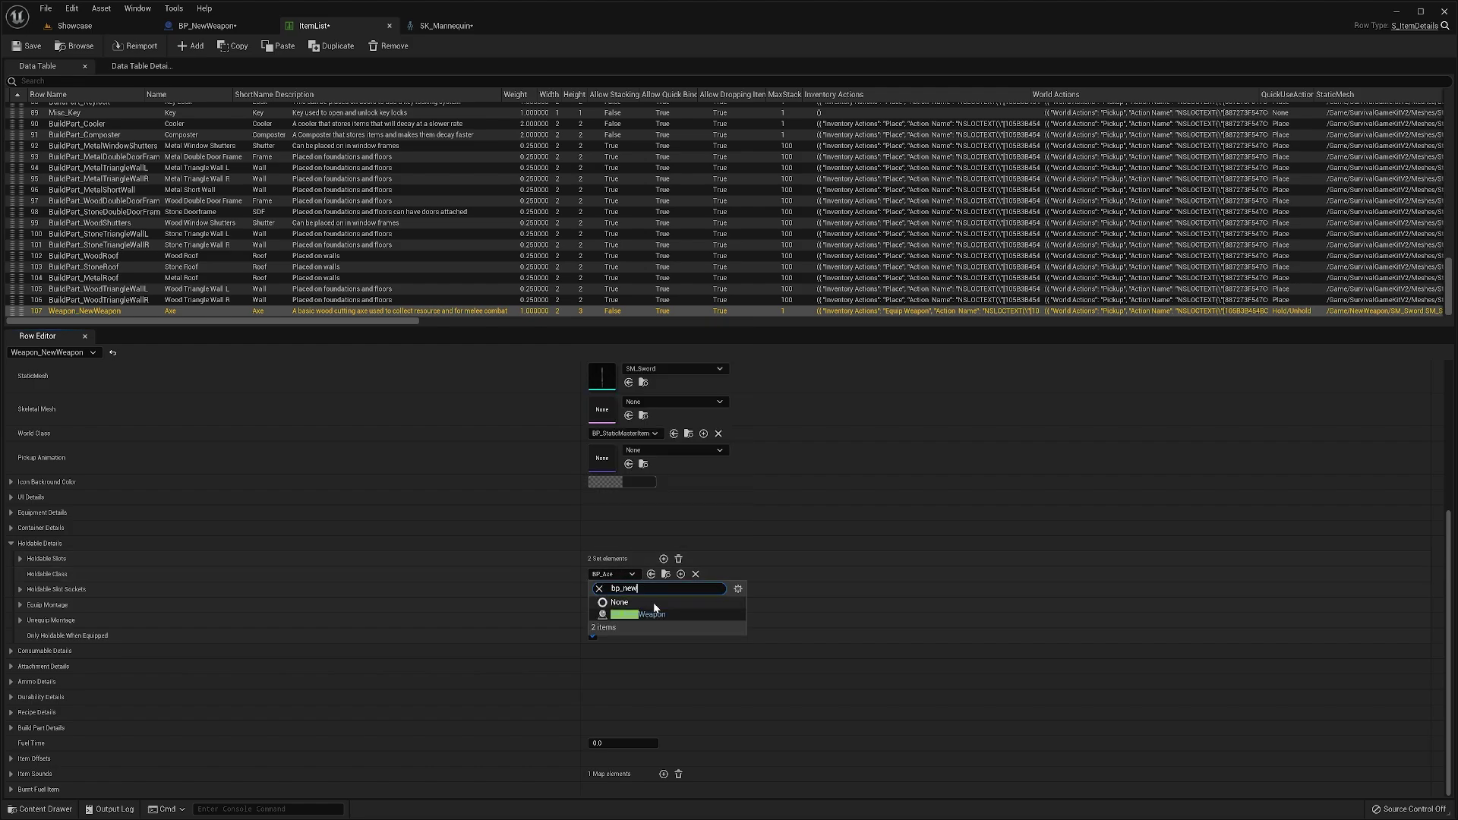
pyautogui.click(653, 614)
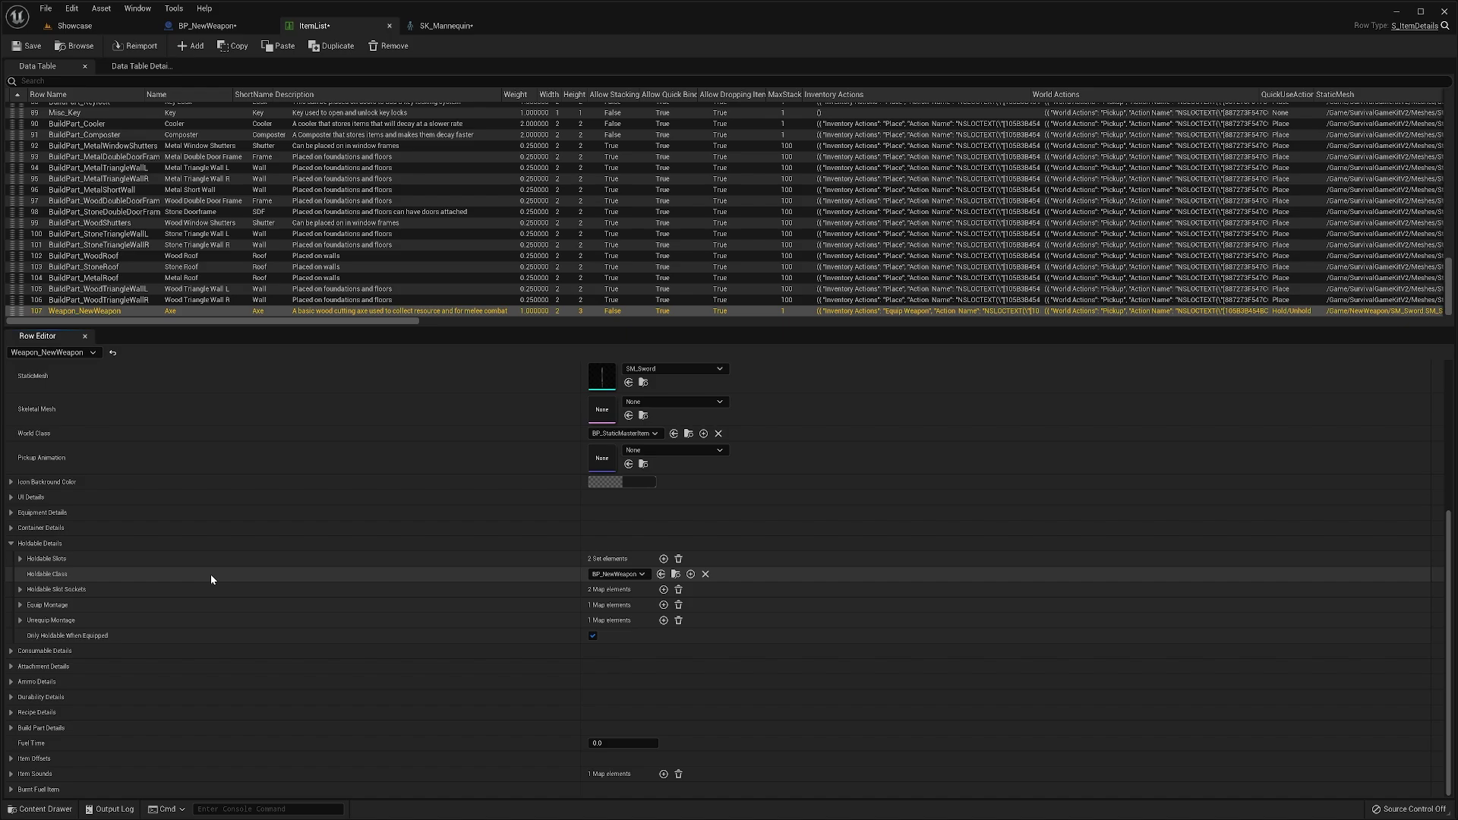
# - Examine the Holdable Slots of Weapon_NewWeapon and the sockets assigned to its Primary and Secondary slots
pyautogui.click(70, 559)
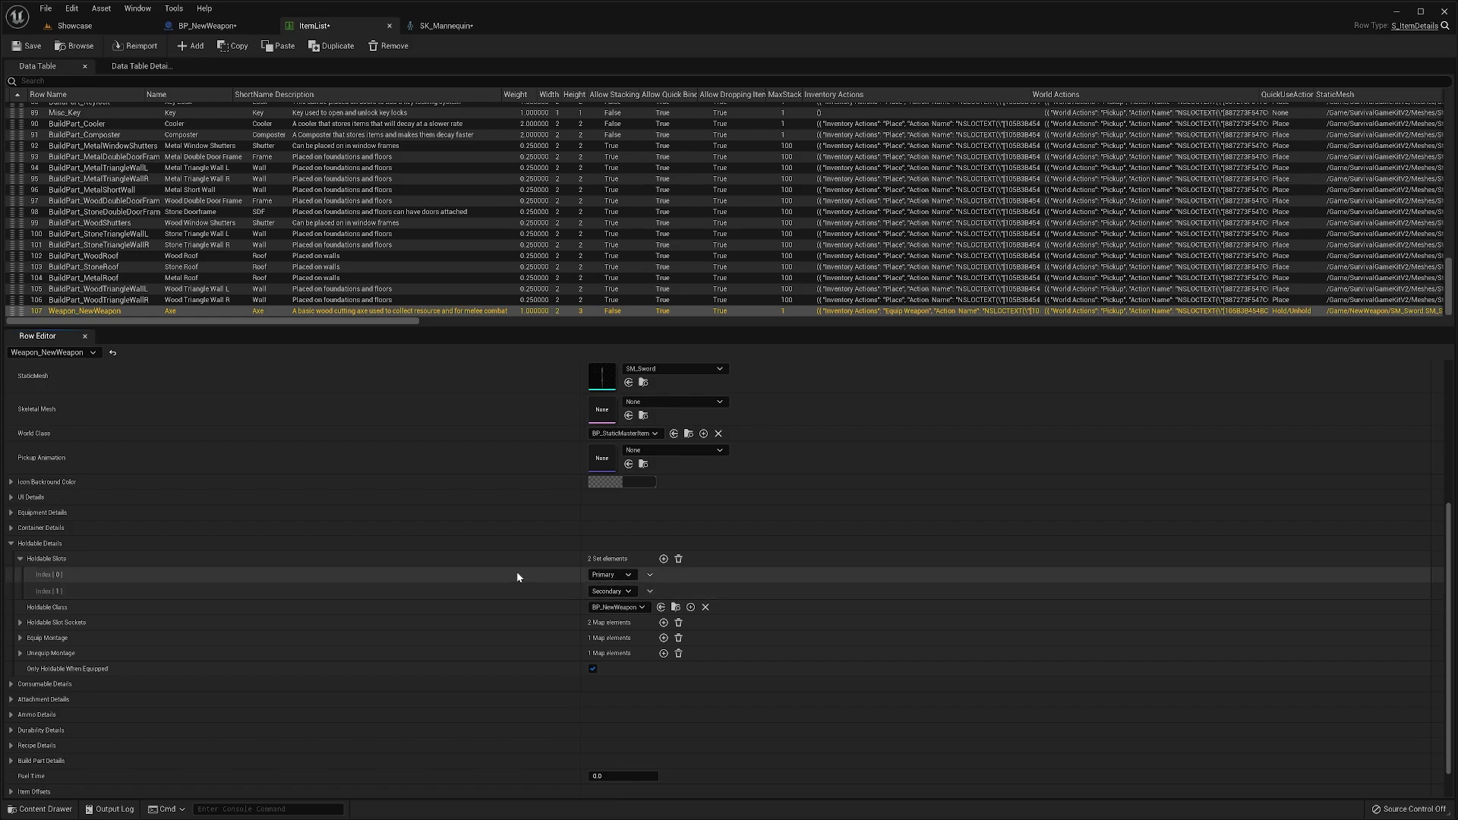
pyautogui.scroll(-1, 516, 573)
pyautogui.scroll(-1, 226, 596)
pyautogui.click(98, 589)
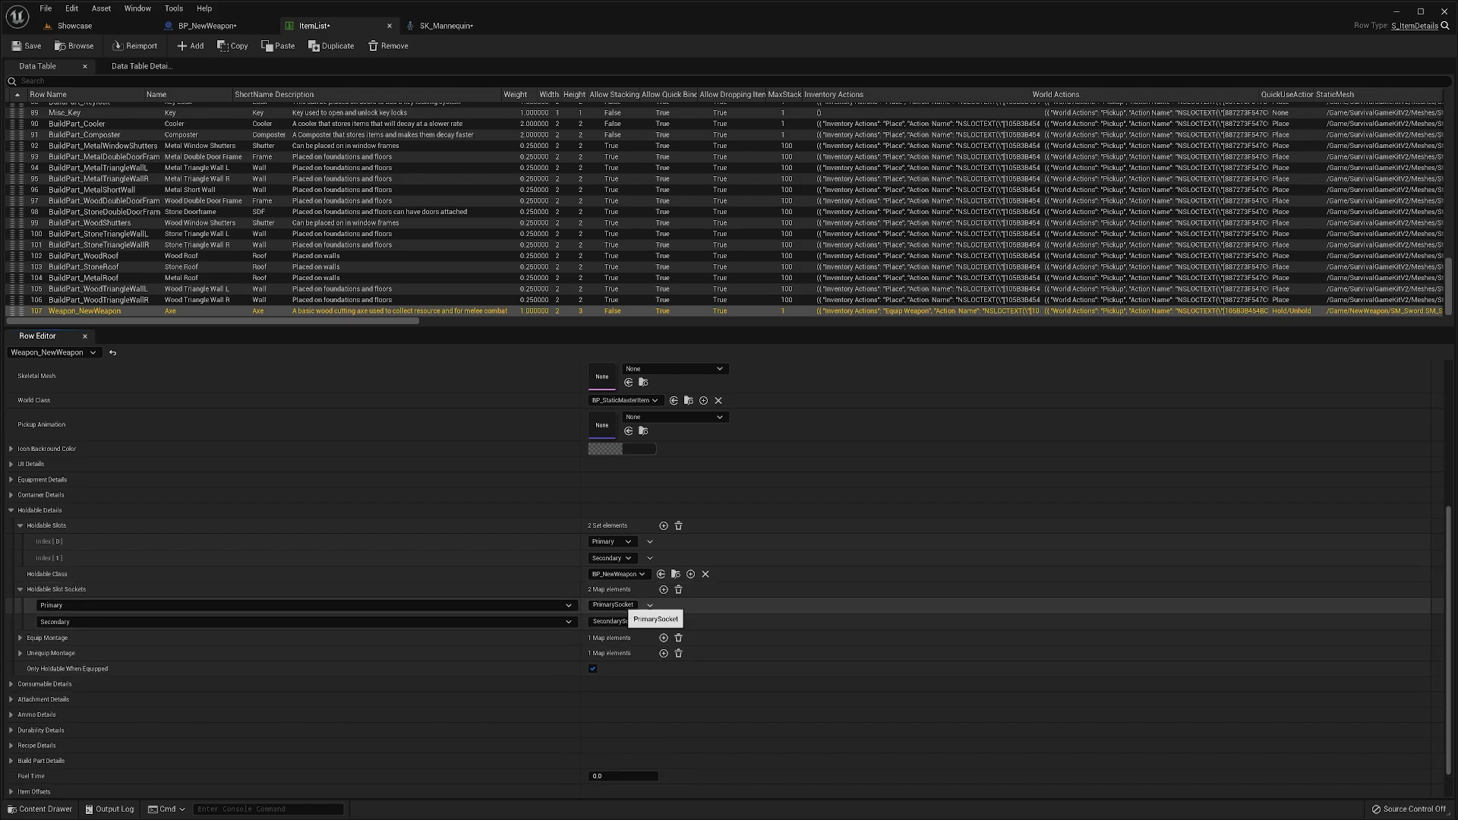
pyautogui.click(614, 605)
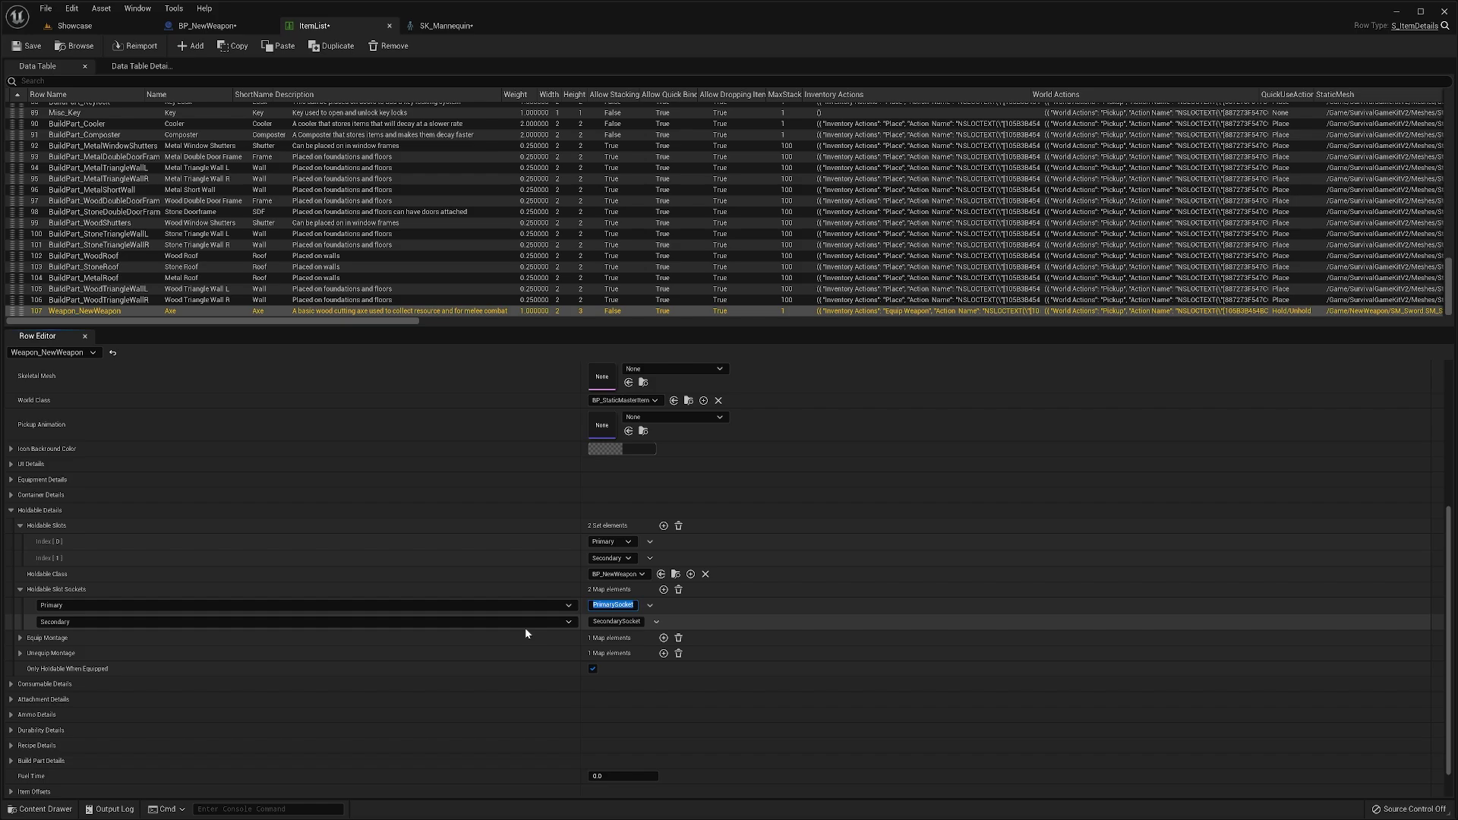
pyautogui.click(622, 622)
pyautogui.click(628, 606)
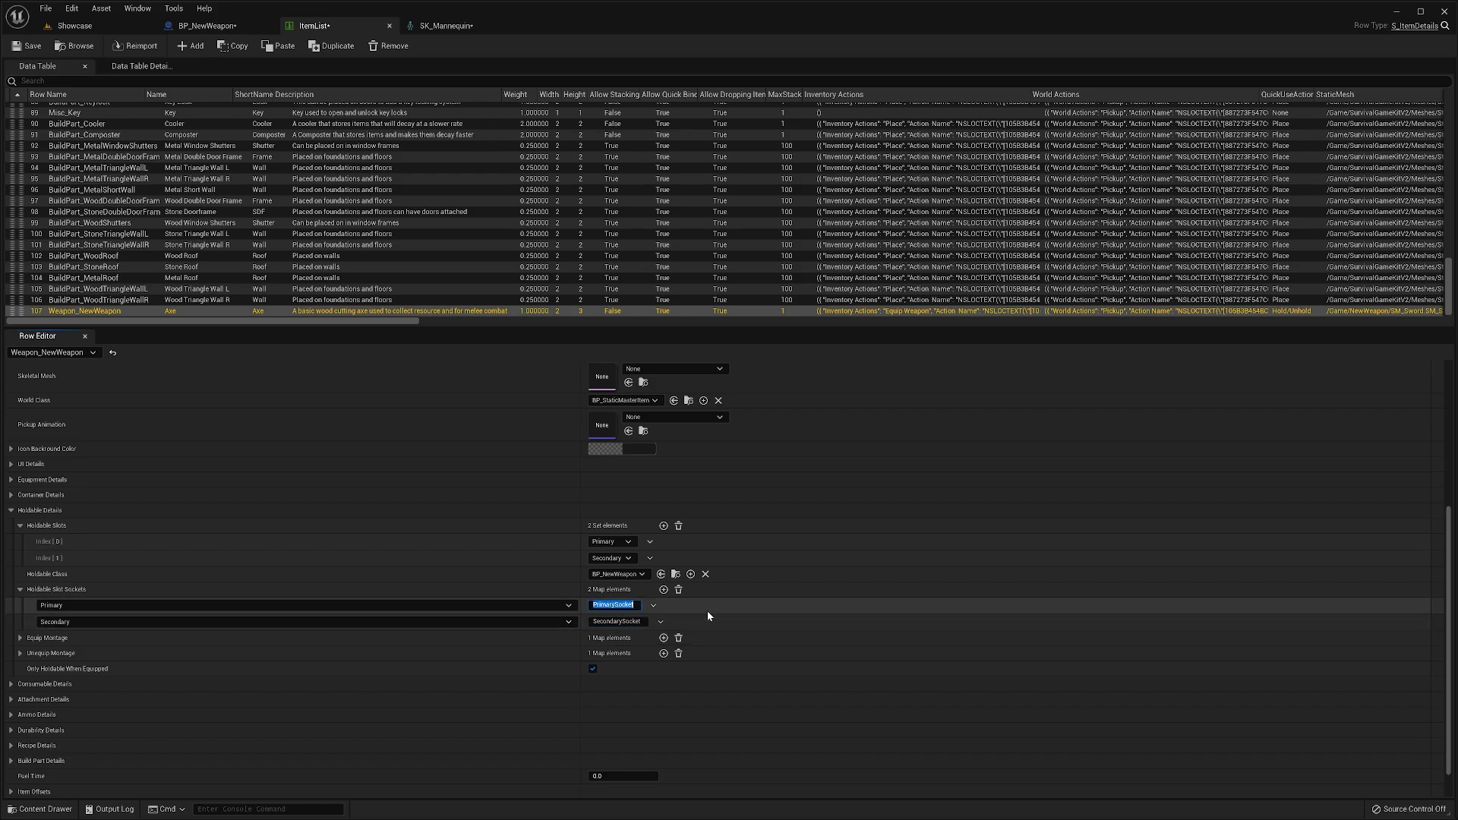
pyautogui.click(708, 610)
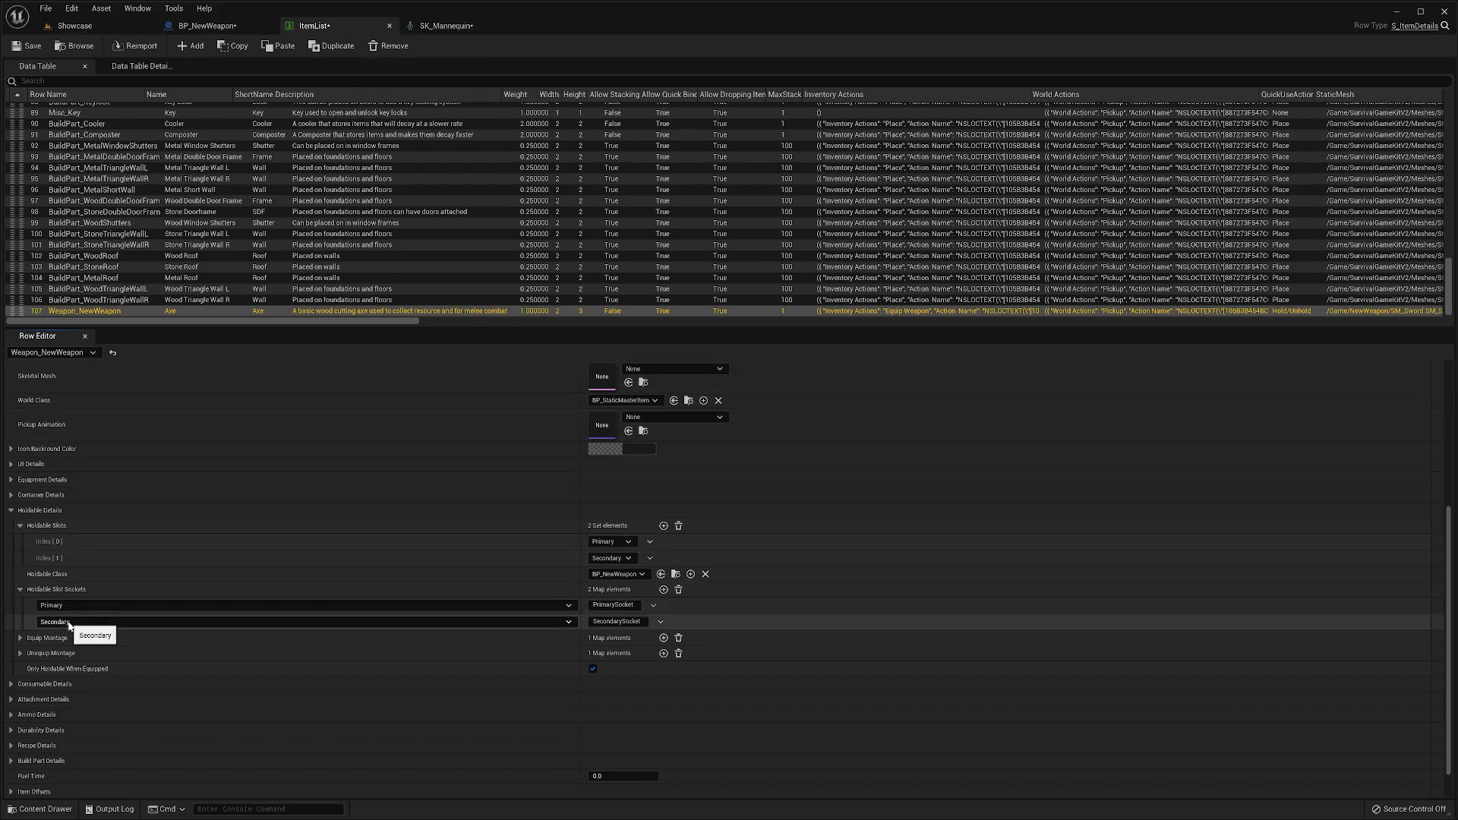
pyautogui.click(613, 605)
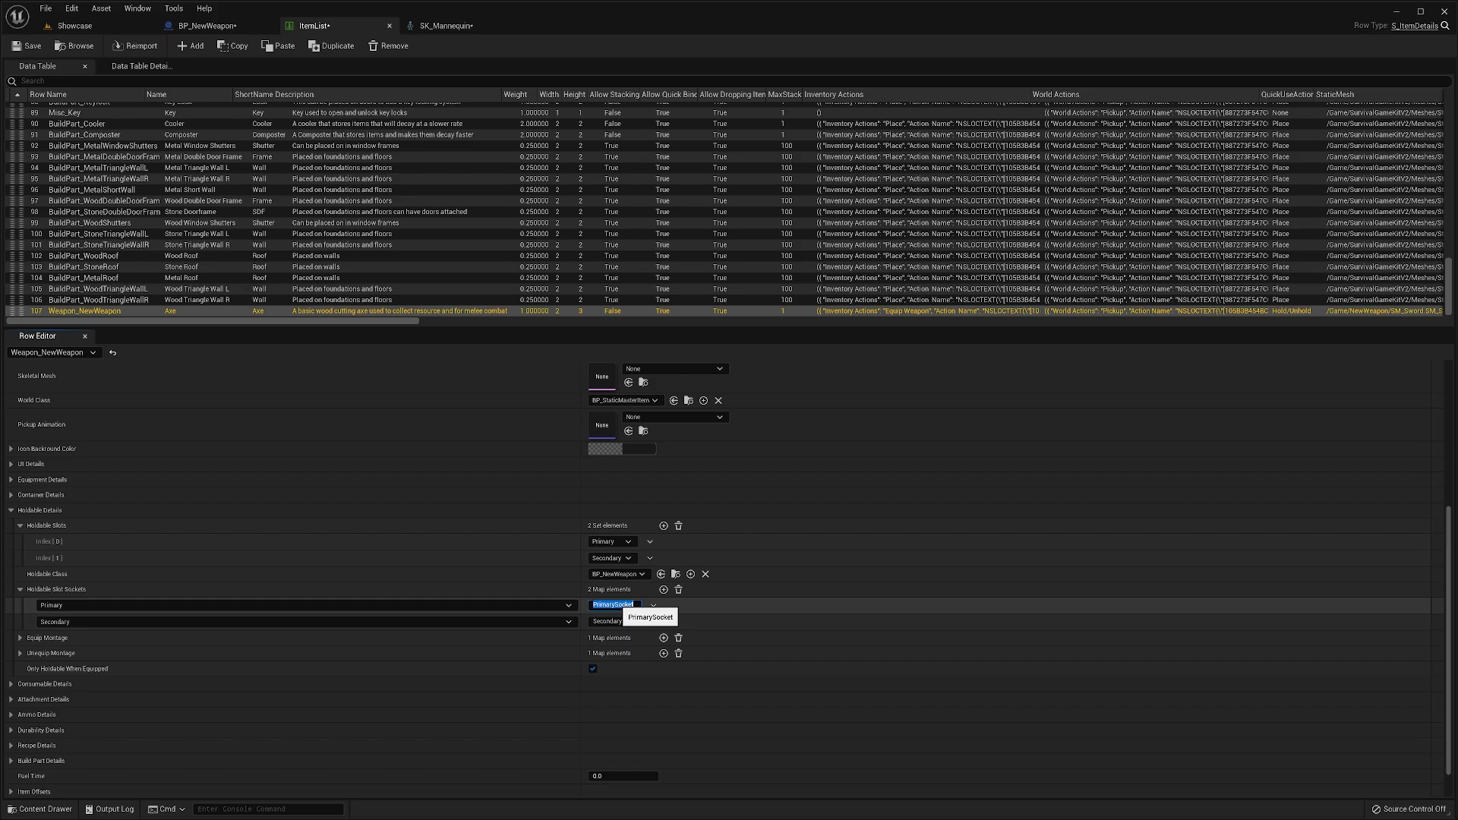
pyautogui.click(686, 607)
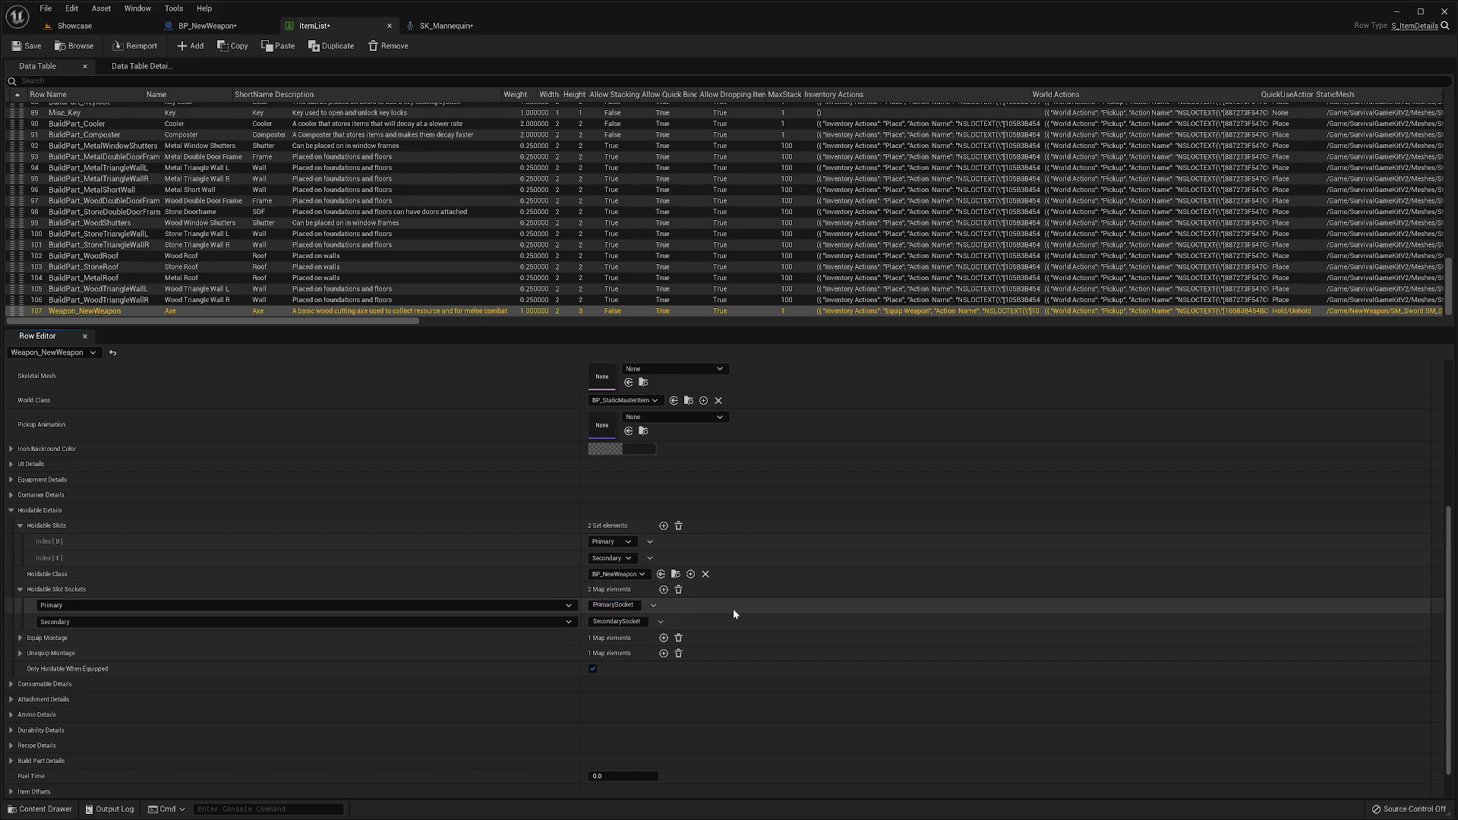
# - Examine the Equip Montage and Unequip Montage entries of Weapon_NewWeapon and the icons in its UI Details
pyautogui.scroll(-1, 175, 634)
pyautogui.click(159, 605)
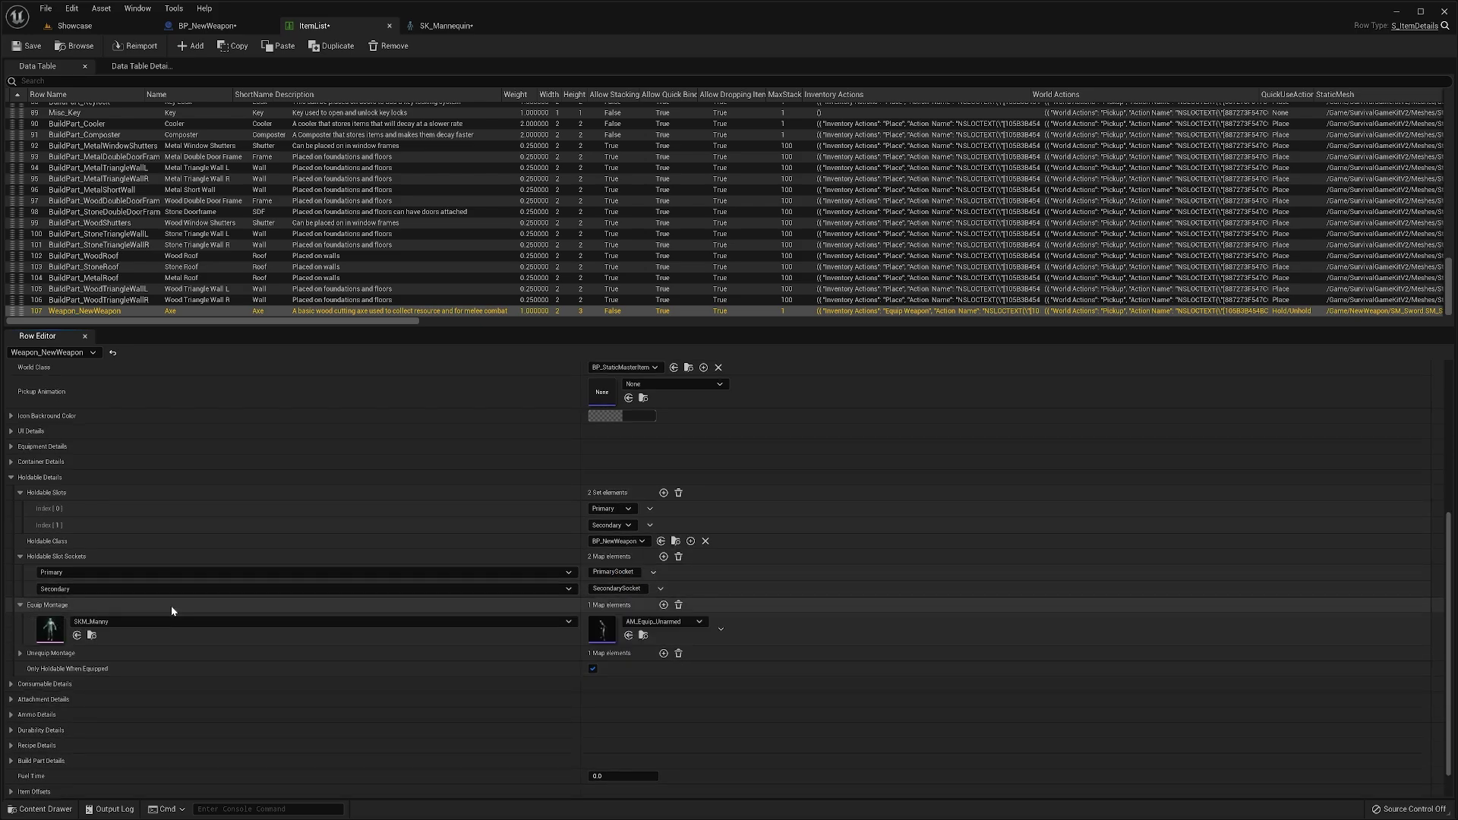
pyautogui.click(153, 653)
pyautogui.scroll(-1, 645, 679)
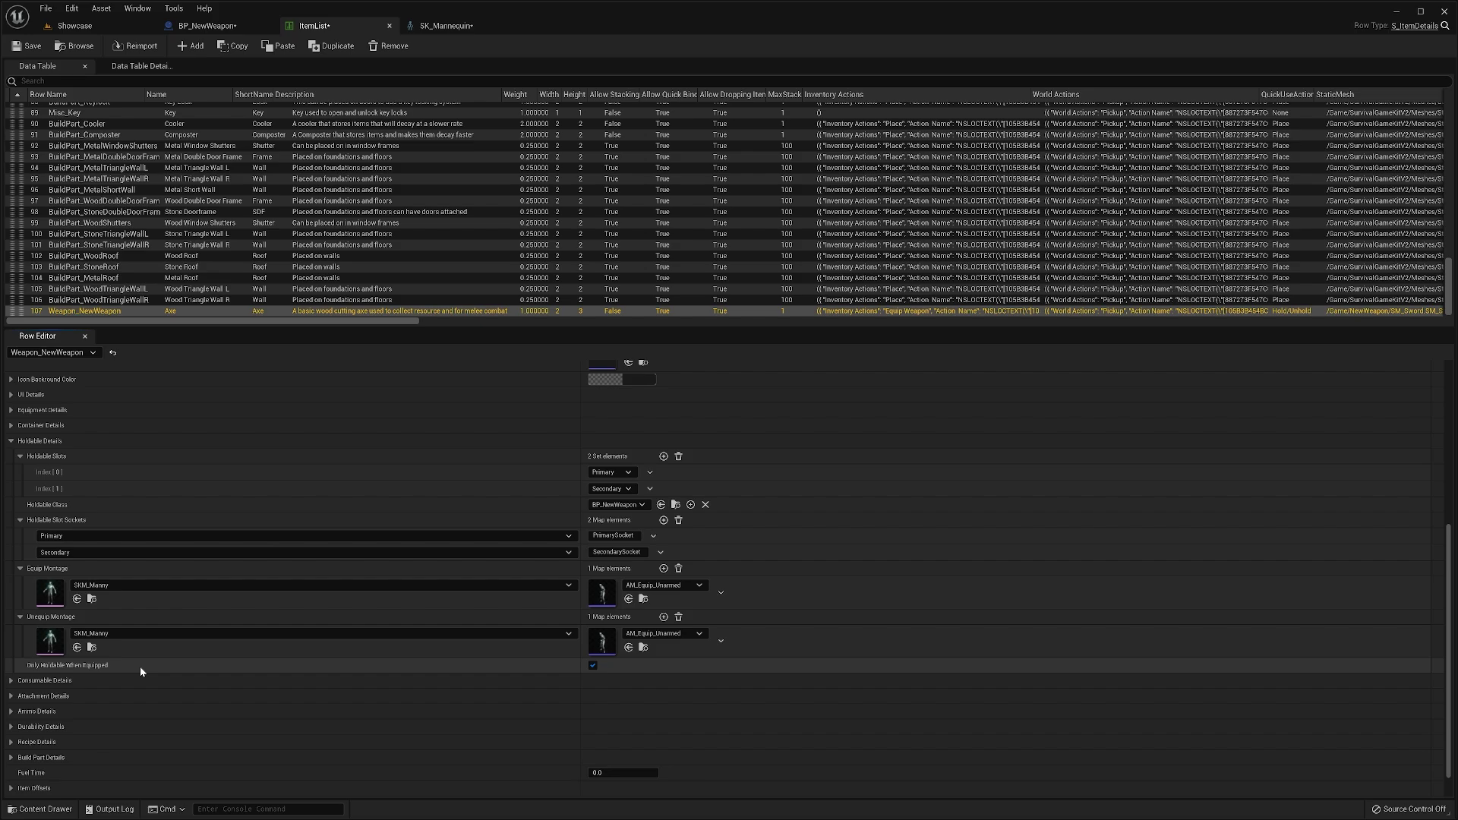
pyautogui.scroll(5, 190, 535)
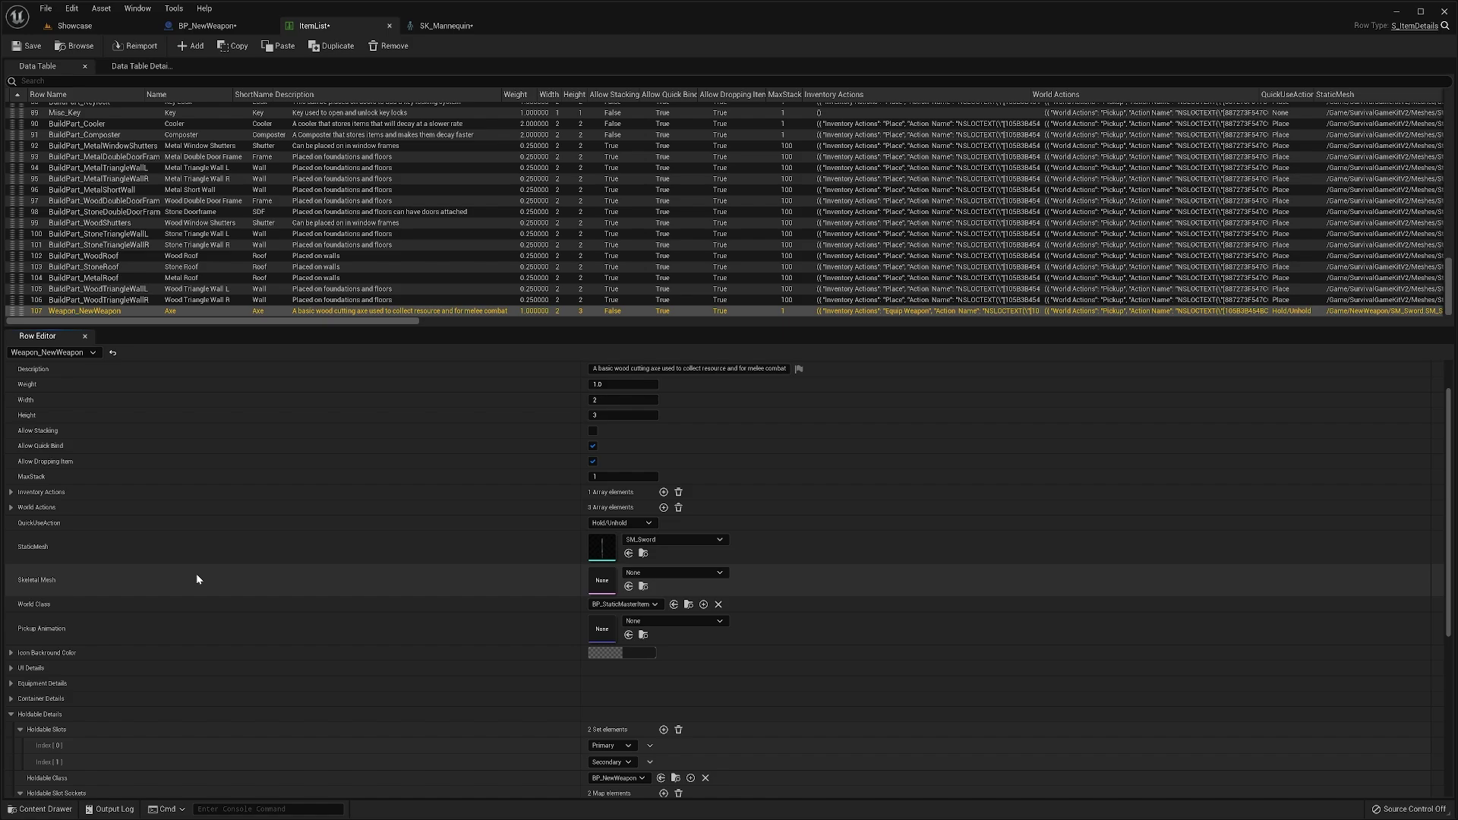
pyautogui.scroll(1, 199, 550)
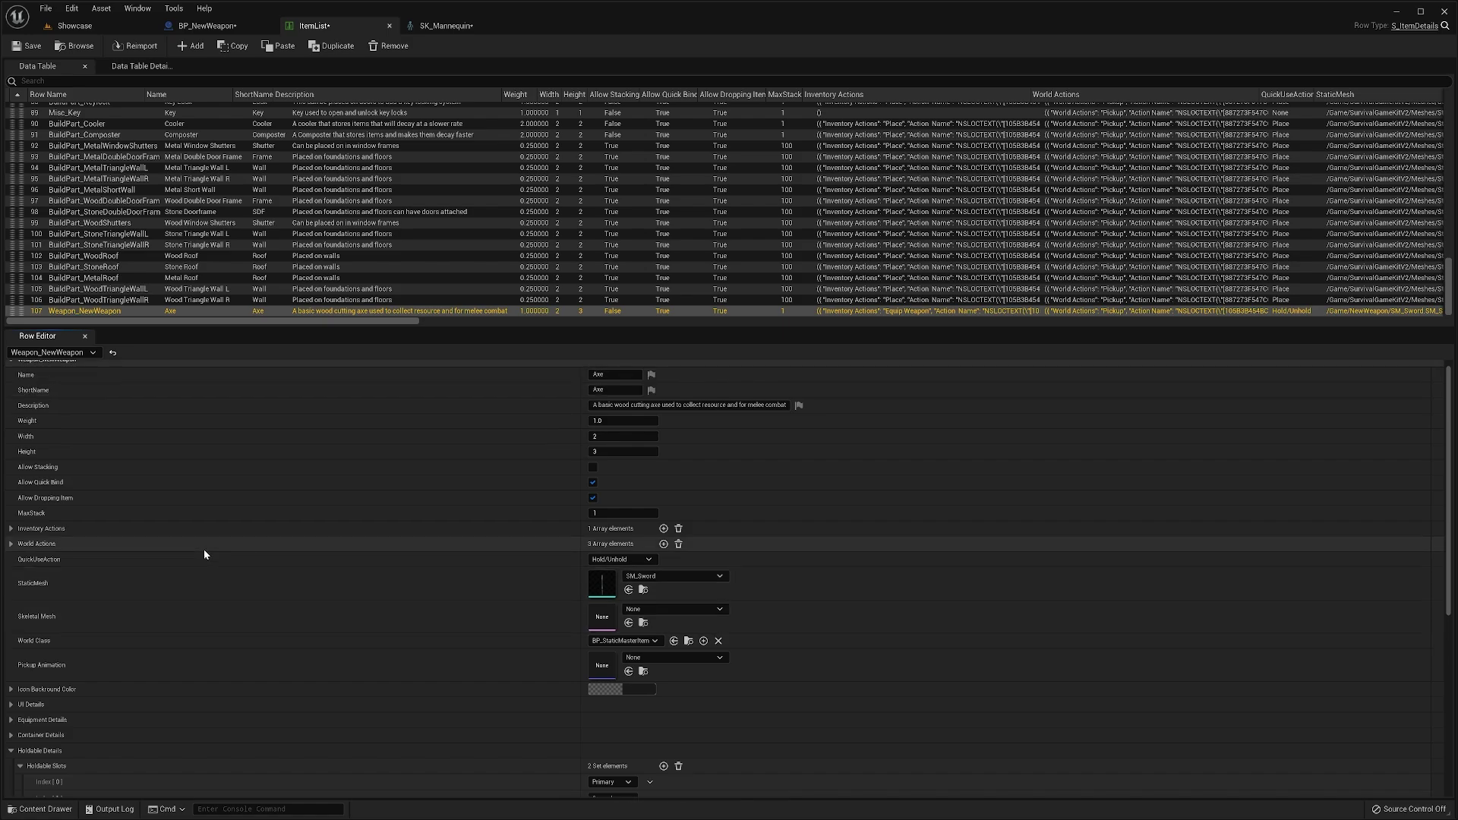
pyautogui.scroll(-2, 212, 653)
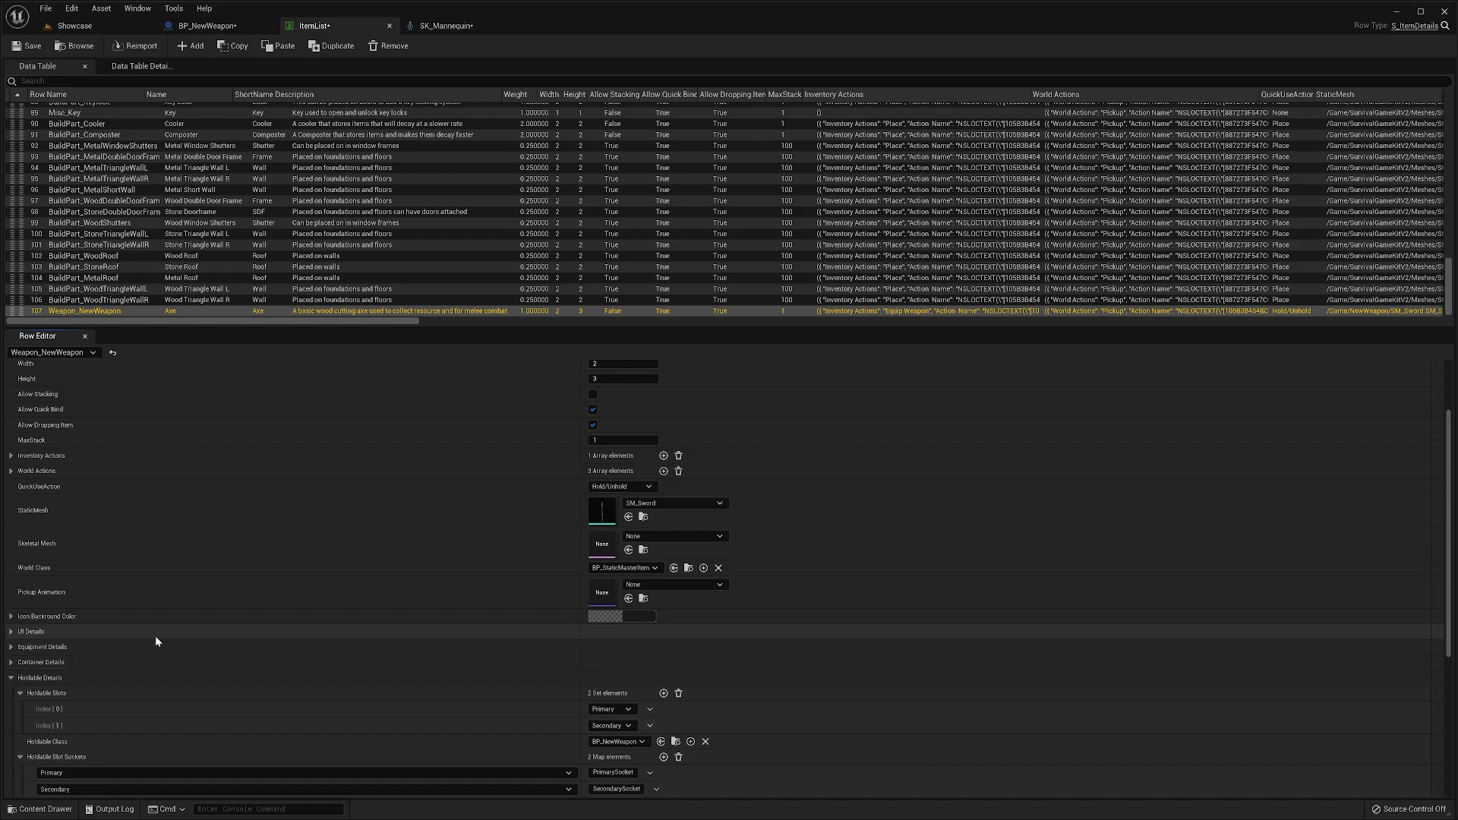
pyautogui.click(50, 631)
pyautogui.scroll(-2, 253, 563)
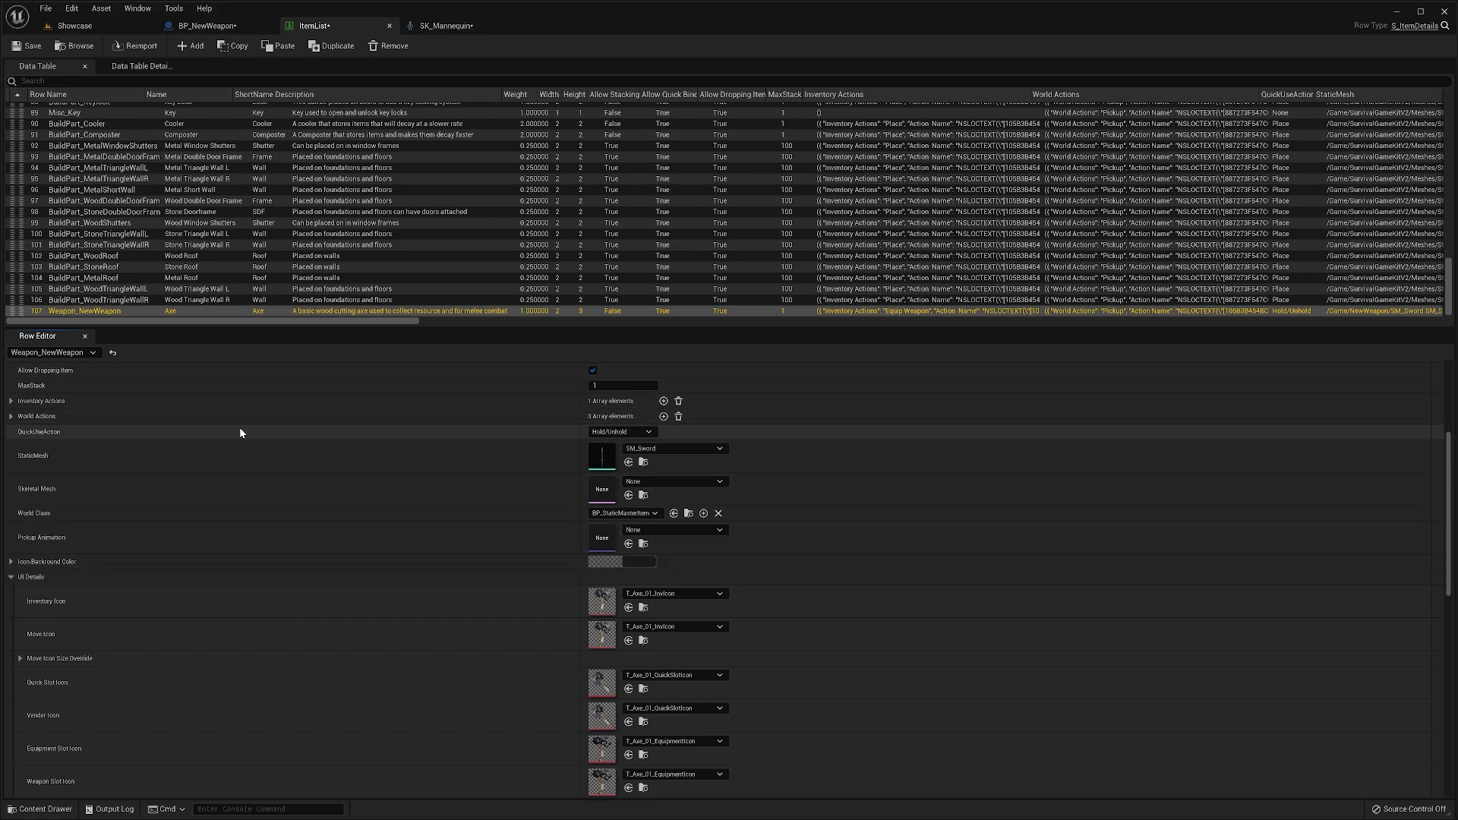
# - Open the WorldItems folder under Blueprints/Items and search it for the static and skeletal master item blueprints
pyautogui.click(94, 27)
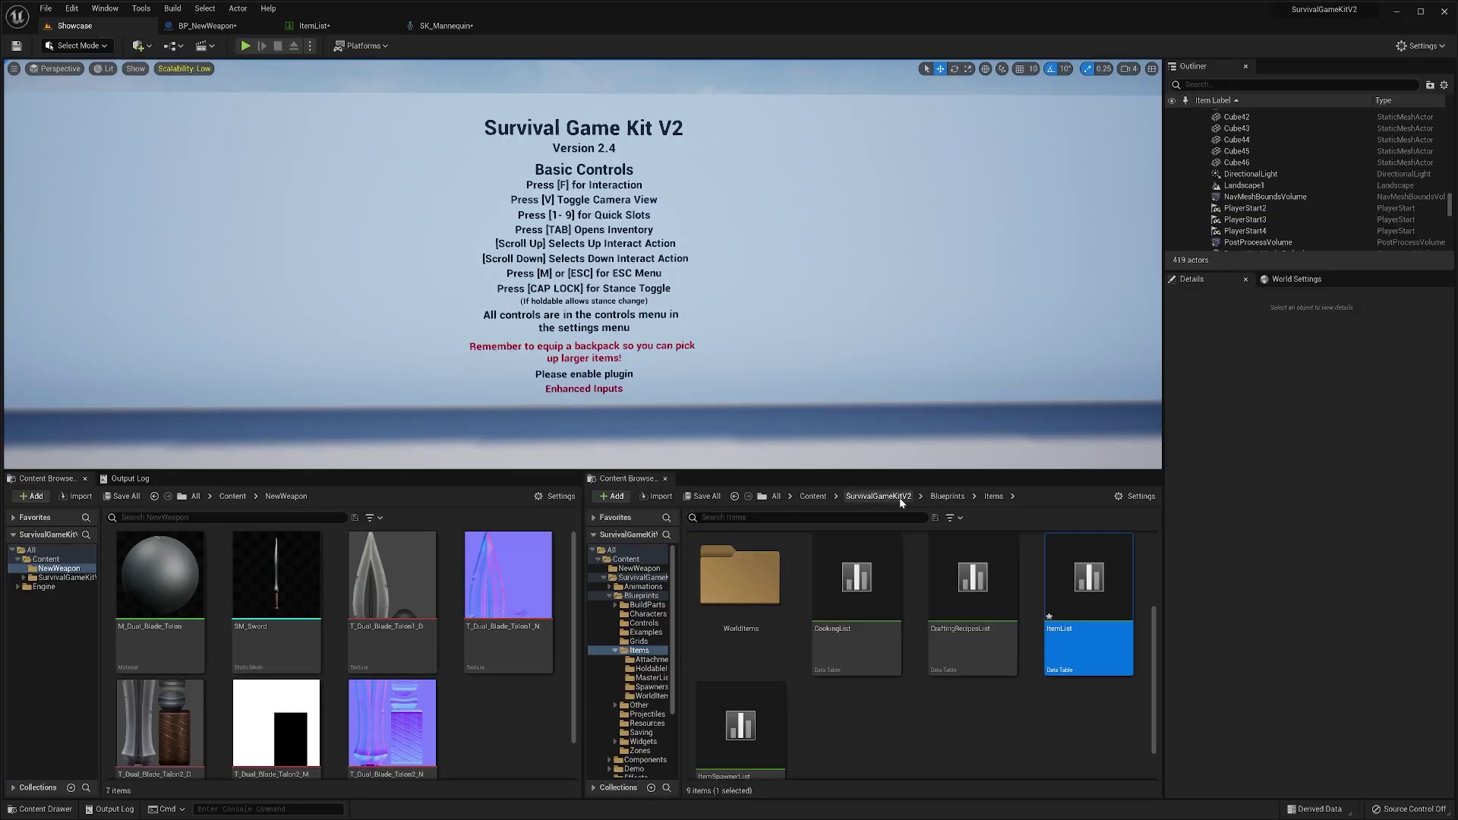
pyautogui.scroll(2, 926, 627)
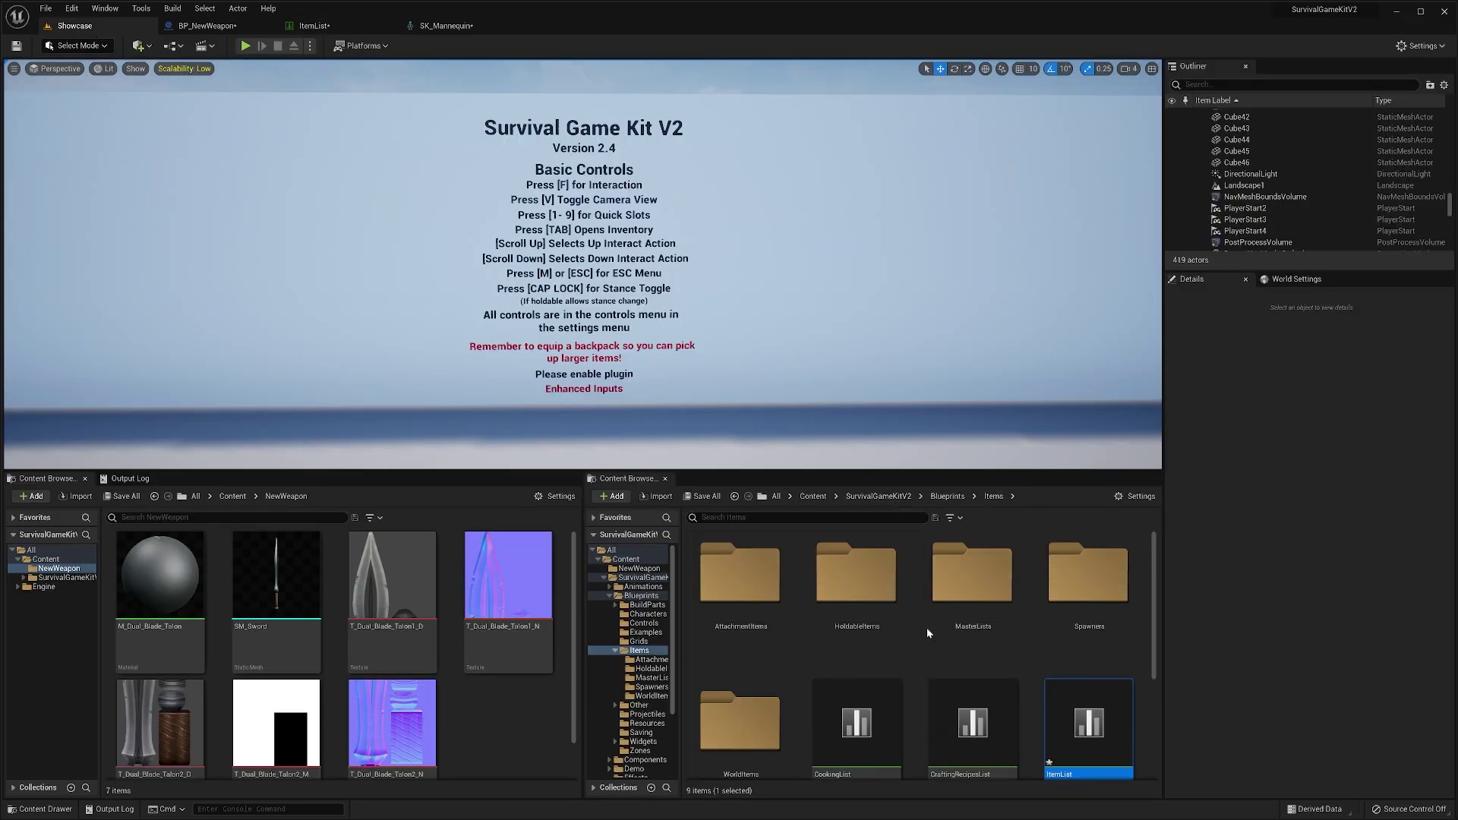
pyautogui.scroll(-2, 731, 670)
pyautogui.click(731, 670)
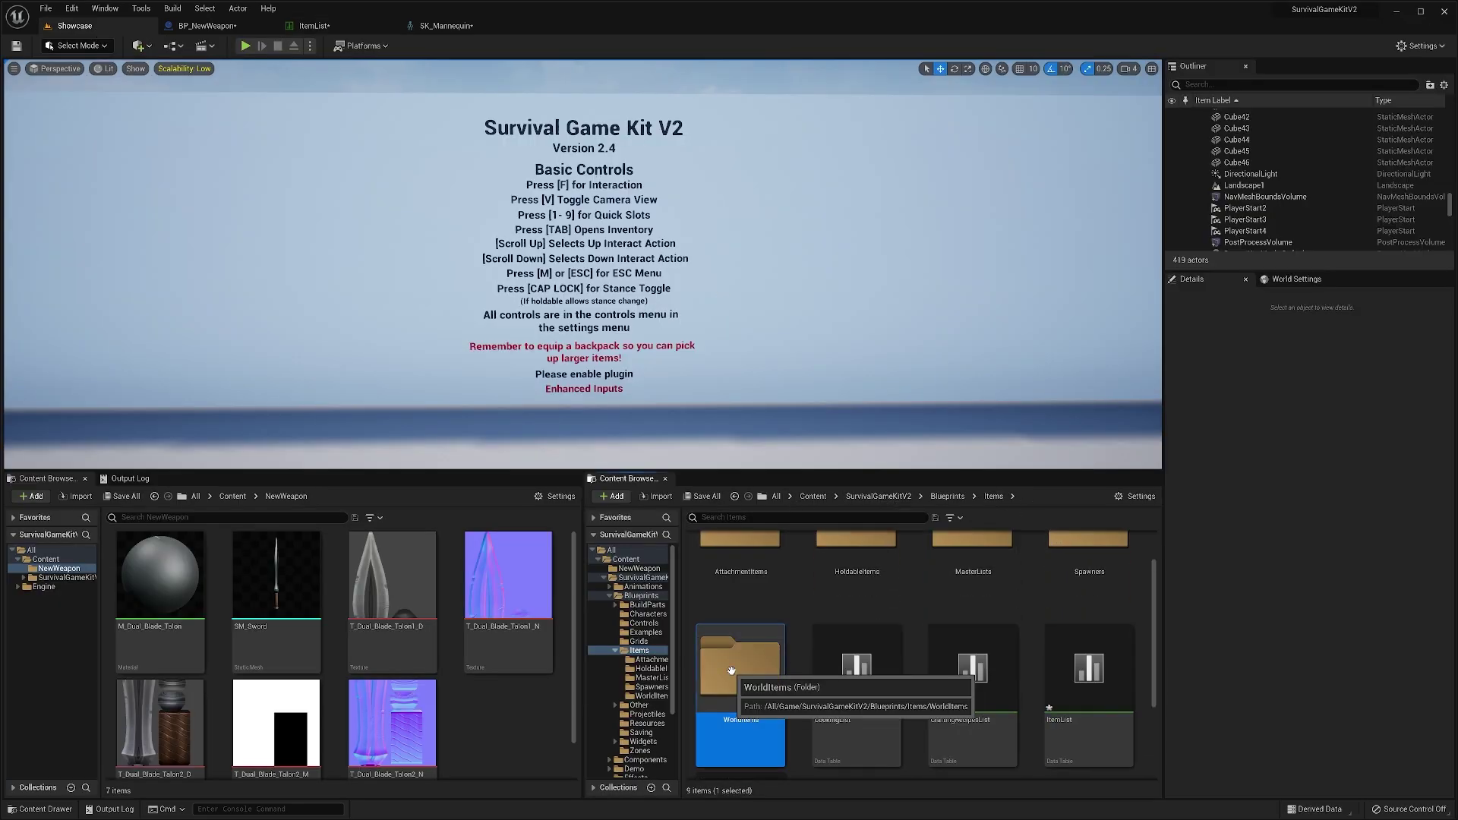
pyautogui.doubleClick(731, 671)
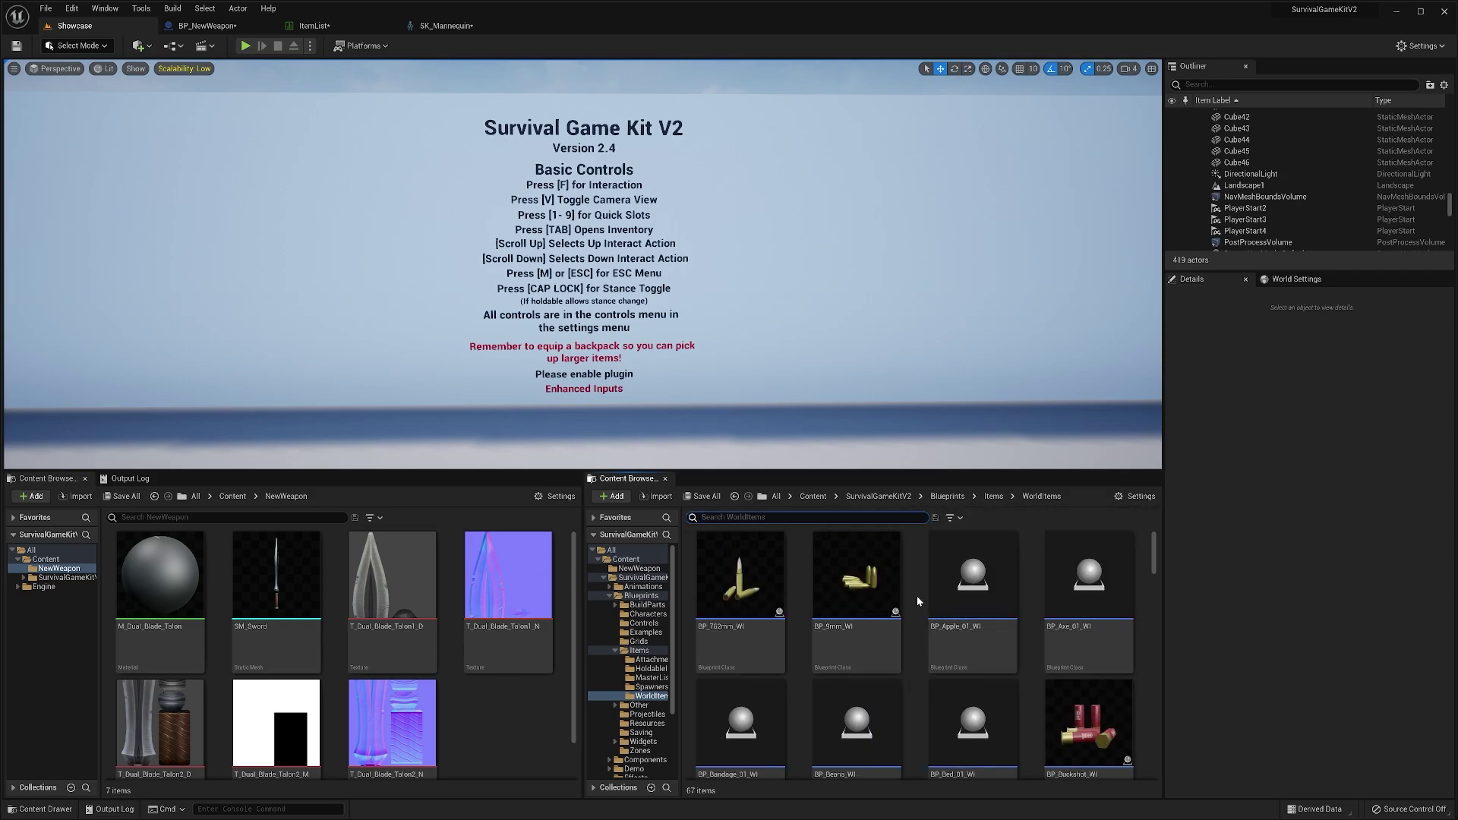
pyautogui.write('static')
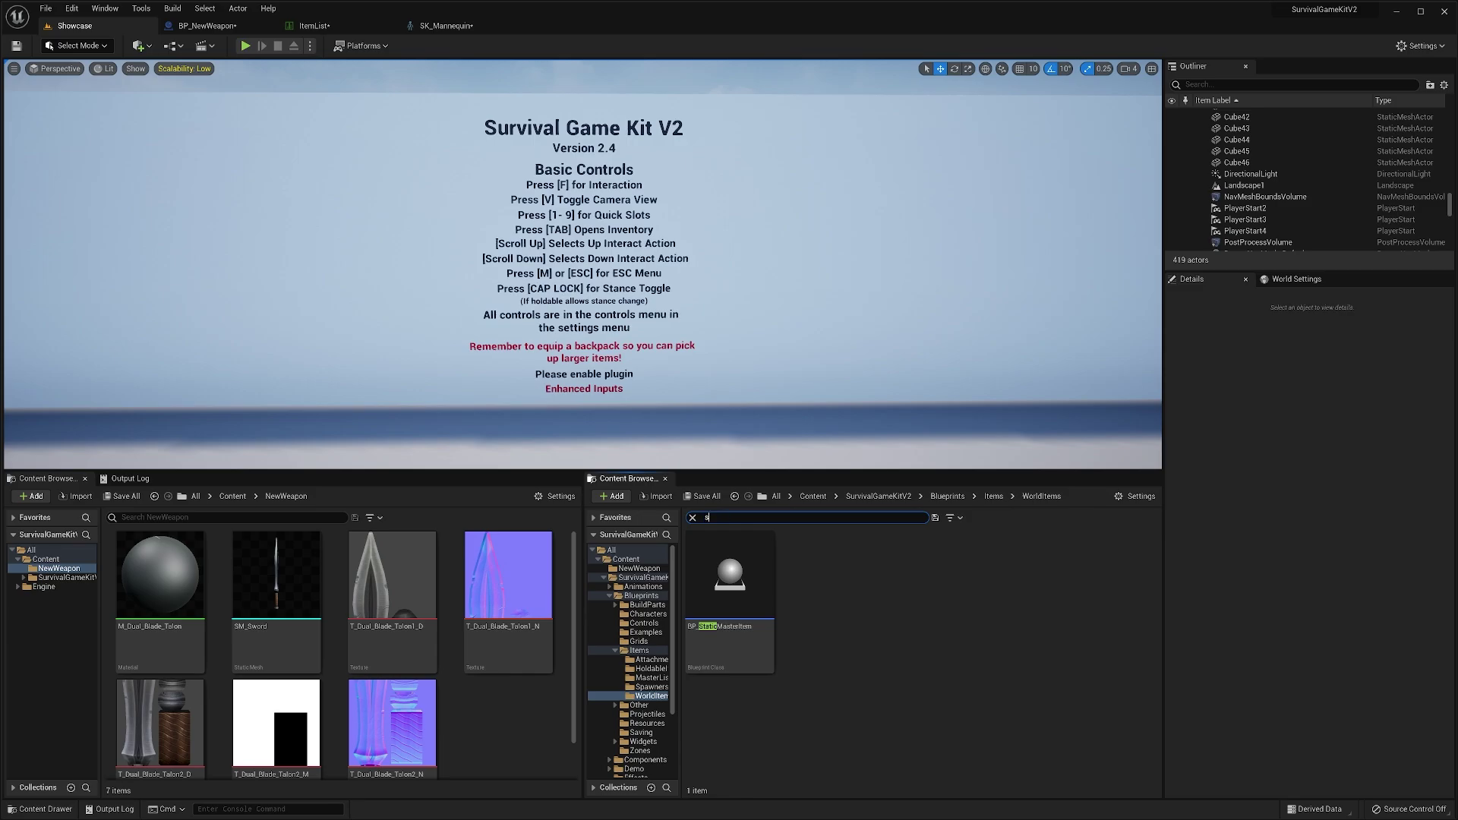
pyautogui.write('skelet')
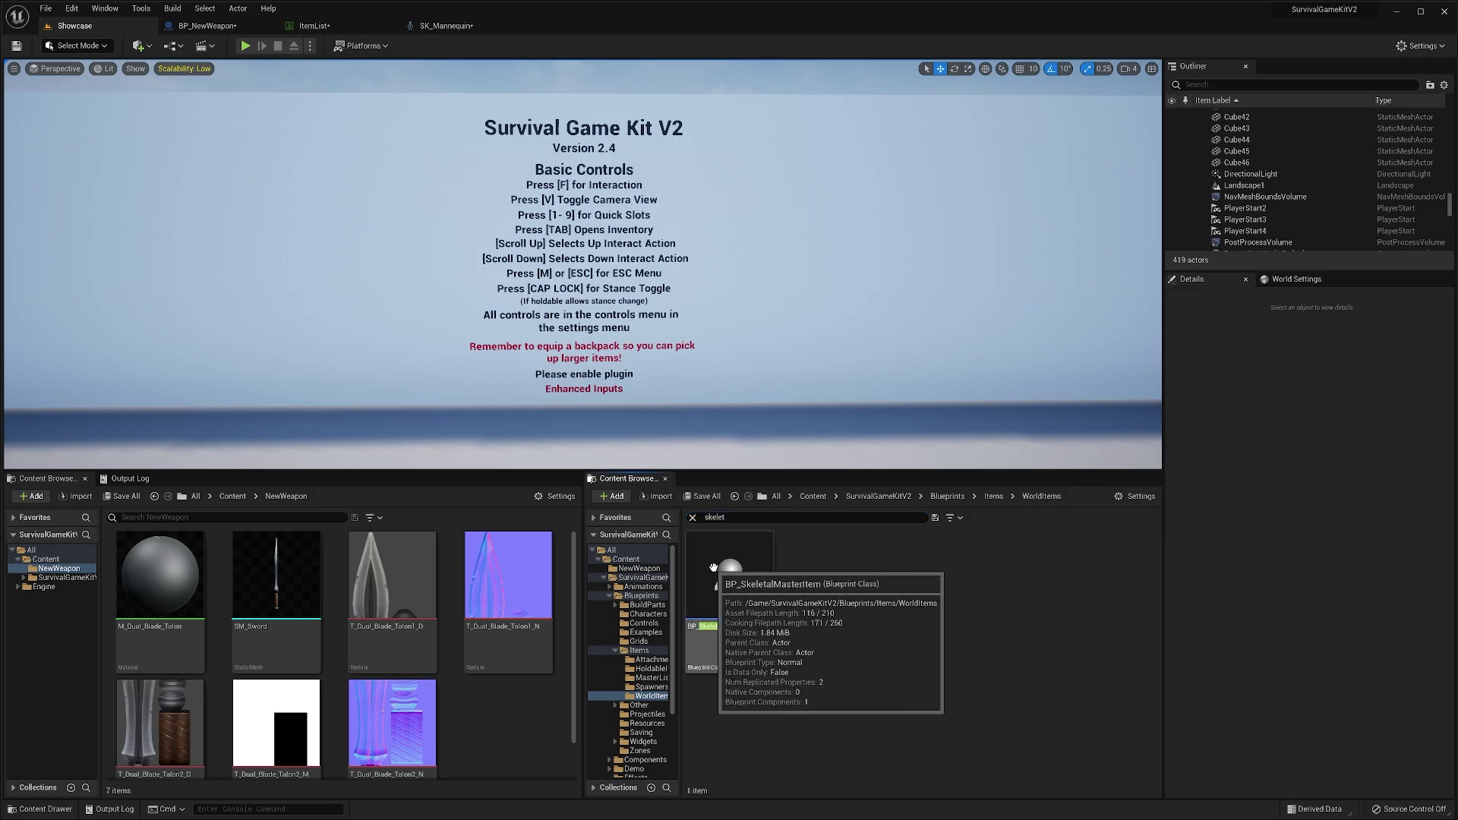
pyautogui.write('stati')
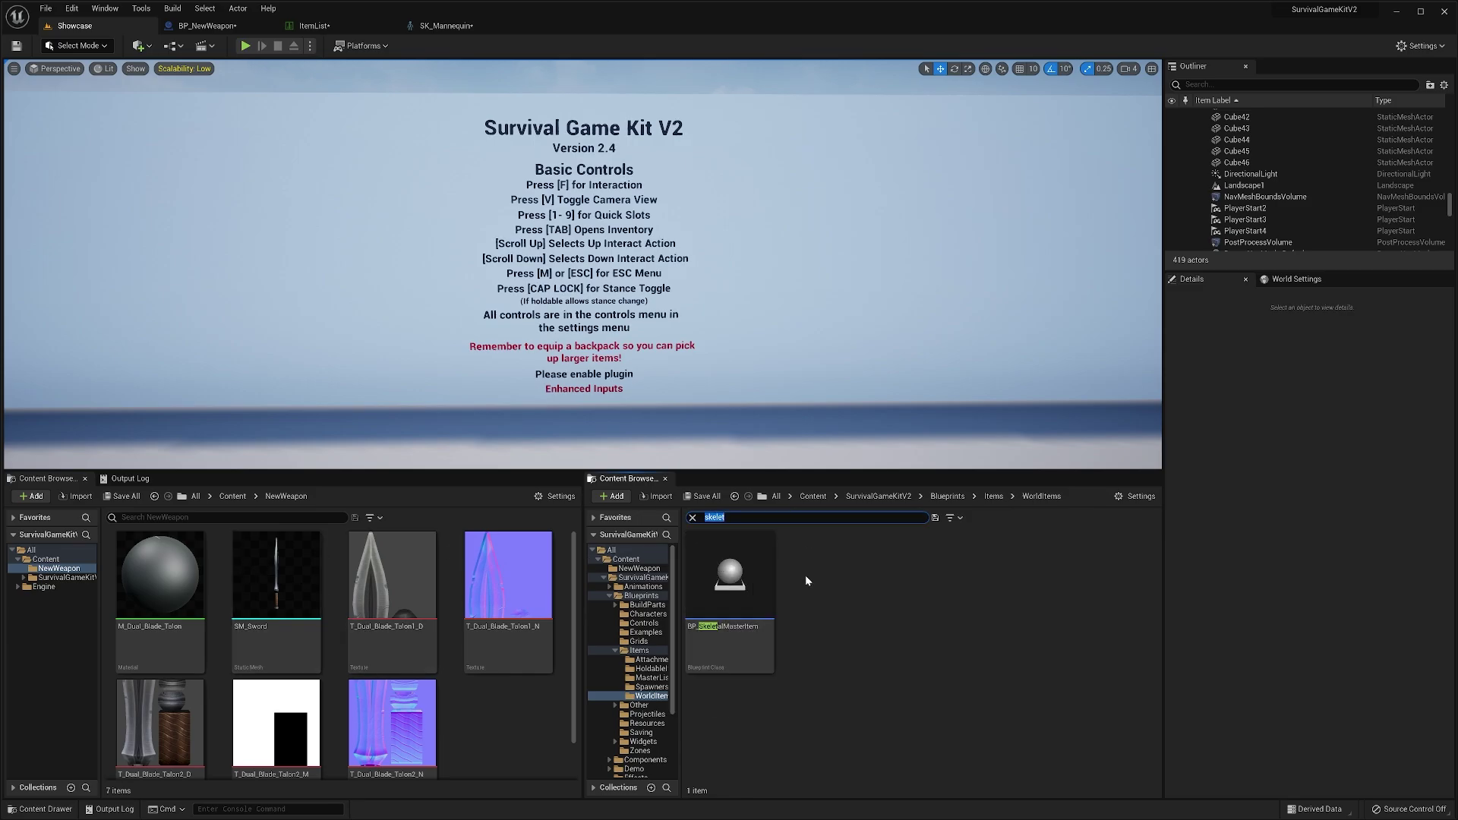
pyautogui.write('c')
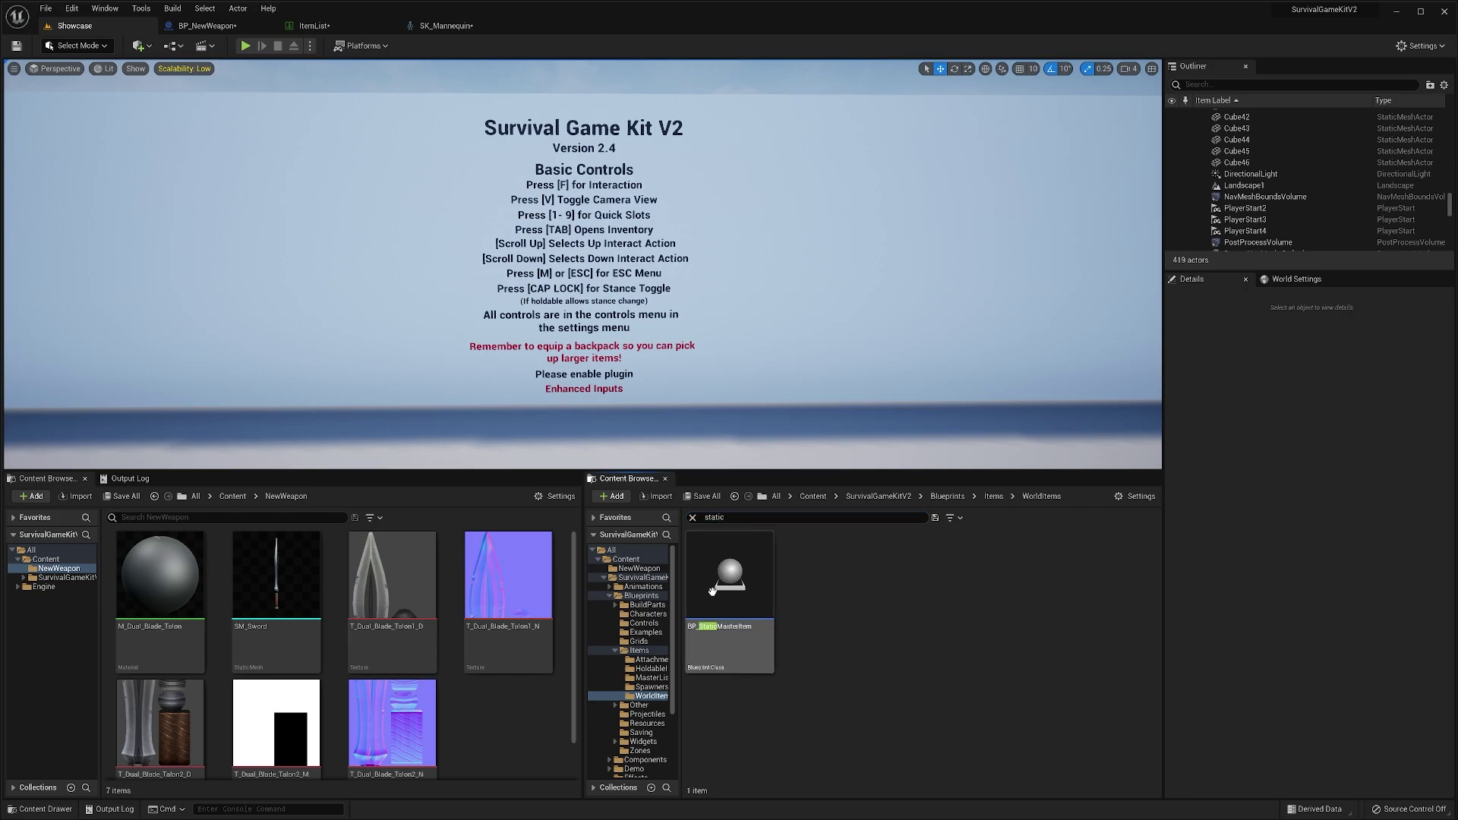
# - Create a child blueprint class of BP_StaticMasterItem and name it BP_NewWeapon_WI
pyautogui.rightClick(735, 588)
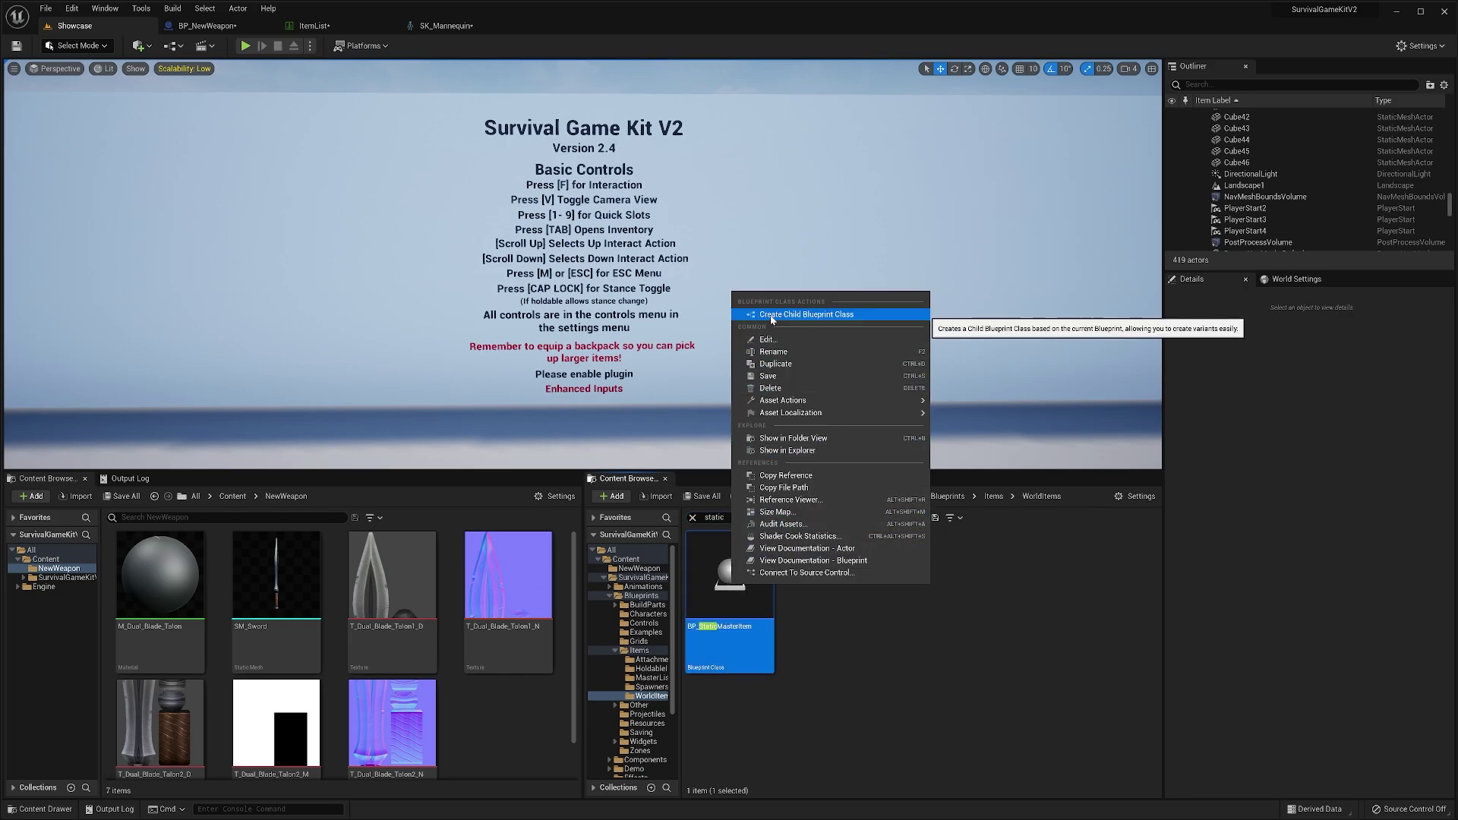
pyautogui.click(857, 314)
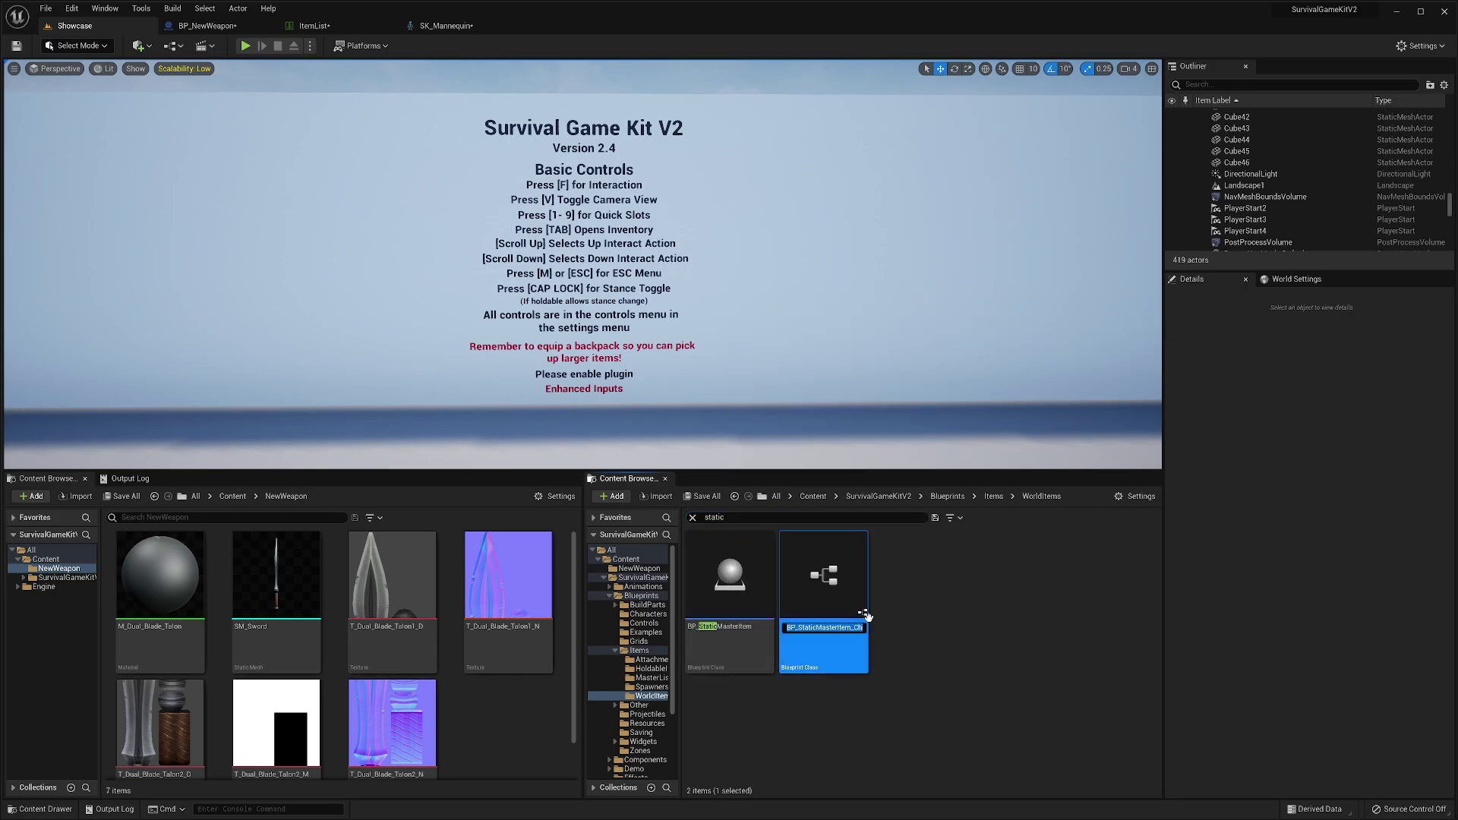
pyautogui.write('BP_')
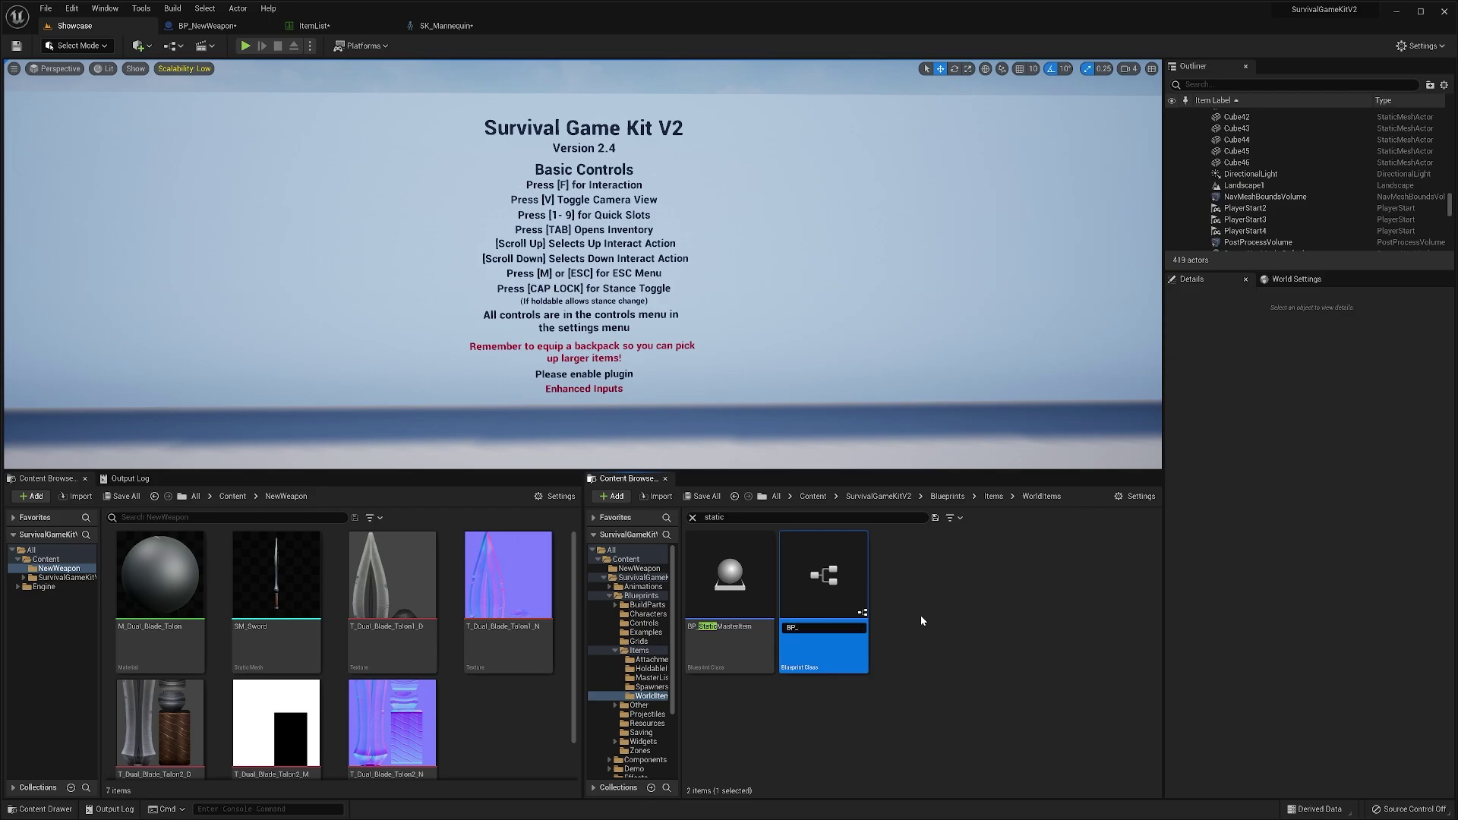
pyautogui.write('NewWeapon_WI')
pyautogui.press('Return')
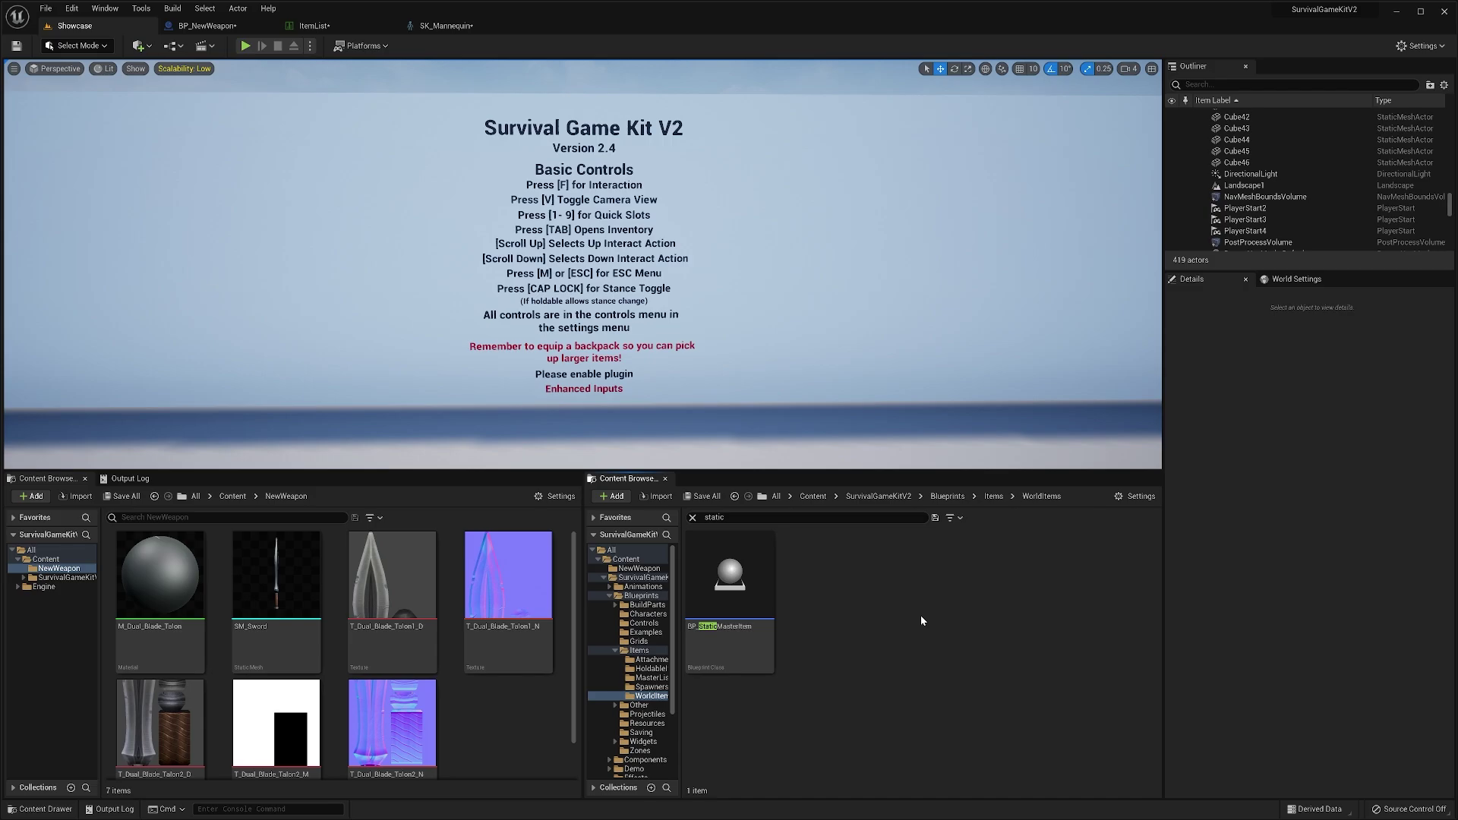
# - Find the BP_NewWeapon_WI blueprint in the WorldItems folder and open it
pyautogui.click(693, 517)
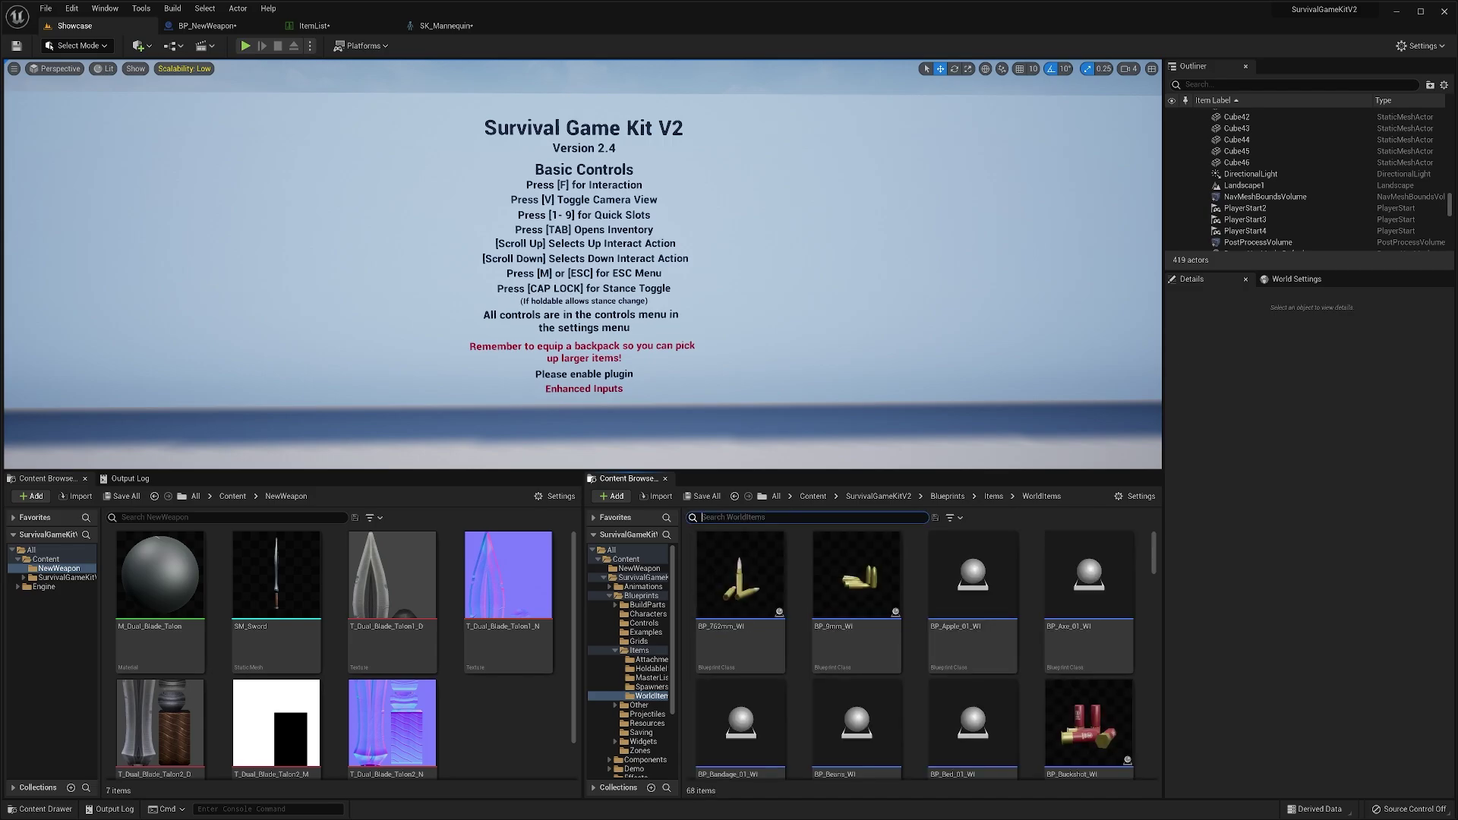
pyautogui.write('new')
pyautogui.click(725, 577)
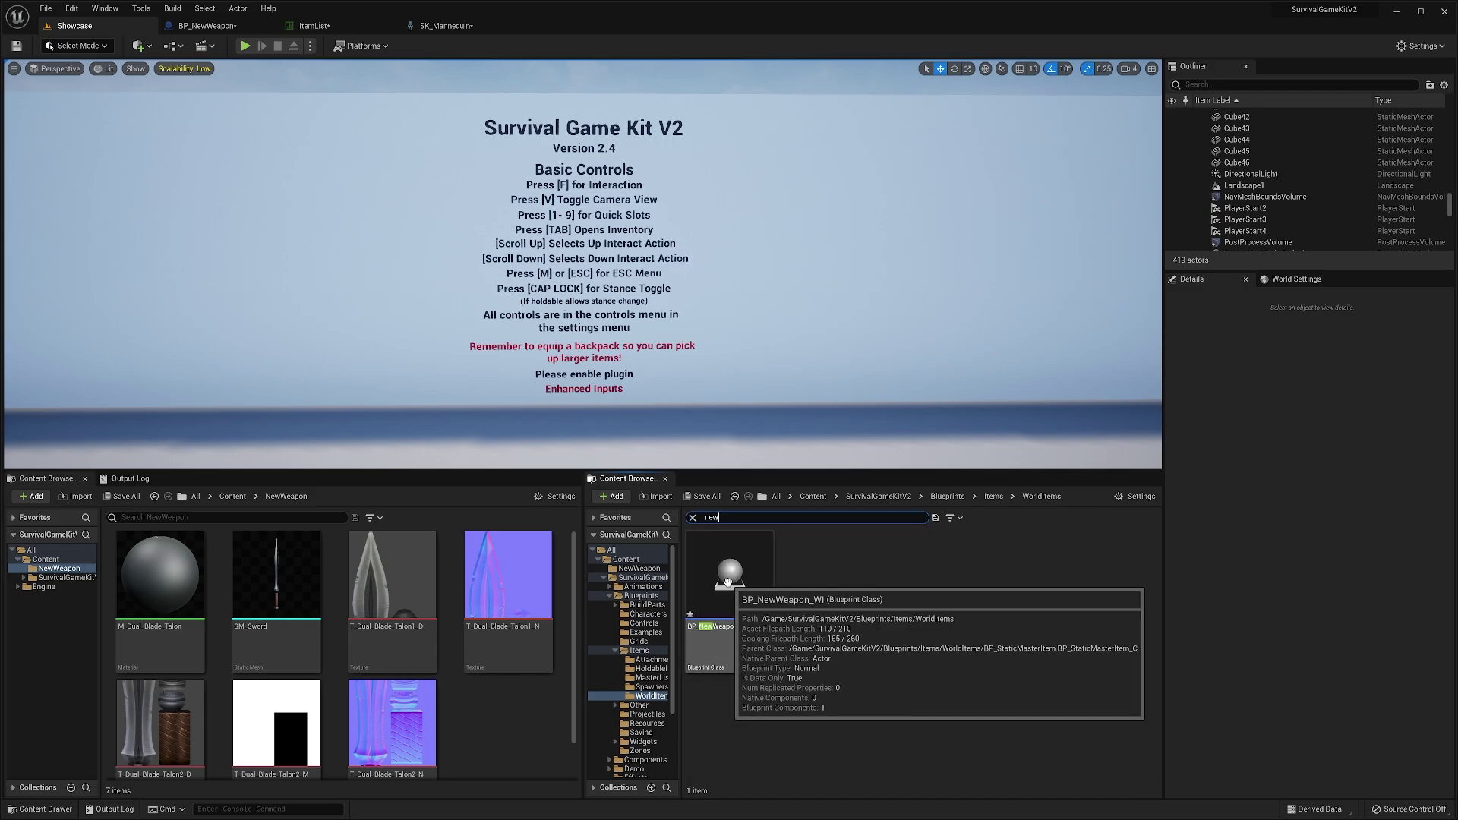
pyautogui.doubleClick(723, 573)
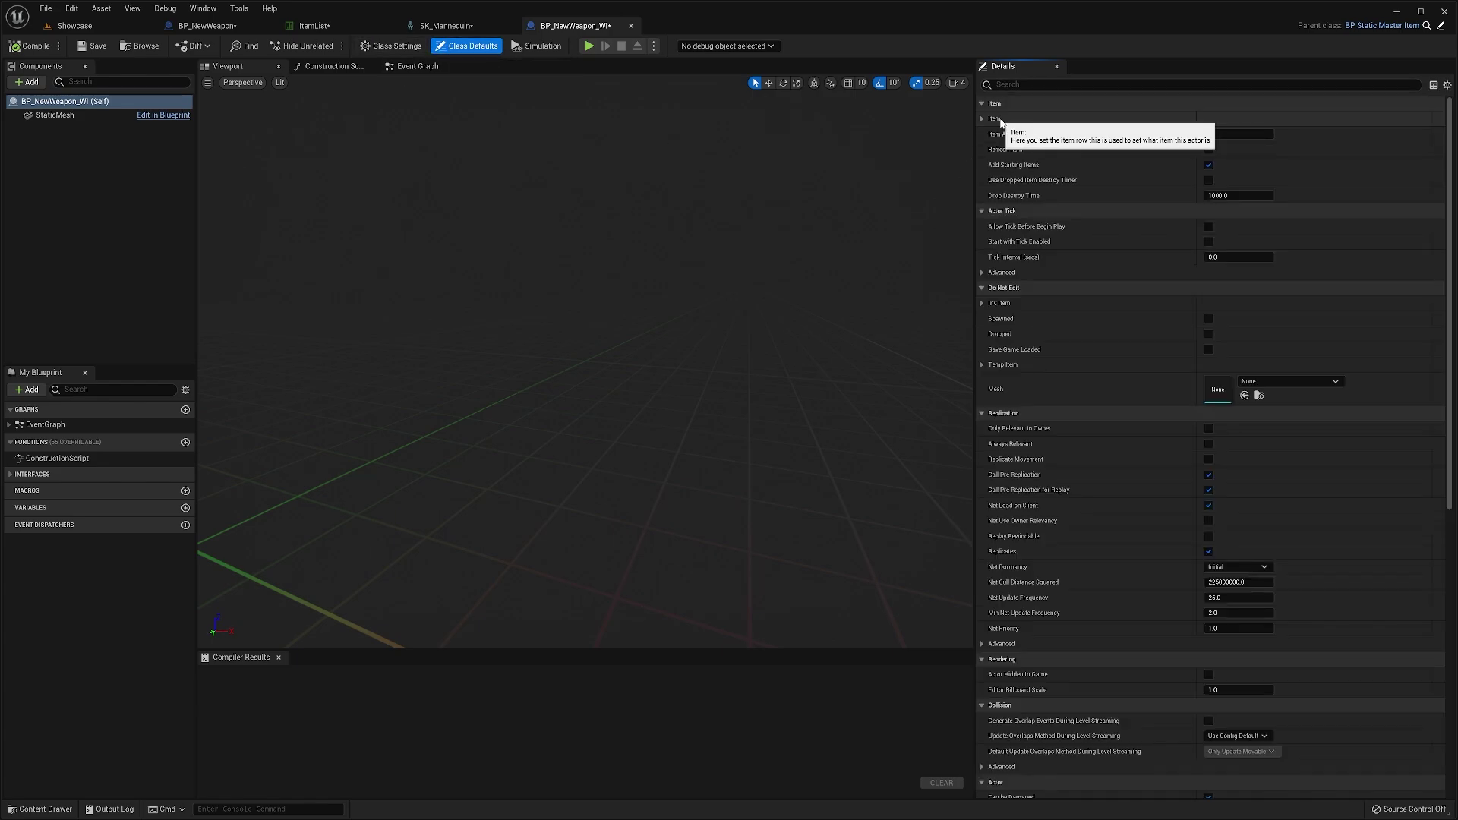
# - Set the Item row name of BP_NewWeapon_WI to Weapon_NewWeapon and compile the blueprint
pyautogui.click(995, 118)
pyautogui.click(1232, 150)
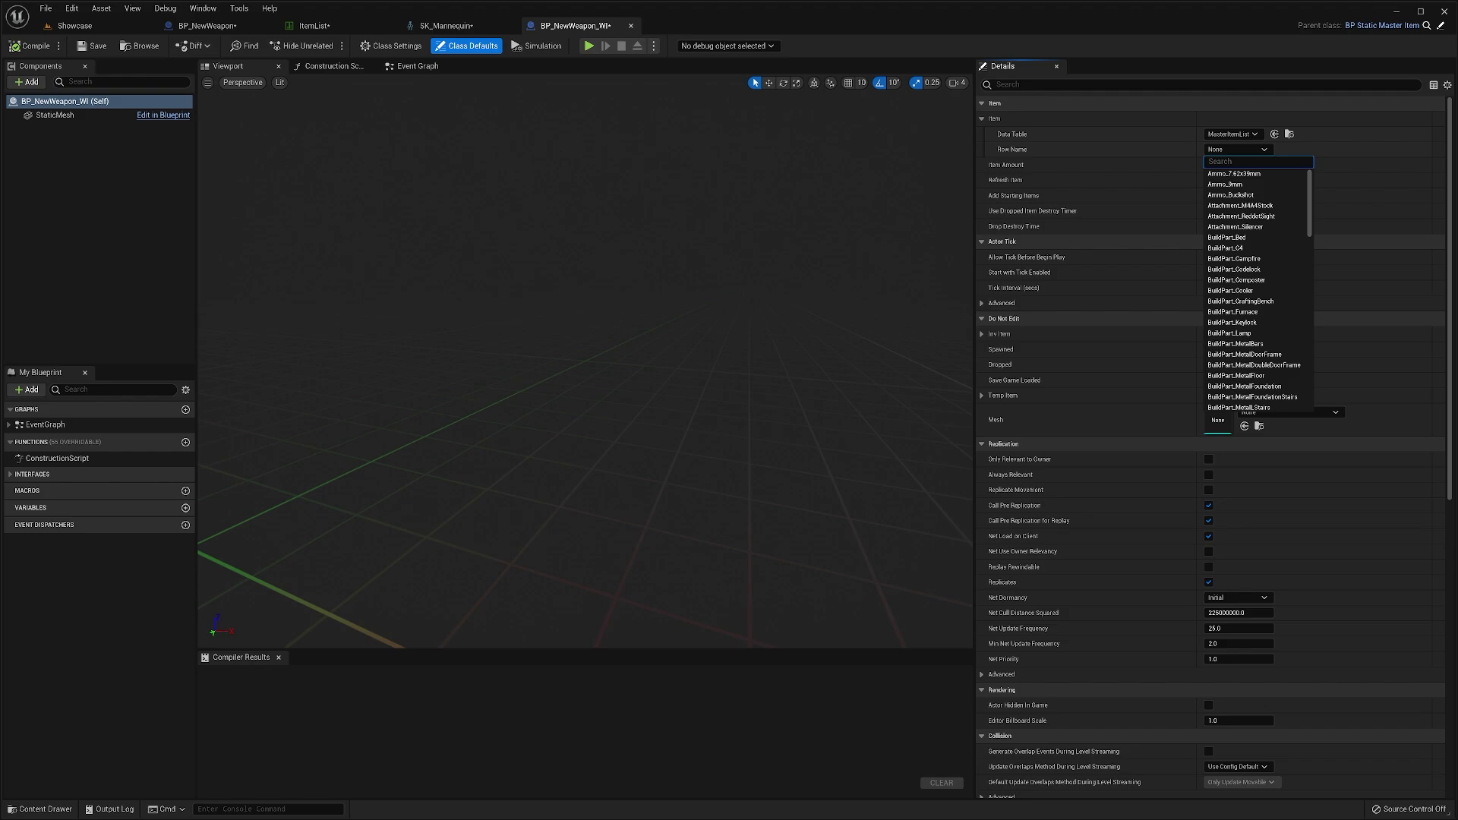
pyautogui.write('weapn_')
pyautogui.hotkey('ctrl', 'a')
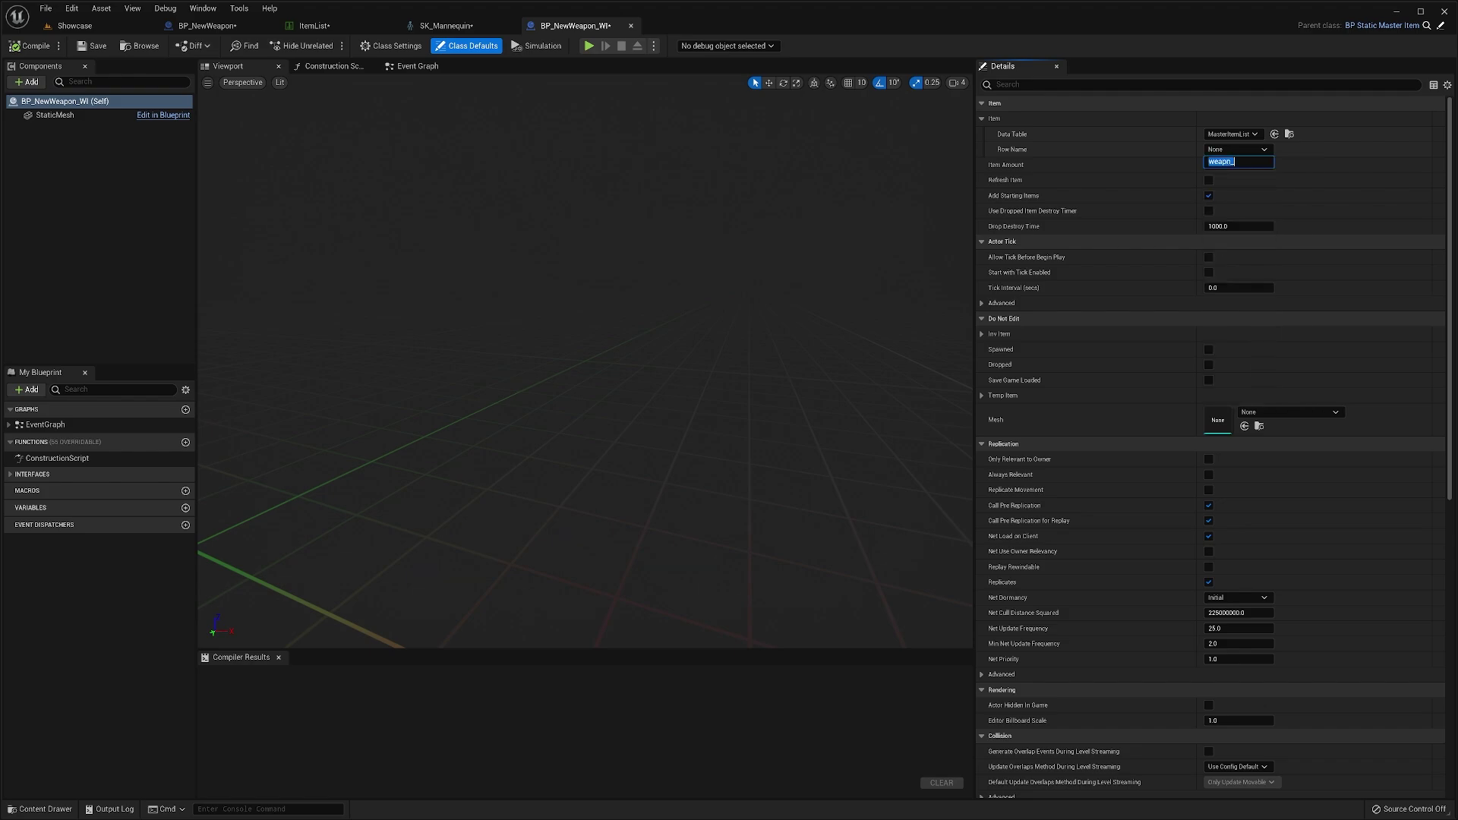
pyautogui.write('weapon_')
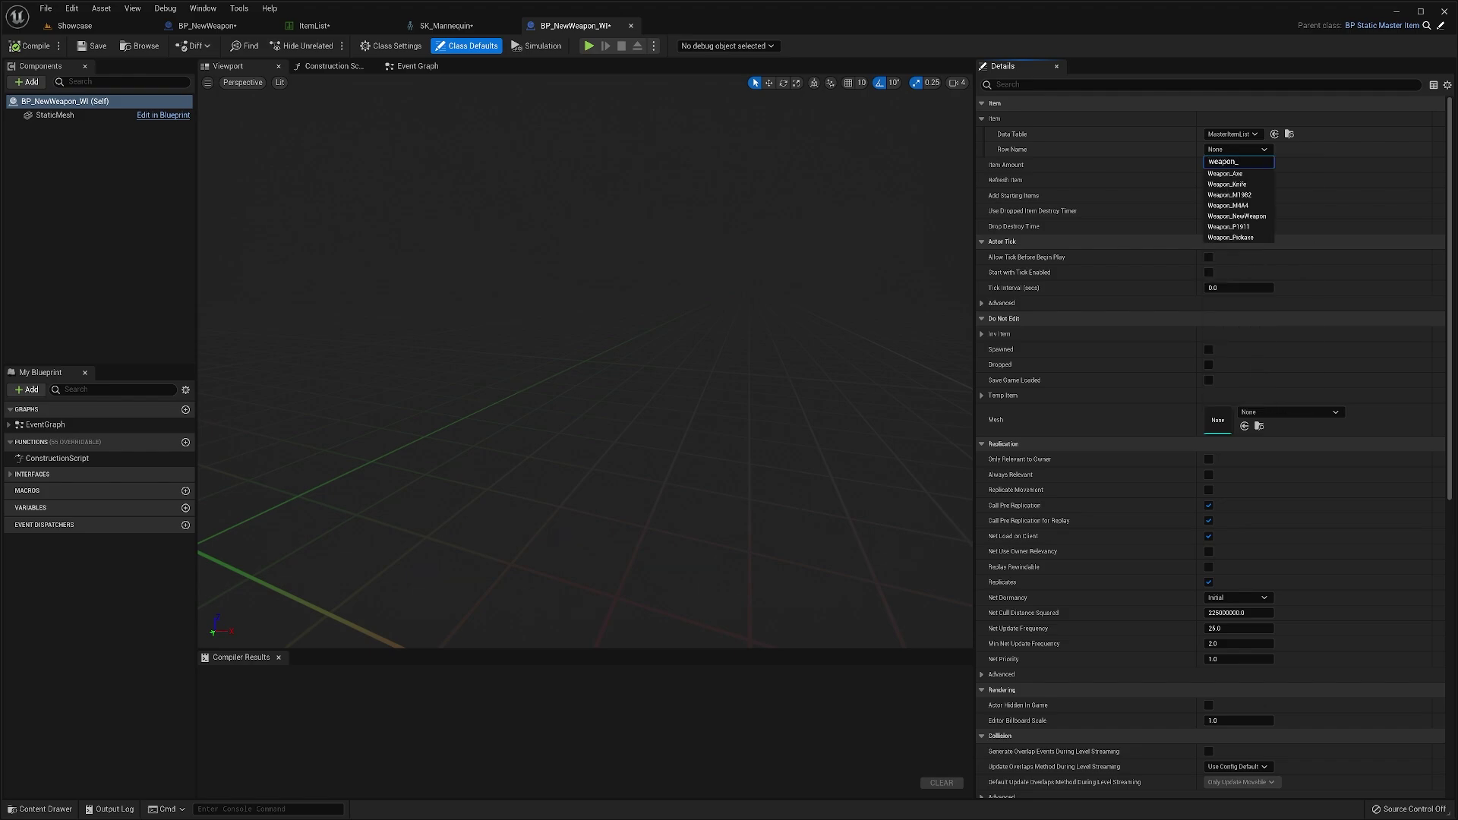
pyautogui.write('new')
pyautogui.press('Down')
pyautogui.press('Return')
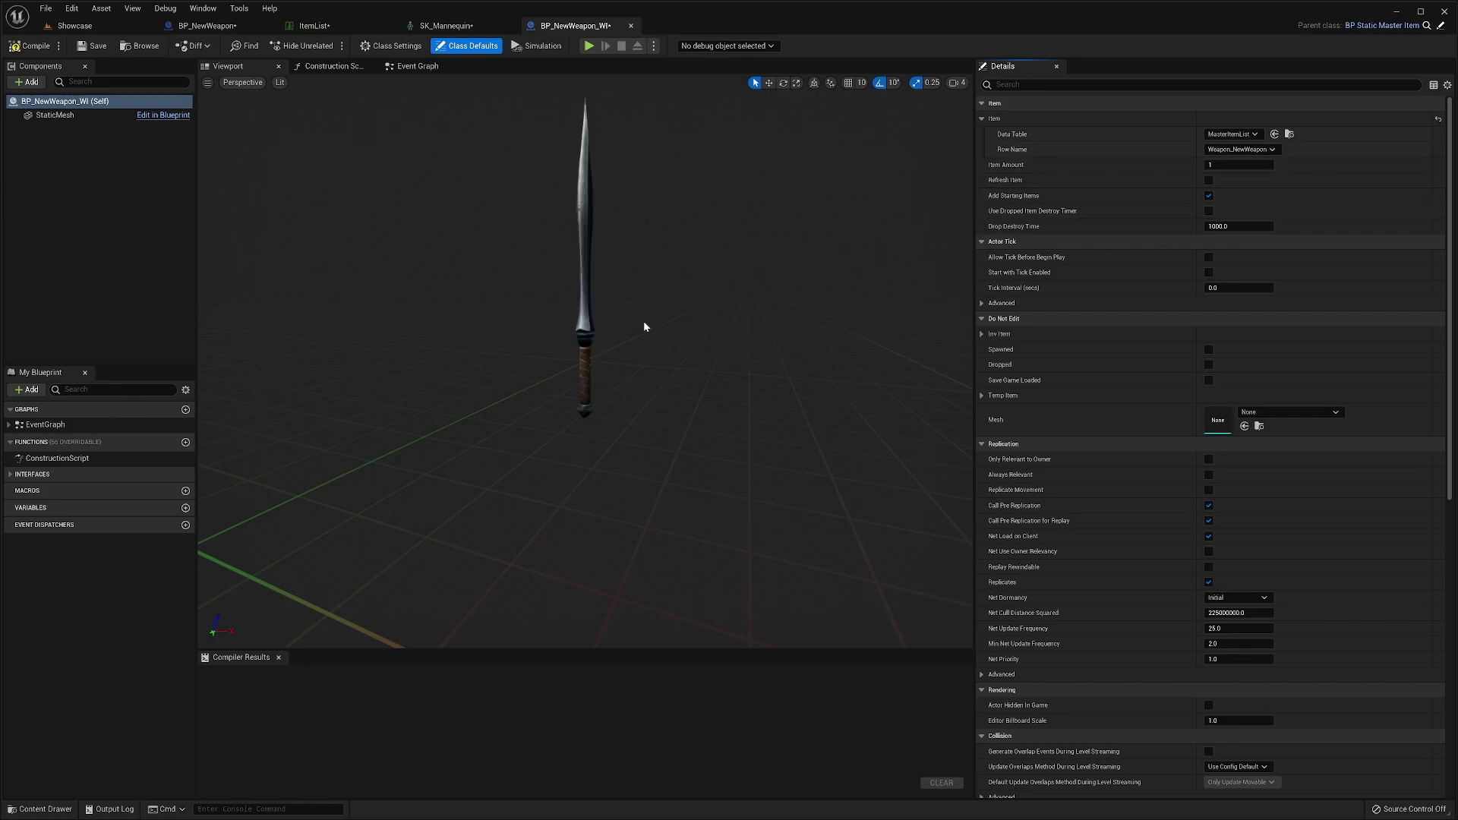
pyautogui.press('F7')
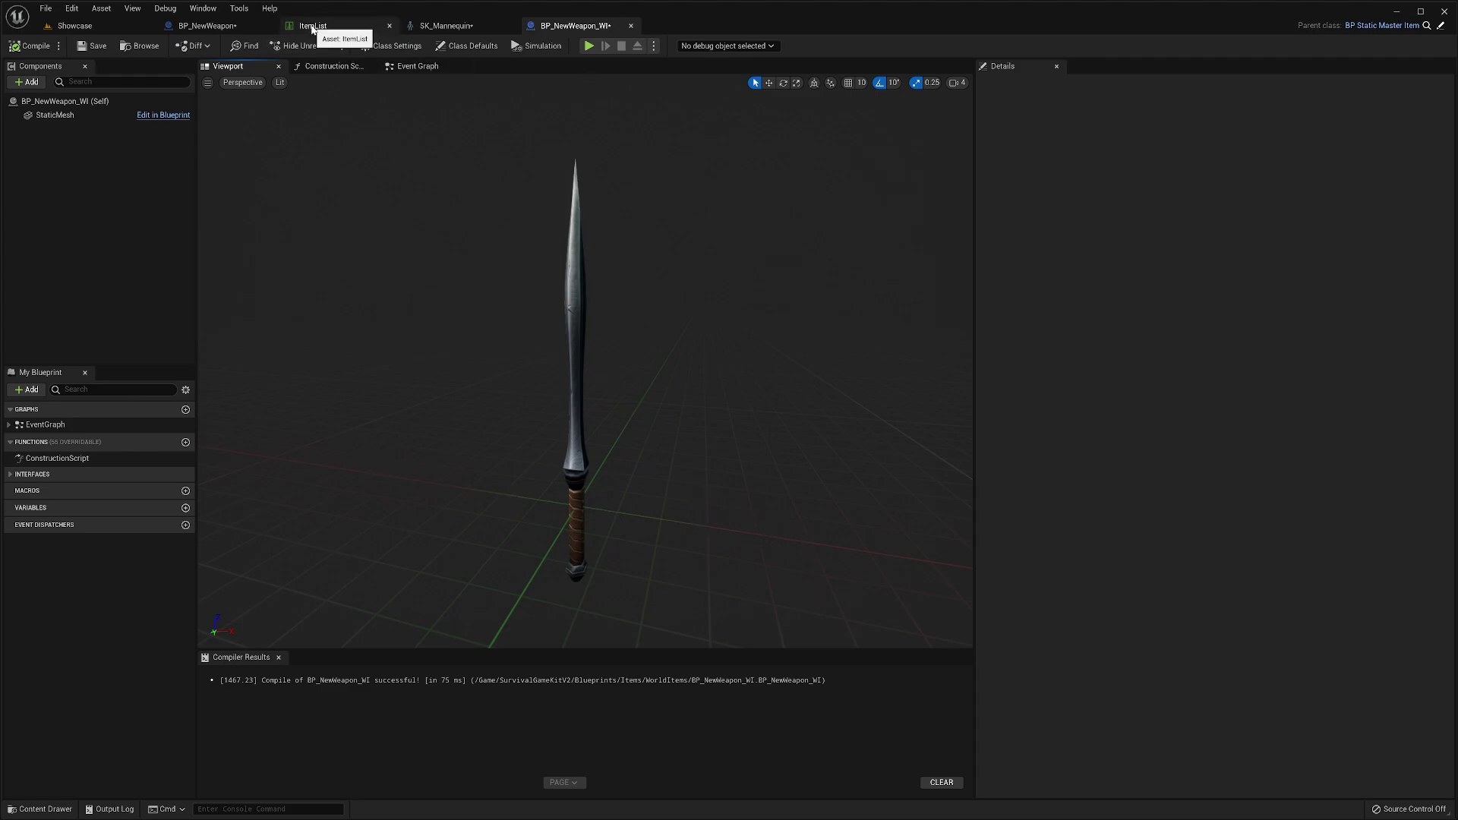
# - Set the Y rotation in the Item Offsets of the Weapon_NewWeapon row in ItemList to -90
pyautogui.click(313, 27)
pyautogui.click(111, 312)
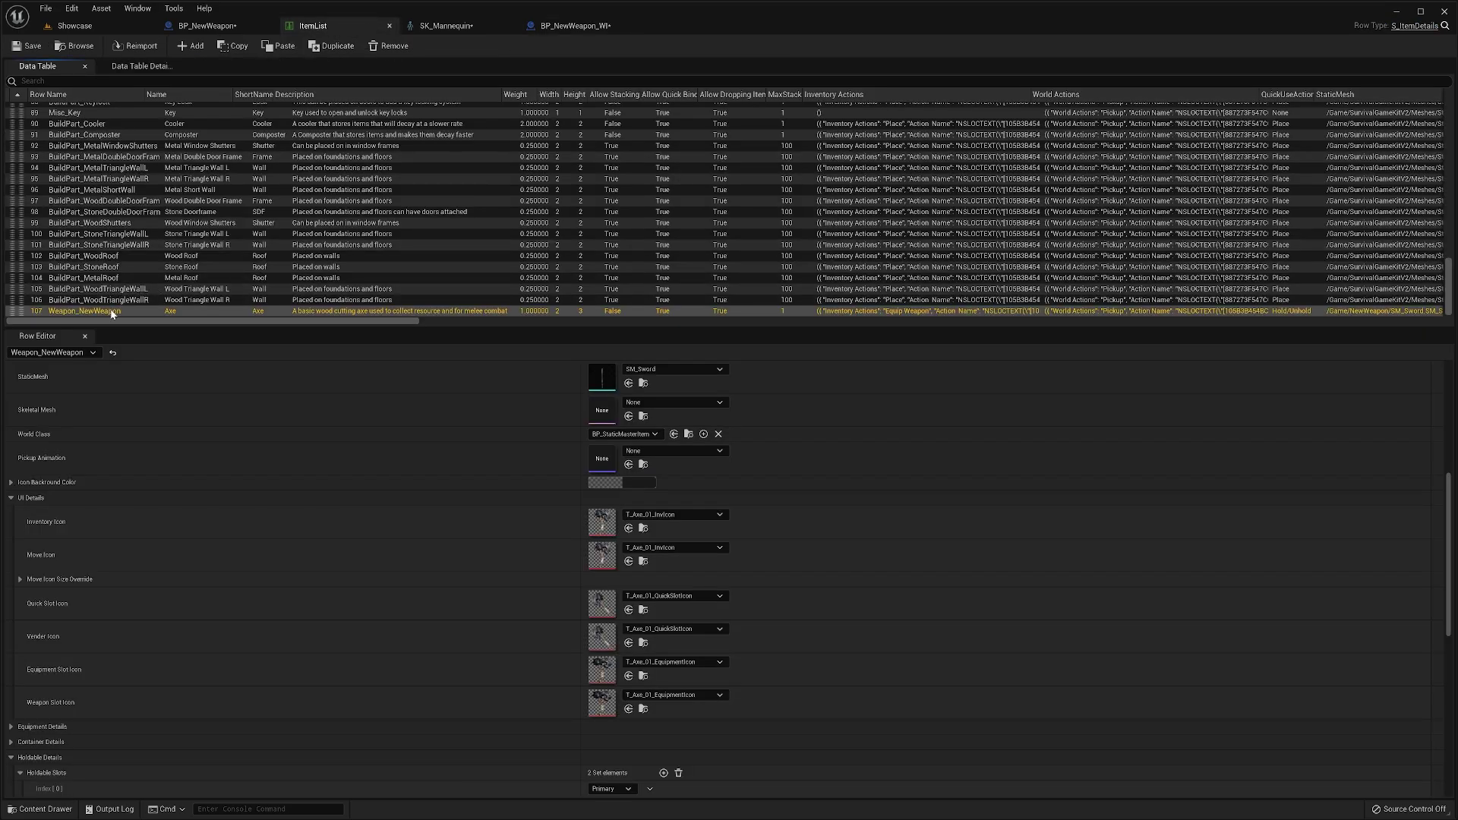
pyautogui.scroll(-10, 369, 425)
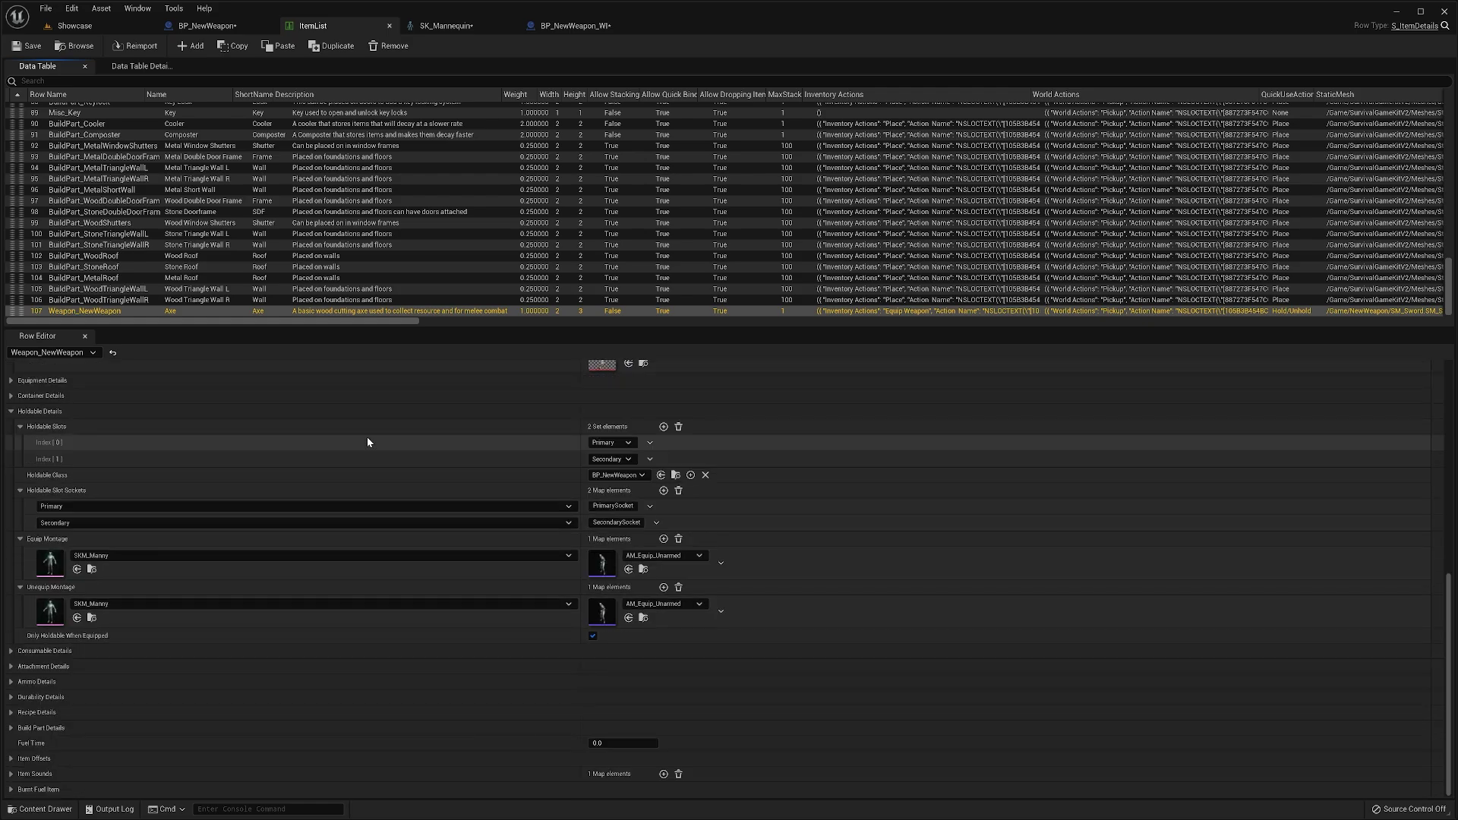
pyautogui.click(30, 758)
pyautogui.scroll(-2, 195, 752)
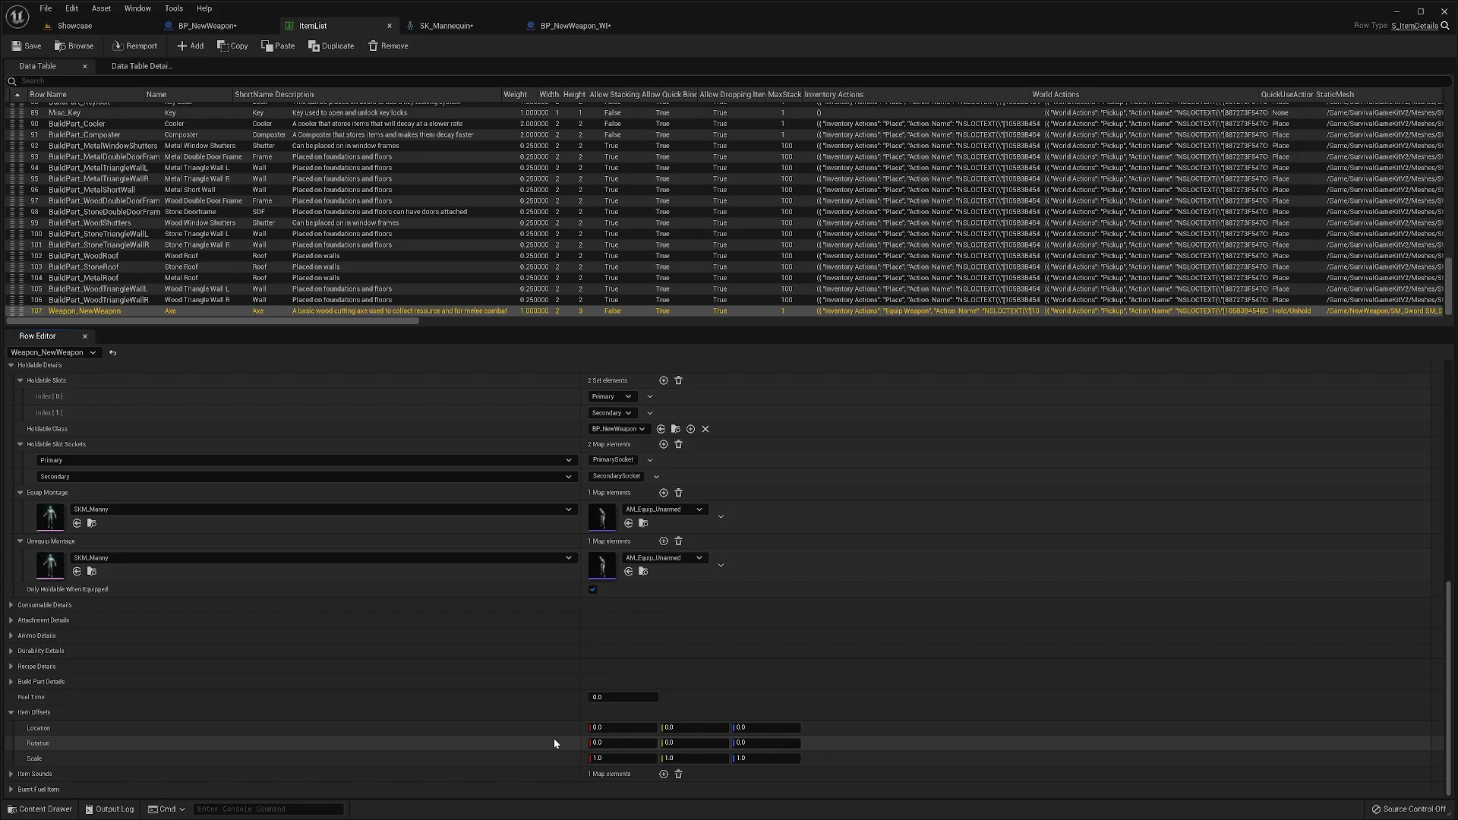
pyautogui.click(693, 744)
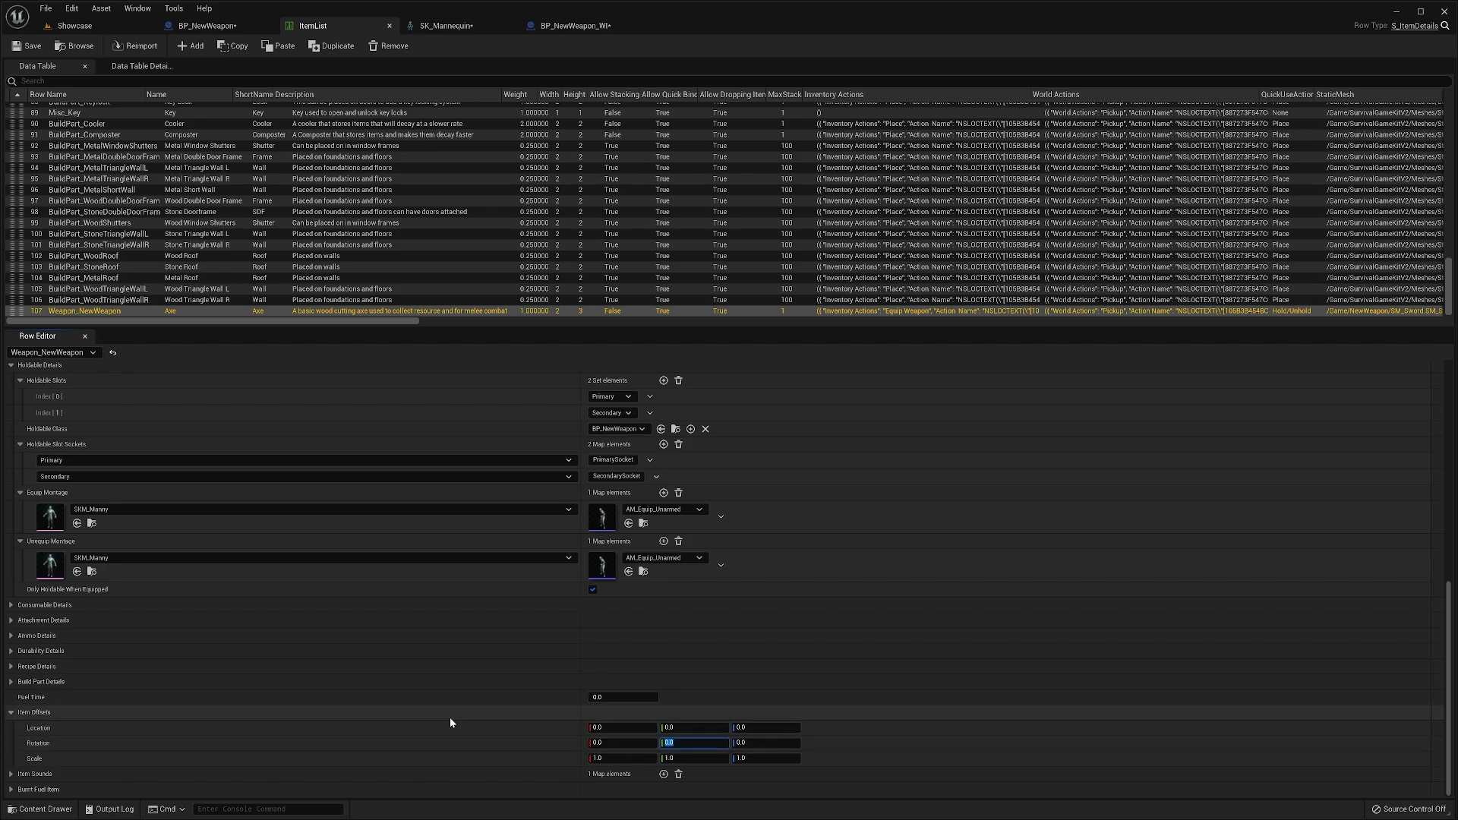
pyautogui.write('-90')
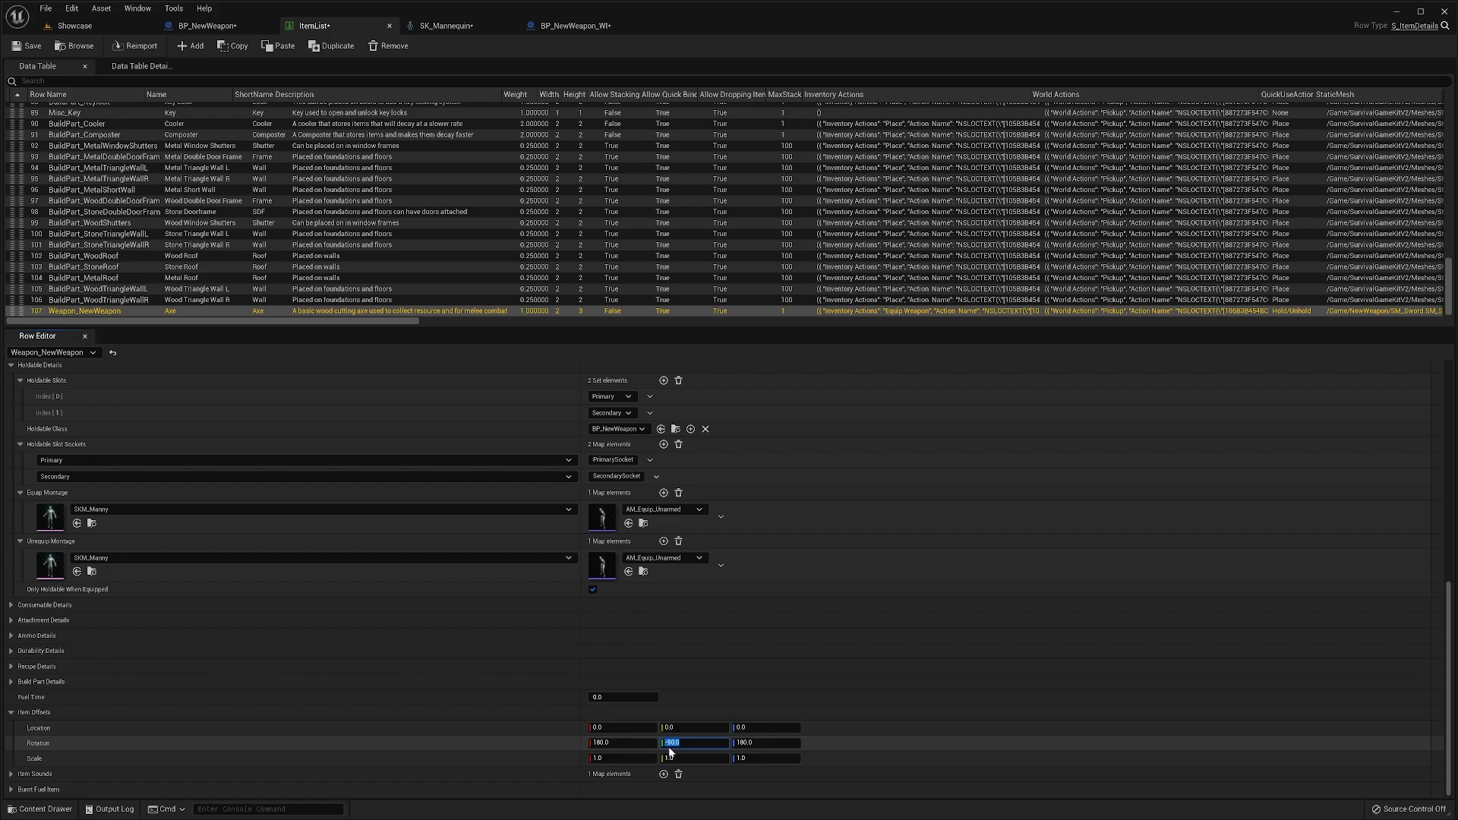
pyautogui.press('Return')
# - Place BP_NewWeapon_WI in the Showcase level and focus the view on it
pyautogui.click(94, 27)
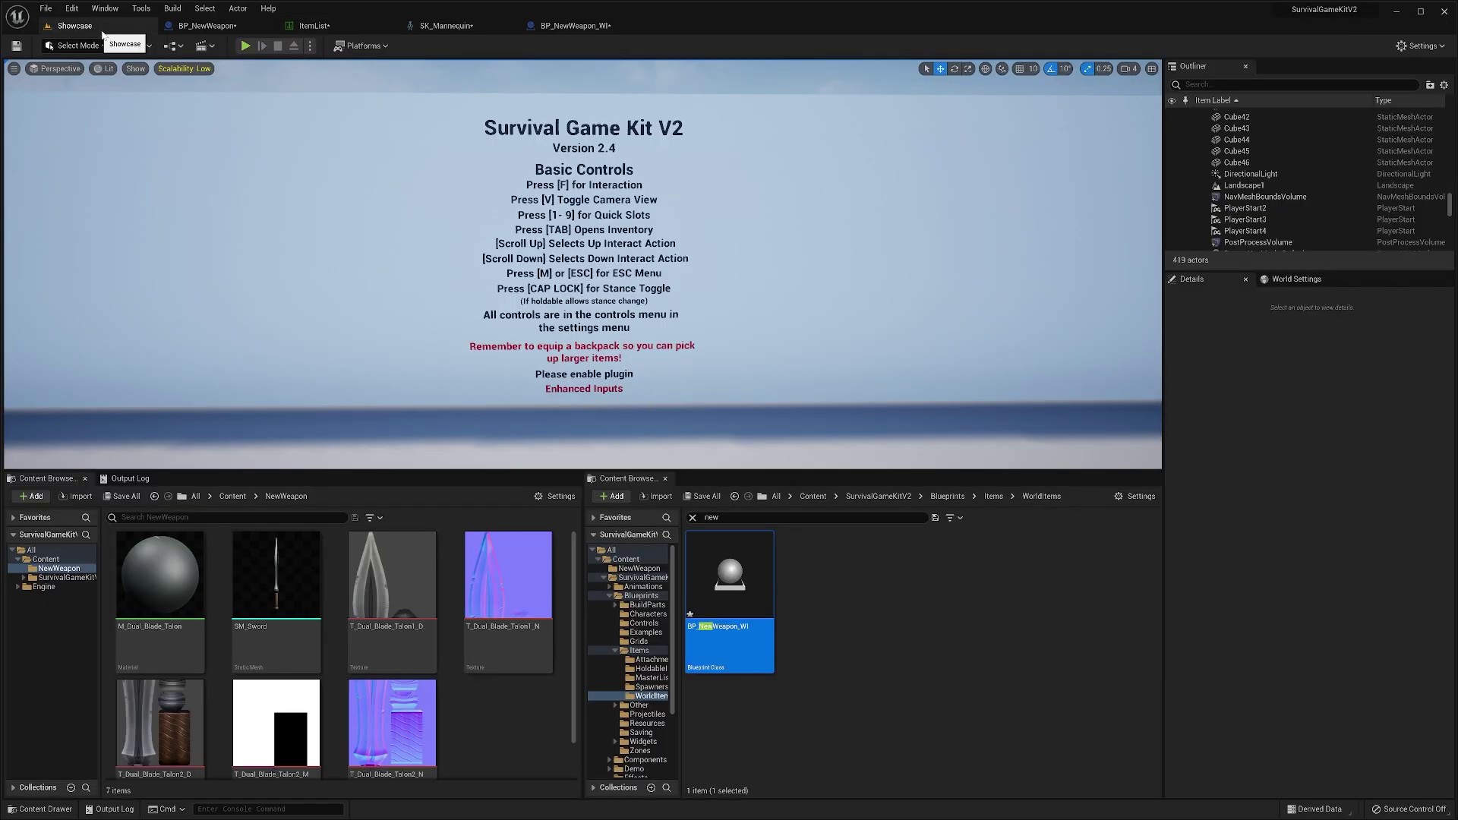
pyautogui.moveTo(734, 602); pyautogui.dragTo(575, 306)
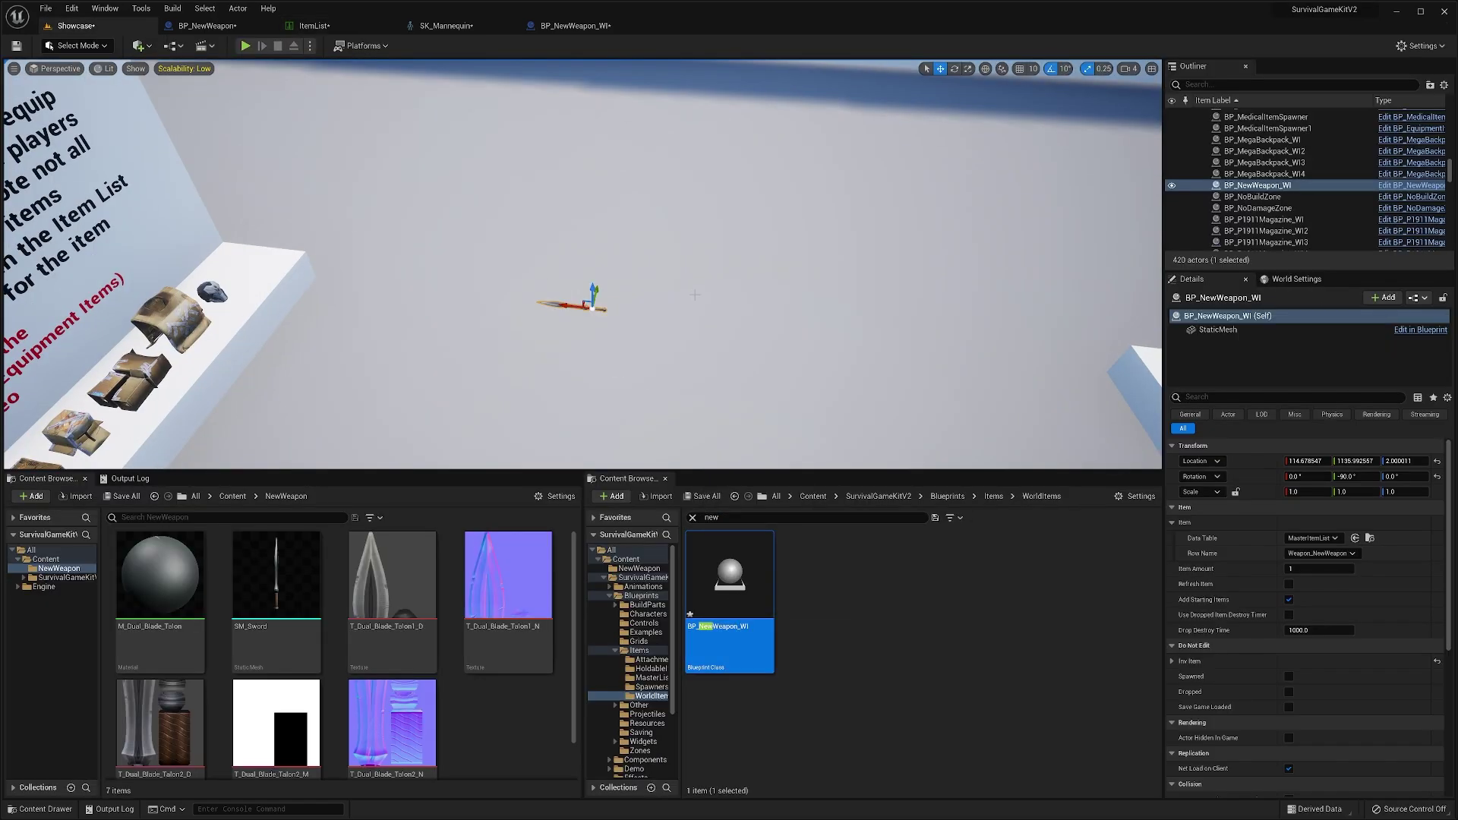
pyautogui.press('f')
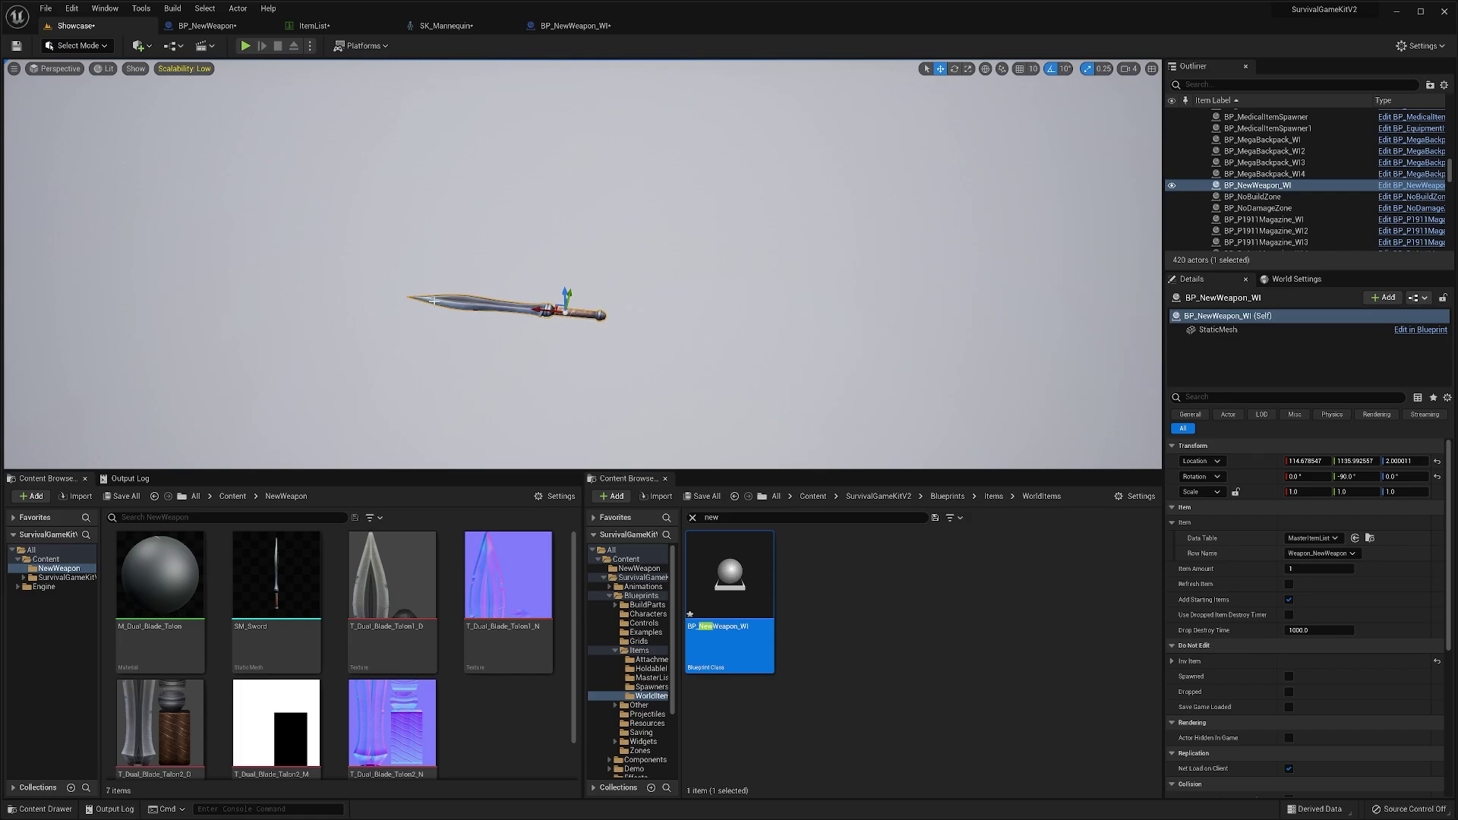
# - Reopen BP_NewWeapon_WI in the full blueprint editor, inspect the sword's orientation in its viewport, and return to the Showcase level
pyautogui.doubleClick(729, 577)
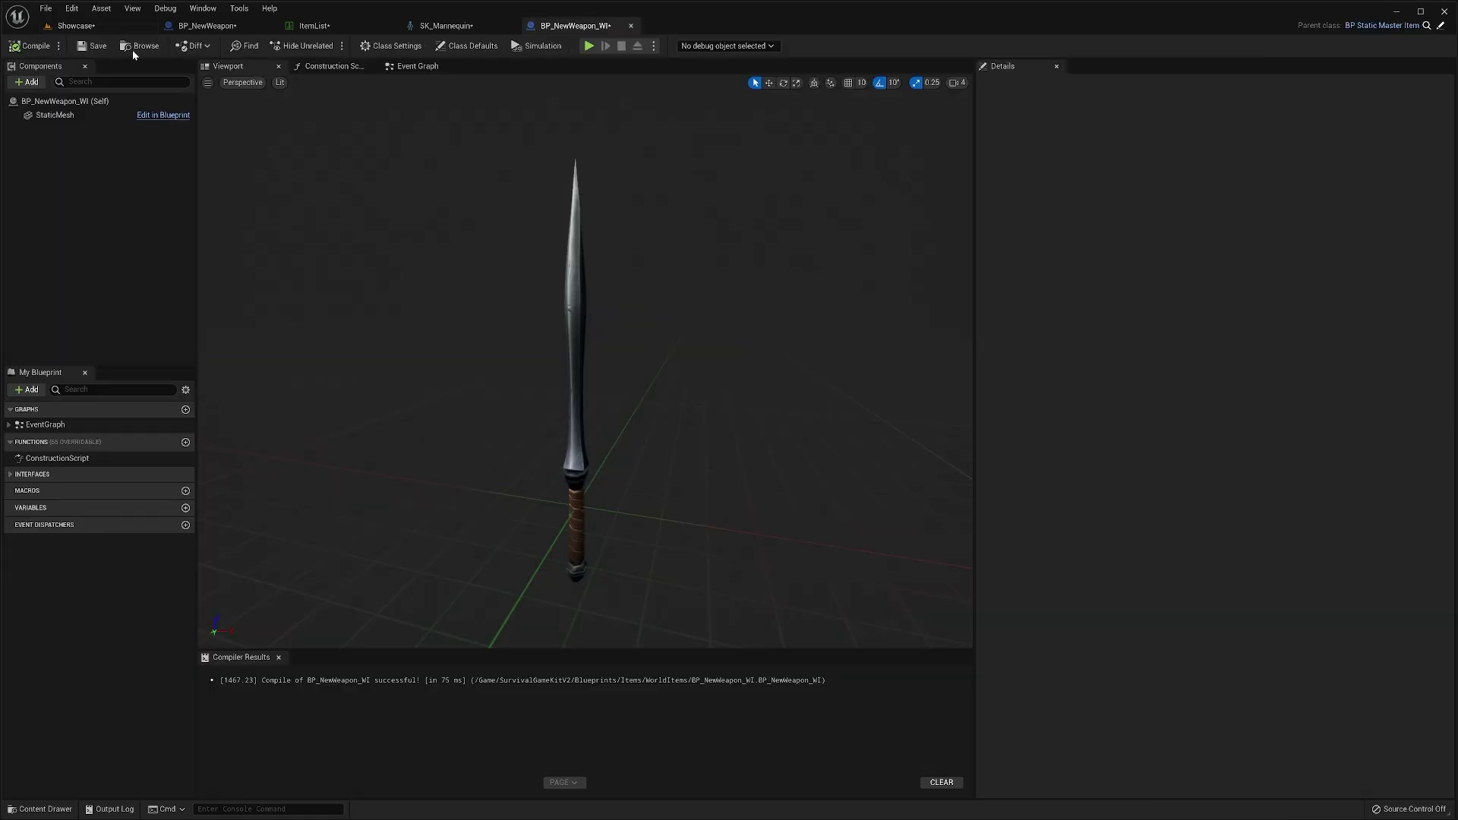
pyautogui.click(630, 25)
pyautogui.click(76, 25)
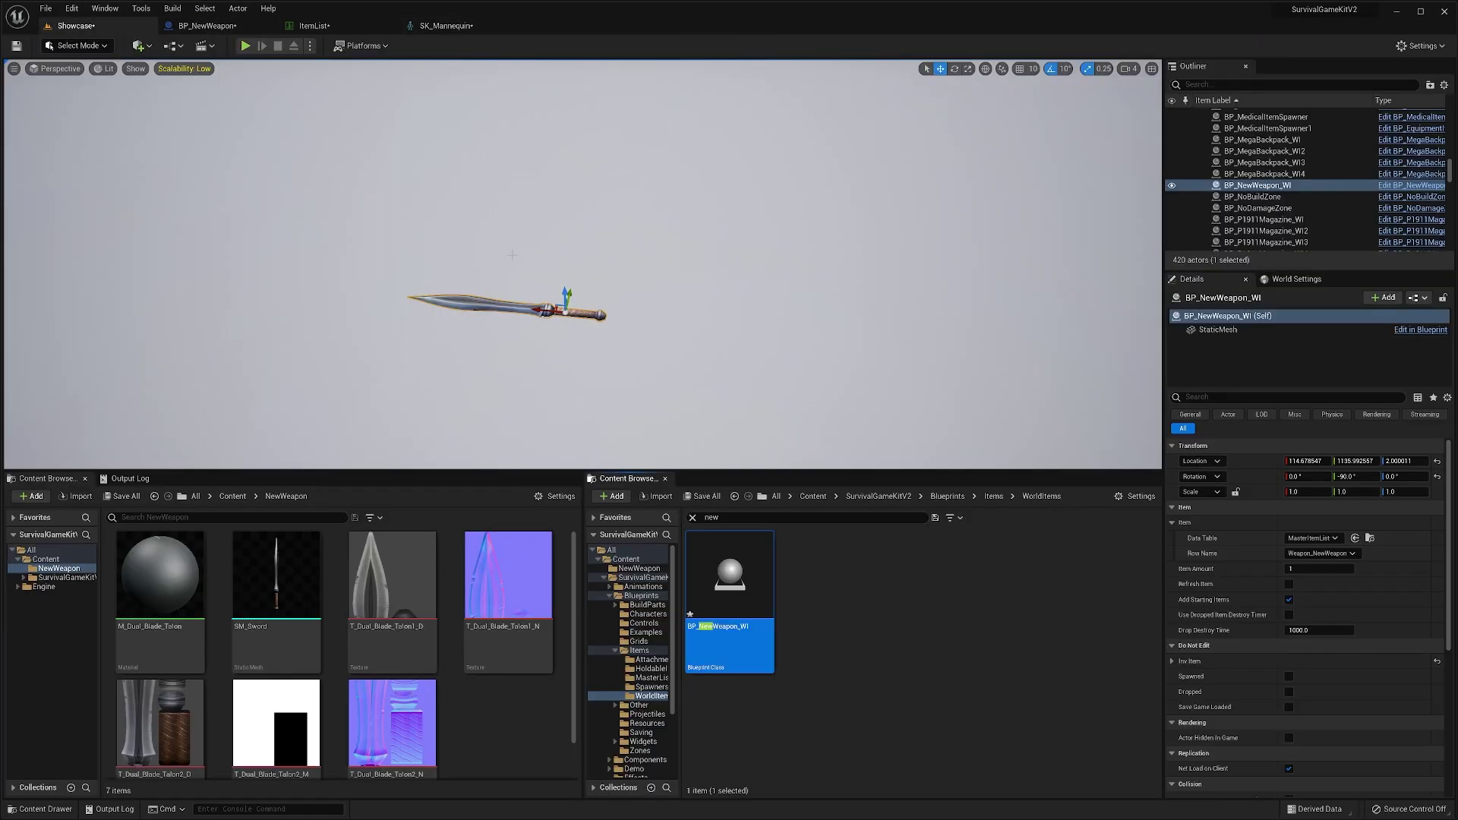
pyautogui.doubleClick(713, 581)
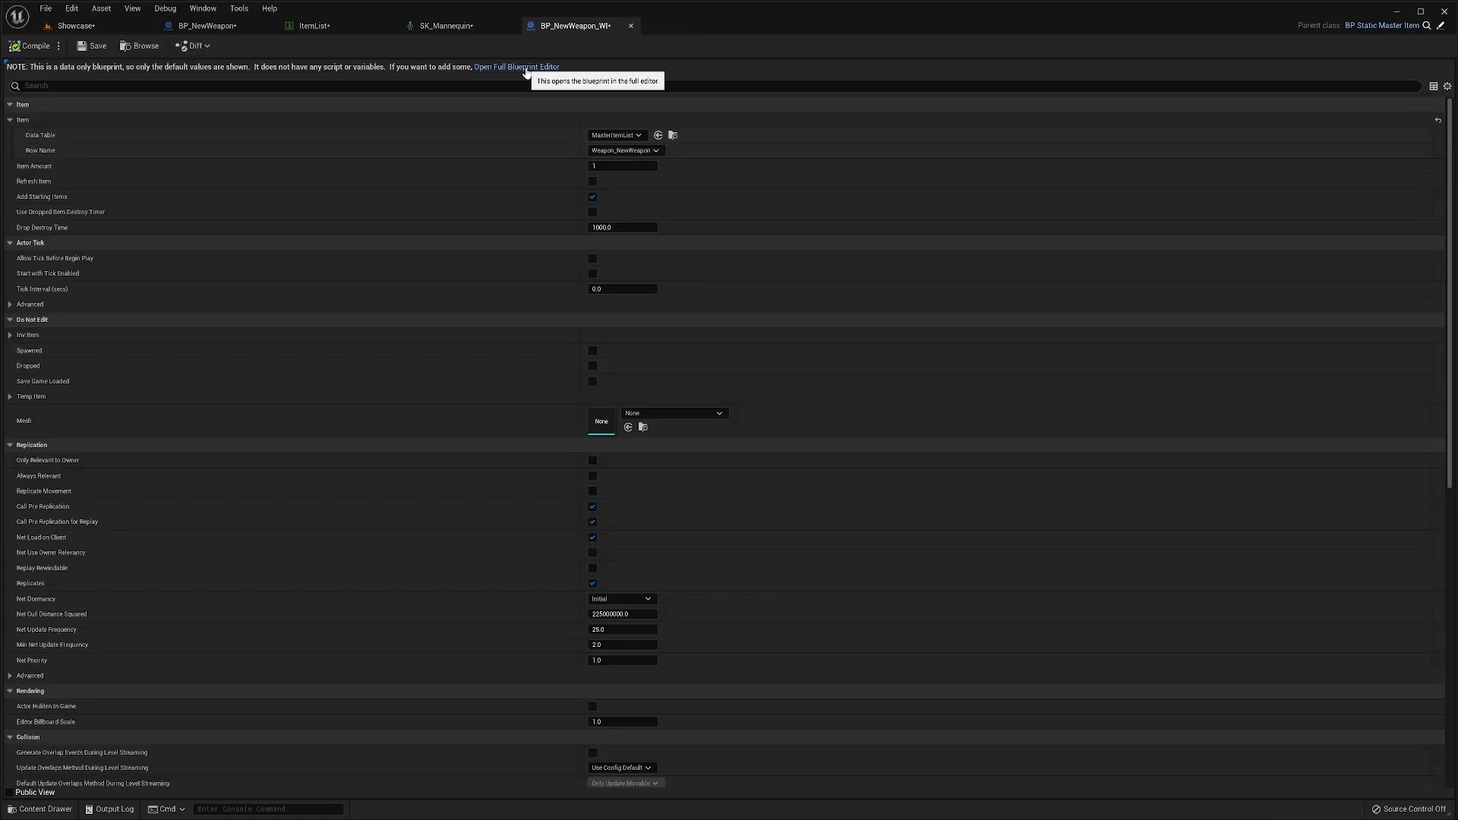
pyautogui.click(504, 67)
pyautogui.click(237, 69)
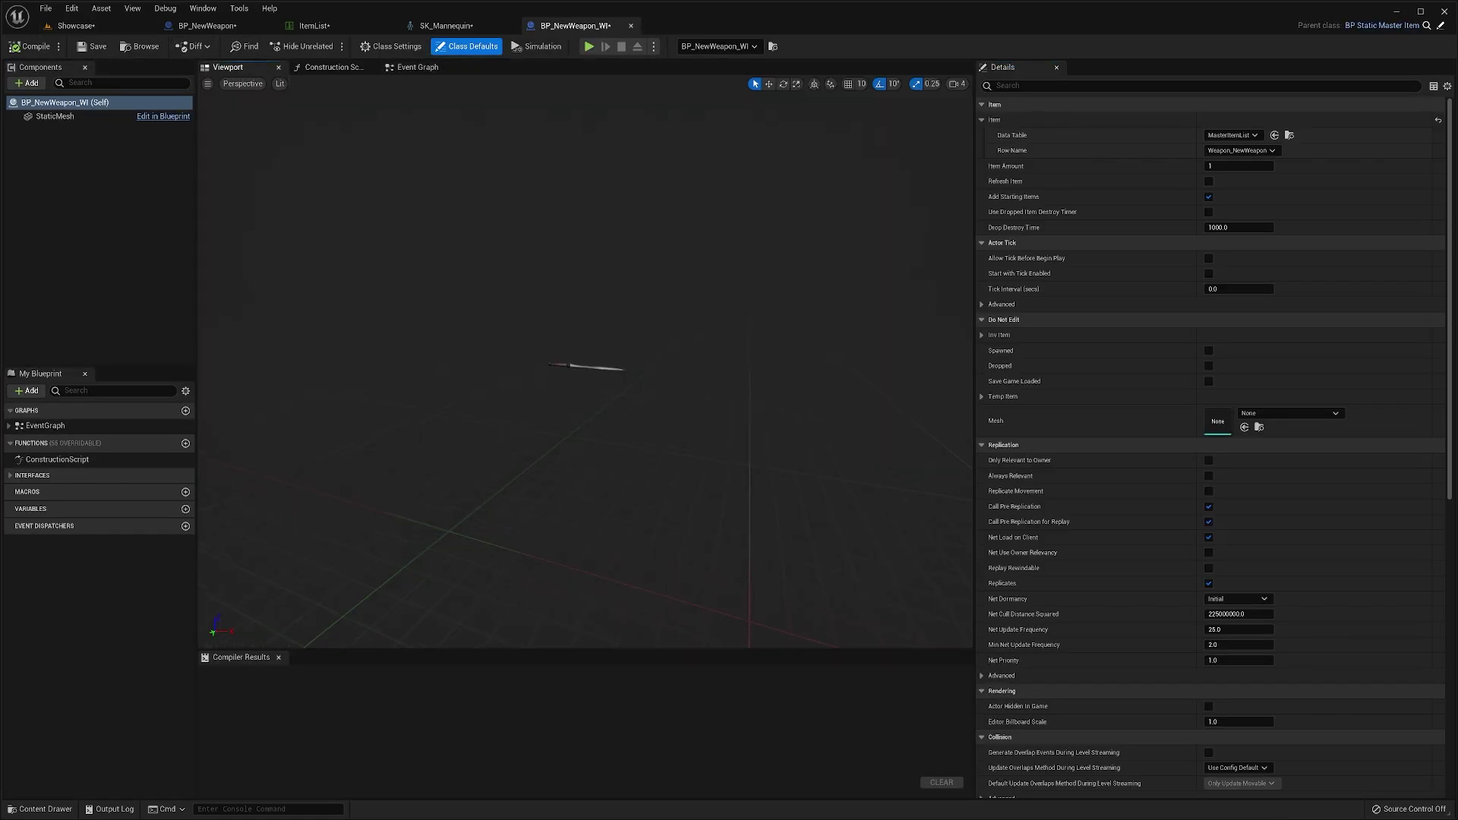
pyautogui.scroll(2, 611, 344)
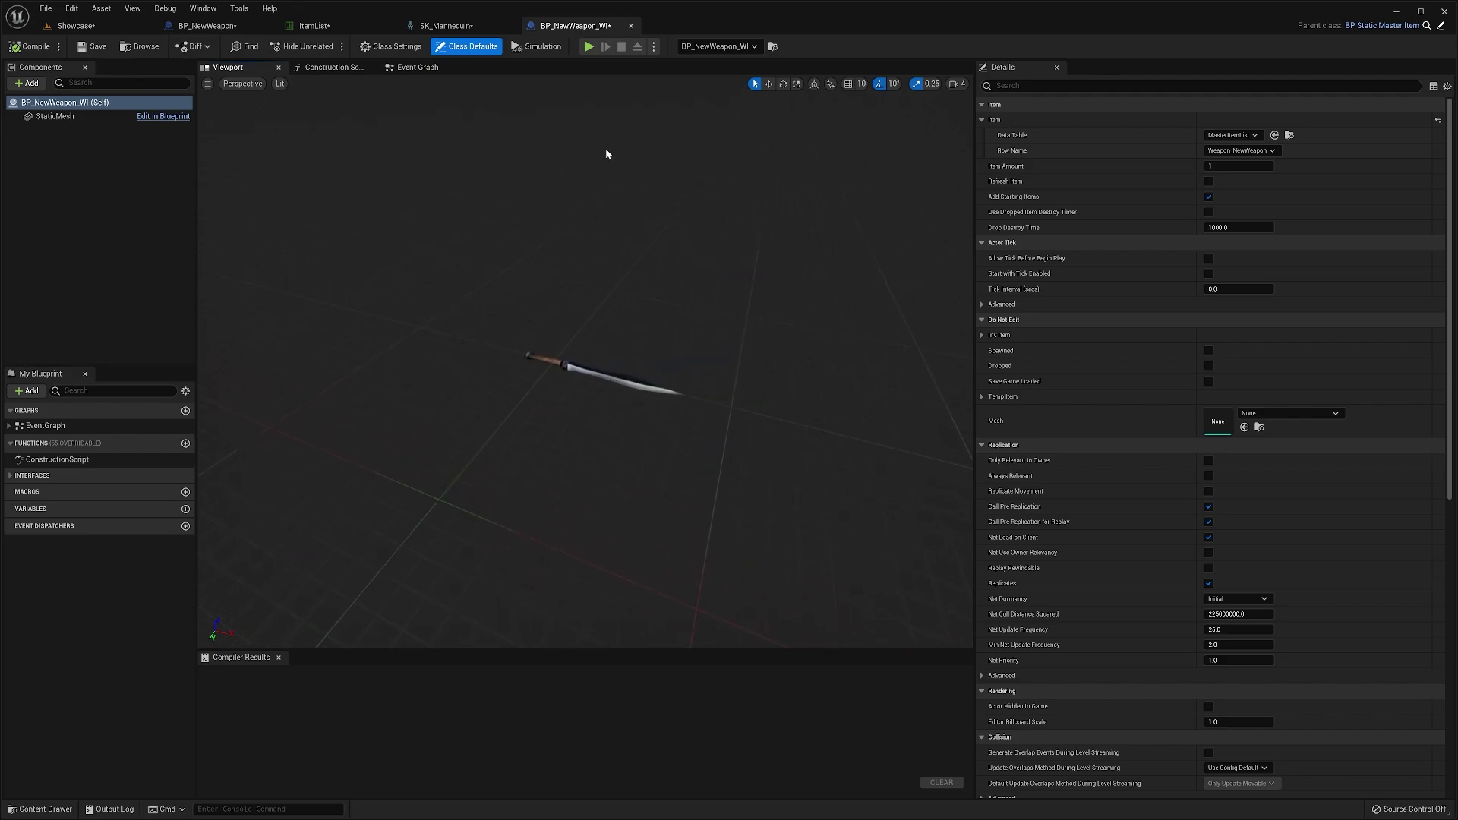
pyautogui.scroll(6, 504, 363)
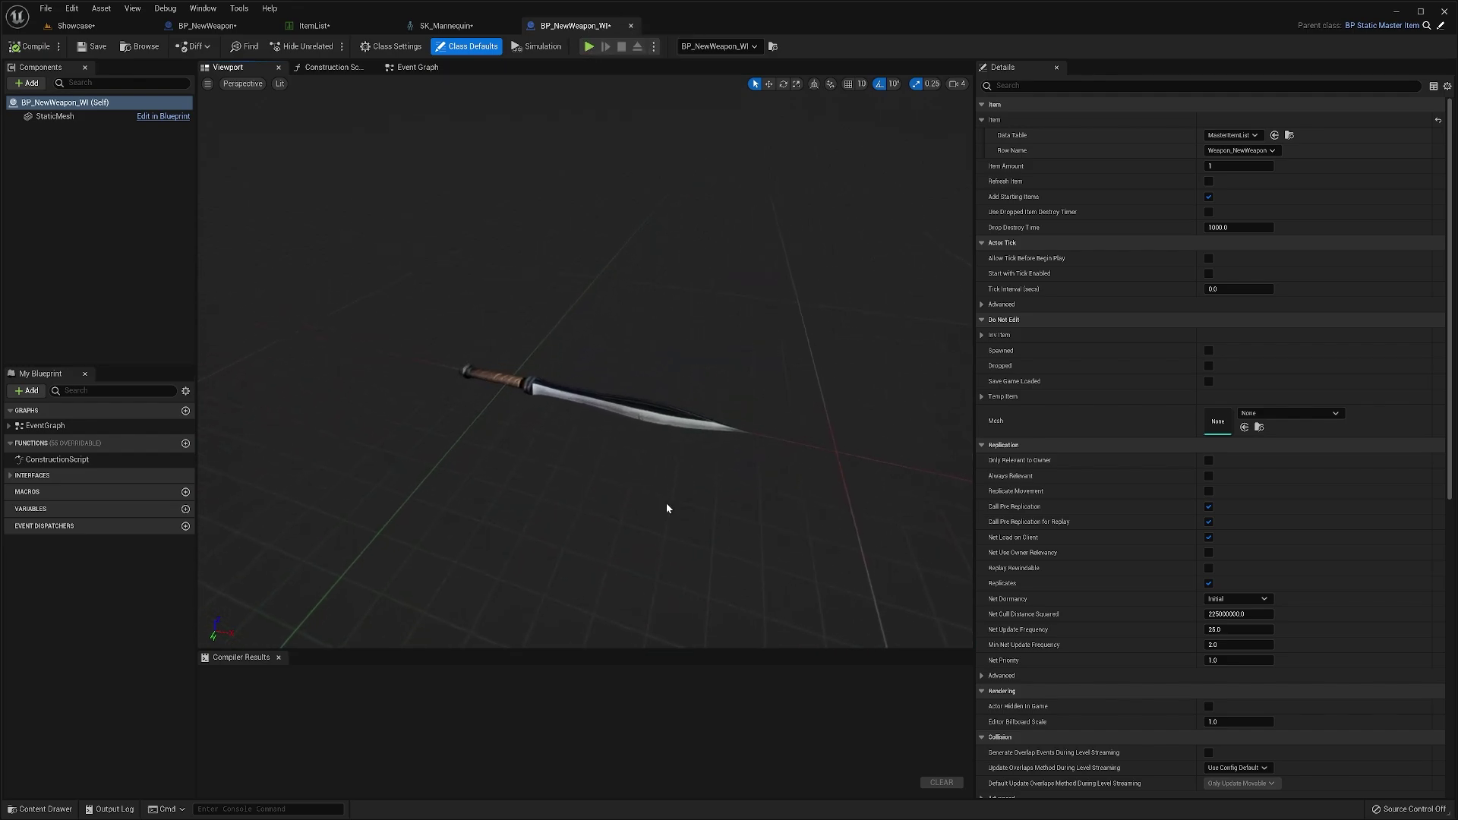
pyautogui.click(76, 26)
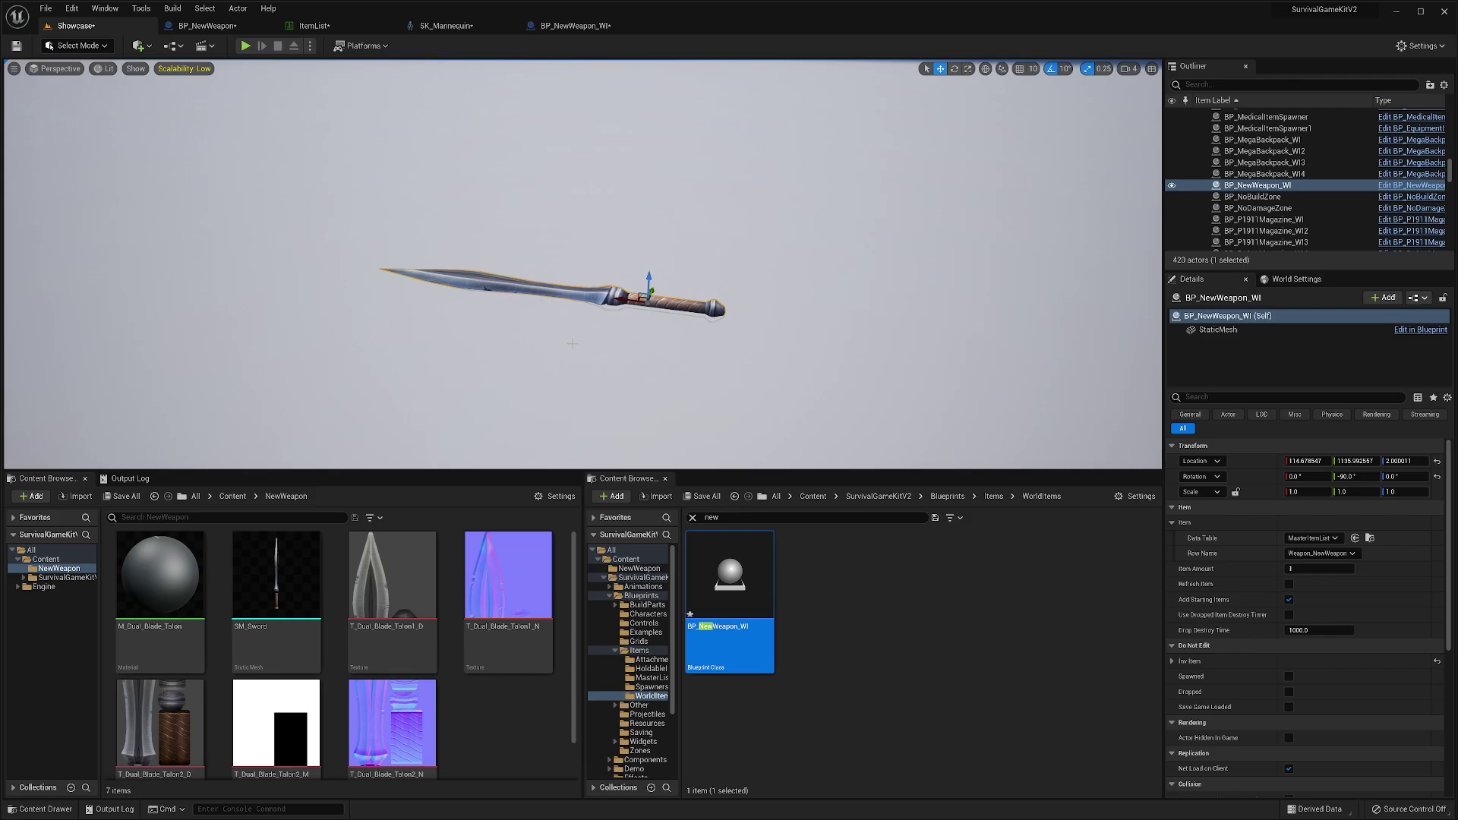
# - Set the Z location in the Item Offsets of the Weapon_NewWeapon row in ItemList to 3
pyautogui.click(313, 25)
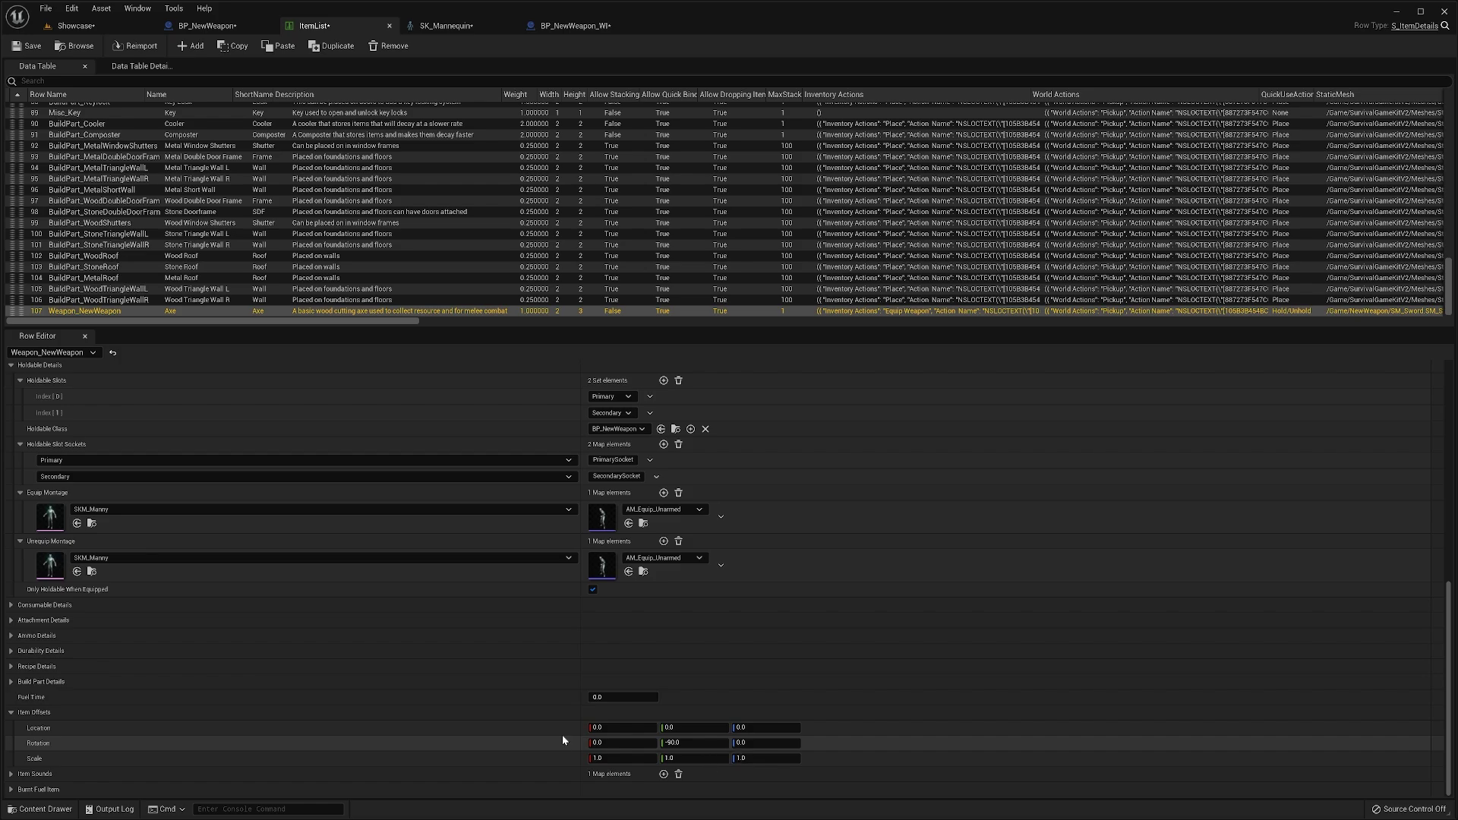
pyautogui.click(769, 728)
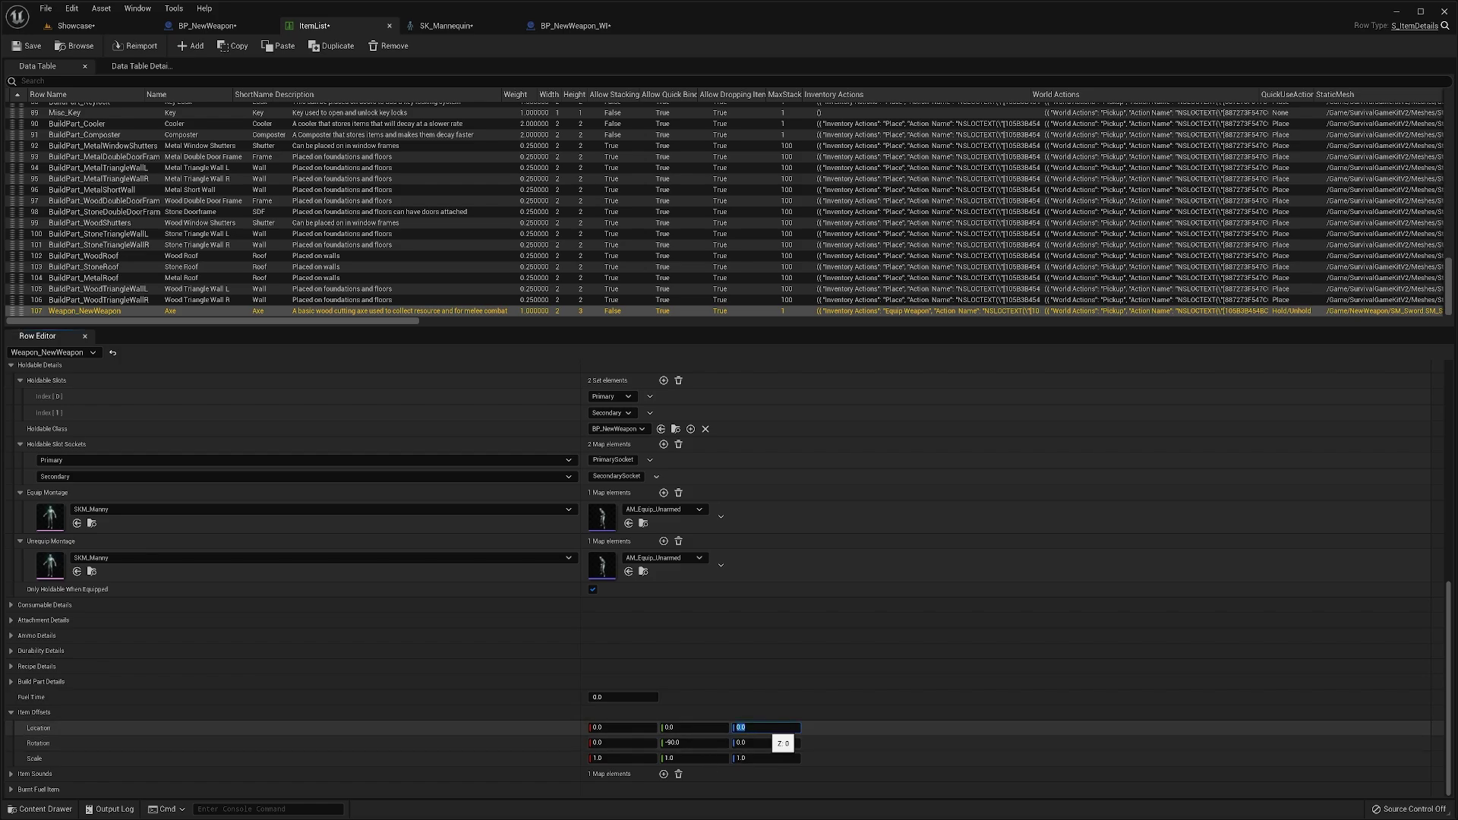
pyautogui.click(73, 25)
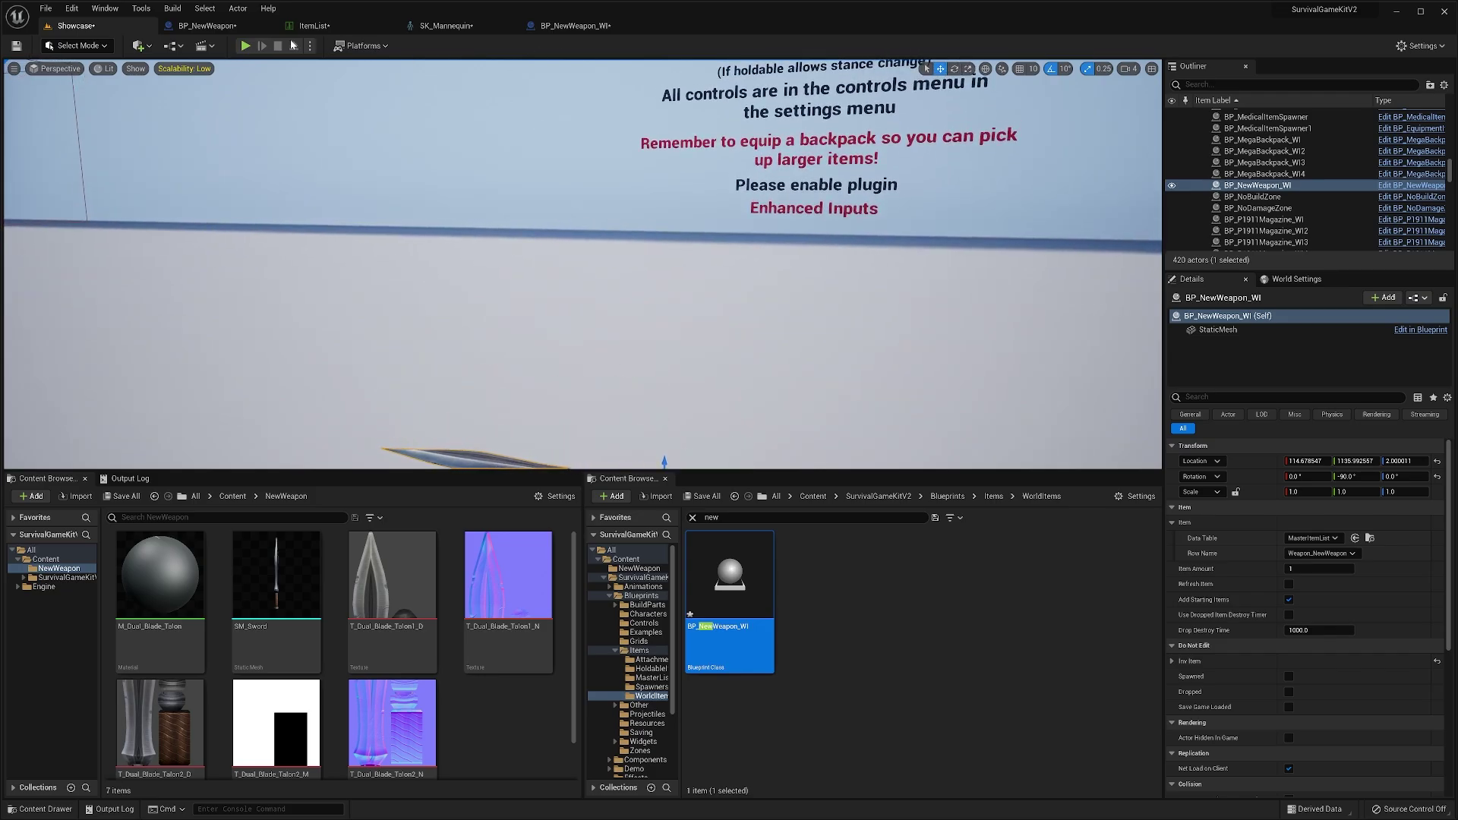
pyautogui.click(316, 27)
pyautogui.click(774, 729)
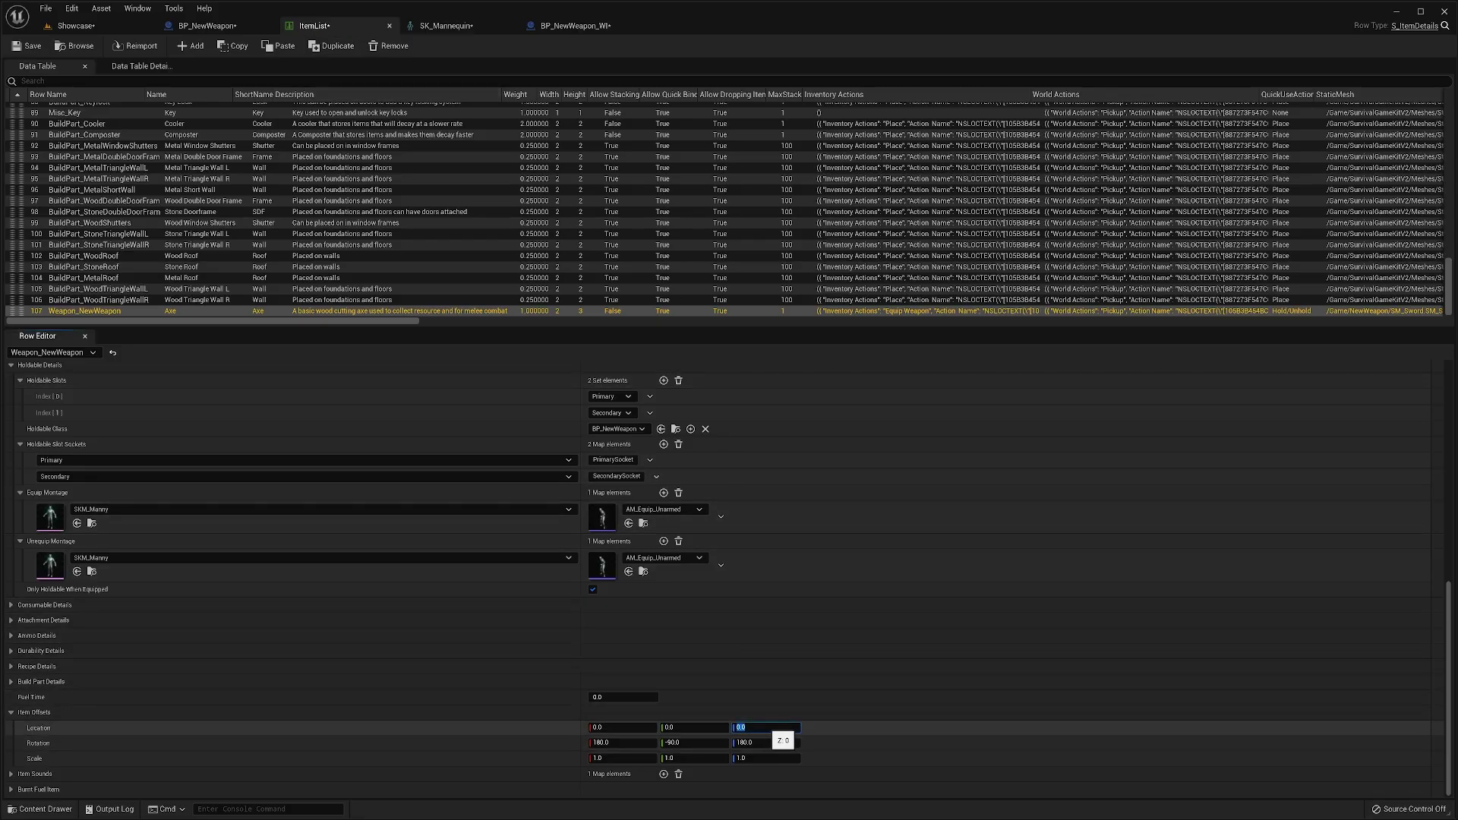
pyautogui.write('3')
pyautogui.press('Return')
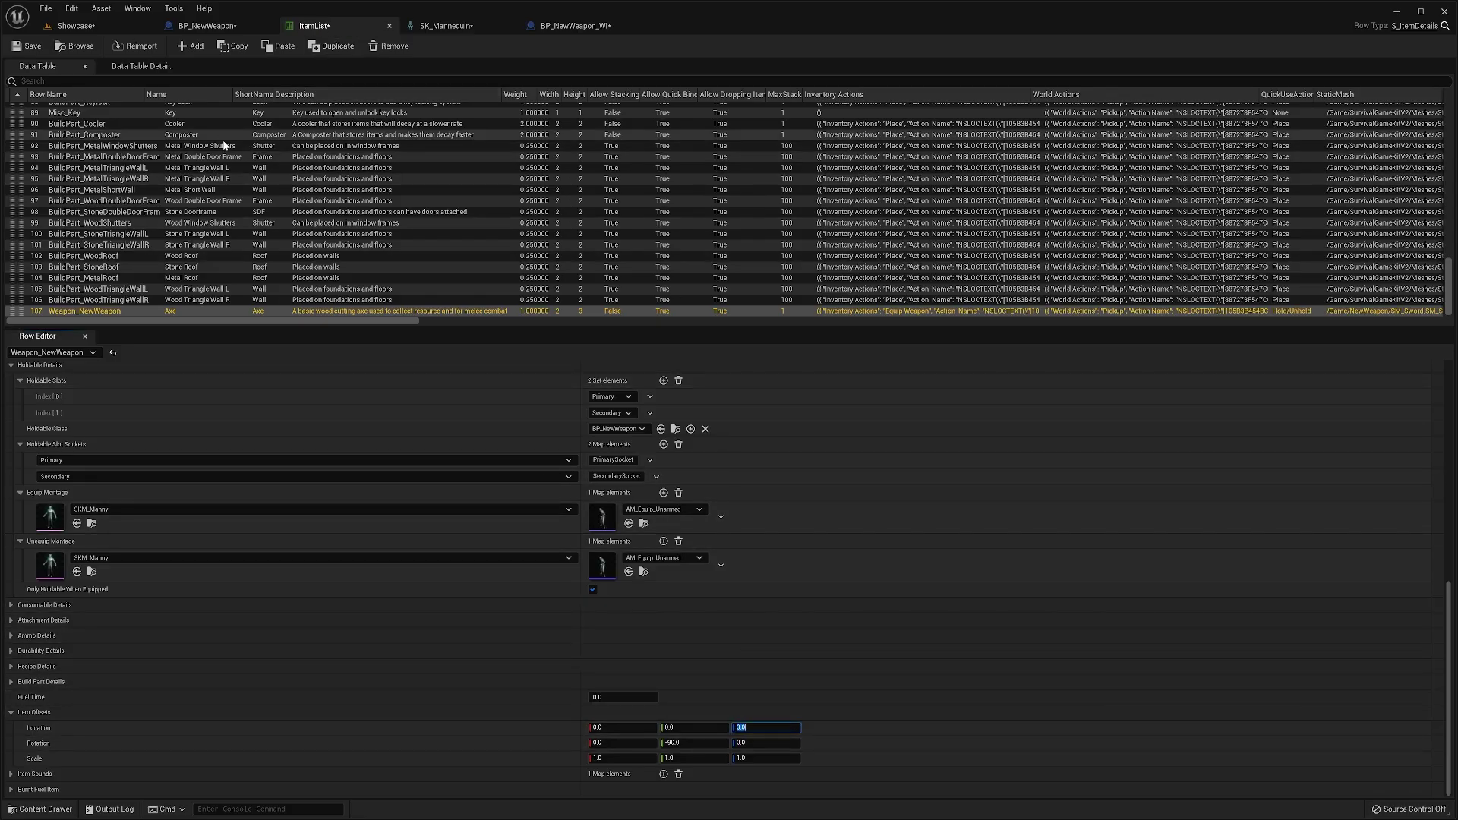
# - Delete the placed sword from the Showcase level and place a fresh BP_NewWeapon_WI on the floor
pyautogui.click(76, 26)
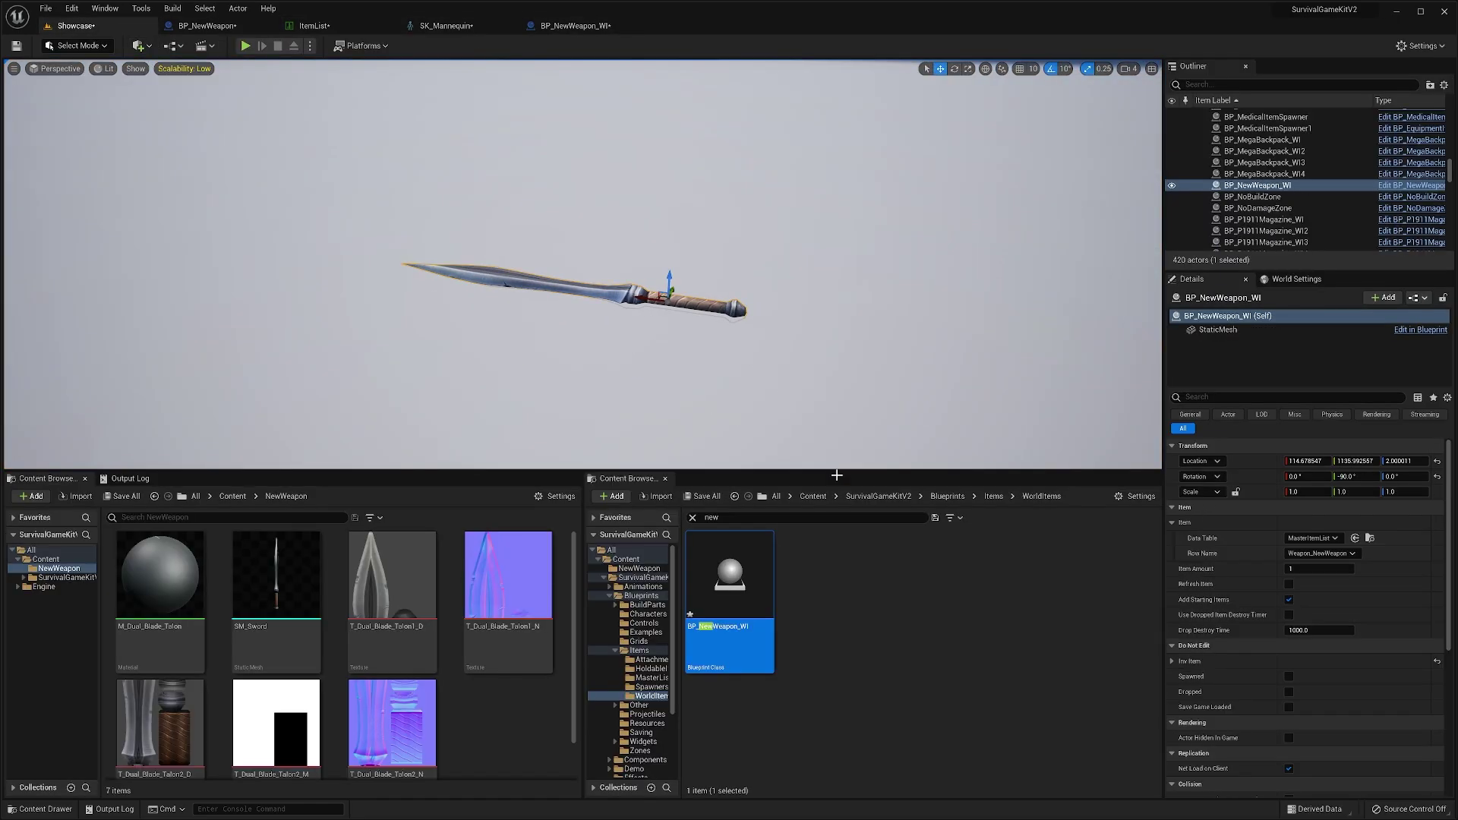
pyautogui.press('Delete')
pyautogui.moveTo(741, 538); pyautogui.dragTo(708, 346)
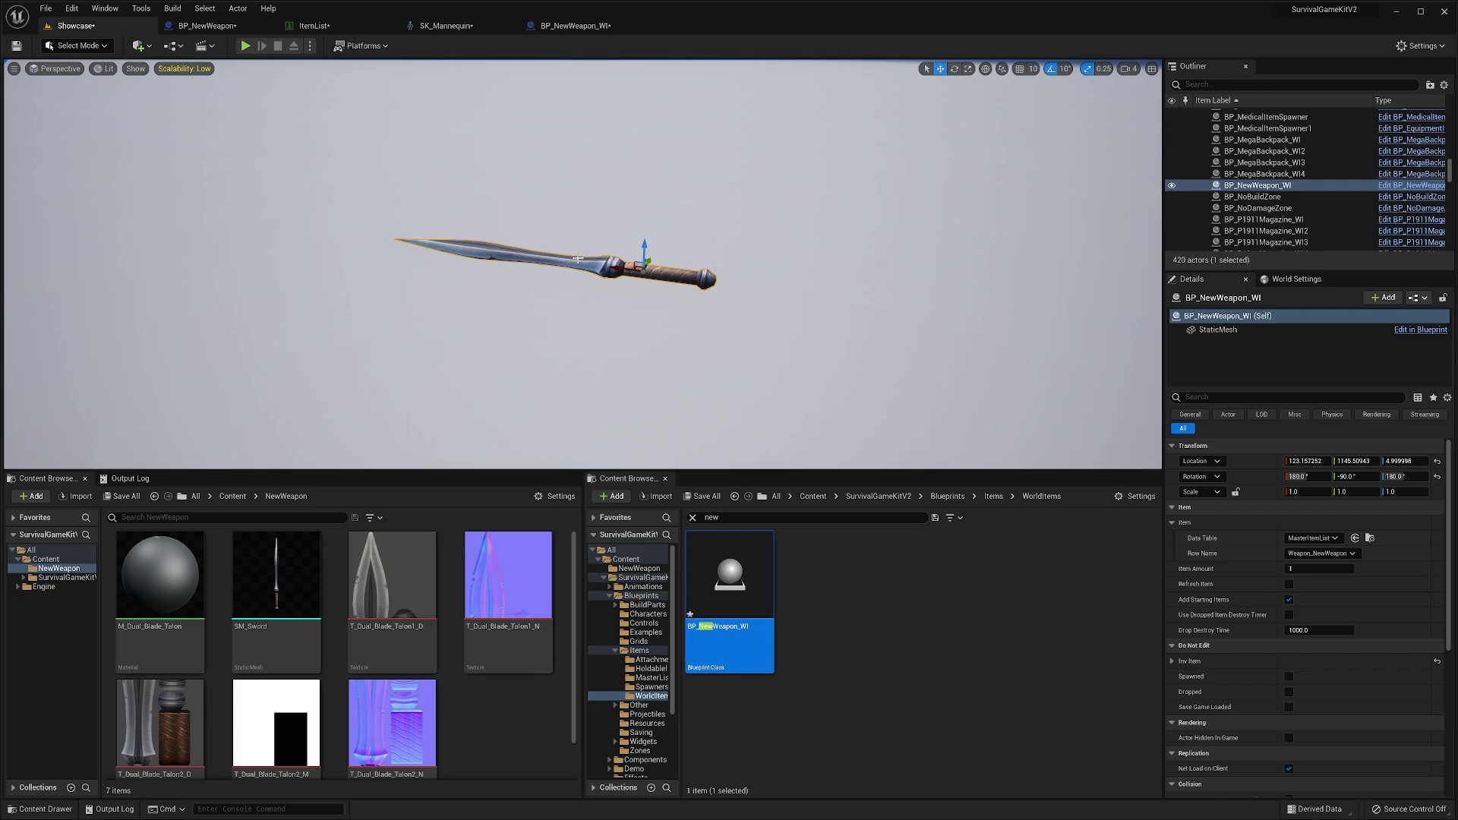
pyautogui.moveTo(712, 312); pyautogui.dragTo(611, 365, button='right')
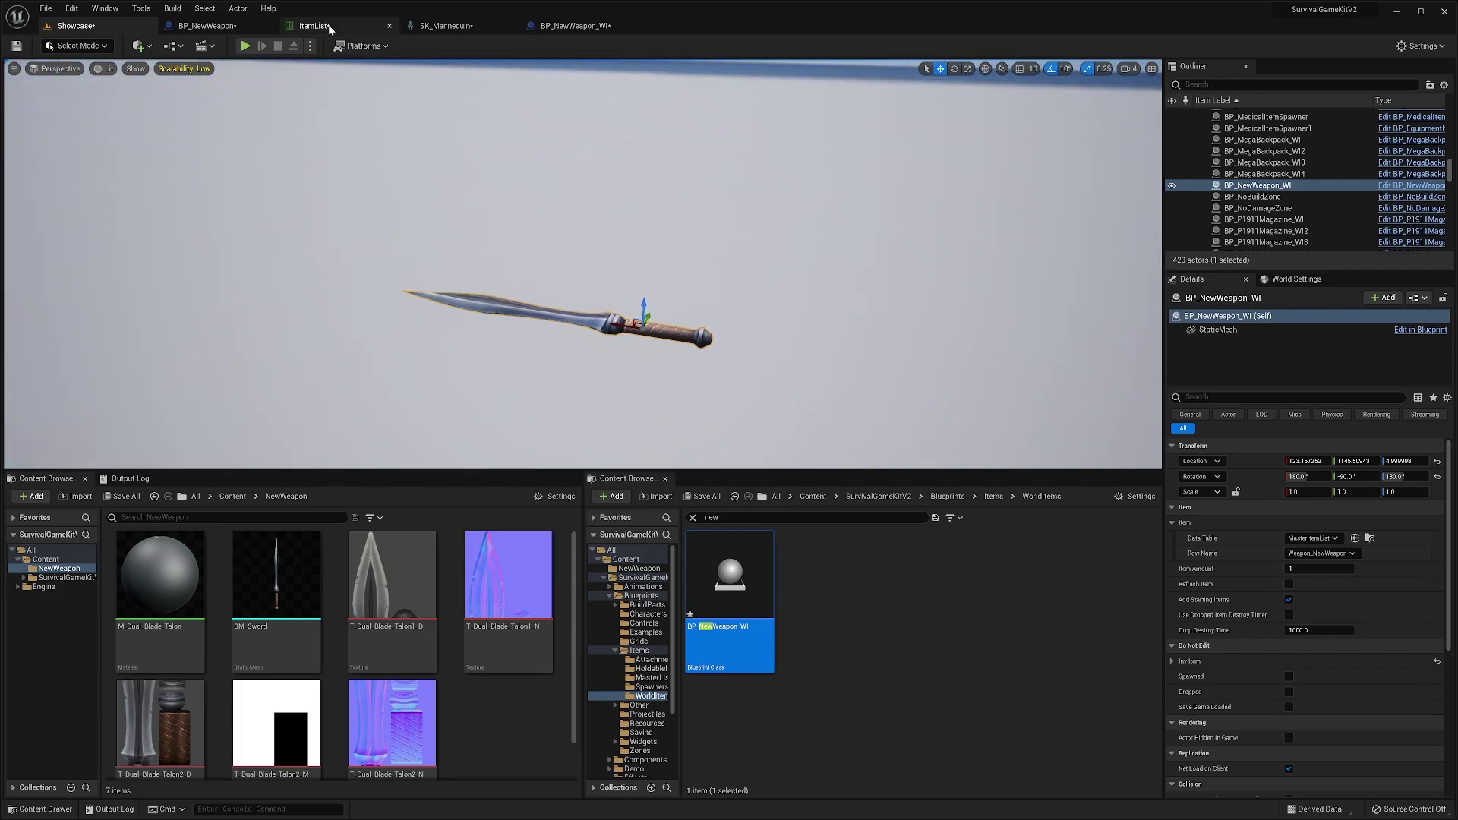
# - Play-test the Showcase level, walk the character up to the sword to check its interaction prompt, and stop the session
pyautogui.doubleClick(276, 577)
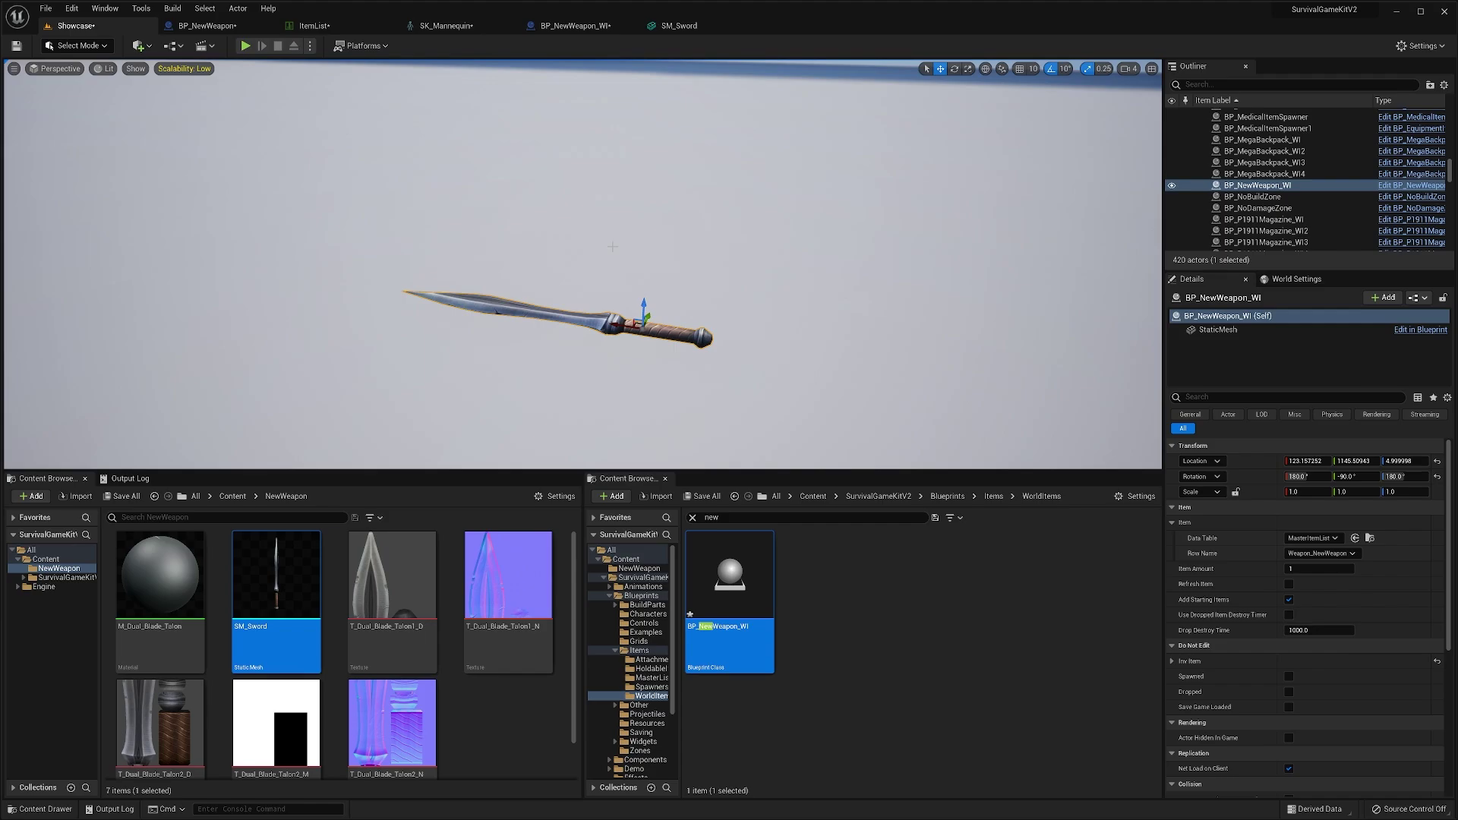
pyautogui.click(245, 46)
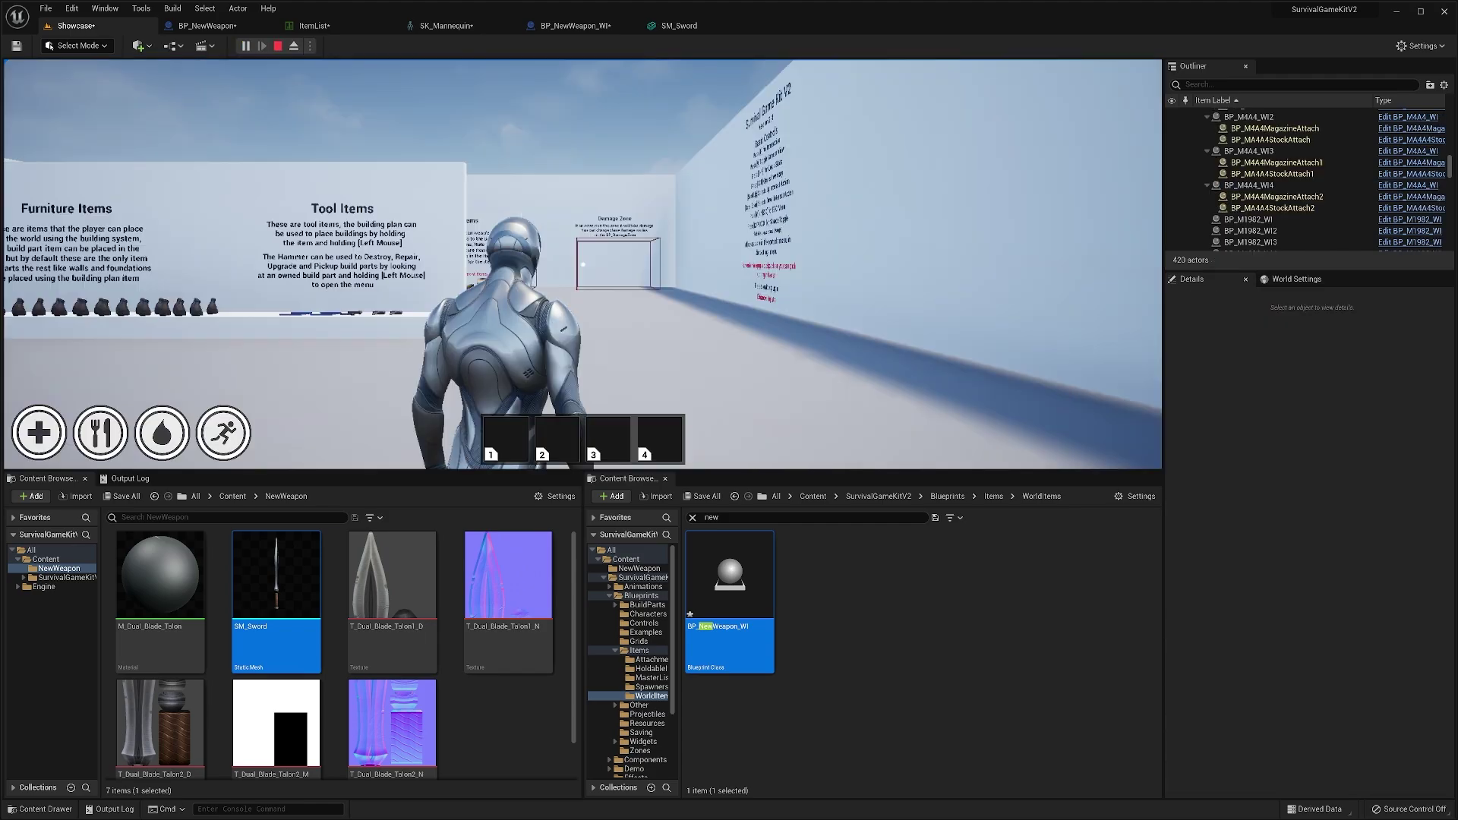
pyautogui.press('w')
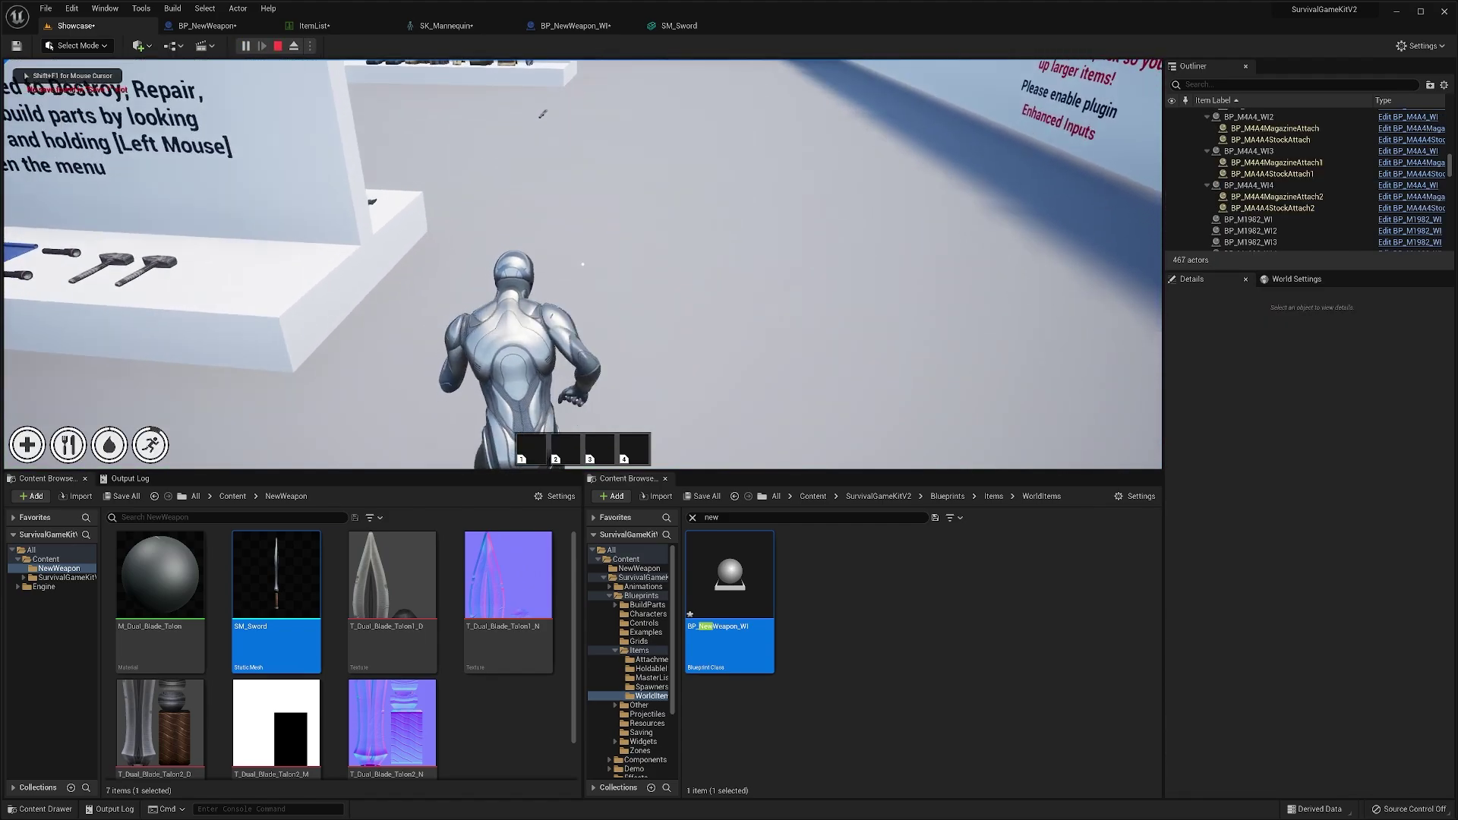
pyautogui.press('w')
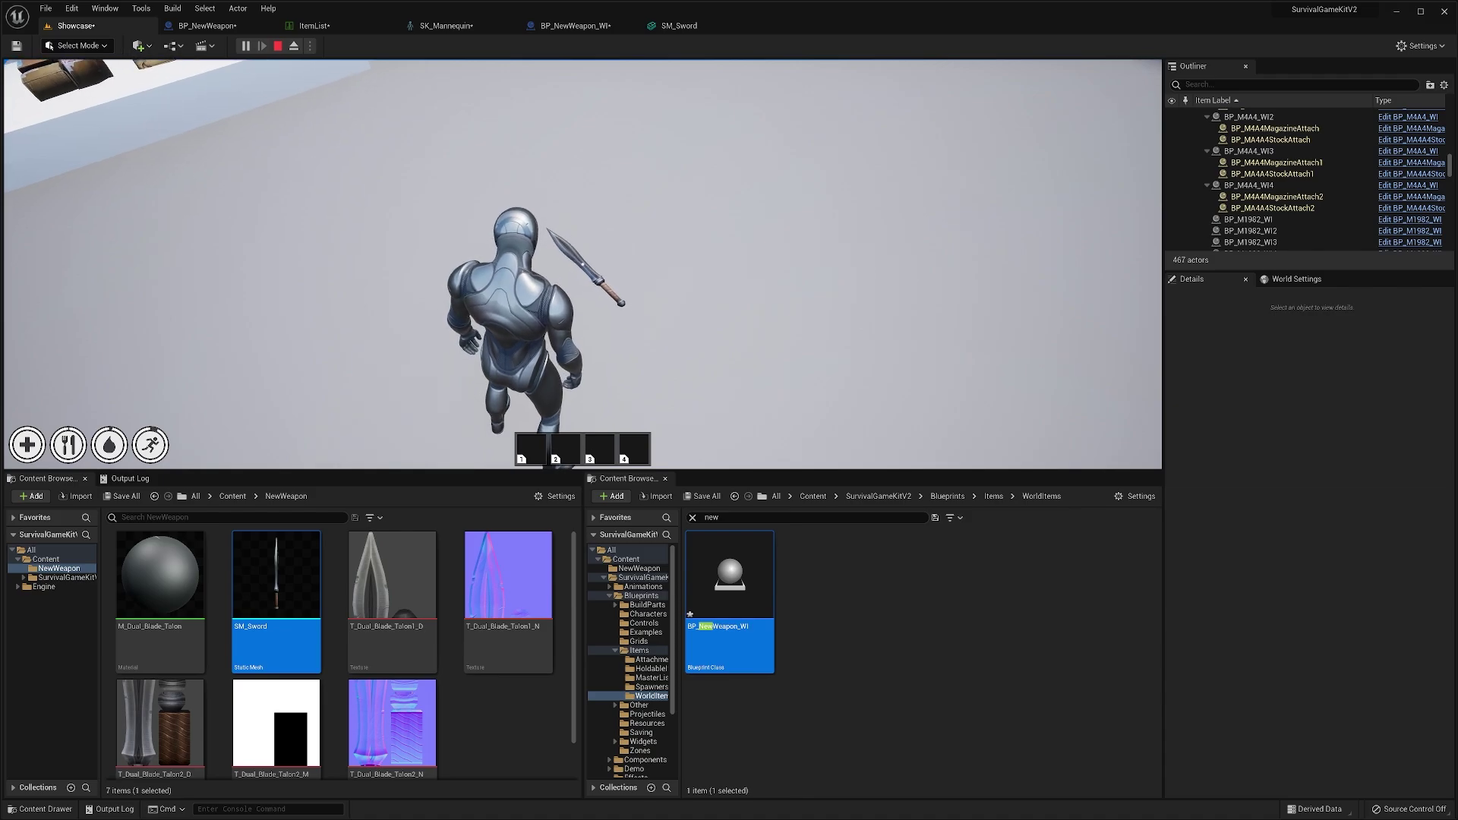
pyautogui.press('Escape')
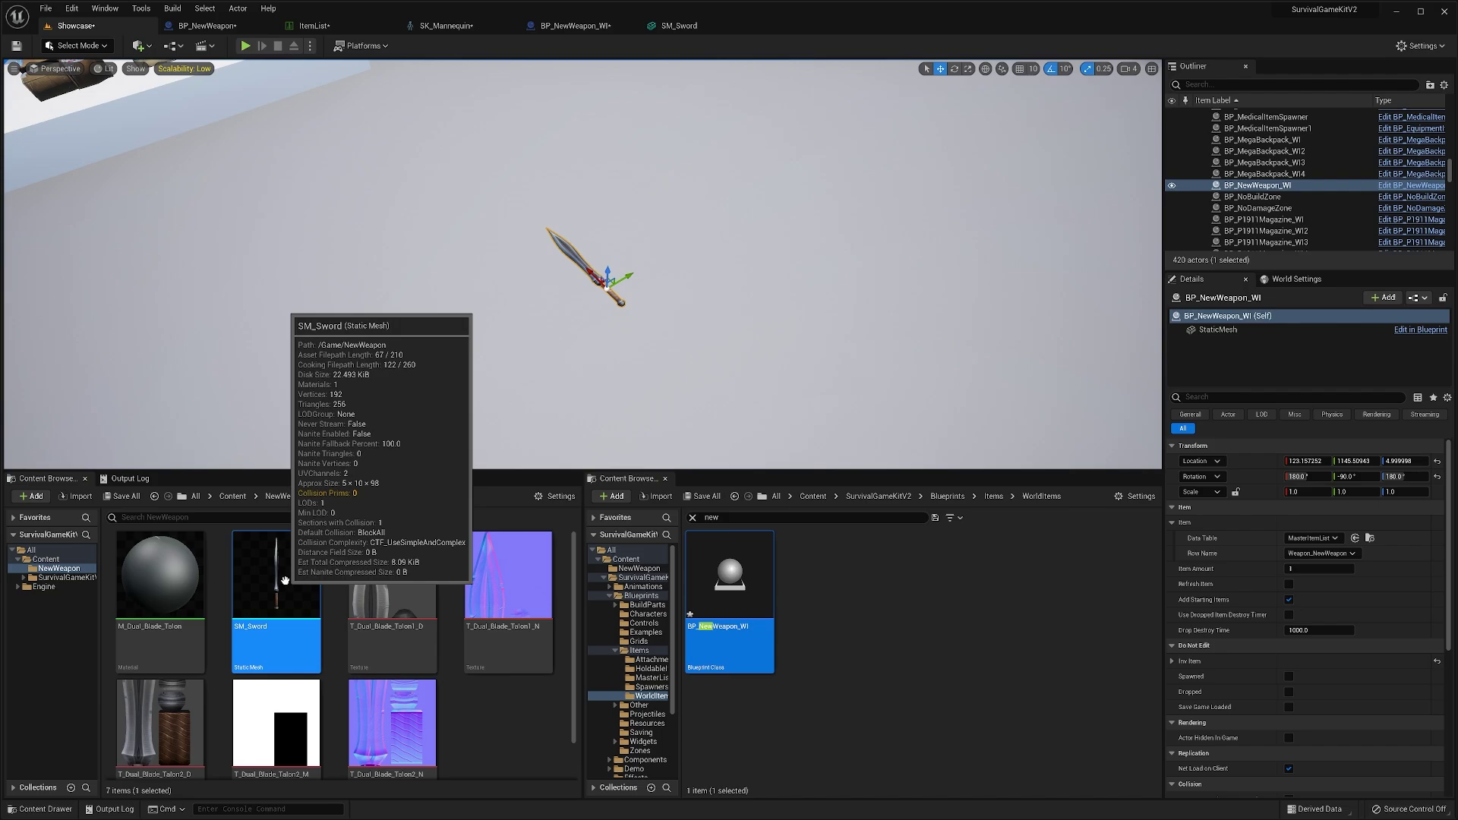
# - Open the SM_Sword static mesh and turn on the display of its simple collision
pyautogui.doubleClick(275, 581)
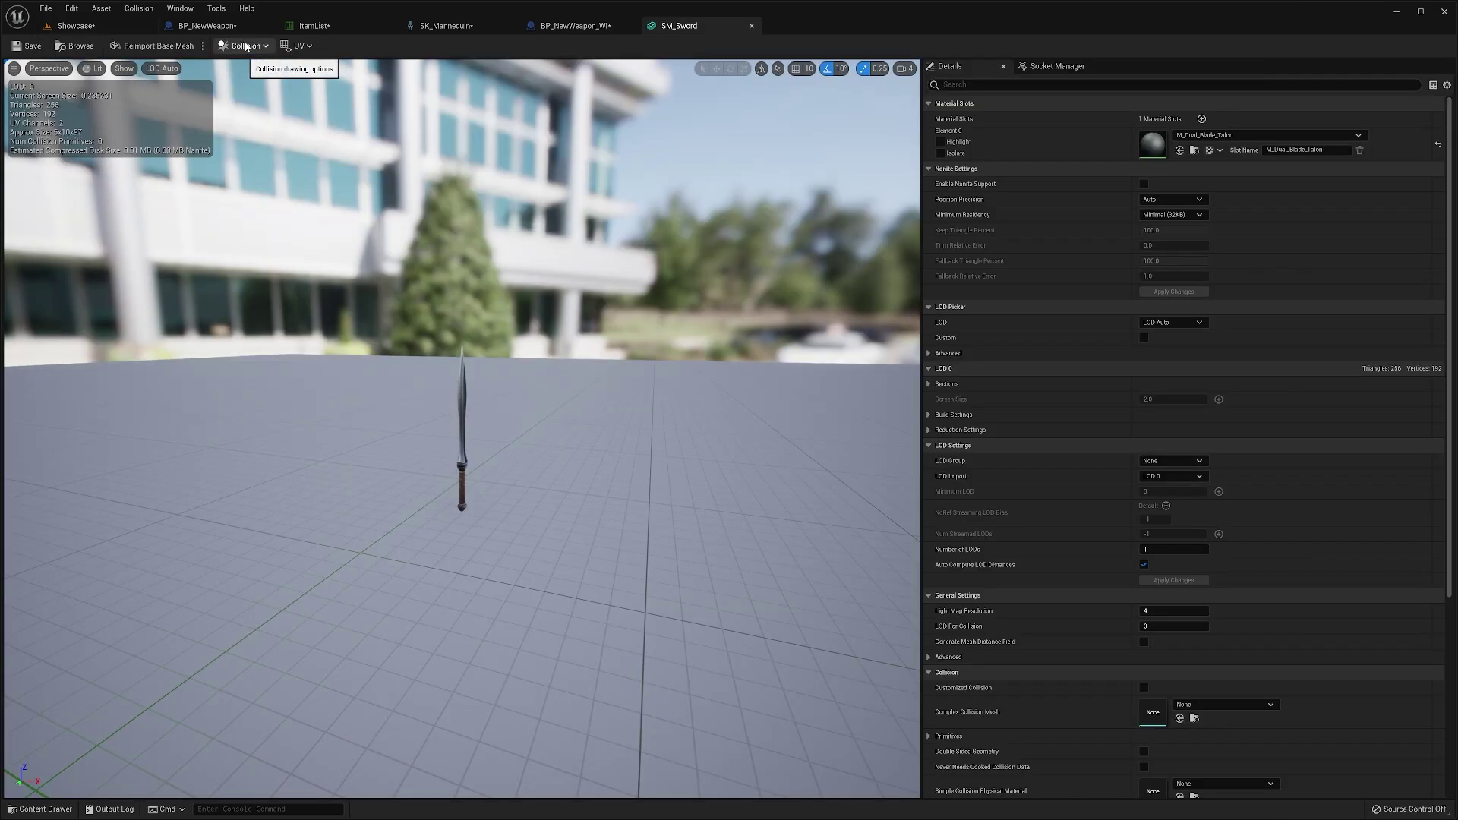
pyautogui.scroll(3, 227, 228)
pyautogui.click(123, 68)
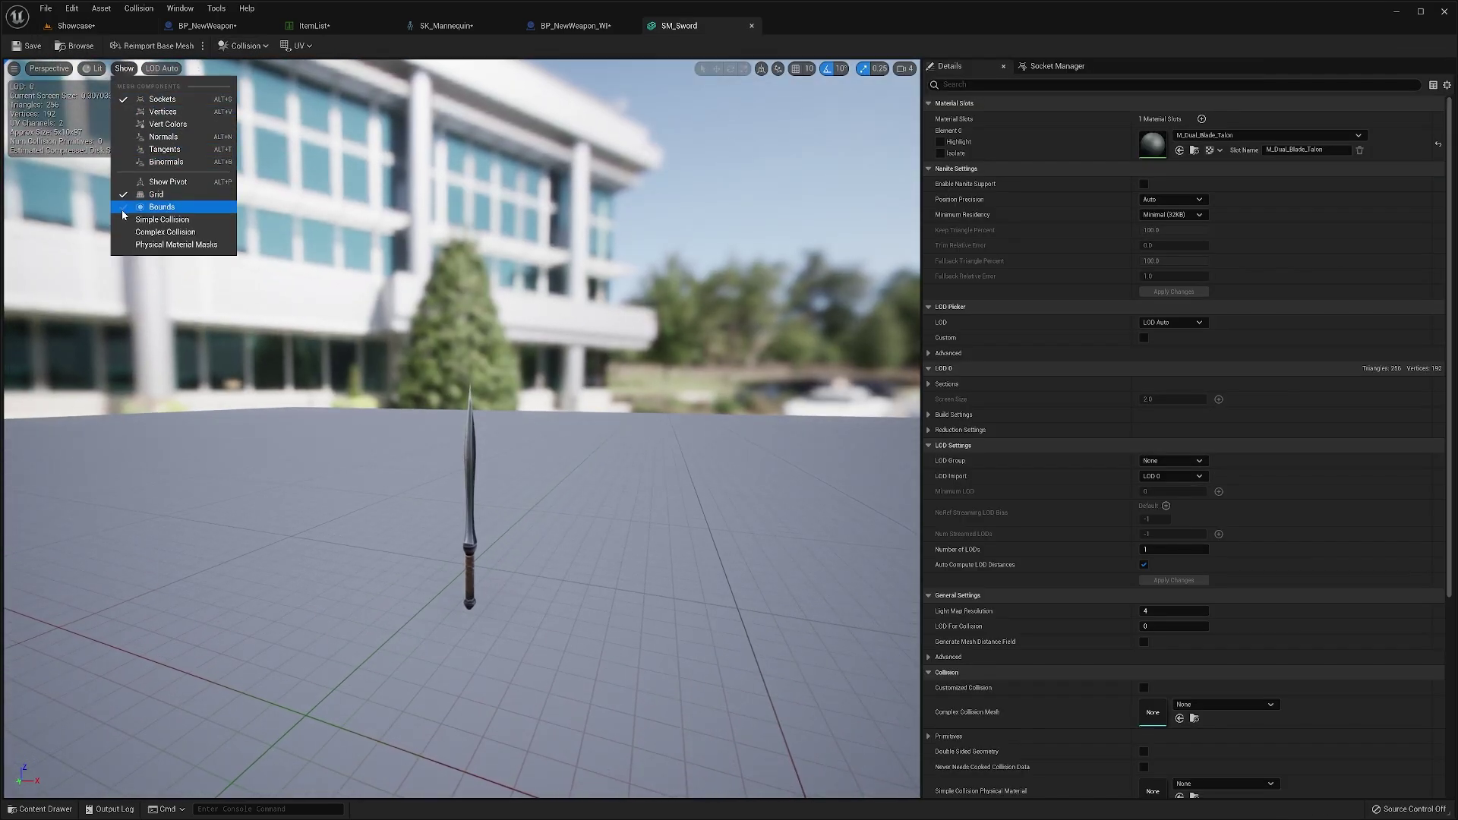
pyautogui.click(162, 219)
# - Add a box simplified collision to SM_Sword, inspect its fit around the sword, and save the mesh
pyautogui.click(243, 46)
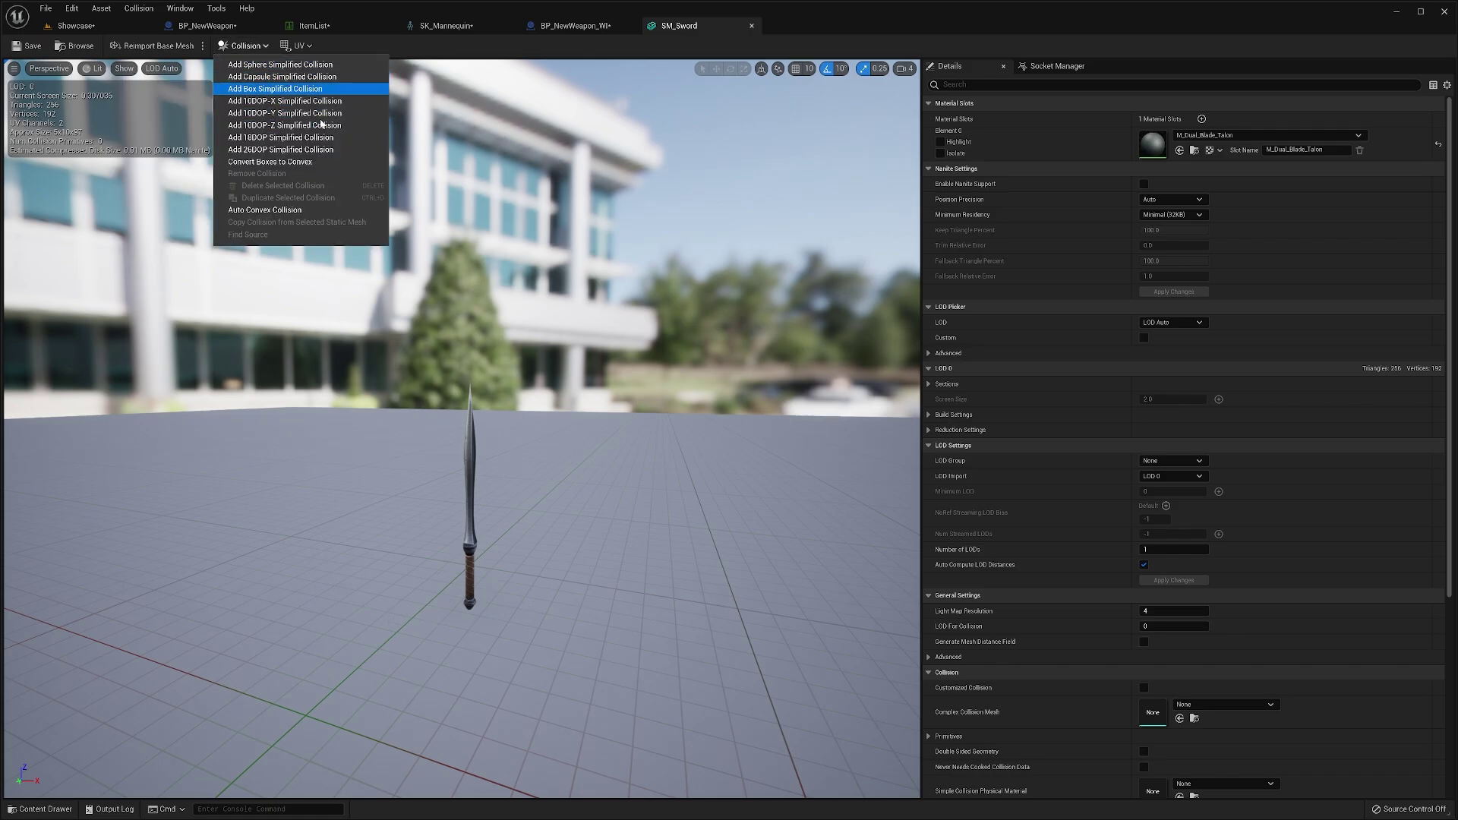
pyautogui.click(257, 92)
pyautogui.press('d')
pyautogui.moveTo(319, 281); pyautogui.dragTo(212, 286, button='right')
pyautogui.press('w')
pyautogui.moveTo(570, 393); pyautogui.dragTo(531, 395, button='right')
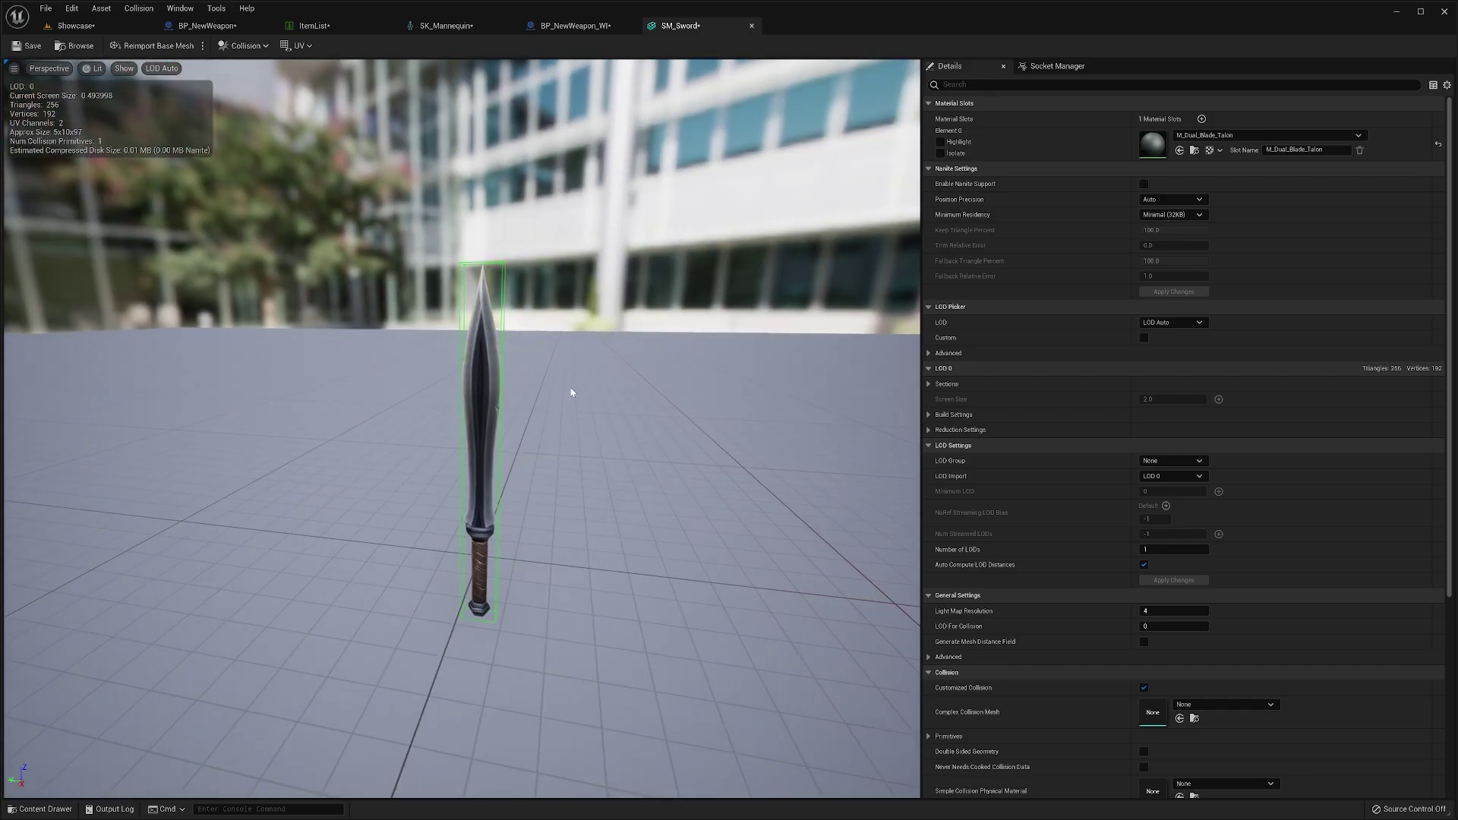
pyautogui.click(28, 45)
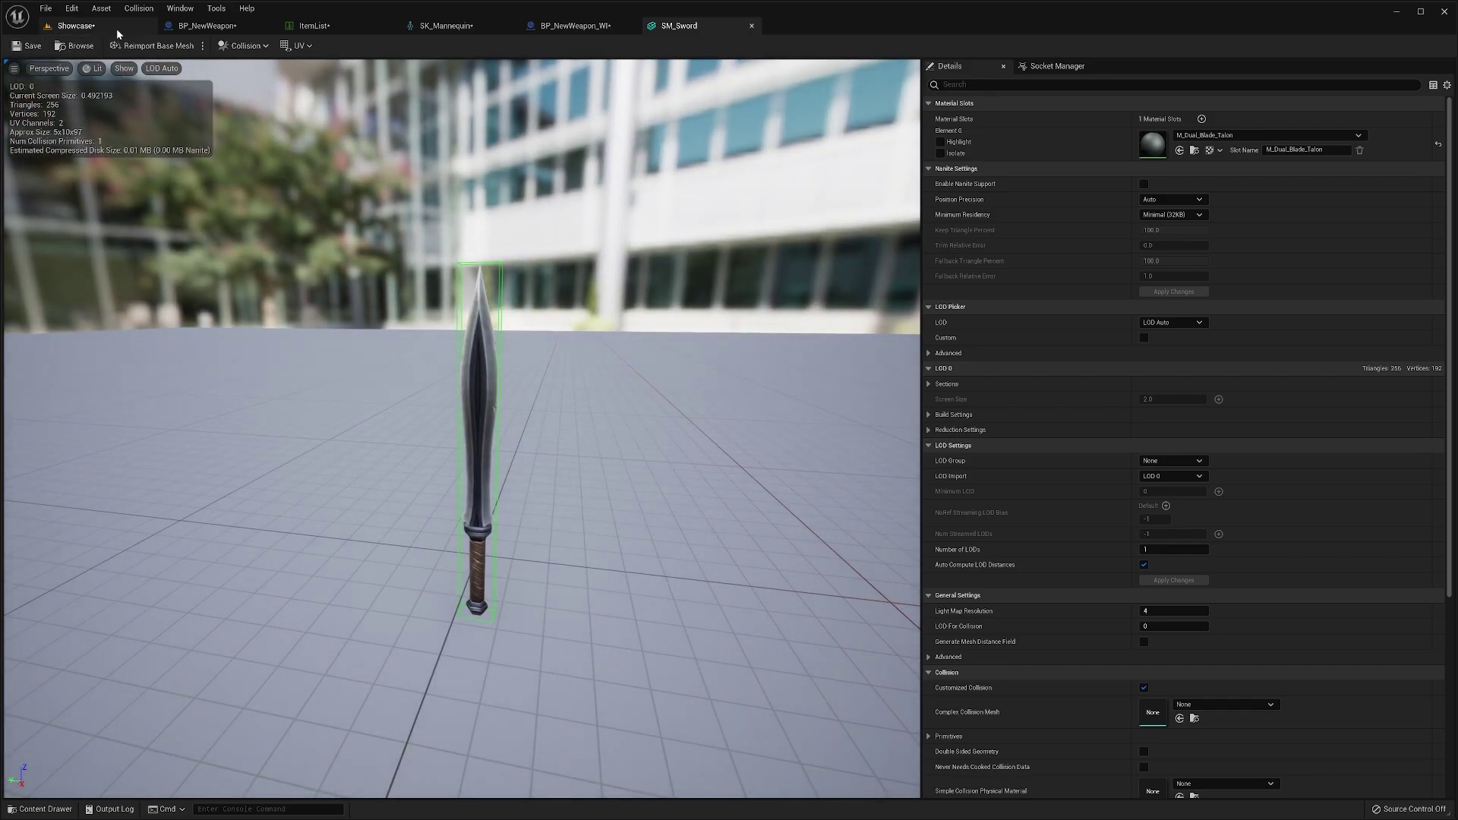
# - Run the Showcase level again, walk to the sword to test its pickup prompt, and end play
pyautogui.click(74, 25)
pyautogui.click(245, 46)
pyautogui.press('w')
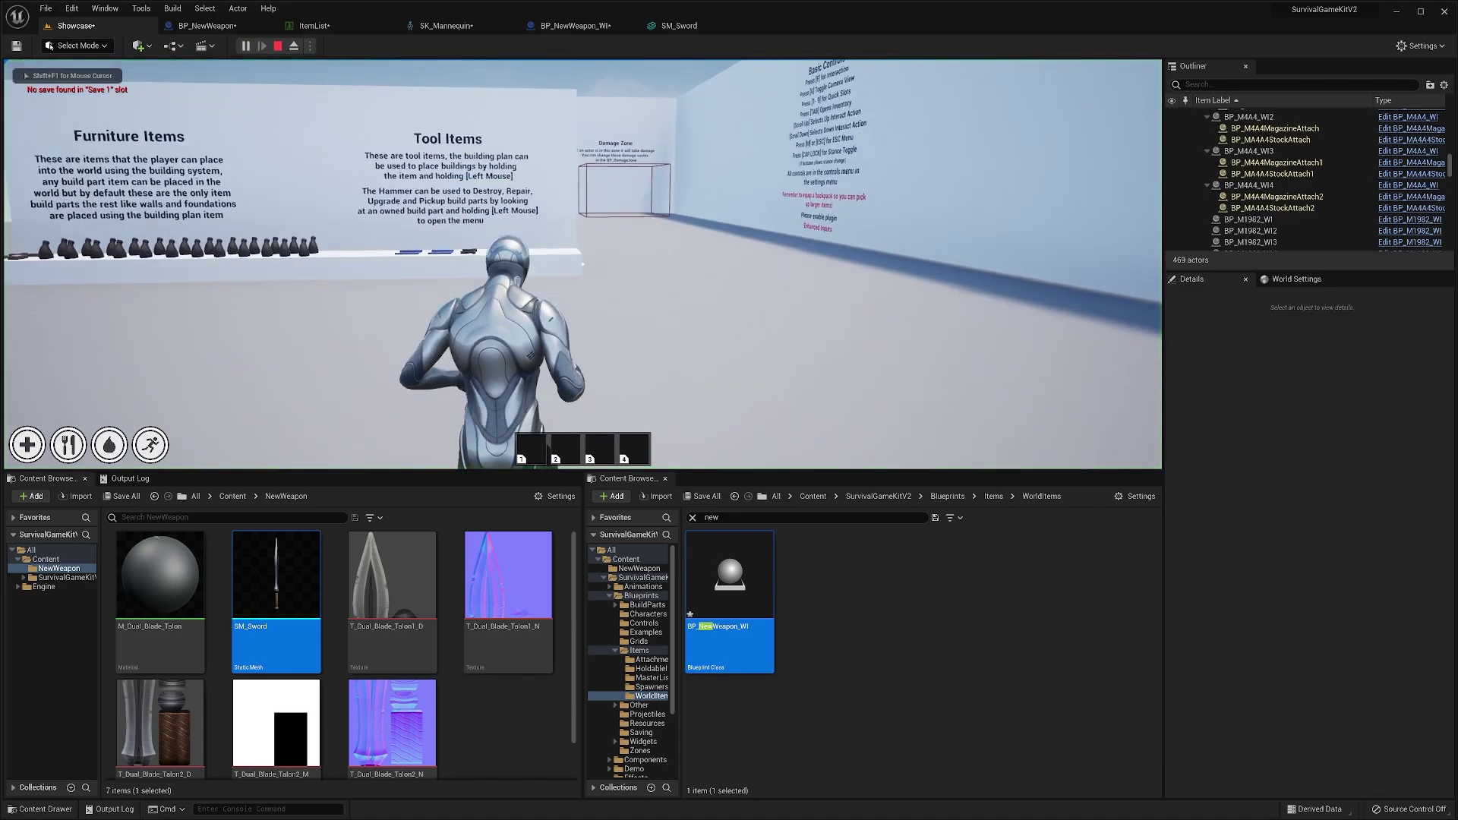
pyautogui.press('w')
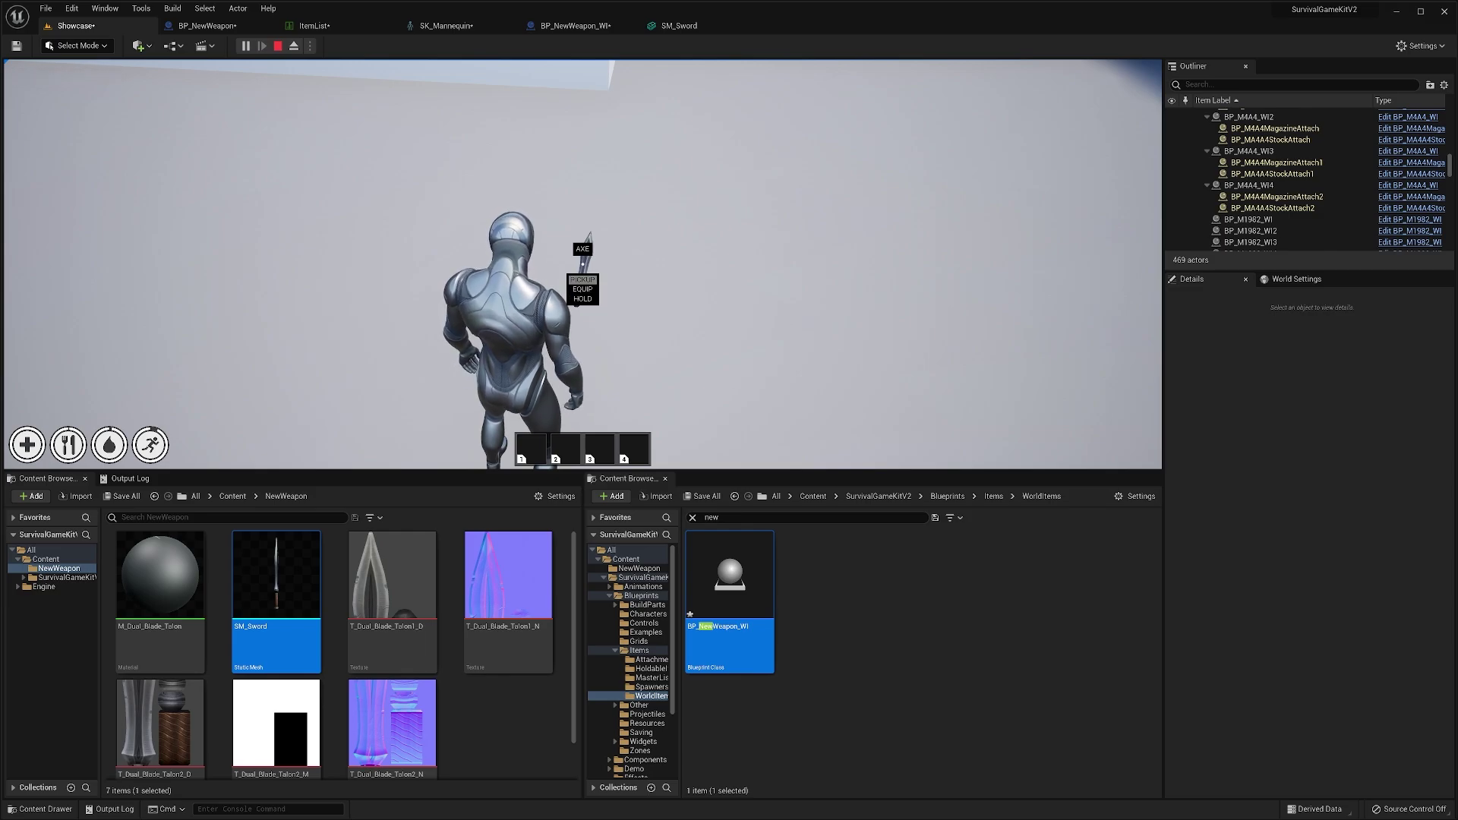
pyautogui.press('Escape')
# - In the Meshes/Skeletal folder, look up the Create and Assign physics asset option for SK_CardBoard_Arms_01, and return to the SurvivalGameKitV2 folder
pyautogui.click(449, 590)
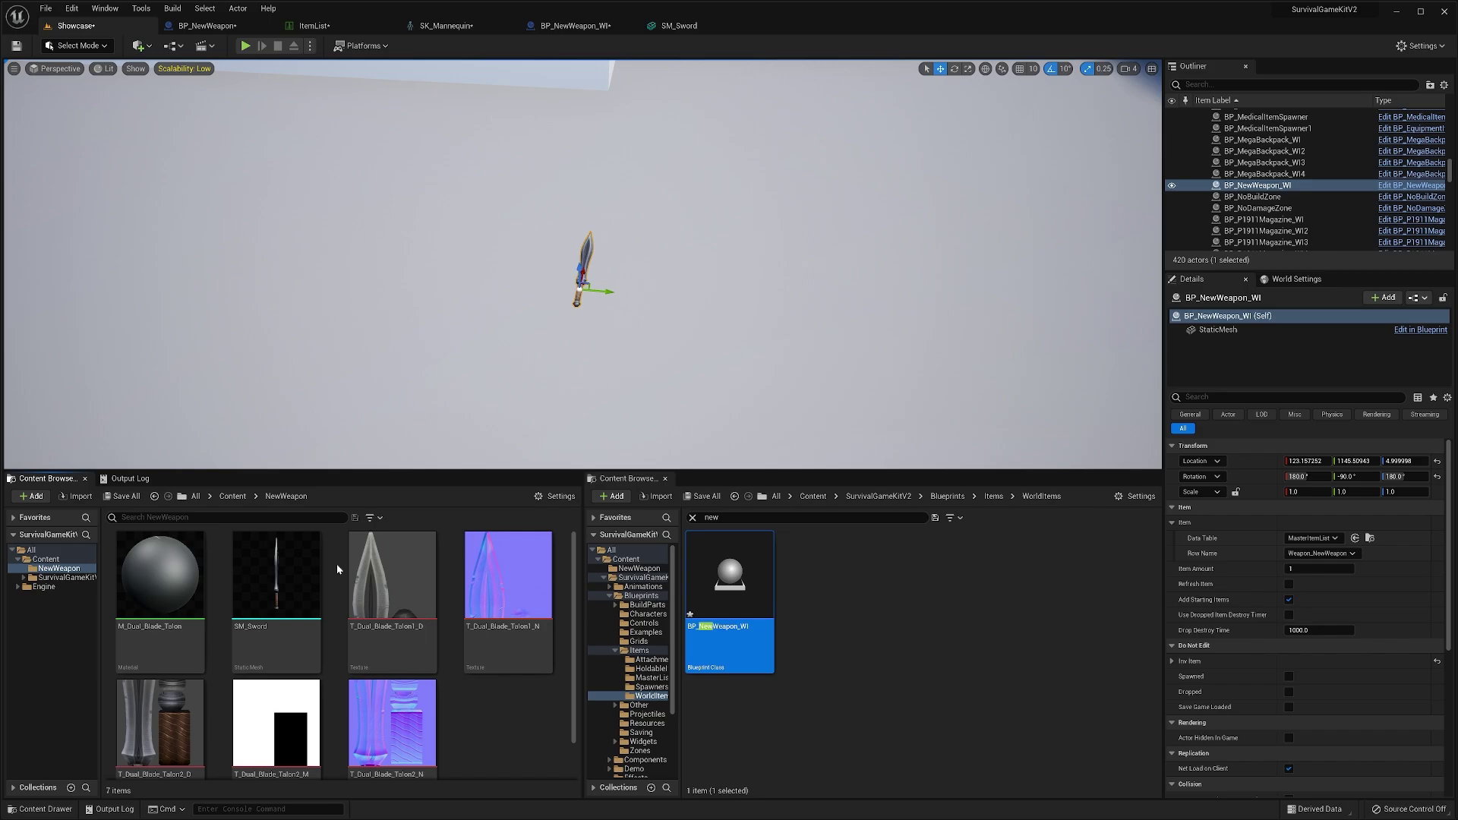
pyautogui.click(66, 577)
pyautogui.scroll(-4, 156, 587)
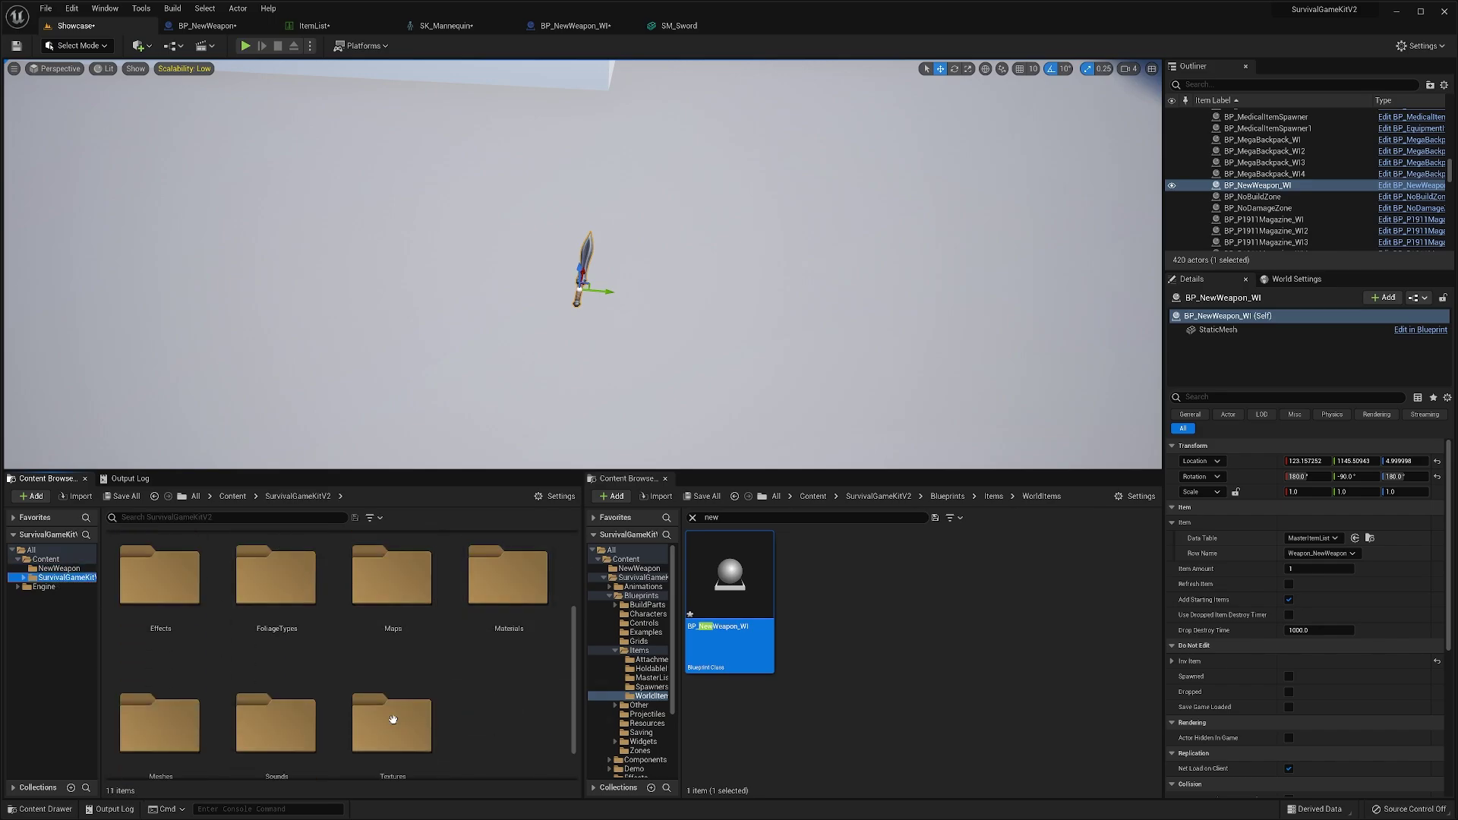
pyautogui.click(168, 681)
pyautogui.doubleClick(167, 681)
pyautogui.doubleClick(302, 651)
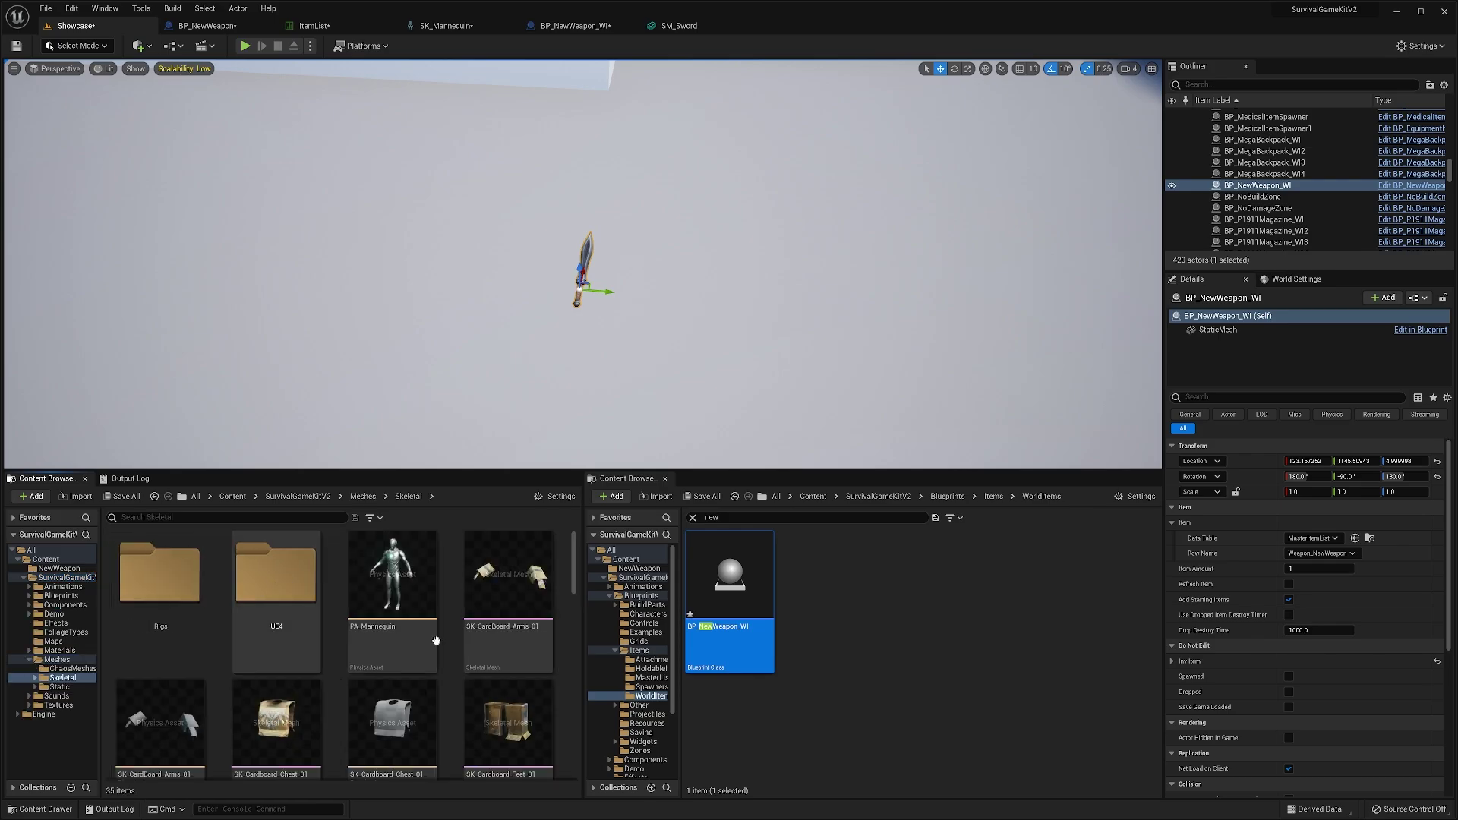
pyautogui.rightClick(501, 569)
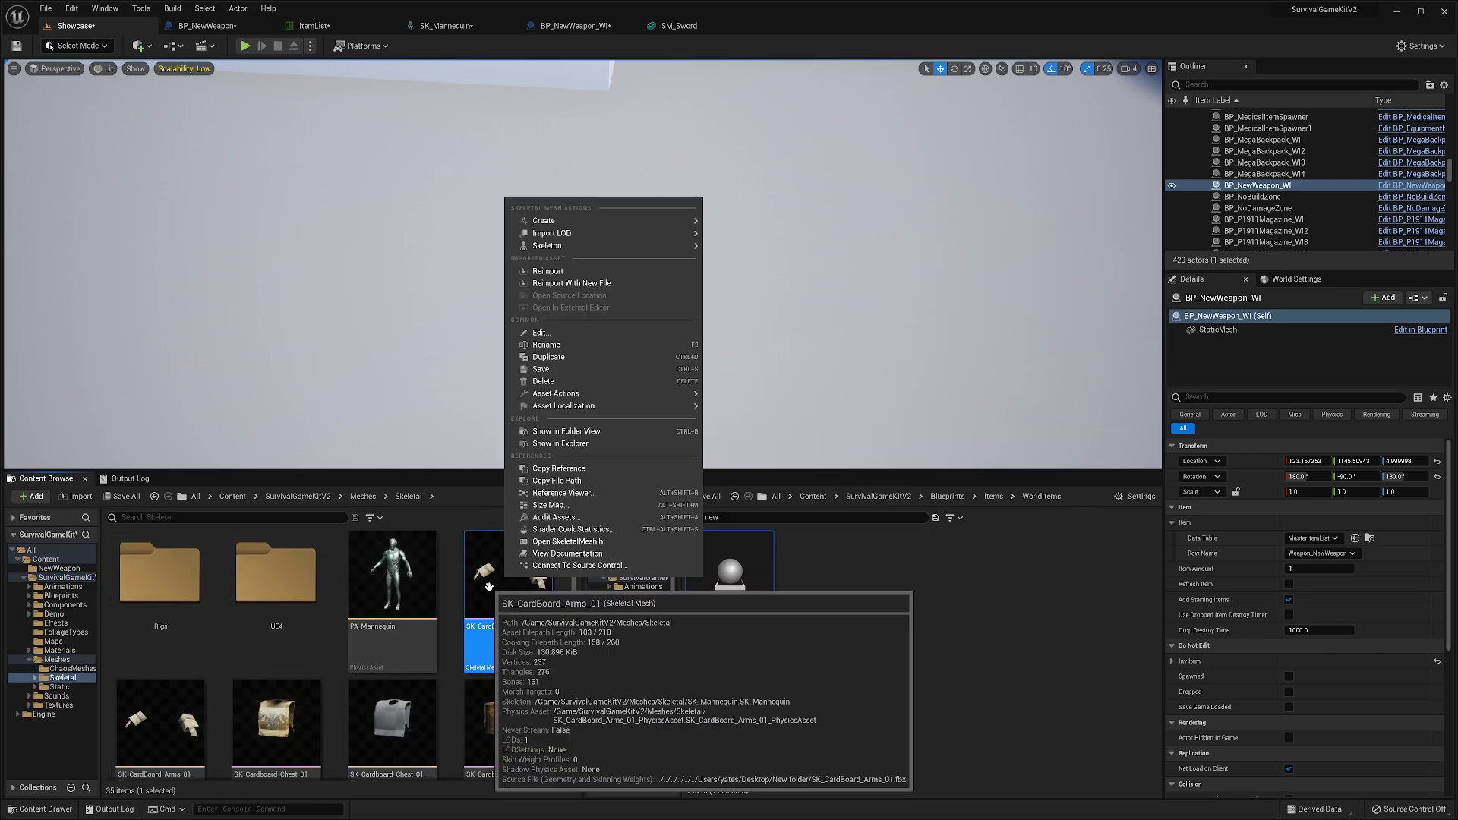
pyautogui.moveTo(542, 221)
pyautogui.moveTo(741, 238)
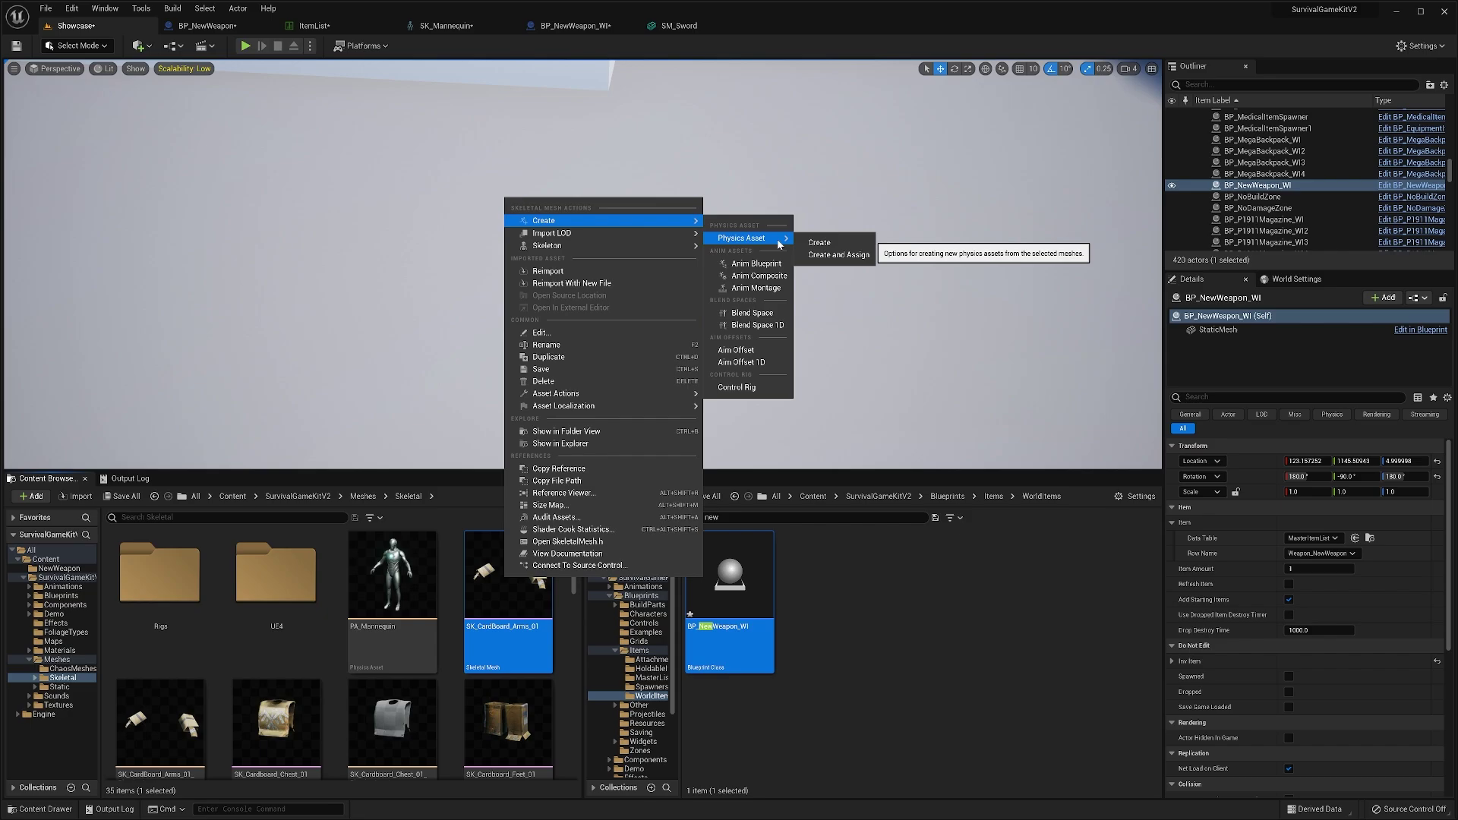
pyautogui.click(833, 256)
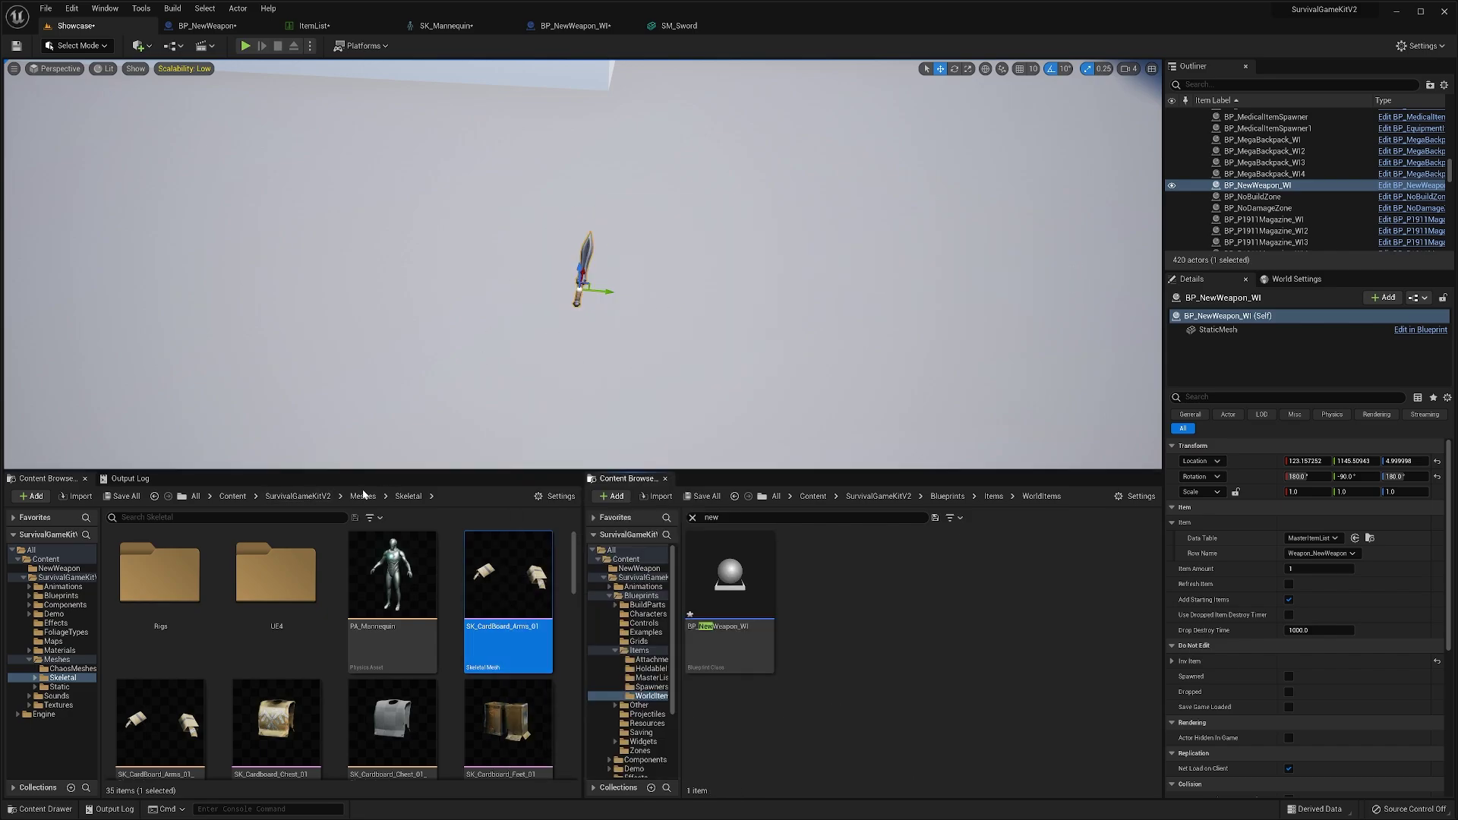
pyautogui.click(311, 496)
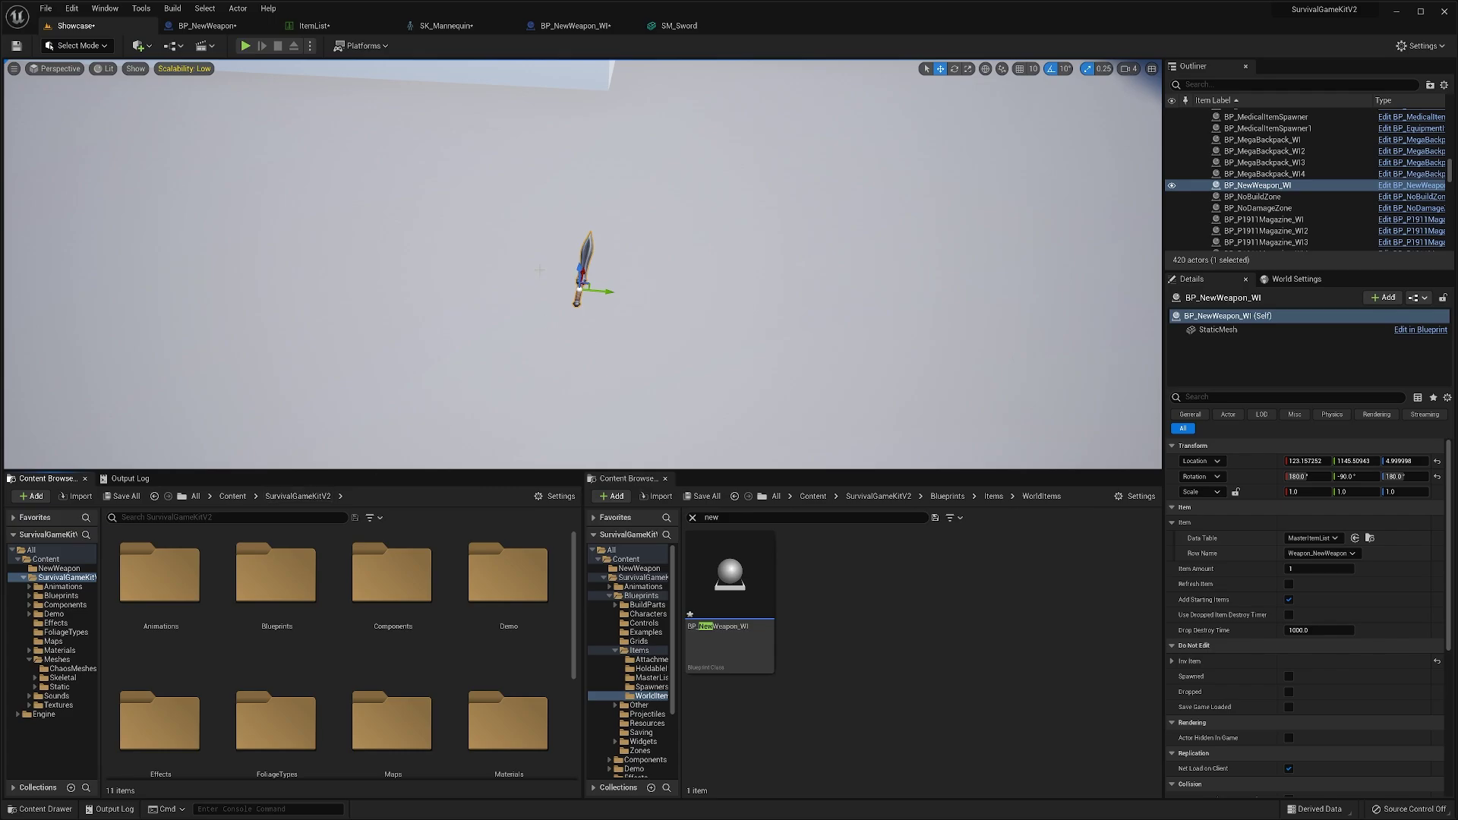
# - Clear the "new" search filter and browse the animation blueprints in SurvivalGameKitV2's Animations/Layers folder
pyautogui.click(692, 517)
pyautogui.click(877, 497)
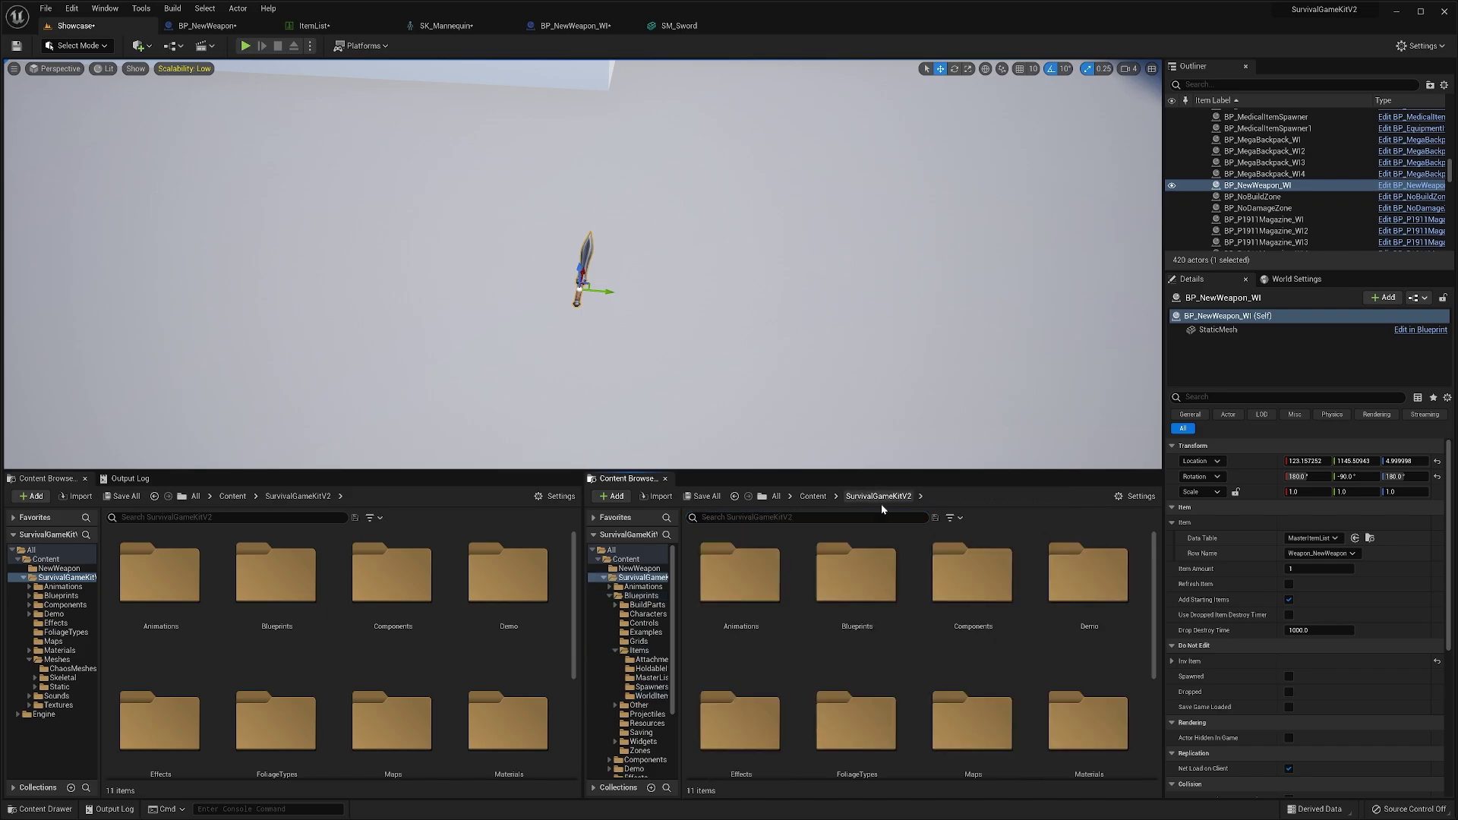
pyautogui.doubleClick(752, 569)
pyautogui.doubleClick(1014, 592)
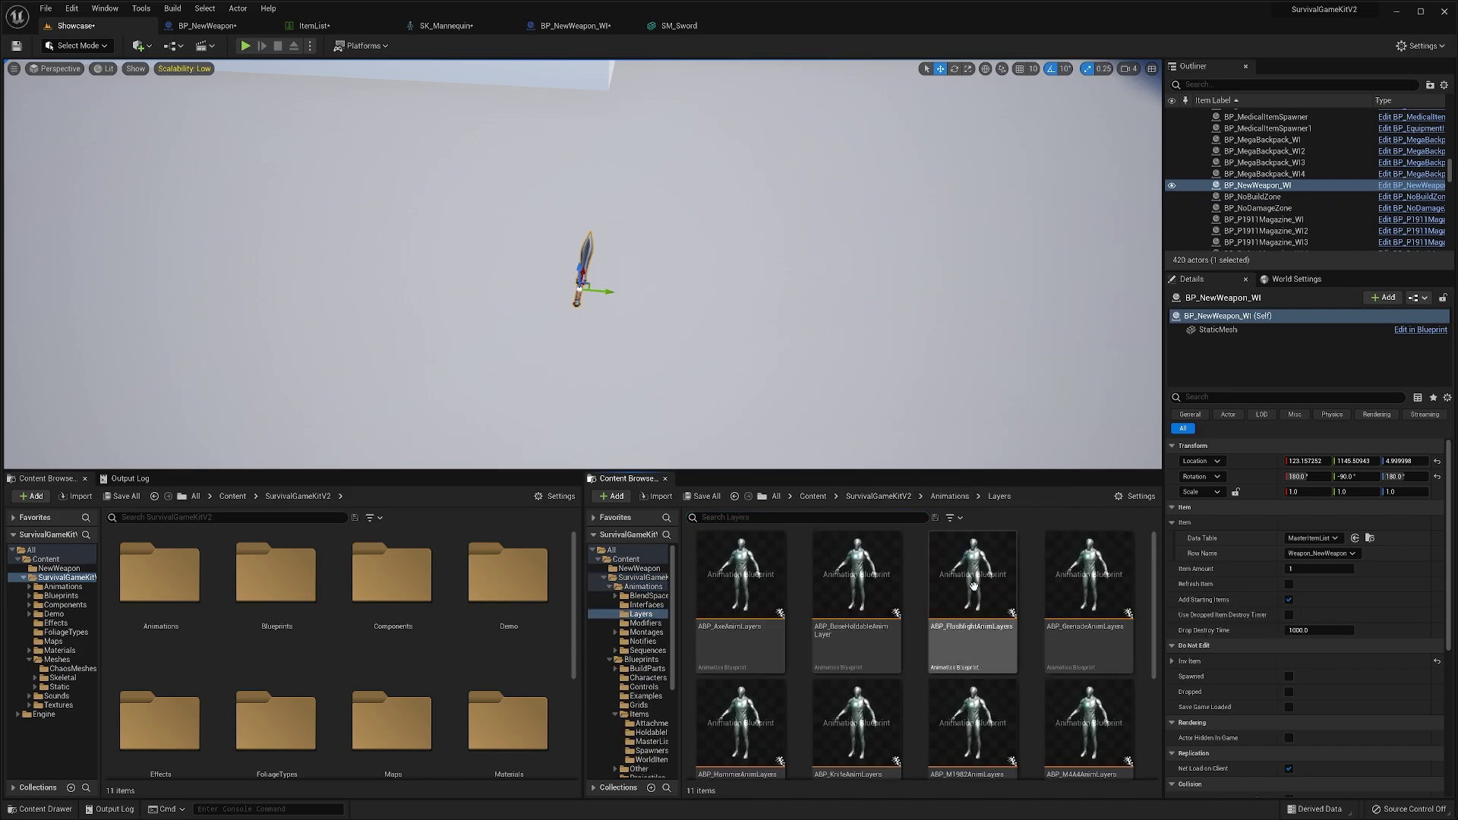
pyautogui.scroll(-3, 953, 728)
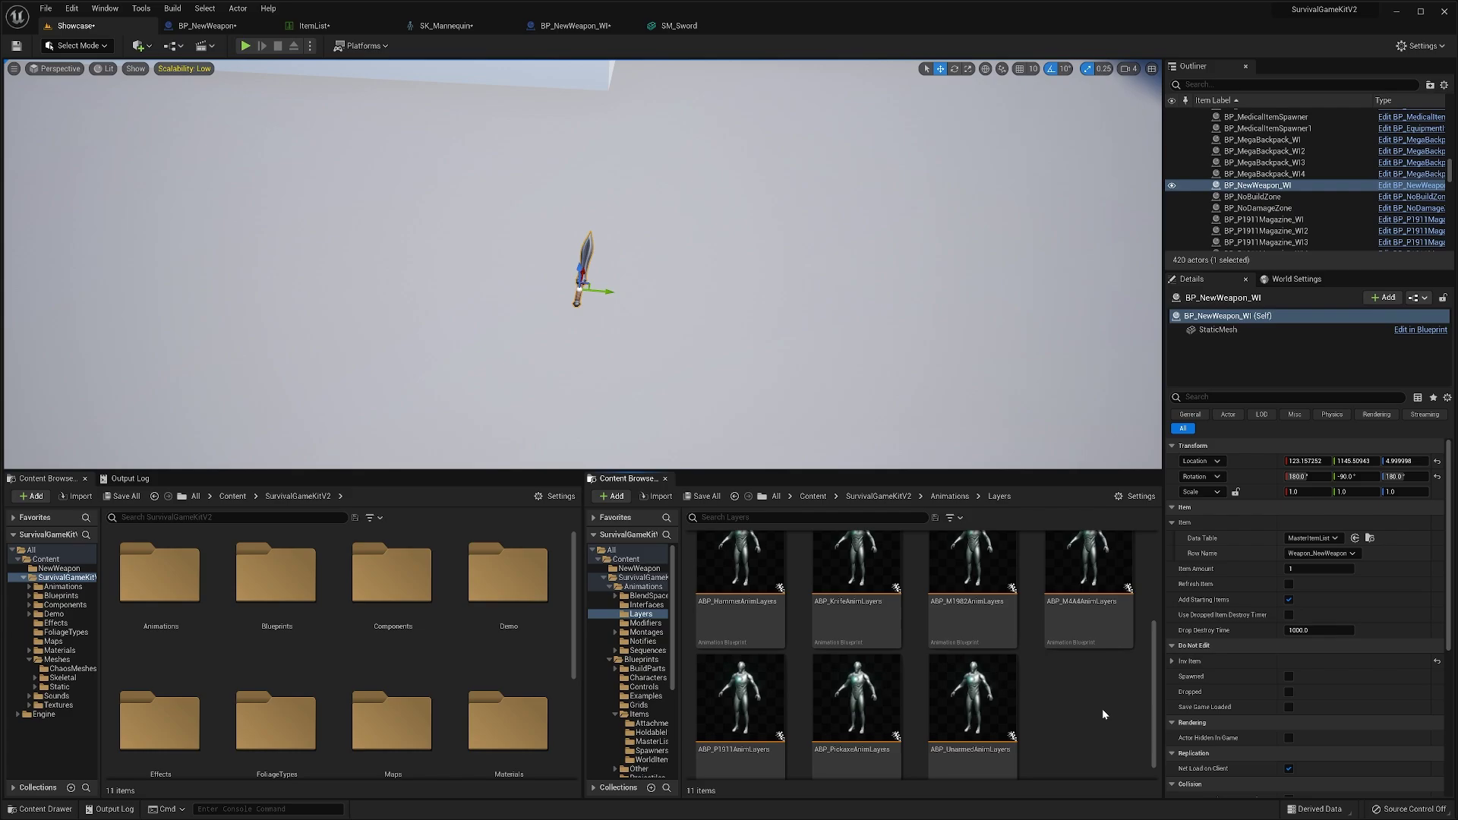
pyautogui.moveTo(1154, 689); pyautogui.dragTo(1156, 606)
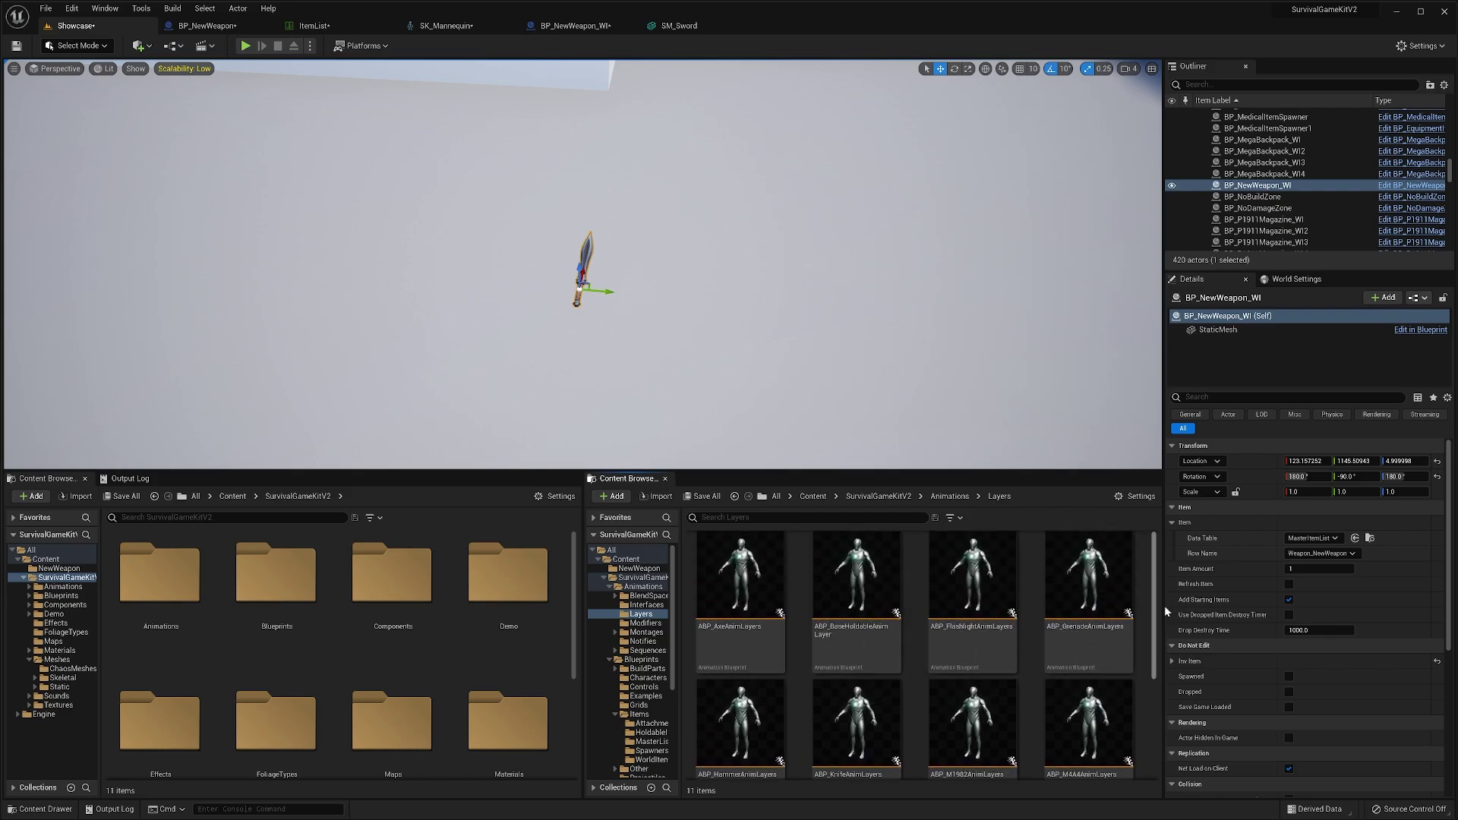
# - Duplicate ABP_AxeAnimLayers in the Layers folder, name the copy ABP_NewWeaponAnimLayers, and open it
pyautogui.rightClick(750, 585)
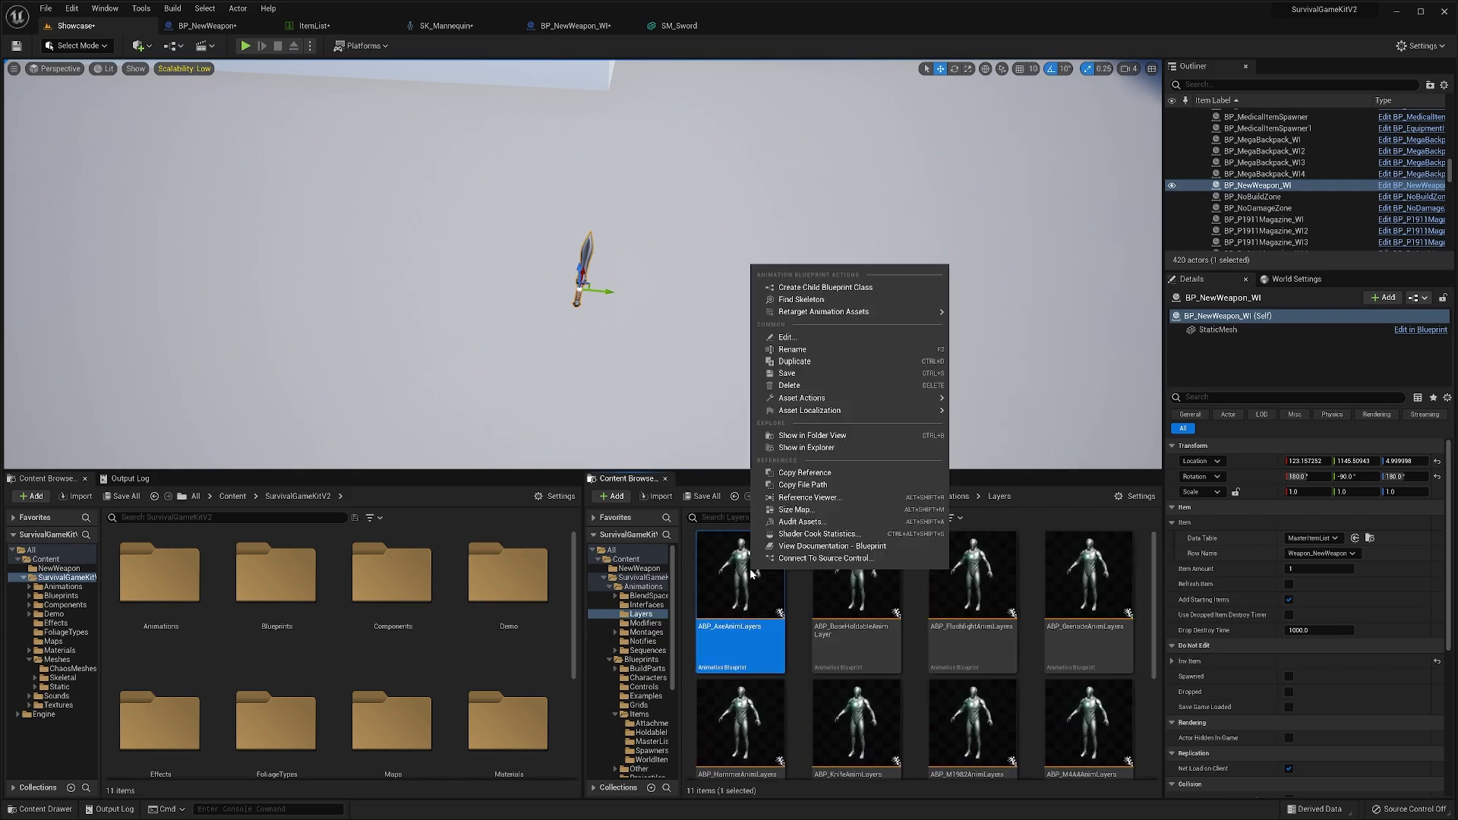
pyautogui.click(797, 361)
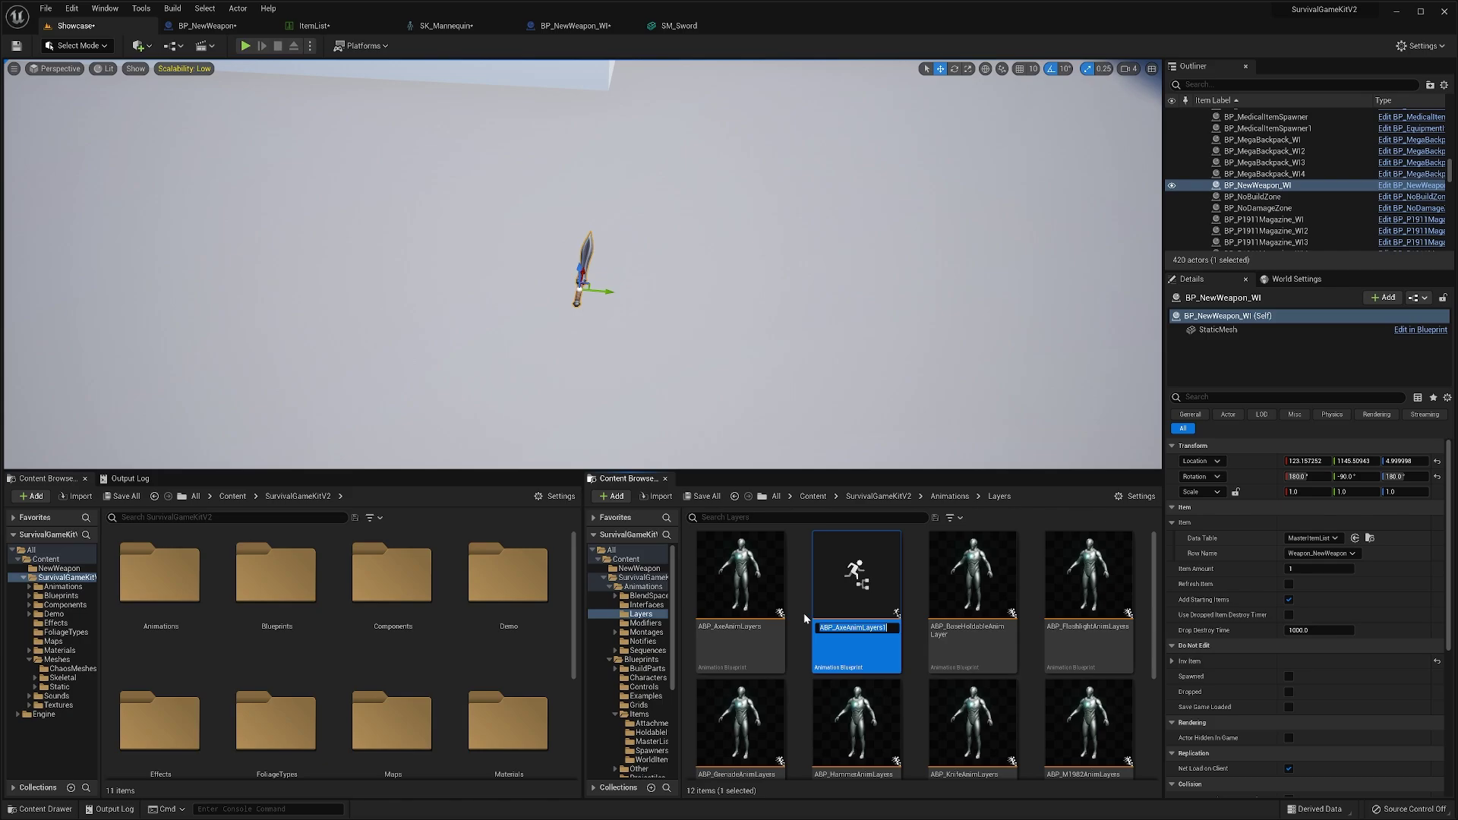
pyautogui.press('End')
pyautogui.press('BackSpace')
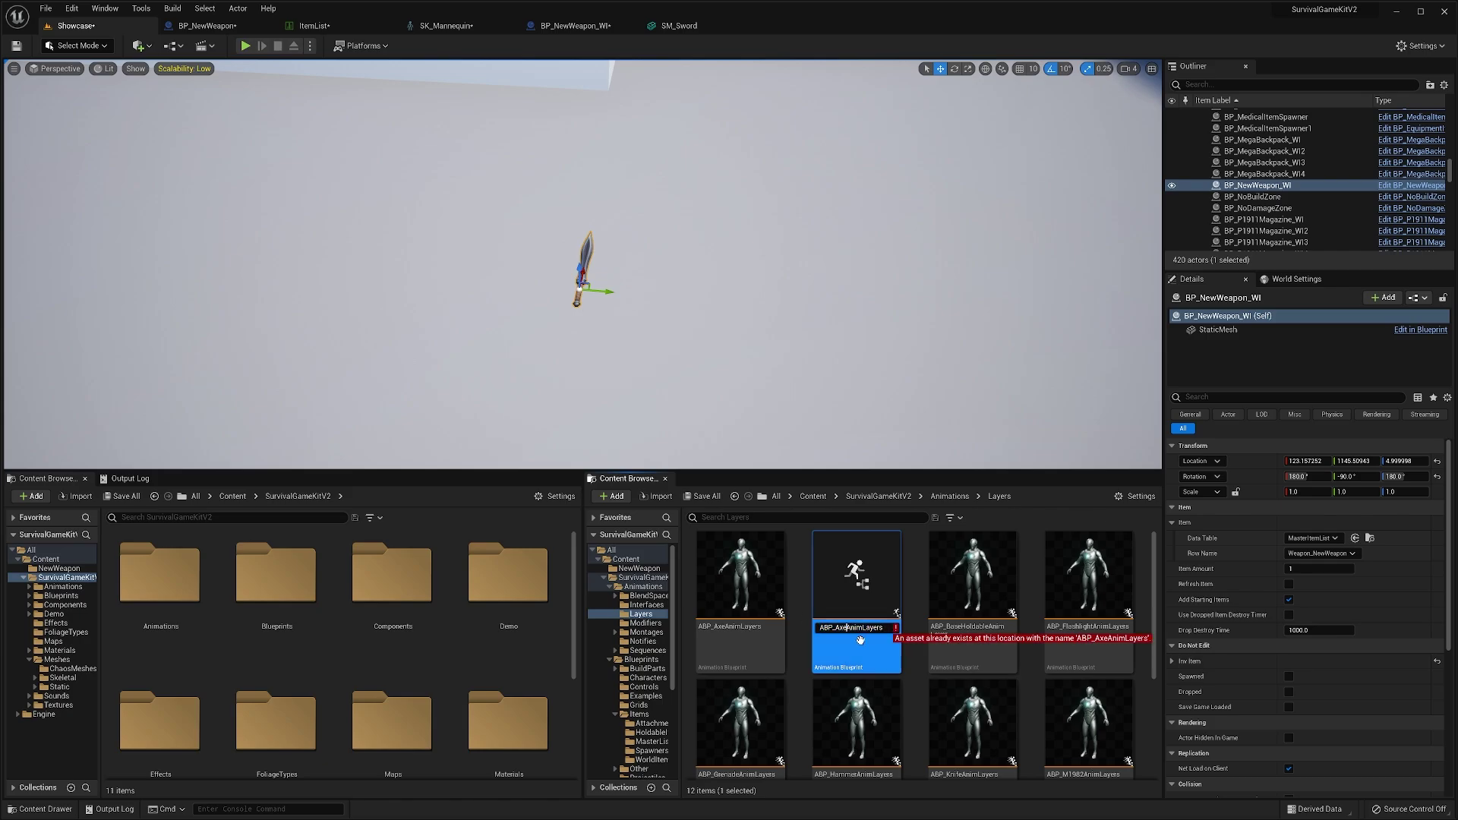
pyautogui.press('BackSpace')
pyautogui.press('BackSpace')
pyautogui.press('BackSpace')
pyautogui.write('NE')
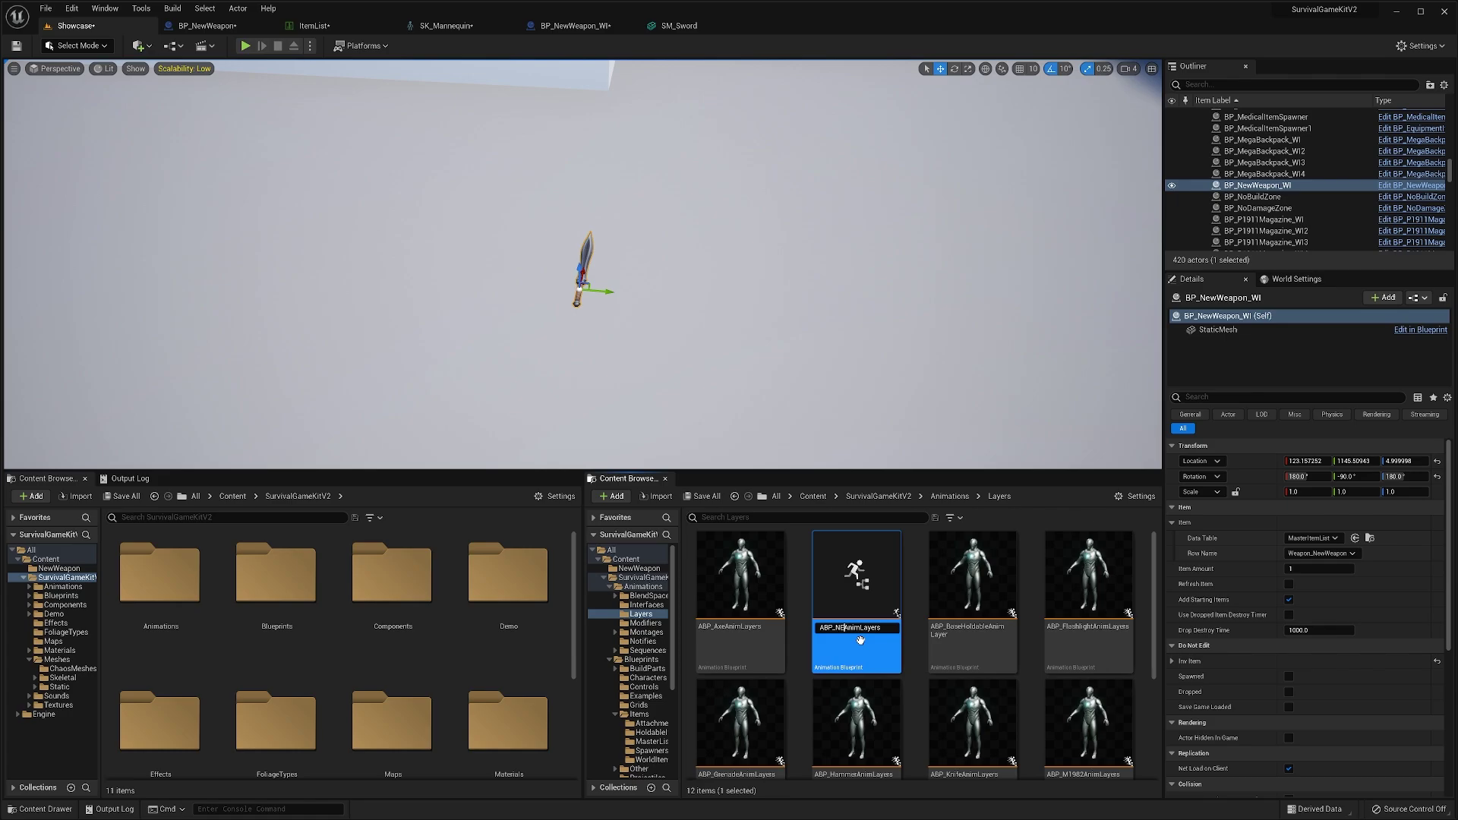
pyautogui.write('wWeapon')
pyautogui.press('Return')
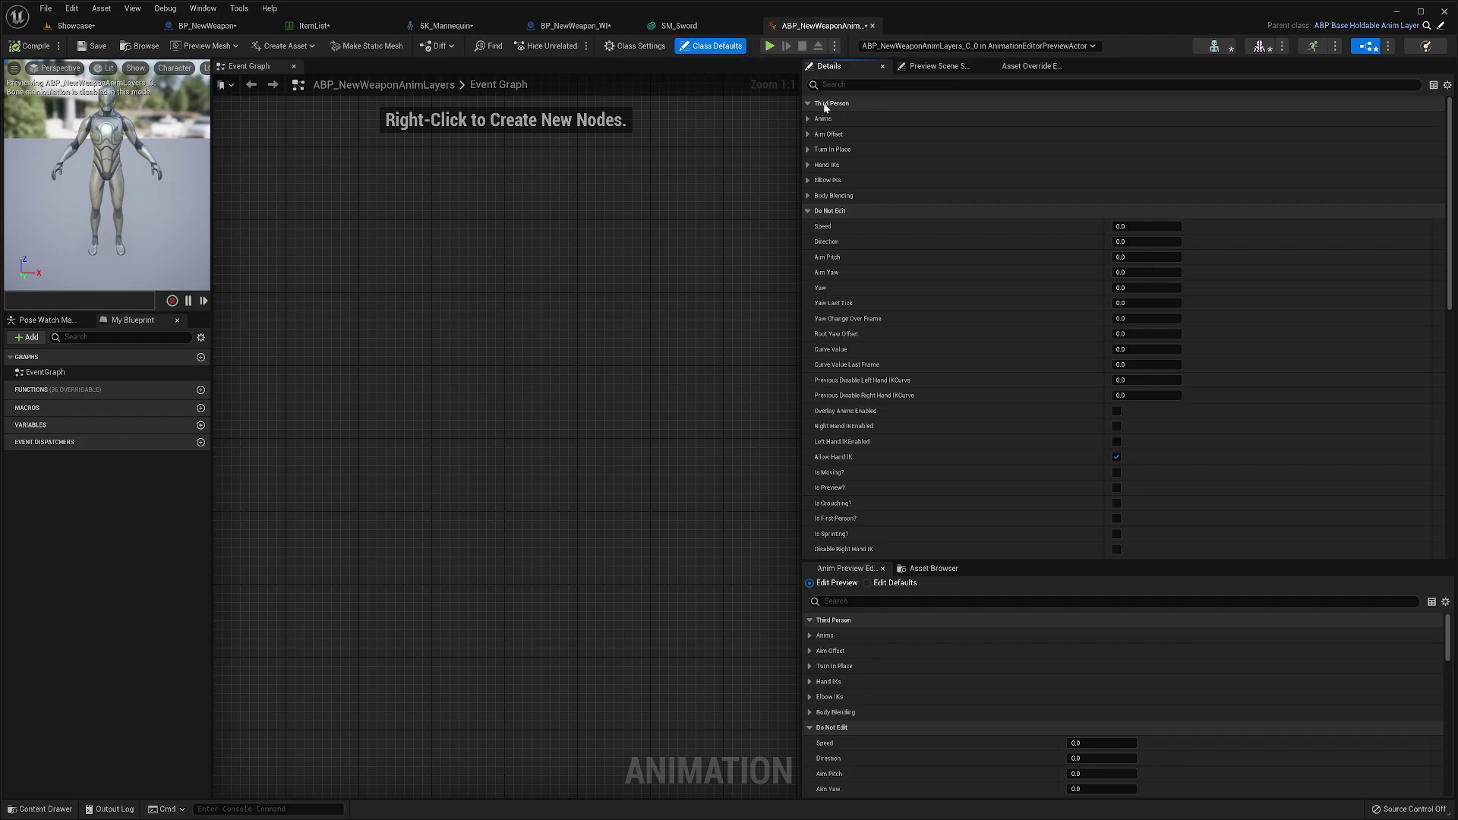
# - Collapse the Do Not Edit category and expand the idle, movement, jump and overlay groups under Third Person Combat Anims
pyautogui.click(829, 212)
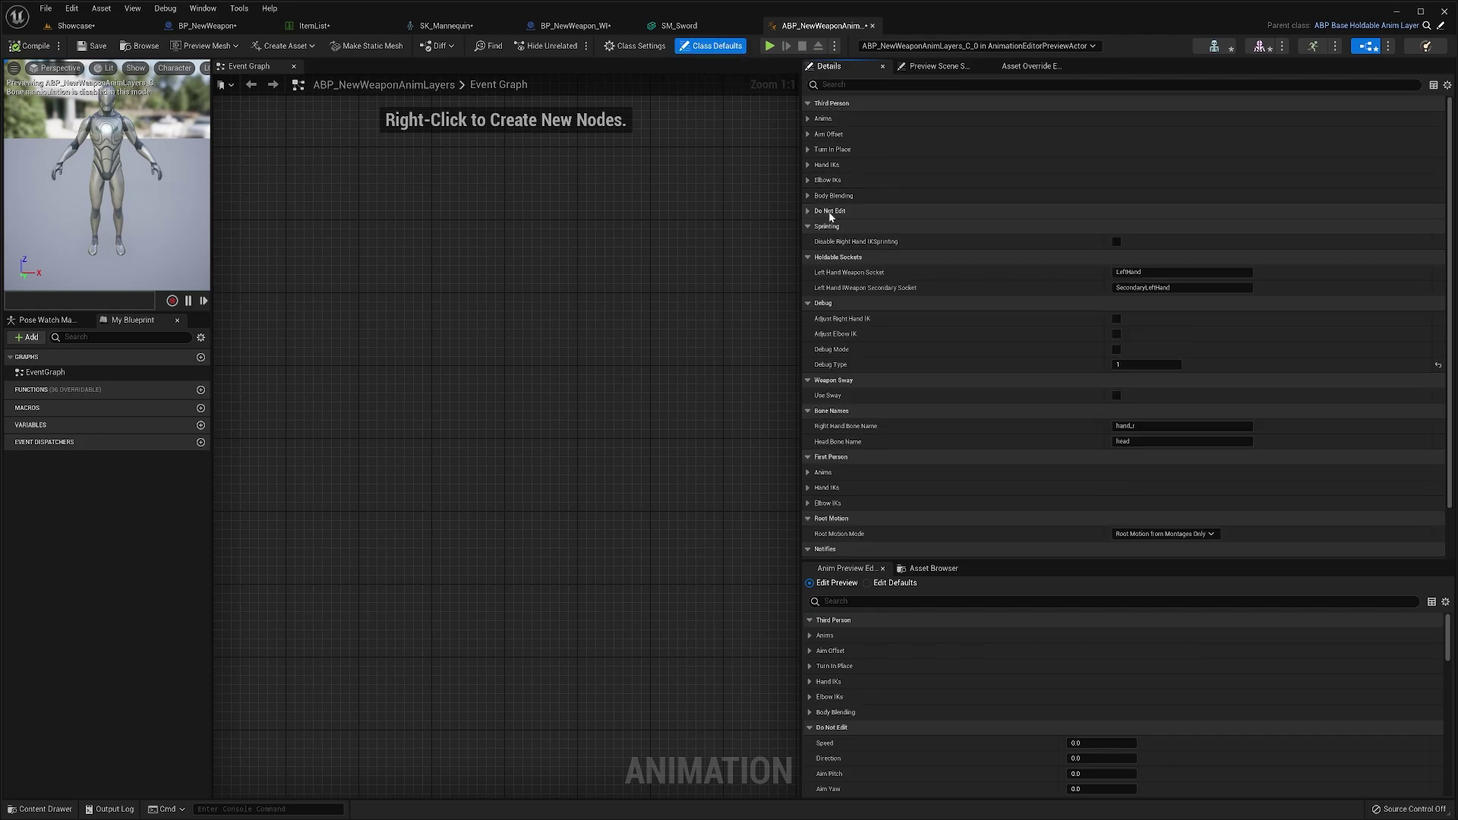
pyautogui.scroll(-2, 930, 256)
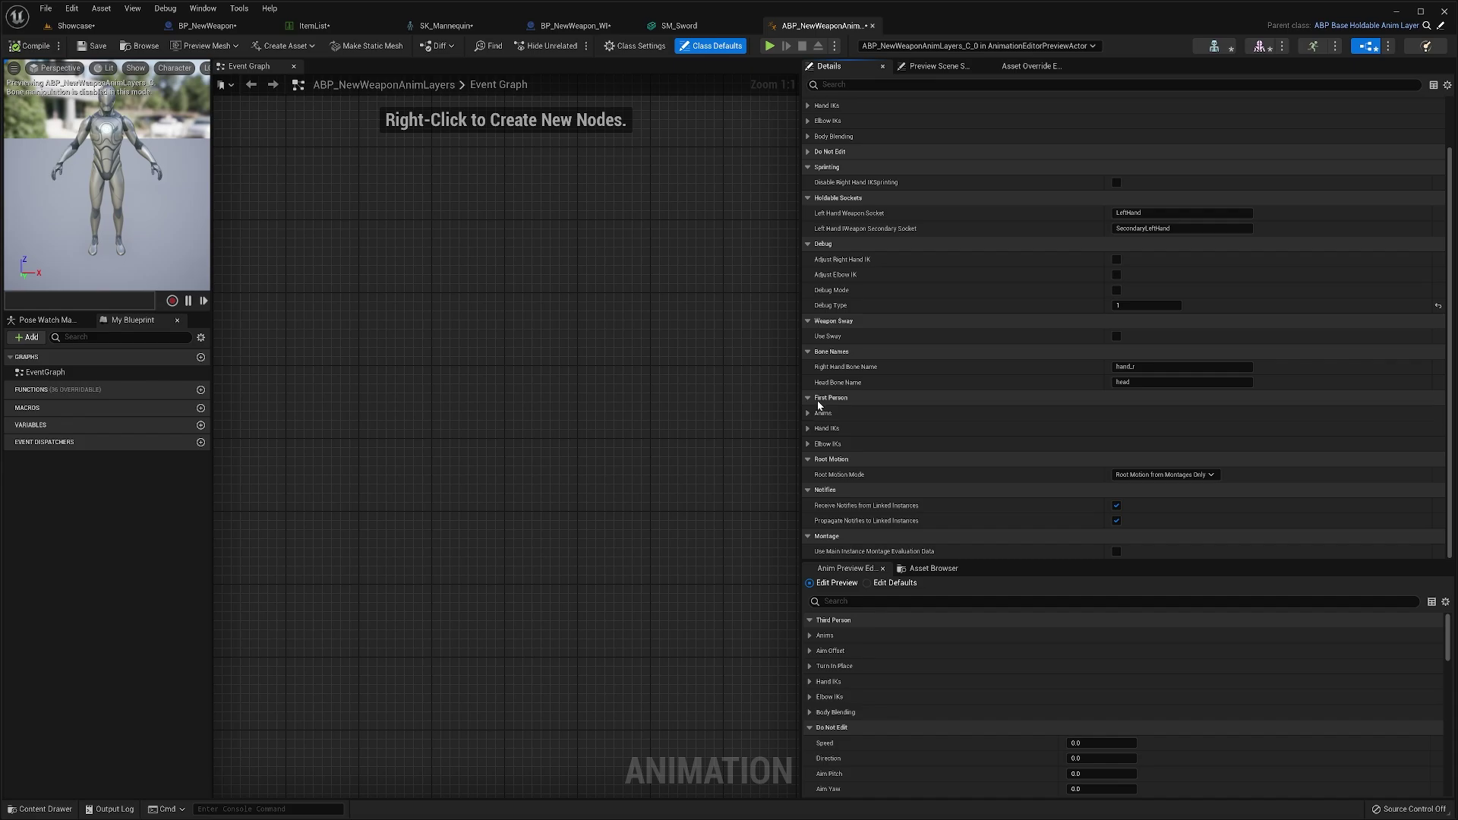
pyautogui.scroll(2, 835, 399)
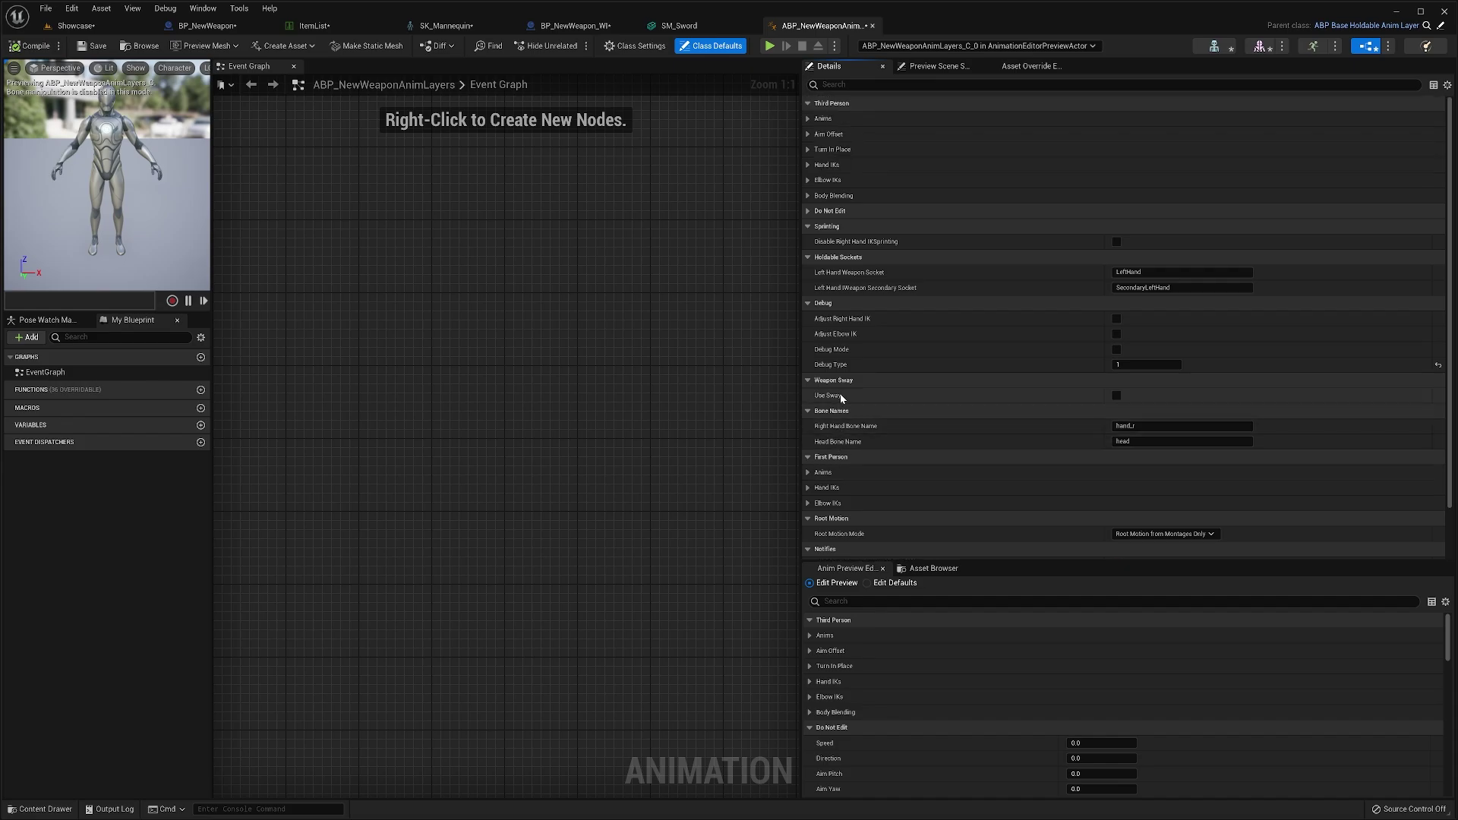
pyautogui.click(808, 119)
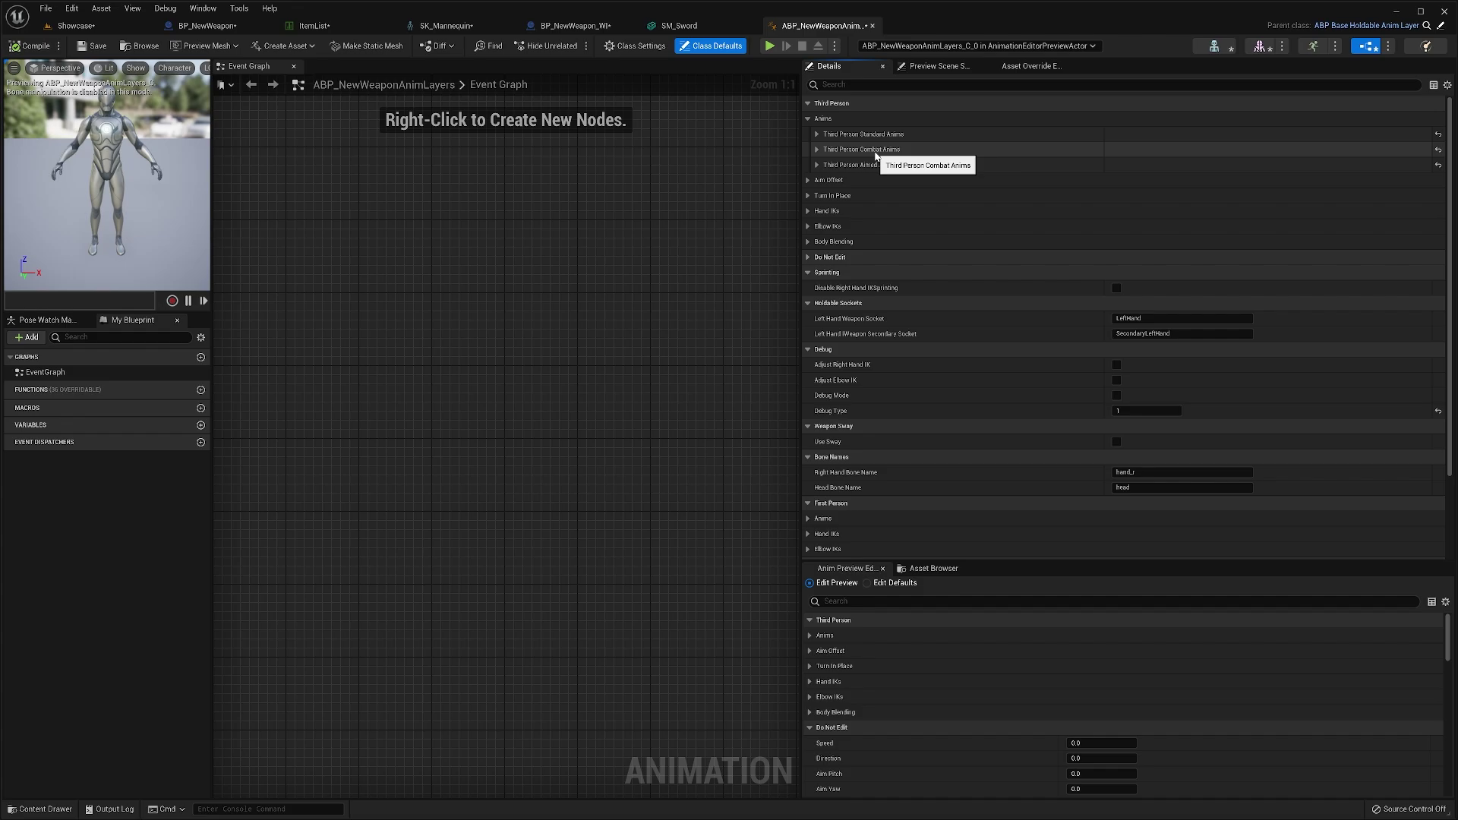
pyautogui.click(875, 152)
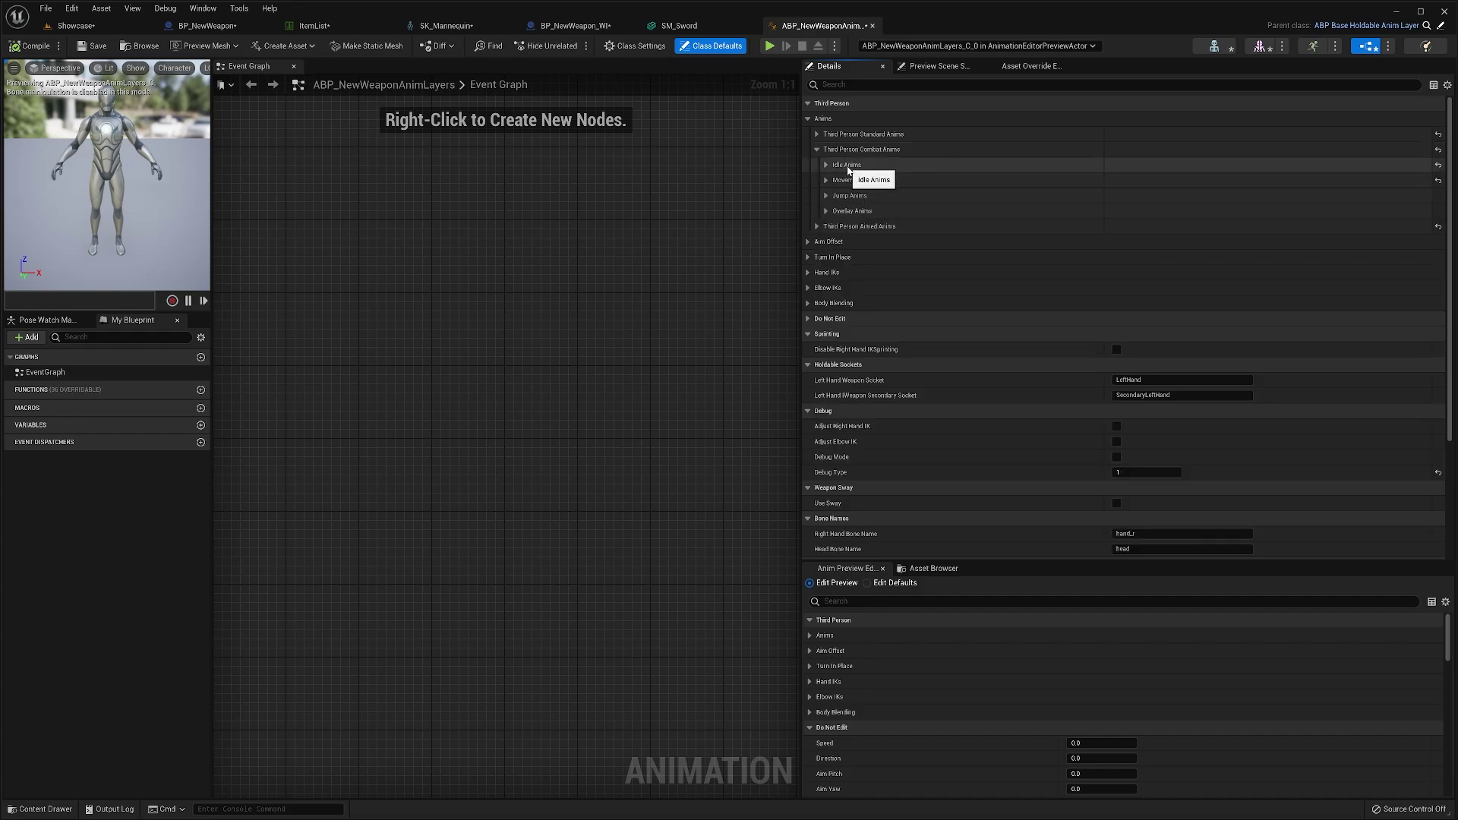
pyautogui.click(851, 165)
pyautogui.click(856, 246)
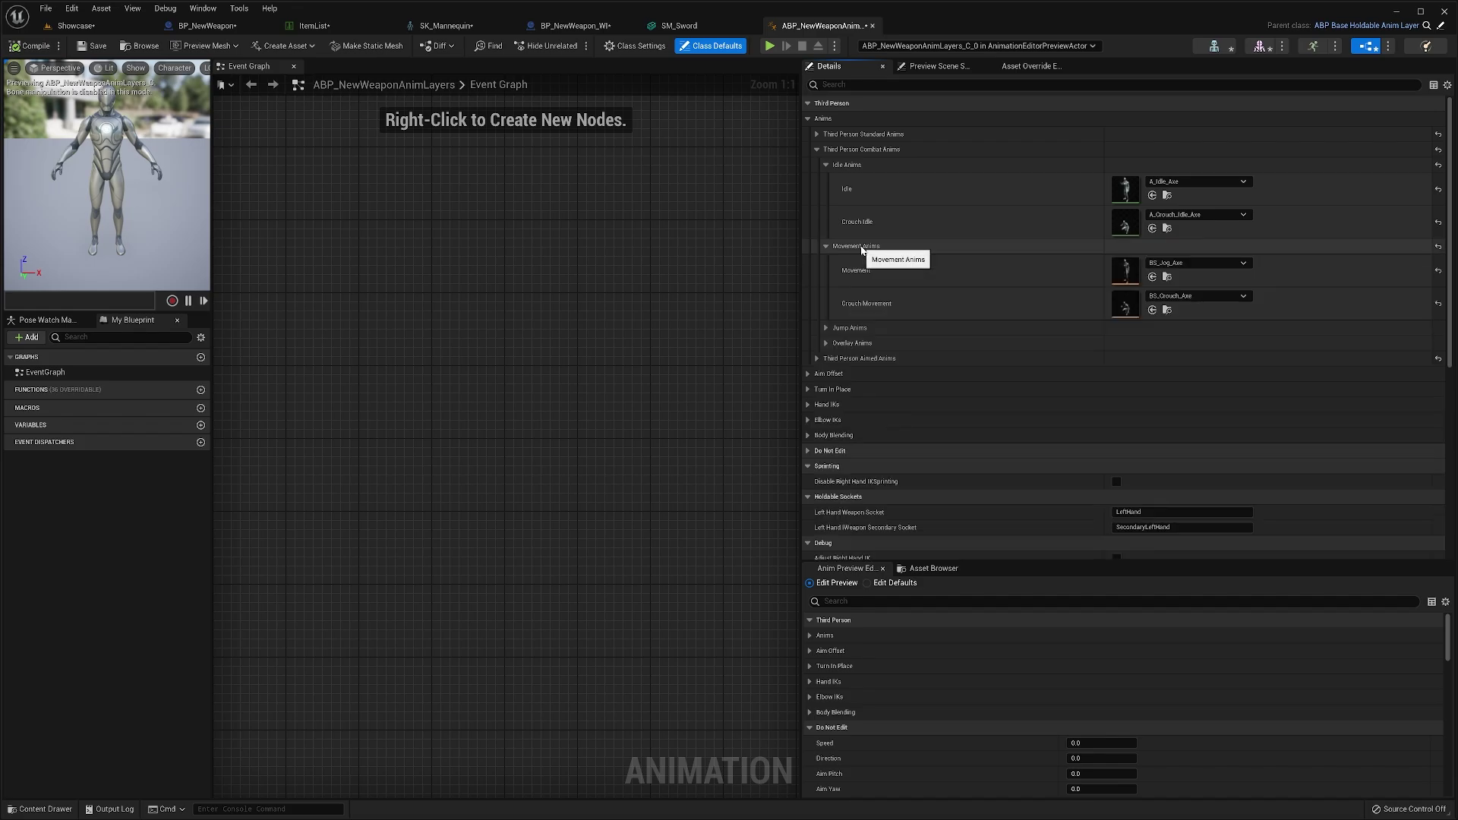
pyautogui.click(868, 329)
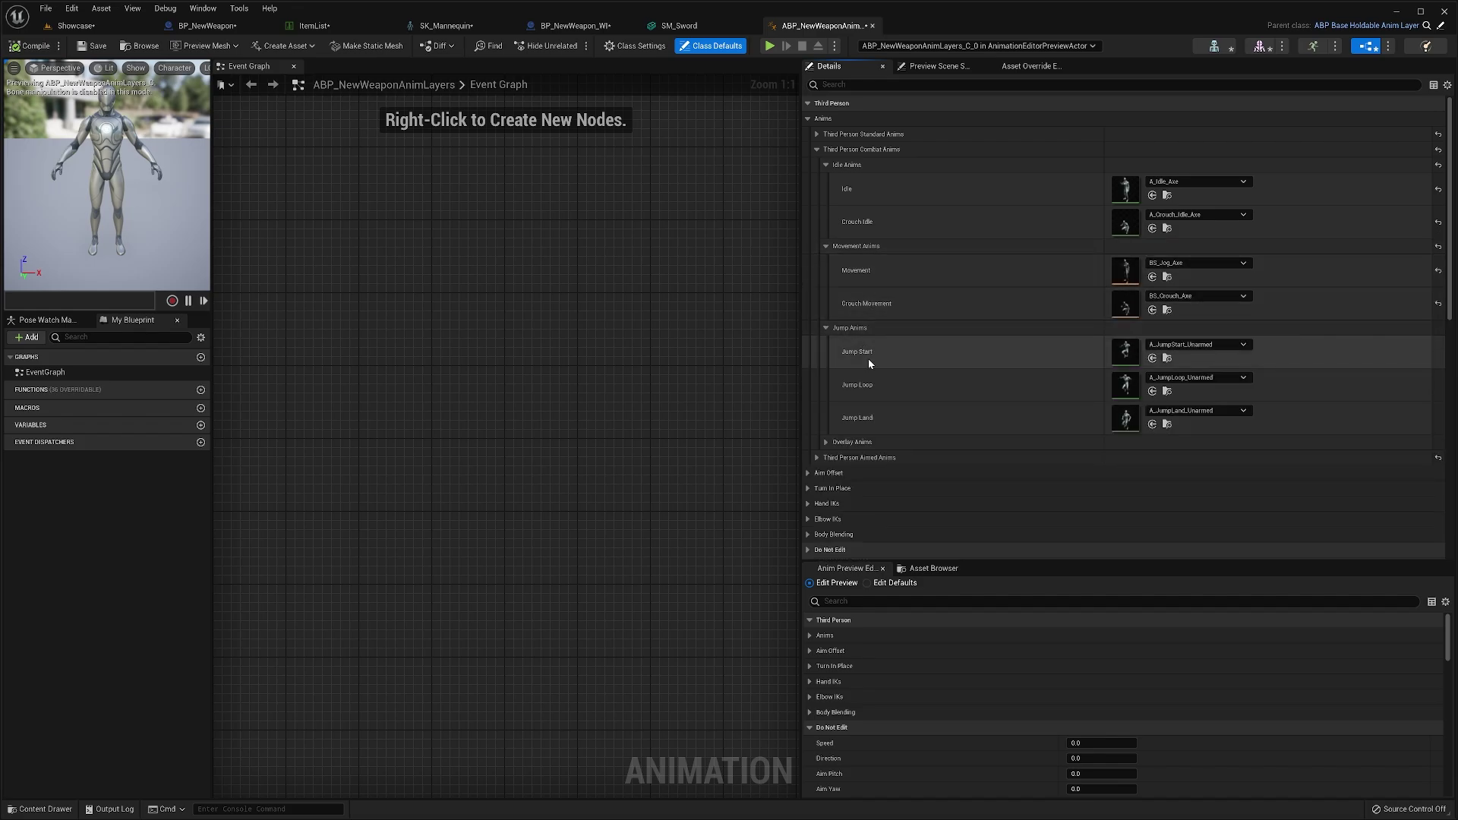
pyautogui.click(867, 443)
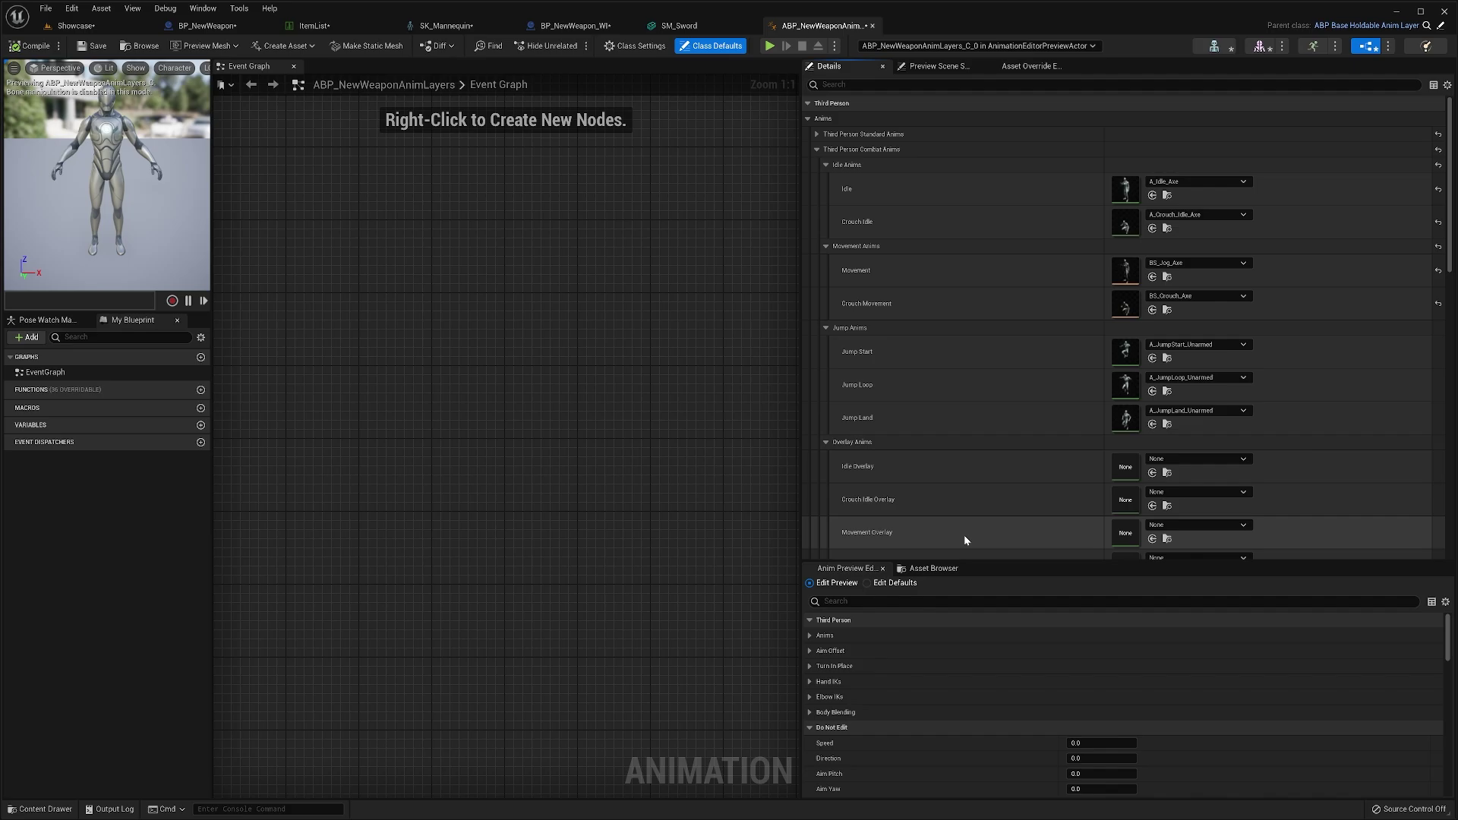
# - Examine which animations and blend spaces are assigned to the third-person combat idle, movement, jump and overlay slots
pyautogui.scroll(-1, 964, 532)
pyautogui.scroll(-3, 907, 411)
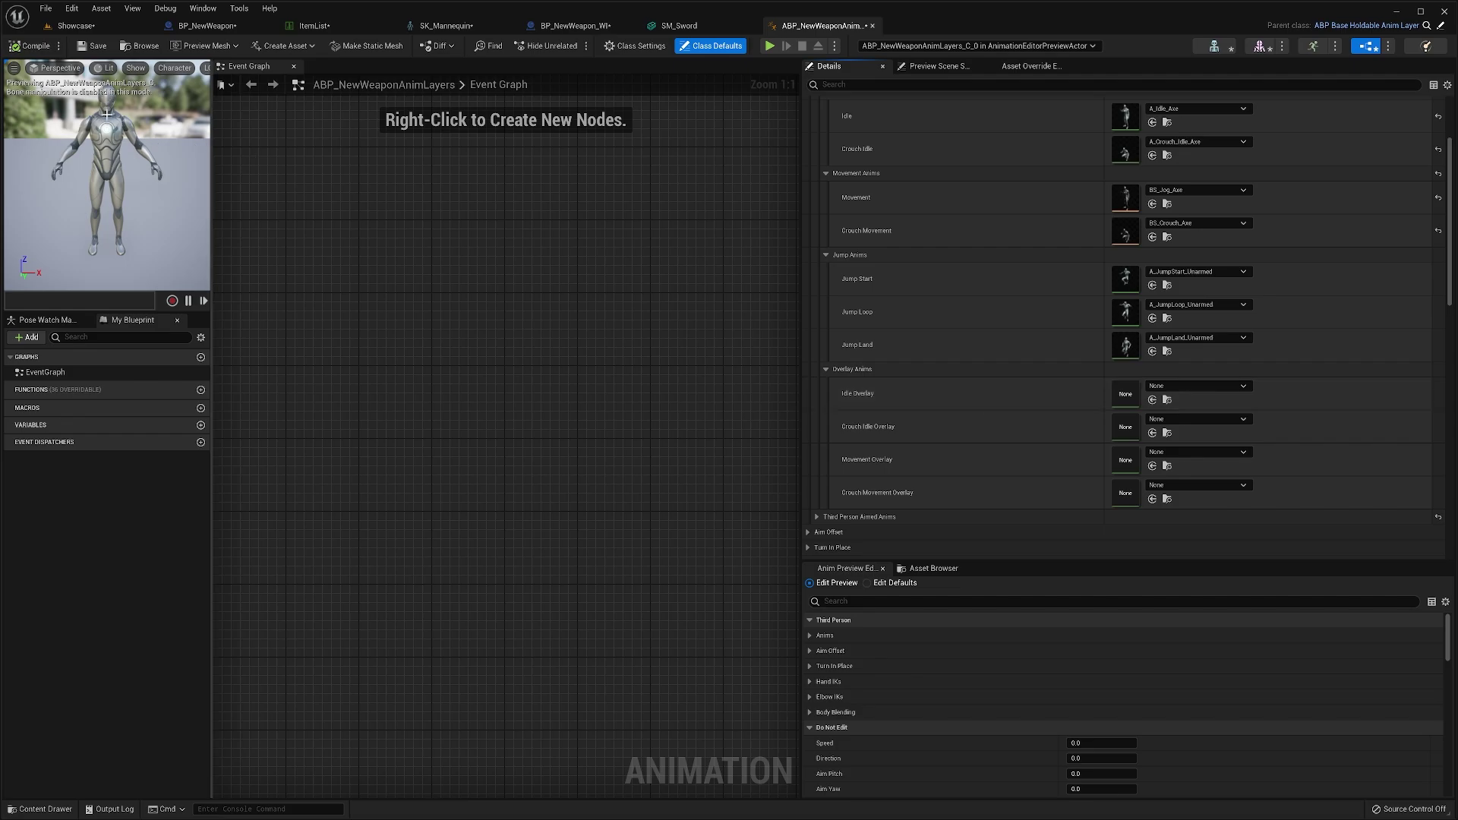
pyautogui.scroll(3, 963, 398)
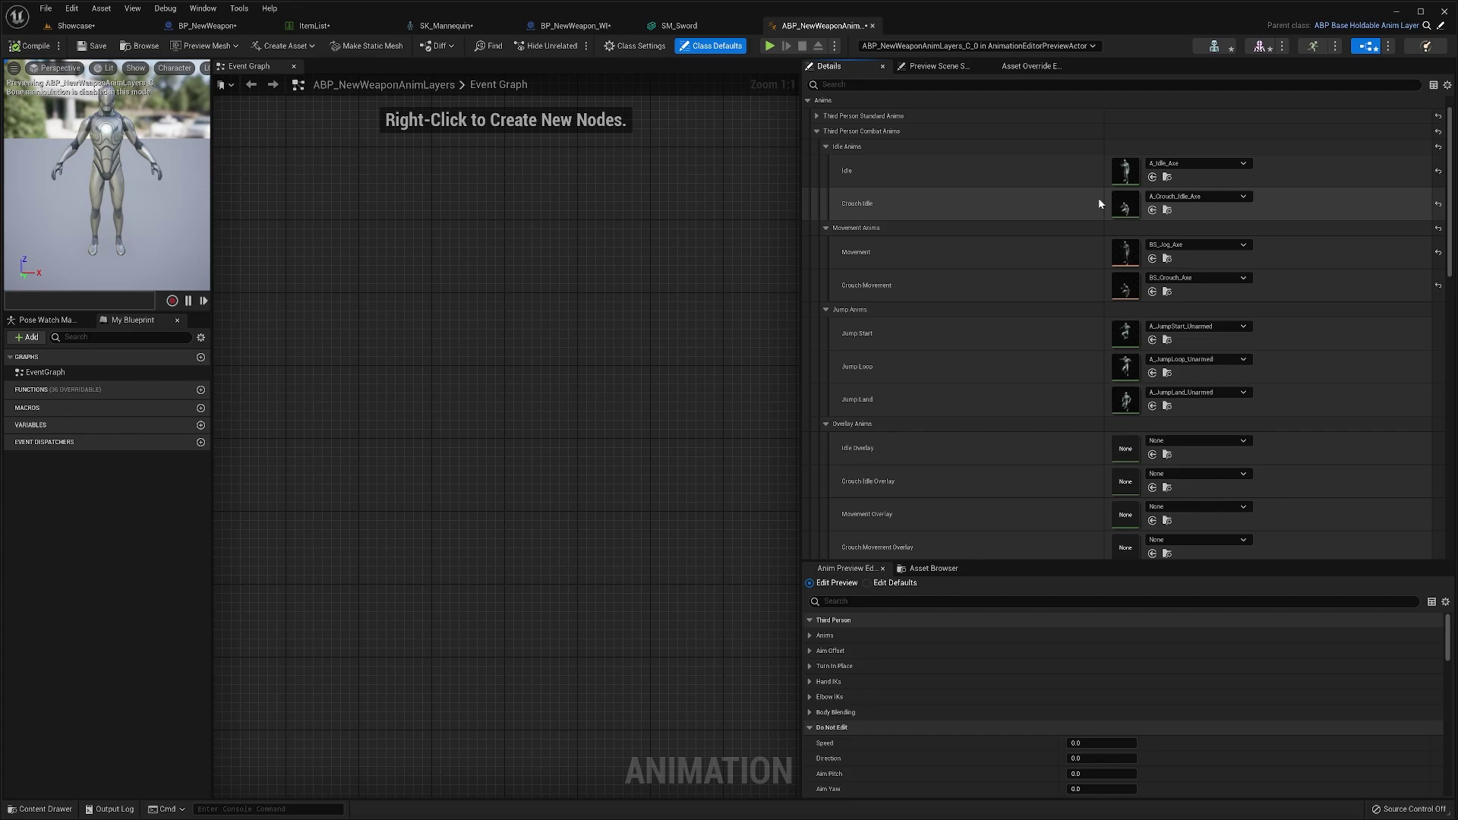
pyautogui.scroll(-2, 1003, 388)
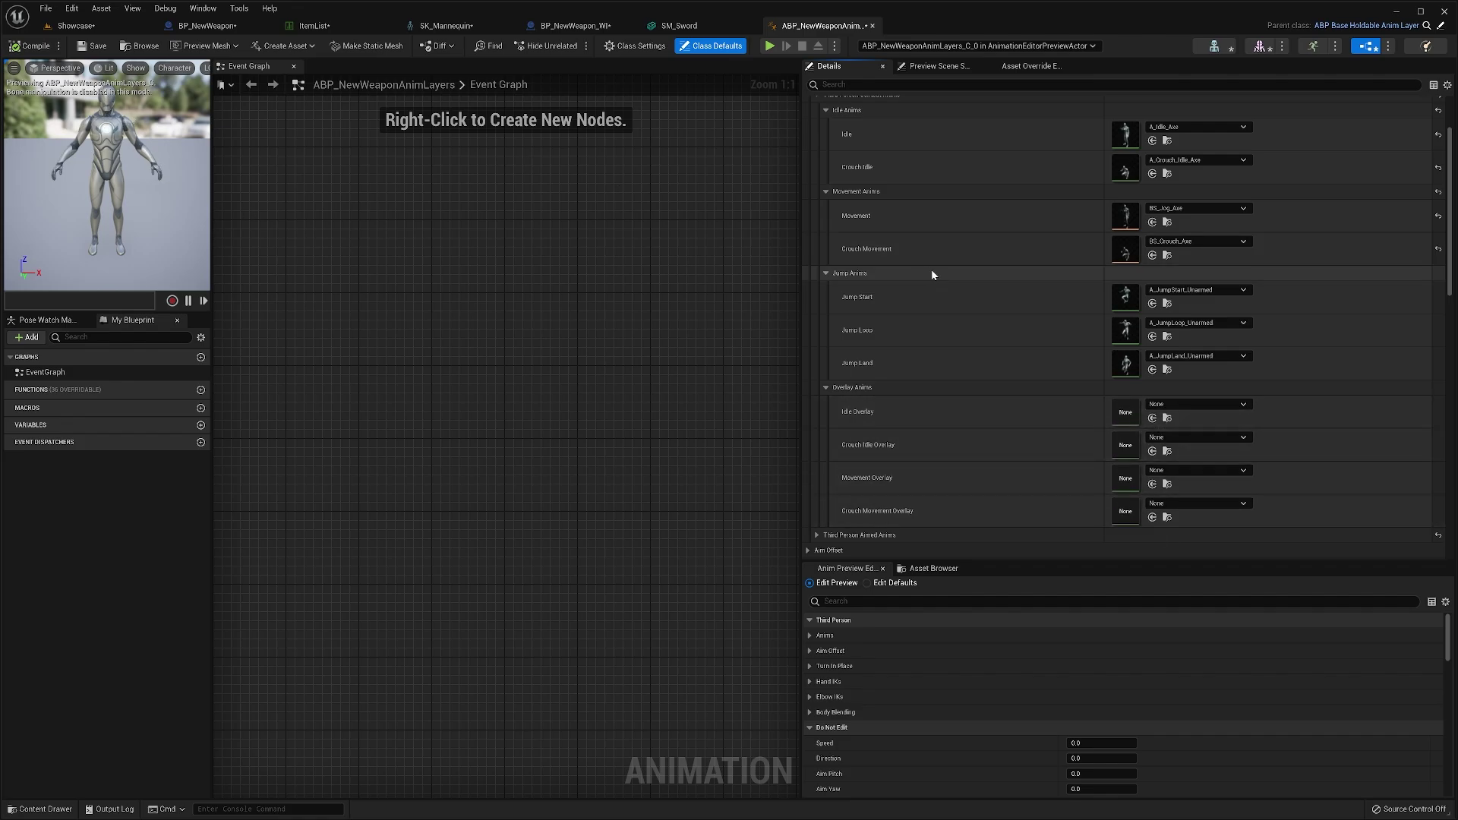
pyautogui.scroll(2, 932, 274)
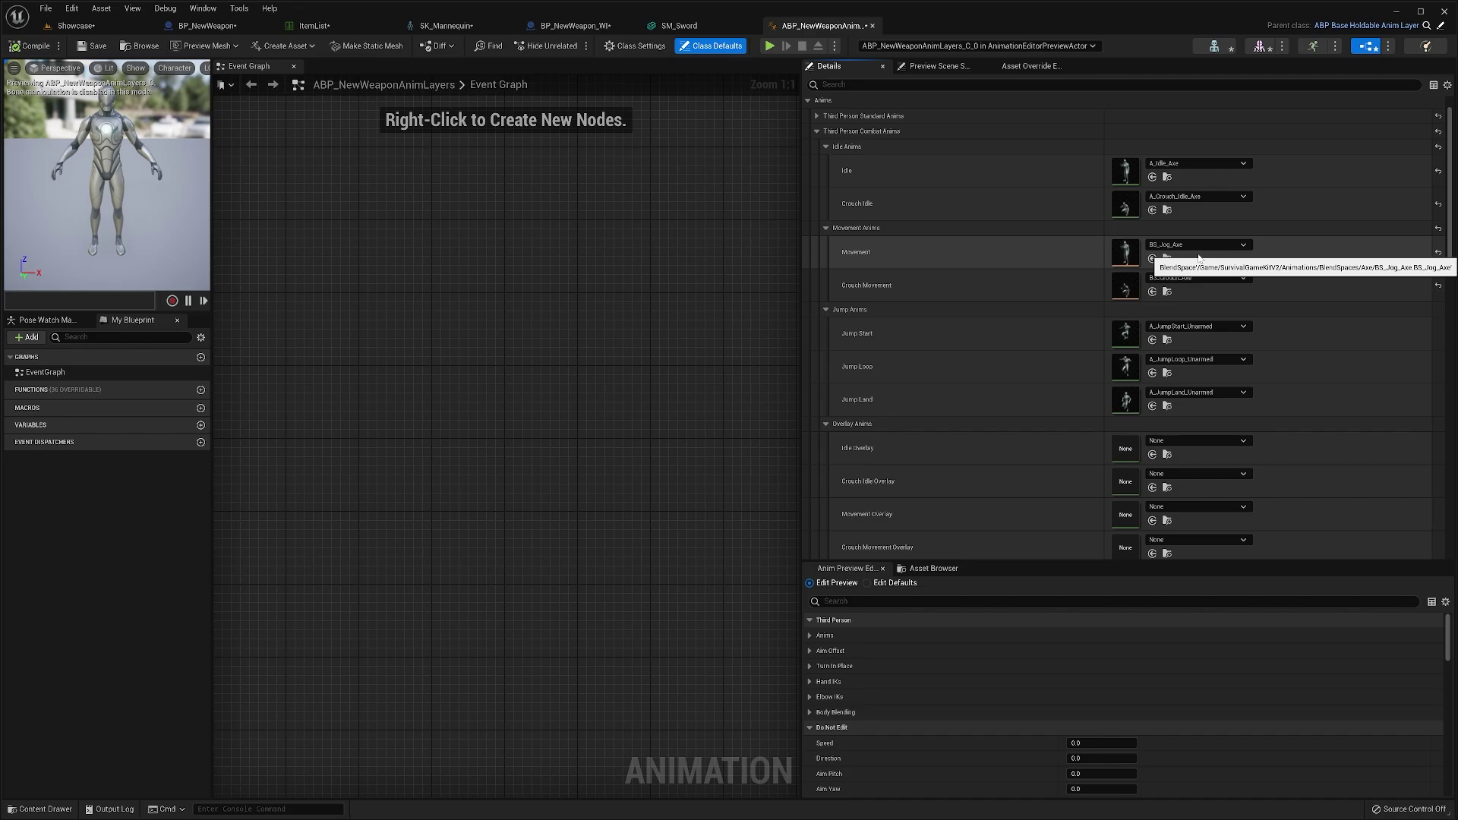
pyautogui.scroll(-1, 1120, 304)
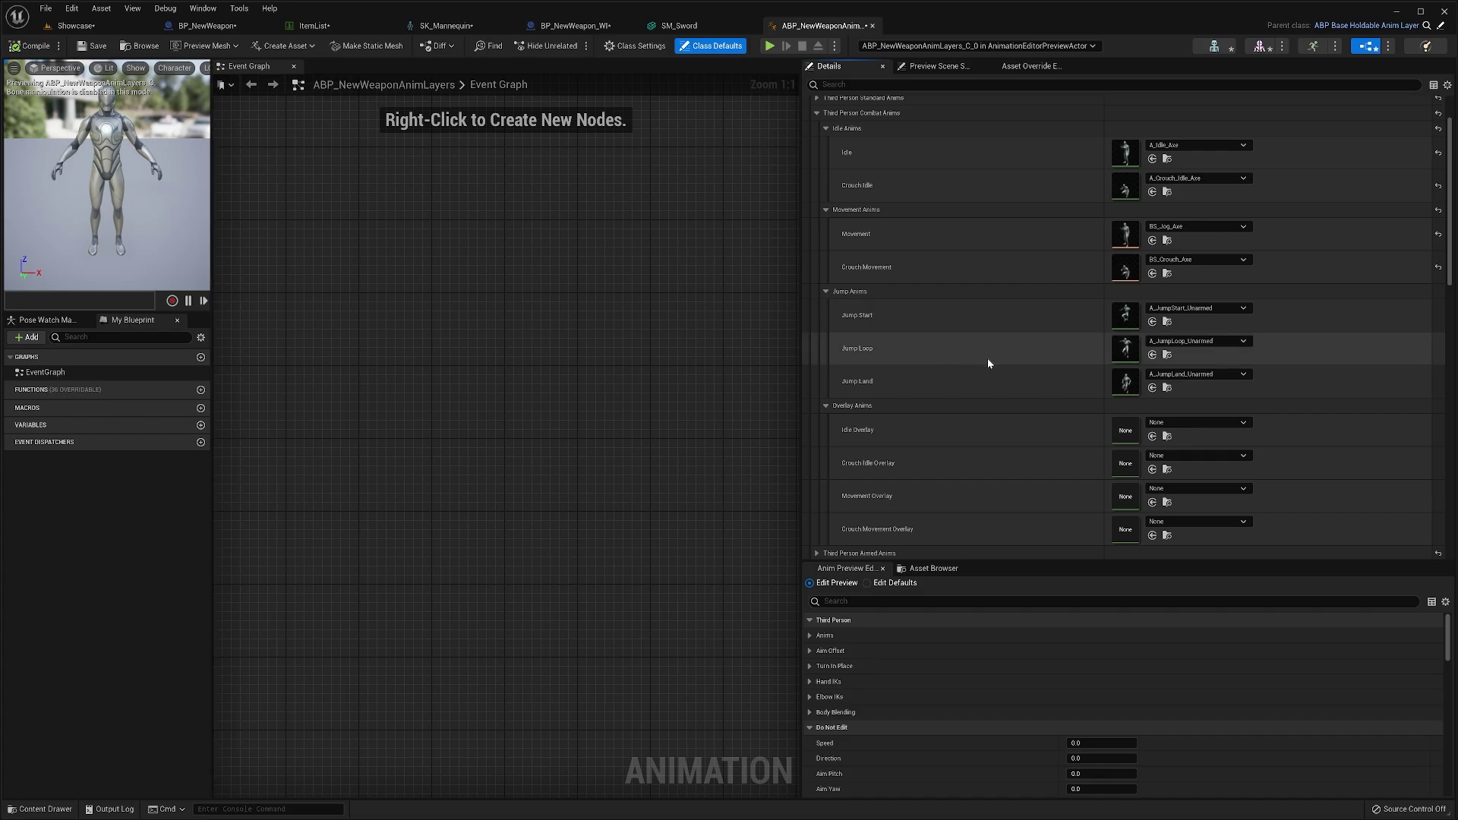
pyautogui.scroll(2, 987, 357)
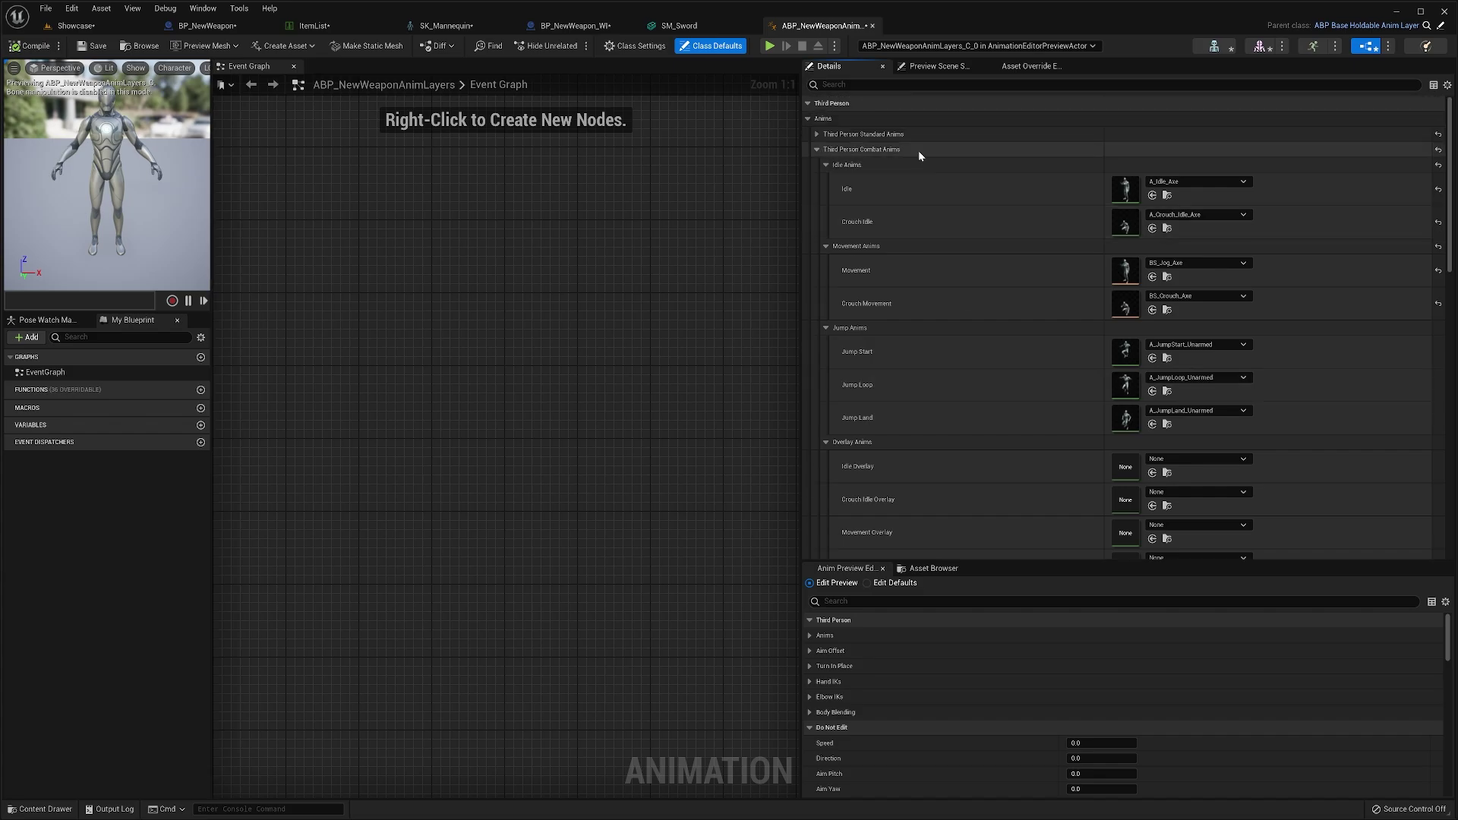
# - Collapse Third Person Combat Anims and view the groups inside Third Person Standard Anims and Third Person Aimed Anims
pyautogui.click(928, 149)
pyautogui.click(942, 134)
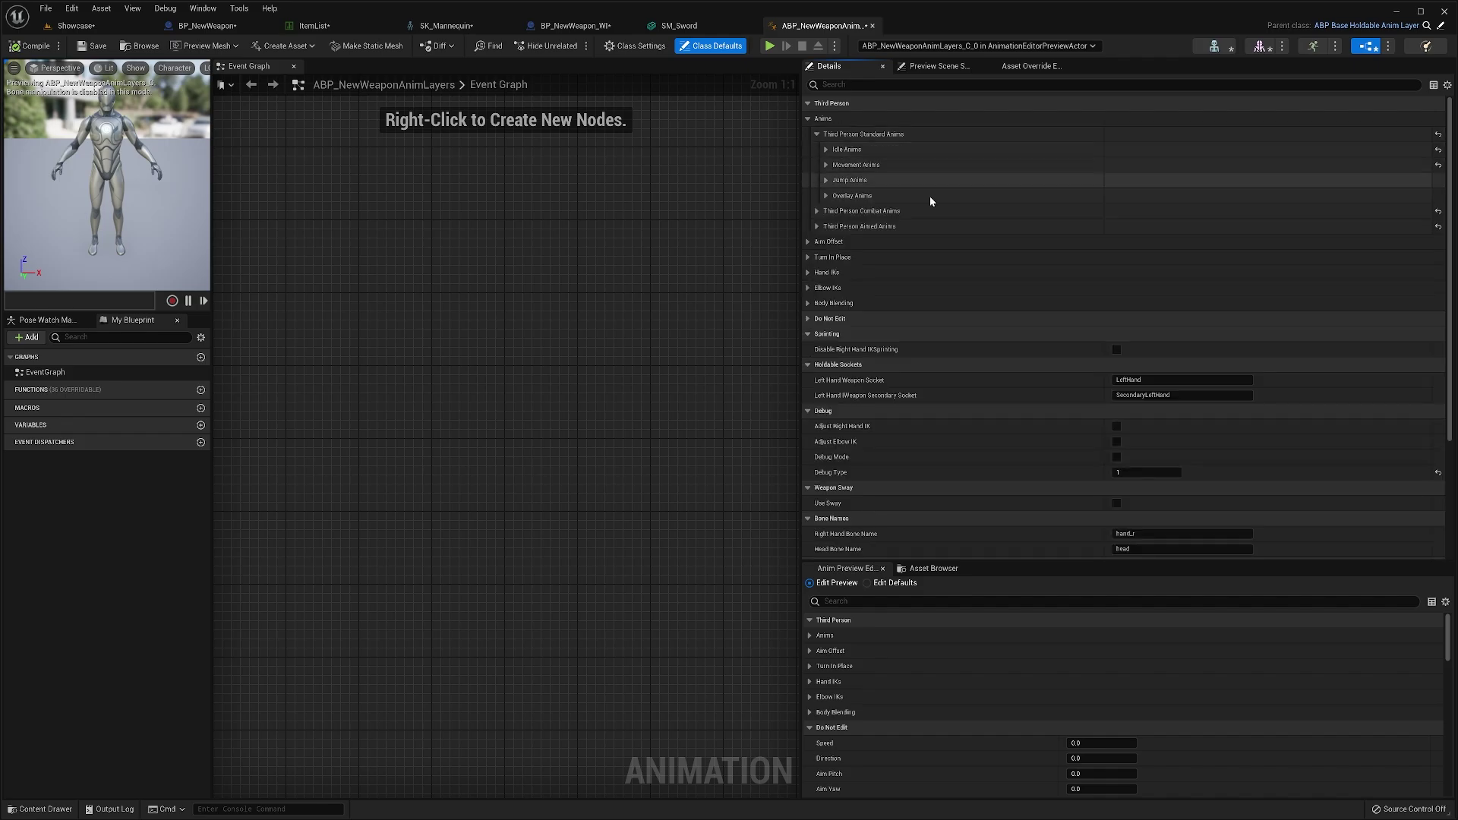
pyautogui.click(884, 226)
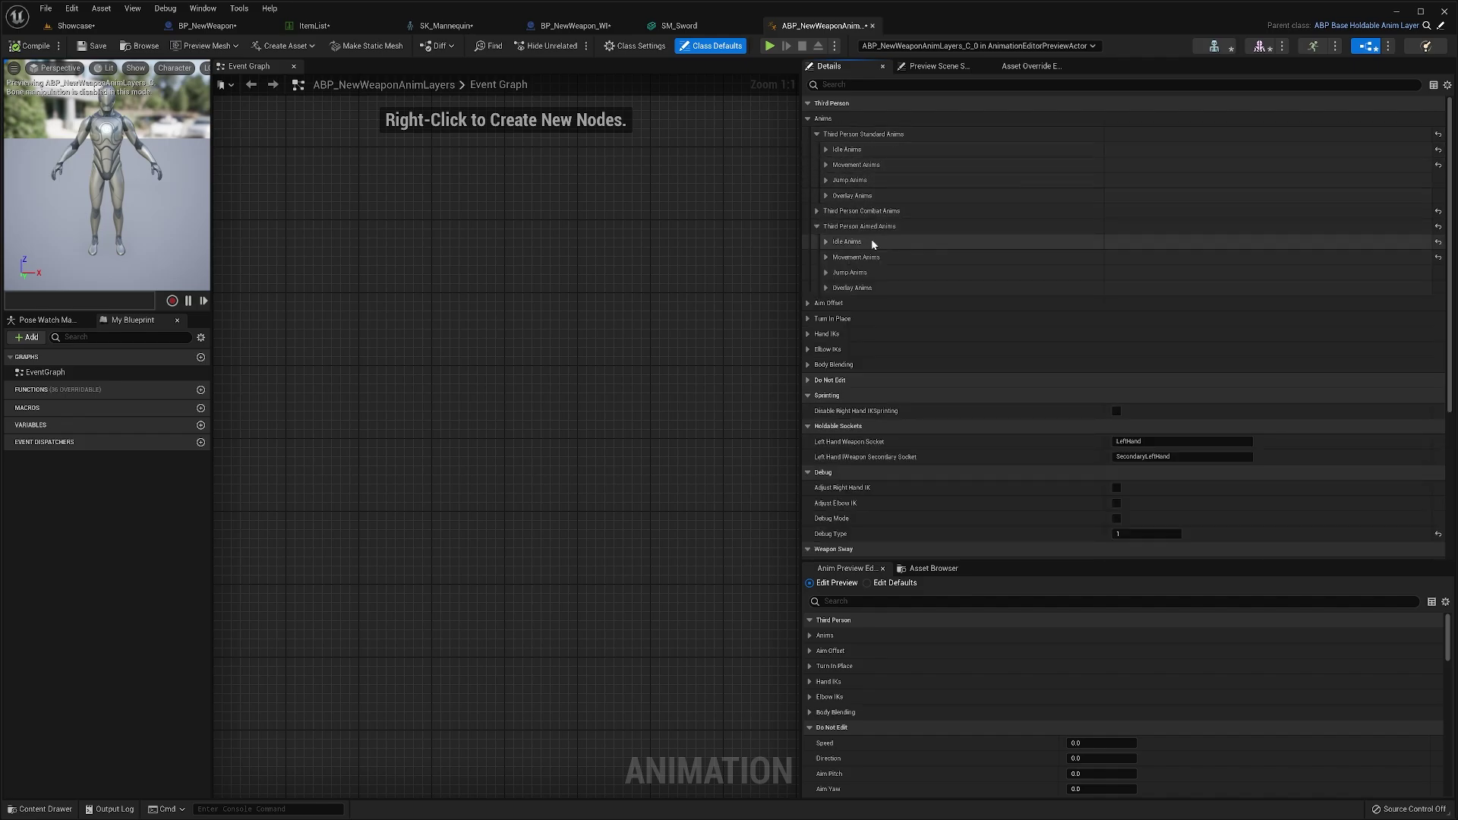
pyautogui.scroll(-1, 885, 303)
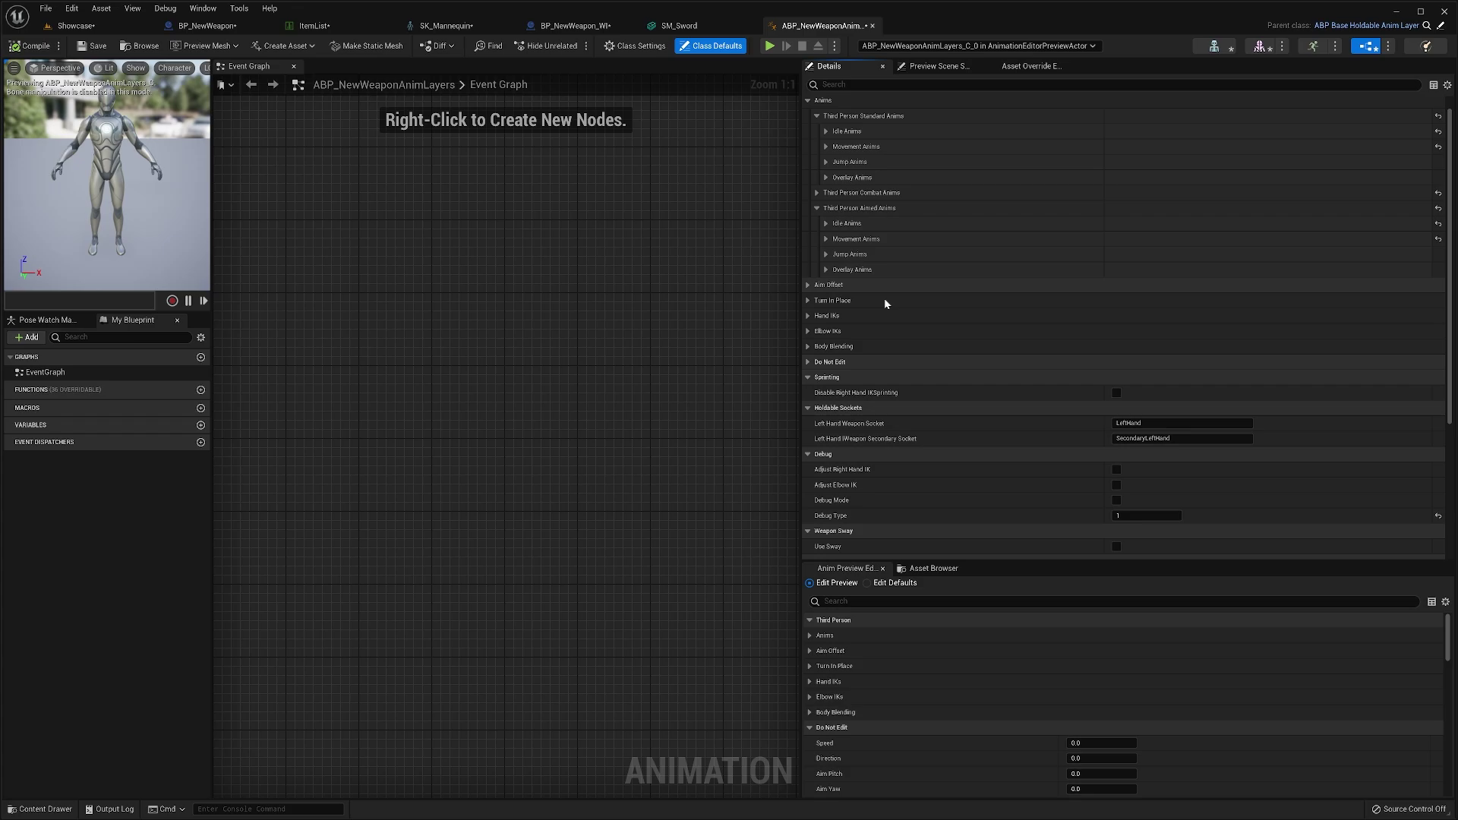
pyautogui.scroll(-6, 885, 303)
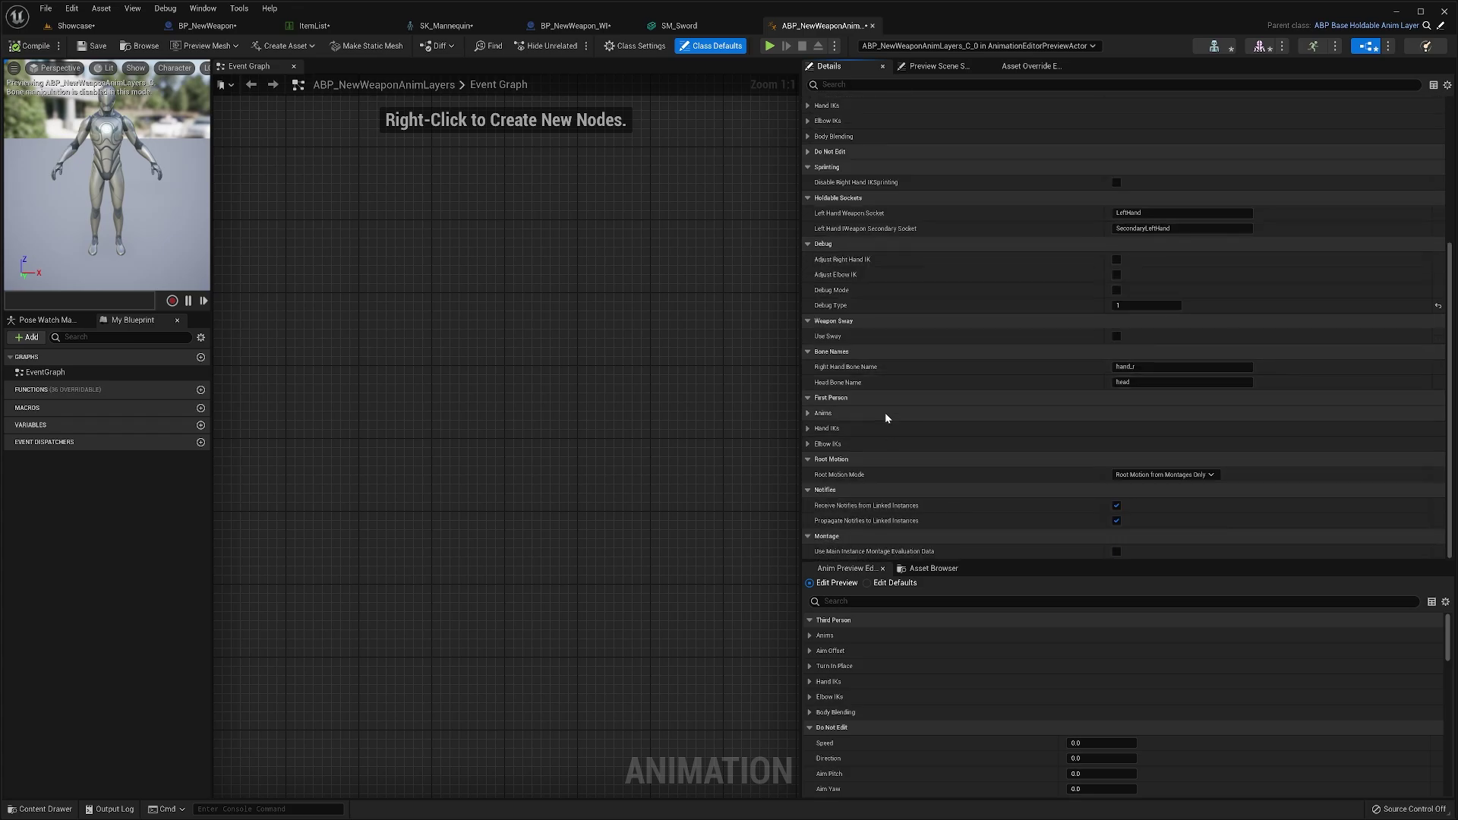
# - Expand First Person Combat Anims and examine the animations assigned to its idle, movement and jump slots
pyautogui.click(824, 413)
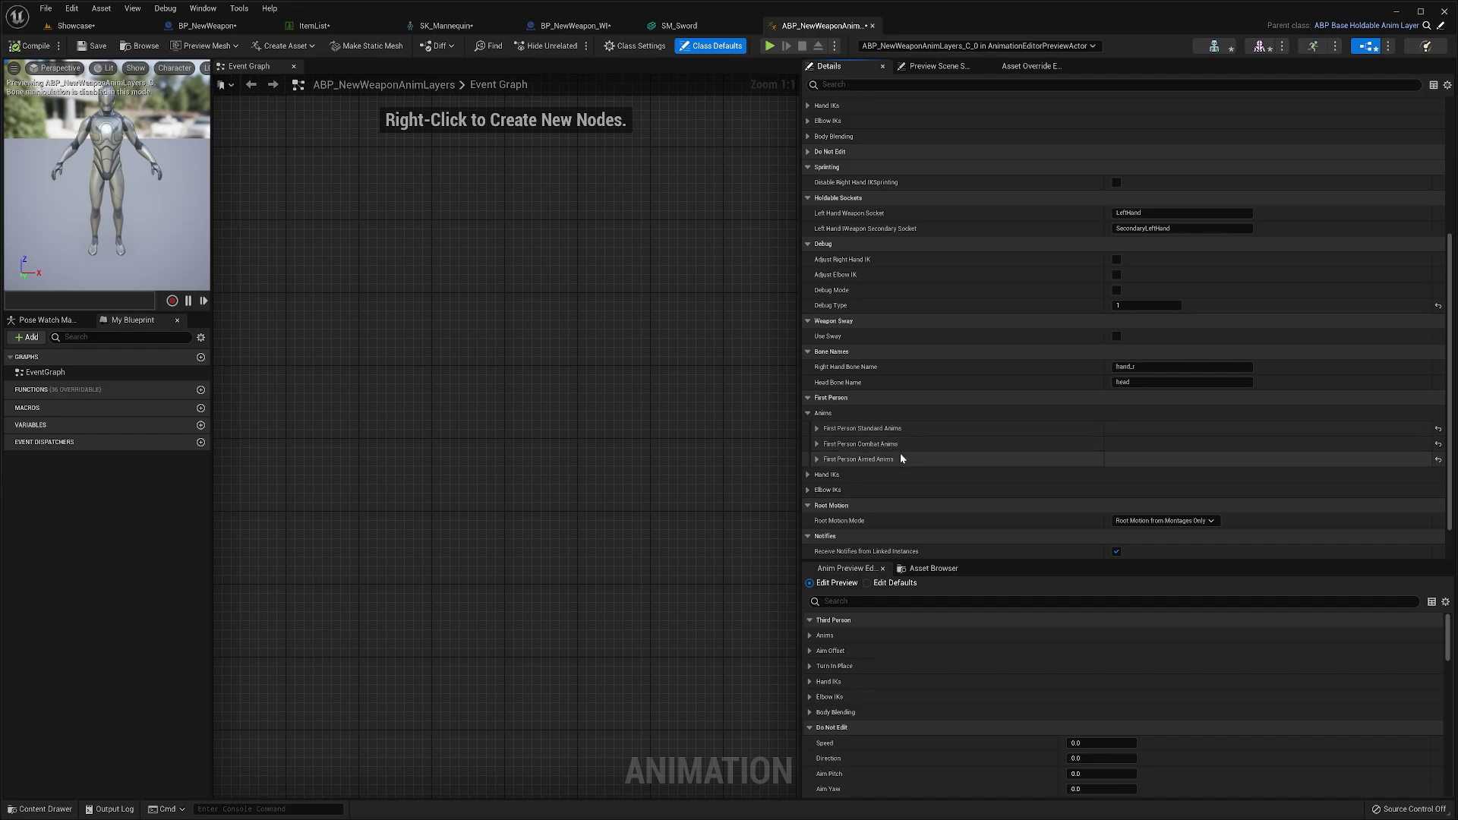
pyautogui.click(904, 444)
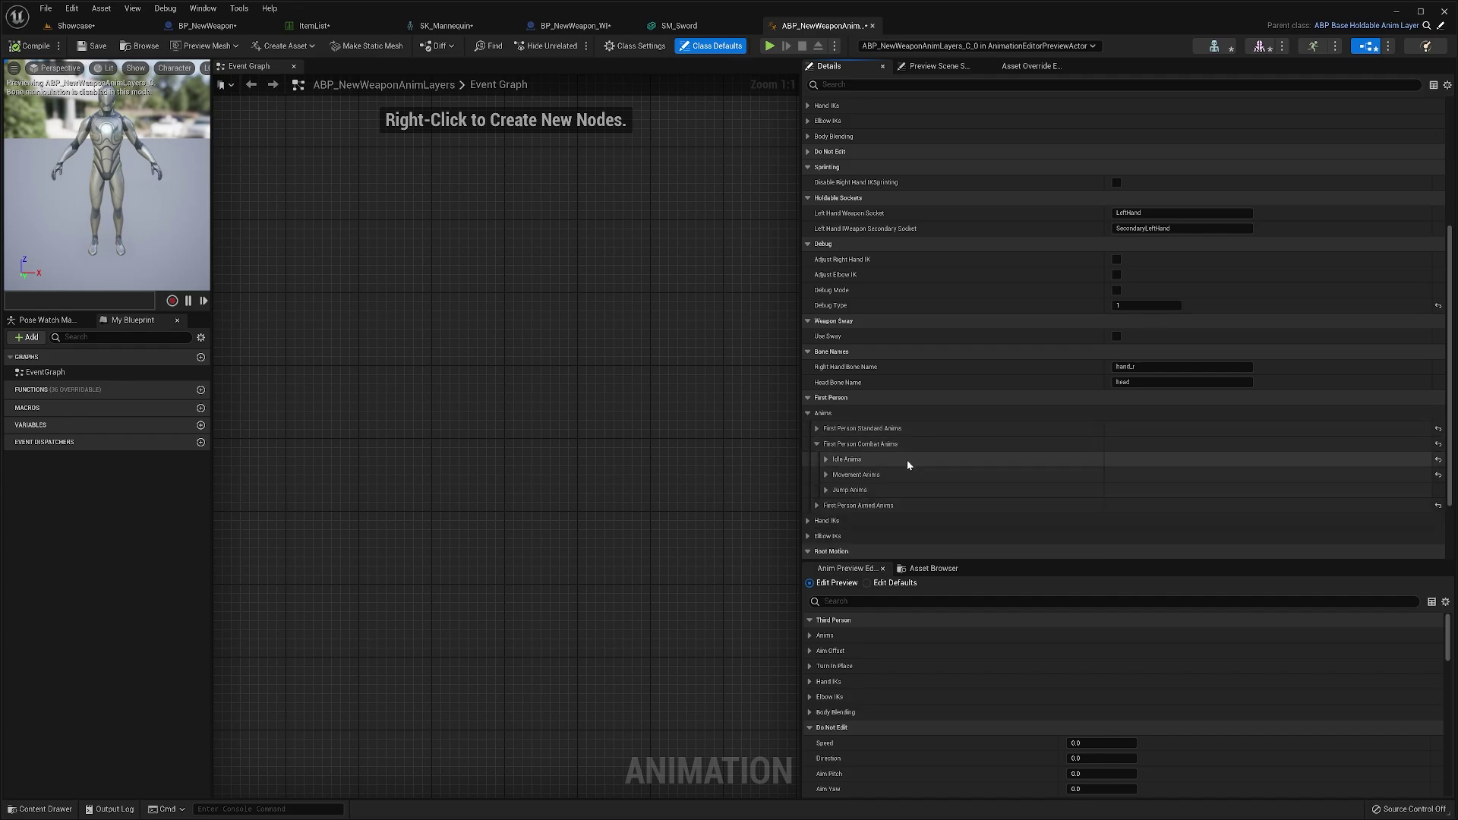
pyautogui.click(906, 465)
pyautogui.scroll(-2, 907, 465)
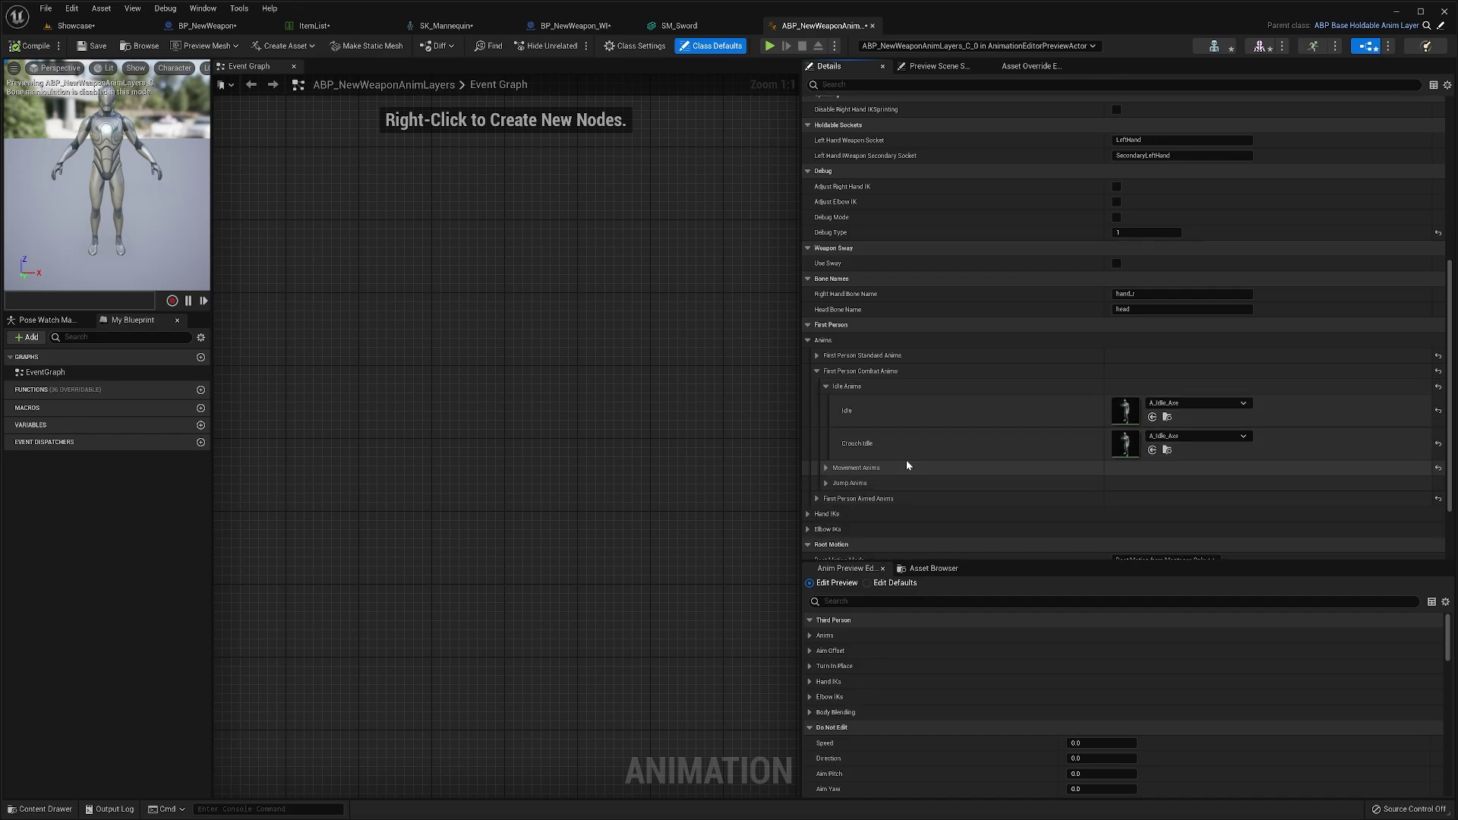
pyautogui.click(906, 464)
pyautogui.scroll(-1, 907, 465)
pyautogui.scroll(-1, 906, 464)
pyautogui.click(908, 491)
pyautogui.scroll(-2, 928, 298)
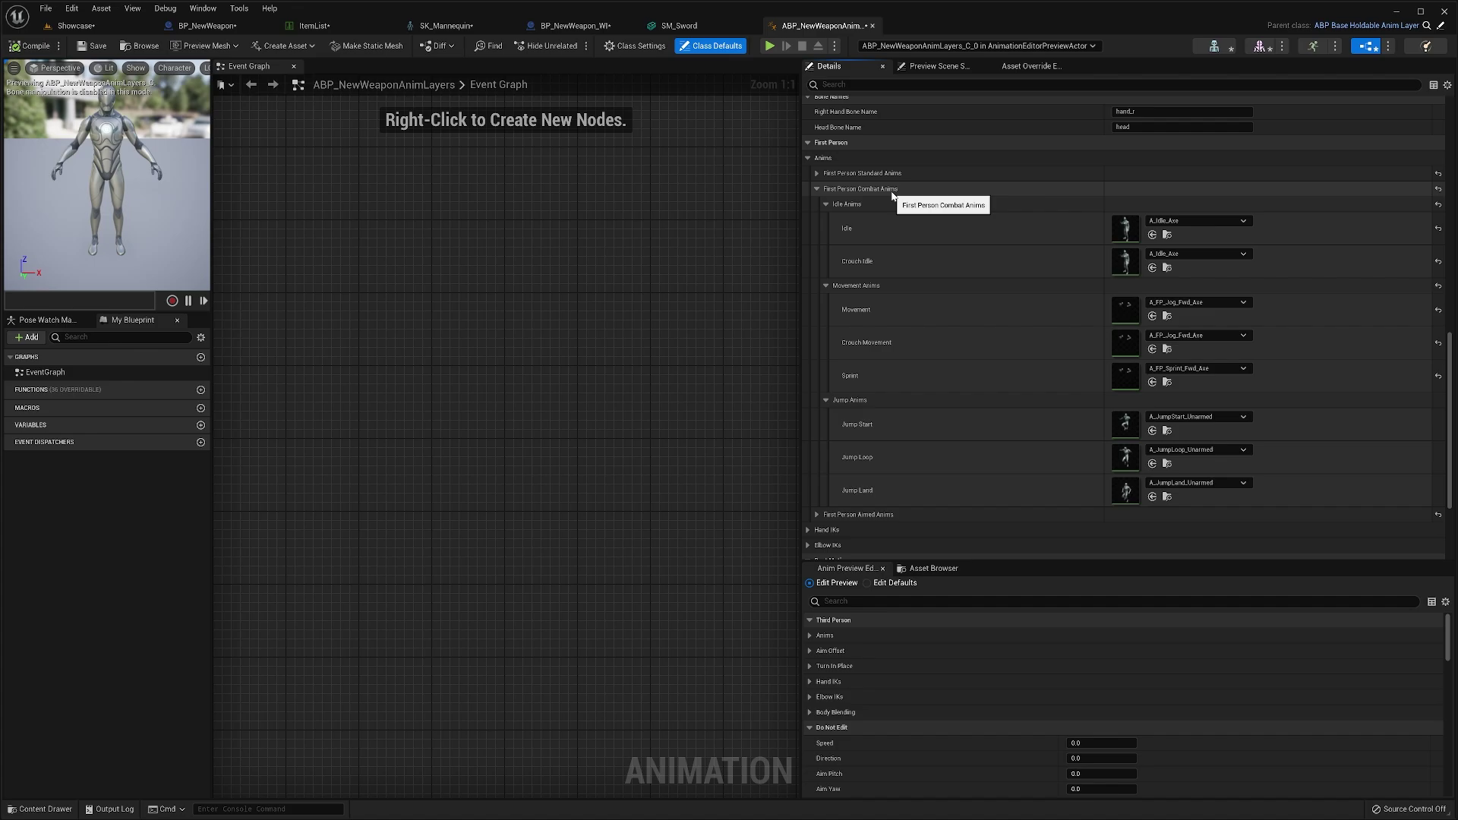
# - Switch the third-person Aim Offset Type to Standard, view the Aim Offsets slots, and set the type back to Procedural
pyautogui.scroll(7, 899, 225)
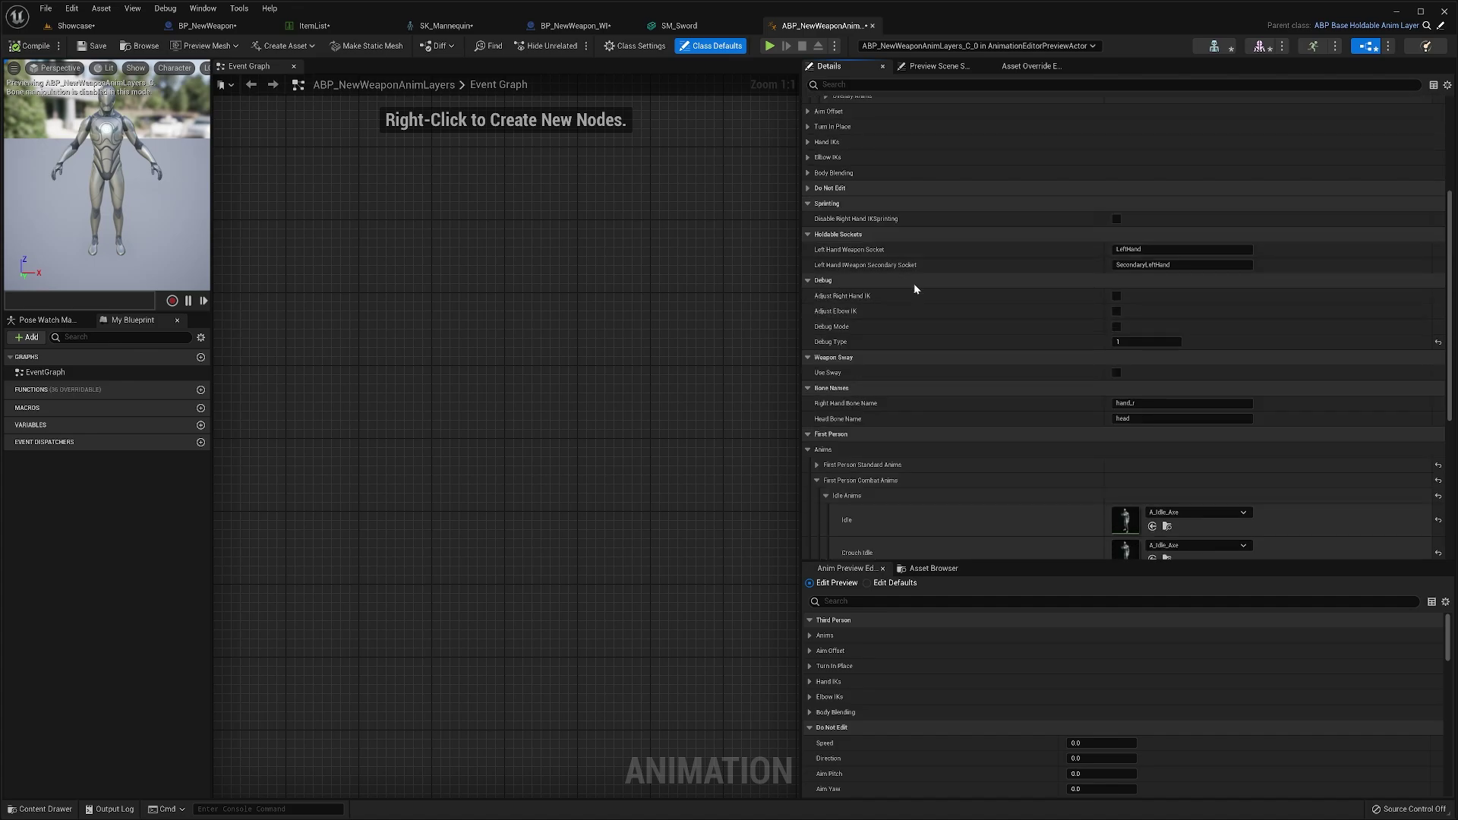
pyautogui.scroll(1, 916, 183)
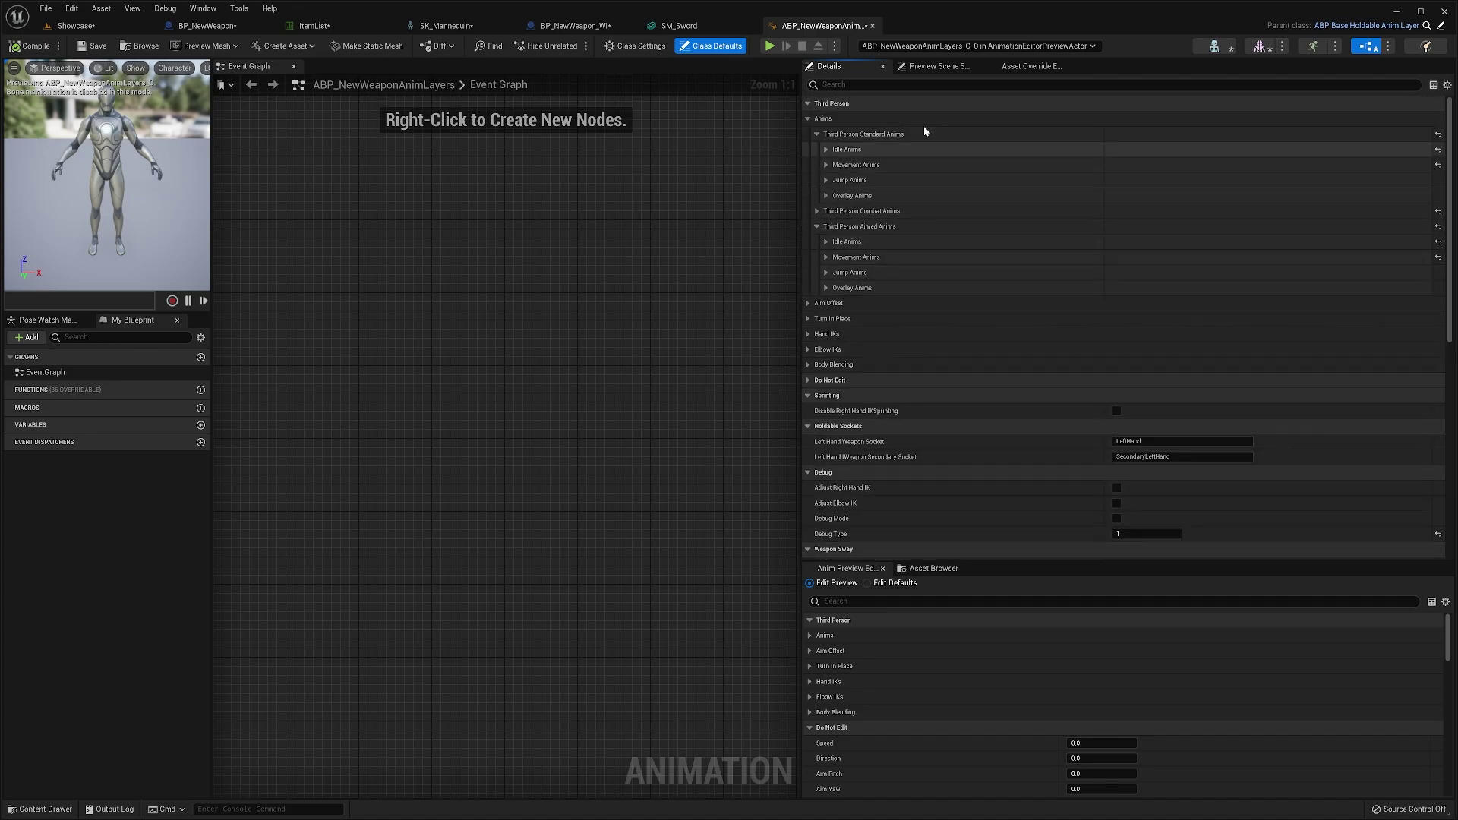
pyautogui.click(923, 303)
pyautogui.click(923, 303)
pyautogui.click(922, 303)
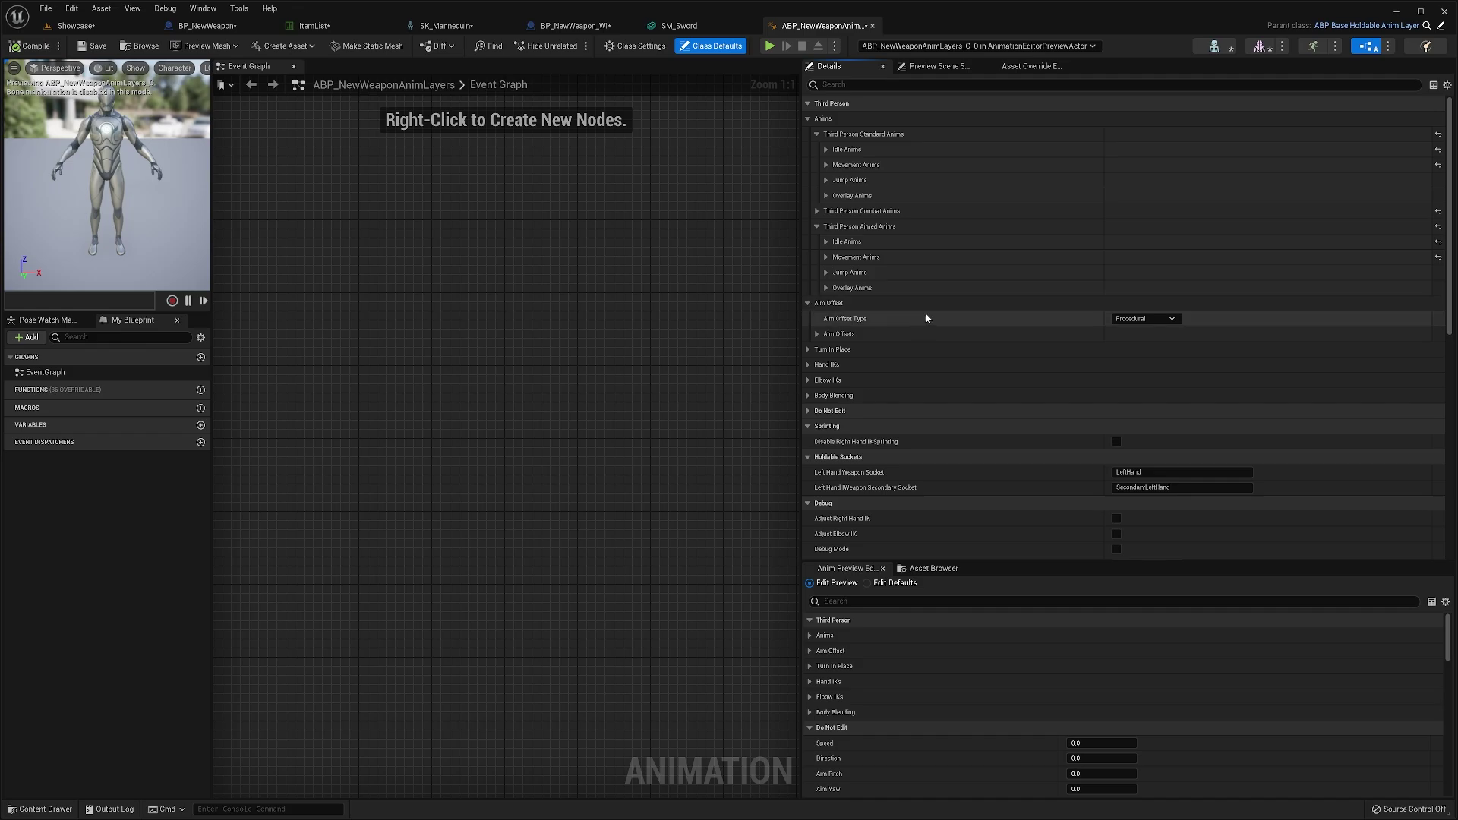
pyautogui.click(1146, 321)
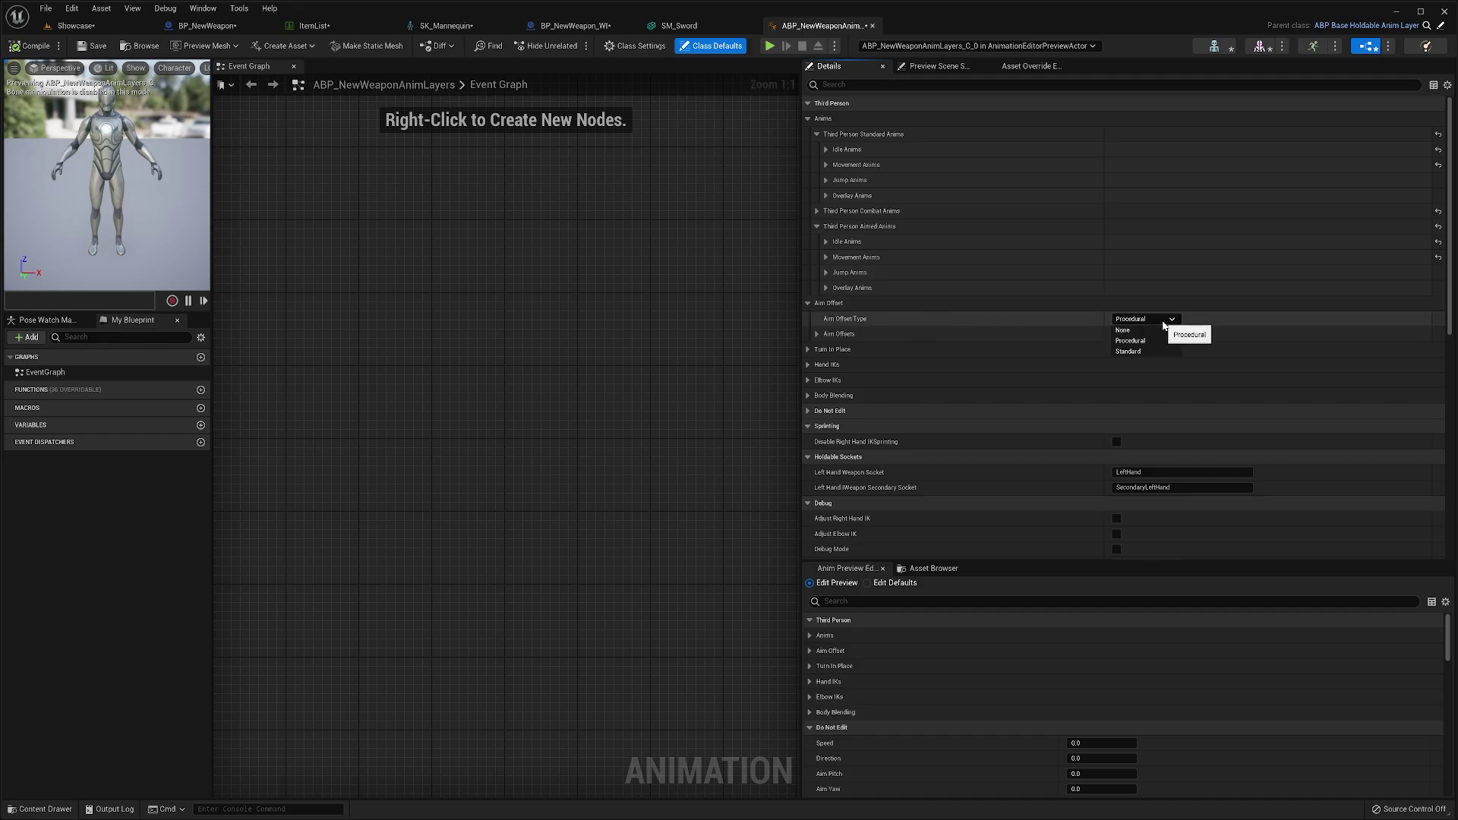
pyautogui.click(1144, 353)
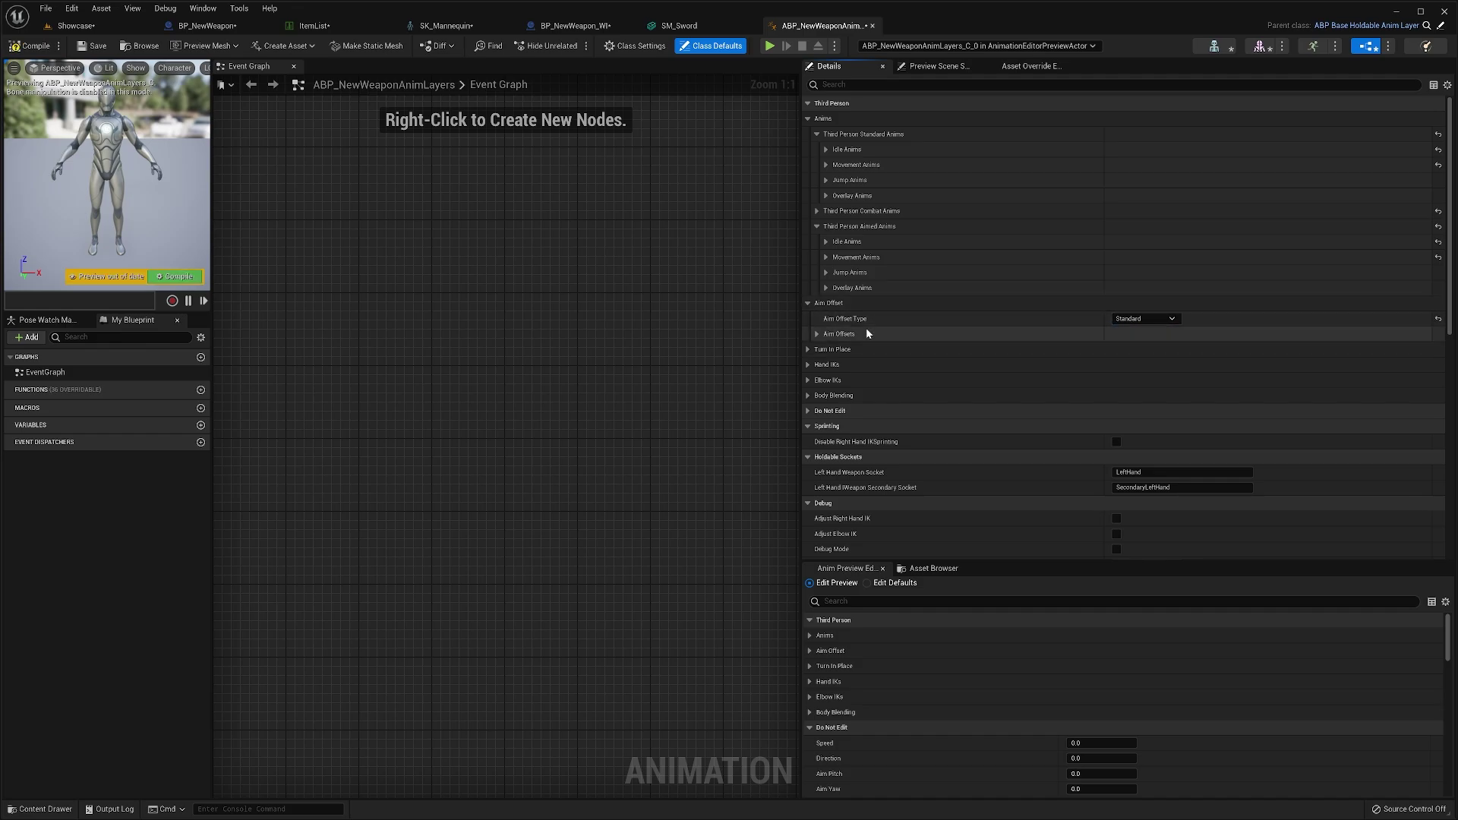
pyautogui.click(831, 338)
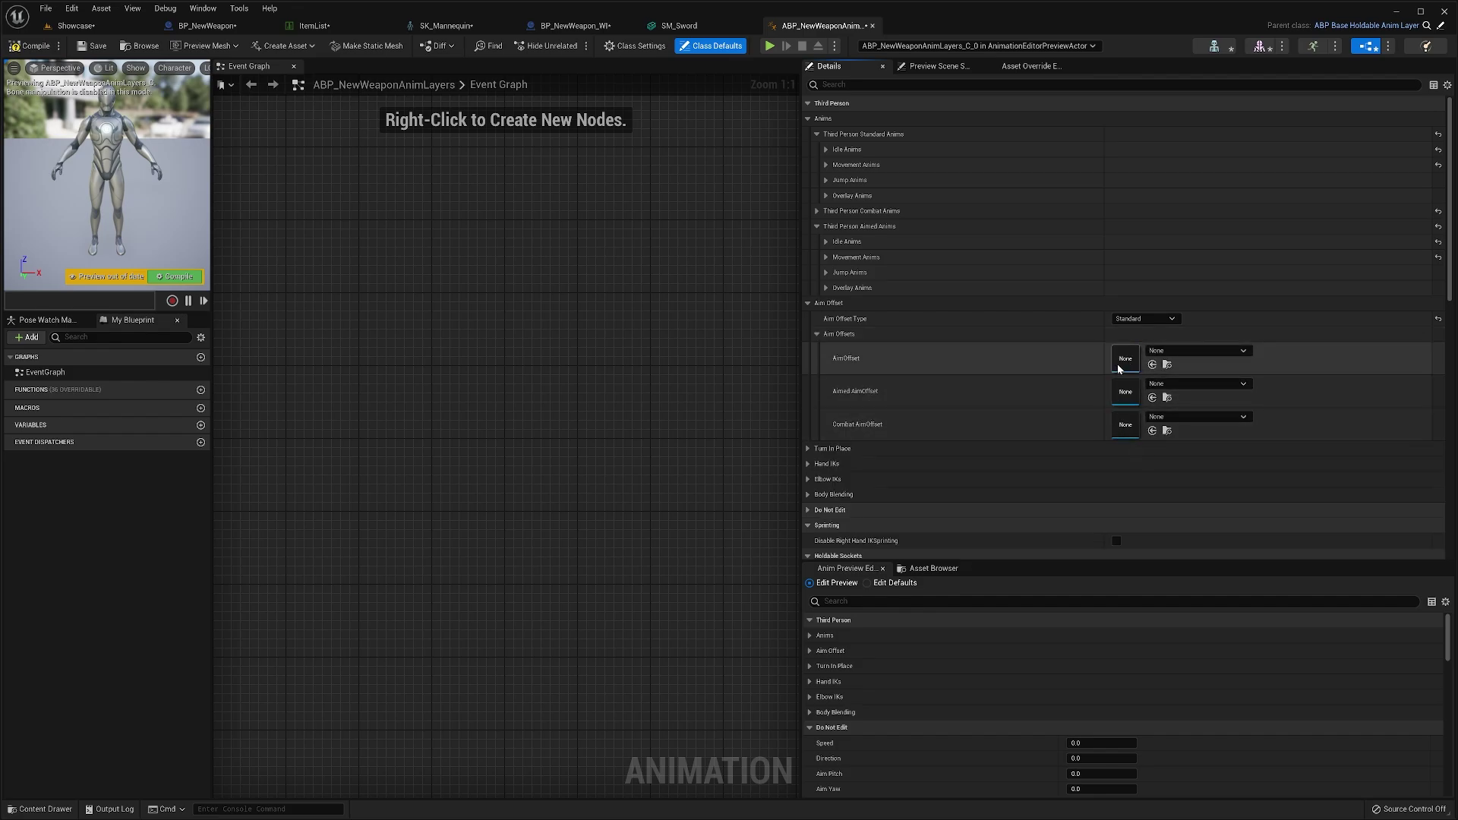
pyautogui.click(1144, 319)
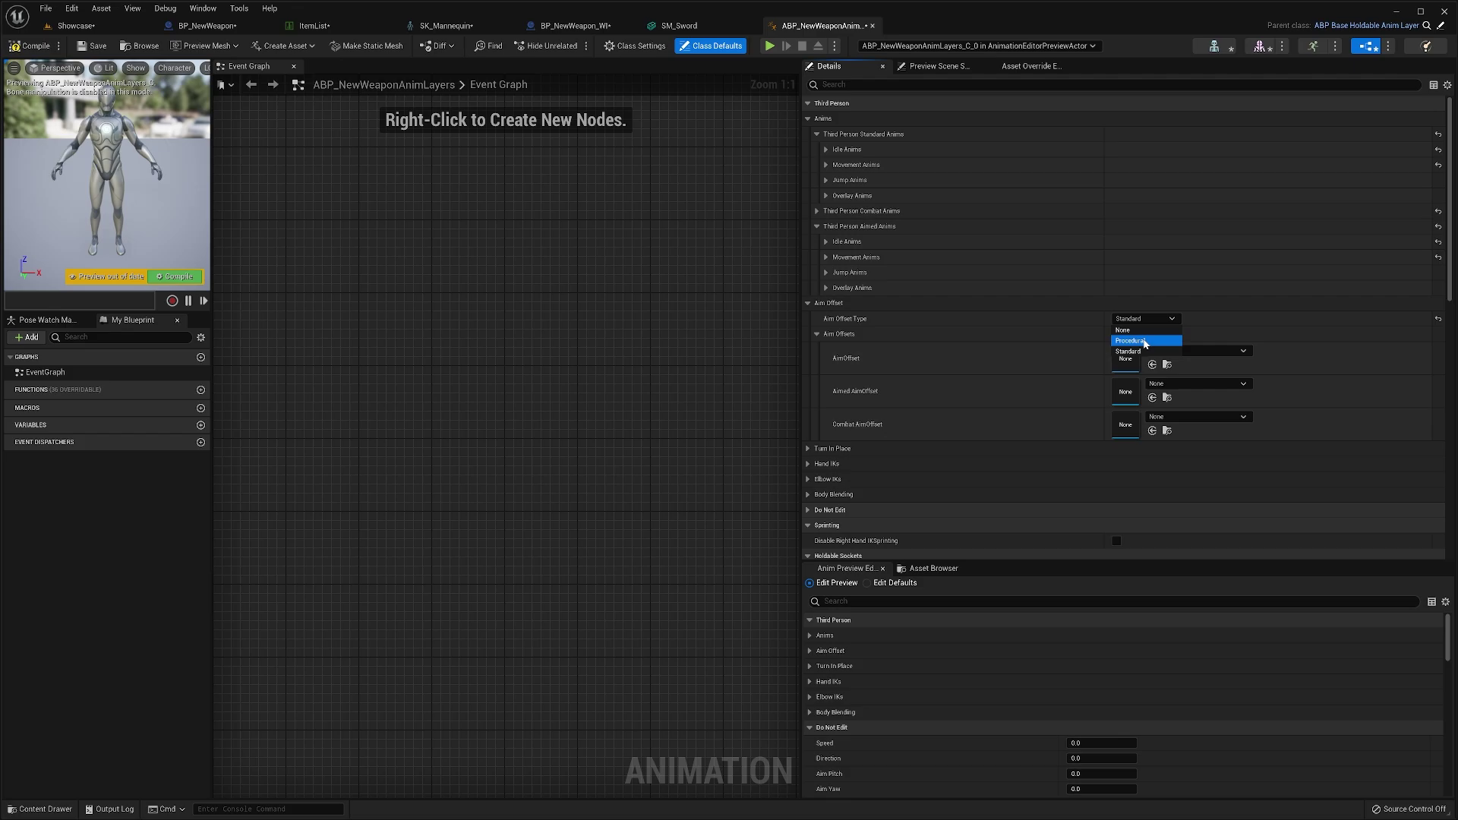
pyautogui.click(1144, 341)
pyautogui.scroll(-2, 909, 357)
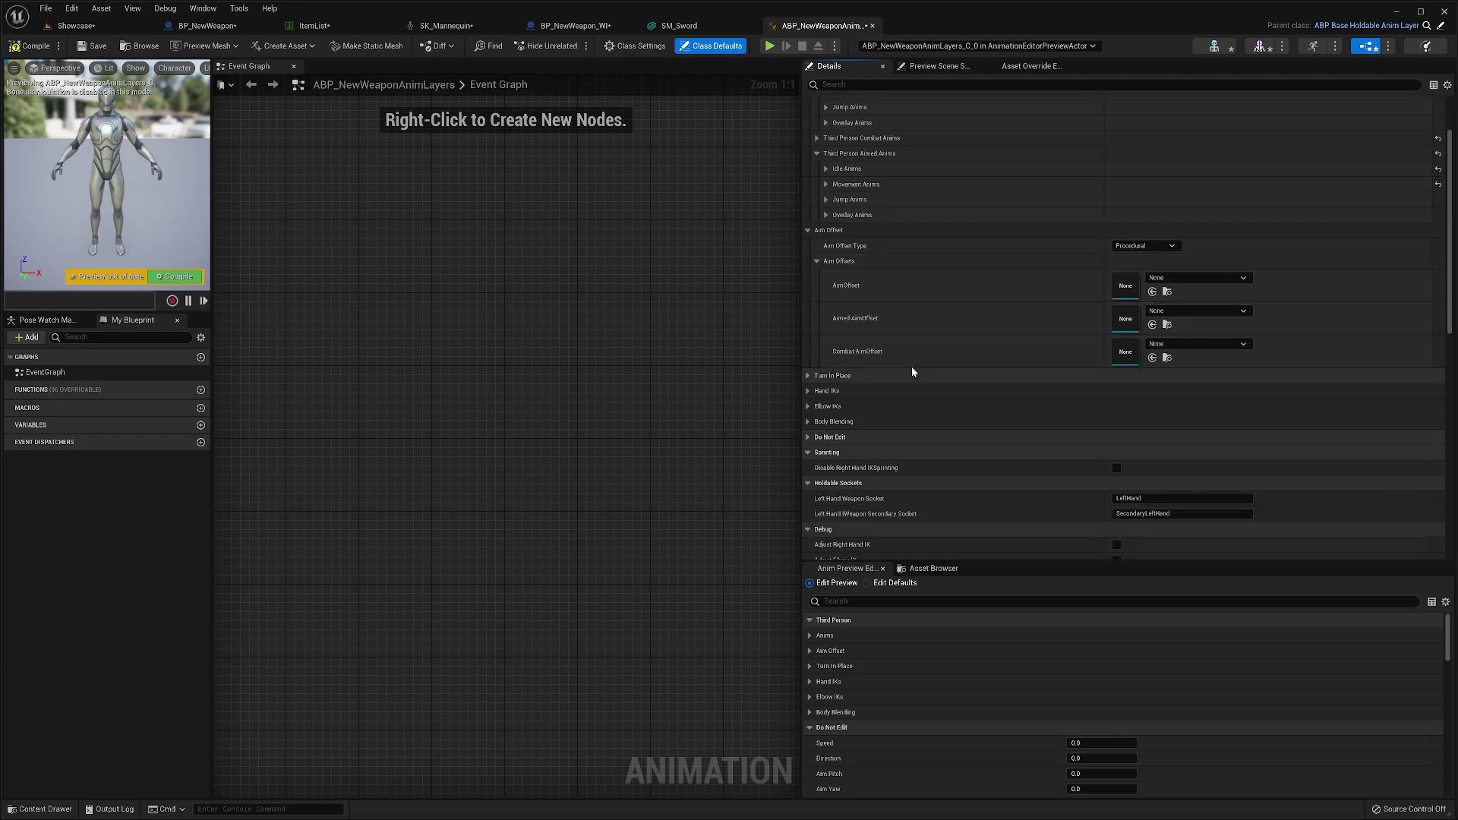
# - Expand Turn In Place and Body Blending and view the turn montages and the Upper Lower Body Blend Bone options
pyautogui.click(901, 373)
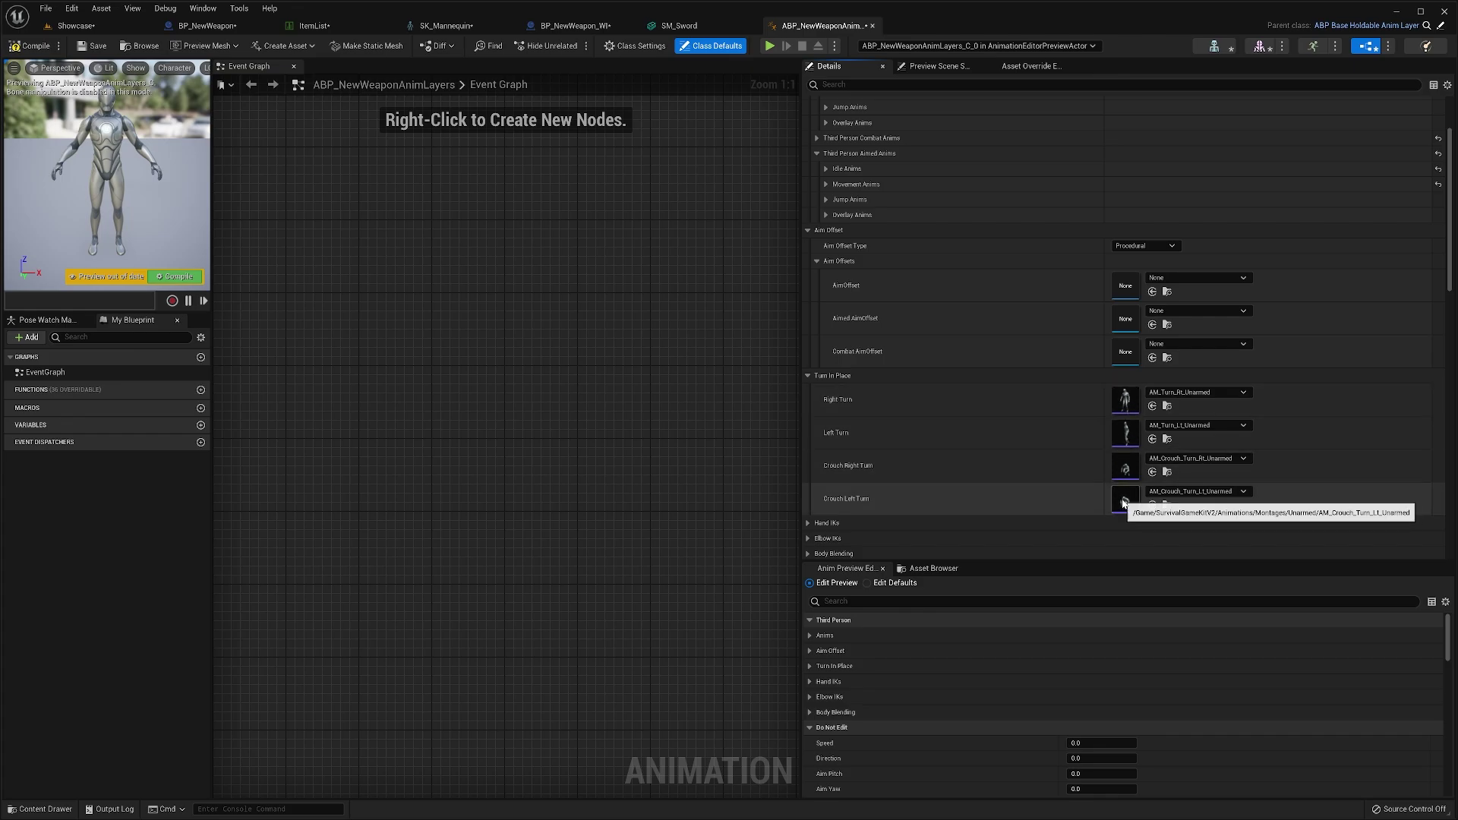
pyautogui.scroll(-2, 1011, 399)
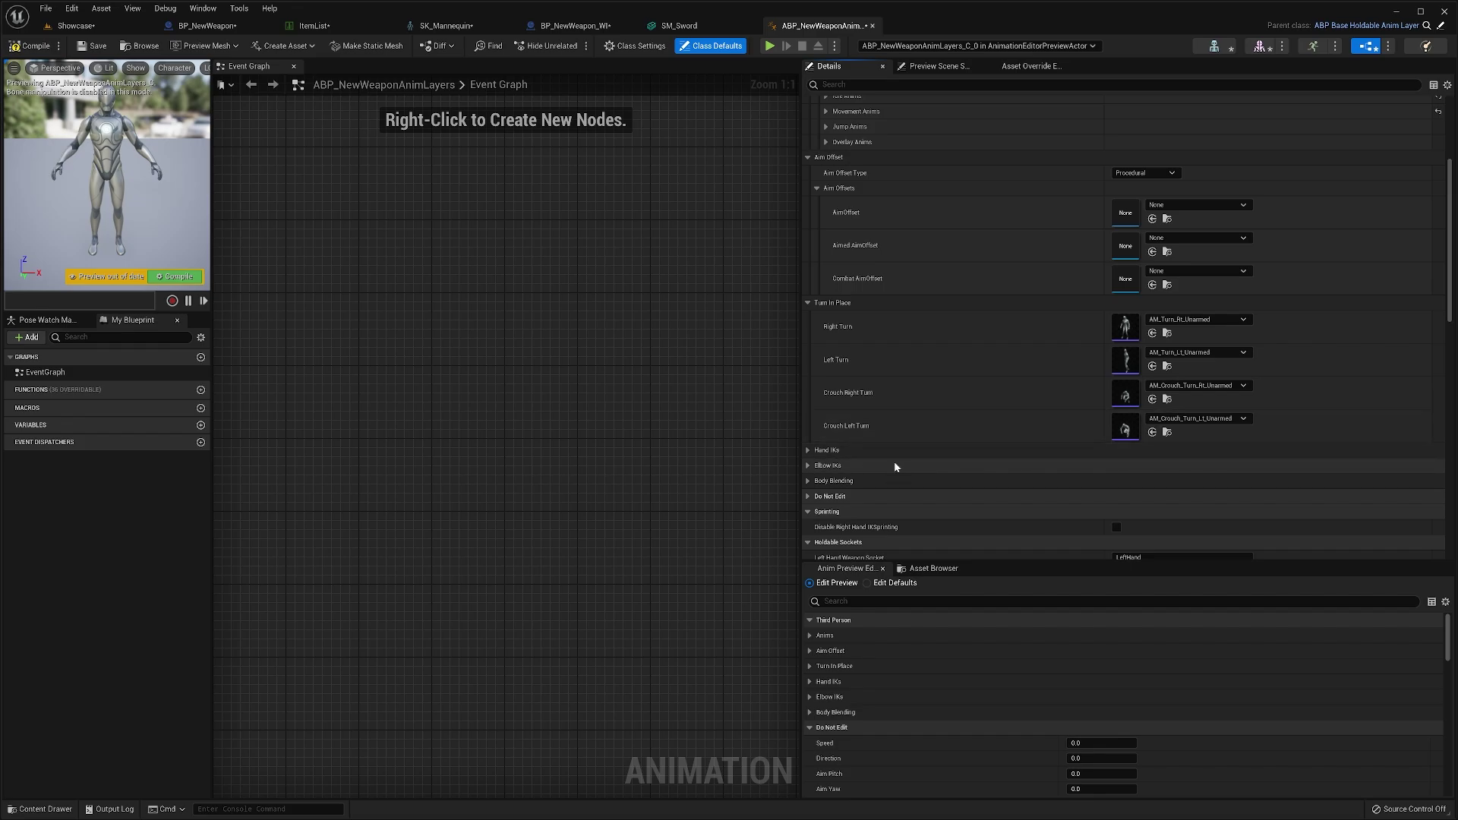
pyautogui.scroll(-1, 904, 461)
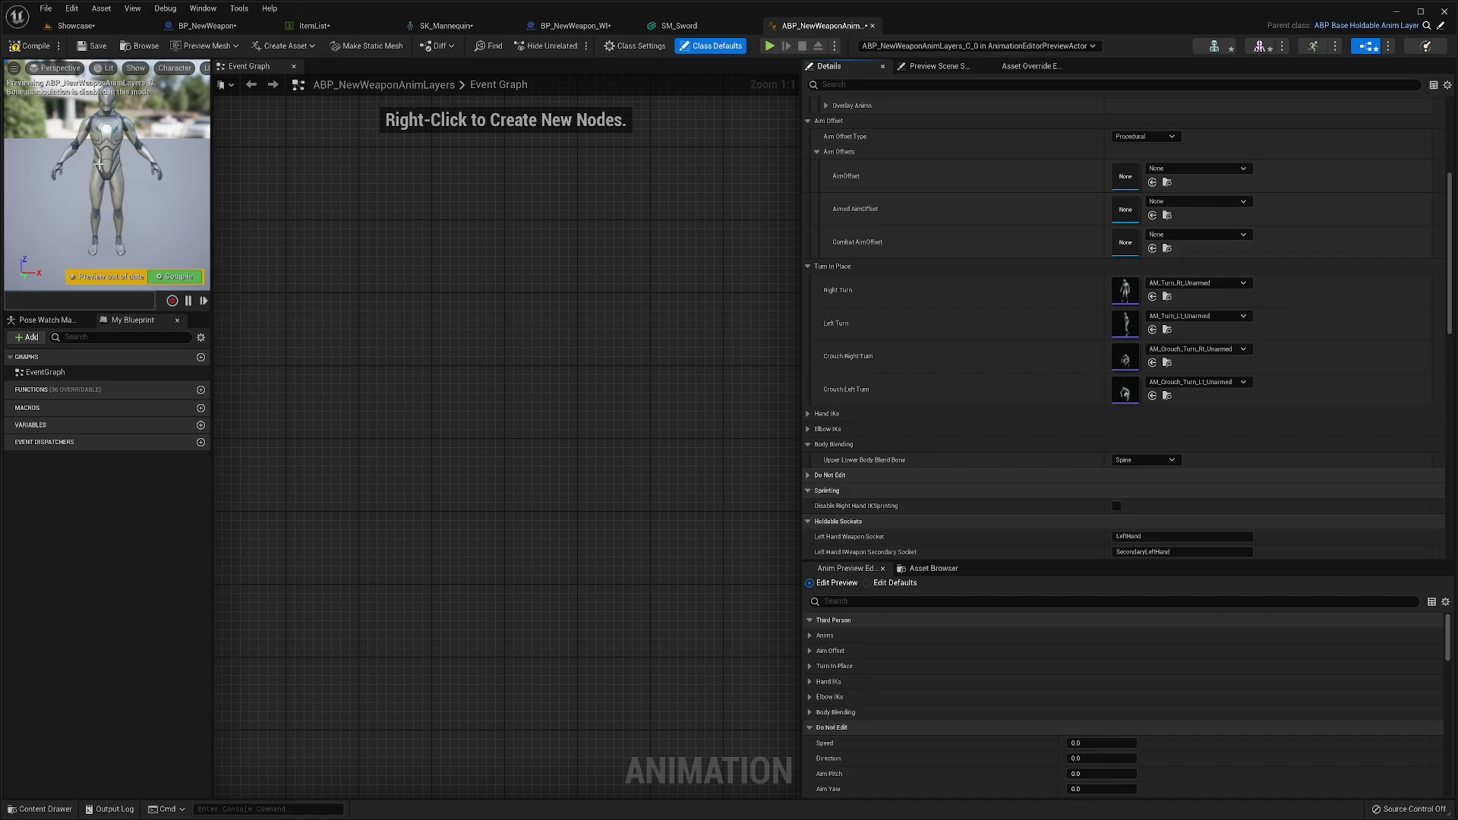
pyautogui.click(1145, 459)
pyautogui.click(1137, 475)
pyautogui.click(1152, 462)
pyautogui.click(1143, 472)
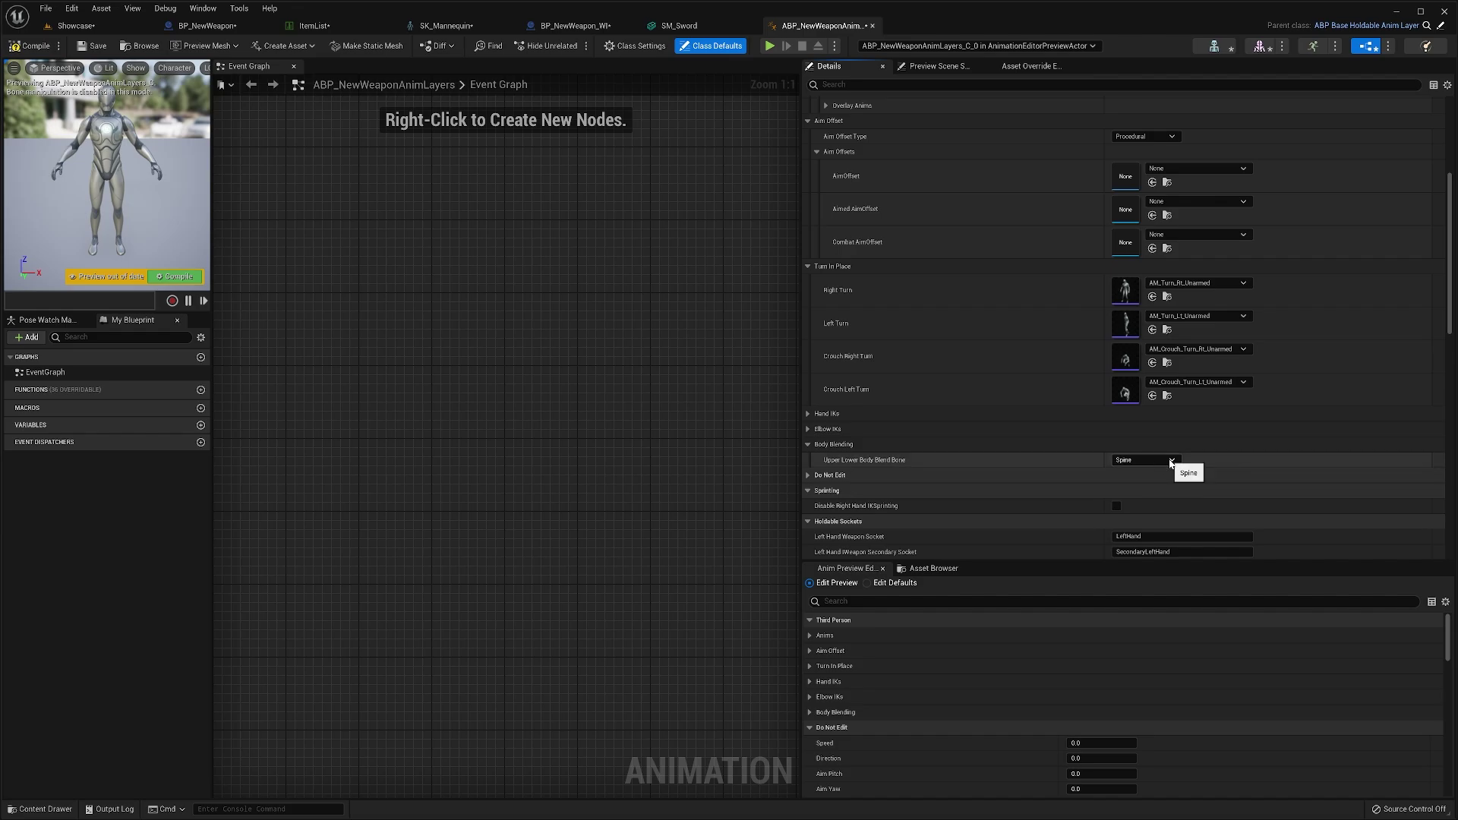
# - Examine the Sprinting option and the left-hand socket names under Holdable Sockets
pyautogui.scroll(-2, 982, 467)
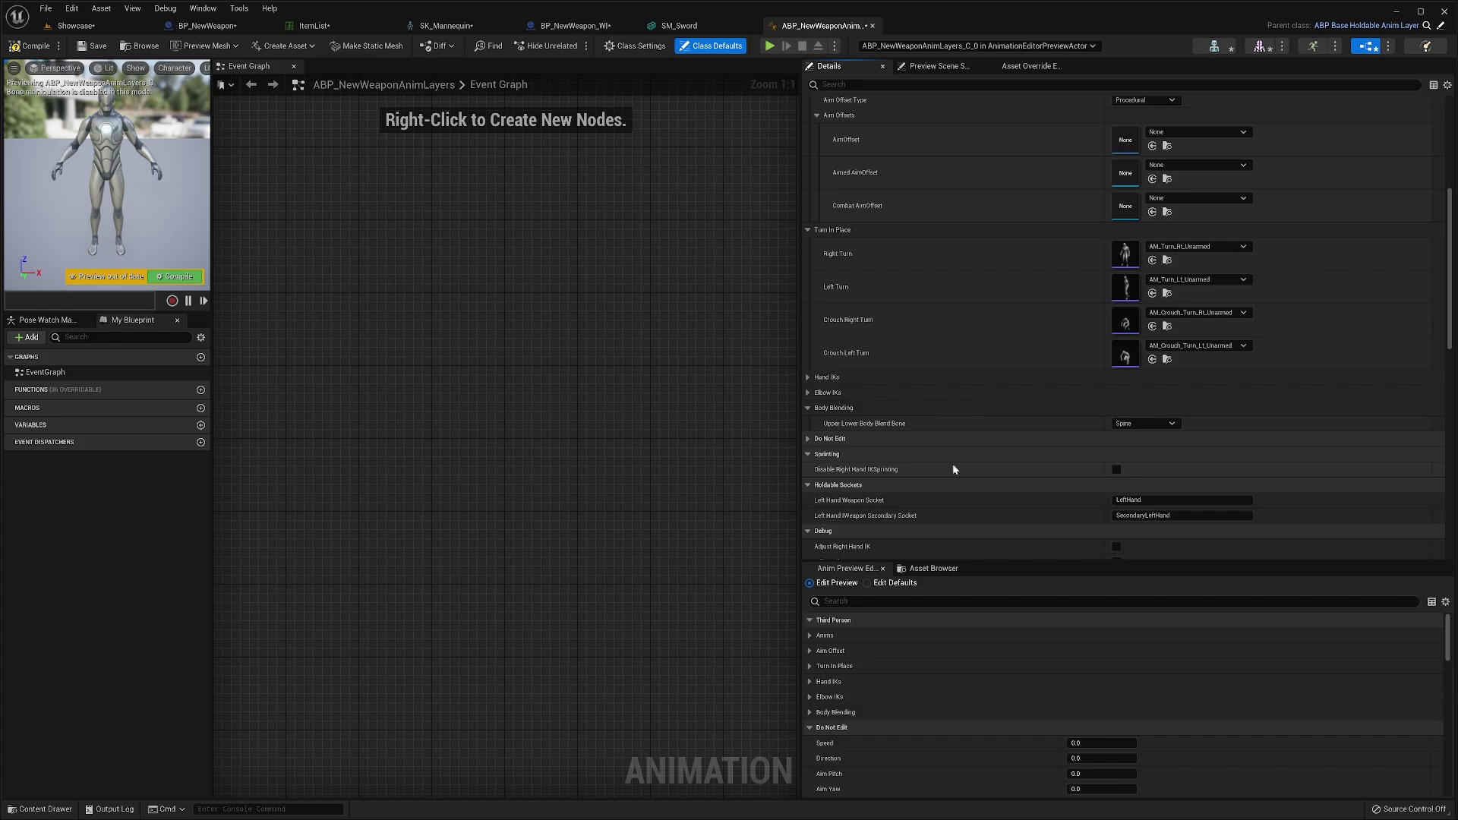
pyautogui.scroll(-2, 954, 469)
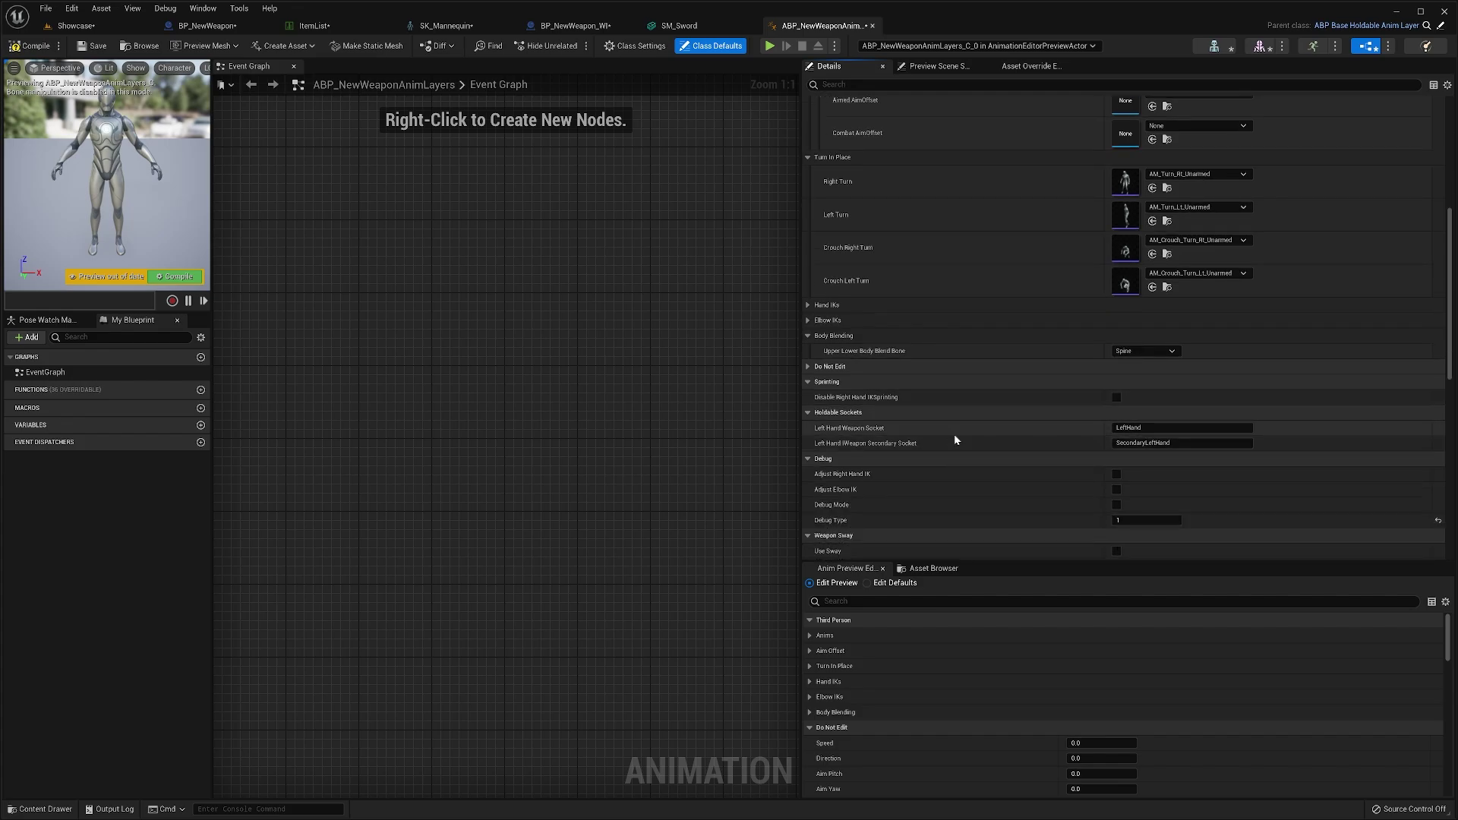
pyautogui.click(1156, 432)
pyautogui.click(1008, 426)
pyautogui.scroll(-2, 1008, 426)
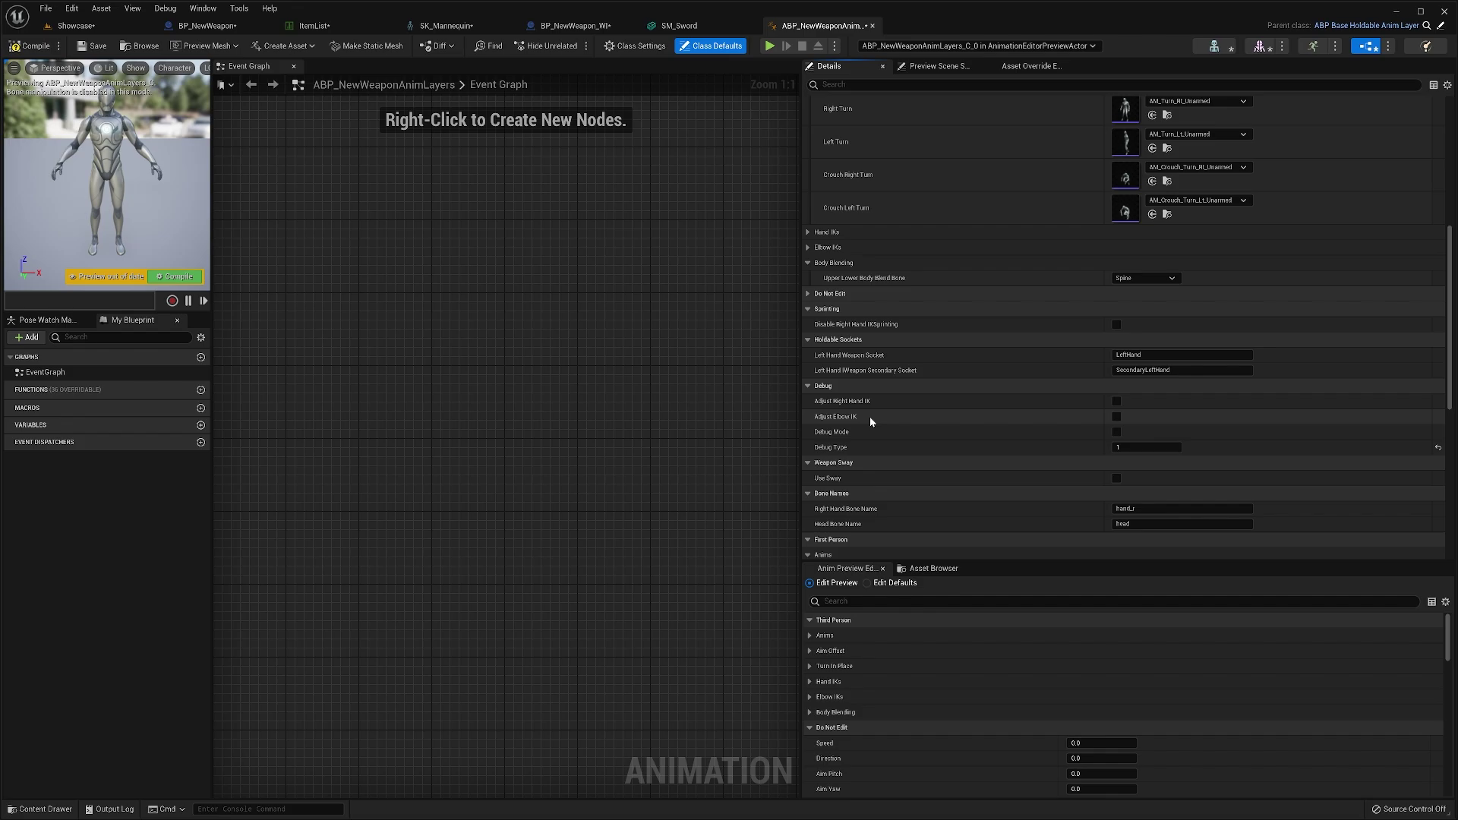
# - Review the Debug and Weapon Sway settings and the right hand and head bone names under Bone Names
pyautogui.scroll(-3, 870, 417)
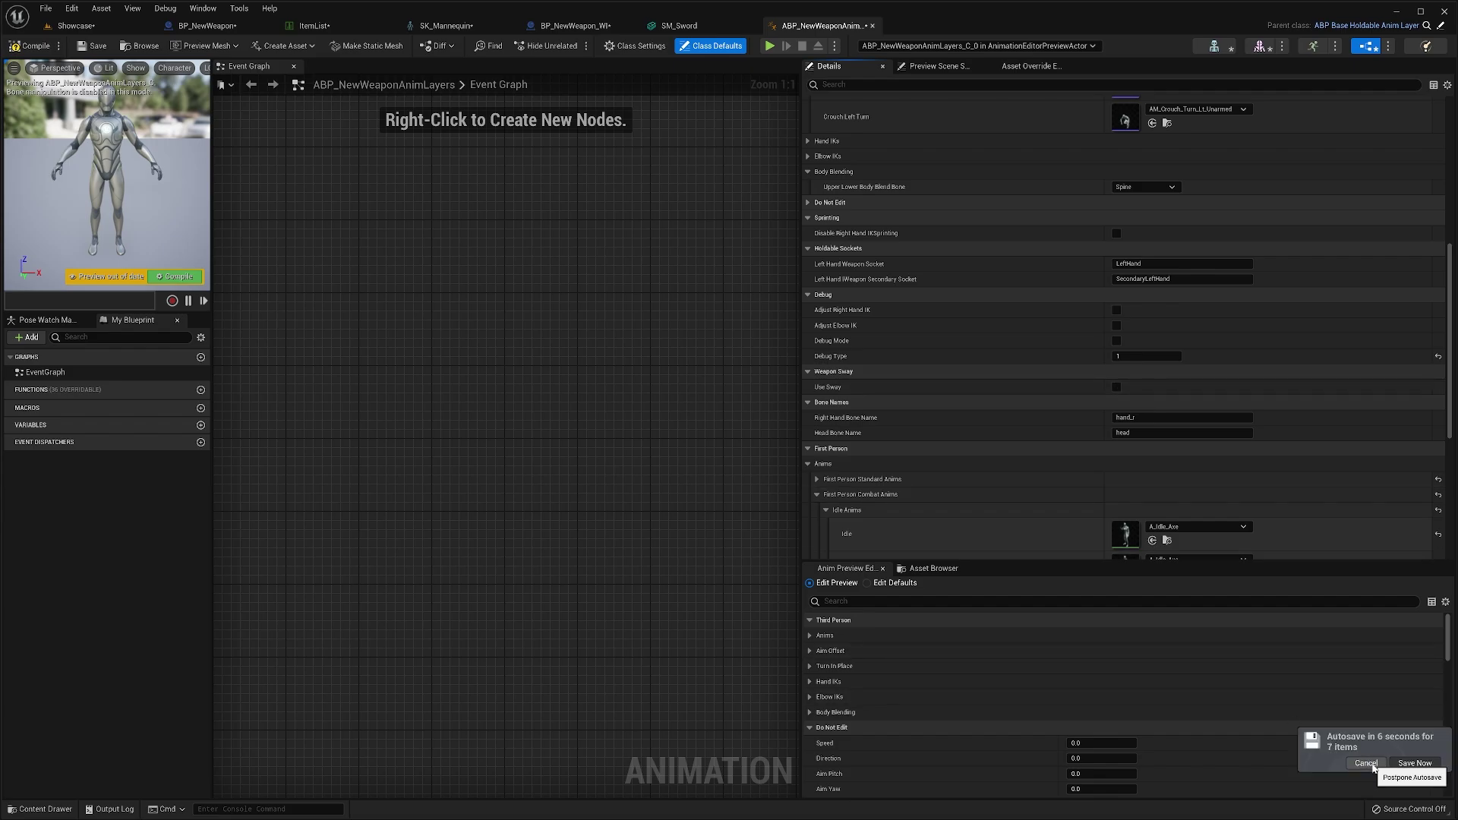
pyautogui.scroll(-1, 1083, 423)
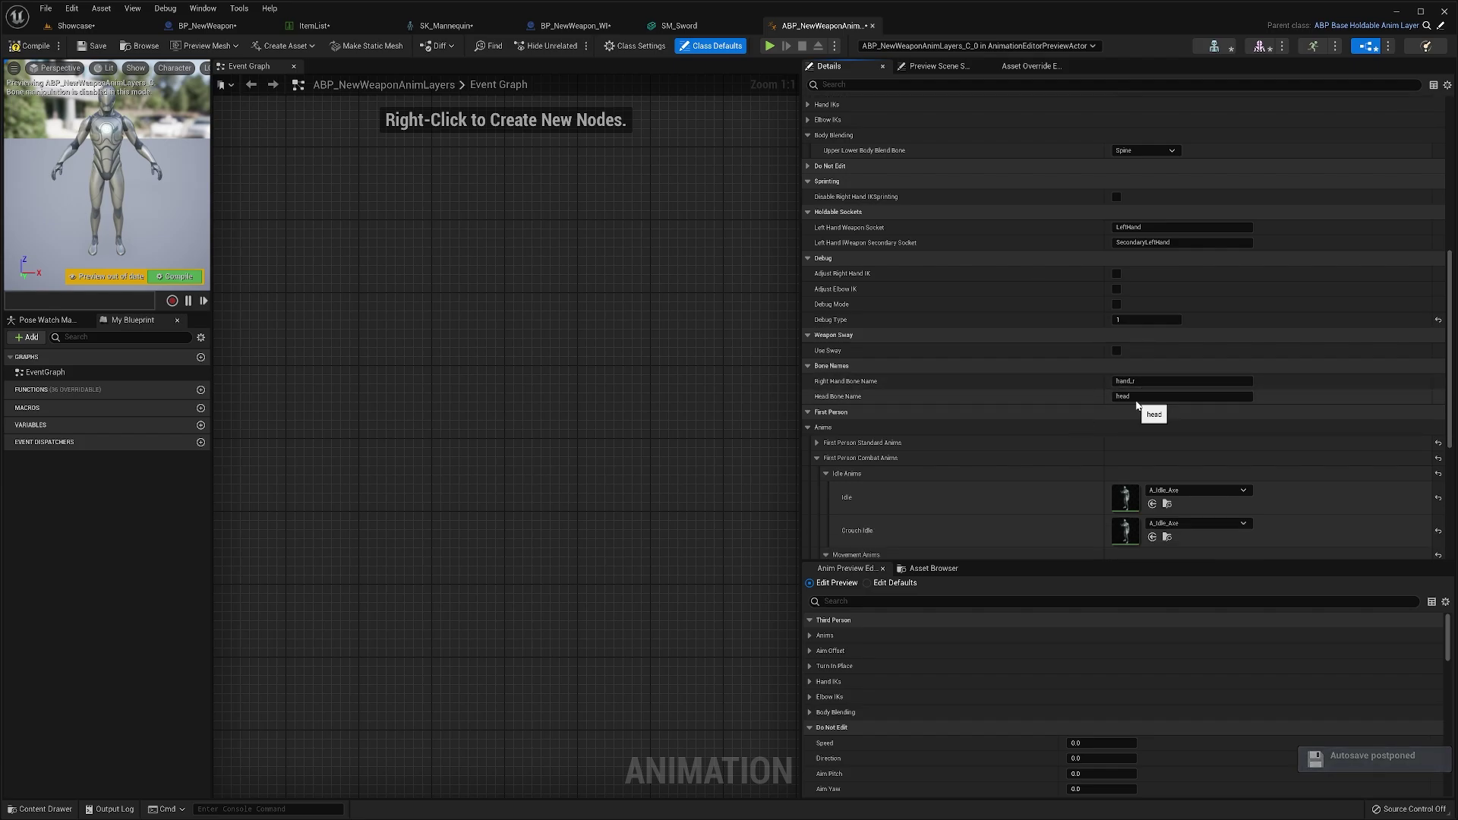
pyautogui.click(1154, 381)
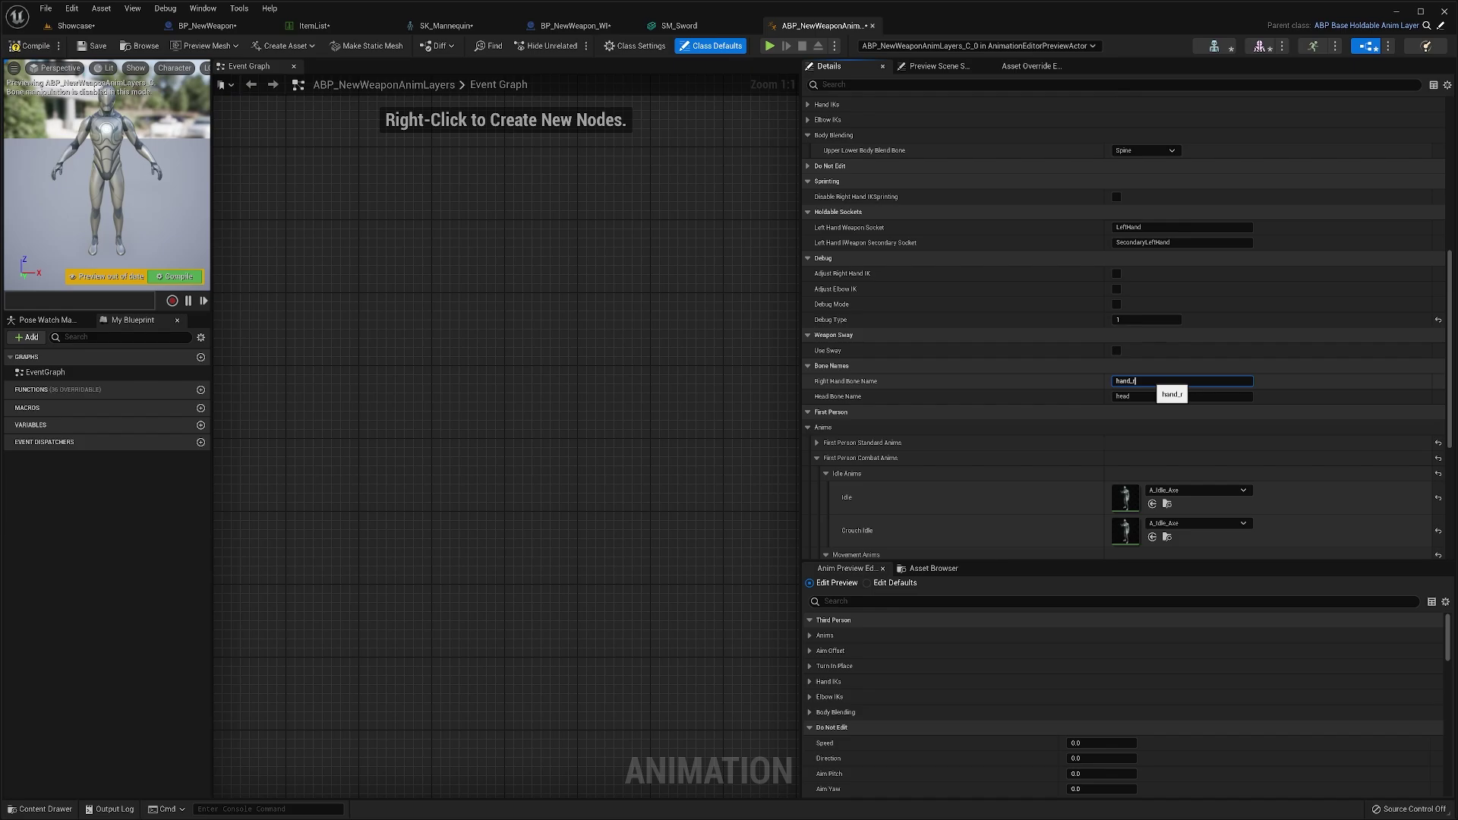
pyautogui.doubleClick(1124, 381)
pyautogui.click(1155, 397)
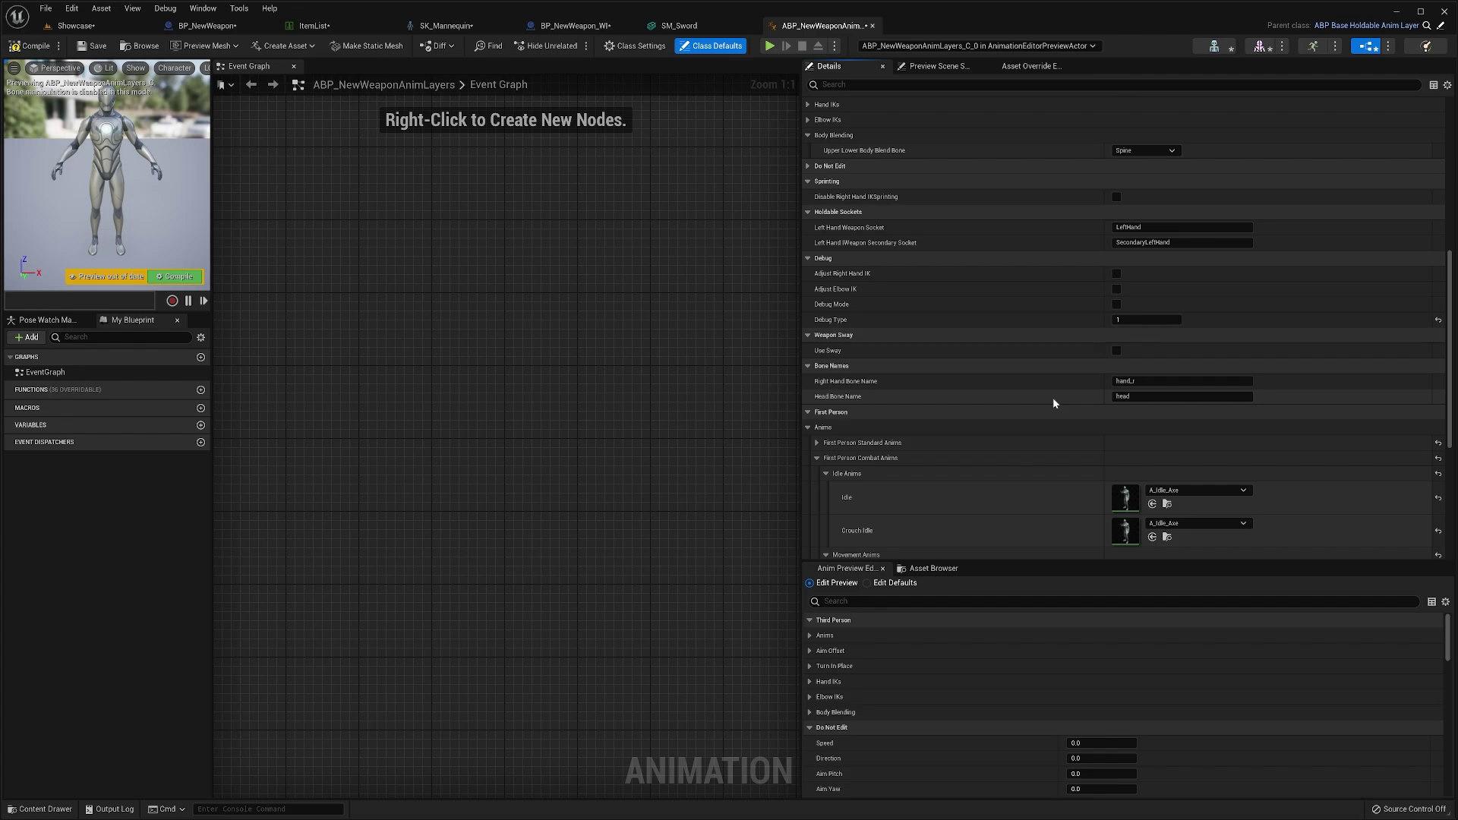
# - Collapse the First Person Combat Anims group and compile the ABP_NewWeaponAnimLayers animation blueprint
pyautogui.scroll(-3, 1059, 455)
pyautogui.scroll(-3, 960, 300)
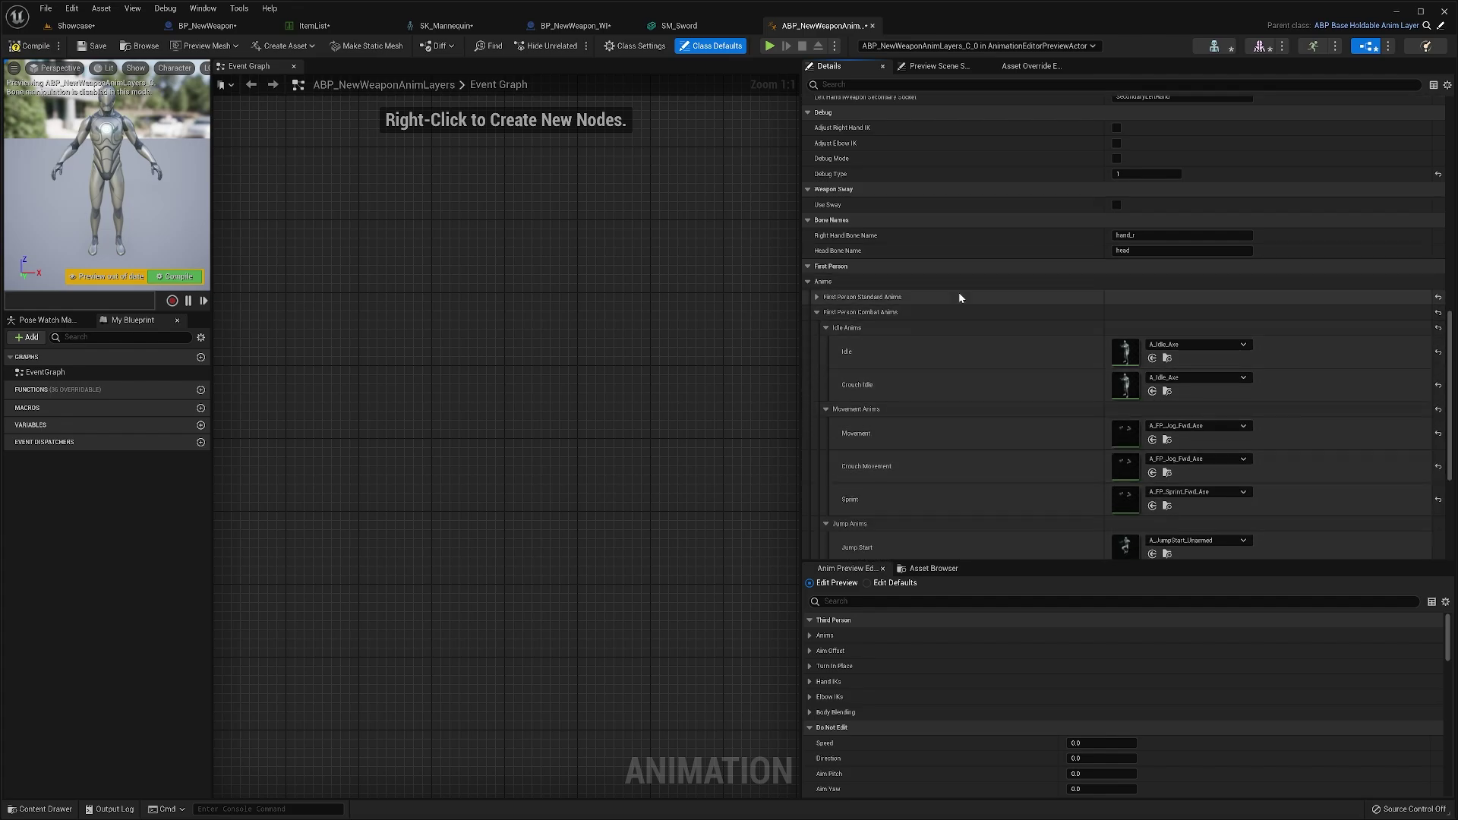
pyautogui.scroll(-2, 926, 323)
pyautogui.click(813, 238)
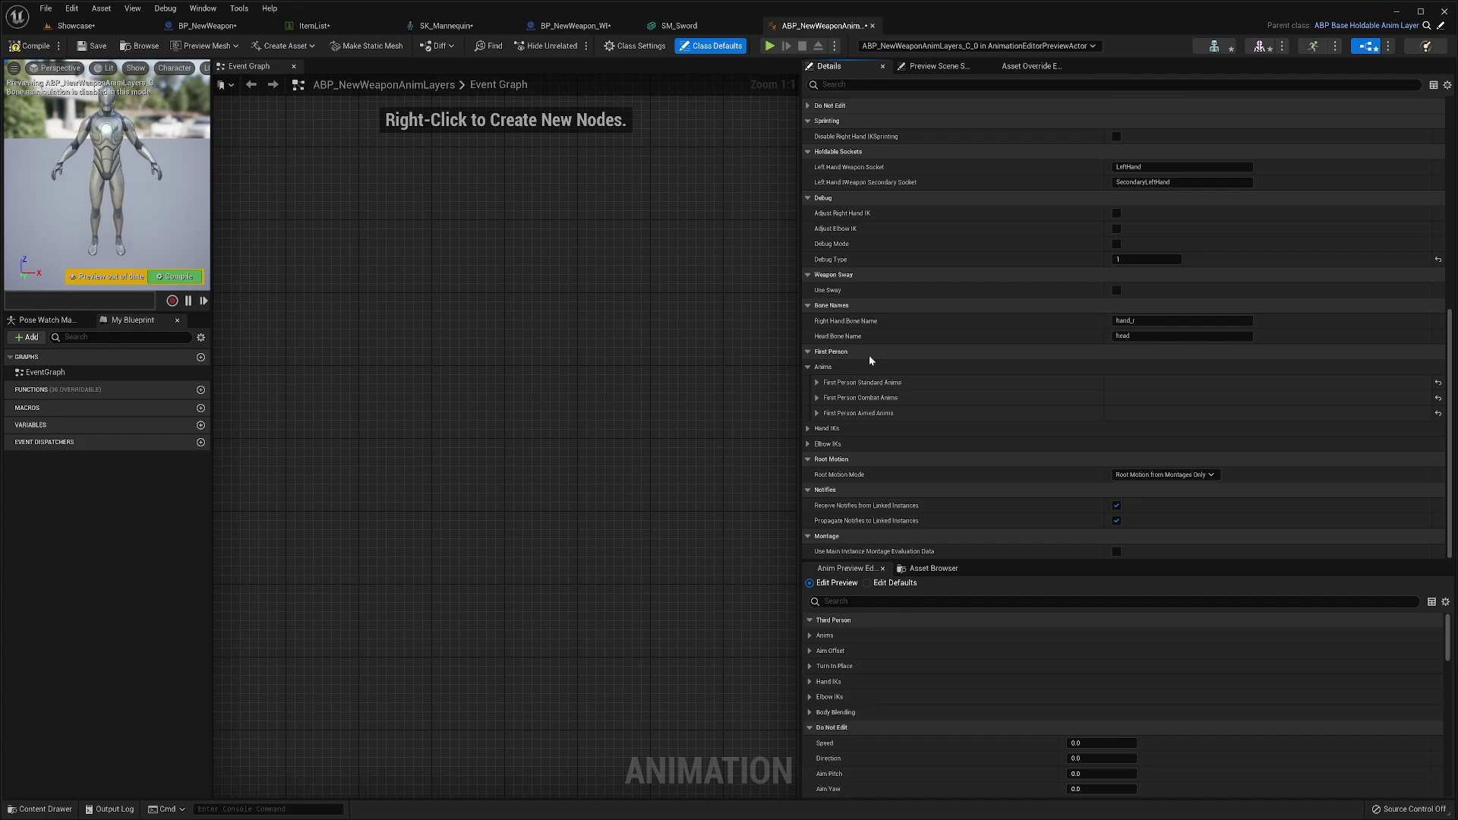
pyautogui.scroll(2, 870, 359)
pyautogui.scroll(2, 870, 360)
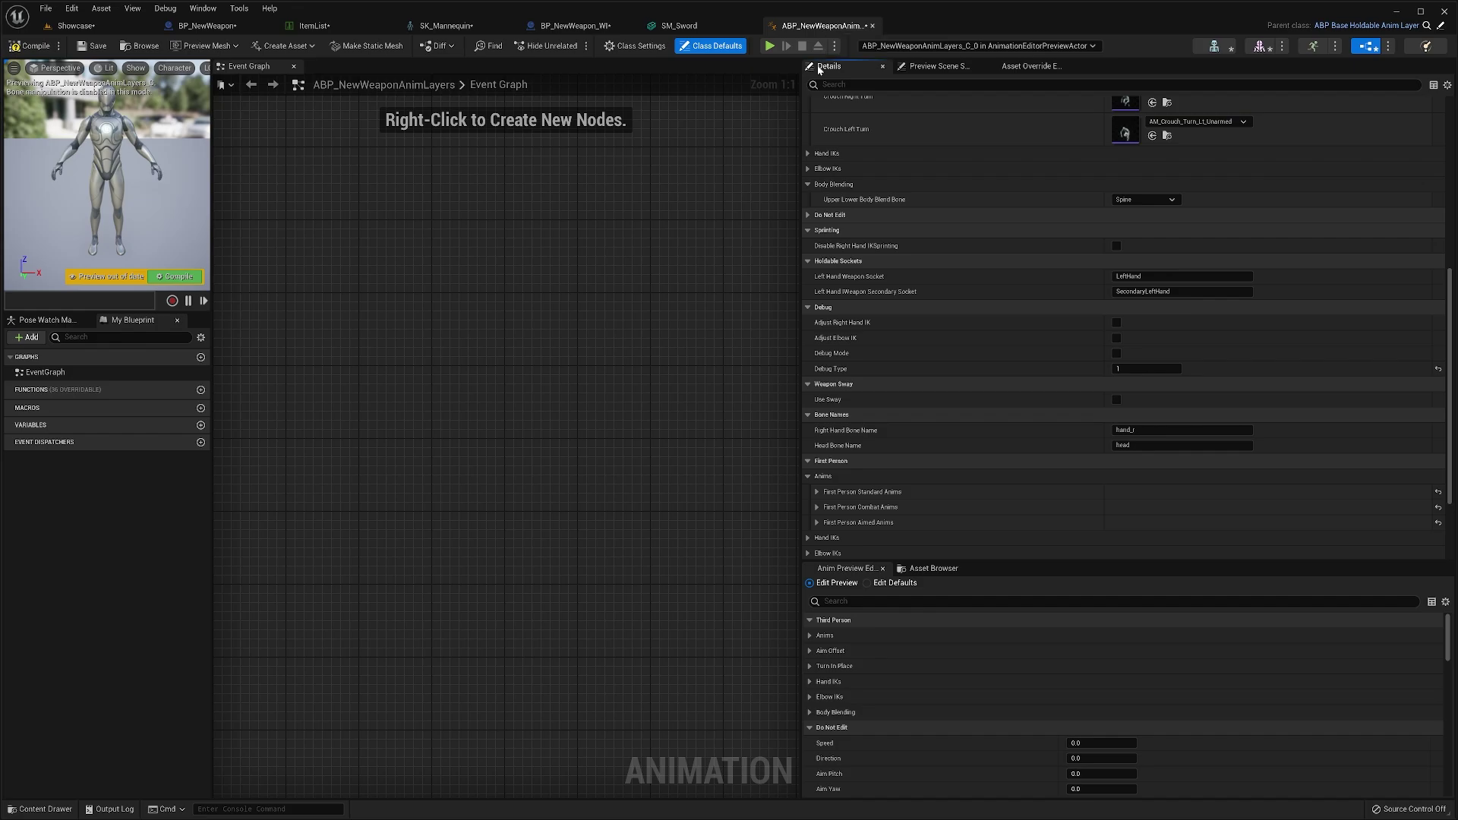
pyautogui.click(31, 46)
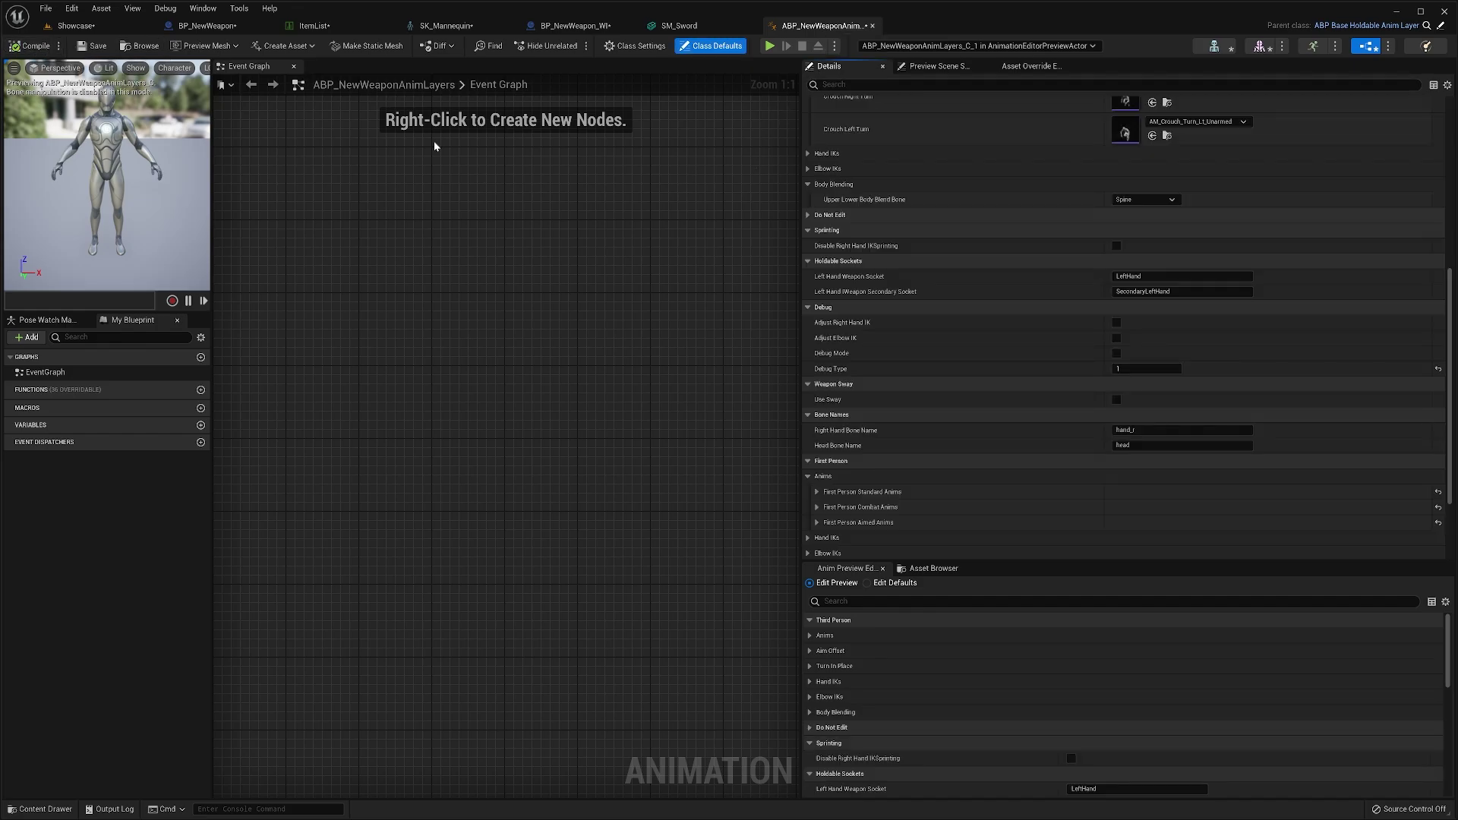
# - Switch to BP_NewWeapon and filter its class defaults for "animation layer"
pyautogui.click(201, 25)
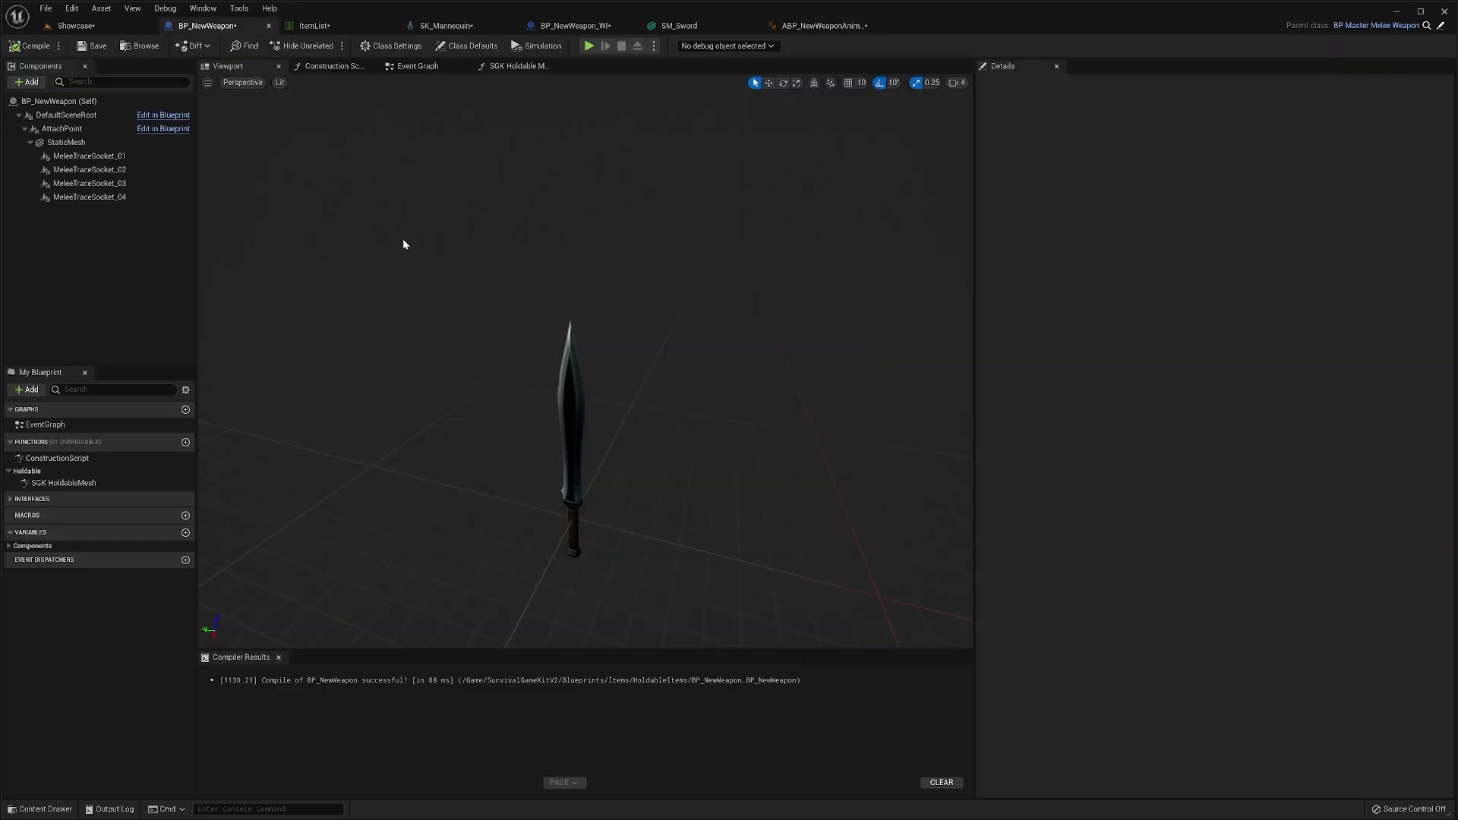
pyautogui.click(1037, 84)
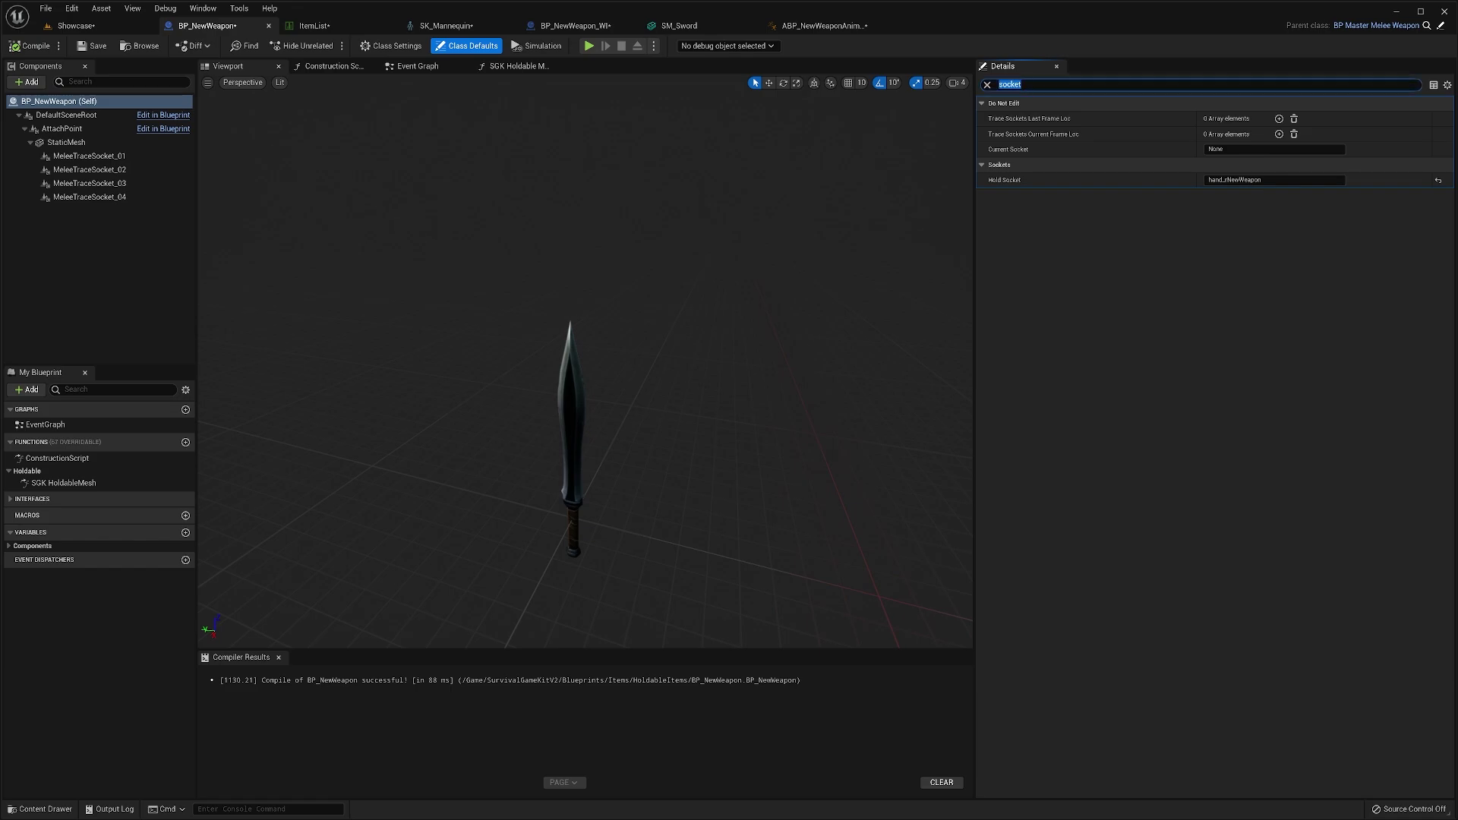
pyautogui.write('animation la')
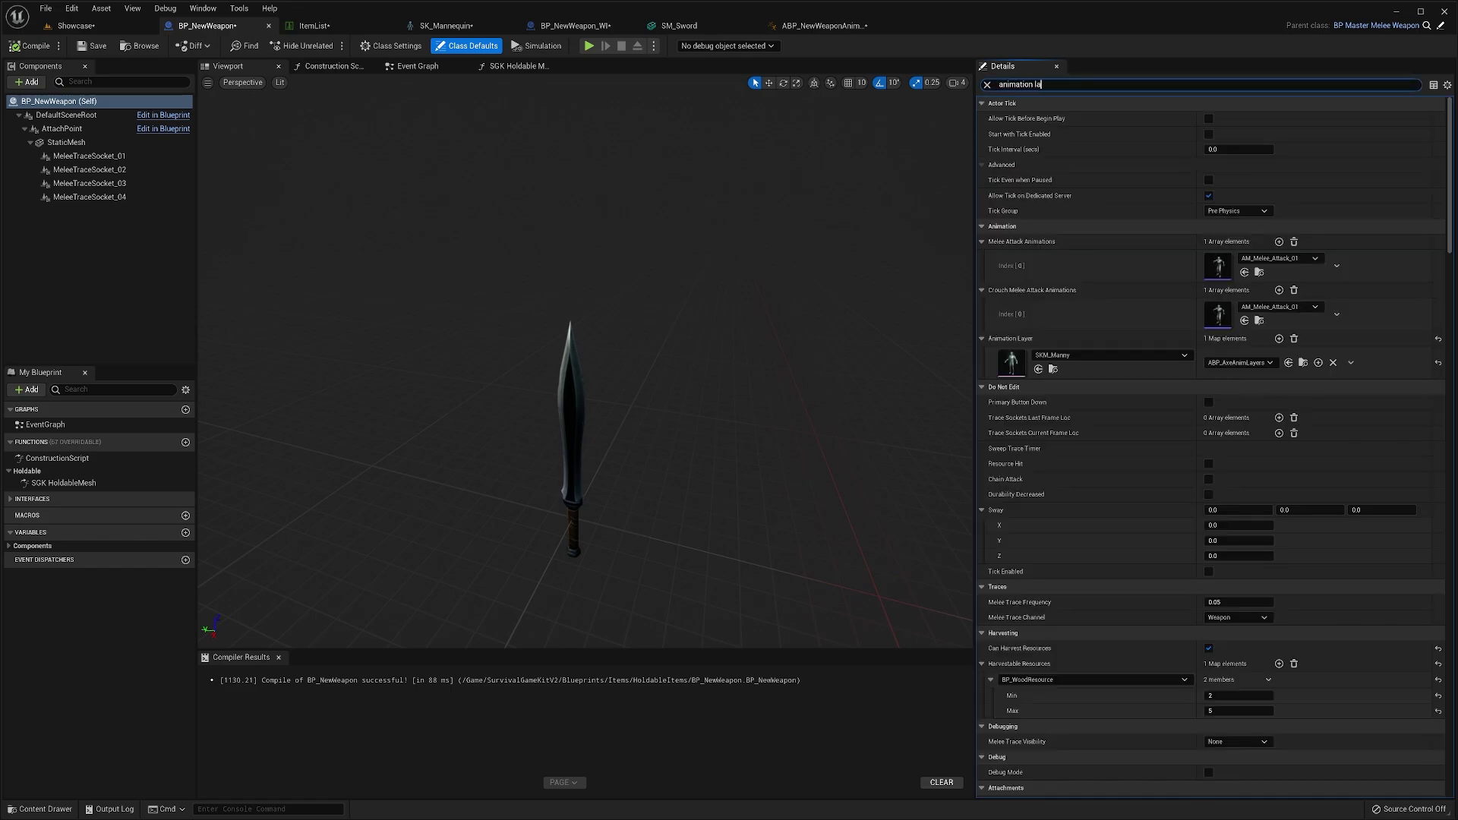
pyautogui.write('yer')
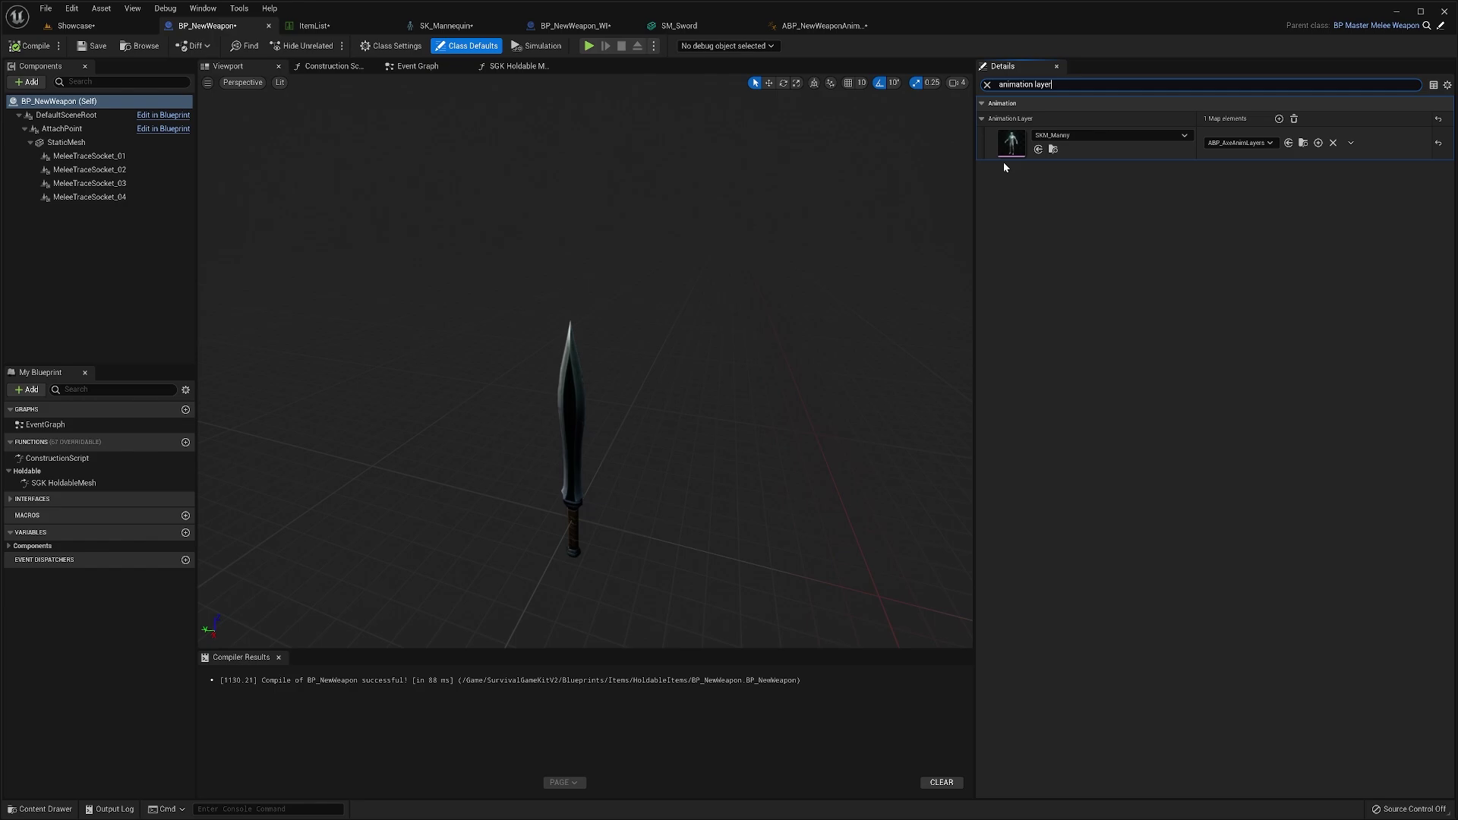
pyautogui.click(1278, 120)
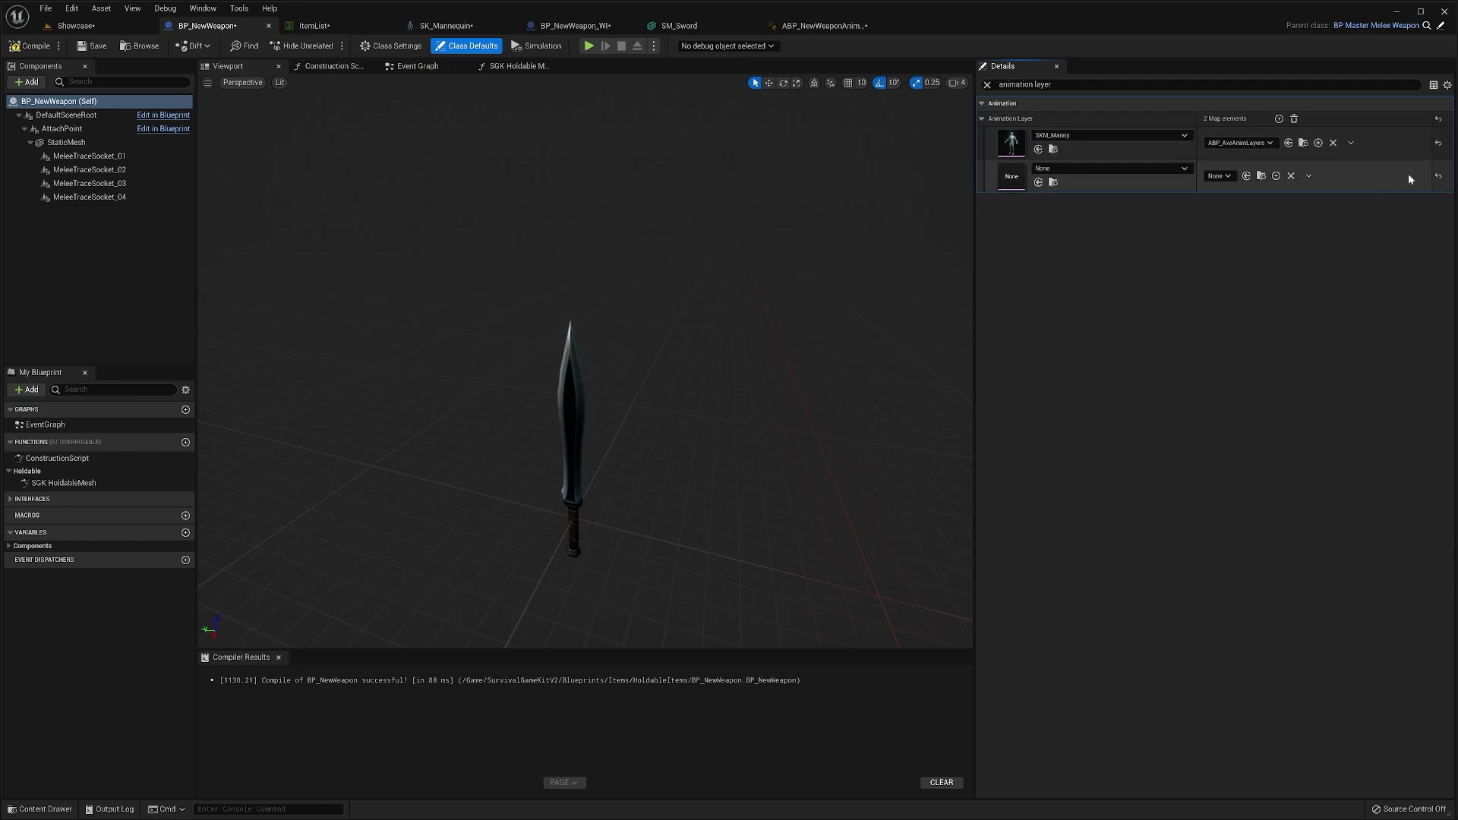
pyautogui.click(1309, 176)
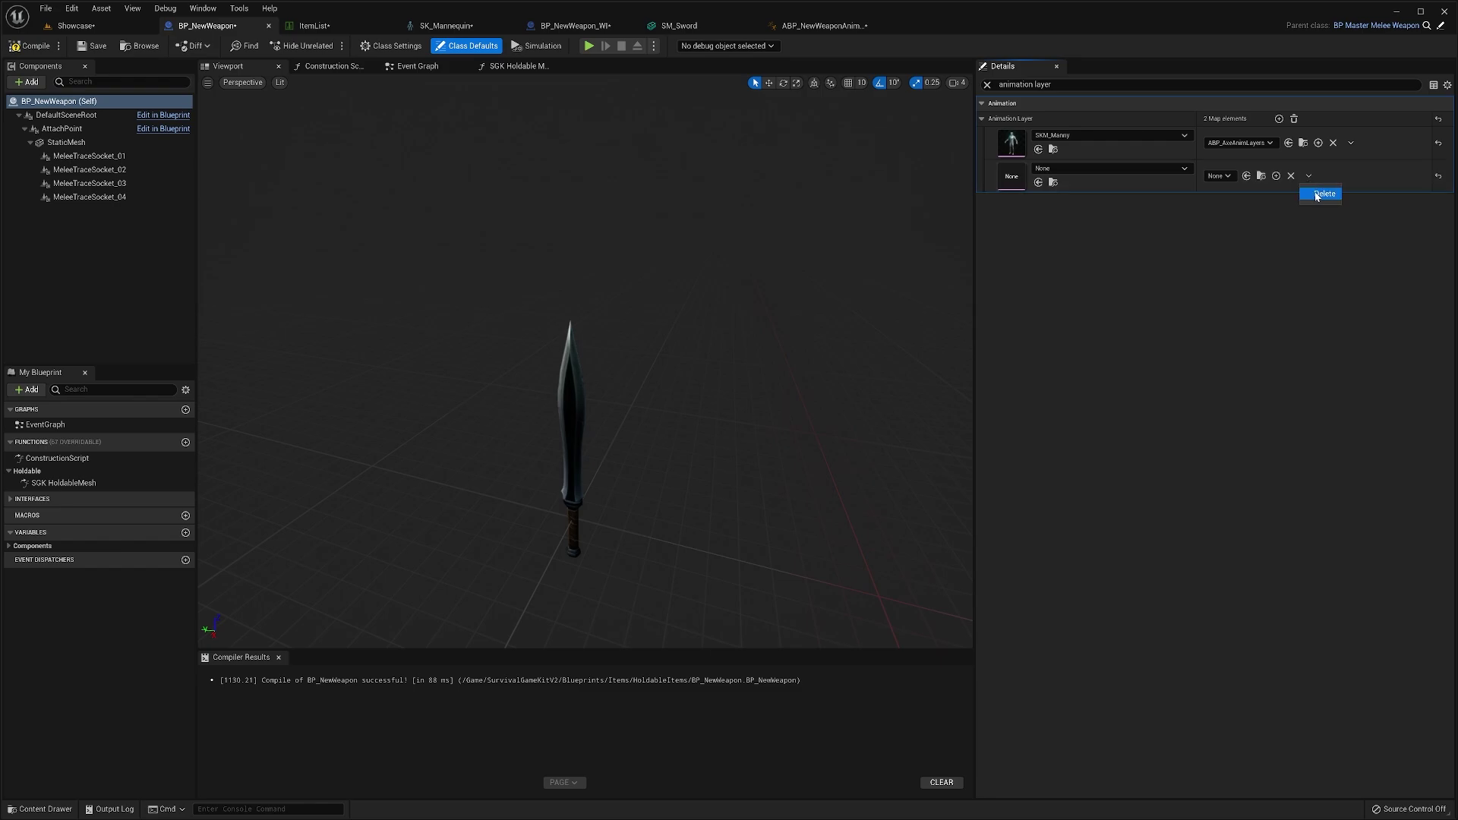
pyautogui.click(1315, 195)
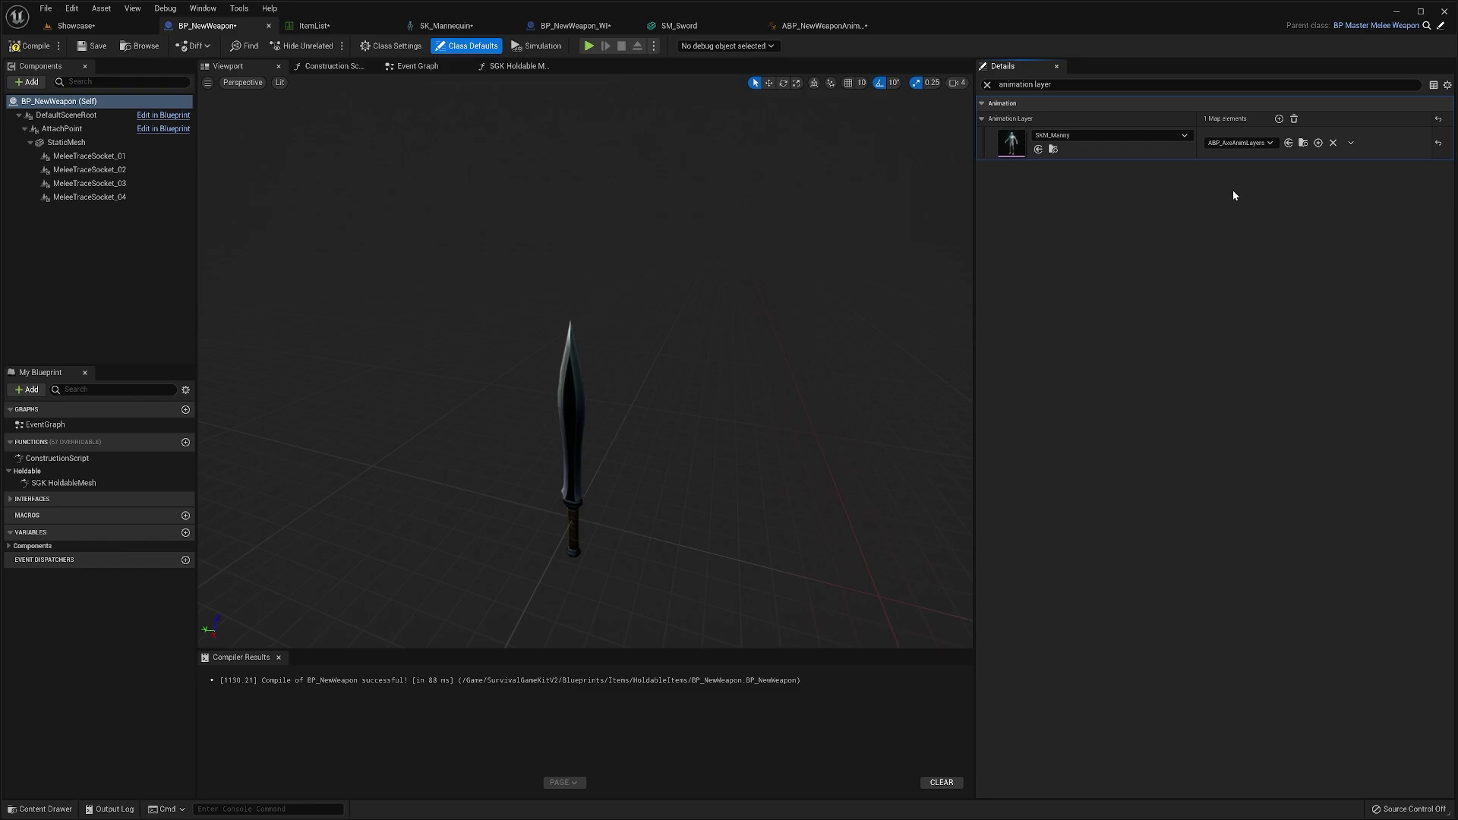
# - Assign ABP_NewWeaponAnimLayers to SKM_Manny in the Animation Layer map, and compile both the weapon and animation blueprints
pyautogui.click(1235, 144)
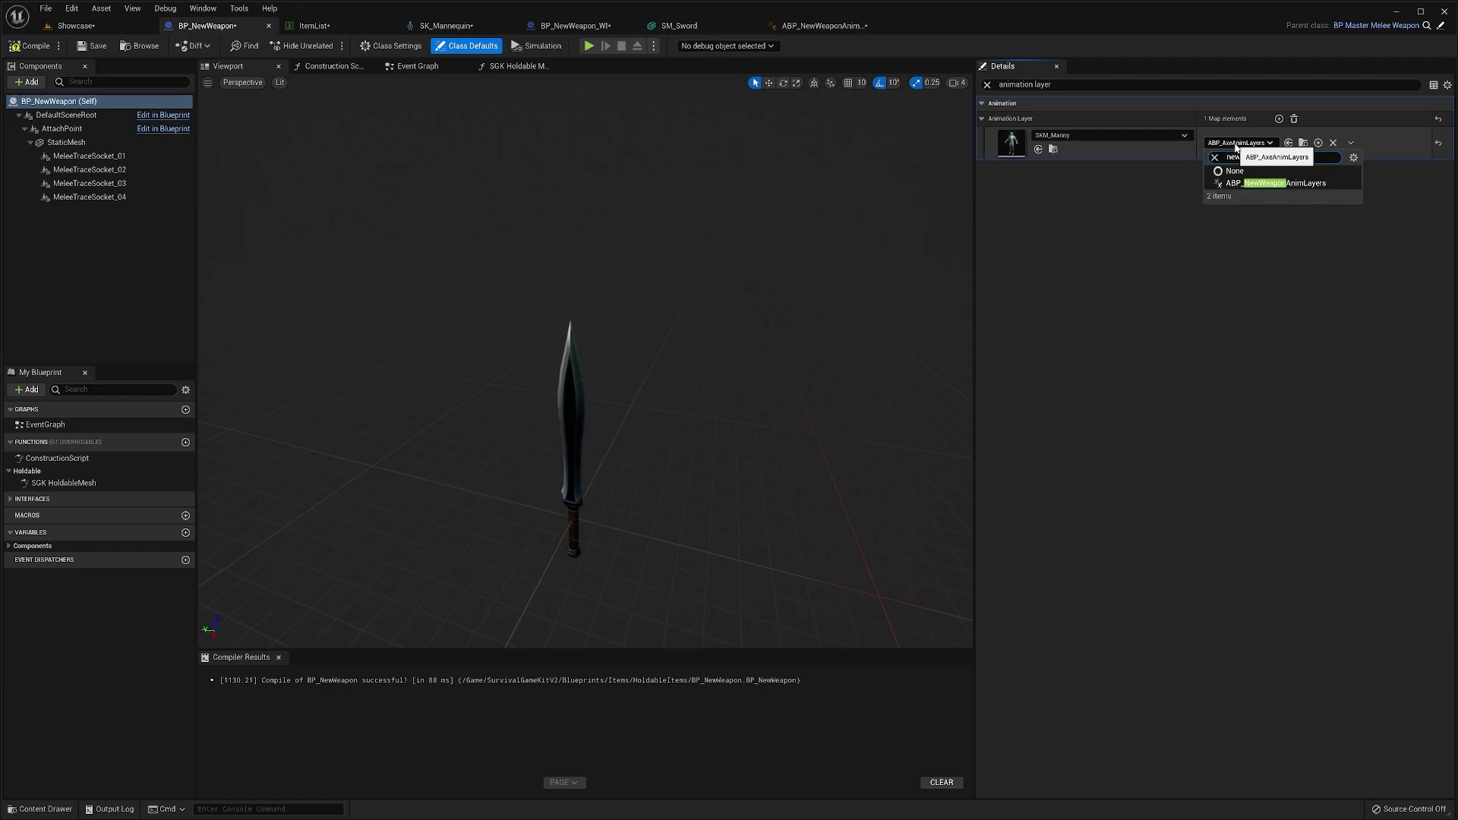
pyautogui.click(1263, 183)
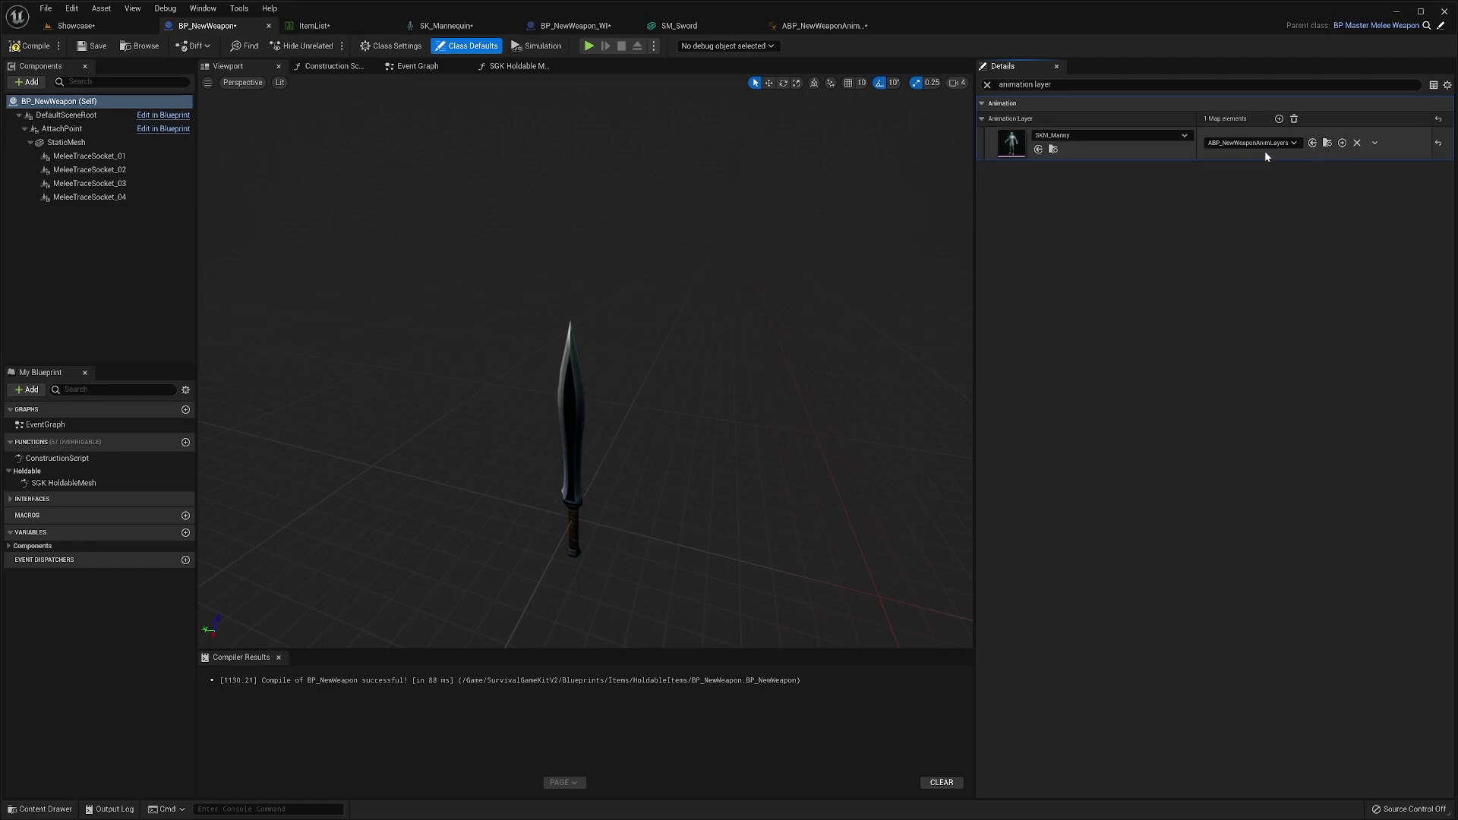
pyautogui.click(30, 47)
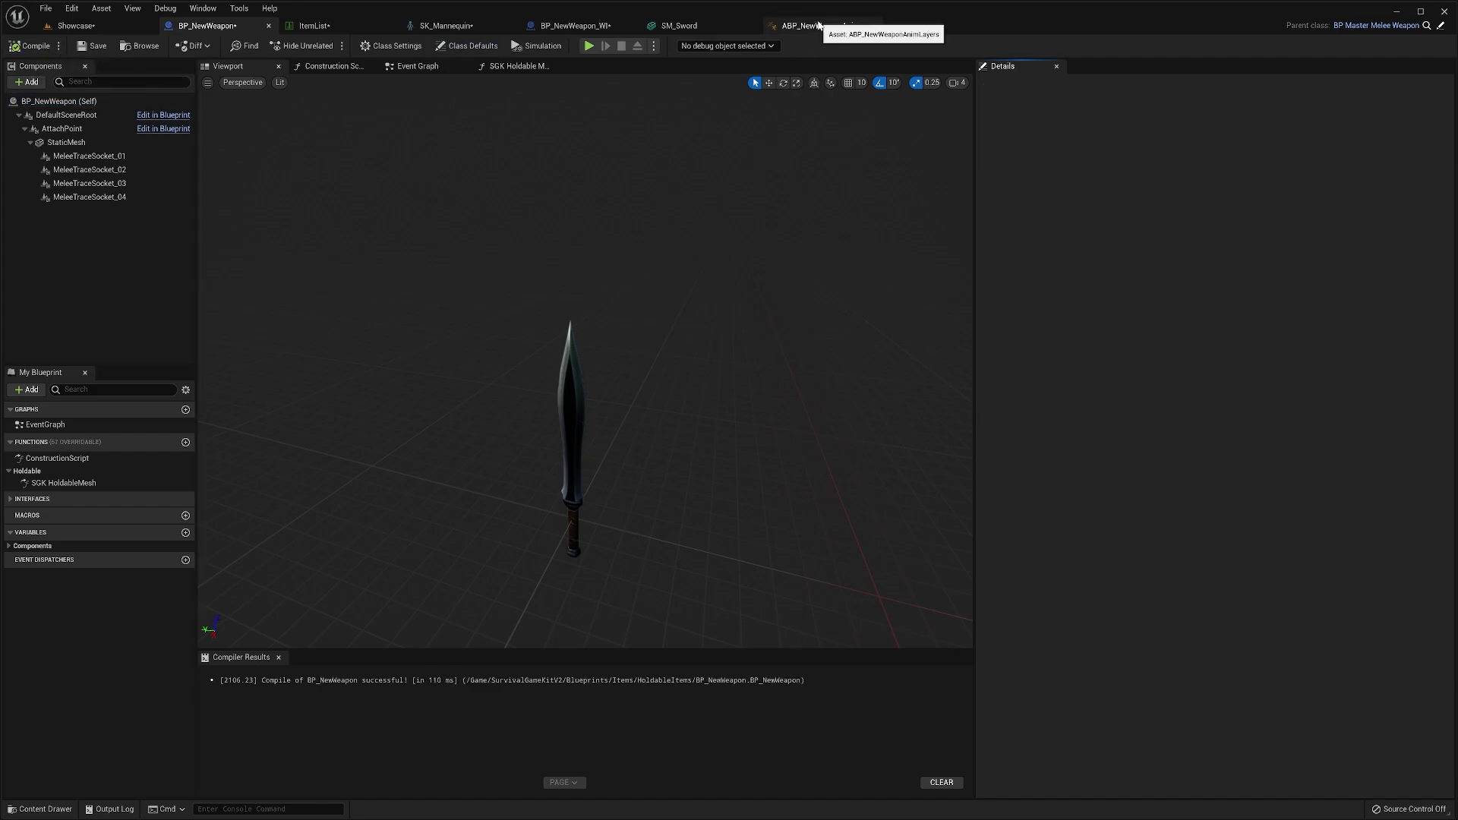
pyautogui.click(821, 26)
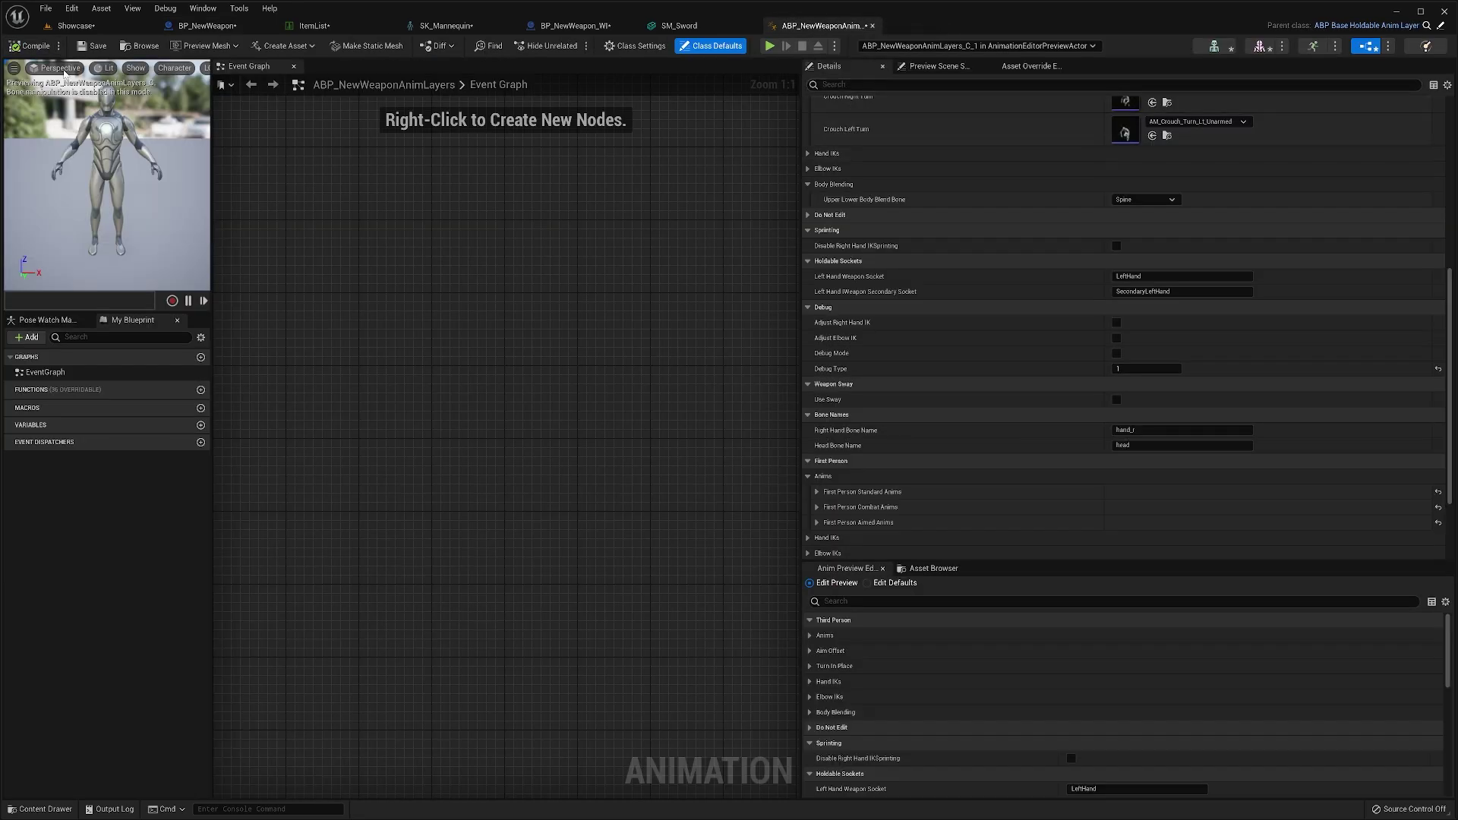
pyautogui.click(30, 47)
# - Play-test the Showcase level: pick up the sword, equip it from slot 1 and walk around with it
pyautogui.click(82, 26)
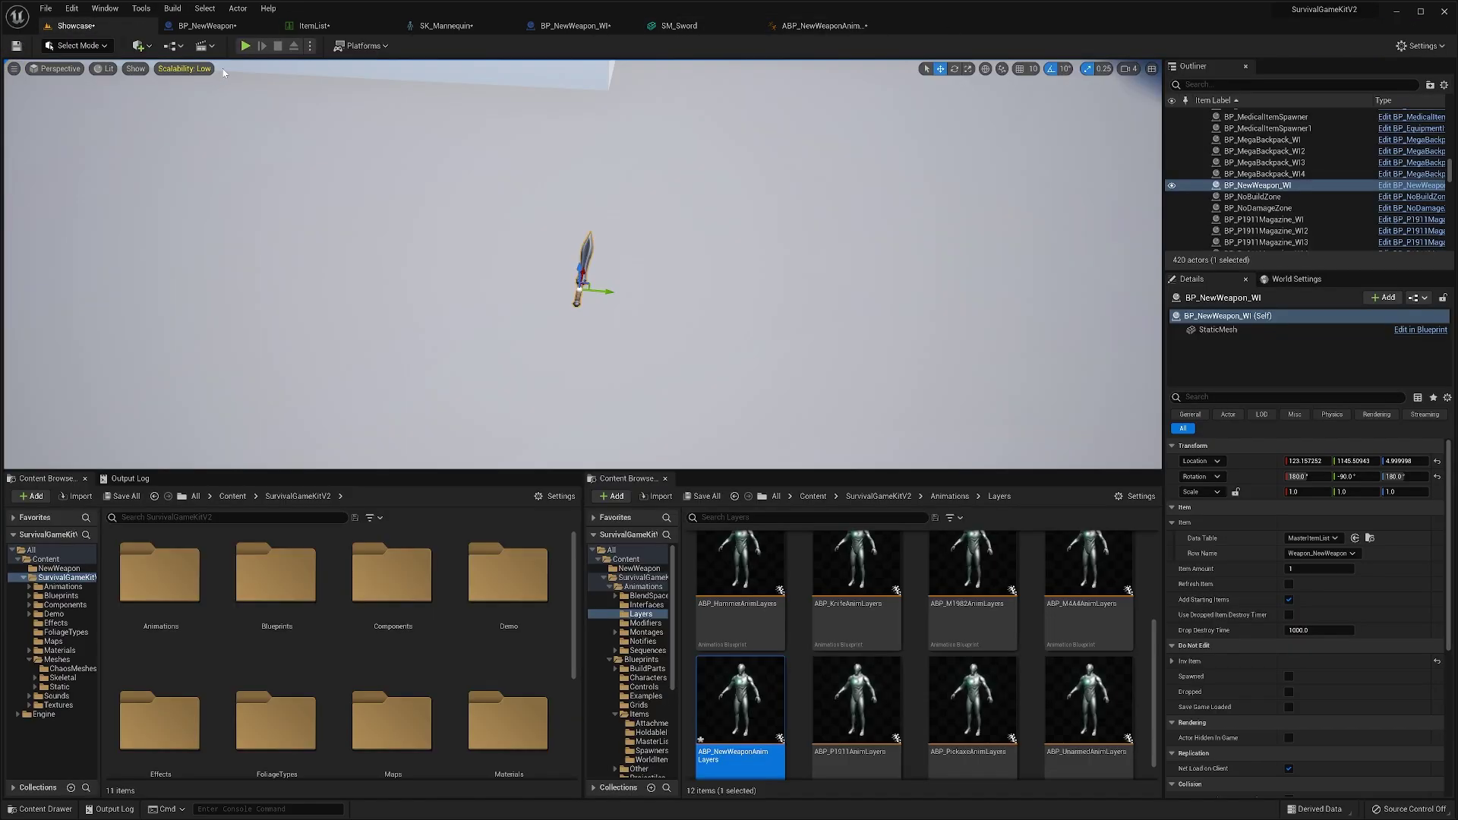
pyautogui.press('w')
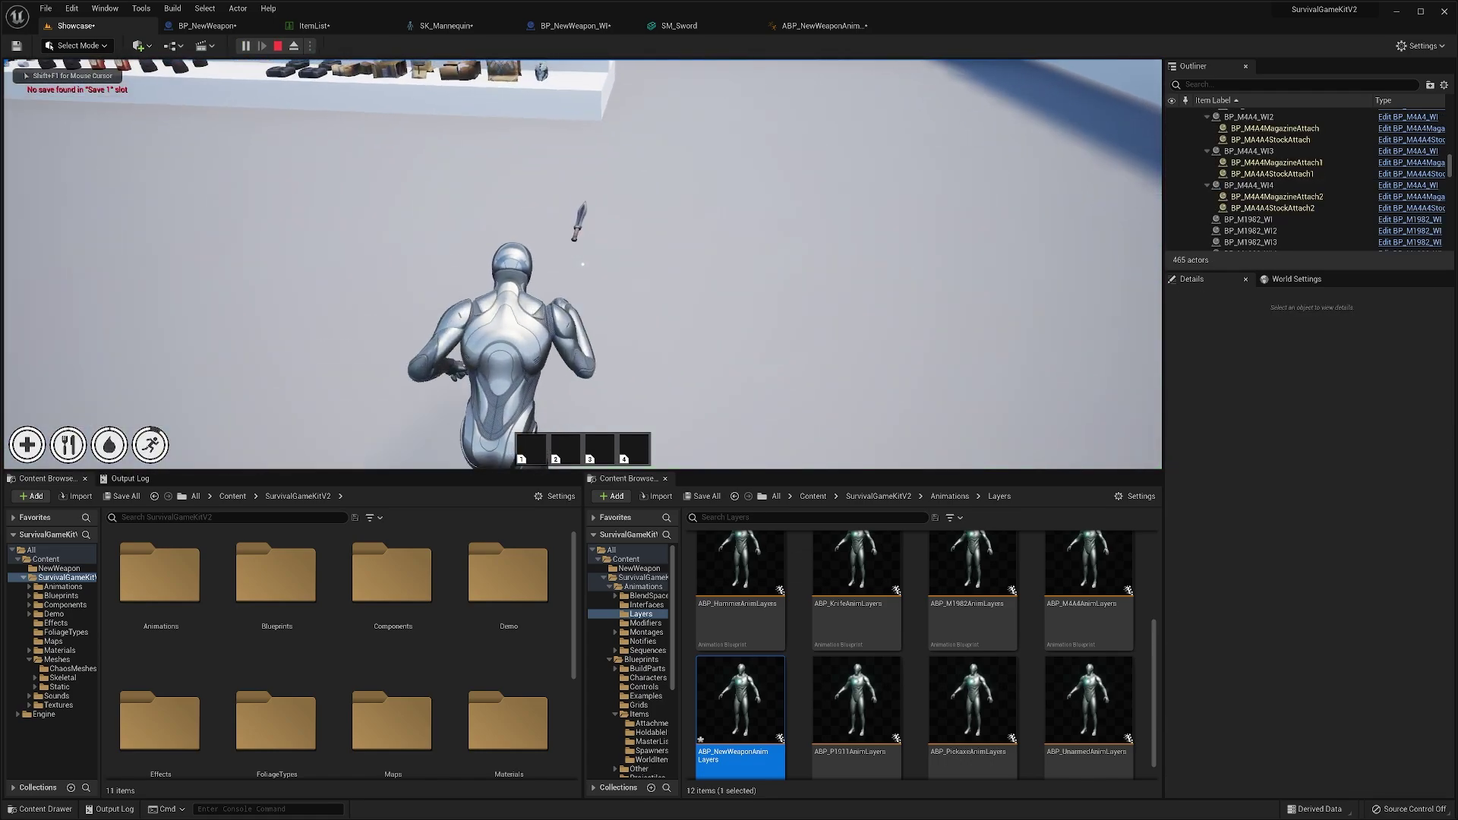
pyautogui.press('e')
pyautogui.press('1')
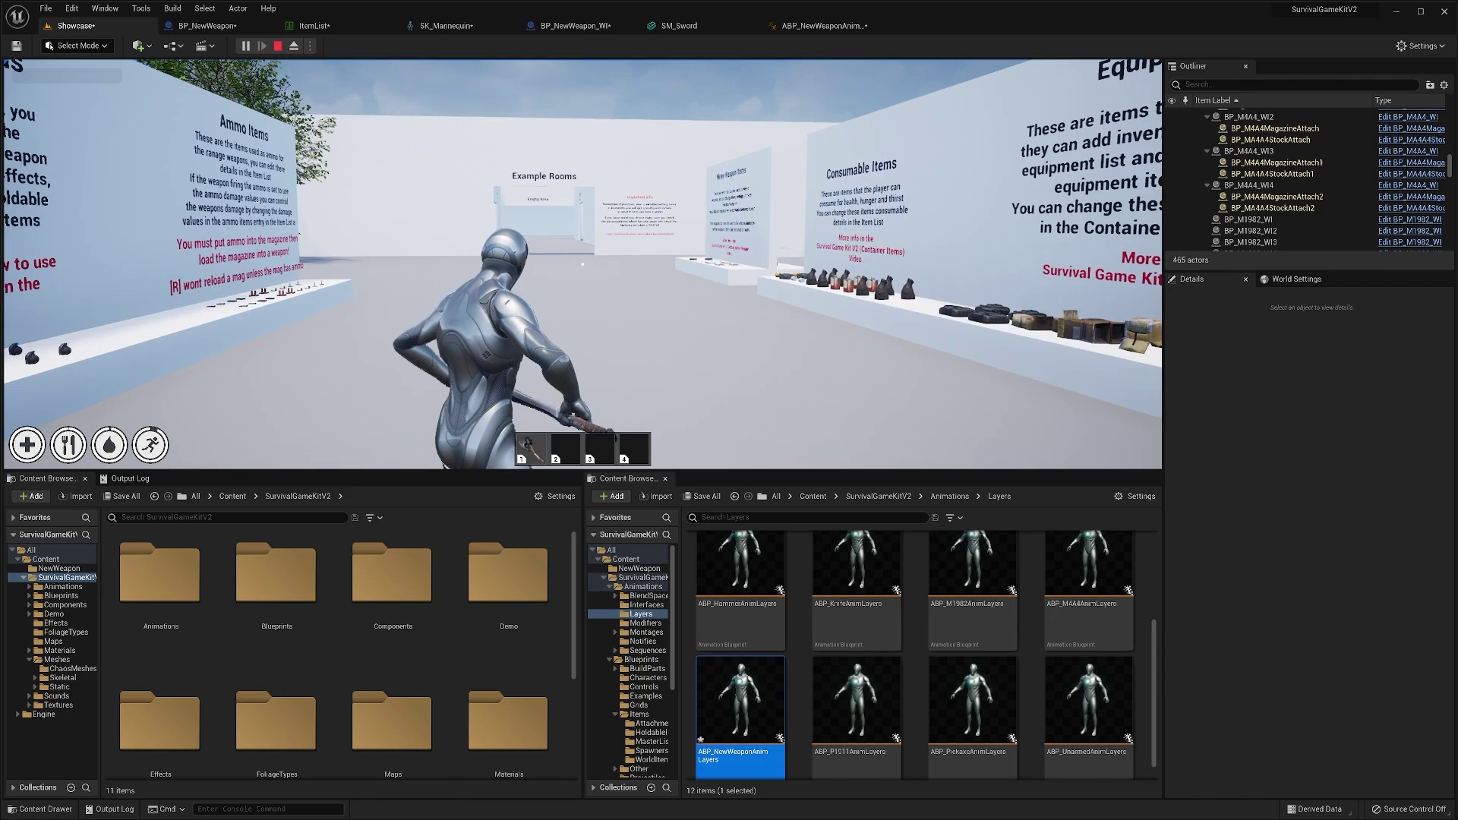
pyautogui.press('w')
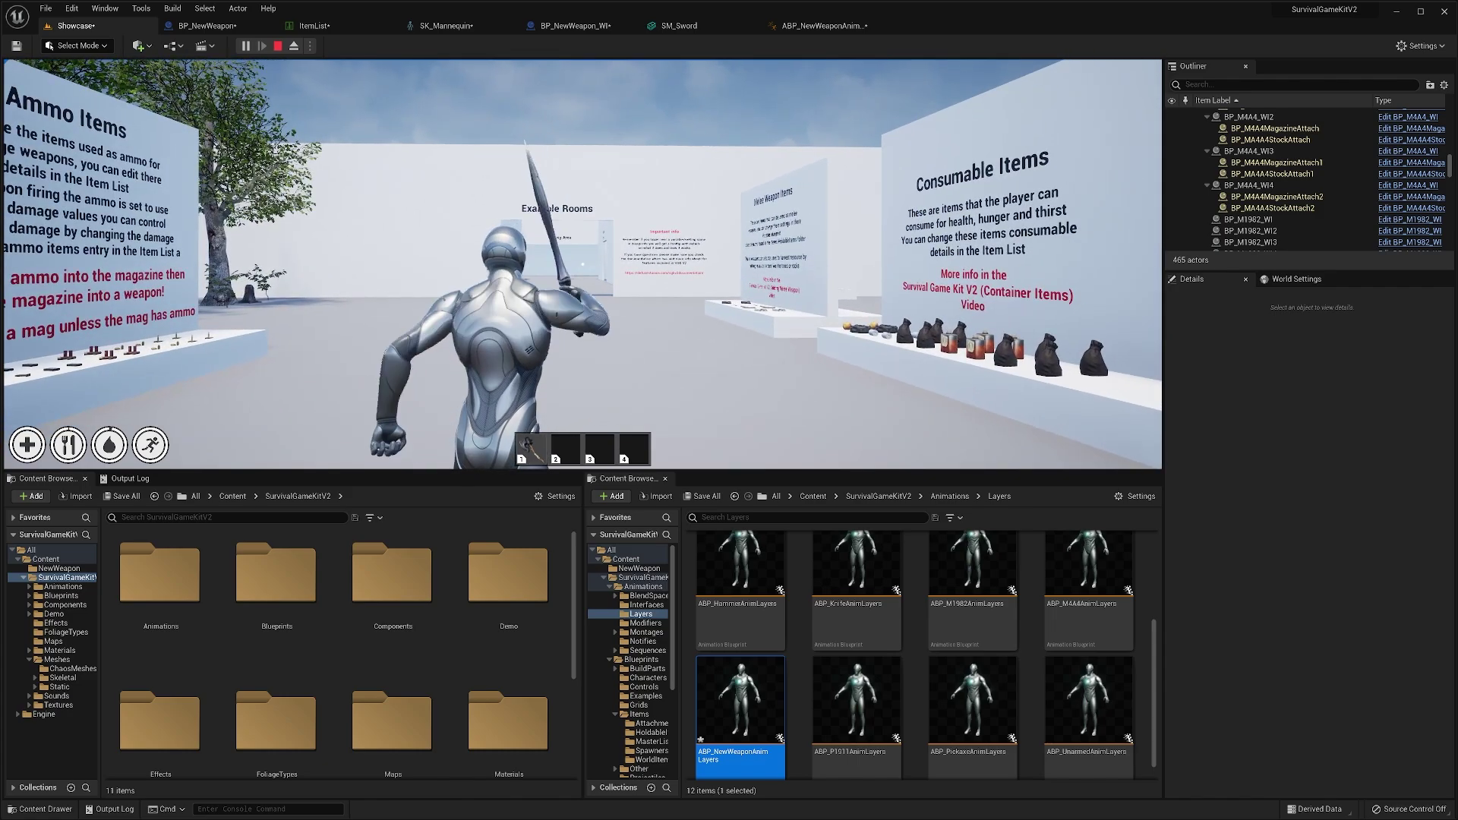
pyautogui.press('w')
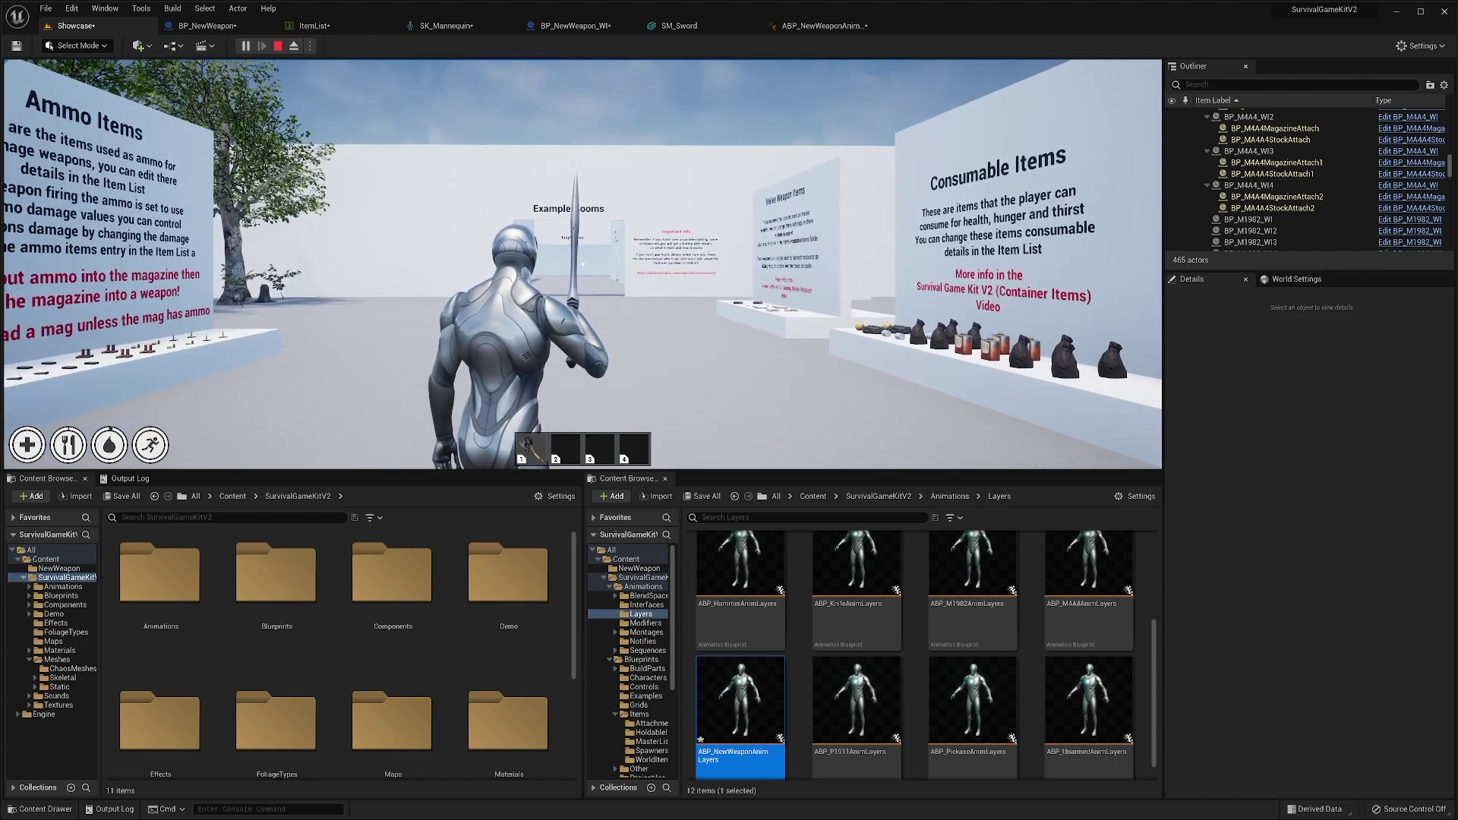
pyautogui.press('w')
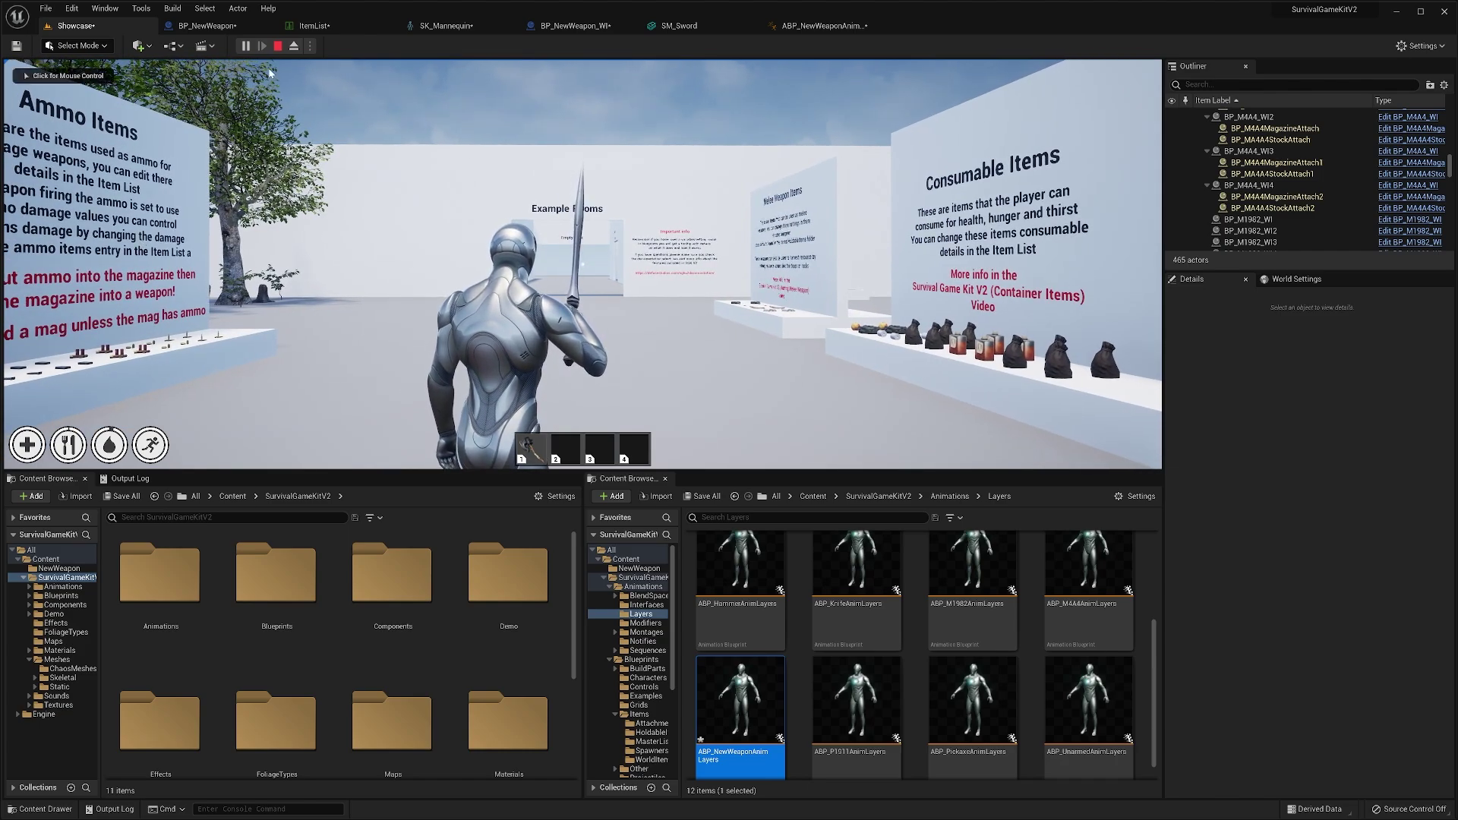
# - Eject from the player character and fly the camera around to view the sword in its hand
pyautogui.click(294, 46)
pyautogui.press('d')
pyautogui.moveTo(582, 264); pyautogui.dragTo(304, 264, button='right')
pyautogui.press('w')
pyautogui.moveTo(578, 342)
pyautogui.mouseDown(button='right')
pyautogui.moveTo(638, 342)
pyautogui.moveTo(566, 353)
pyautogui.mouseUp(button='right')
# - Undock the SK_Mannequin skeleton editor into a smaller floating window and place it clear of the level view
pyautogui.click(445, 26)
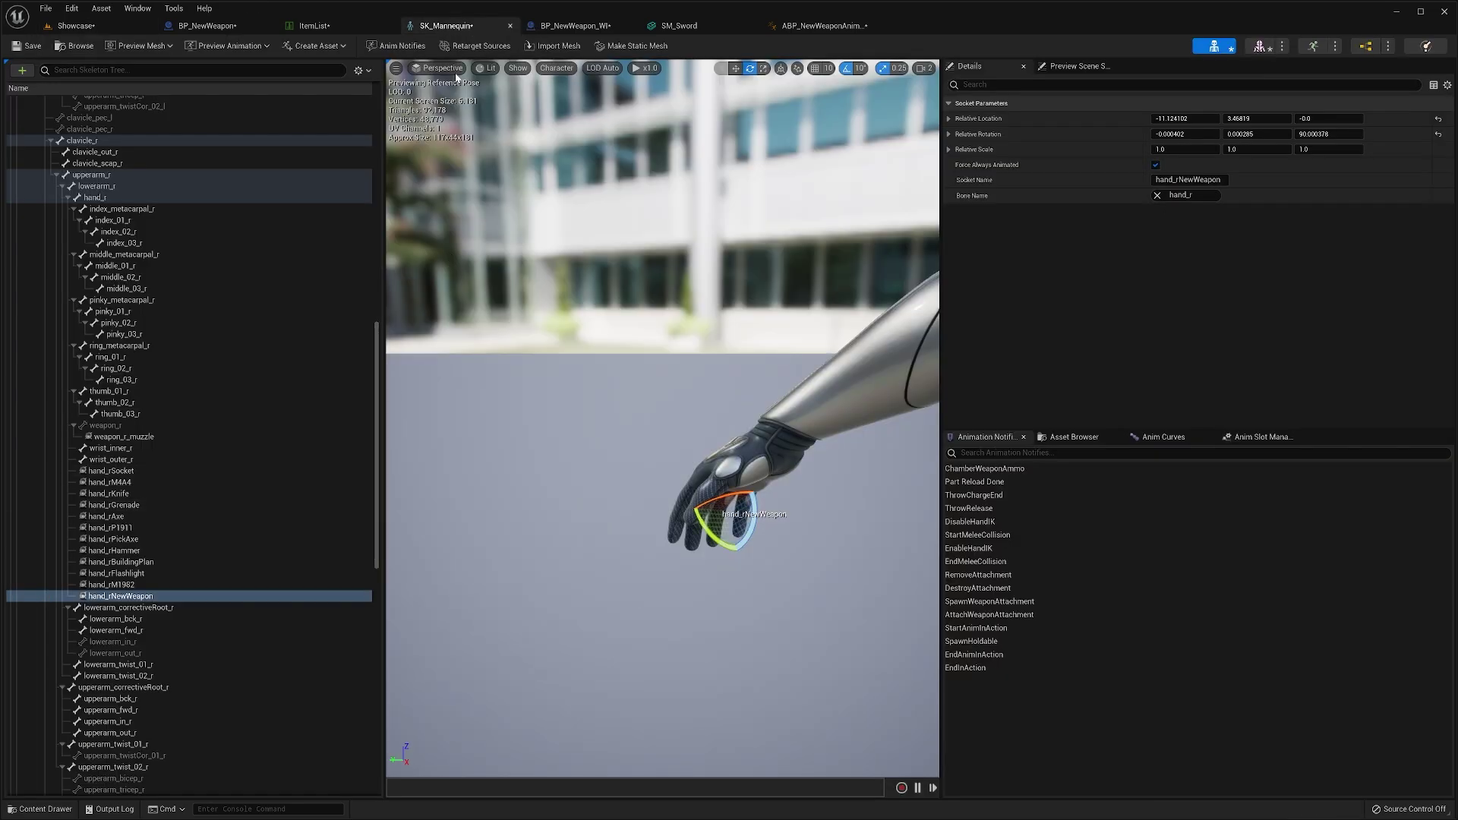
pyautogui.moveTo(448, 30); pyautogui.dragTo(553, 285)
pyautogui.moveTo(813, 423); pyautogui.dragTo(1237, 748)
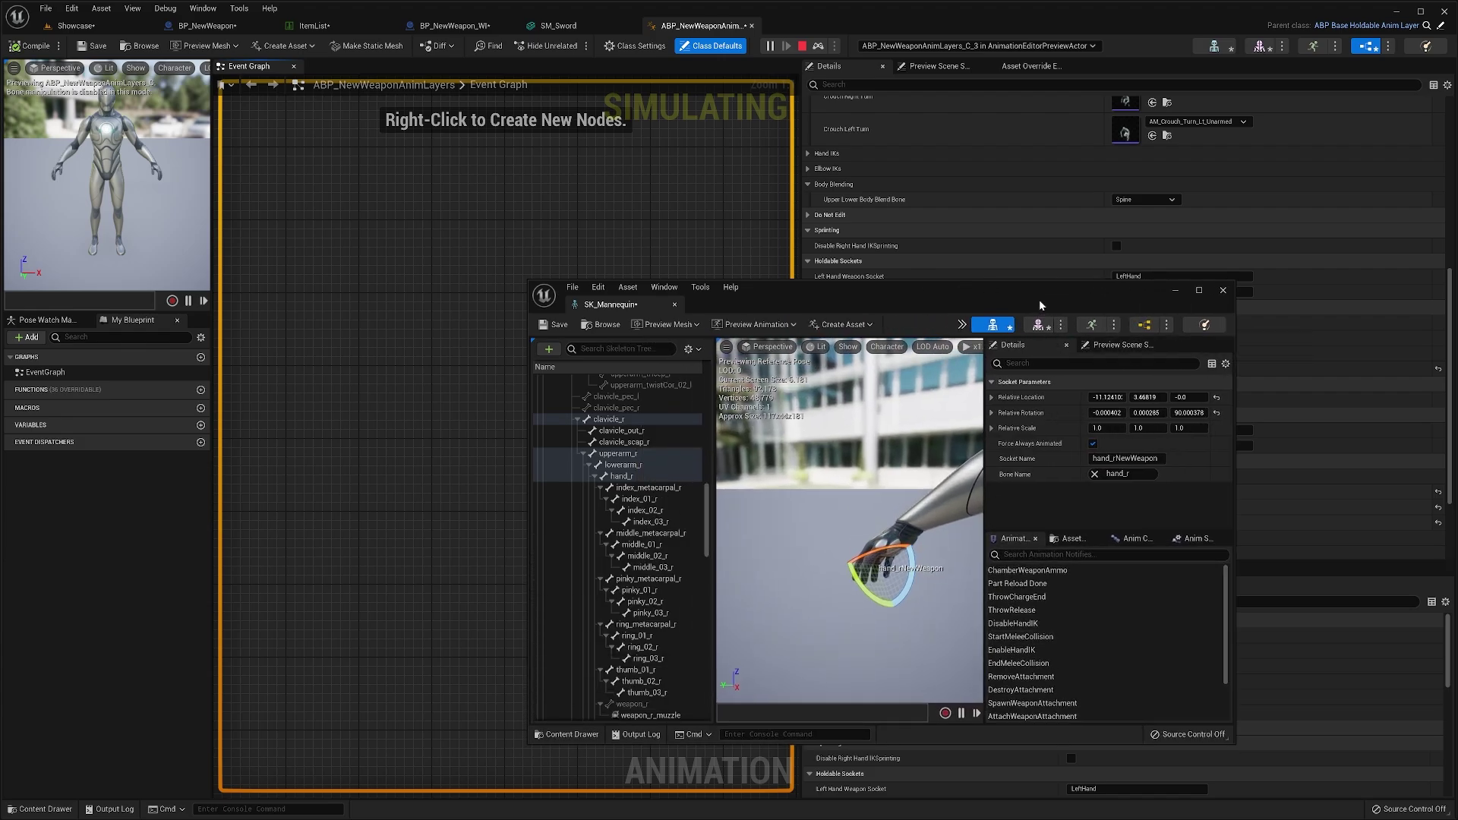
pyautogui.moveTo(1039, 299); pyautogui.dragTo(1236, 354)
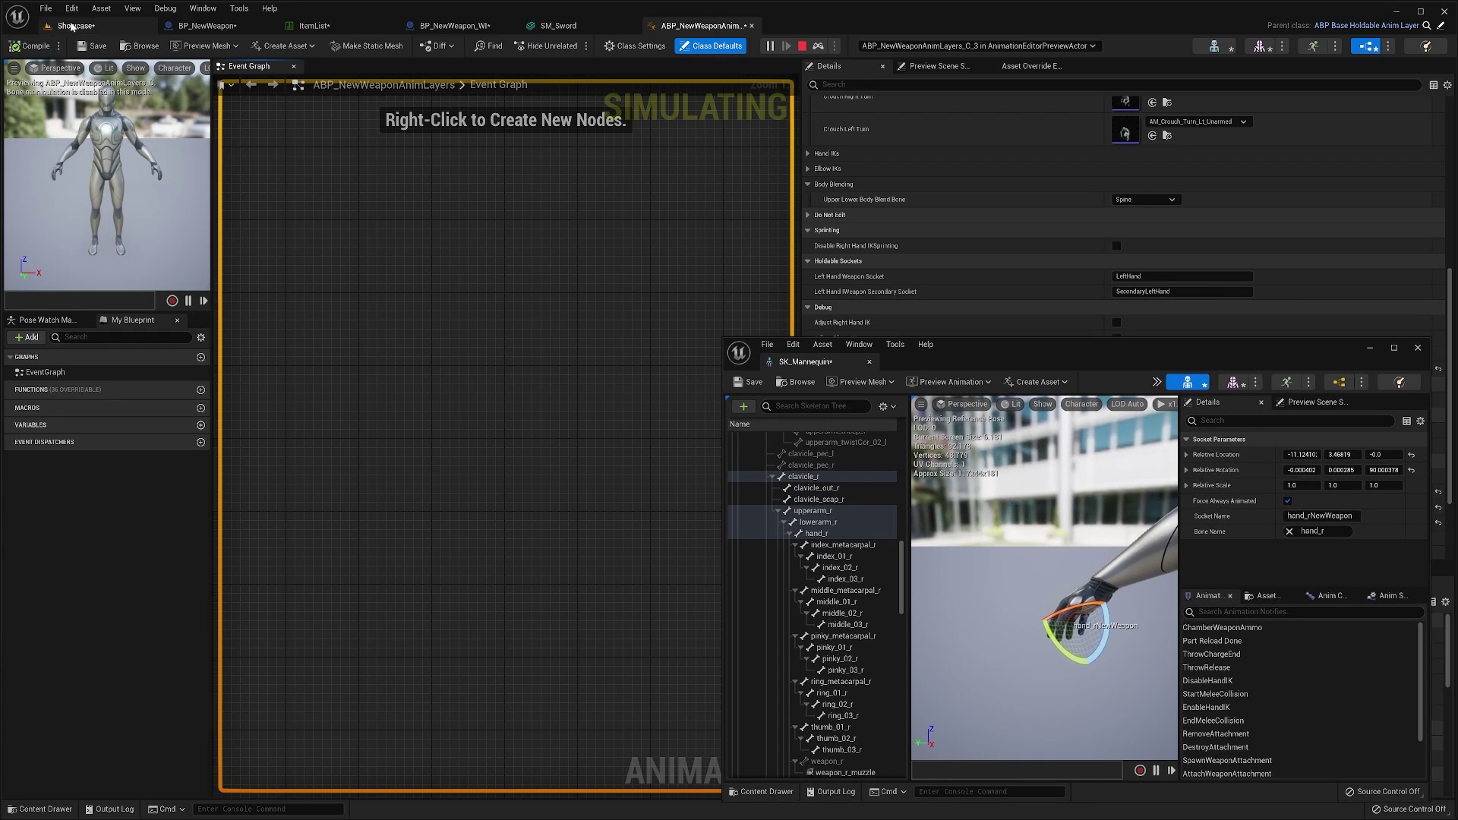
# - Move the hand_rNewWeapon socket to about -7.70, 4.39, 0 while watching the sword in the Showcase level, and re-dock the saved skeleton editor
pyautogui.click(112, 27)
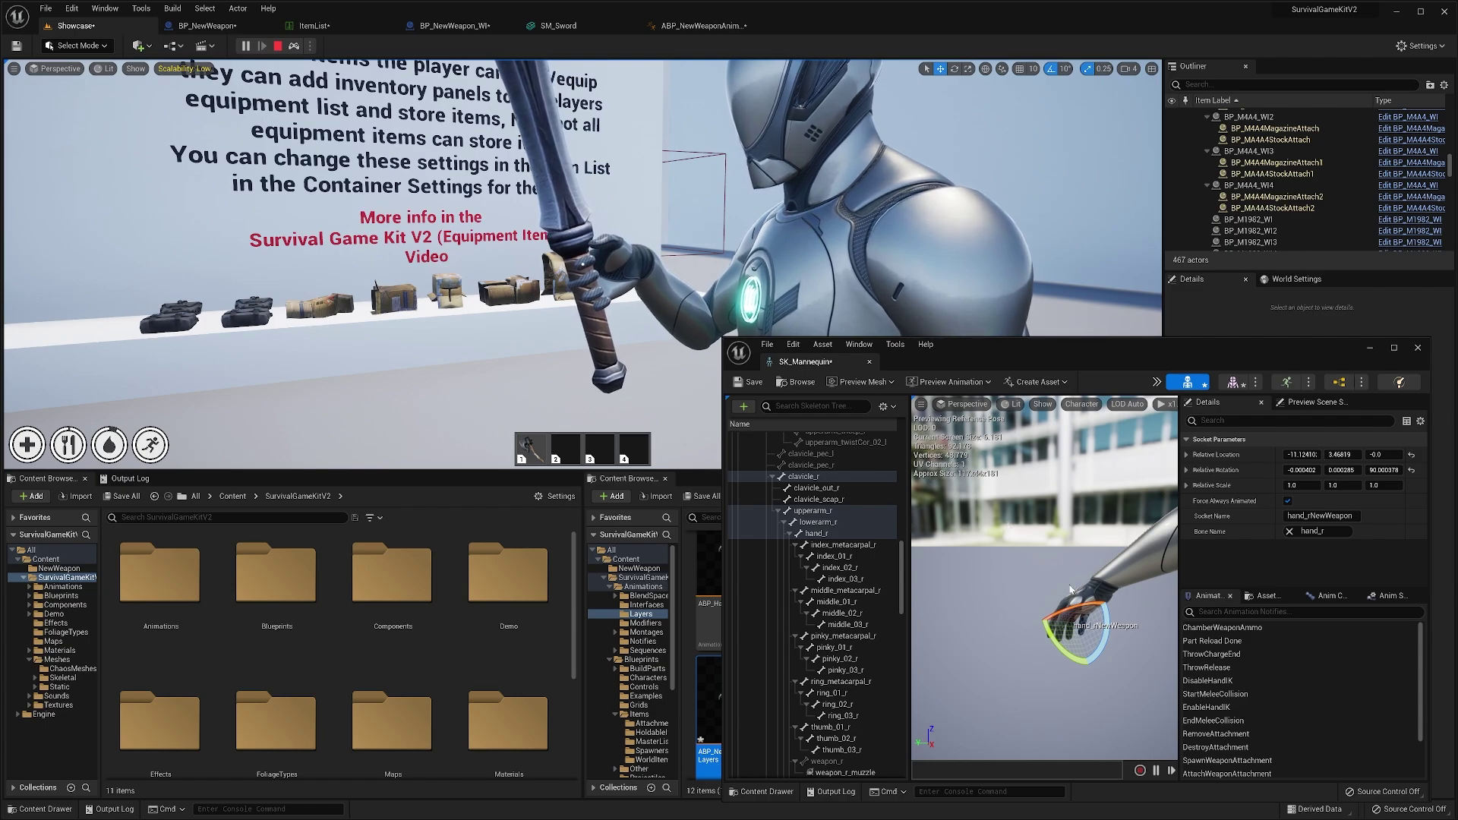
pyautogui.moveTo(969, 526)
pyautogui.mouseDown(button='right')
pyautogui.moveTo(987, 529)
pyautogui.moveTo(970, 526)
pyautogui.moveTo(978, 499)
pyautogui.mouseUp(button='right')
pyautogui.press('w')
pyautogui.moveTo(1023, 522); pyautogui.dragTo(1066, 493)
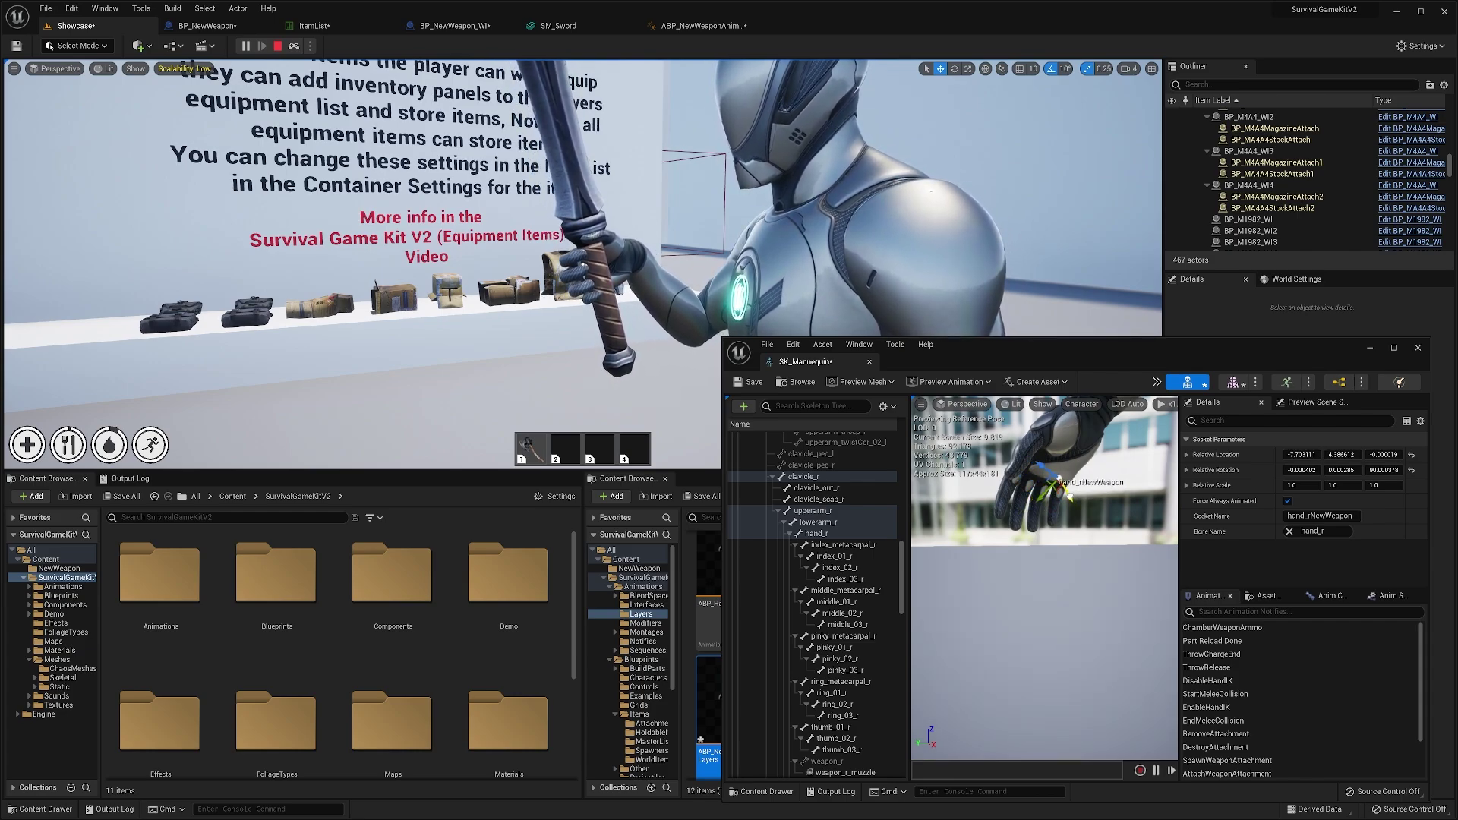
pyautogui.click(1044, 523)
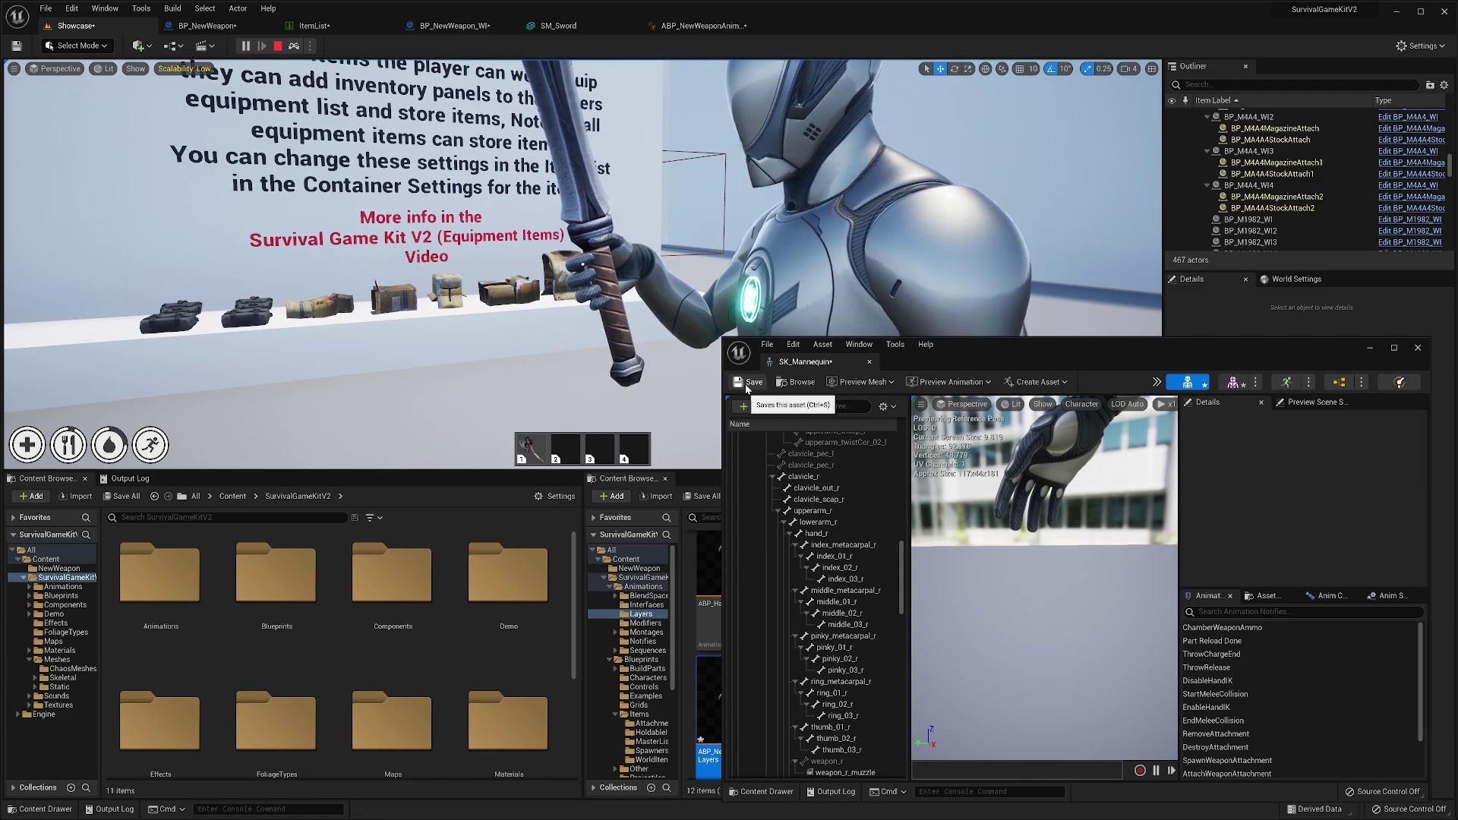
pyautogui.moveTo(729, 359); pyautogui.dragTo(786, 23)
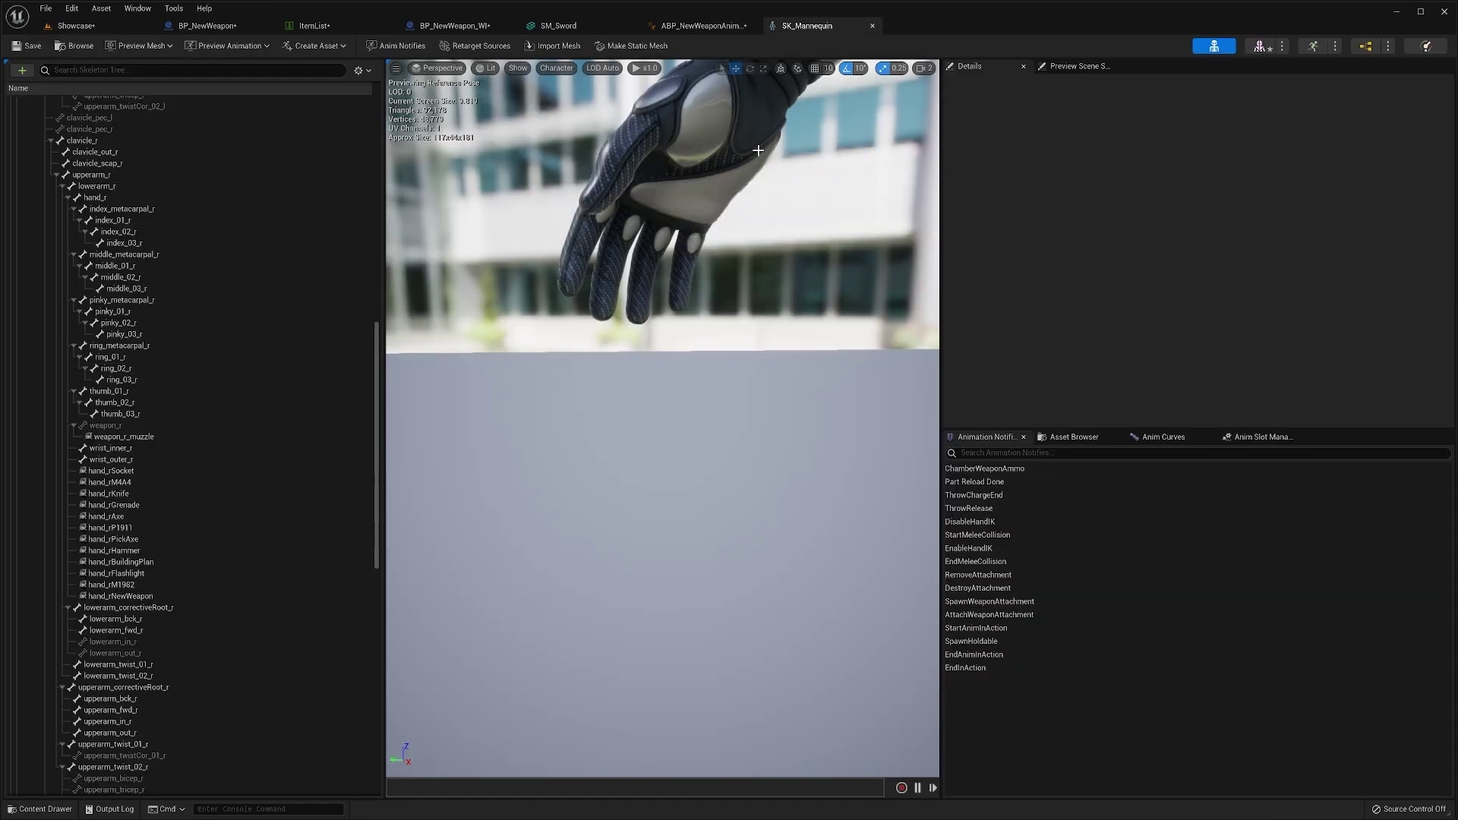
# - Examine the Hand IKs settings in the ABP_NewWeaponAnimLayers class defaults, including the Third Person Right Hand IK and Aimed Right Hand IK transforms
pyautogui.click(701, 30)
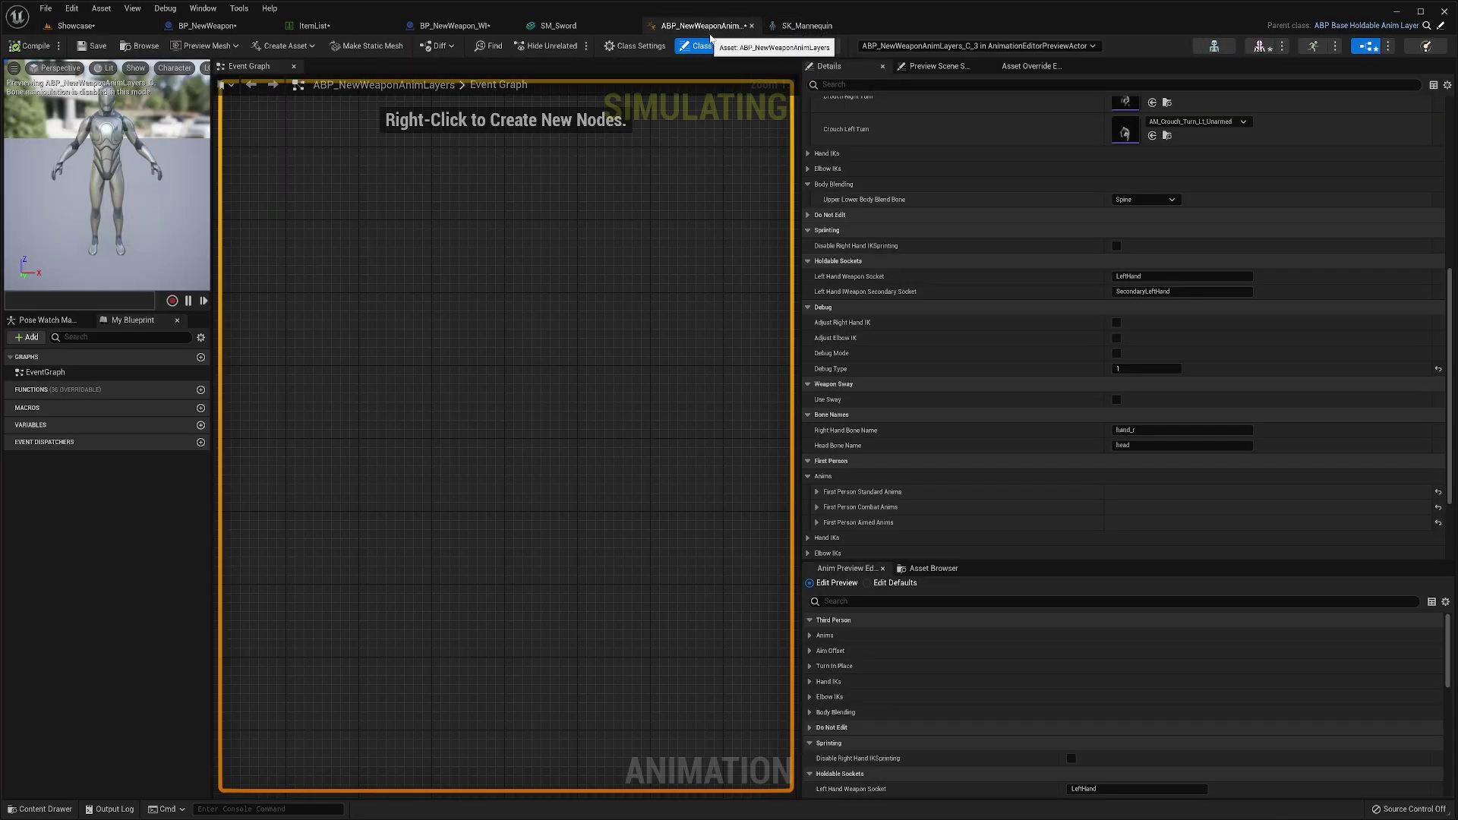
pyautogui.scroll(10, 1063, 394)
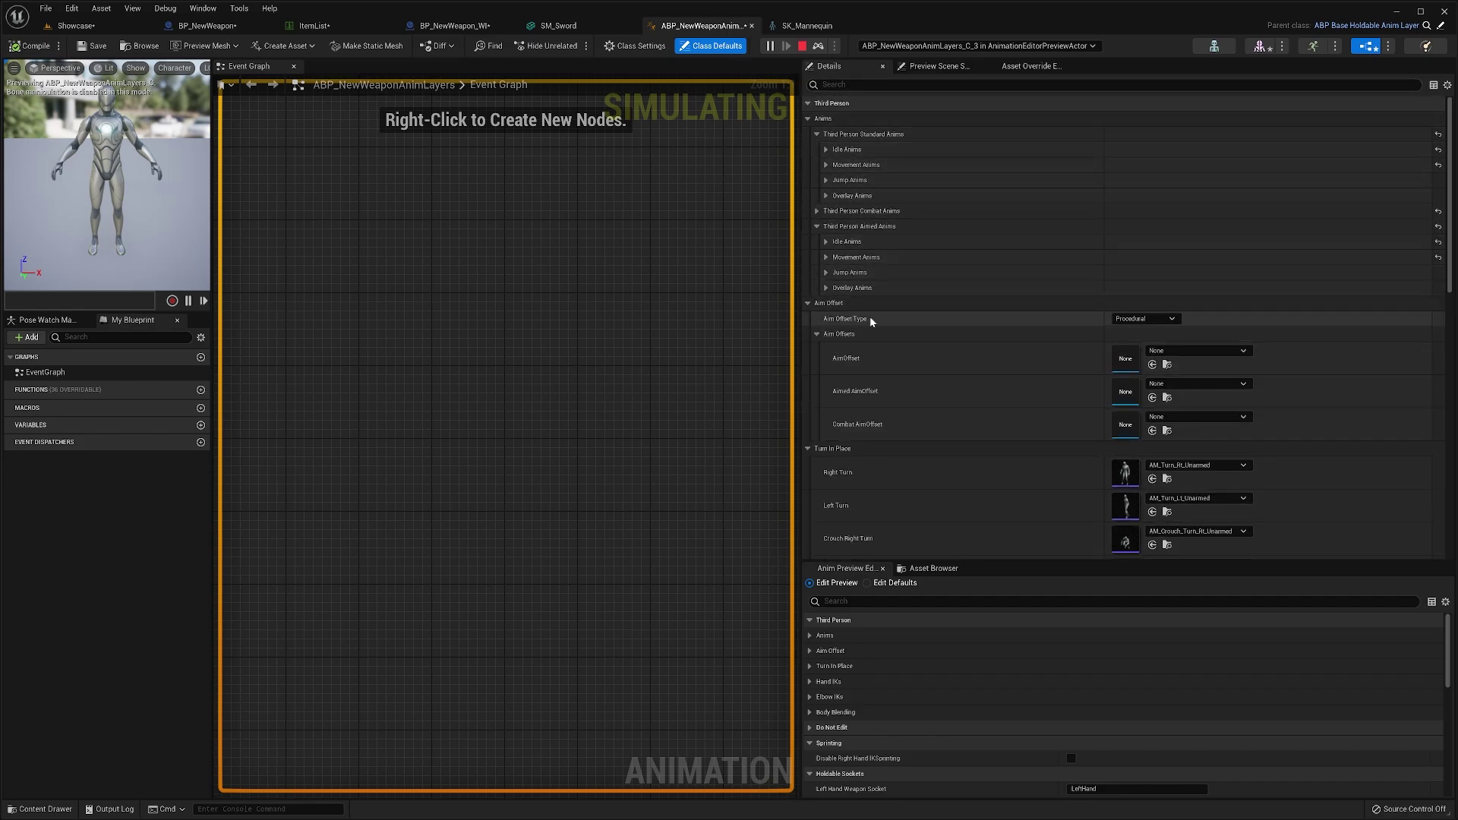
pyautogui.scroll(-6, 937, 340)
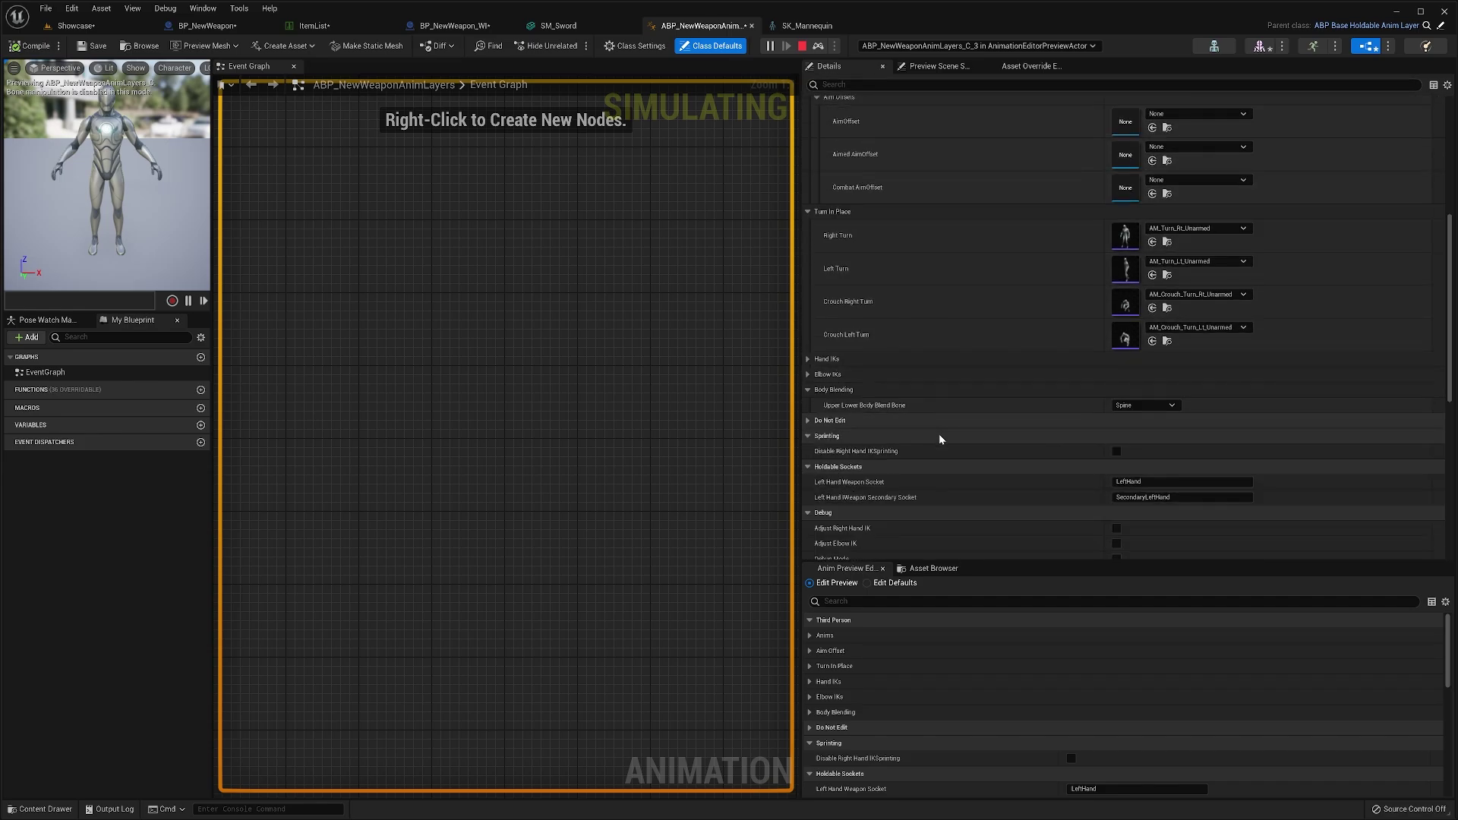
pyautogui.click(863, 359)
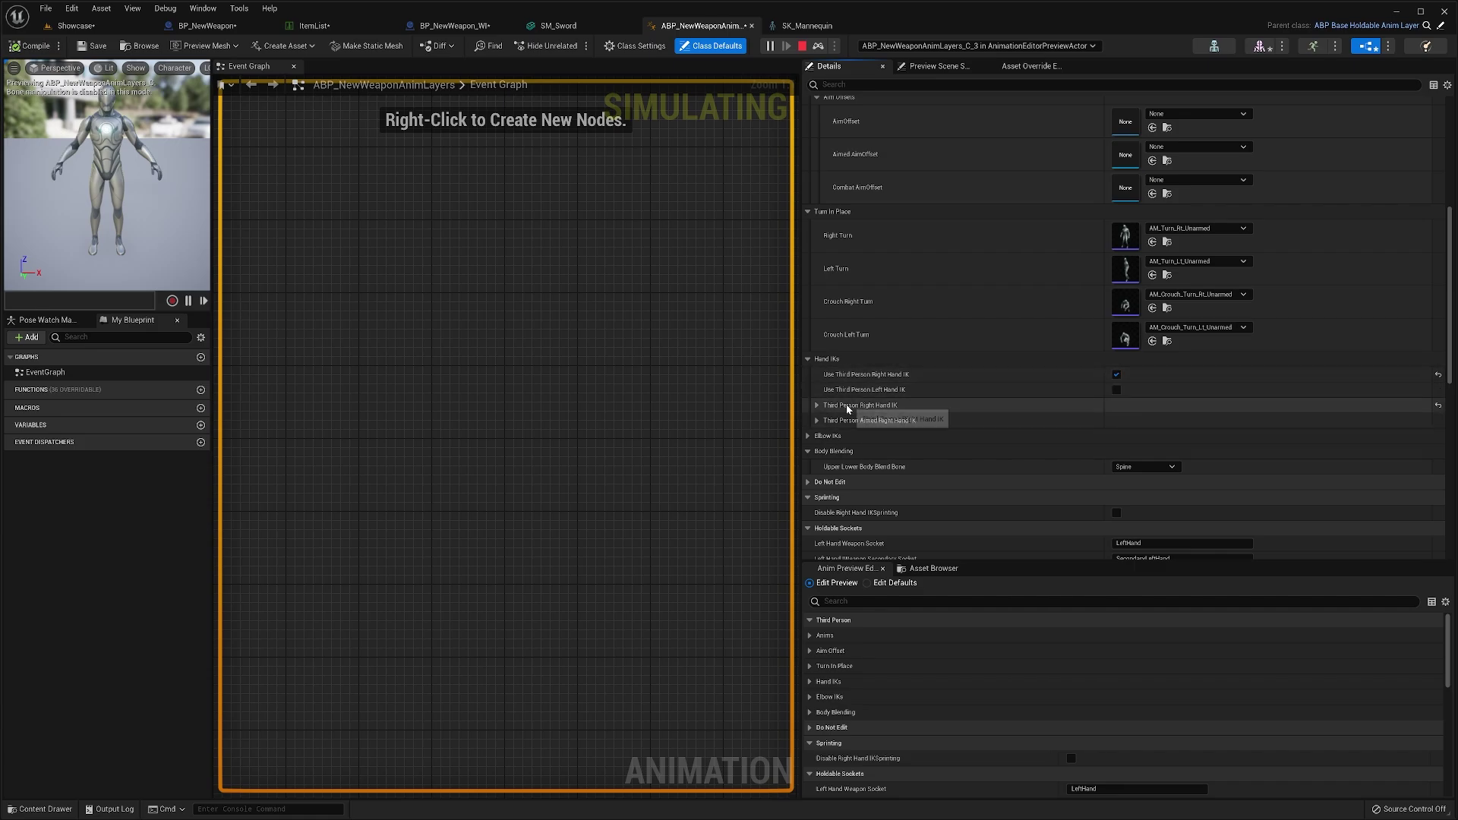
pyautogui.click(908, 422)
pyautogui.click(914, 407)
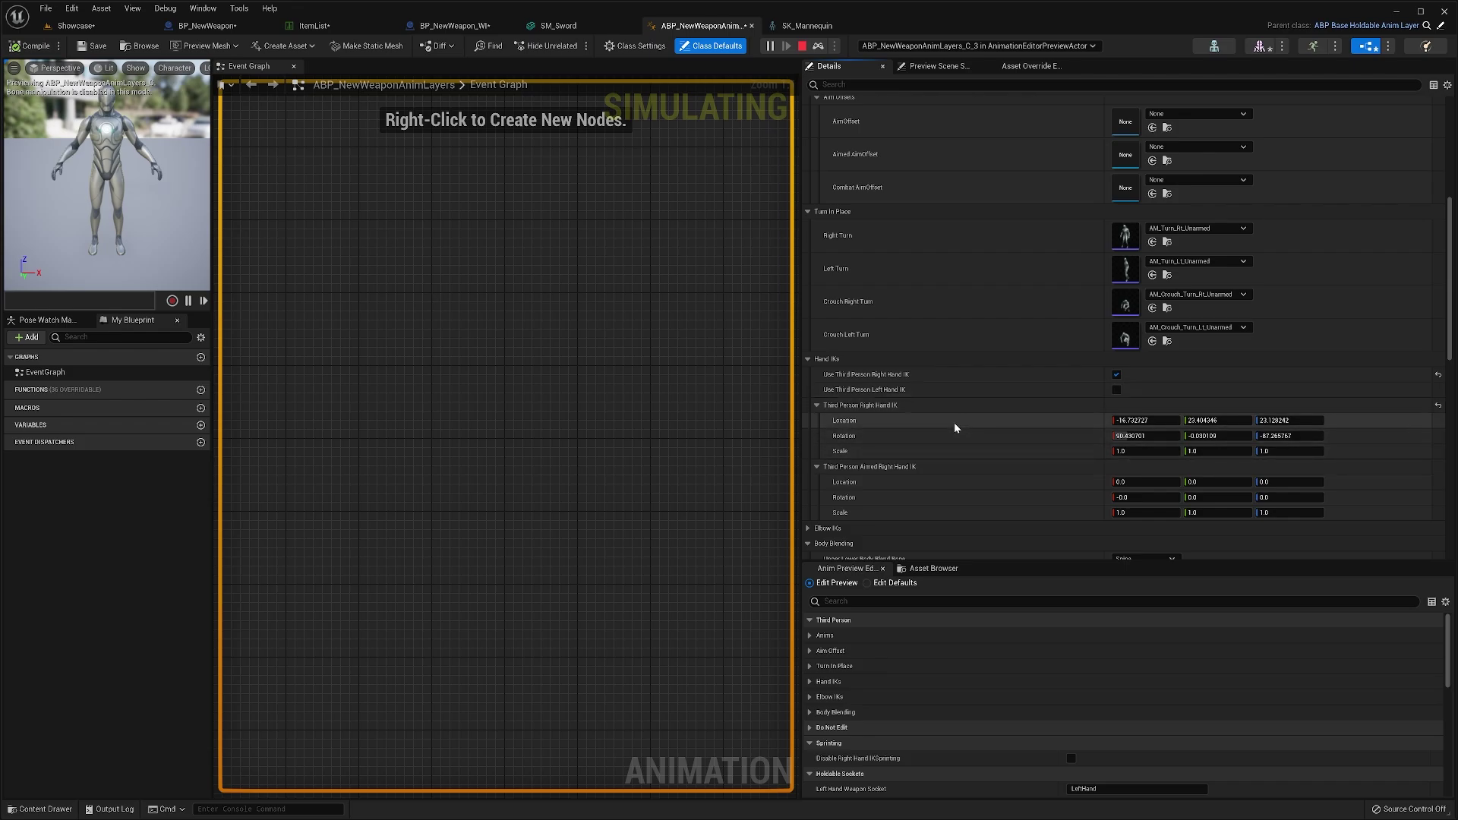
pyautogui.click(895, 468)
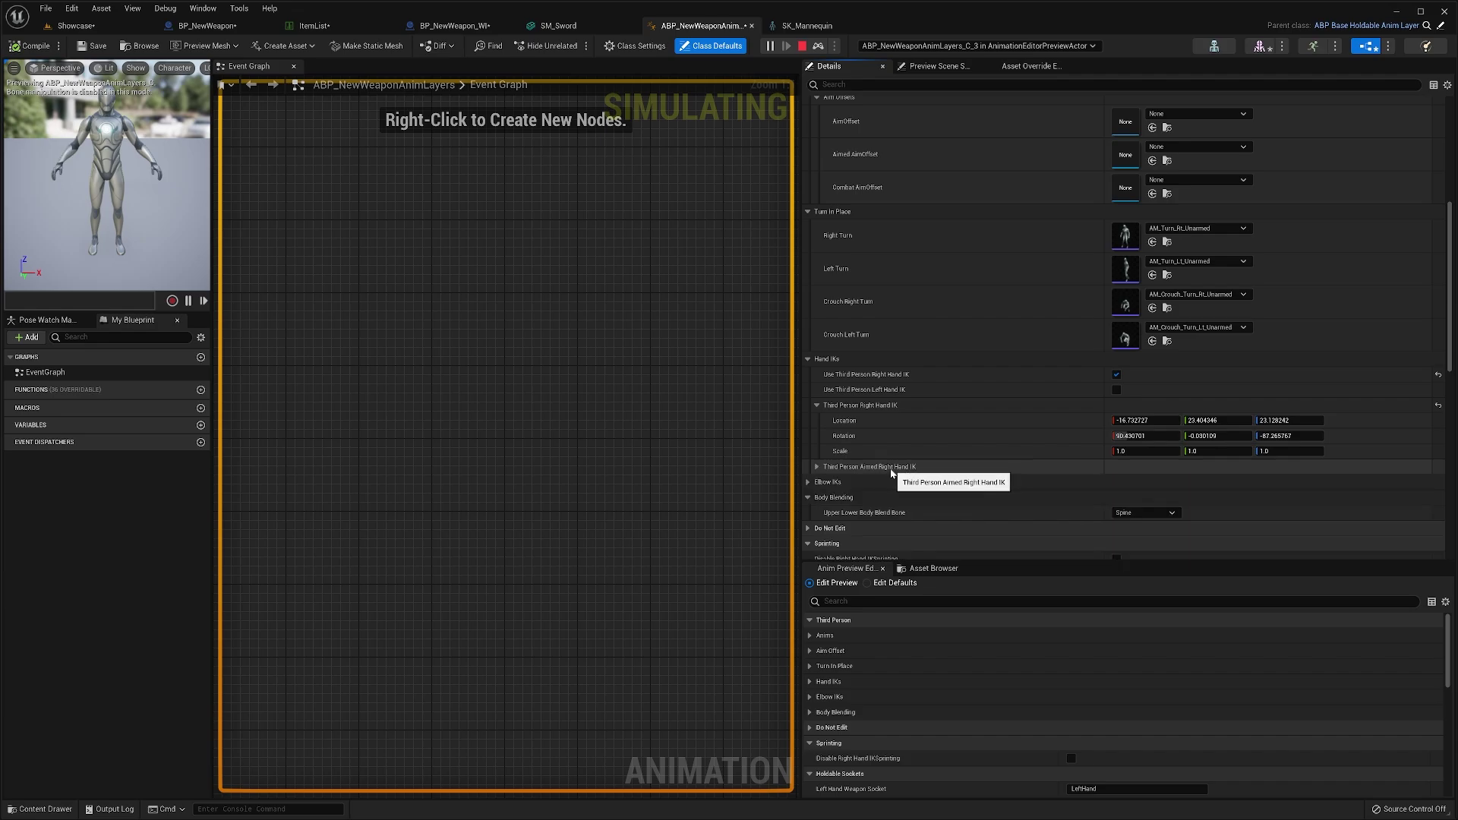
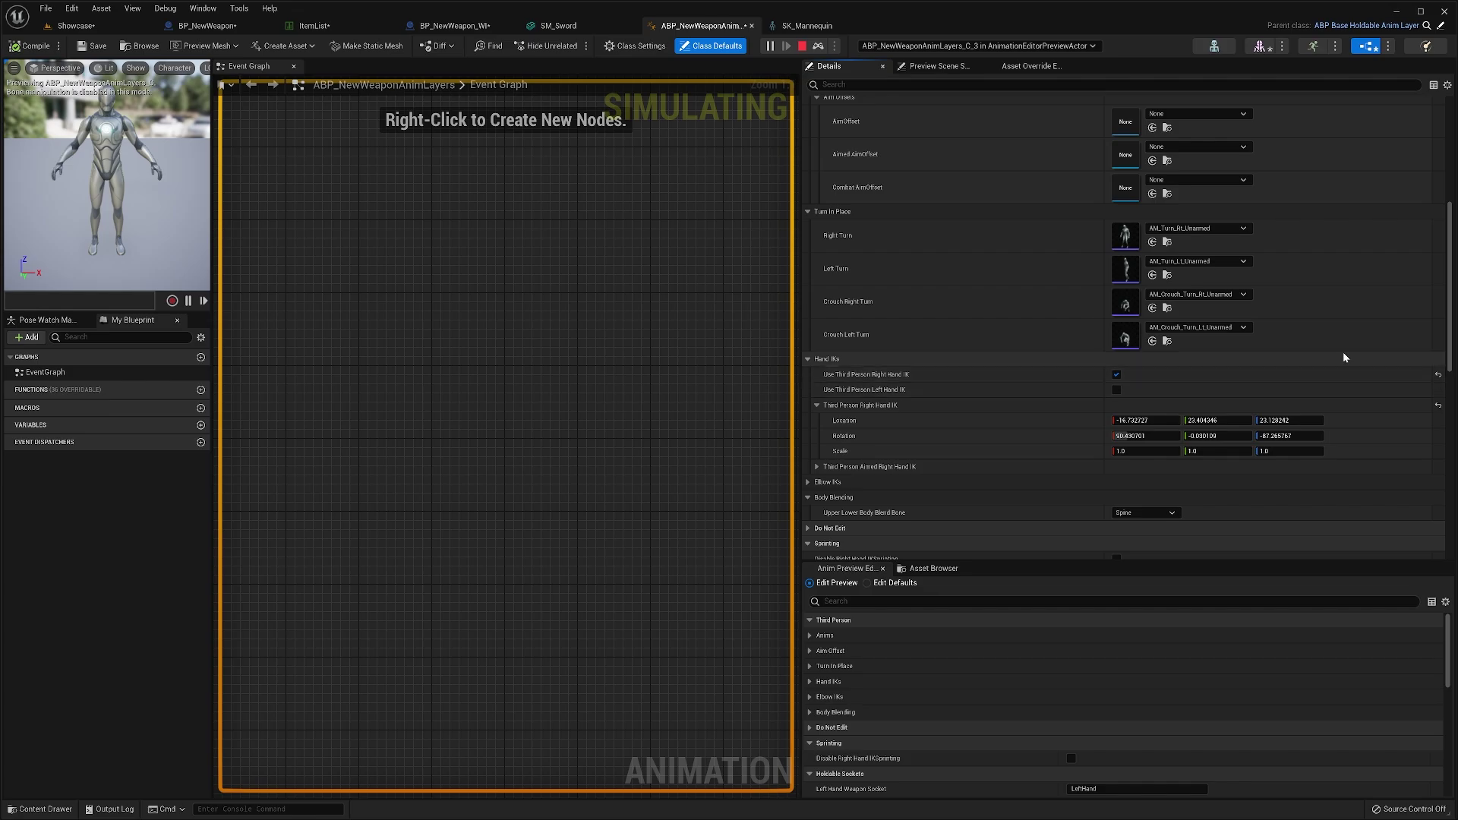
# - Keep Use Third Person Right Hand IK on and enable the Adjust Right Hand IK debug option
pyautogui.scroll(1, 942, 376)
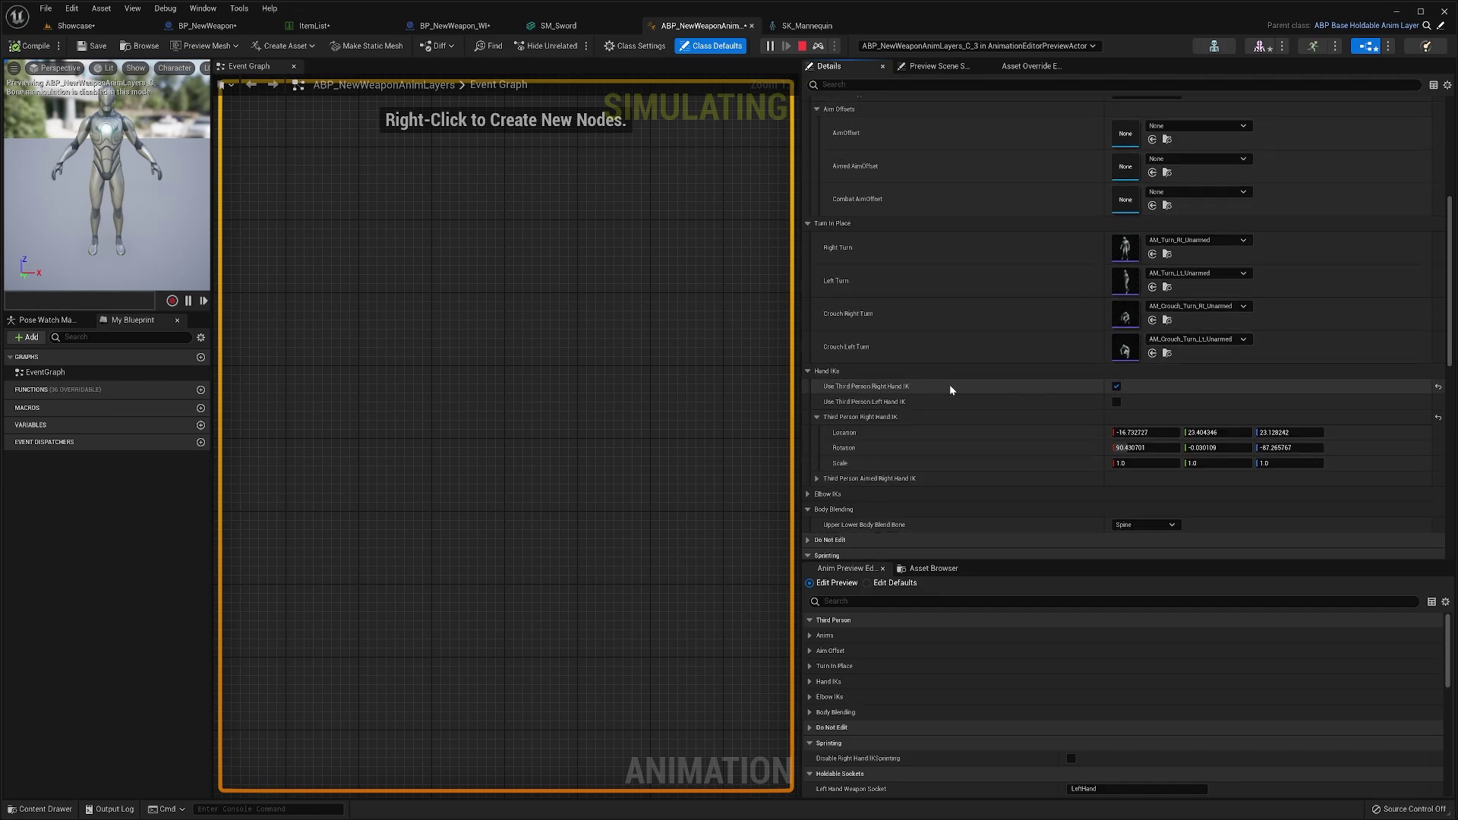
pyautogui.click(1115, 387)
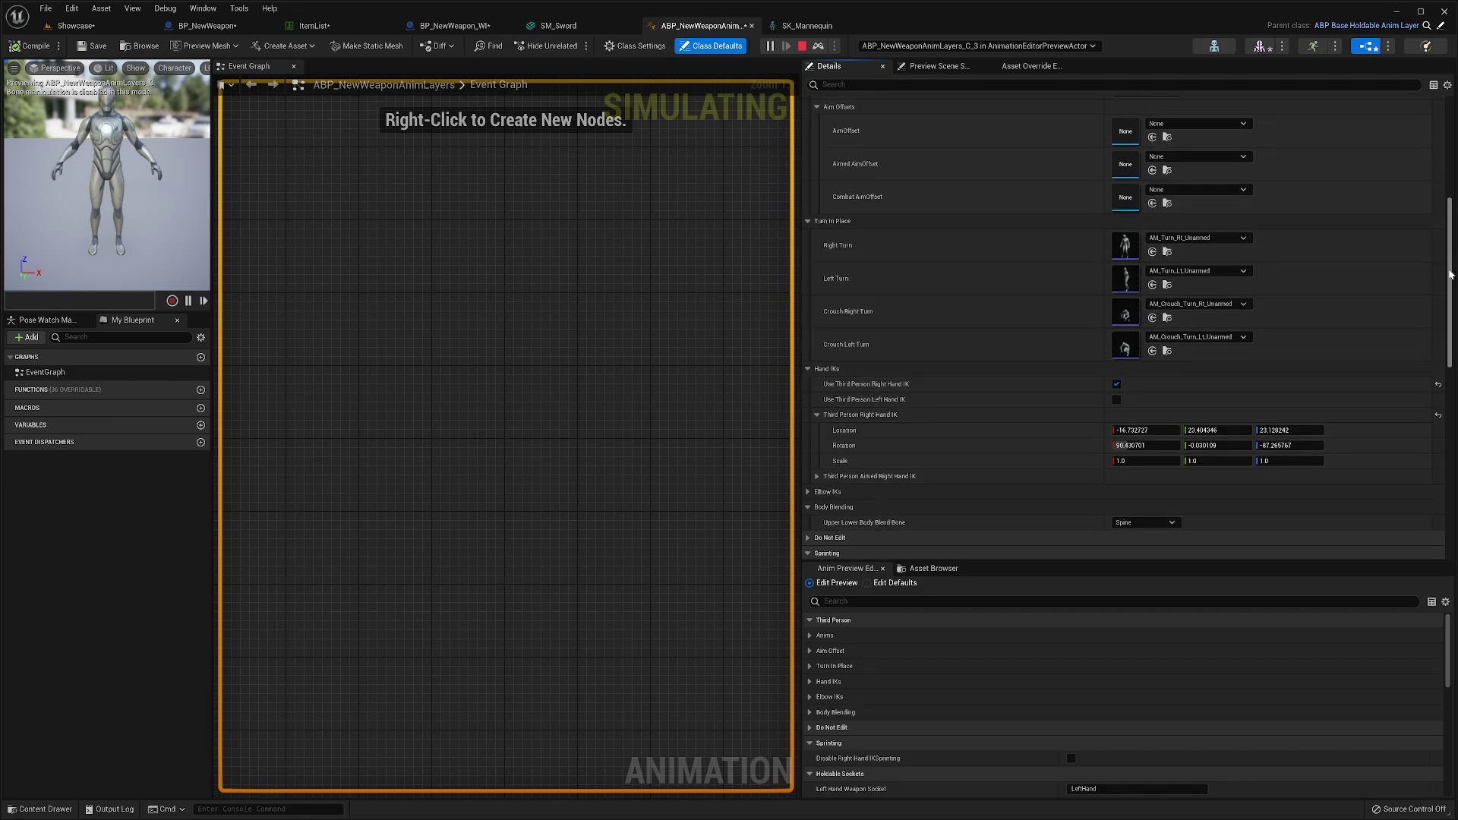
pyautogui.scroll(-8, 1327, 374)
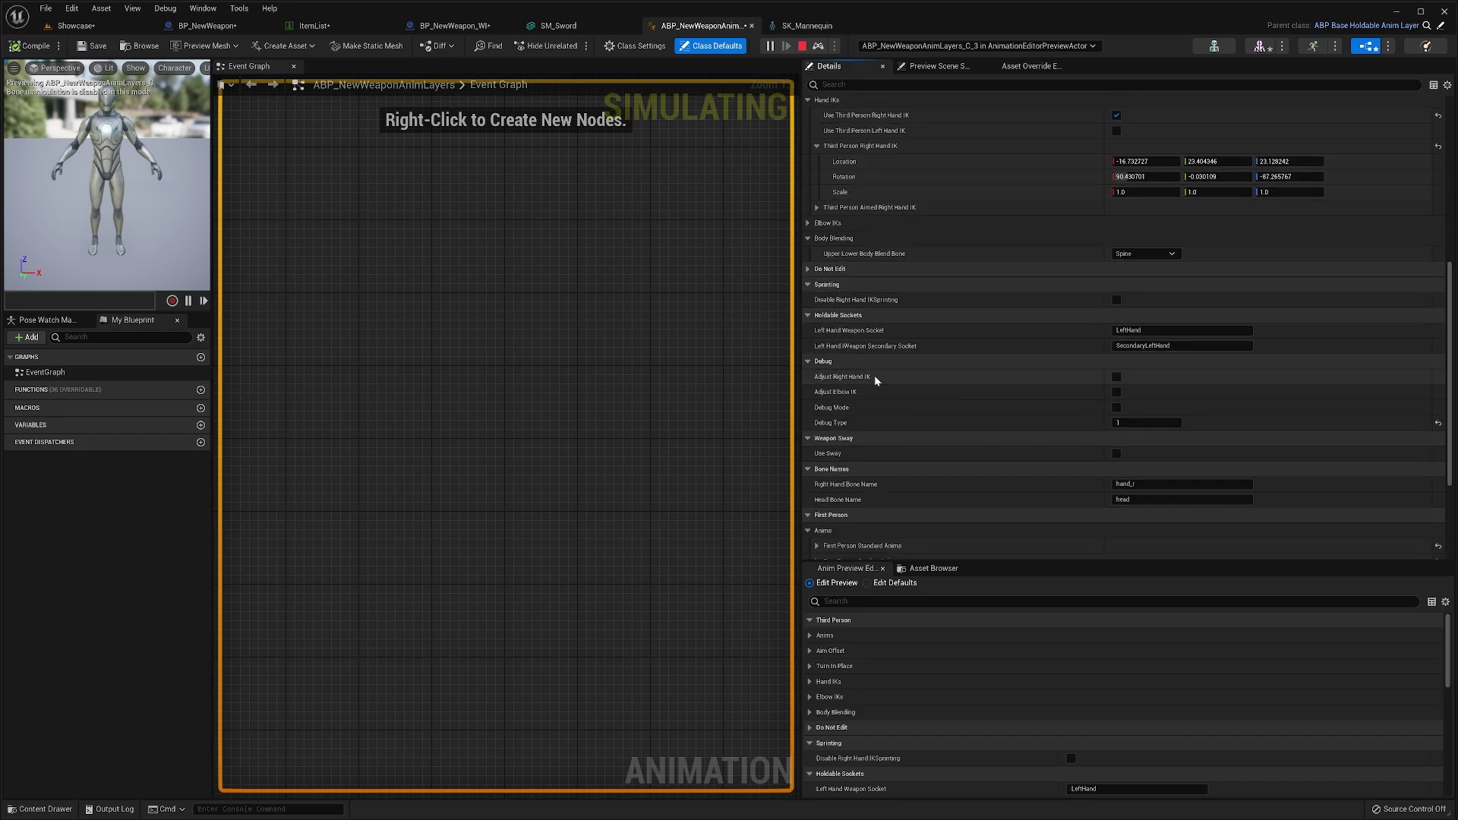
pyautogui.click(1116, 377)
# - Copy the Location value of Third Person Right Hand IK in ABP_NewWeaponAnimLayers
pyautogui.scroll(7, 1452, 322)
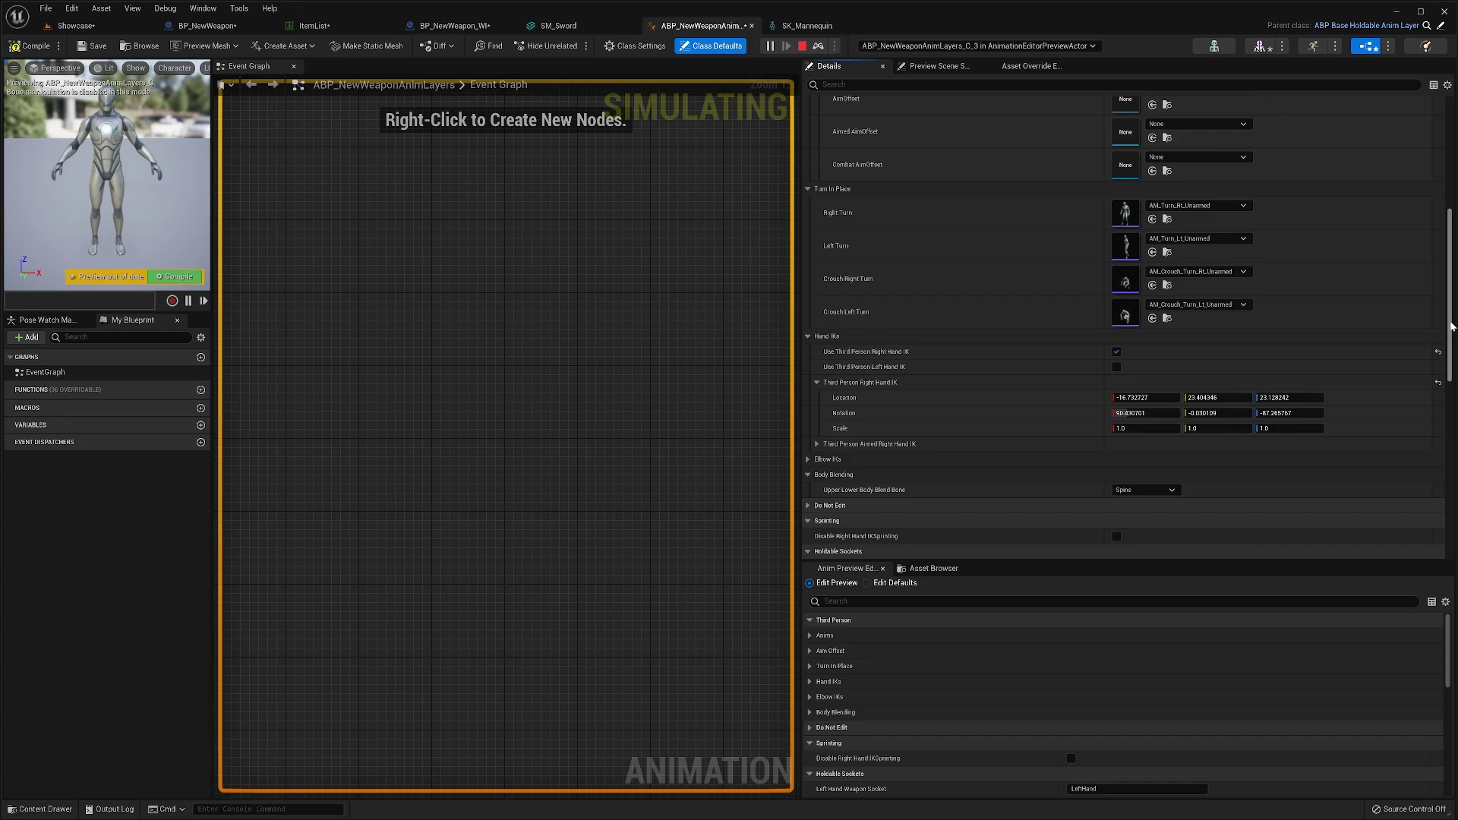
pyautogui.scroll(-1, 1452, 323)
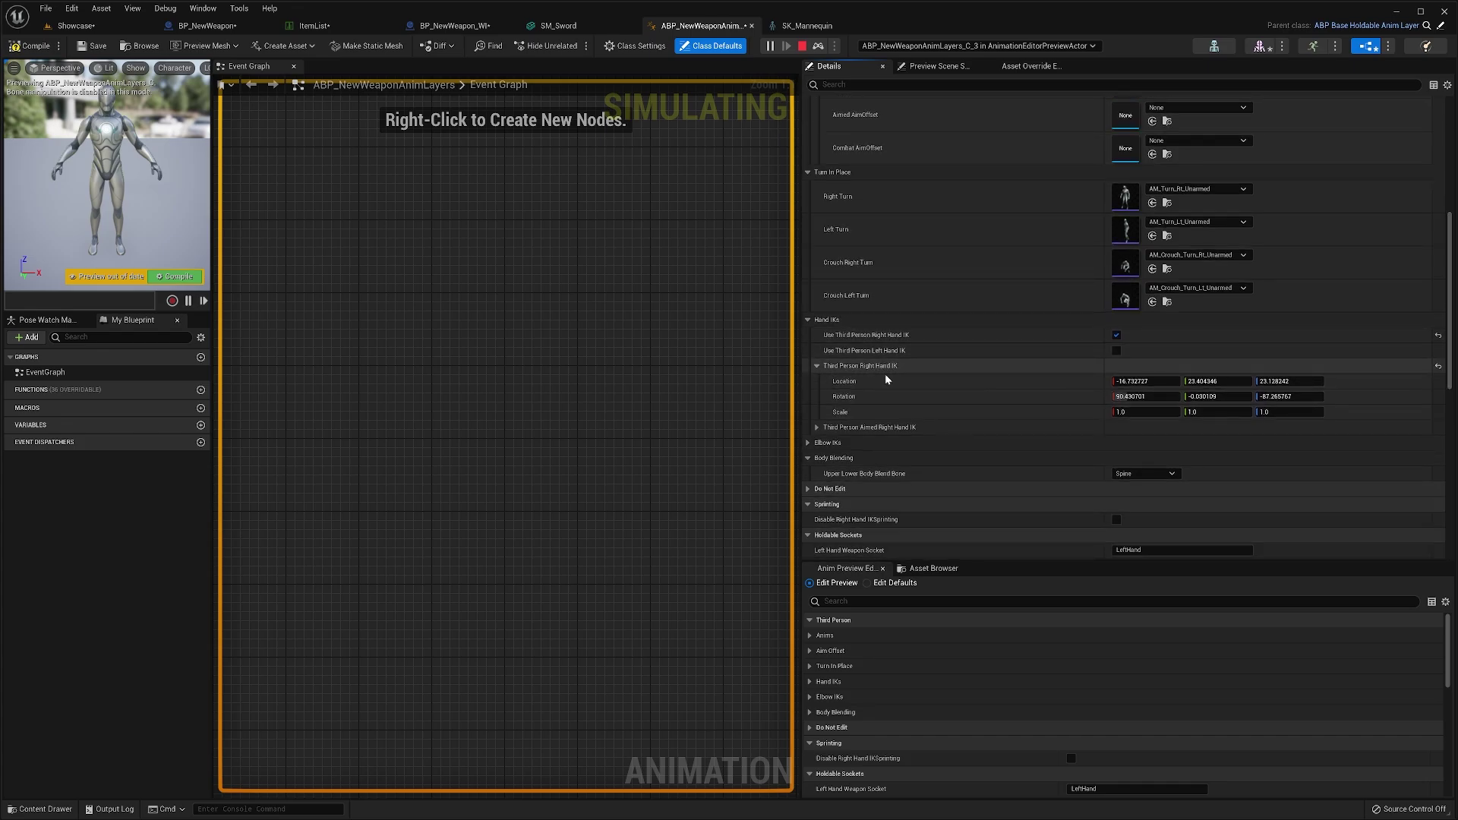
pyautogui.rightClick(862, 384)
pyautogui.click(883, 404)
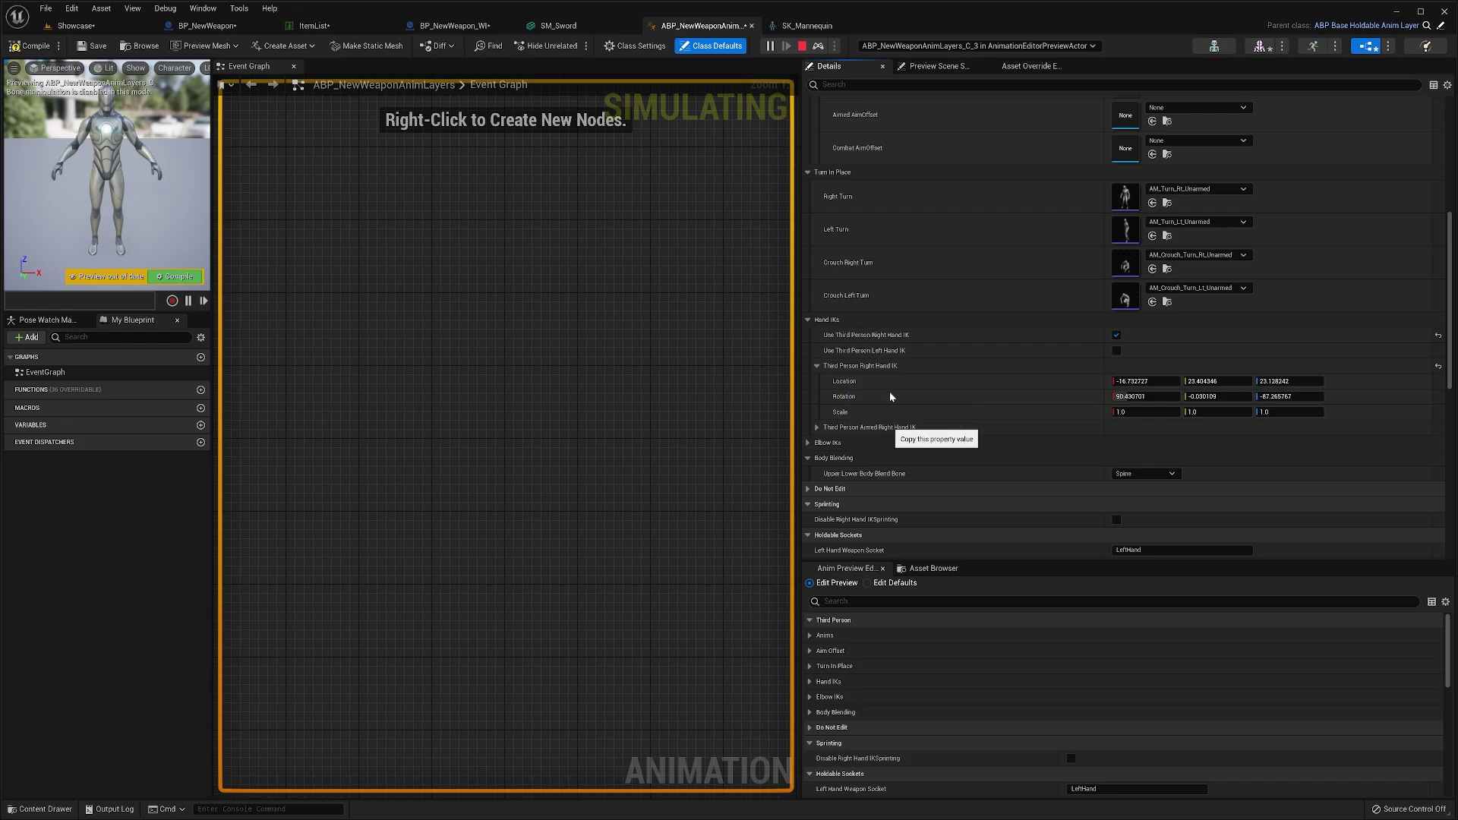
# - Search the SK_Mannequin skeleton for "hand", select the RightHandIK socket and paste the copied location into its Relative Location
pyautogui.click(804, 27)
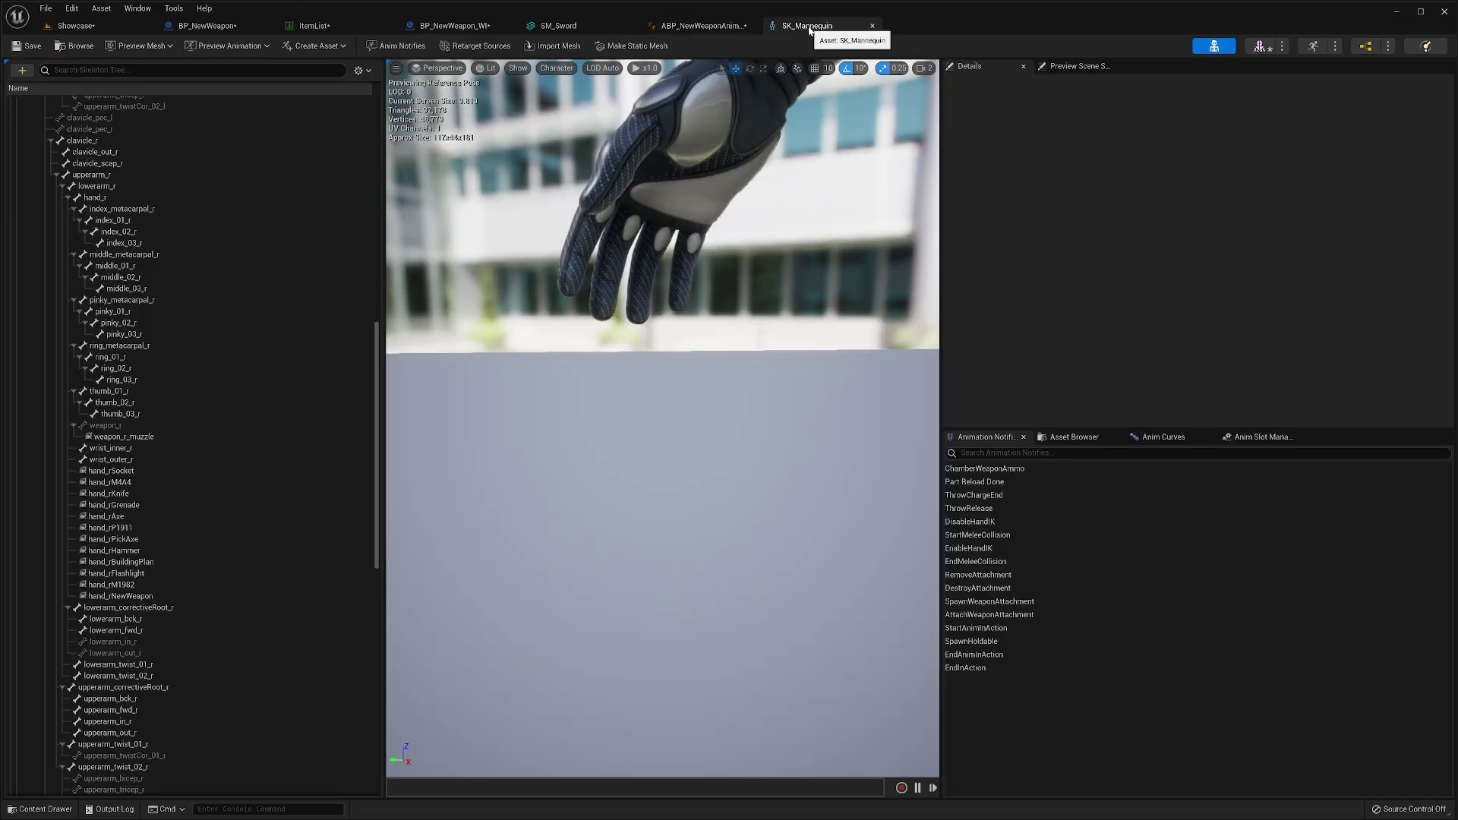
pyautogui.moveTo(694, 263); pyautogui.dragTo(771, 287, button='right')
pyautogui.press('s')
pyautogui.click(43, 68)
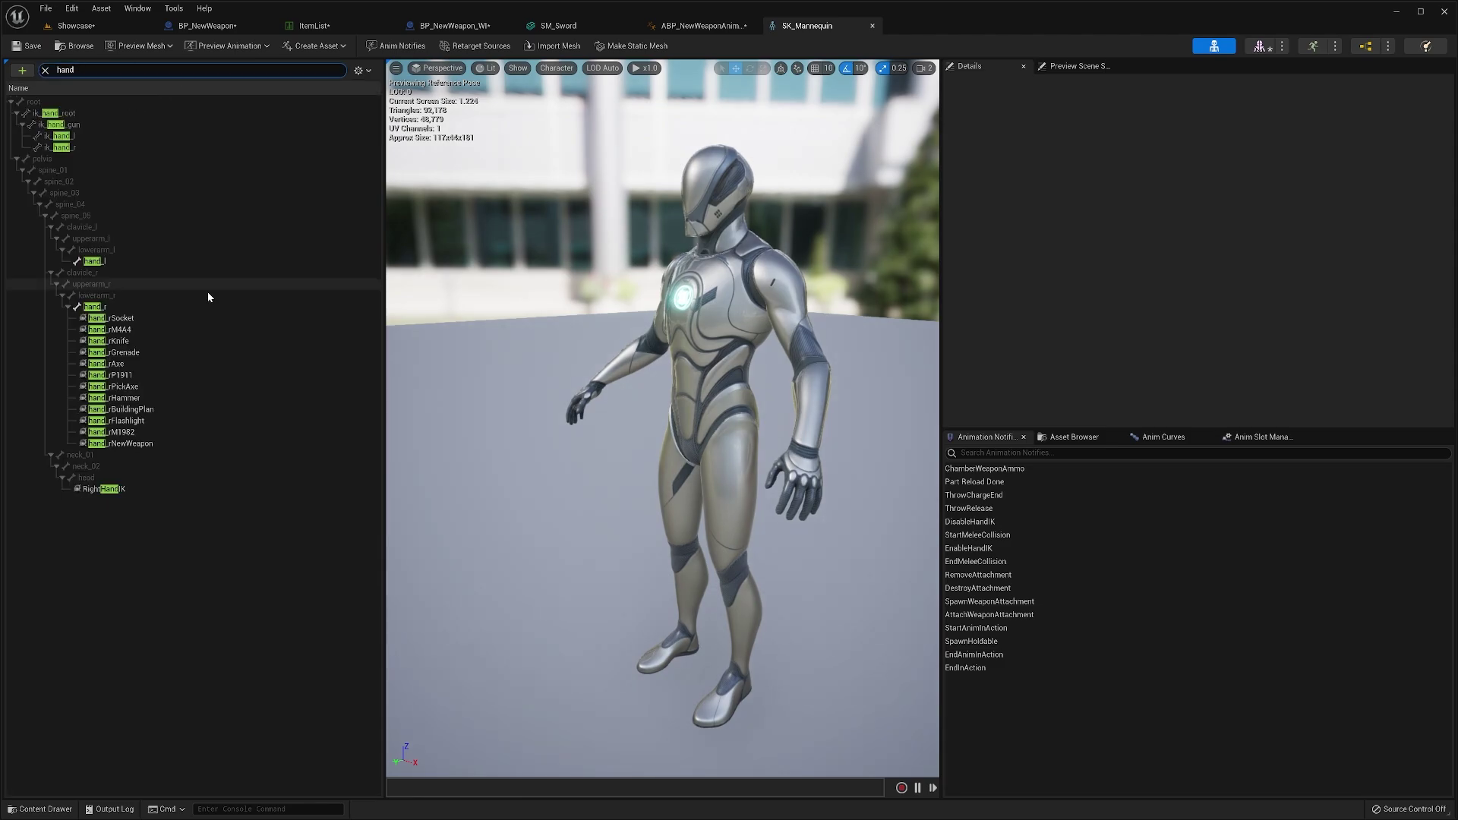
pyautogui.click(122, 489)
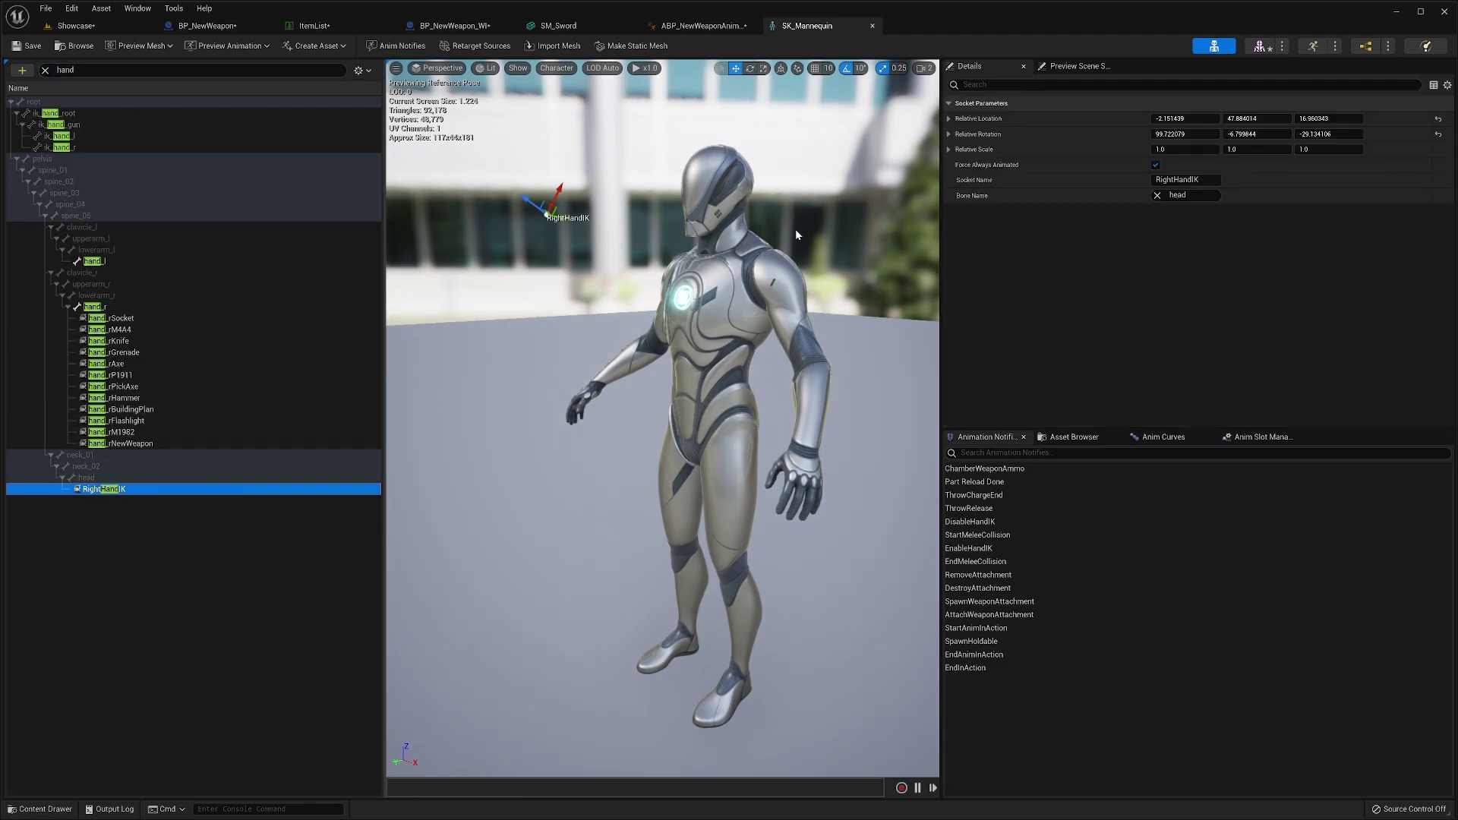
pyautogui.rightClick(981, 120)
pyautogui.click(1025, 189)
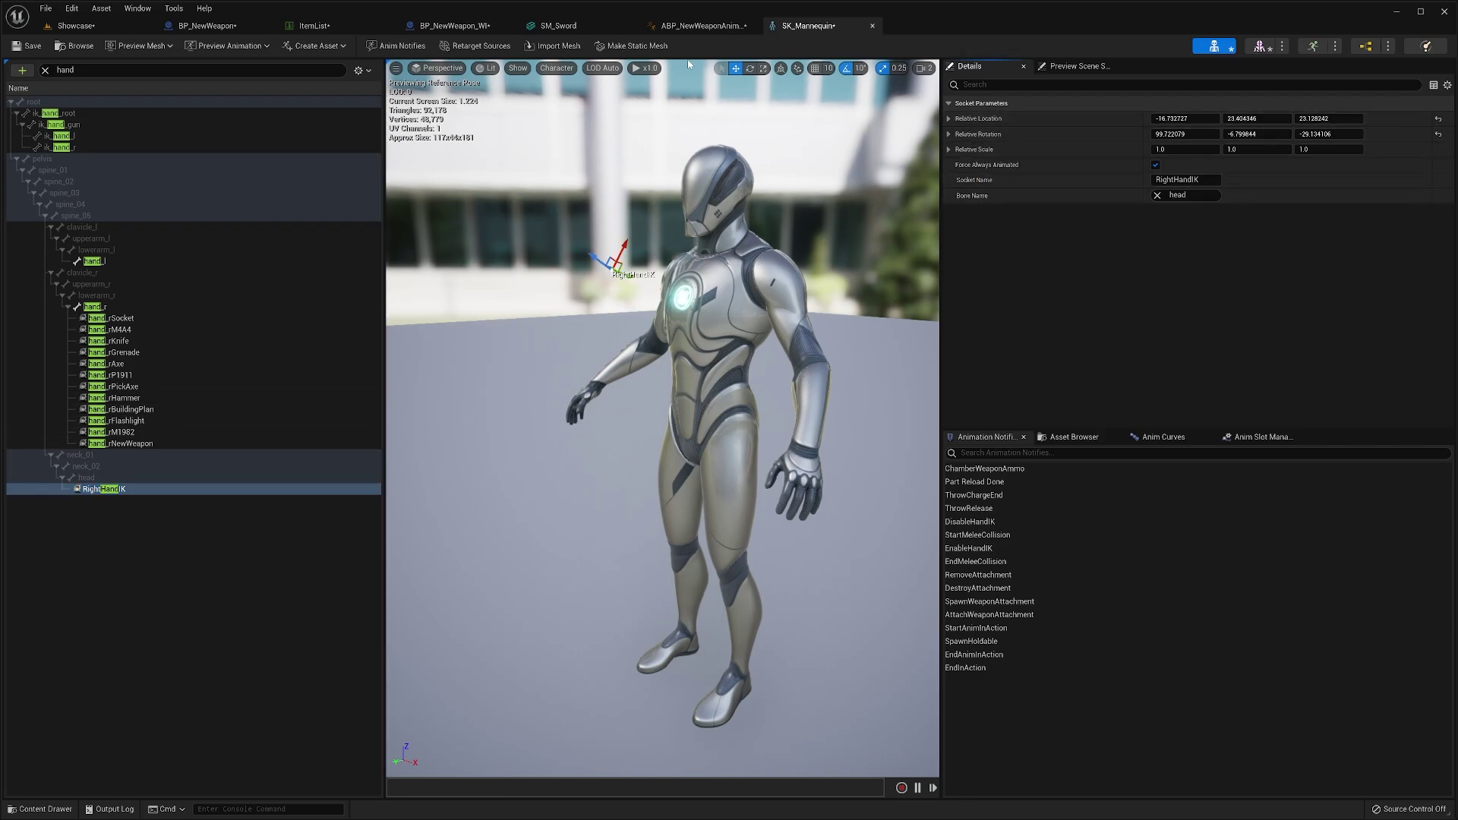
# - Copy the Third Person Right Hand IK rotation and paste it into the RightHandIK socket's Relative Rotation
pyautogui.click(700, 25)
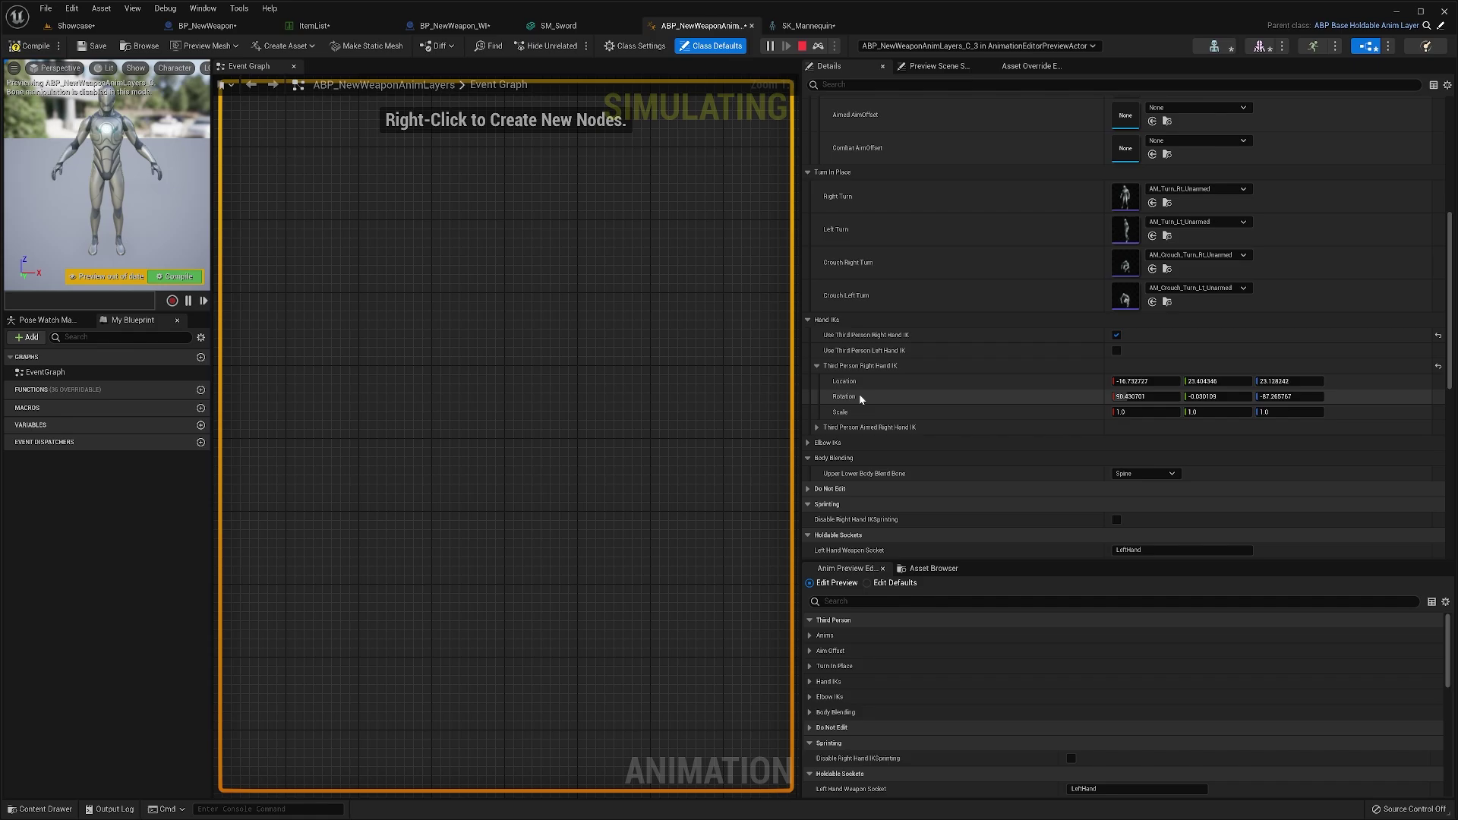
pyautogui.click(890, 405)
pyautogui.click(807, 25)
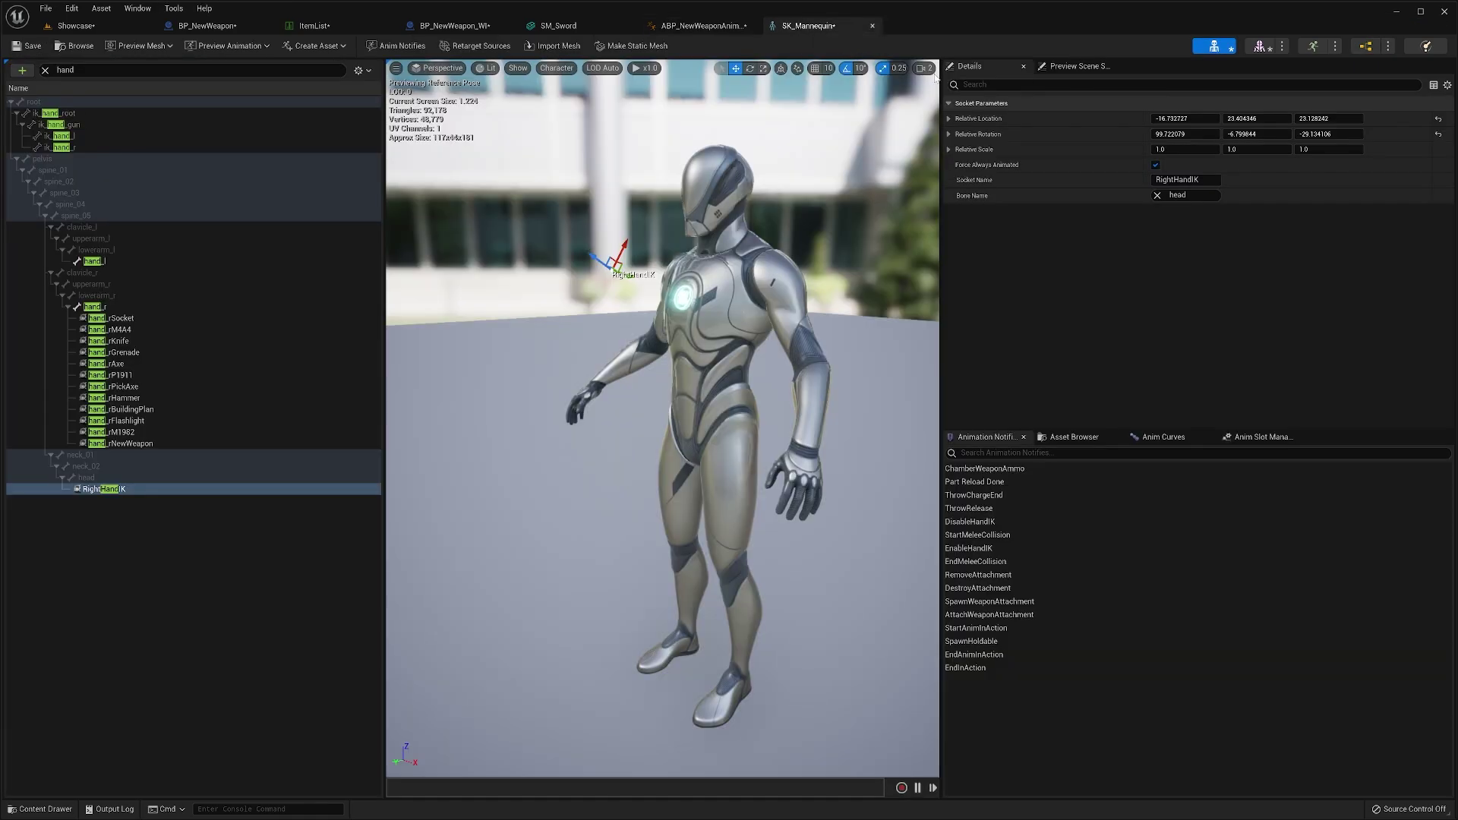
pyautogui.rightClick(987, 134)
pyautogui.click(1010, 203)
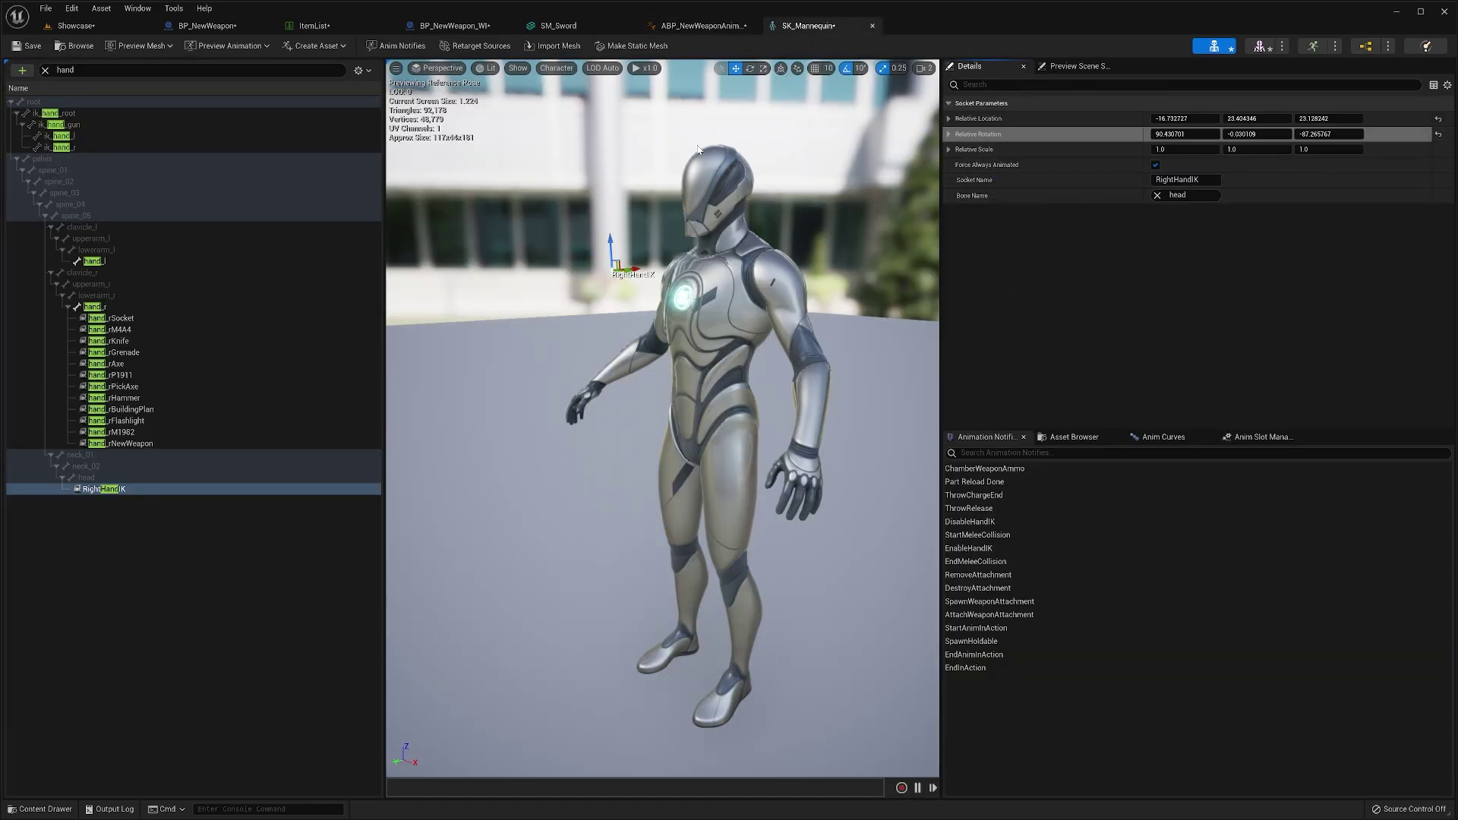
# - Undock the SK_Mannequin editor into a floating window and enlarge it over the lower part of the screen
pyautogui.moveTo(812, 28); pyautogui.dragTo(905, 482)
pyautogui.moveTo(1138, 482); pyautogui.dragTo(1078, 353)
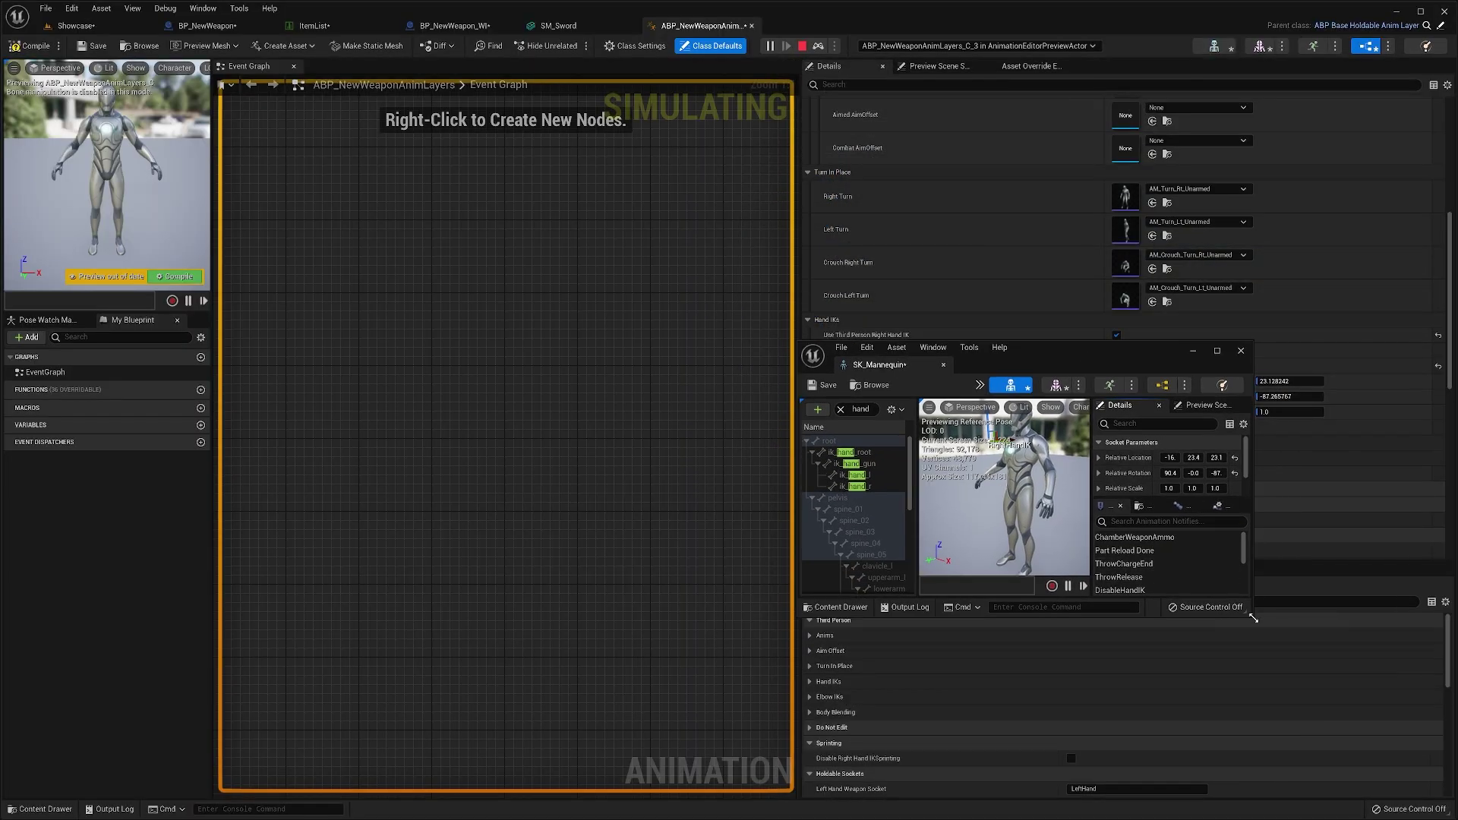
pyautogui.moveTo(1253, 619); pyautogui.dragTo(1445, 795)
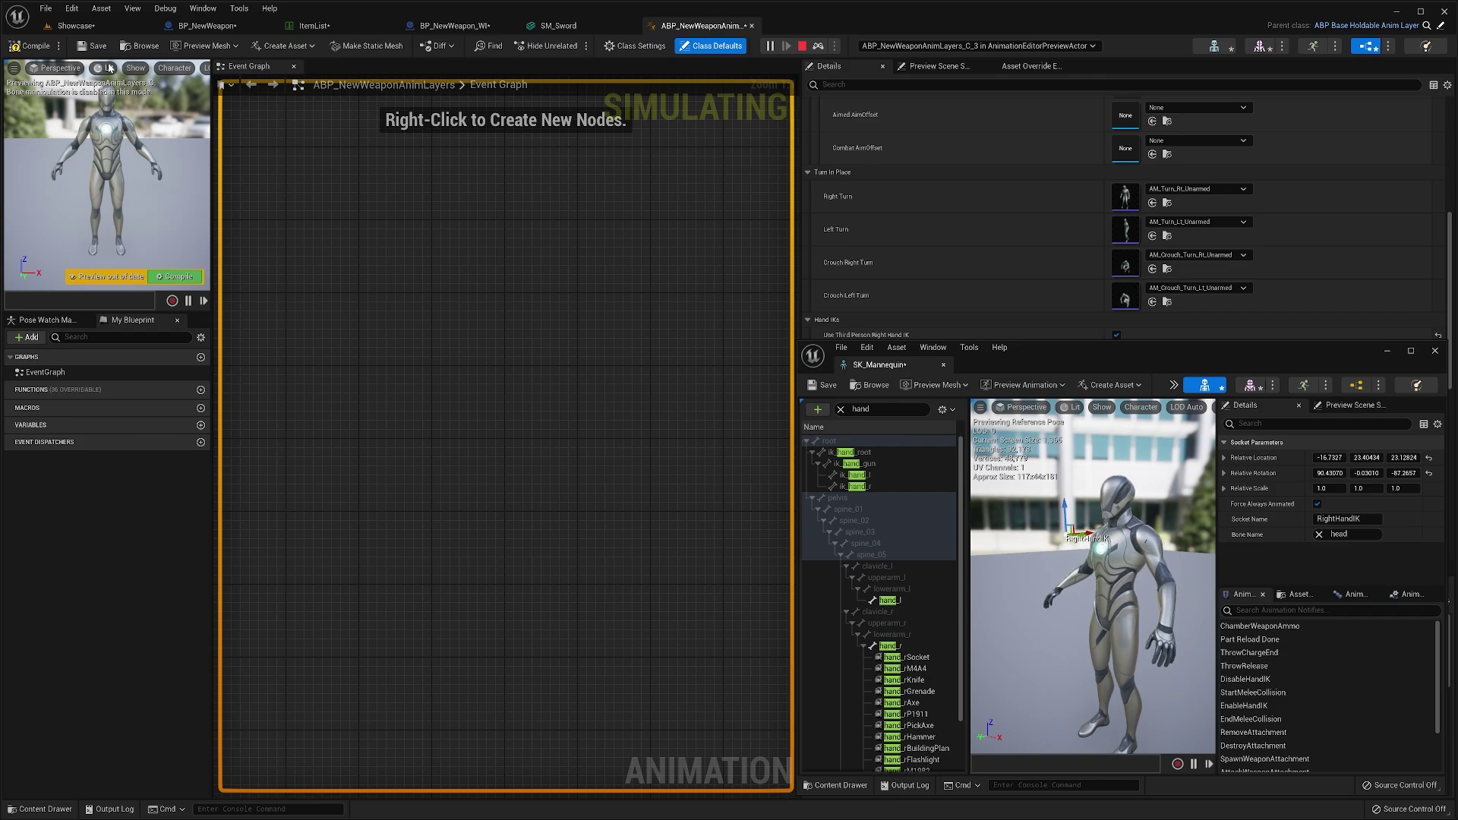
# - Restart the play-test of the Showcase level, walk to the sword and equip it
pyautogui.click(76, 25)
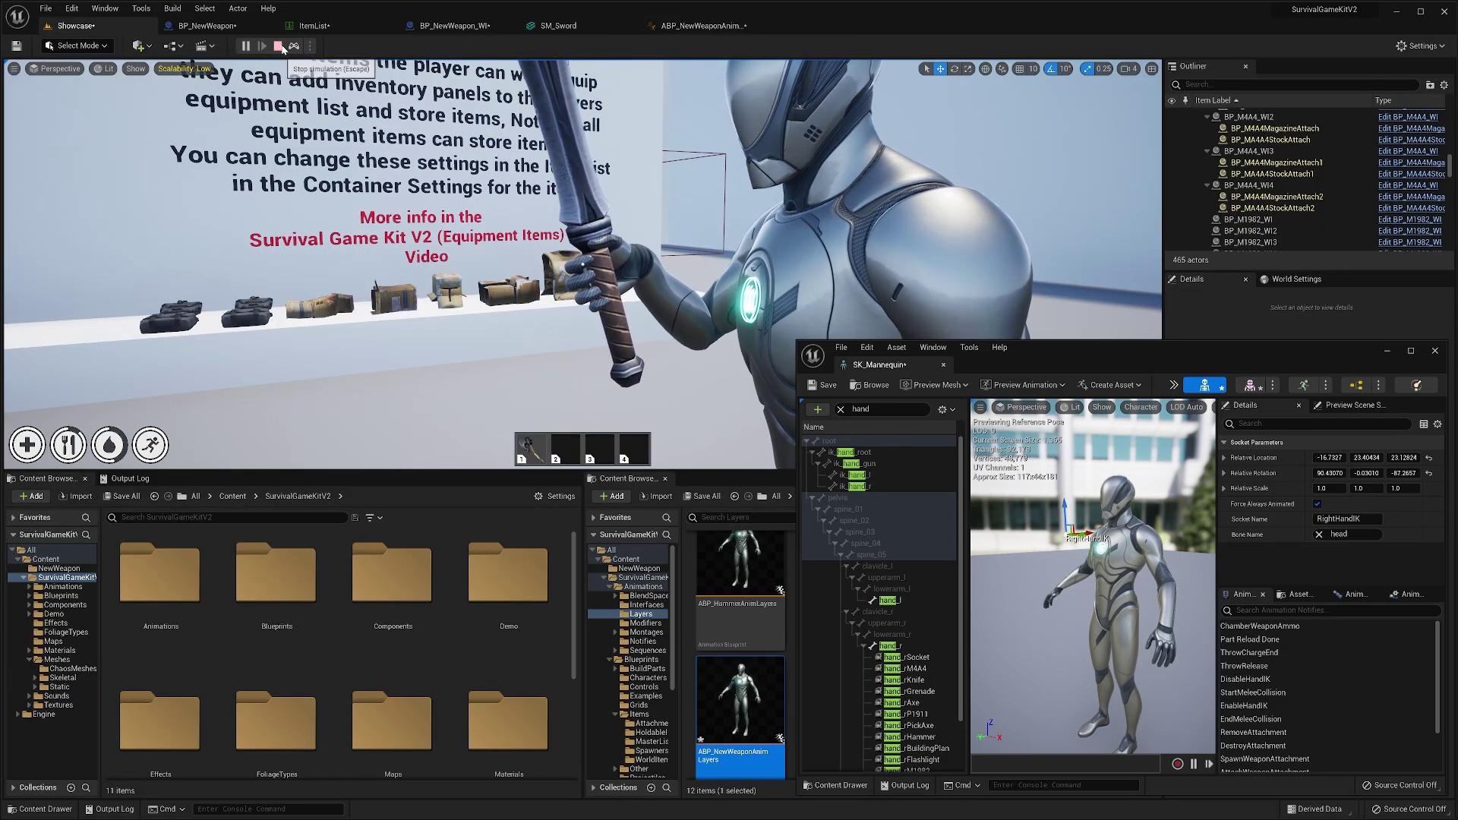
pyautogui.click(280, 46)
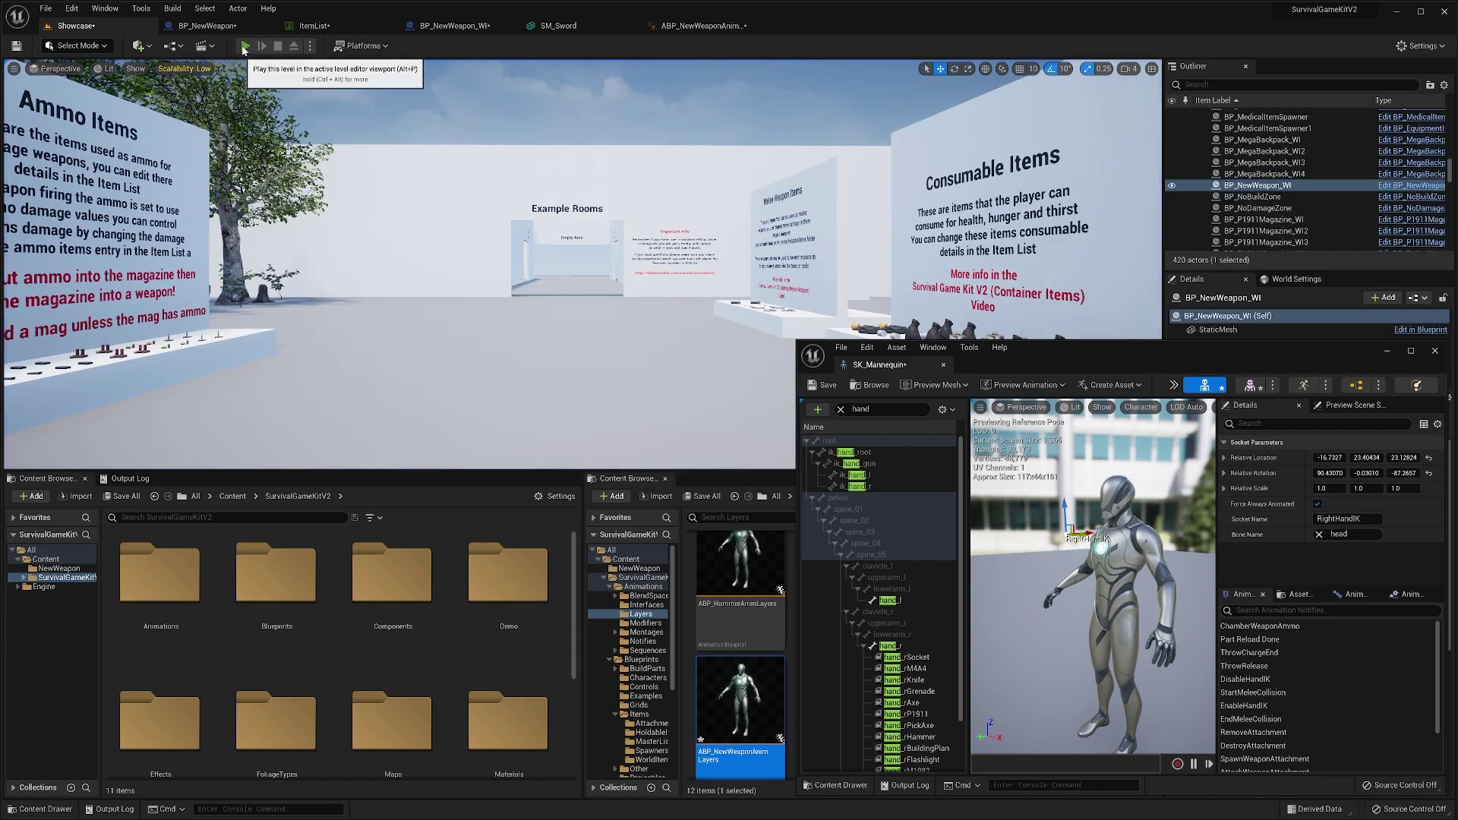
pyautogui.click(245, 47)
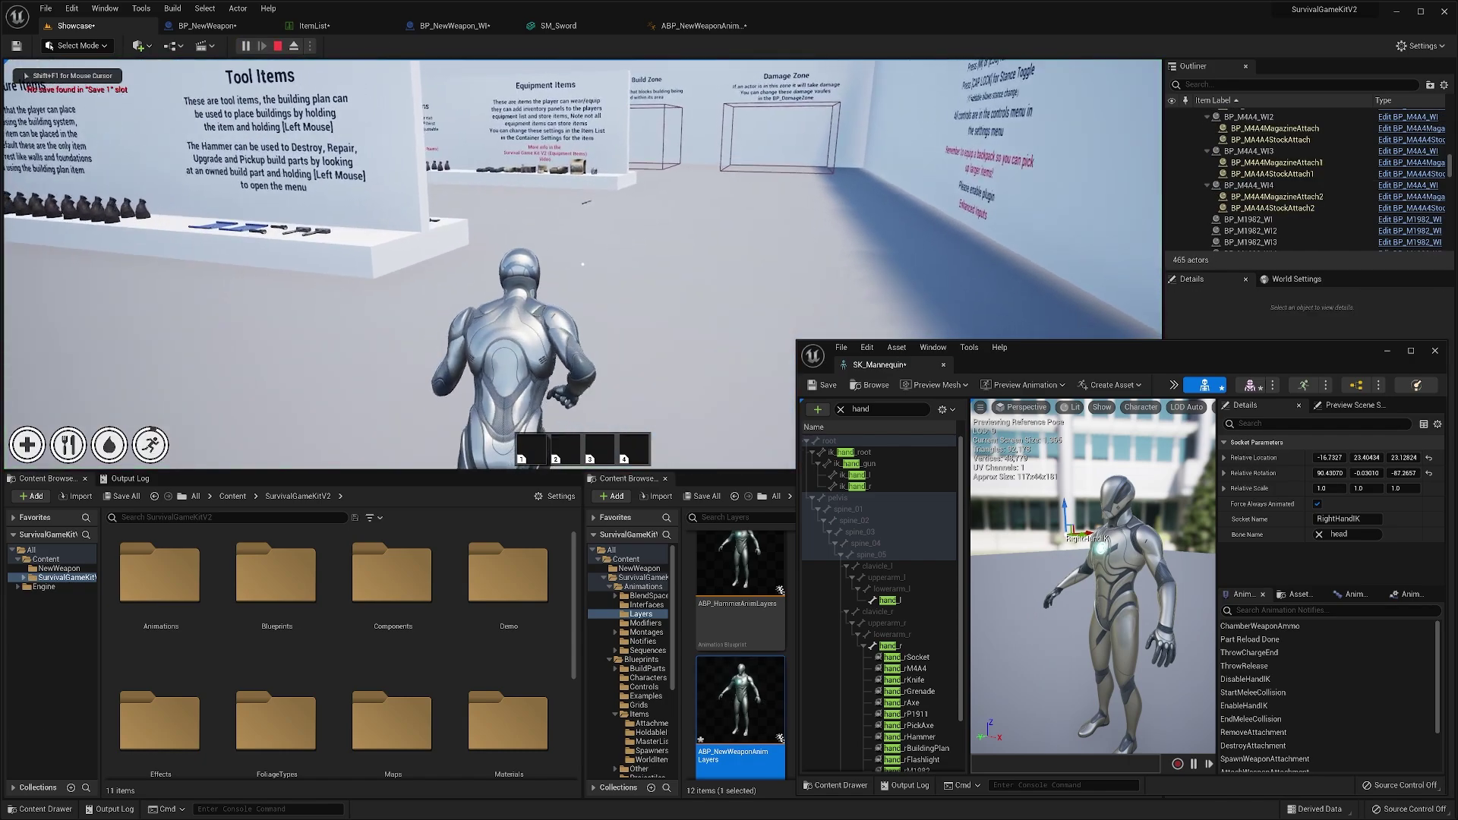
pyautogui.press('w')
pyautogui.scroll(-1, 582, 264)
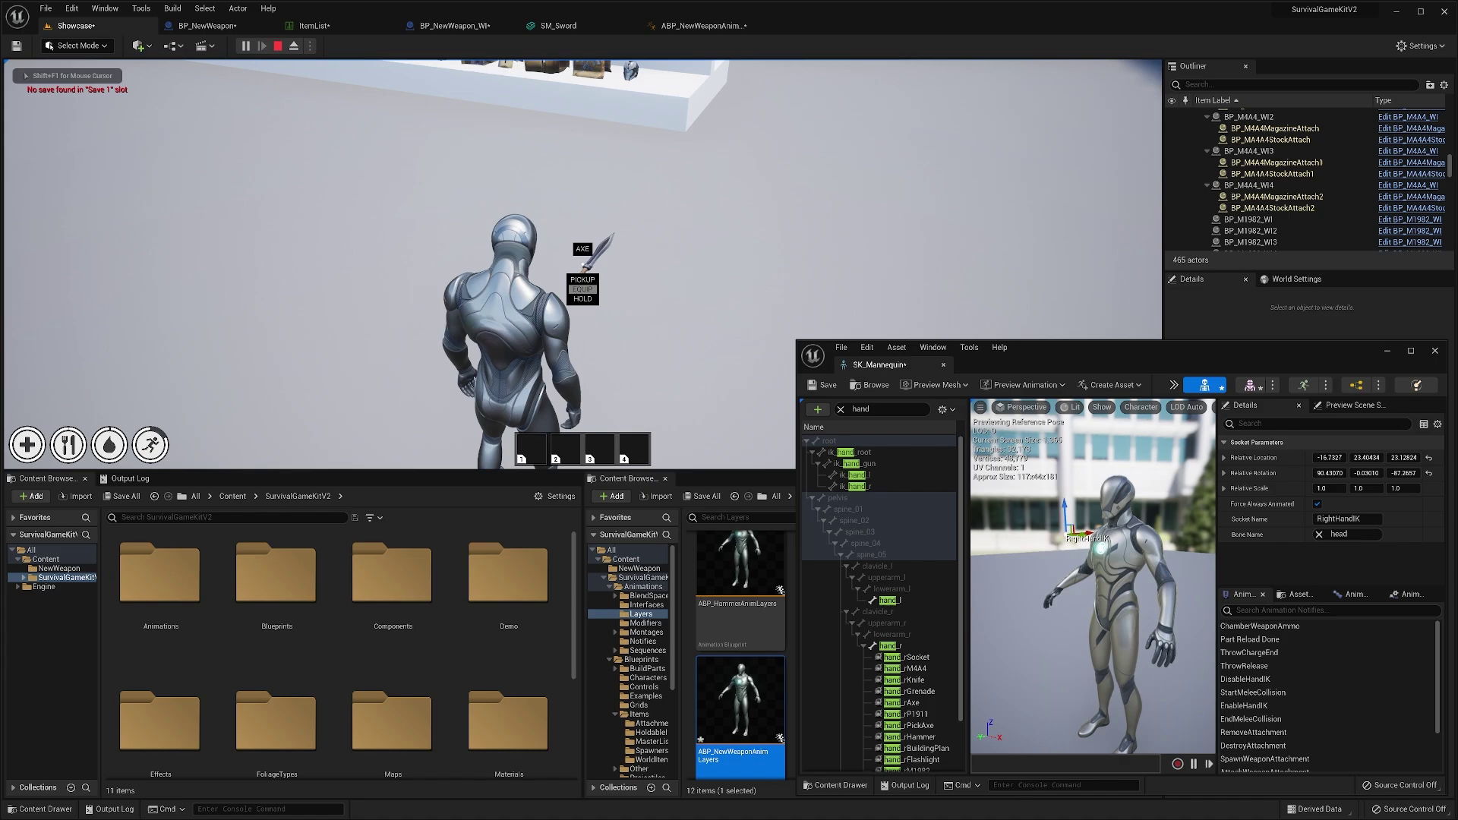
pyautogui.press('e')
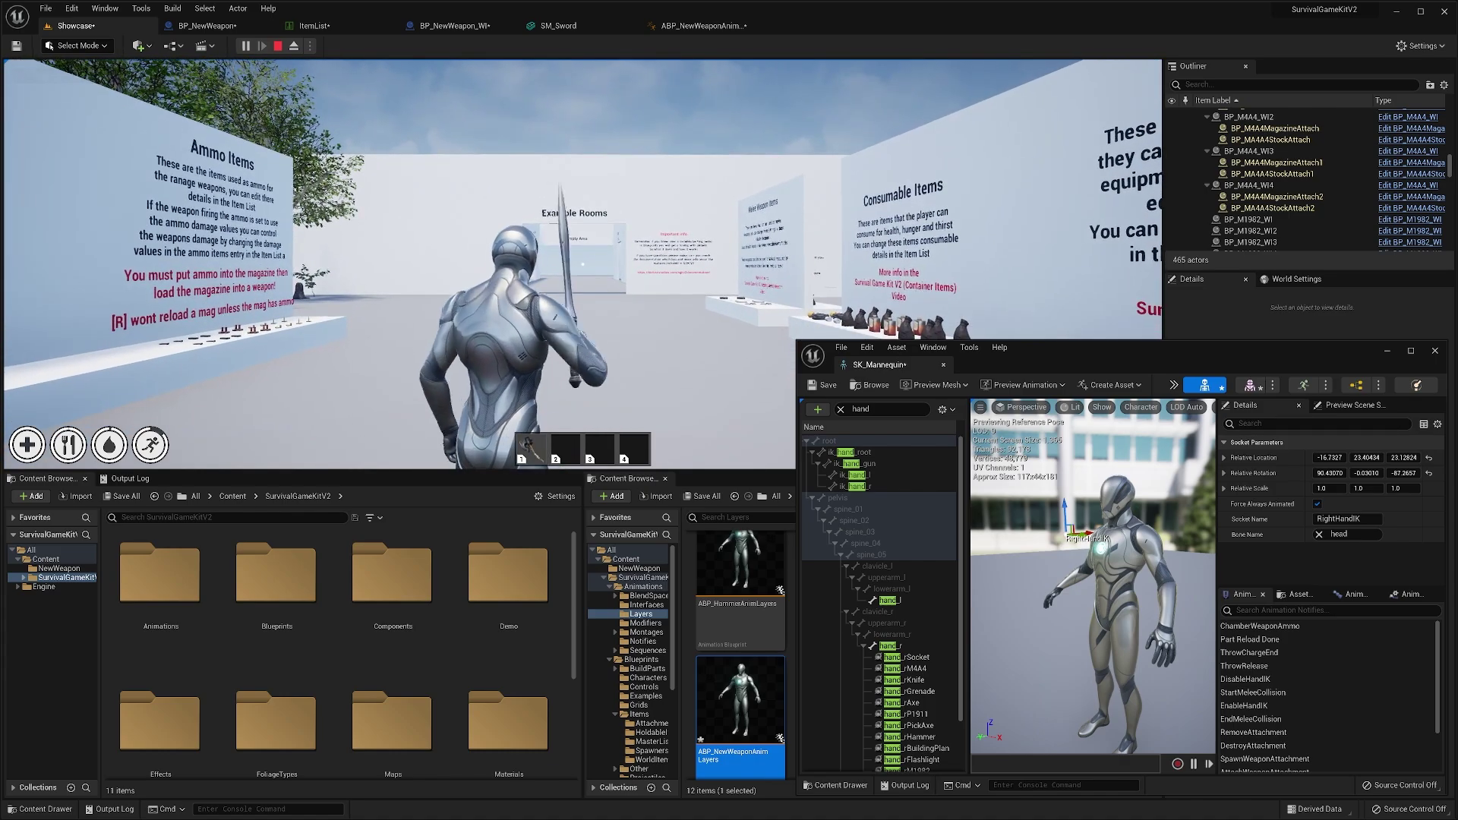
# - Release the mouse from the game and move the RightHandIK socket to about -20.45, 23.23, 19.24 in the skeleton preview
pyautogui.hotkey('shift', 'F1')
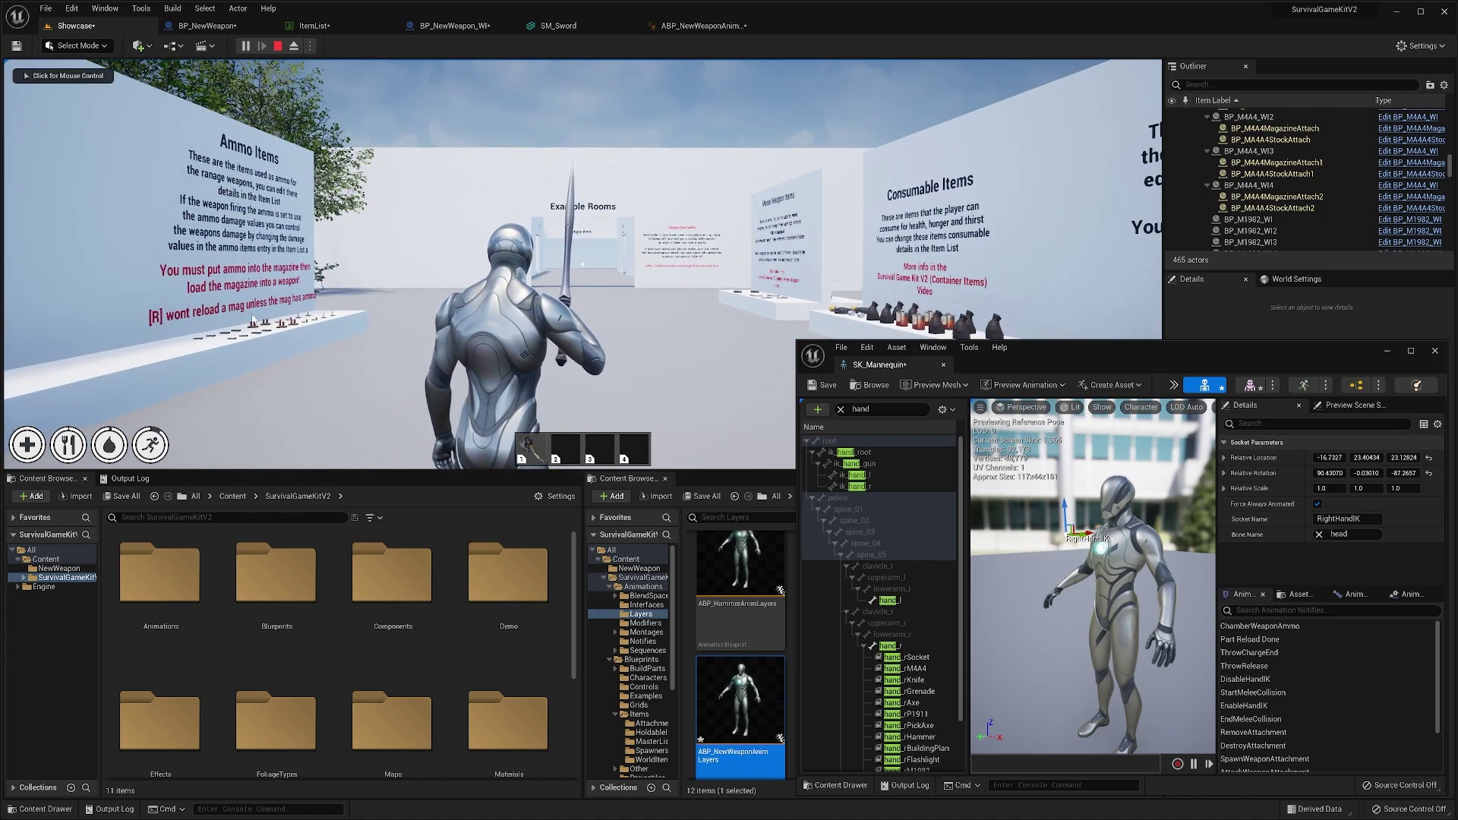
pyautogui.moveTo(1060, 493); pyautogui.dragTo(1063, 500, button='right')
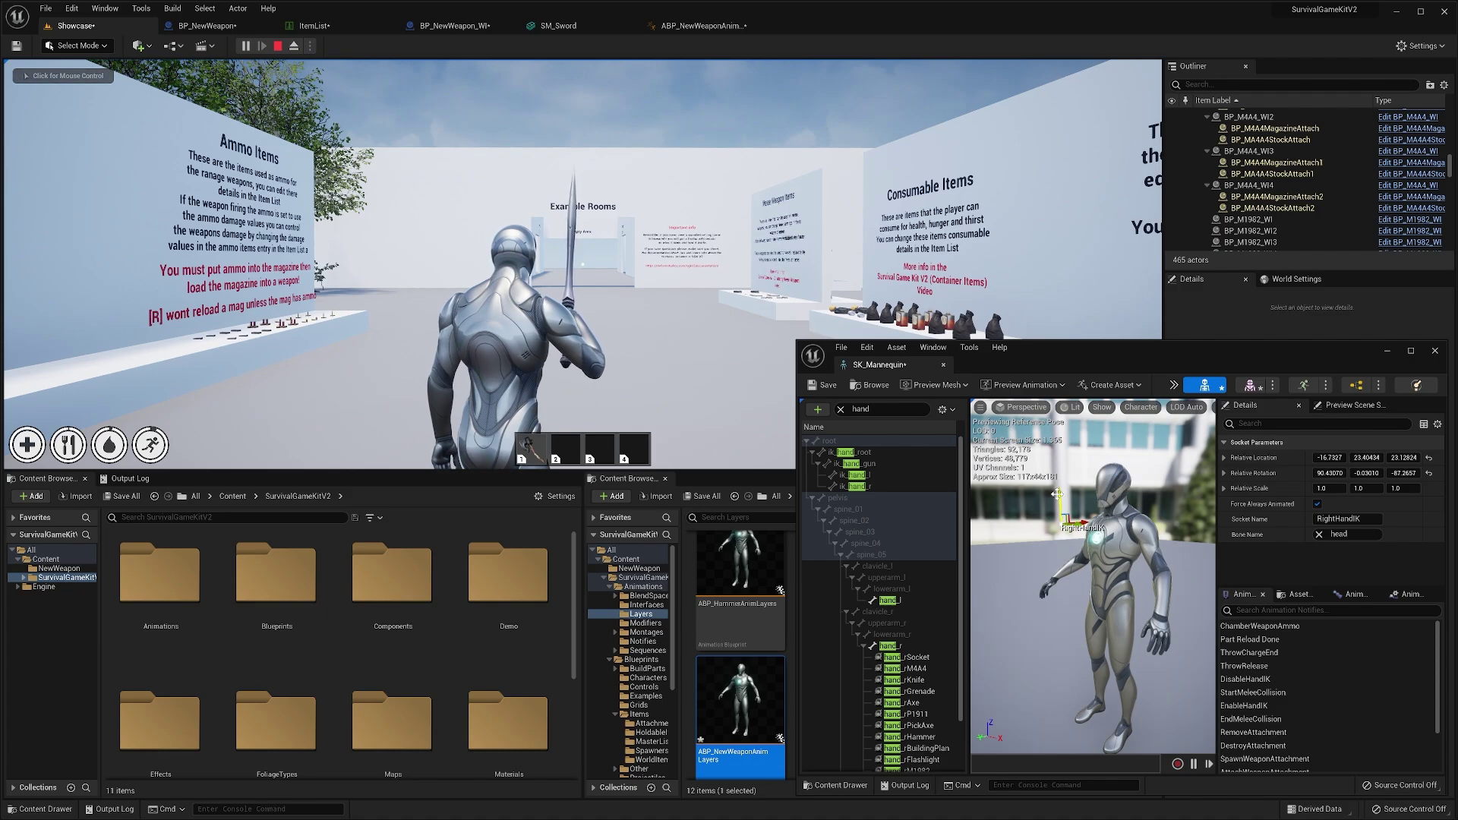
pyautogui.moveTo(1057, 494); pyautogui.dragTo(1061, 498)
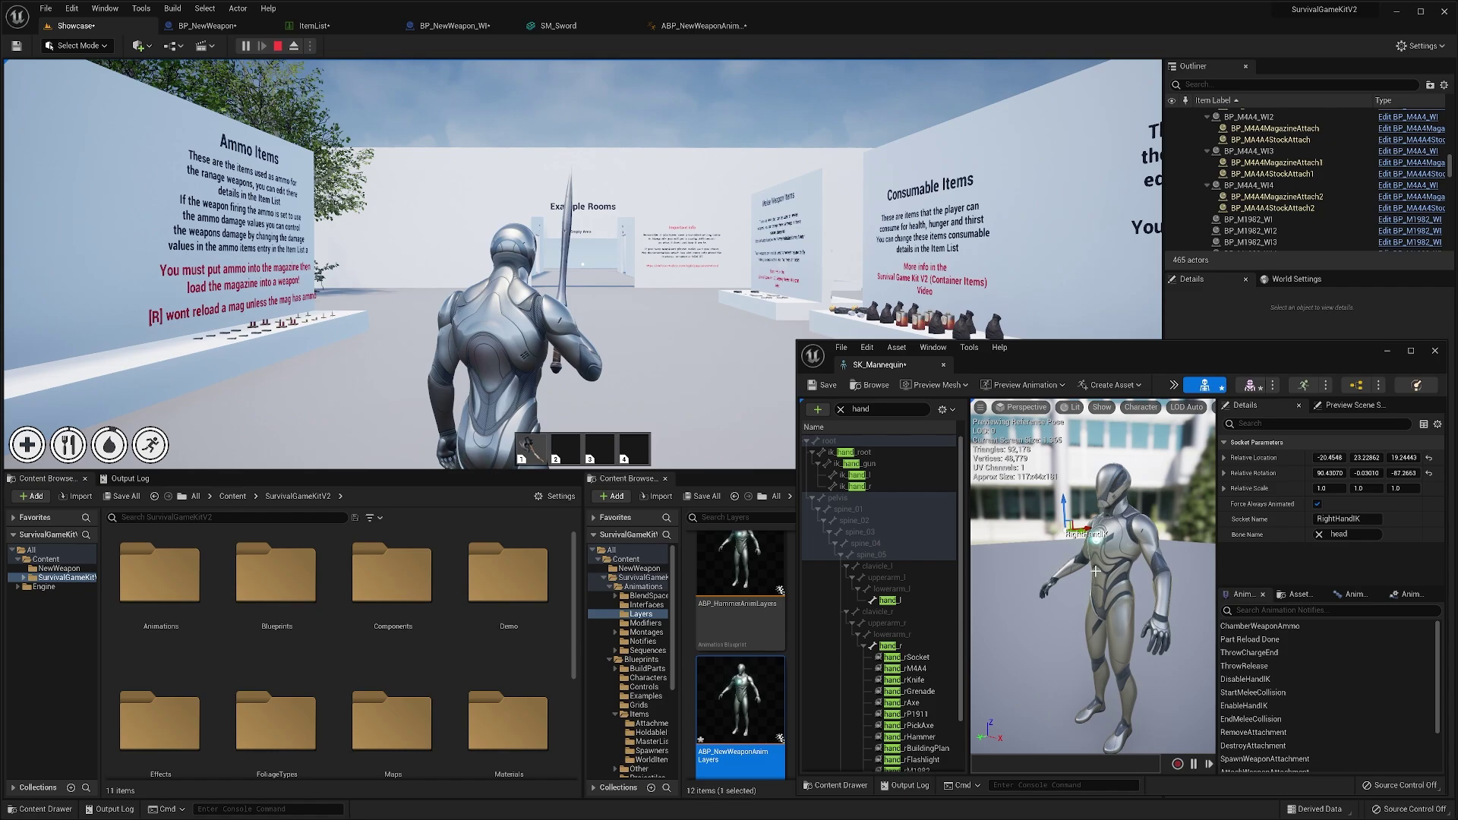
pyautogui.moveTo(1095, 571); pyautogui.dragTo(1078, 571)
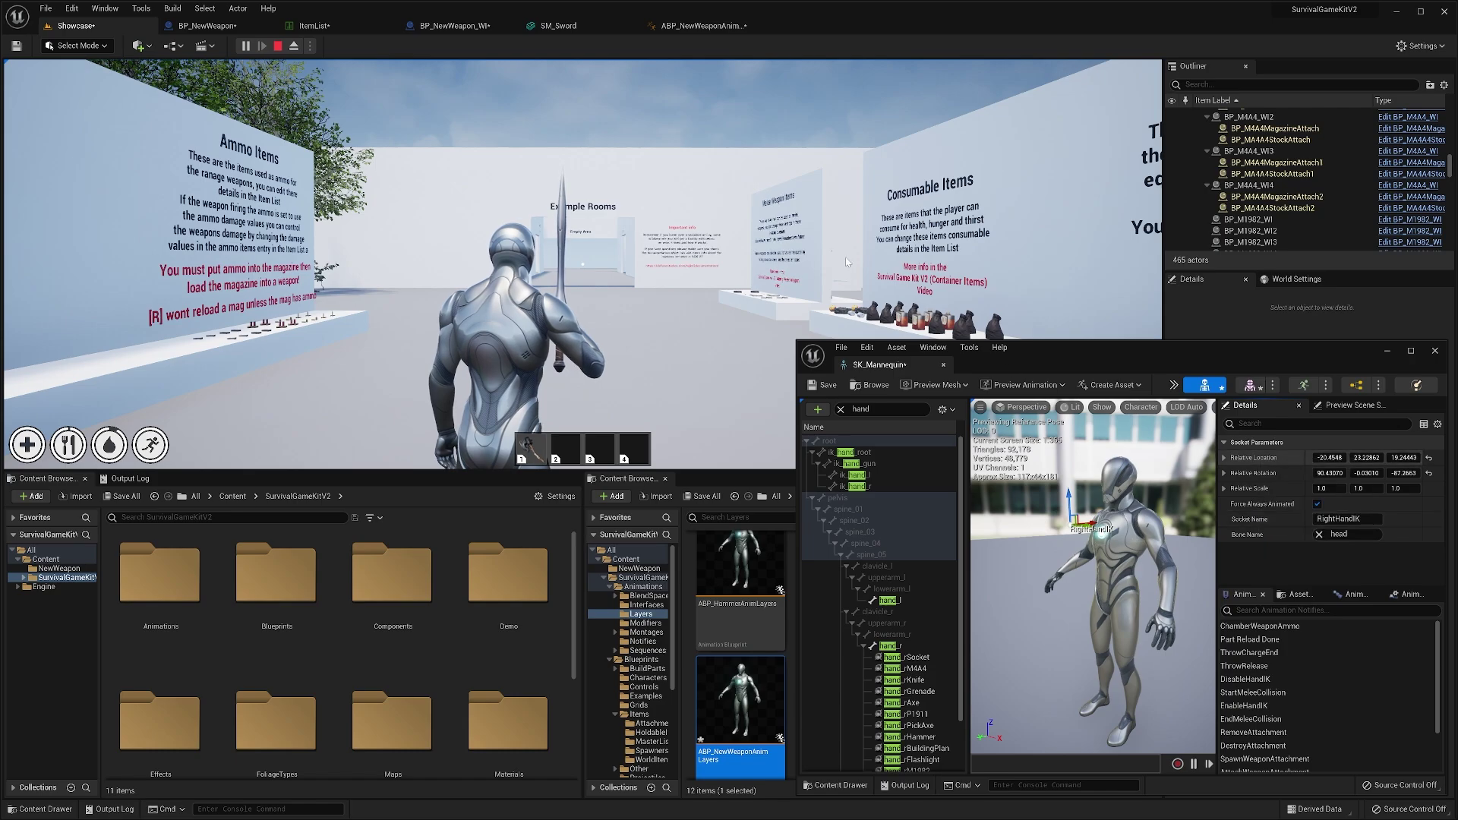
# - Transfer the RightHandIK socket's relative location and rotation to the Third Person Right Hand IK in the new weapon's animation layers
pyautogui.click(686, 26)
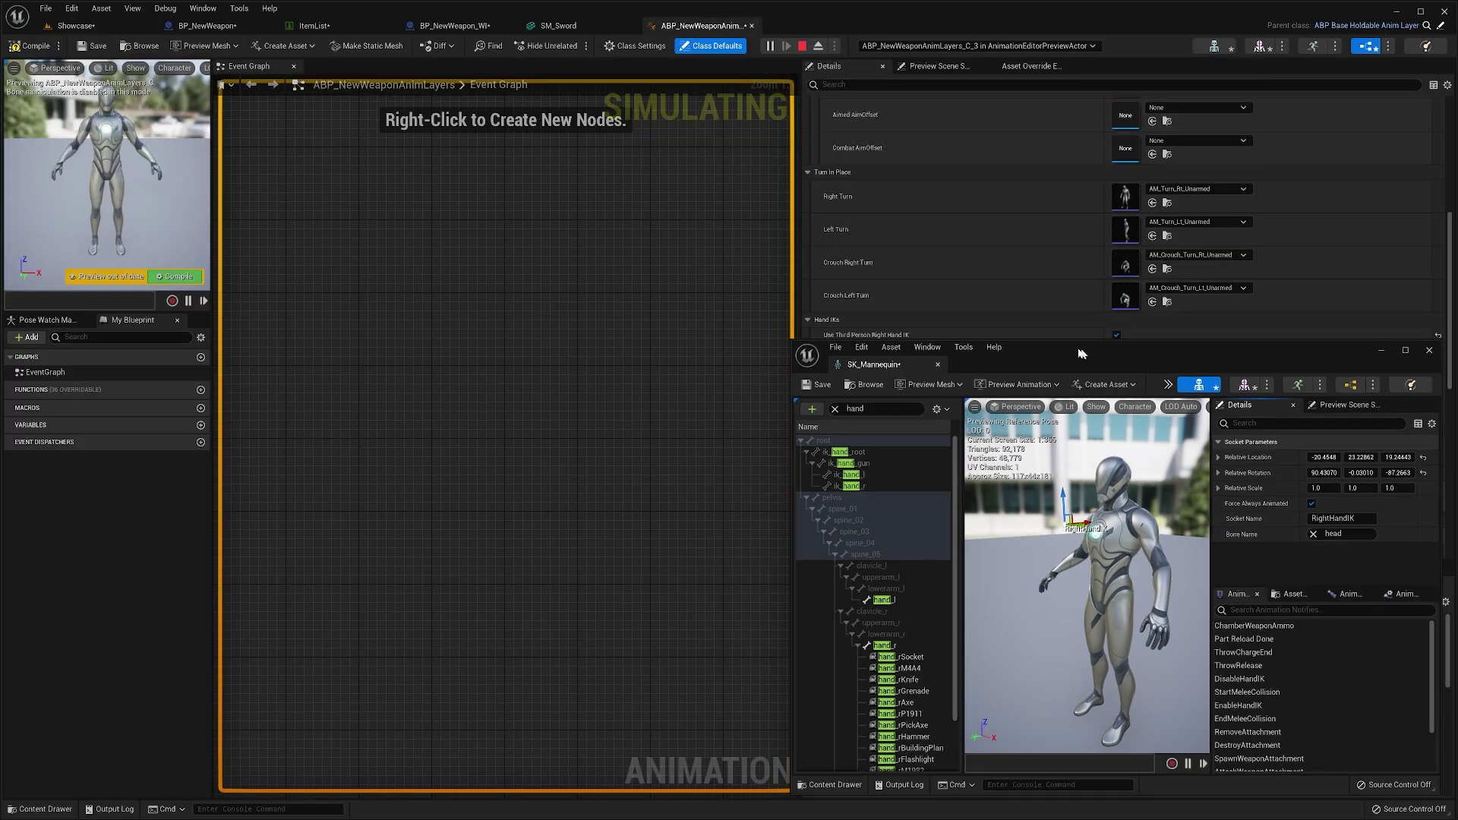
pyautogui.moveTo(1086, 353); pyautogui.dragTo(441, 362)
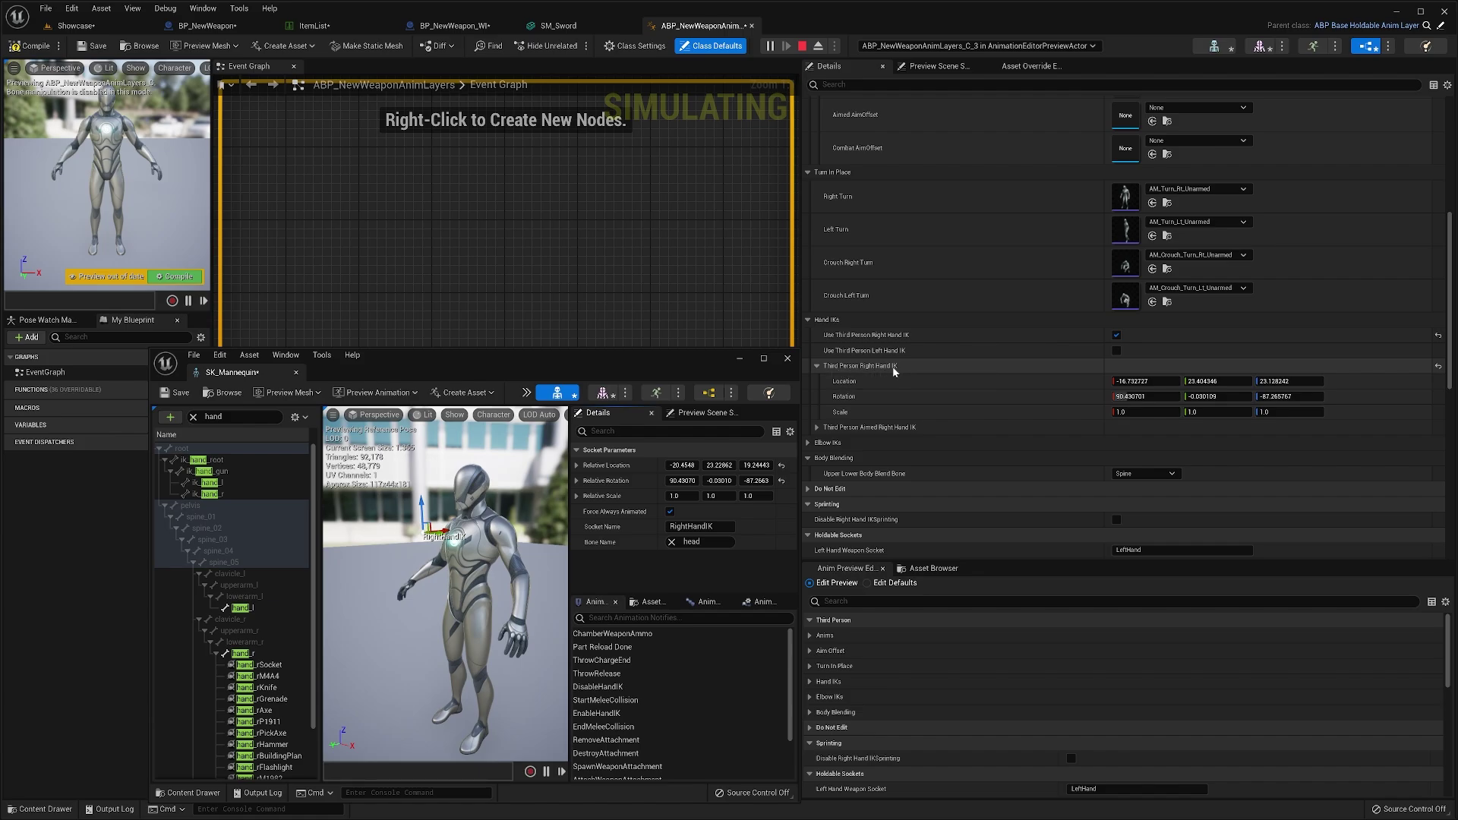
pyautogui.rightClick(855, 385)
pyautogui.click(887, 407)
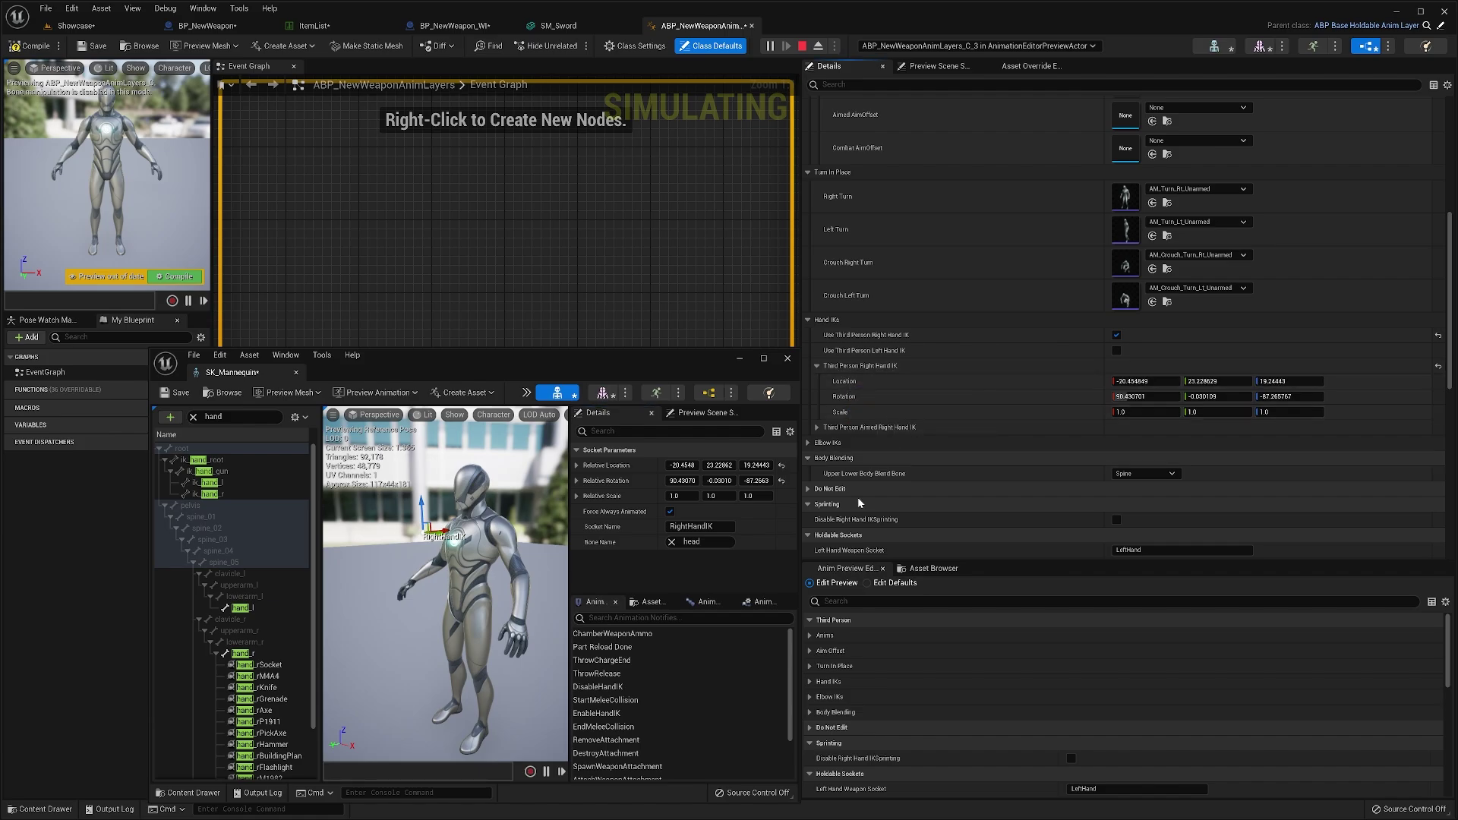
pyautogui.rightClick(611, 483)
pyautogui.click(646, 536)
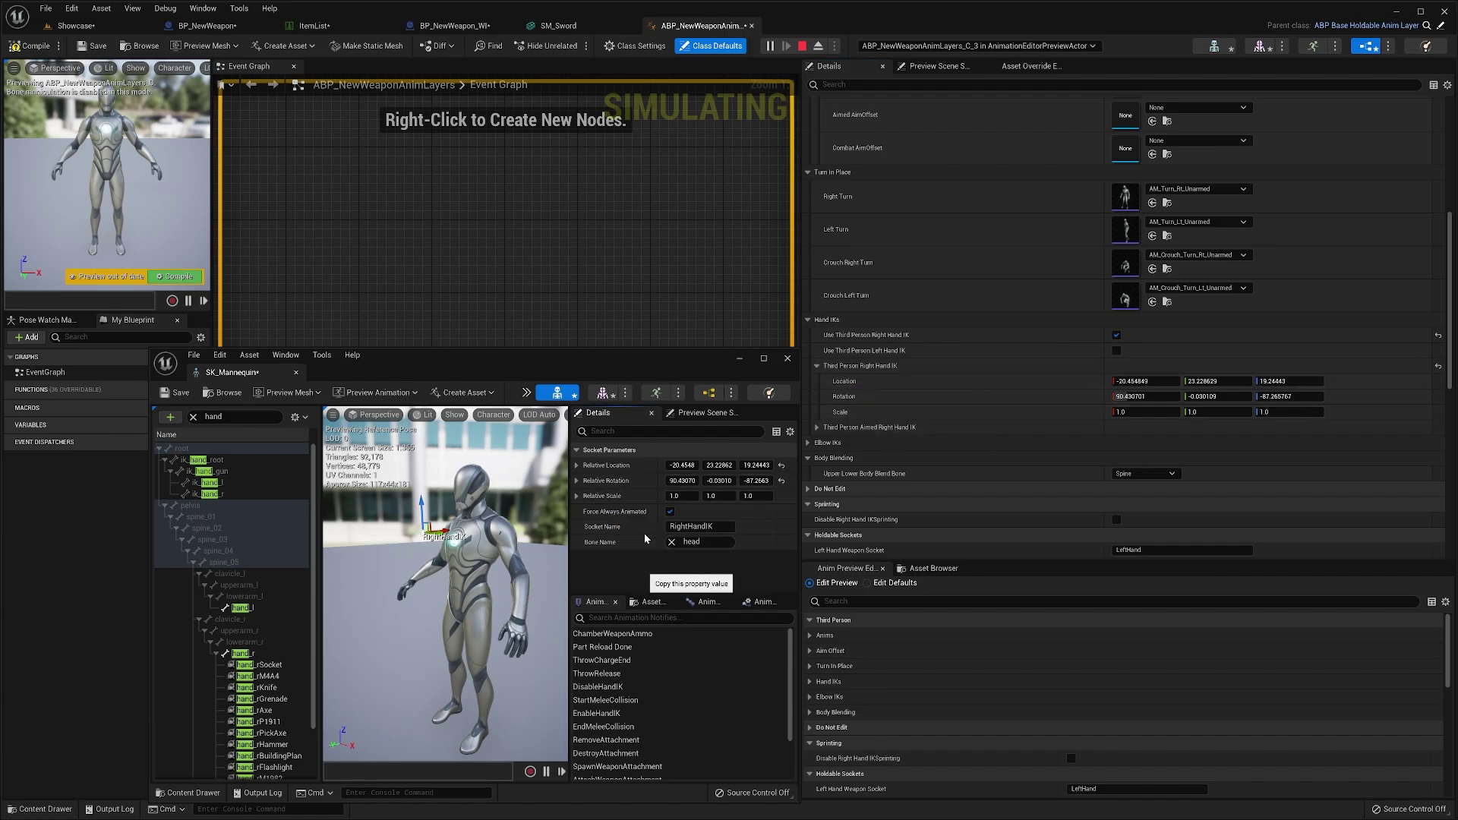
pyautogui.rightClick(860, 397)
pyautogui.click(883, 418)
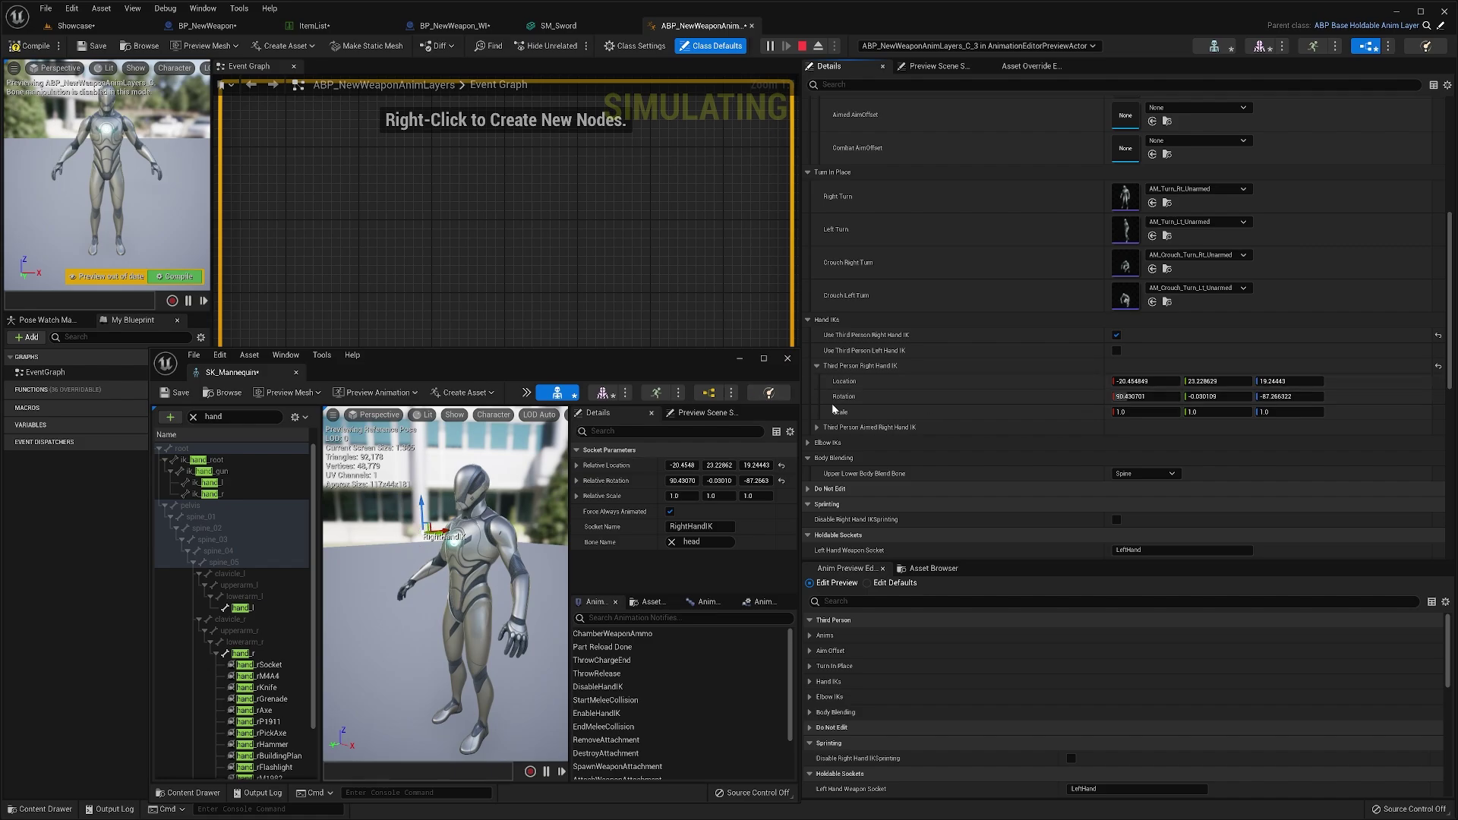
# - Copy the First Person Right Hand IK location and rotation onto the RightHandIK socket's Relative Location and Relative Rotation
pyautogui.scroll(-1, 1147, 342)
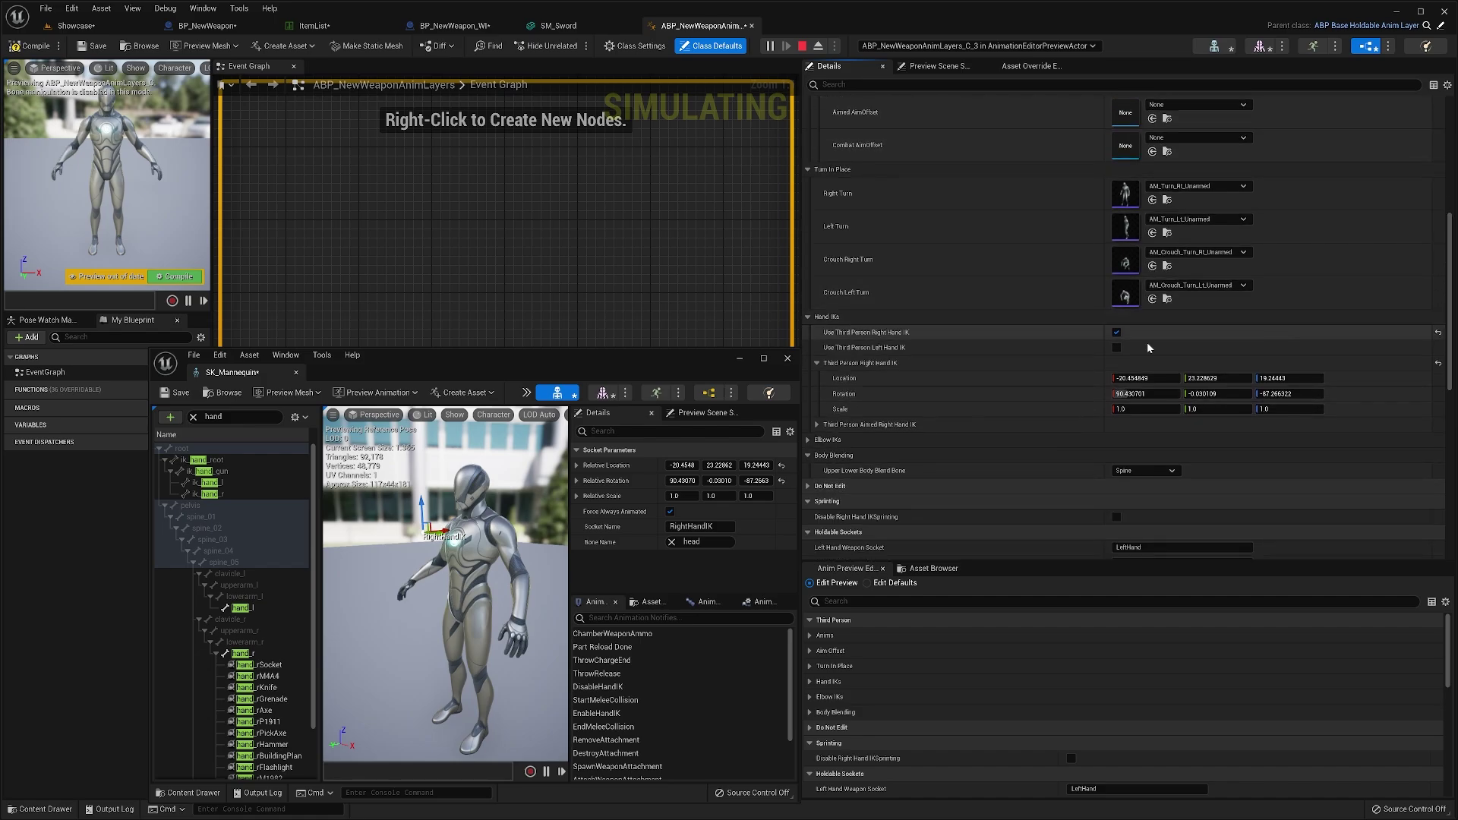
pyautogui.scroll(-5, 1148, 348)
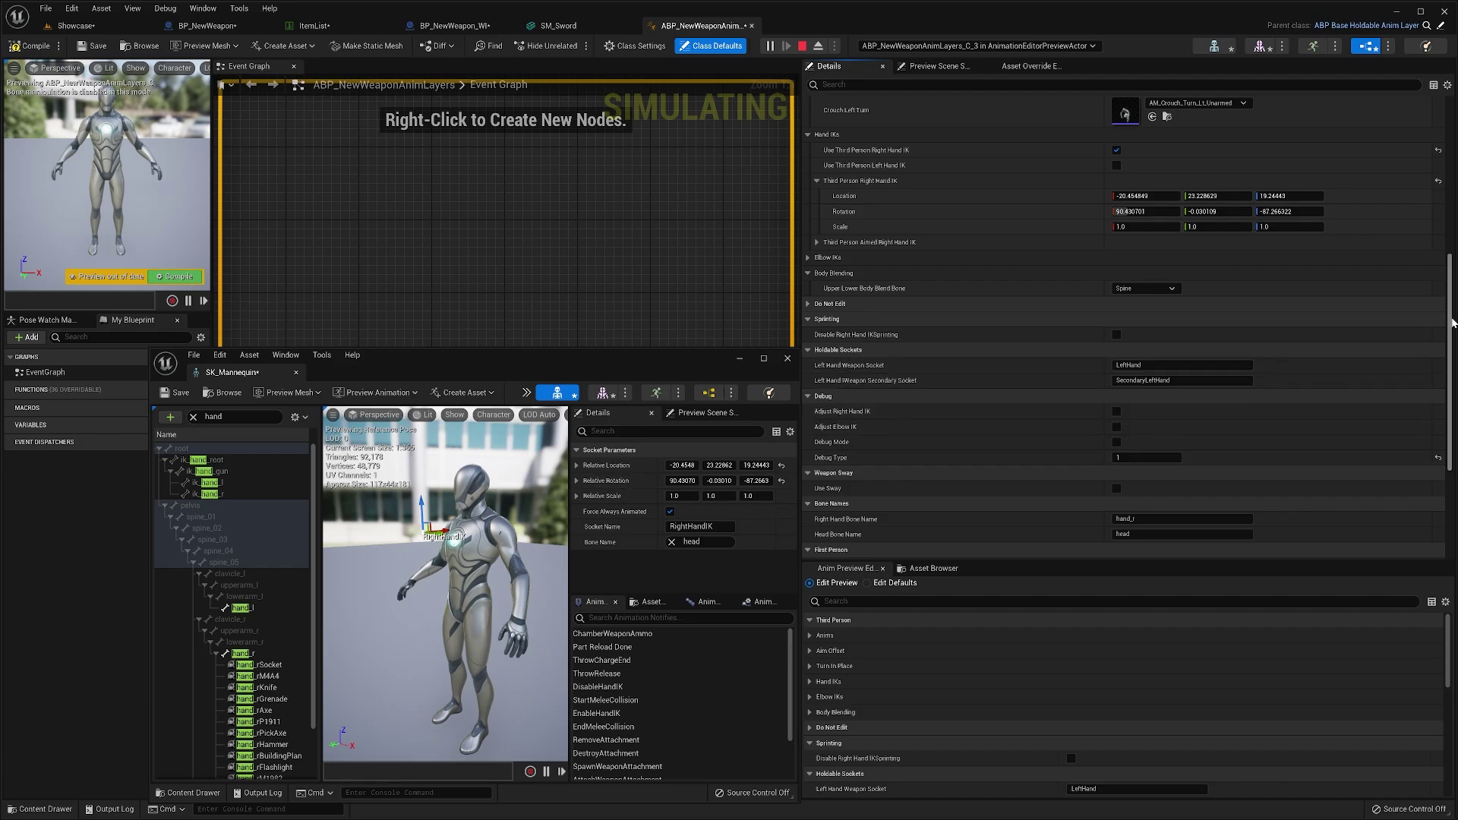
pyautogui.moveTo(1451, 323); pyautogui.dragTo(1451, 415)
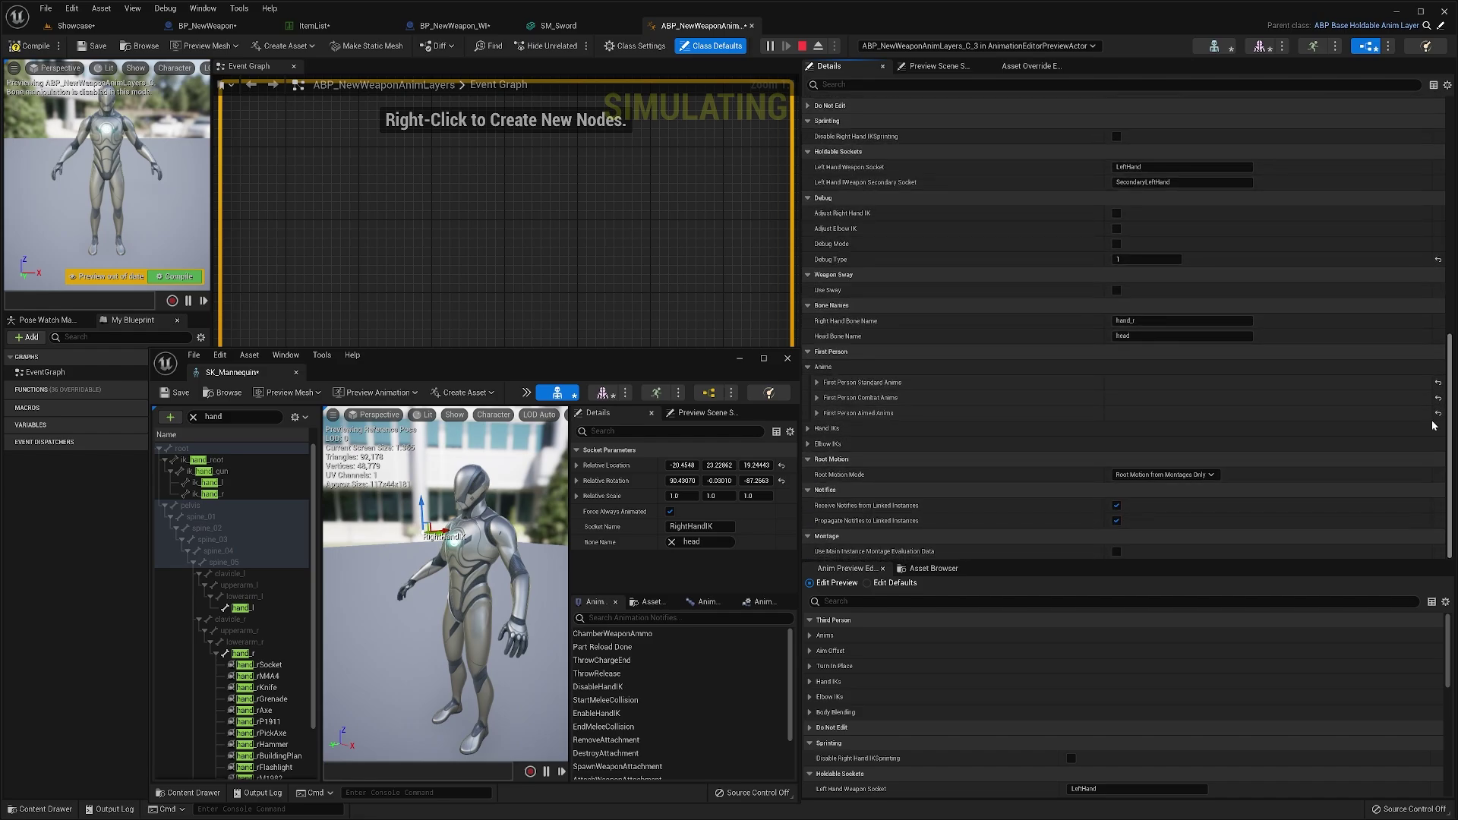
pyautogui.click(808, 428)
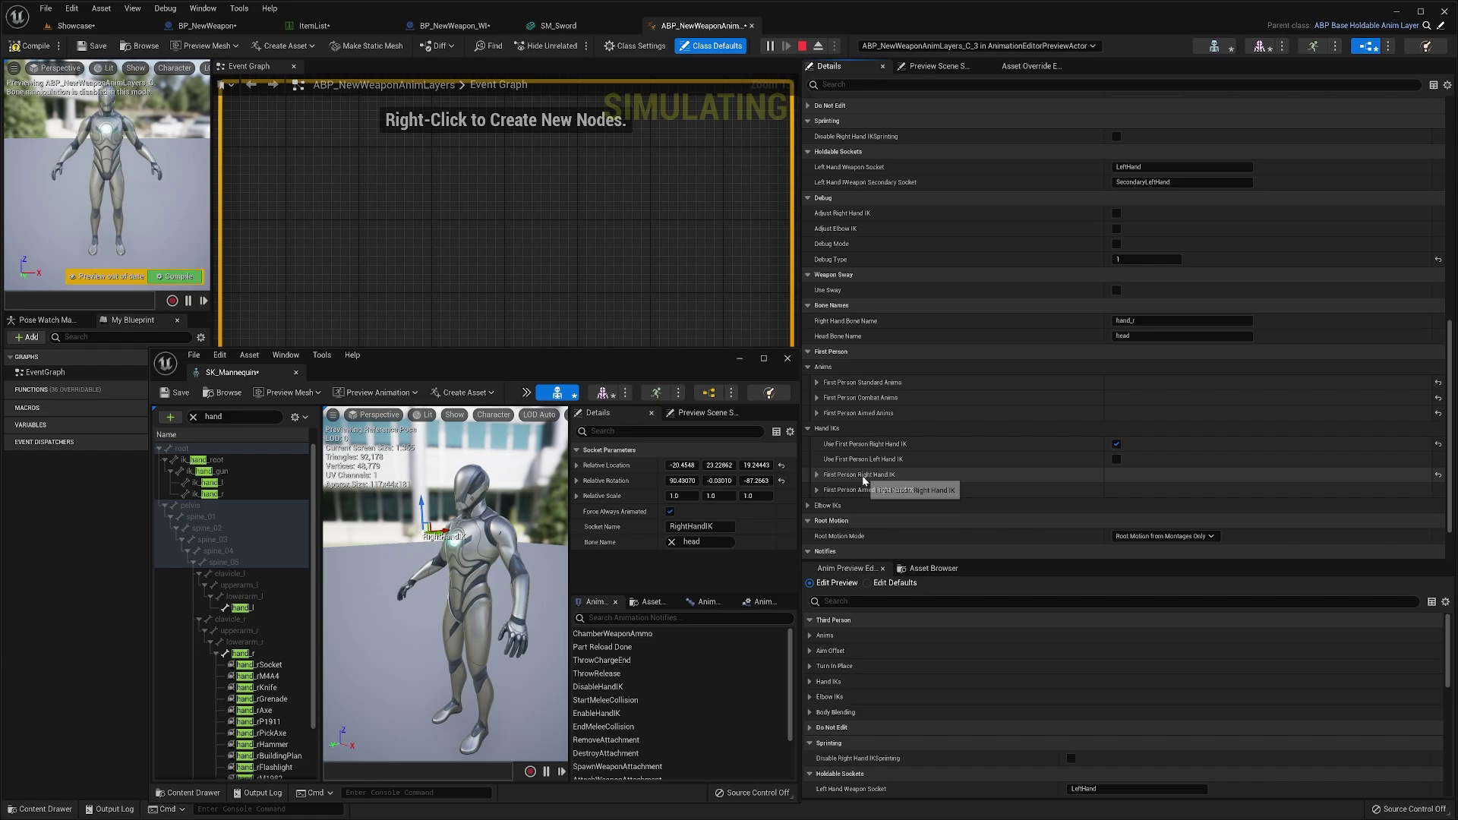
pyautogui.click(816, 475)
pyautogui.scroll(-1, 975, 476)
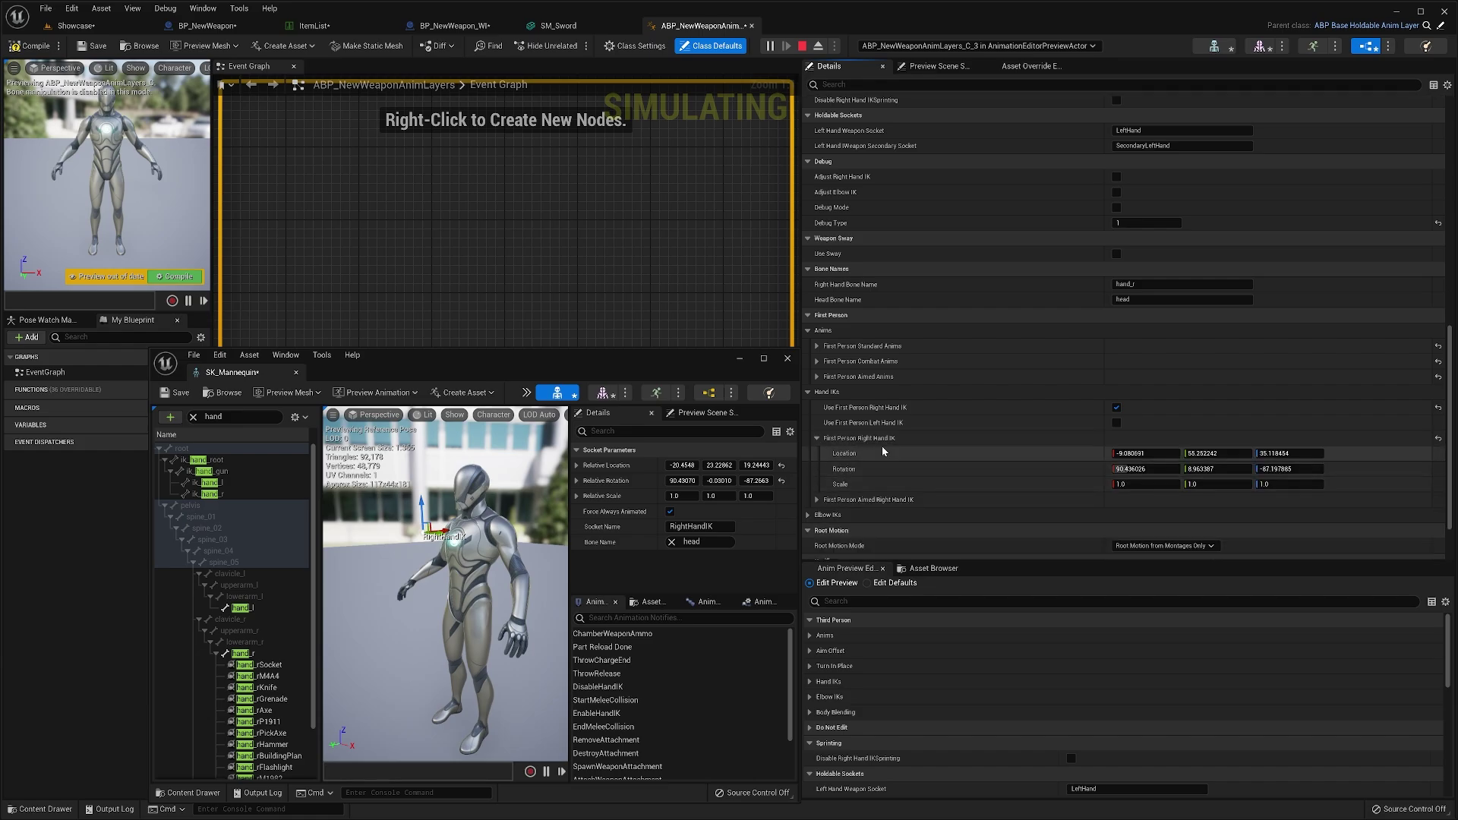
pyautogui.rightClick(609, 473)
pyautogui.click(644, 534)
pyautogui.rightClick(845, 469)
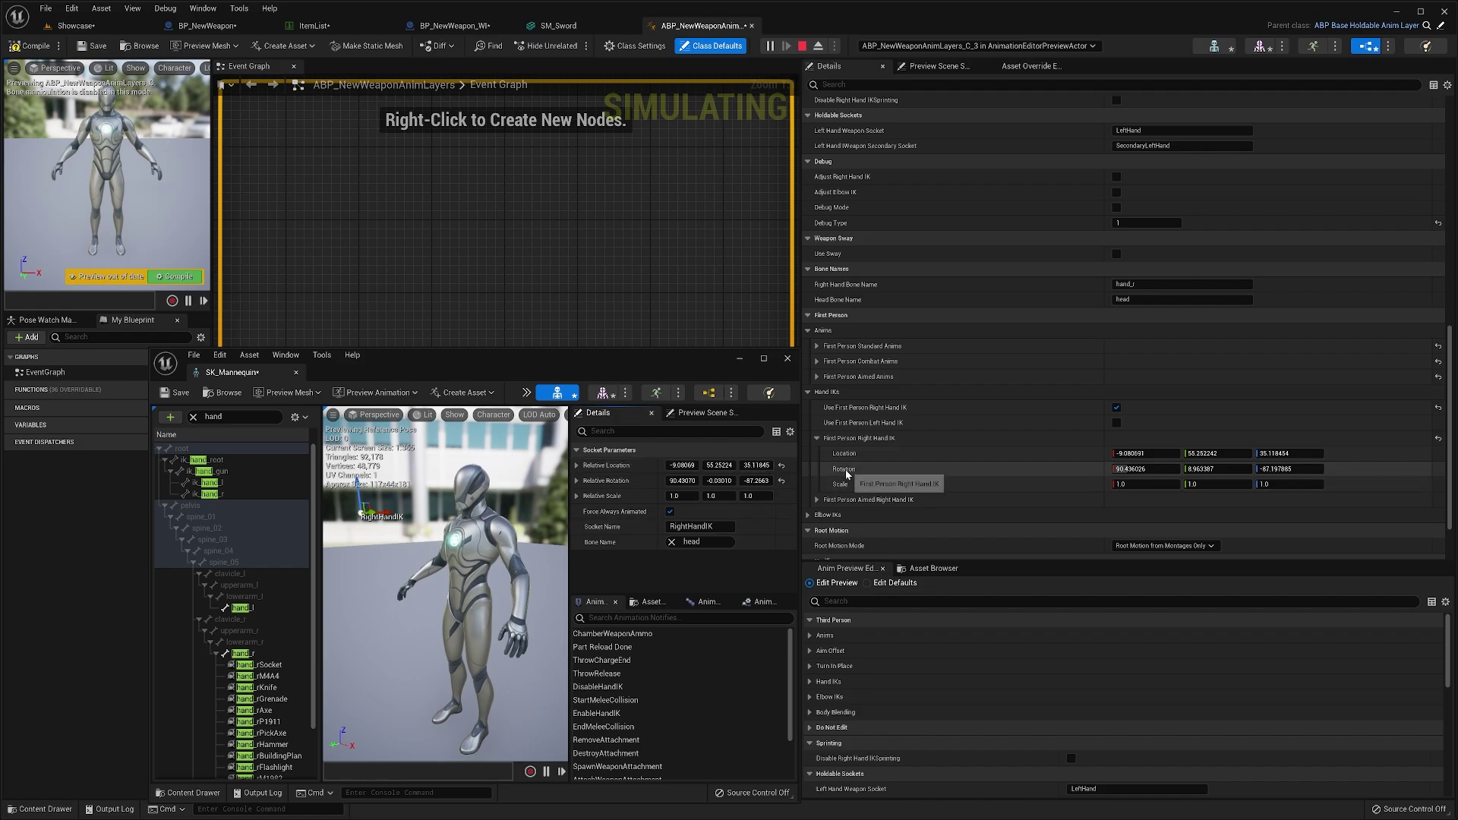
pyautogui.click(904, 482)
pyautogui.rightClick(608, 486)
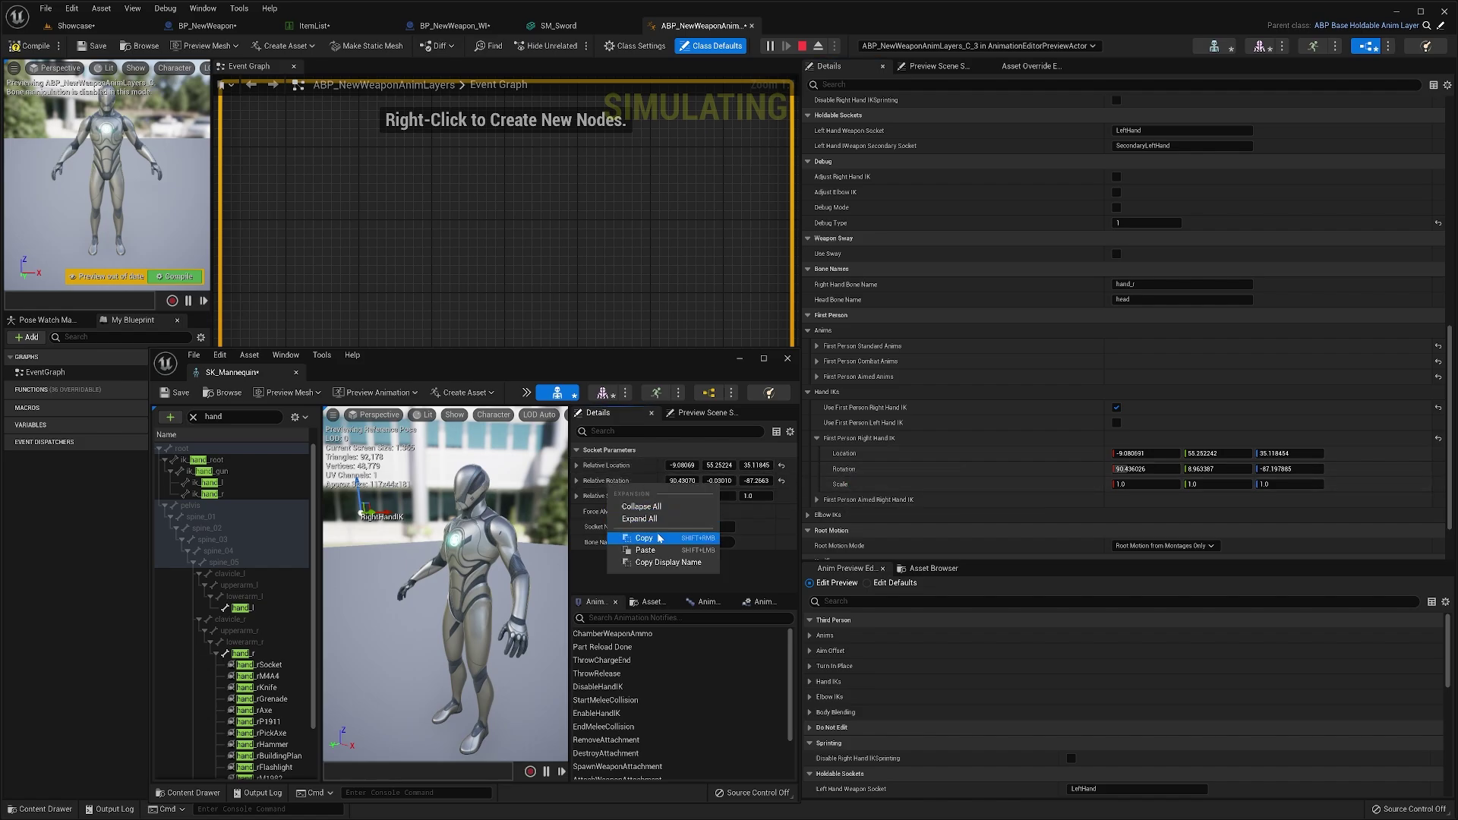
pyautogui.click(645, 550)
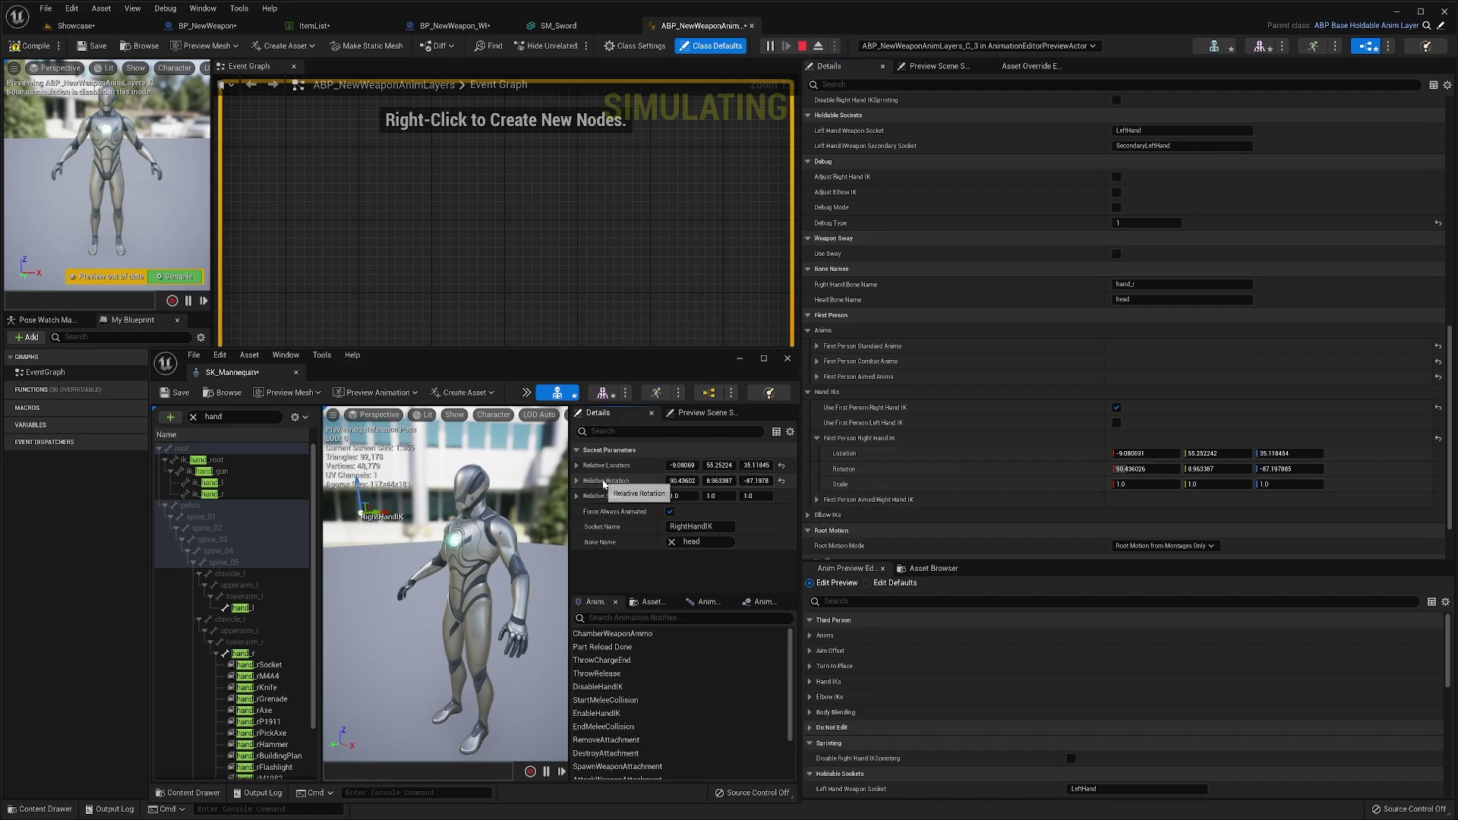
# - Return to the Showcase play-test, free the mouse, place the skeleton window beside the sword and move the RightHandIK socket to about -9.85, 55.22, 35.12
pyautogui.moveTo(588, 357); pyautogui.dragTo(1227, 348)
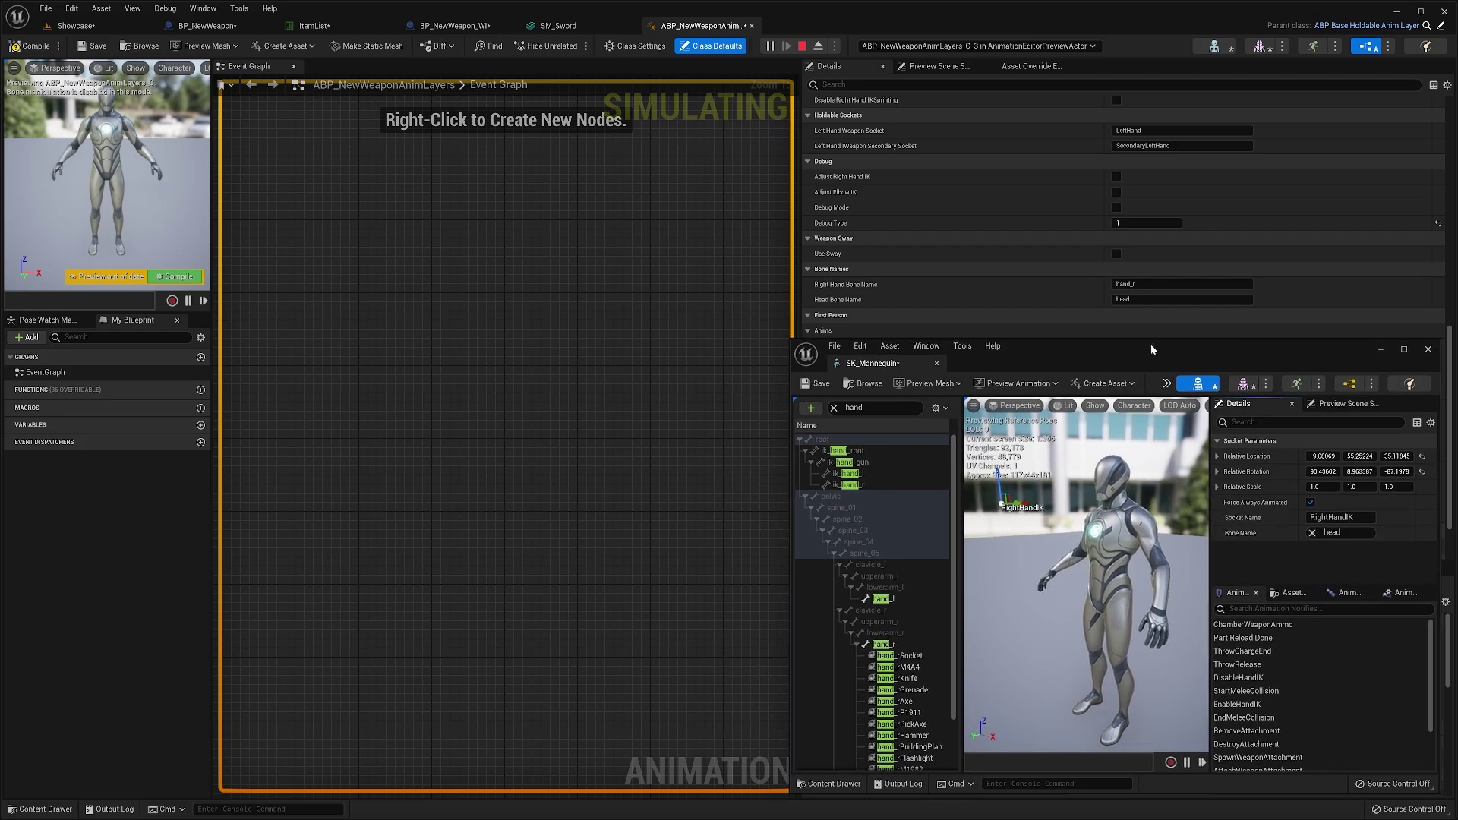
pyautogui.click(76, 25)
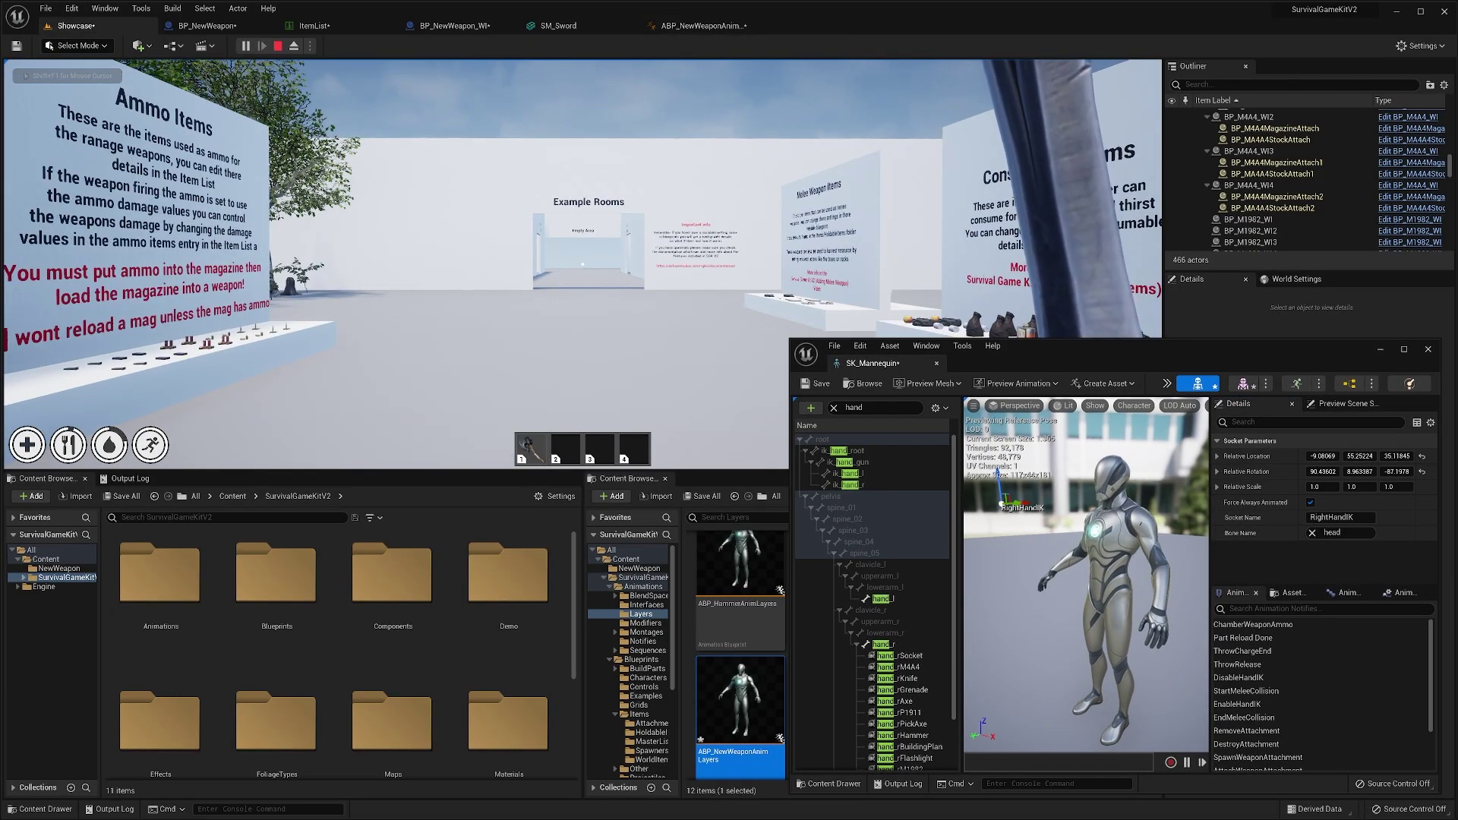
pyautogui.hotkey('shift', 'F1')
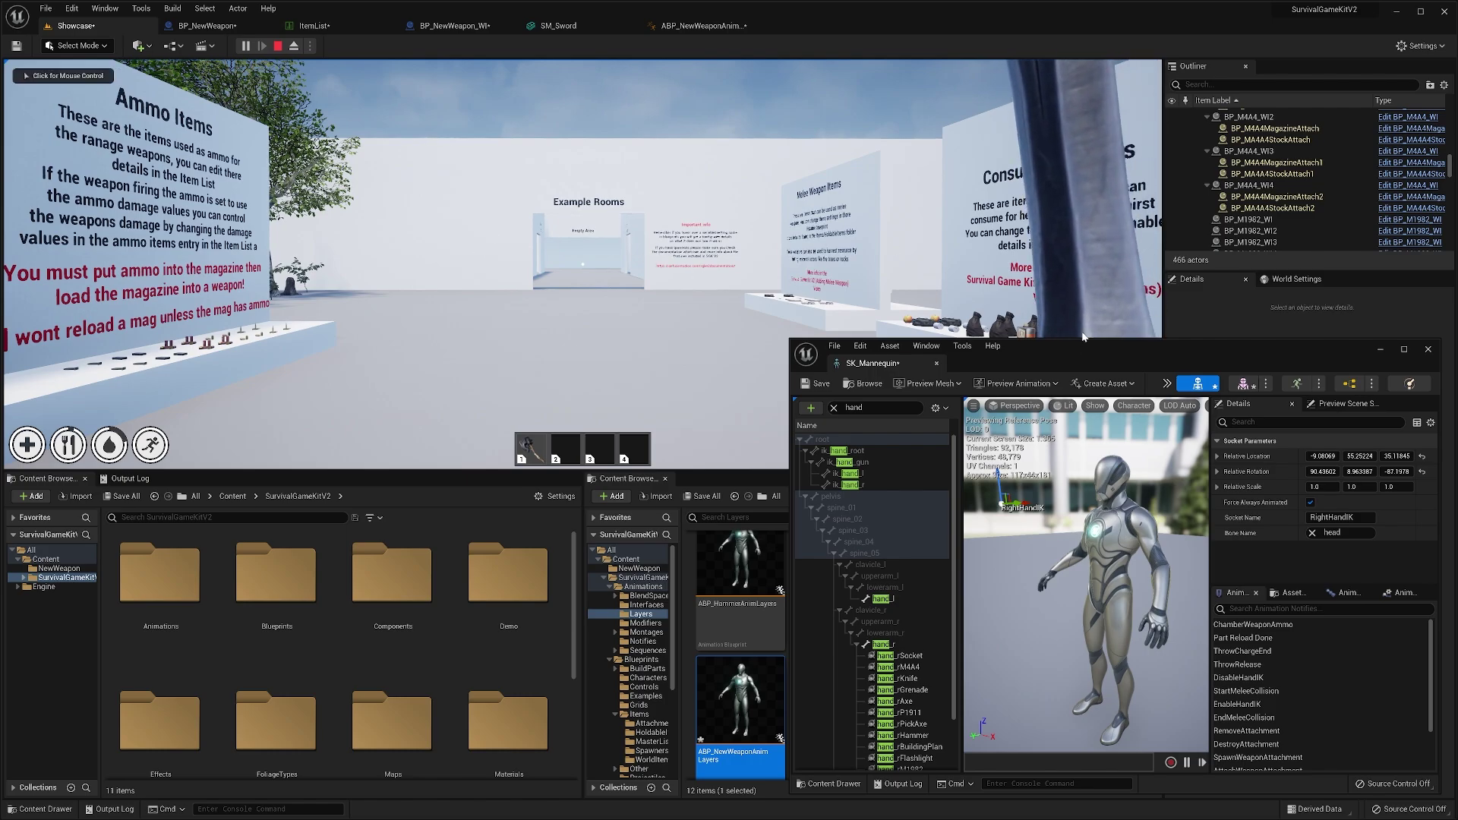
pyautogui.moveTo(1083, 353); pyautogui.dragTo(308, 365)
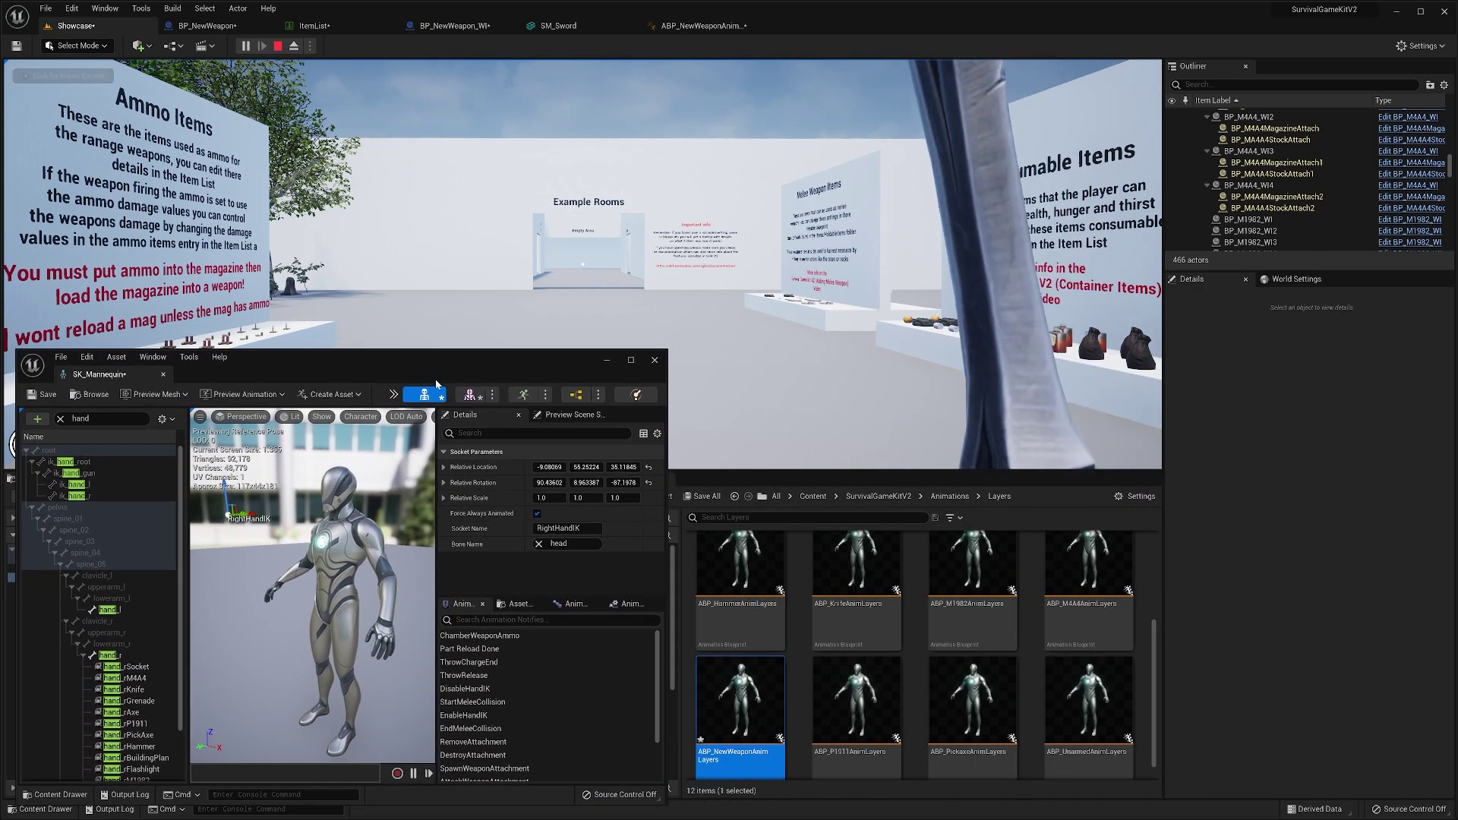
pyautogui.moveTo(227, 516)
pyautogui.mouseDown()
pyautogui.moveTo(227, 532)
pyautogui.moveTo(228, 517)
pyautogui.mouseUp()
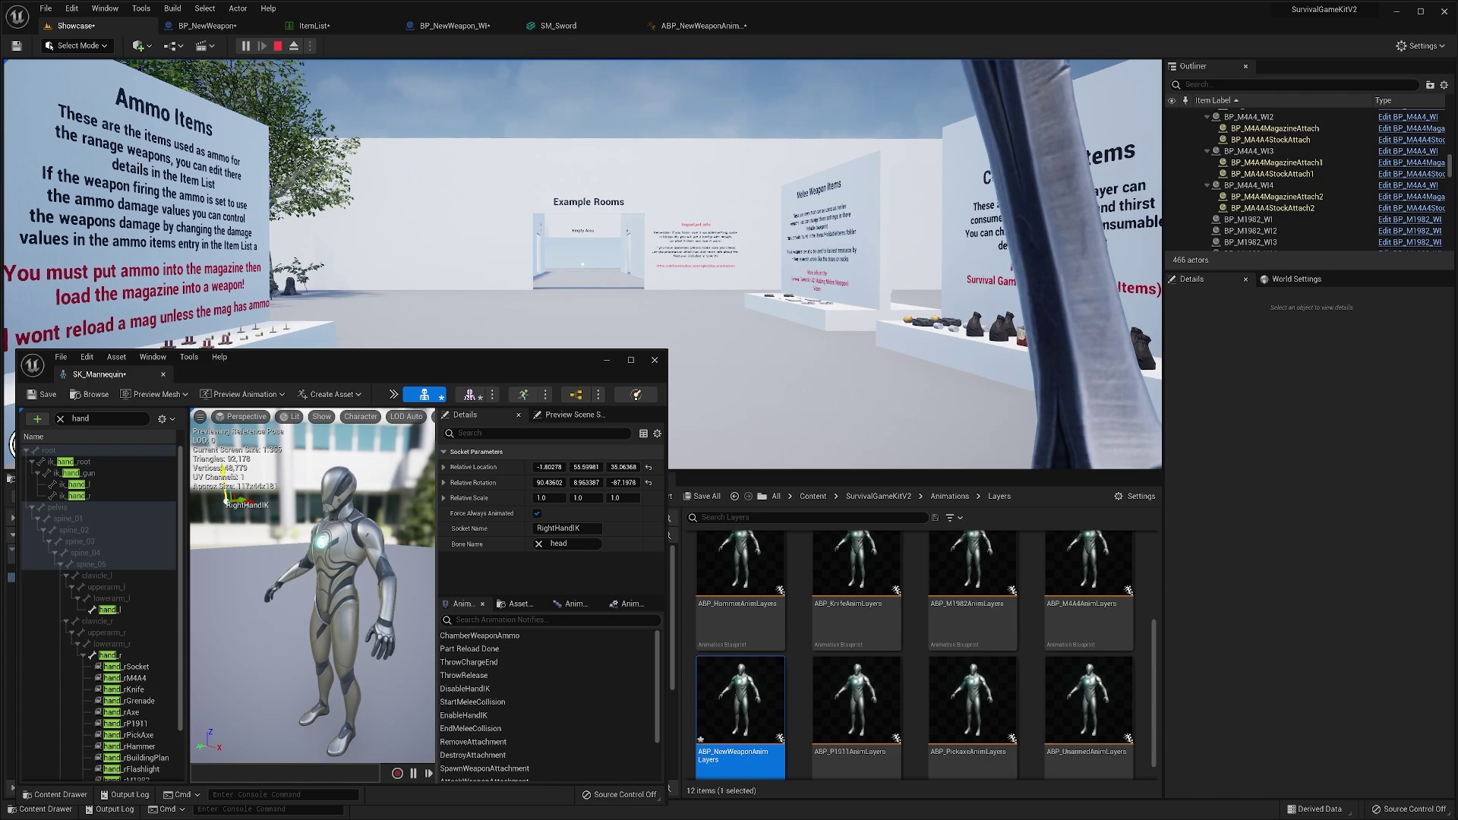
# - Enable the Adjust Right Hand IK debug option in the new weapon's animation layers
pyautogui.click(710, 28)
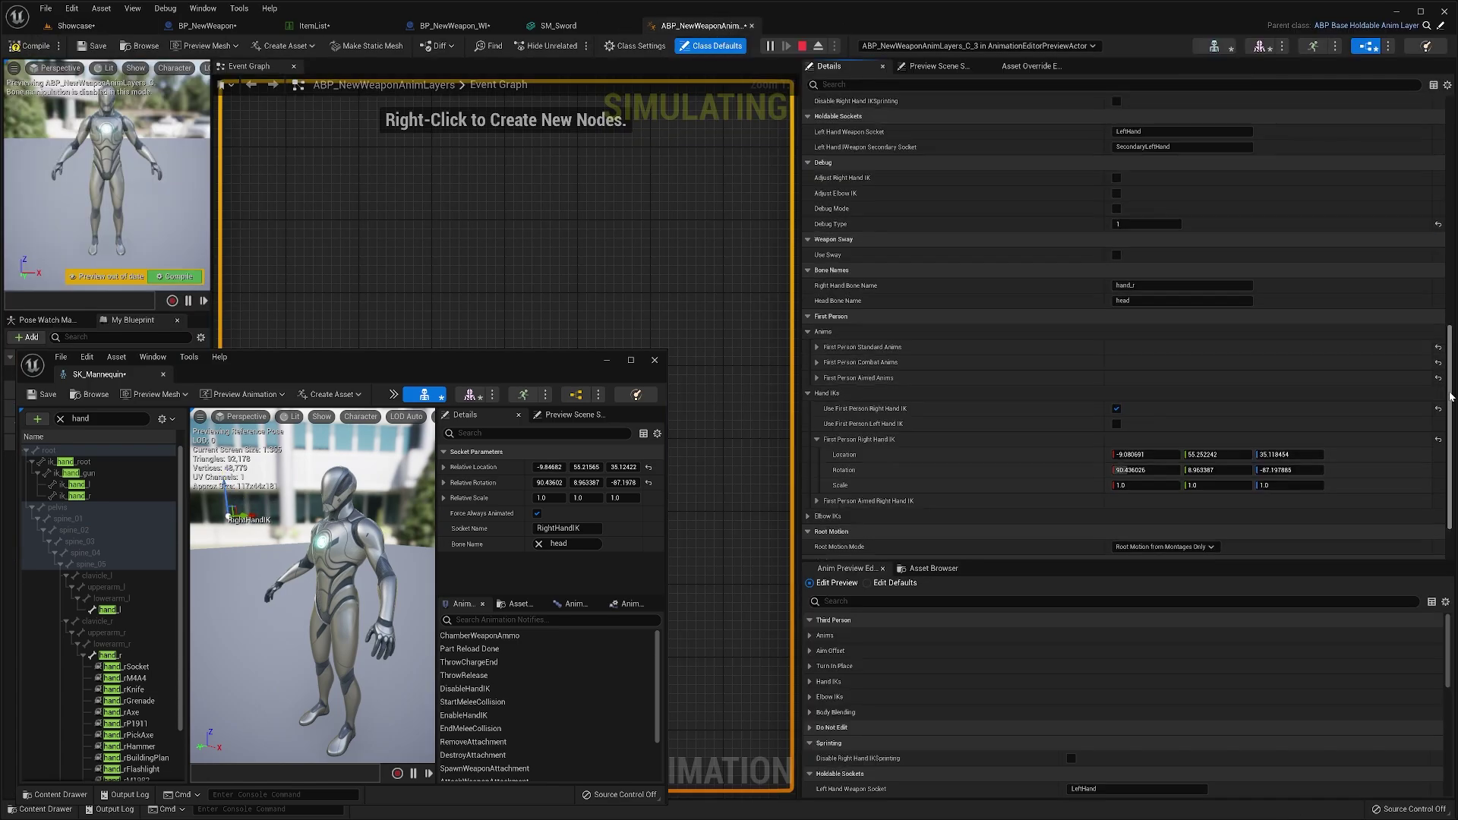
pyautogui.scroll(3, 836, 278)
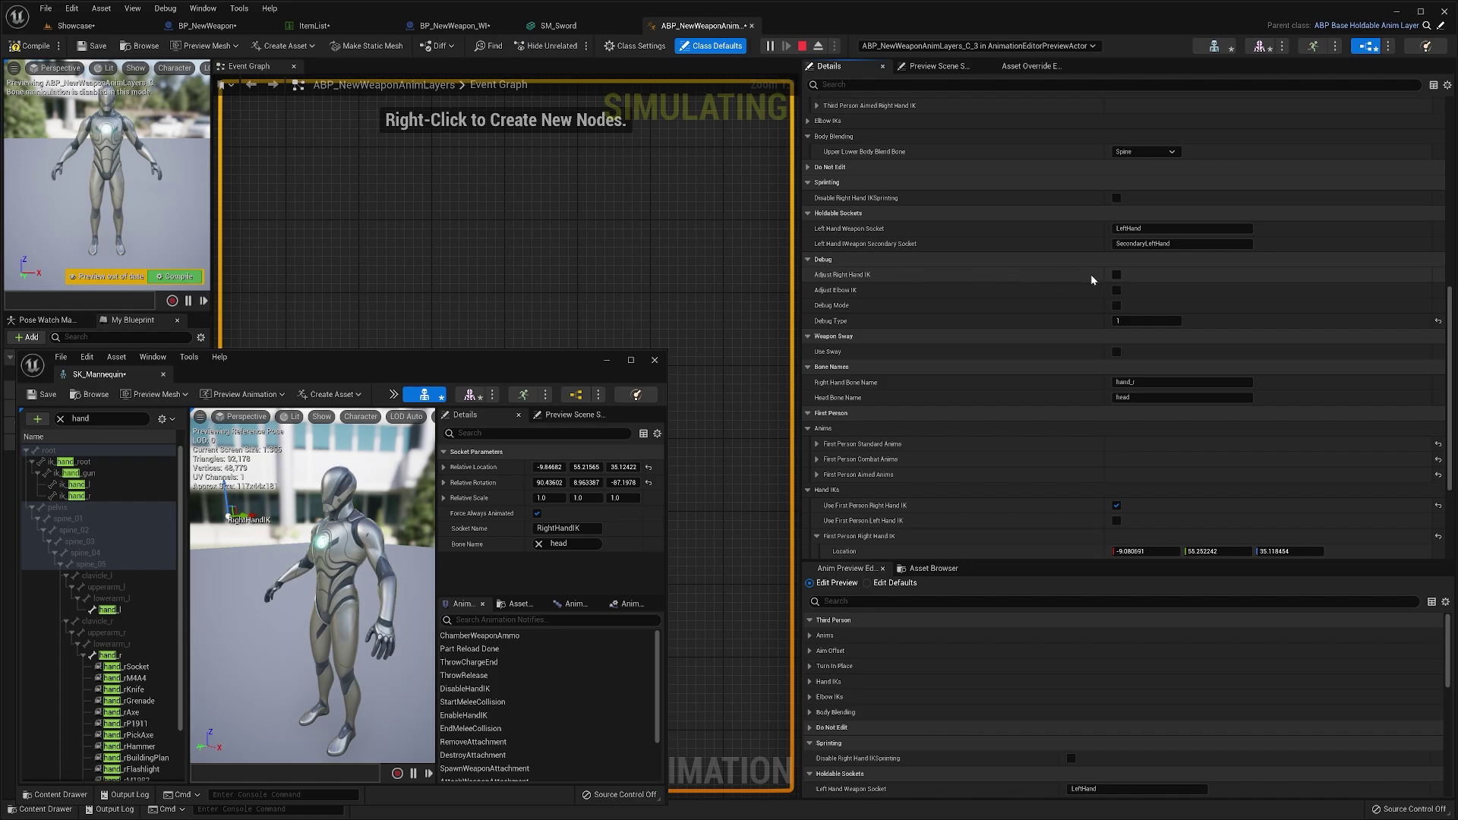
pyautogui.click(1116, 275)
# - Back in the Showcase play-test, reselect the RightHandIK socket and move it to about 1.67, 67.22, 30.08 in the skeleton preview
pyautogui.click(90, 27)
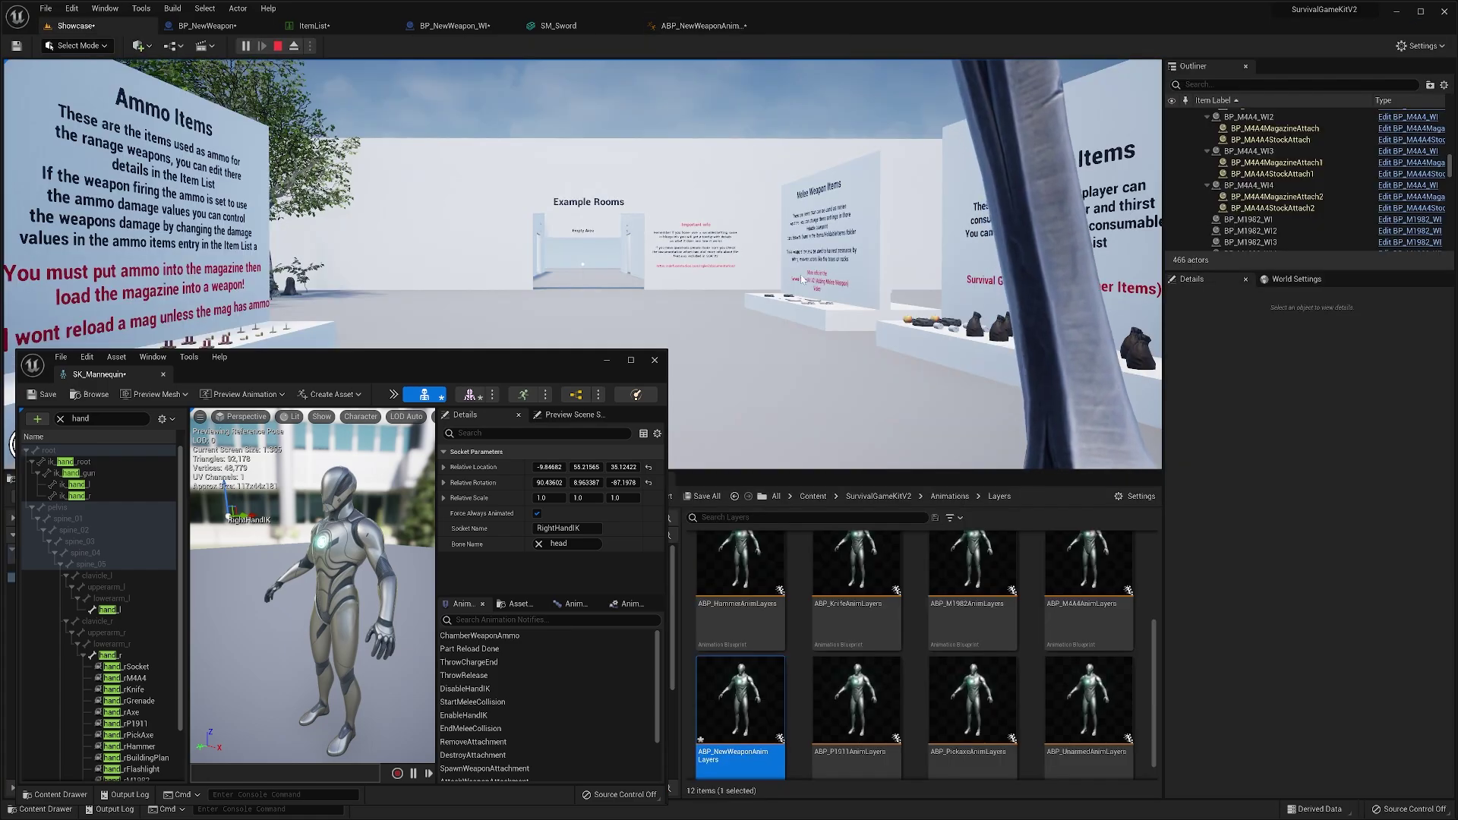
pyautogui.moveTo(224, 478); pyautogui.dragTo(174, 550)
pyautogui.click(206, 509)
pyautogui.scroll(-3, 174, 553)
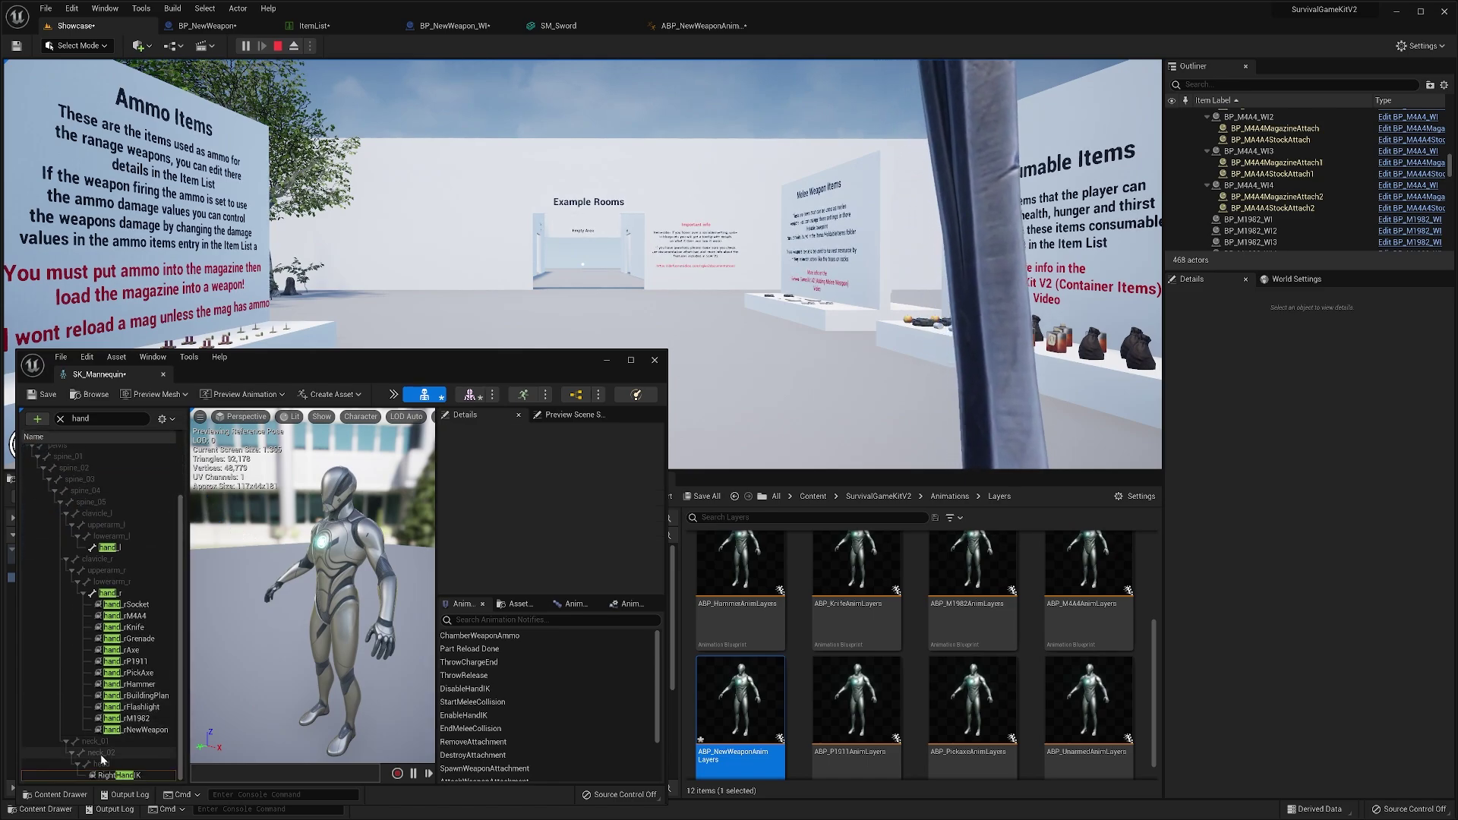
pyautogui.click(118, 765)
pyautogui.moveTo(211, 505); pyautogui.dragTo(207, 467)
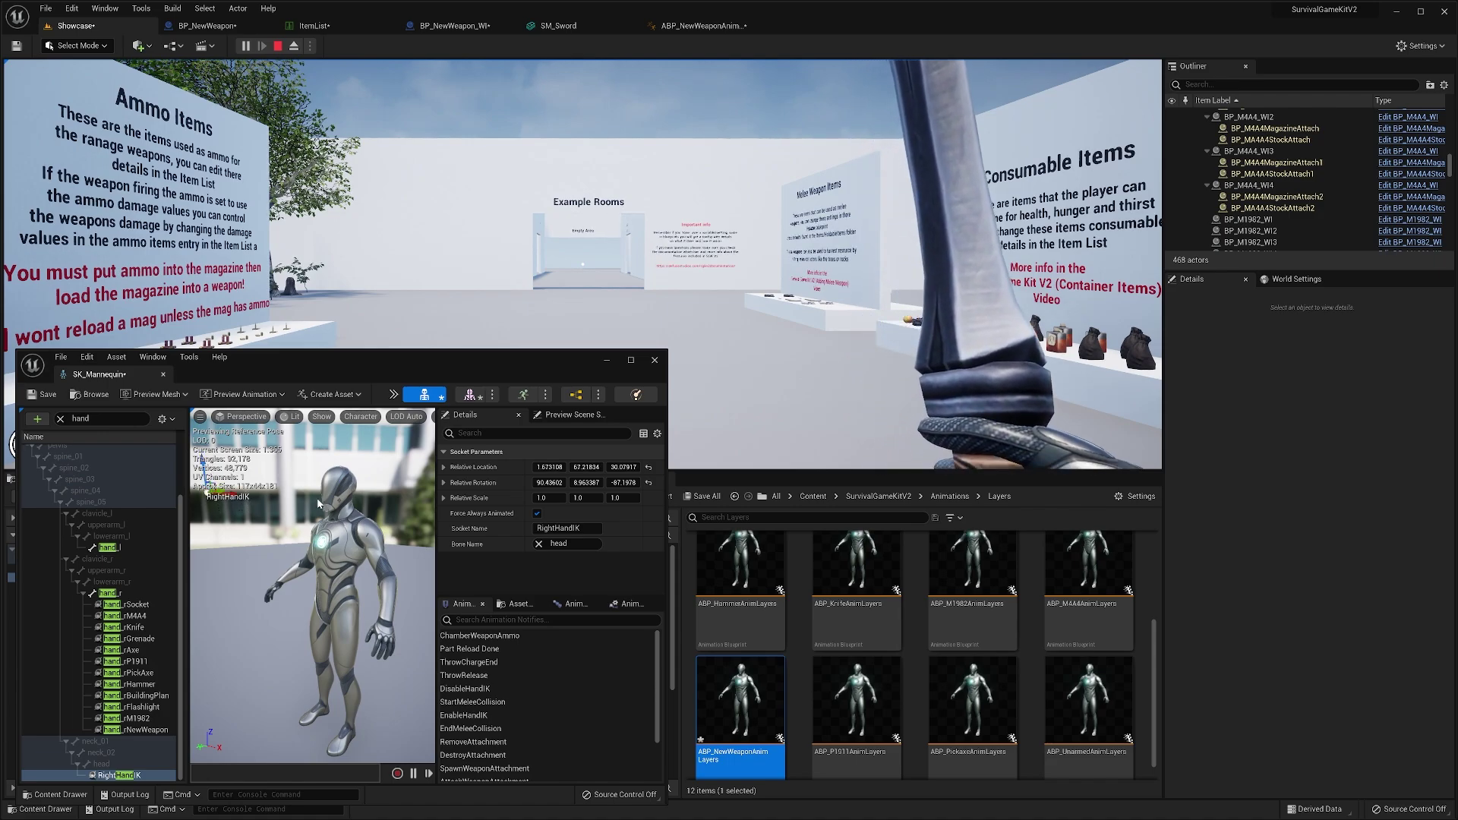
# - Copy the RightHandIK socket's Relative Location into the First Person Right Hand IK location of the new weapon's animation layers
pyautogui.rightClick(490, 469)
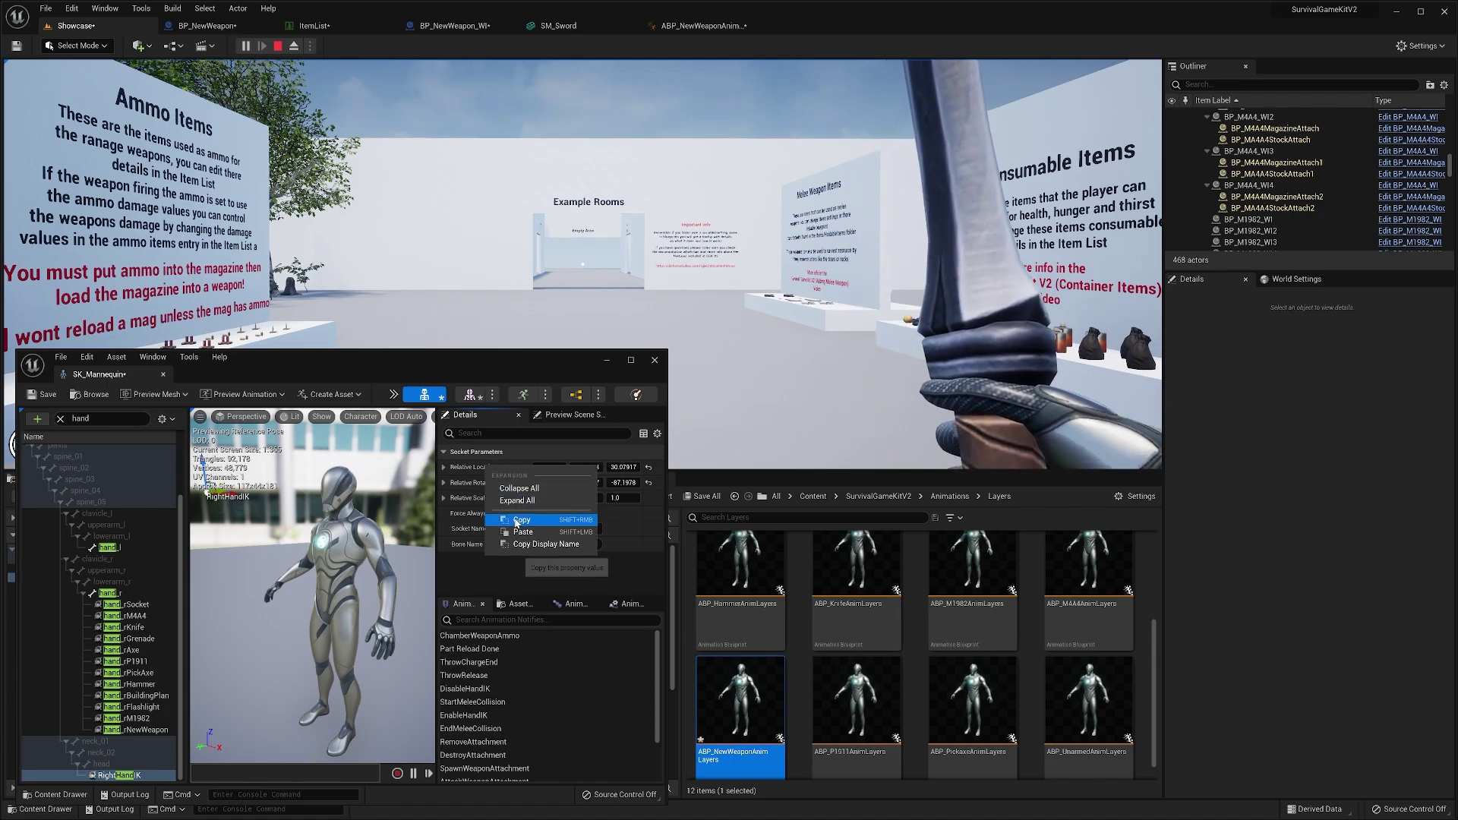
pyautogui.click(519, 487)
pyautogui.click(703, 25)
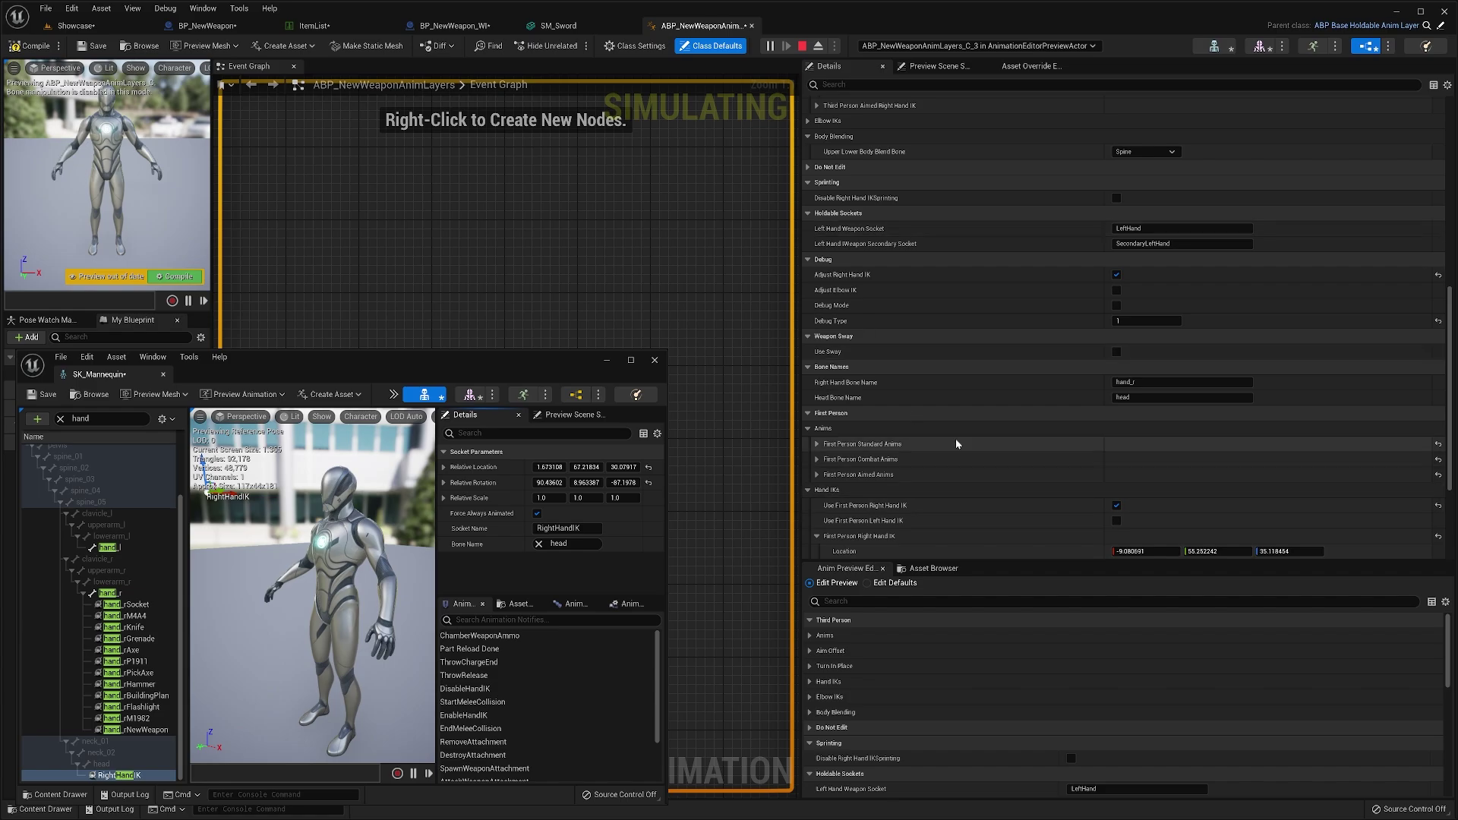
pyautogui.scroll(-5, 957, 452)
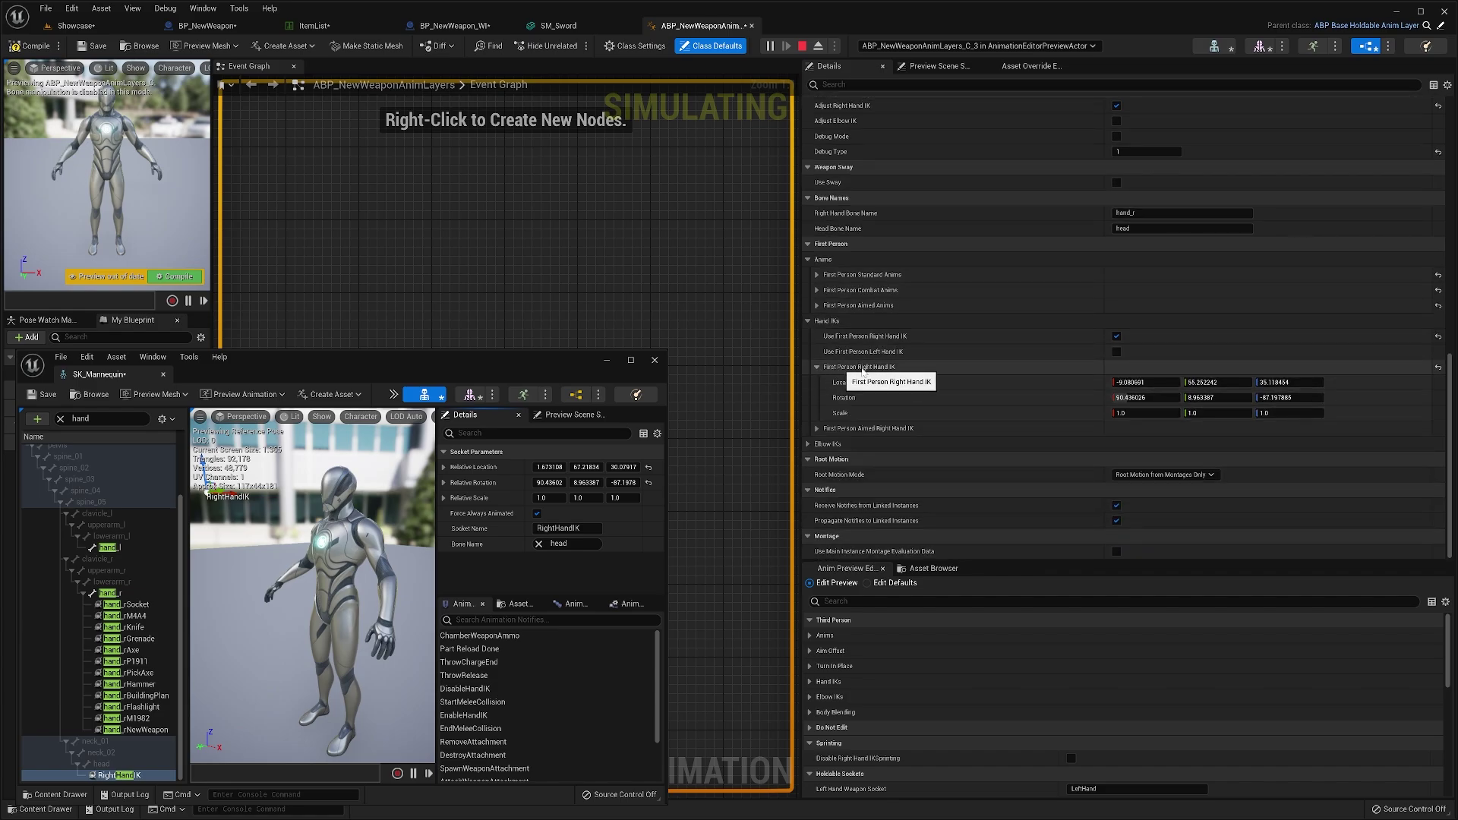
pyautogui.rightClick(844, 382)
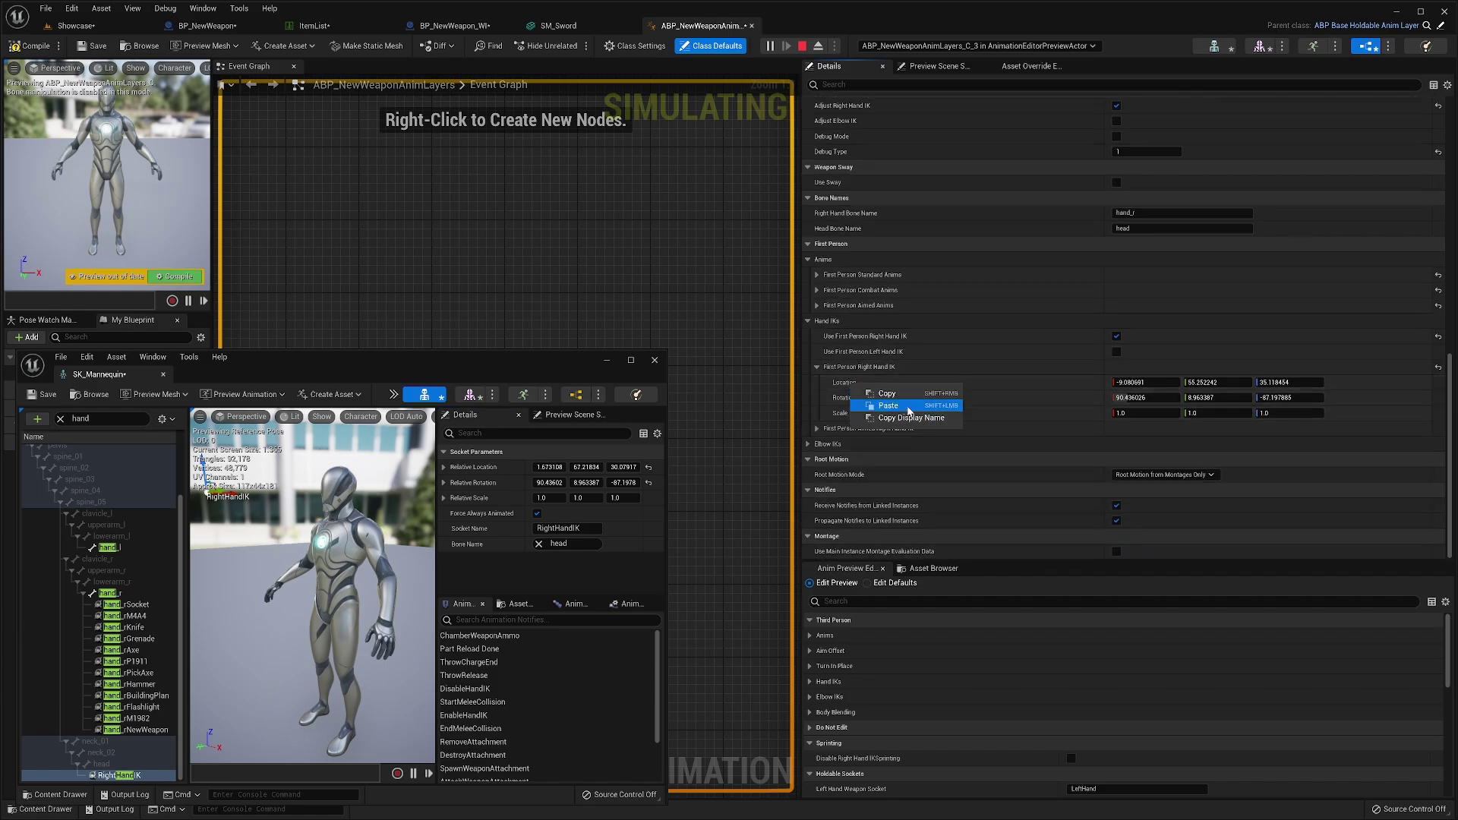
pyautogui.click(873, 401)
# - Copy the socket's Relative Rotation into the First Person Right Hand IK rotation and turn off Adjust Right Hand IK
pyautogui.rightClick(471, 487)
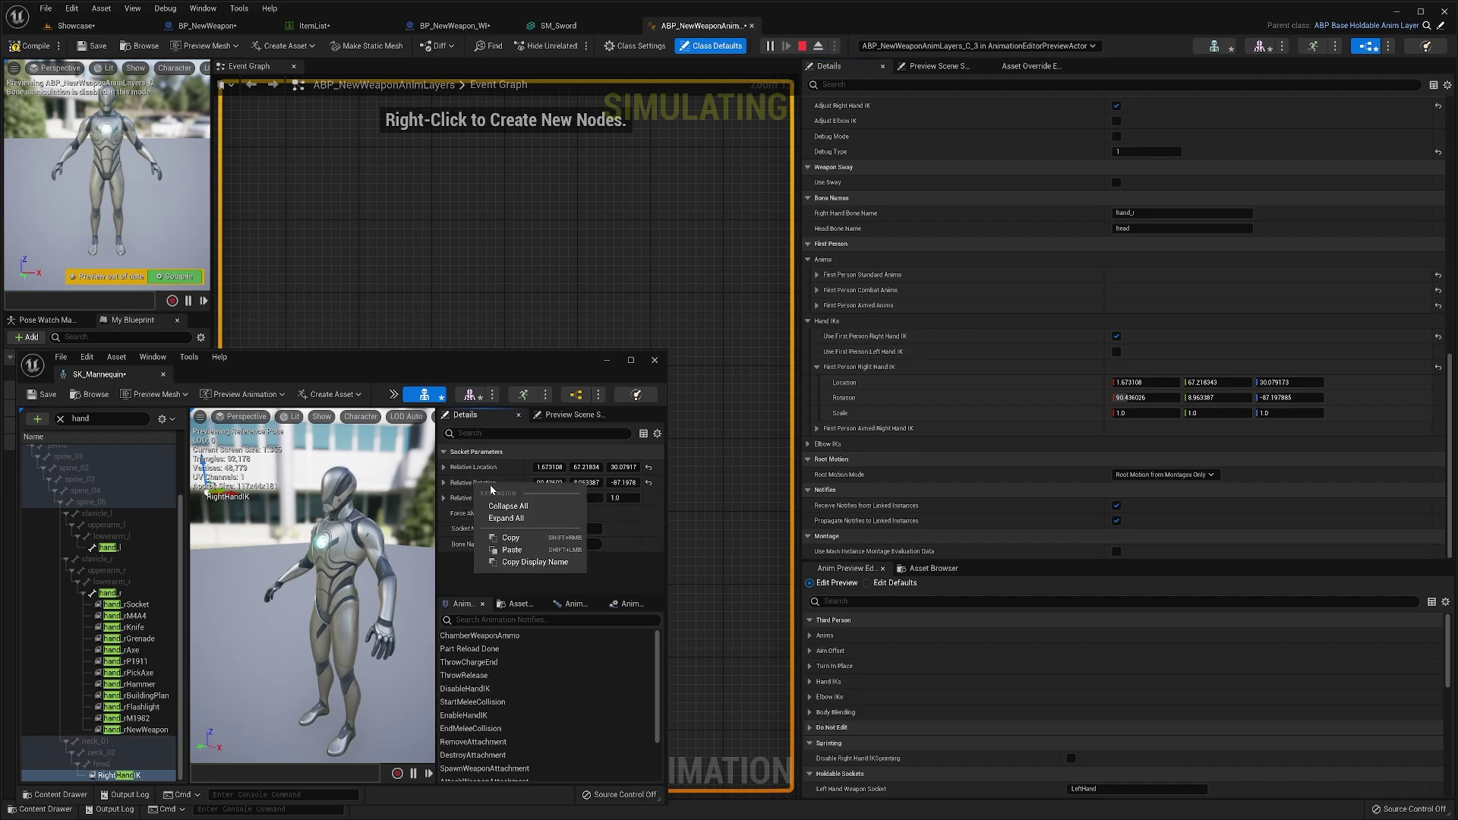
pyautogui.click(516, 539)
pyautogui.rightClick(845, 402)
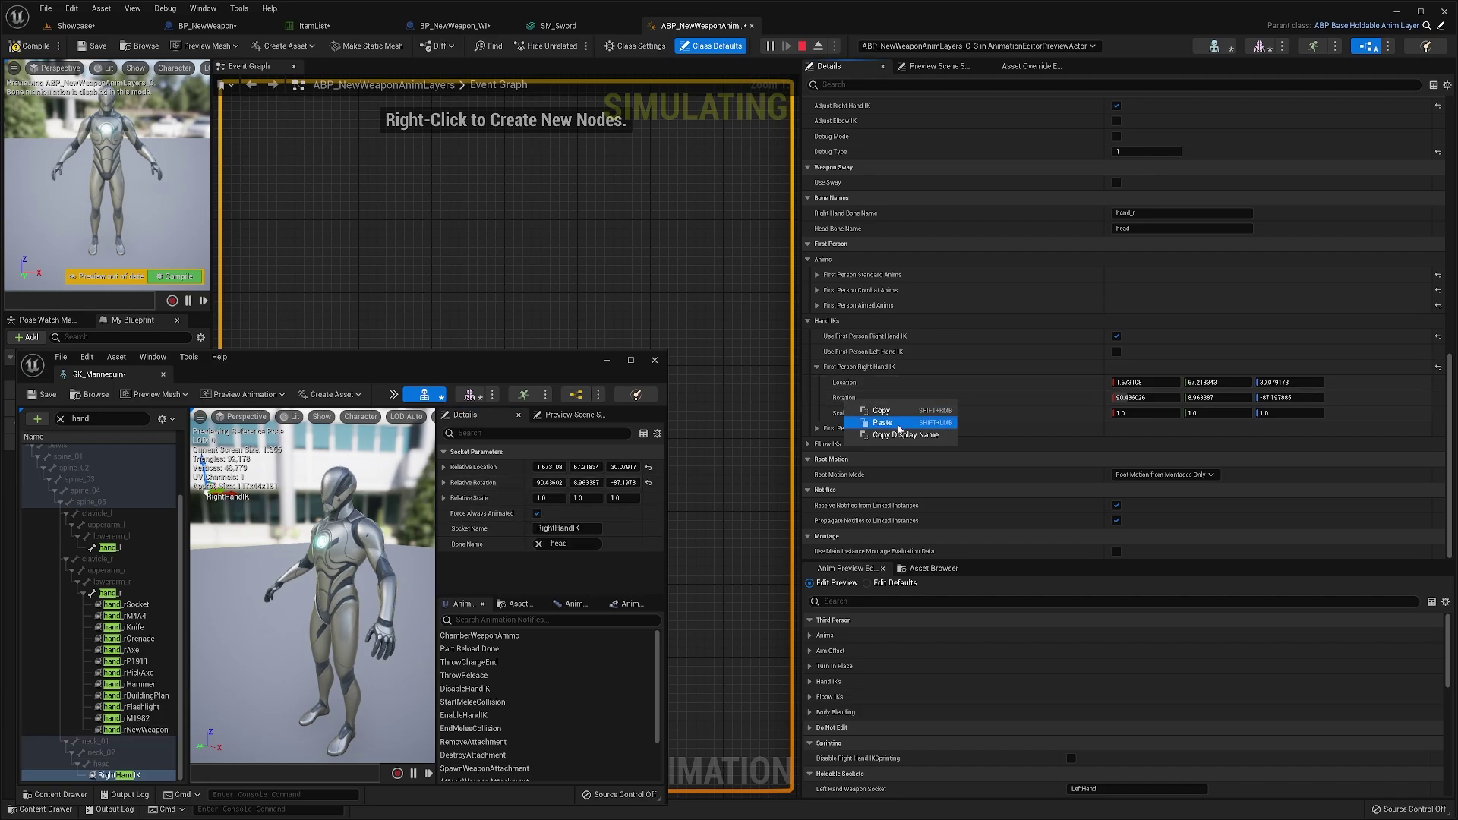
pyautogui.click(897, 423)
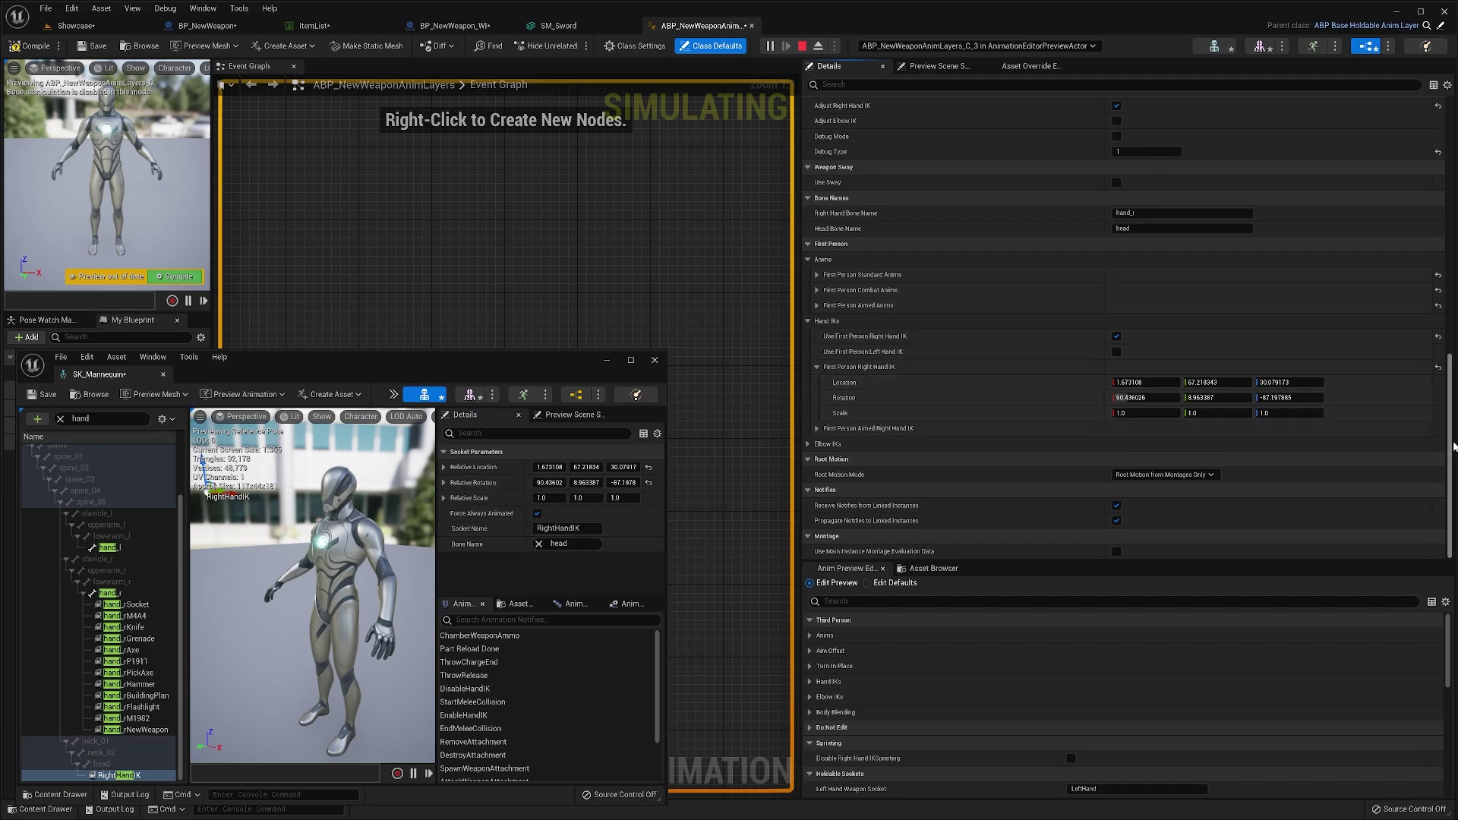
pyautogui.moveTo(1450, 449); pyautogui.dragTo(869, 345)
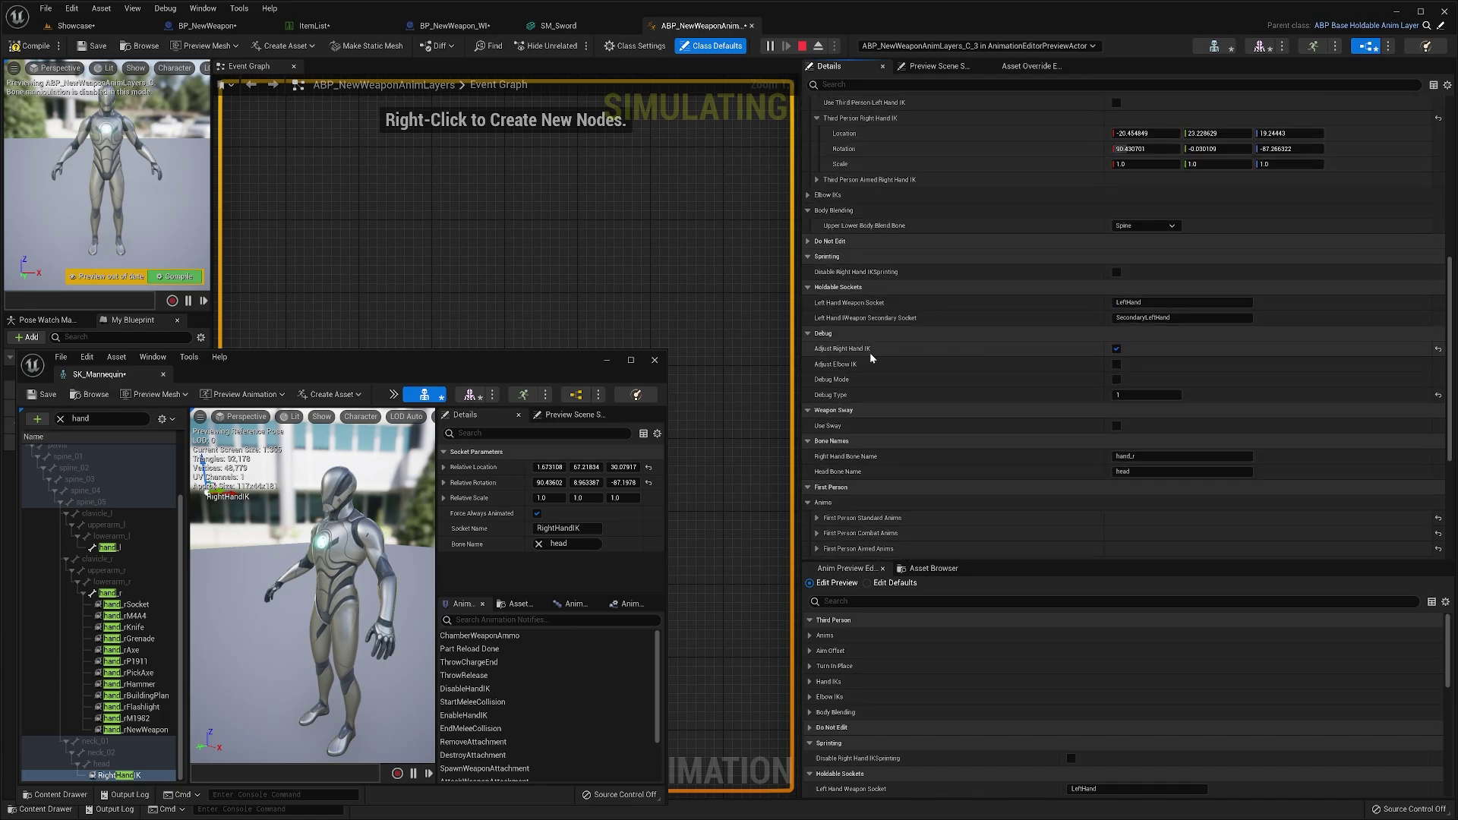
pyautogui.click(1115, 349)
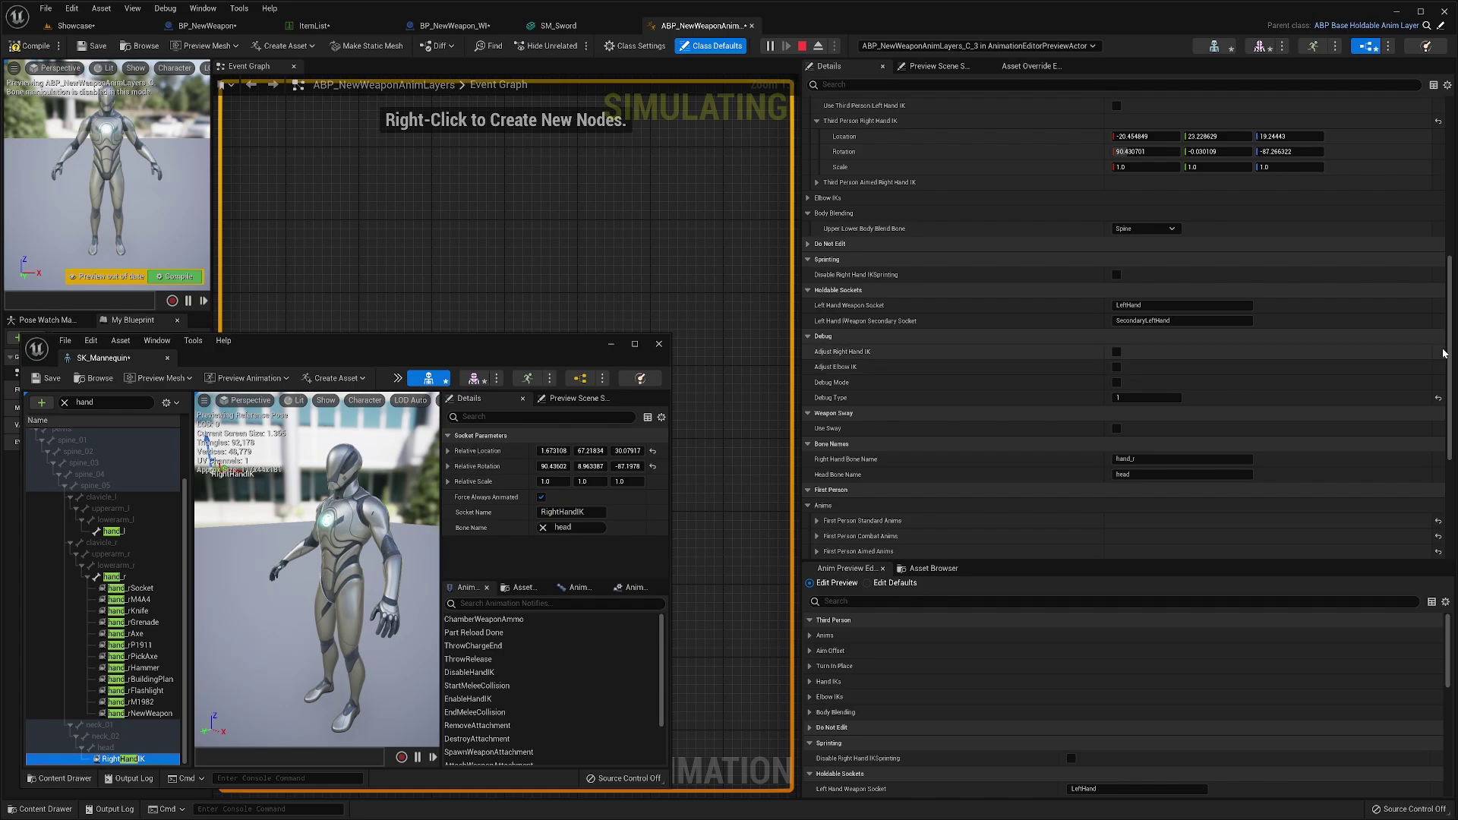
# - Copy the Third Person Right Elbow IK value of the animation layers into the RightElbowIK socket's Relative Location in the skeleton
pyautogui.moveTo(1452, 361); pyautogui.dragTo(1454, 267)
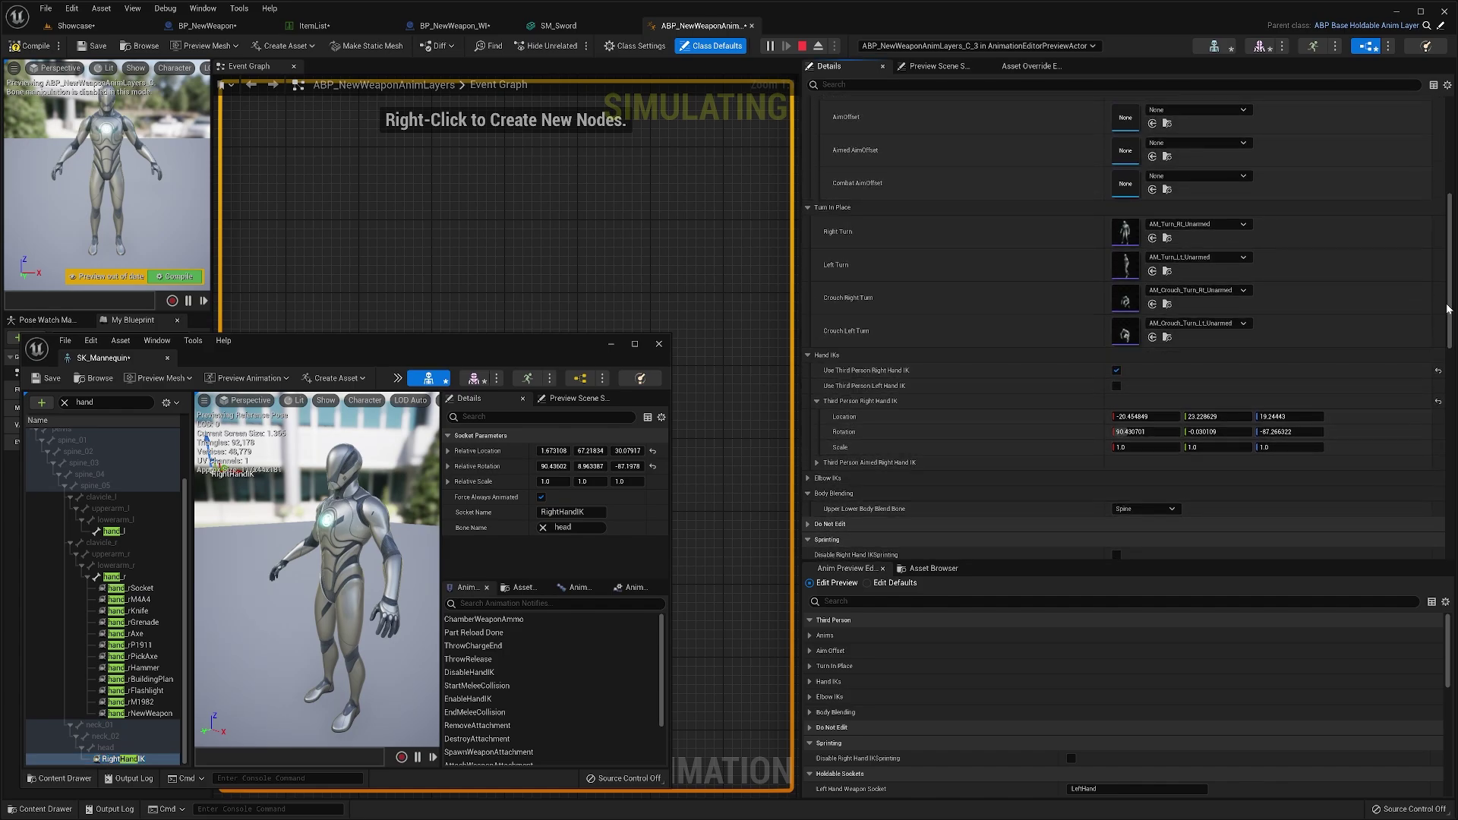
pyautogui.click(809, 479)
pyautogui.scroll(-4, 965, 459)
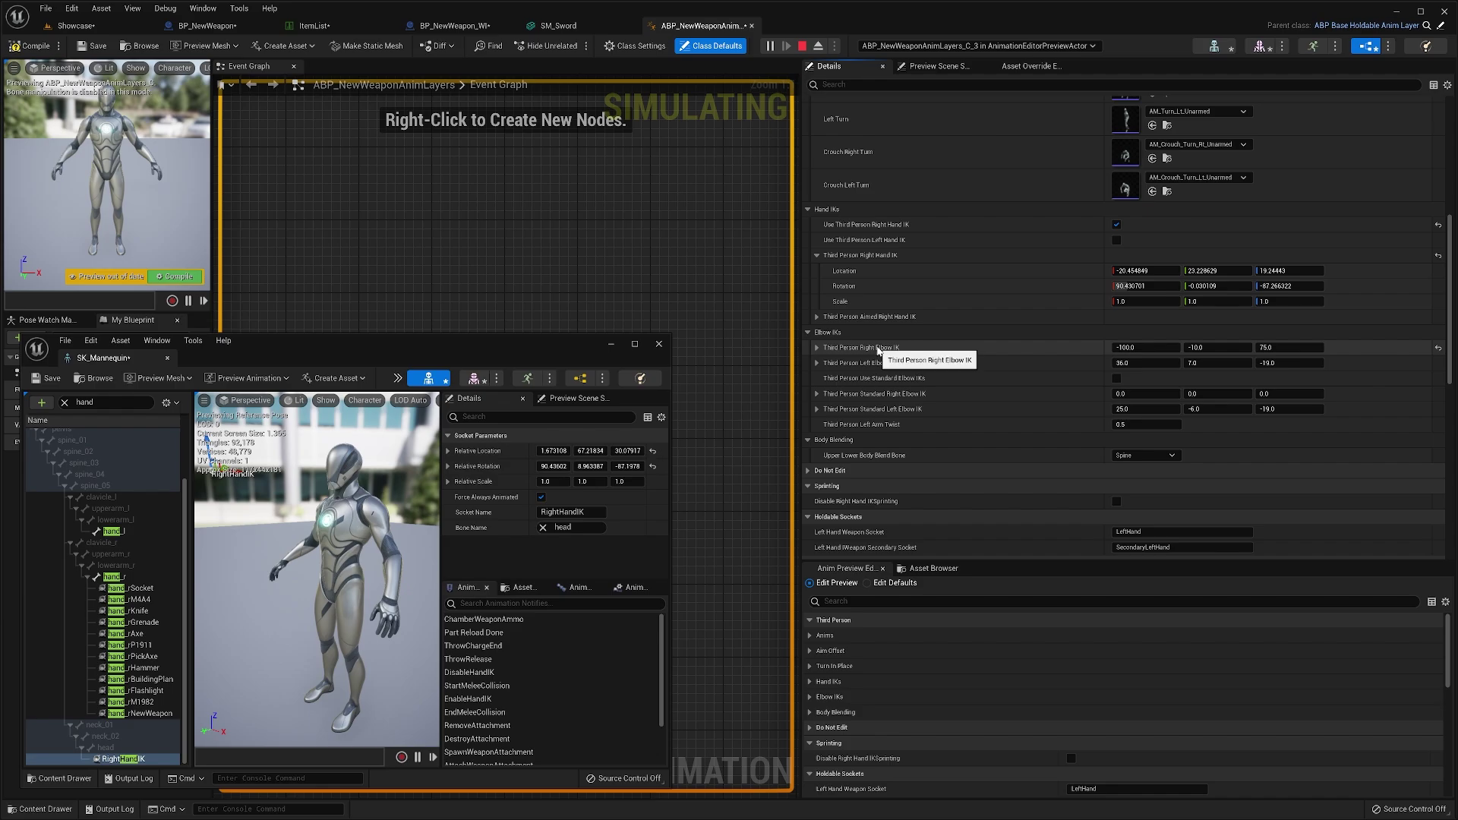
pyautogui.rightClick(879, 350)
pyautogui.click(928, 391)
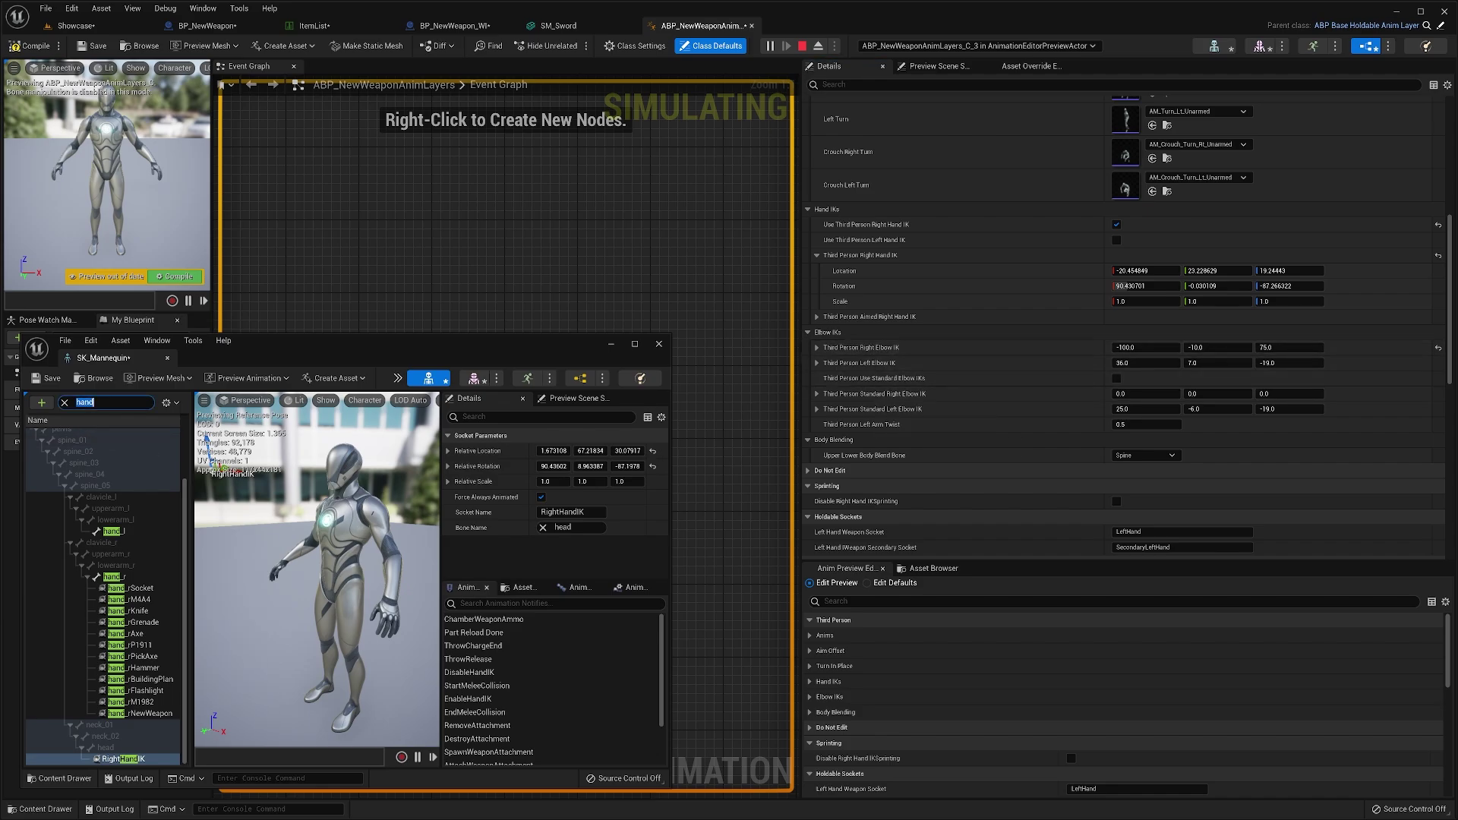
pyautogui.write('elbow')
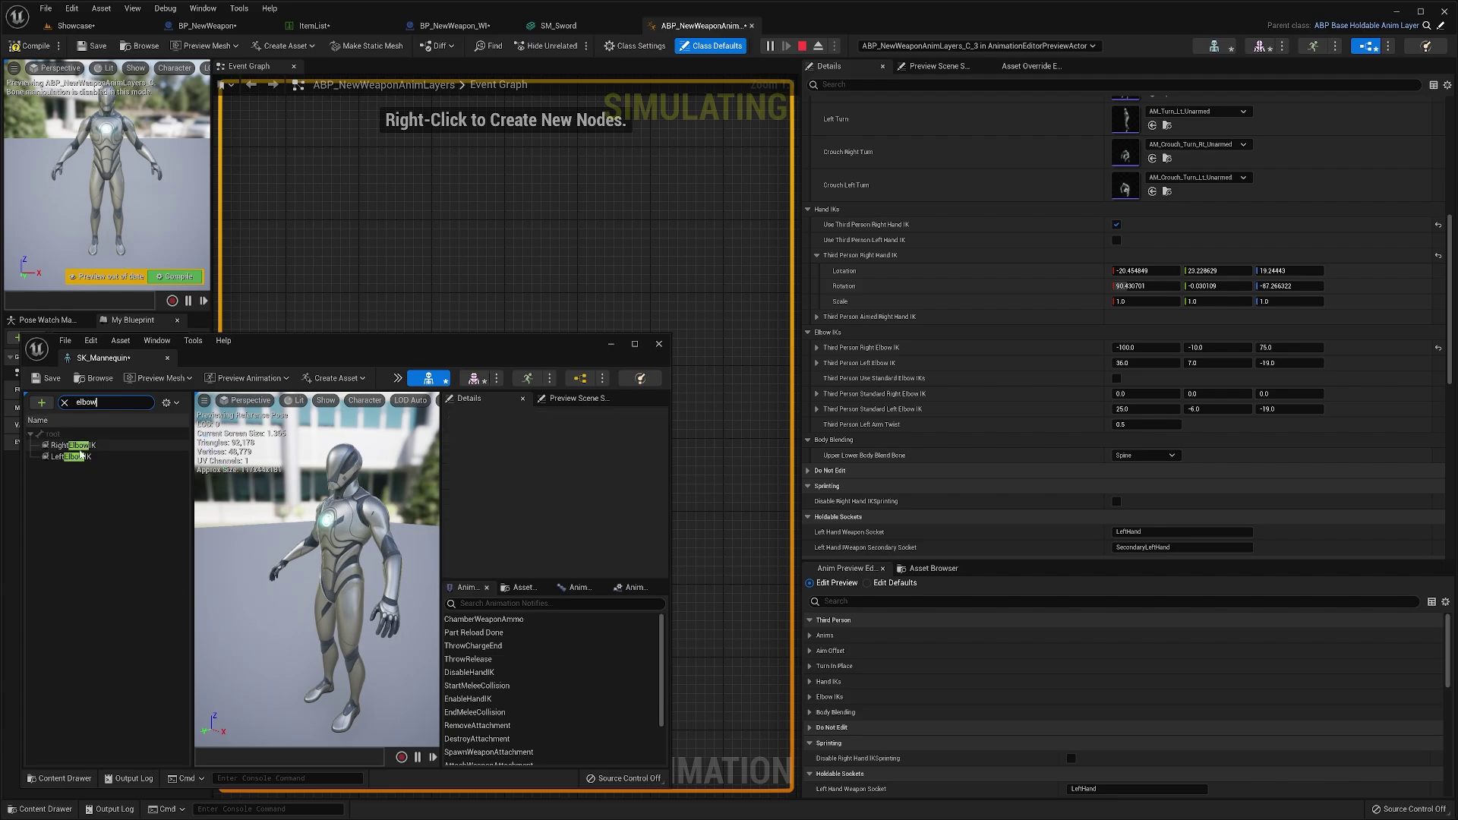
pyautogui.click(79, 448)
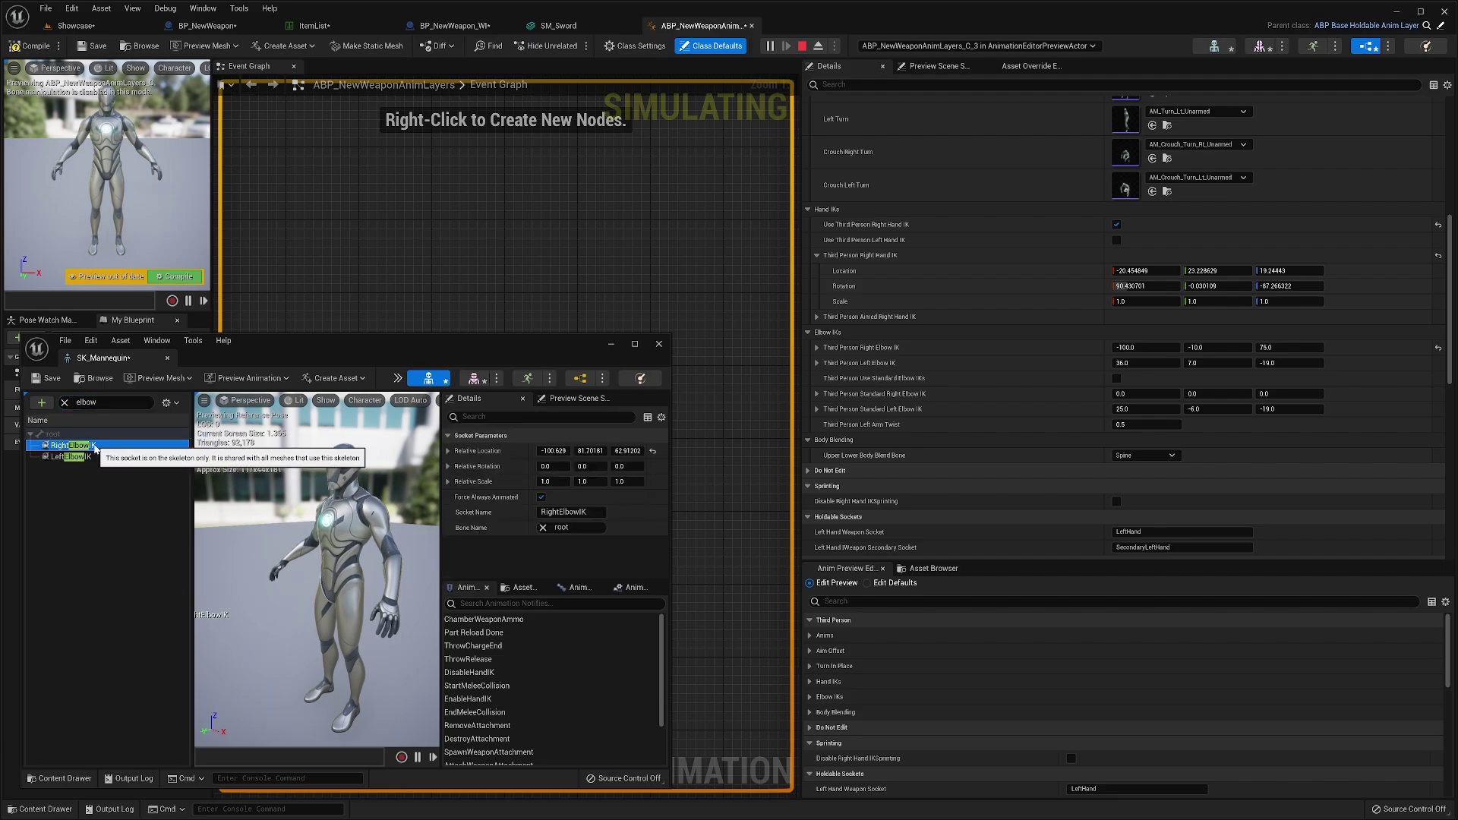
pyautogui.rightClick(492, 453)
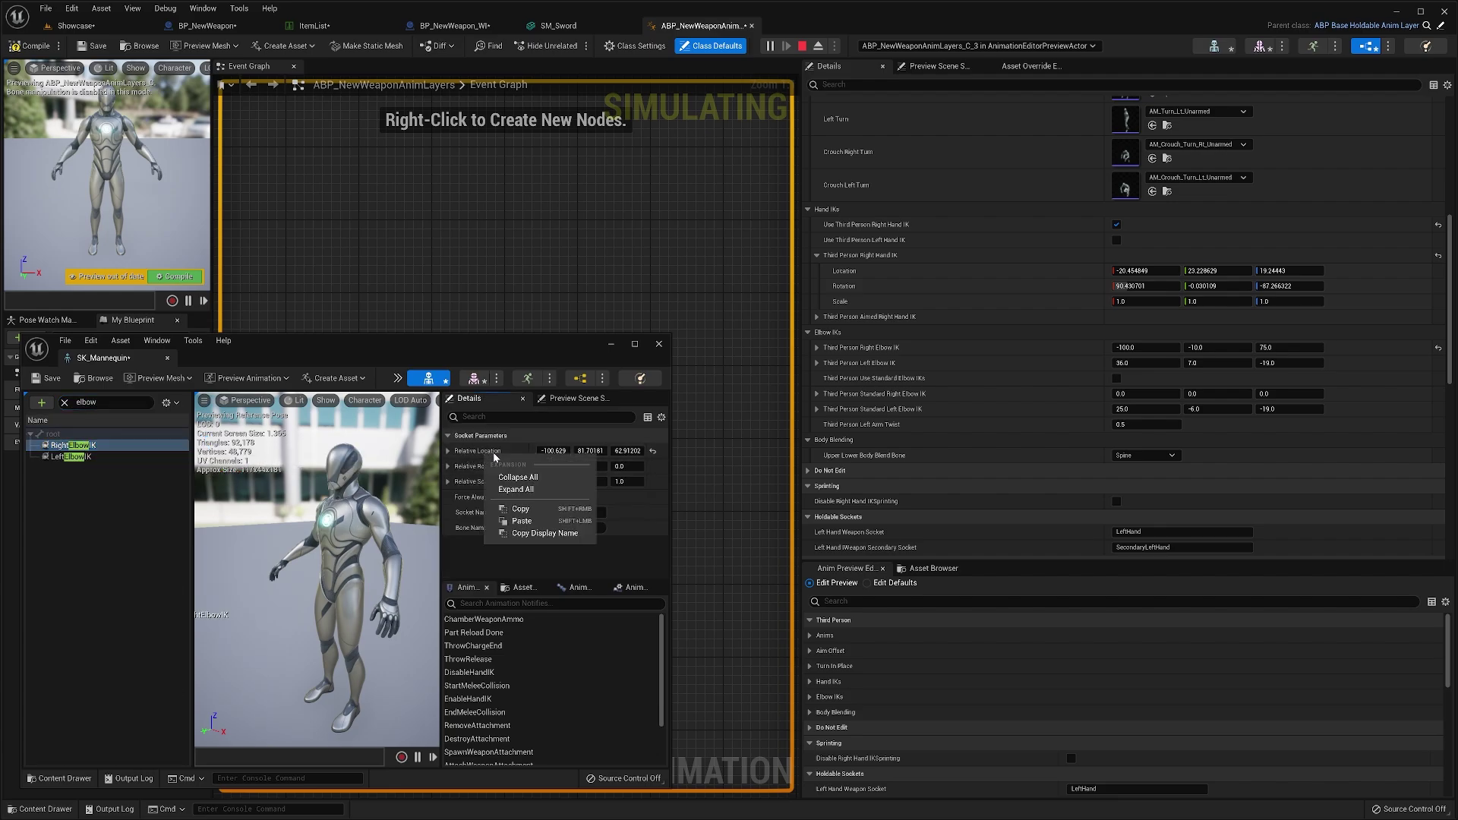
pyautogui.click(521, 519)
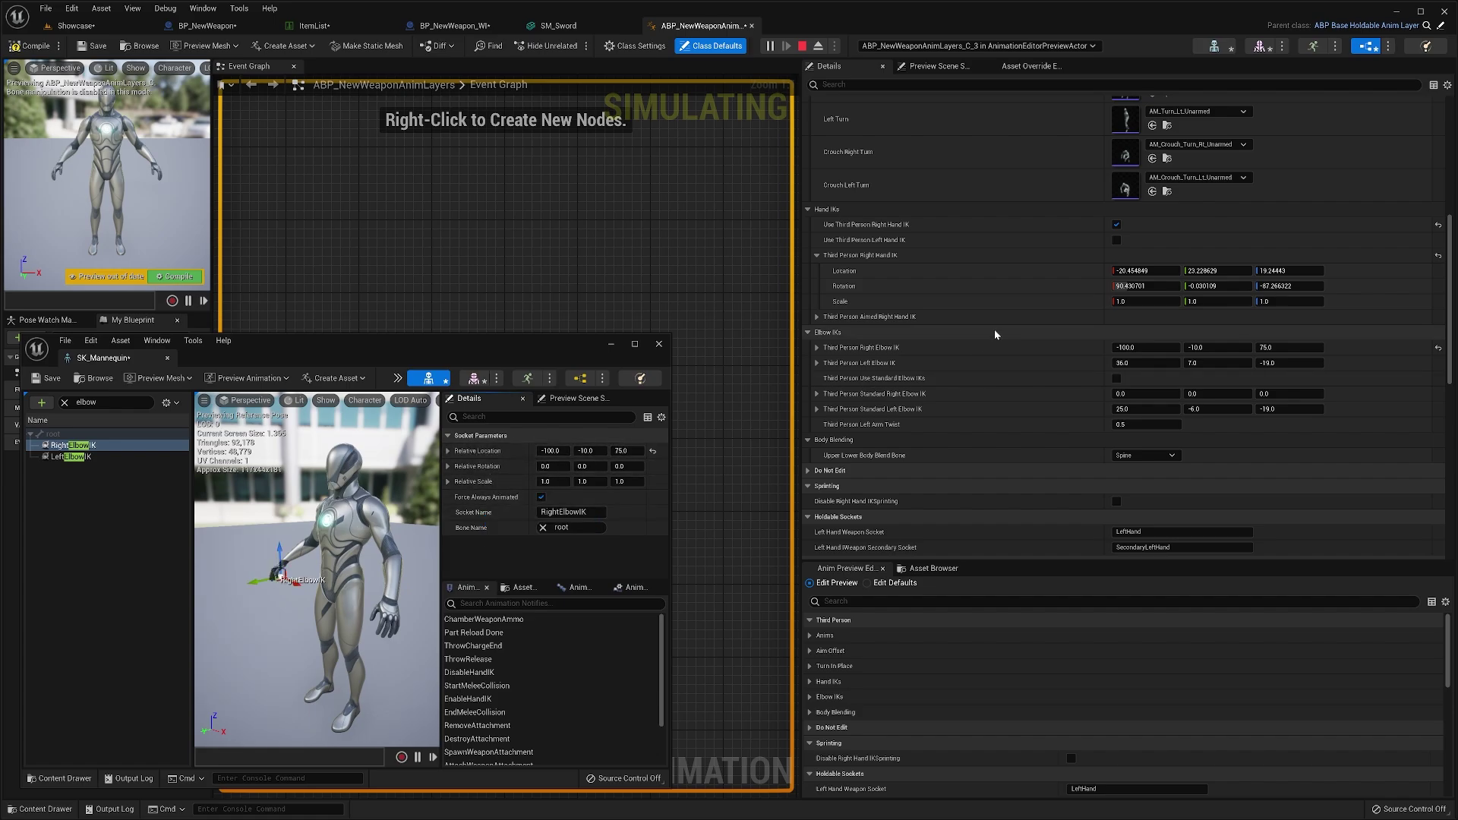
# - Enable the Adjust Elbow IK debug option in the new weapon's animation layers
pyautogui.moveTo(1450, 312); pyautogui.dragTo(1451, 353)
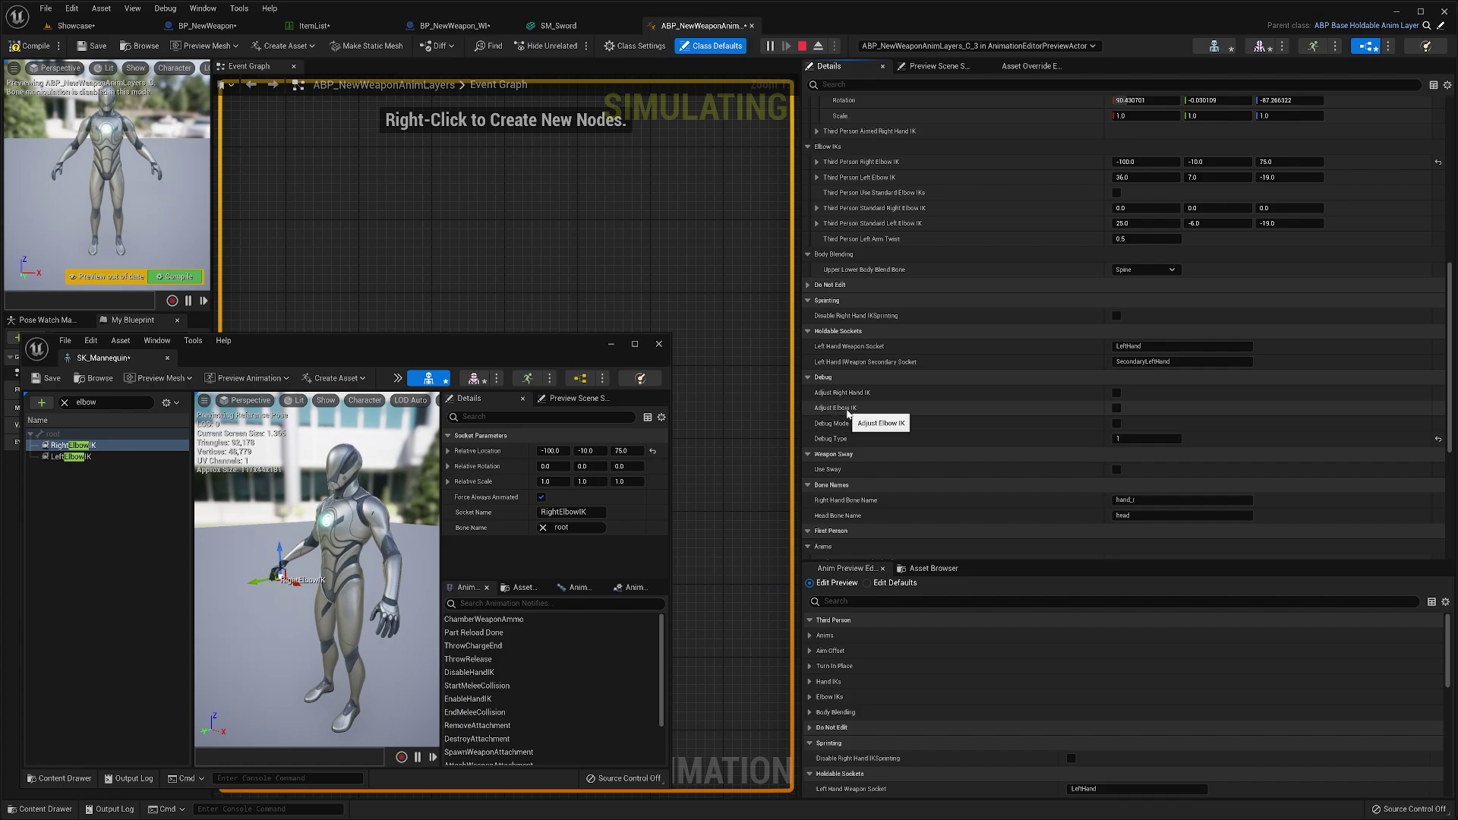
pyautogui.click(1116, 409)
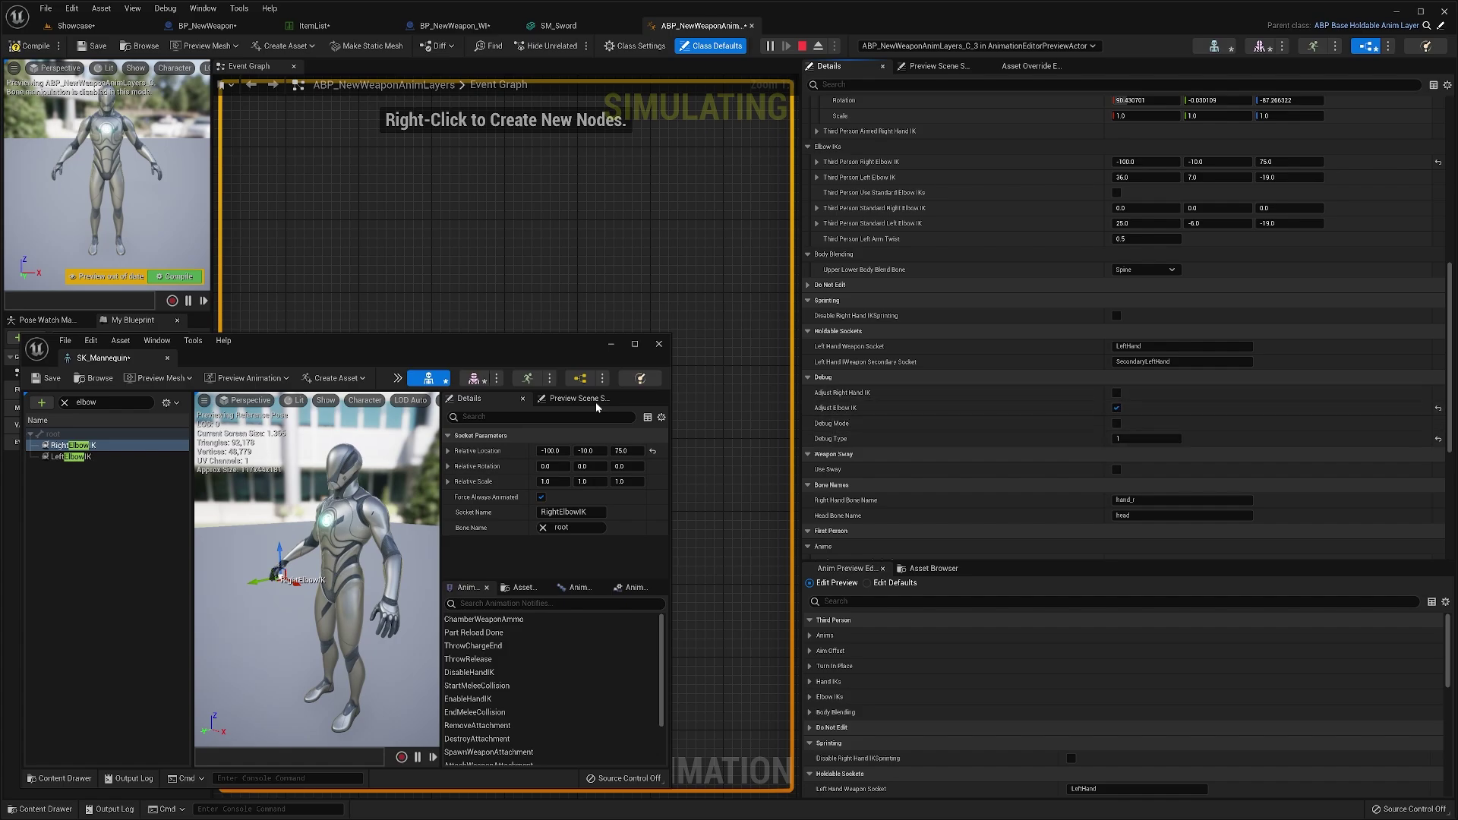
# - Back in the Showcase play-test, switch to third person and lower the RightElbowIK socket to a Z location of about 50.58
pyautogui.moveTo(414, 347); pyautogui.dragTo(1178, 350)
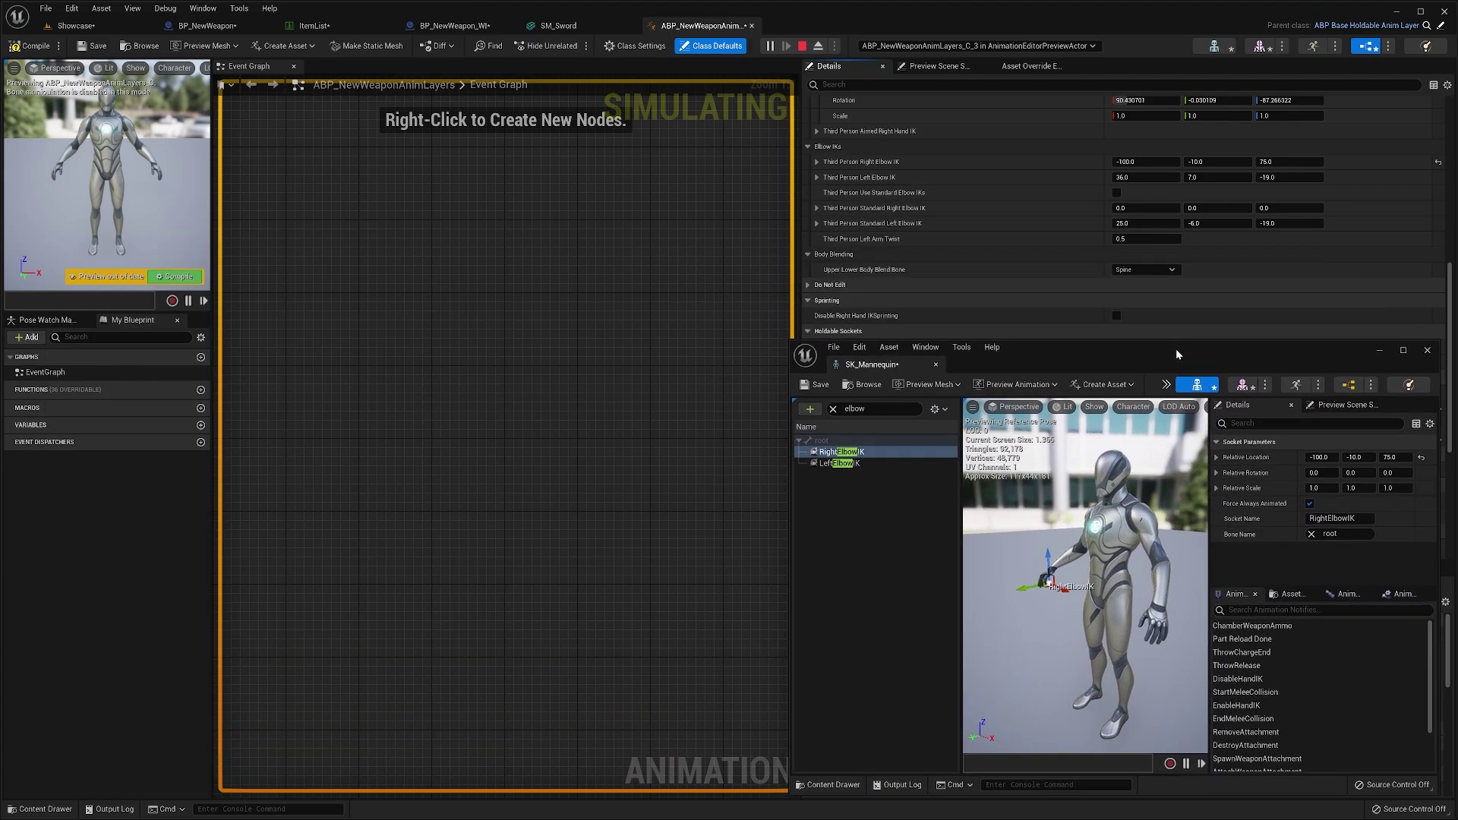
pyautogui.click(98, 31)
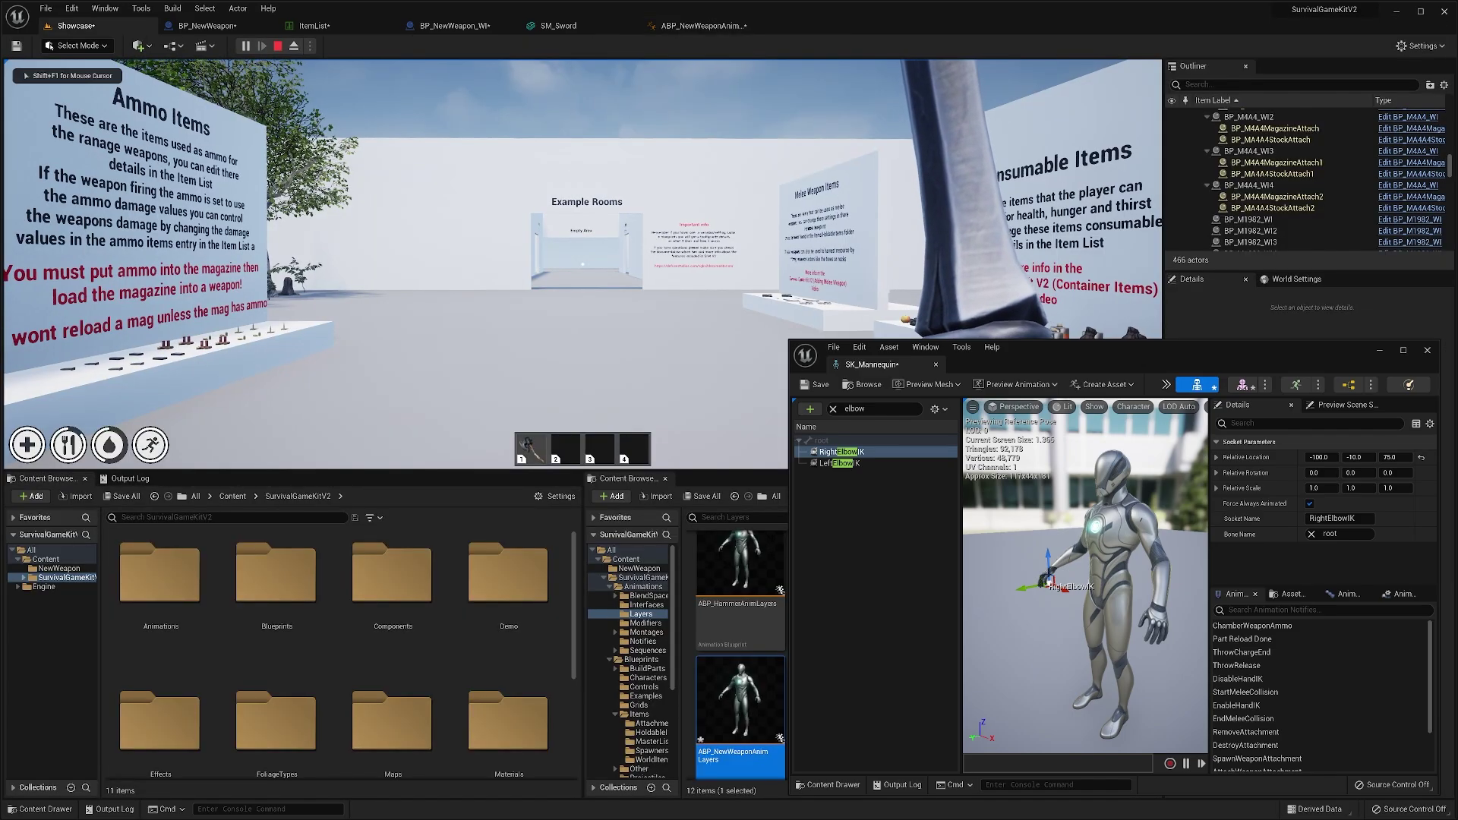
pyautogui.hotkey('shift', 'F1')
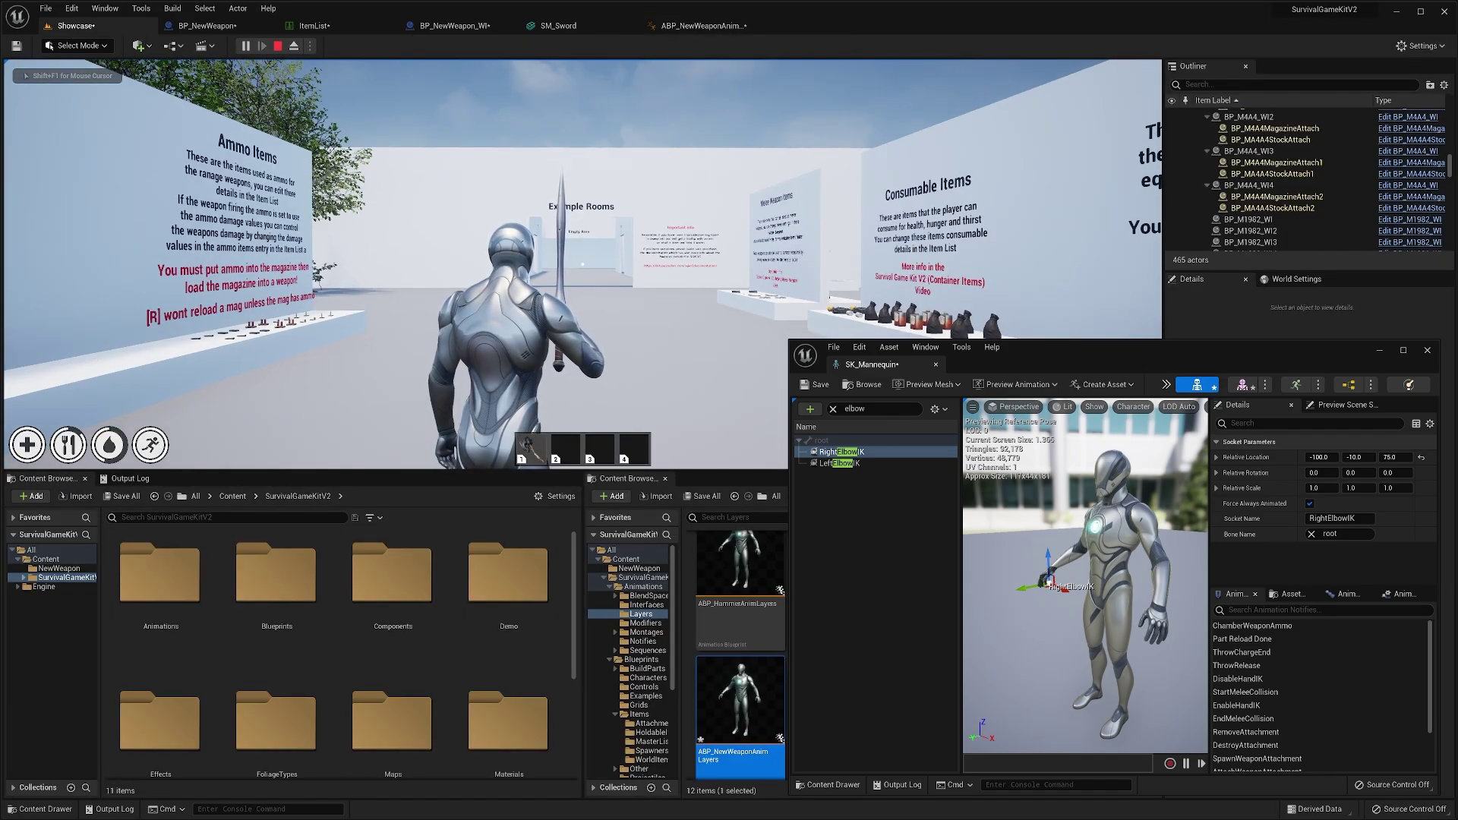
pyautogui.moveTo(1048, 557); pyautogui.dragTo(1047, 576)
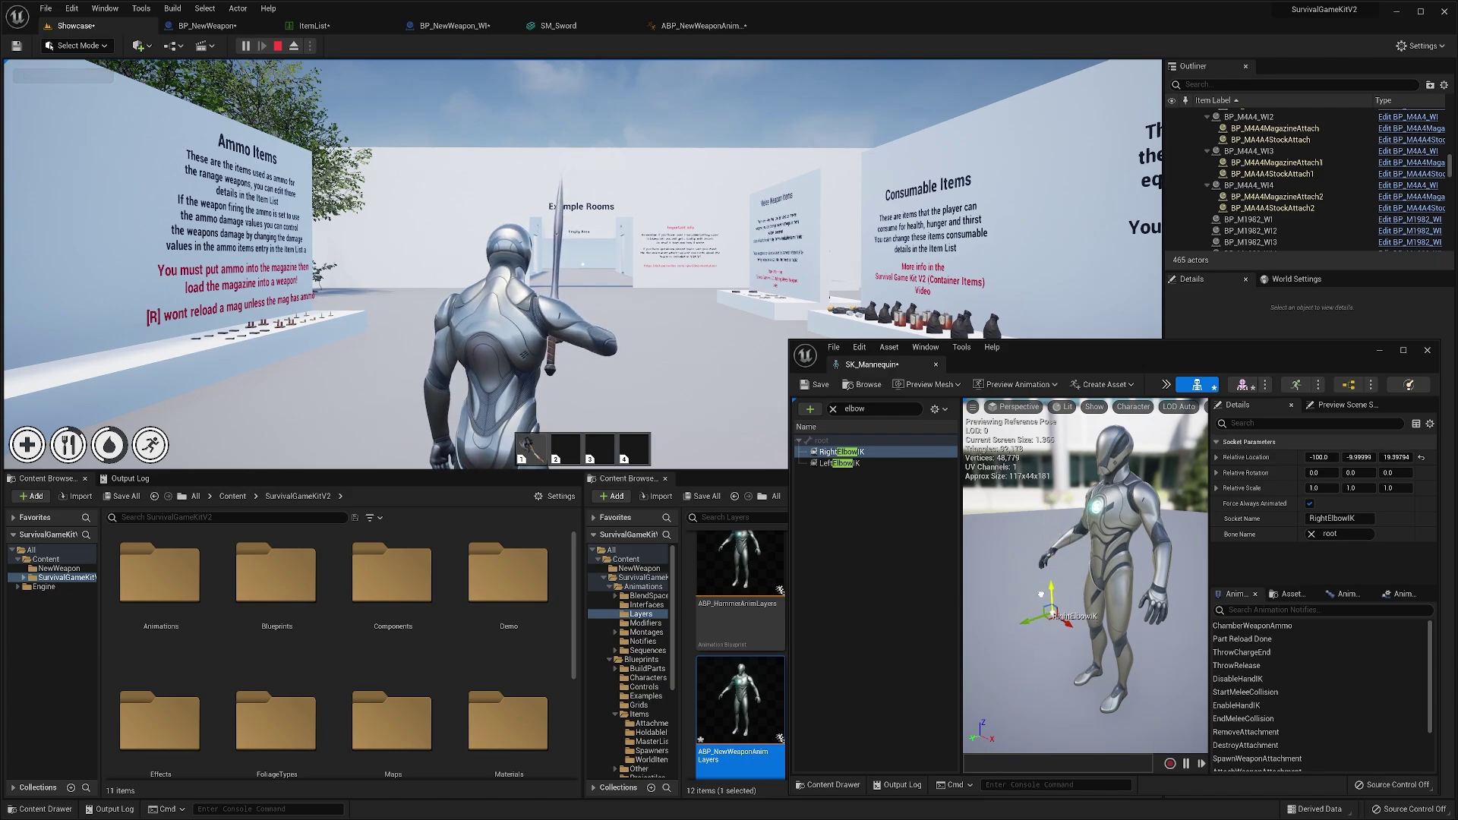
pyautogui.moveTo(1047, 576); pyautogui.dragTo(1047, 565)
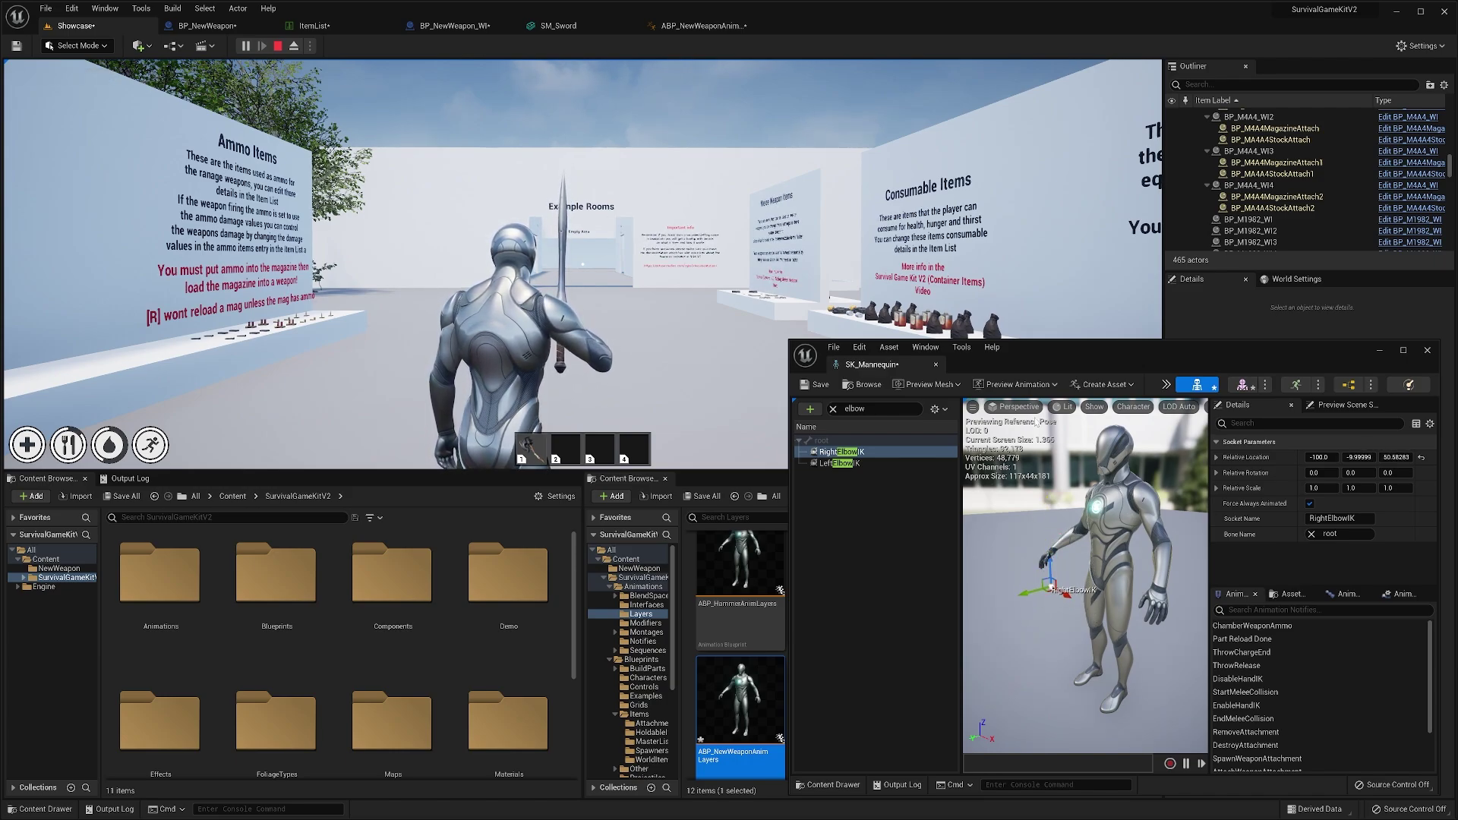
# - Copy the RightElbowIK socket's Relative Location into Third Person Right Elbow IK in the new weapon's animation layers
pyautogui.rightClick(1247, 458)
pyautogui.click(1282, 512)
pyautogui.moveTo(1223, 350); pyautogui.dragTo(466, 367)
pyautogui.click(706, 26)
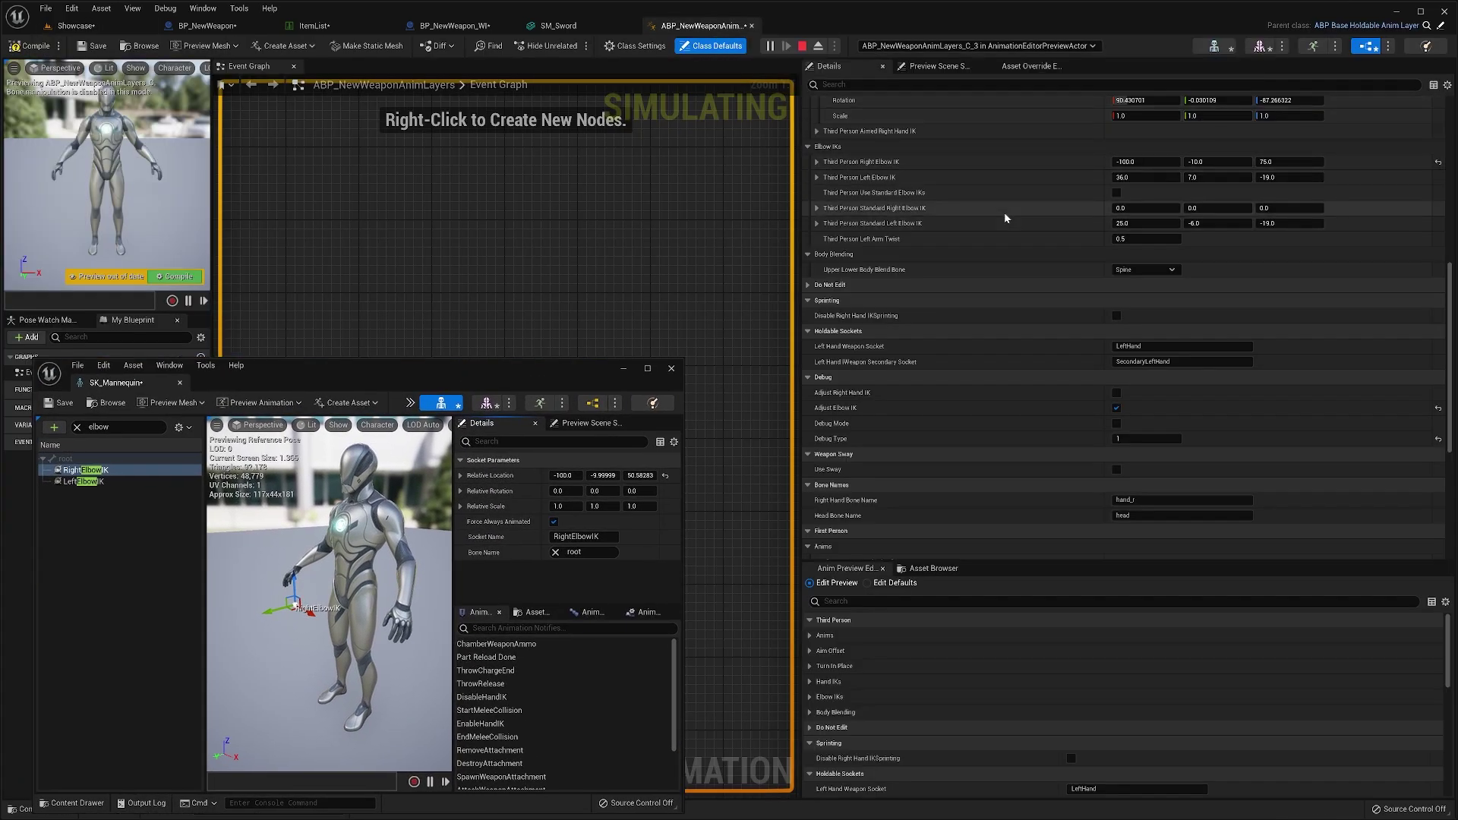
pyautogui.rightClick(882, 166)
pyautogui.click(918, 228)
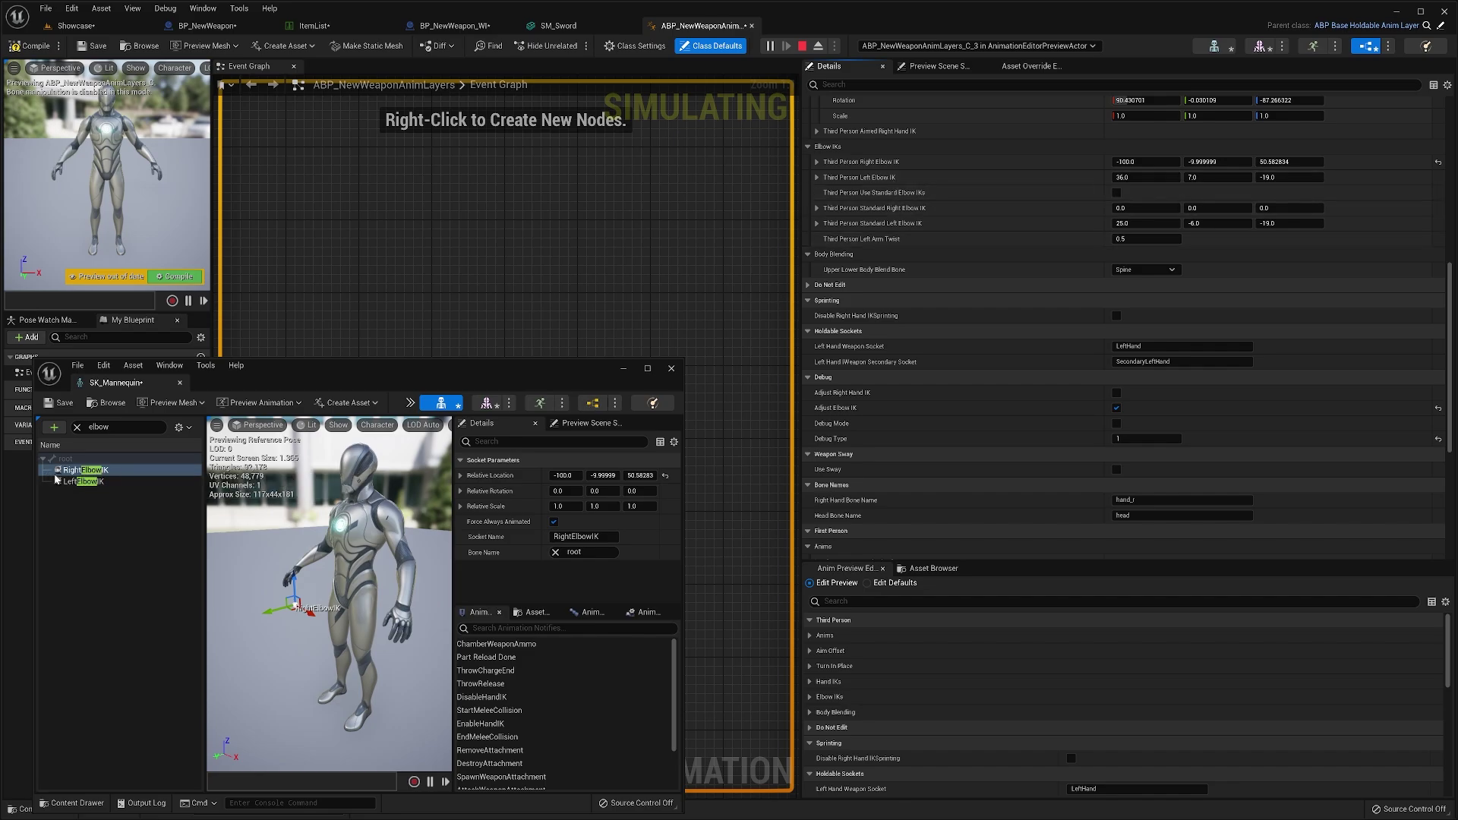
# - Select the LeftElbowIK socket and examine the third-person and first-person Elbow IK settings in the animation layers
pyautogui.click(110, 483)
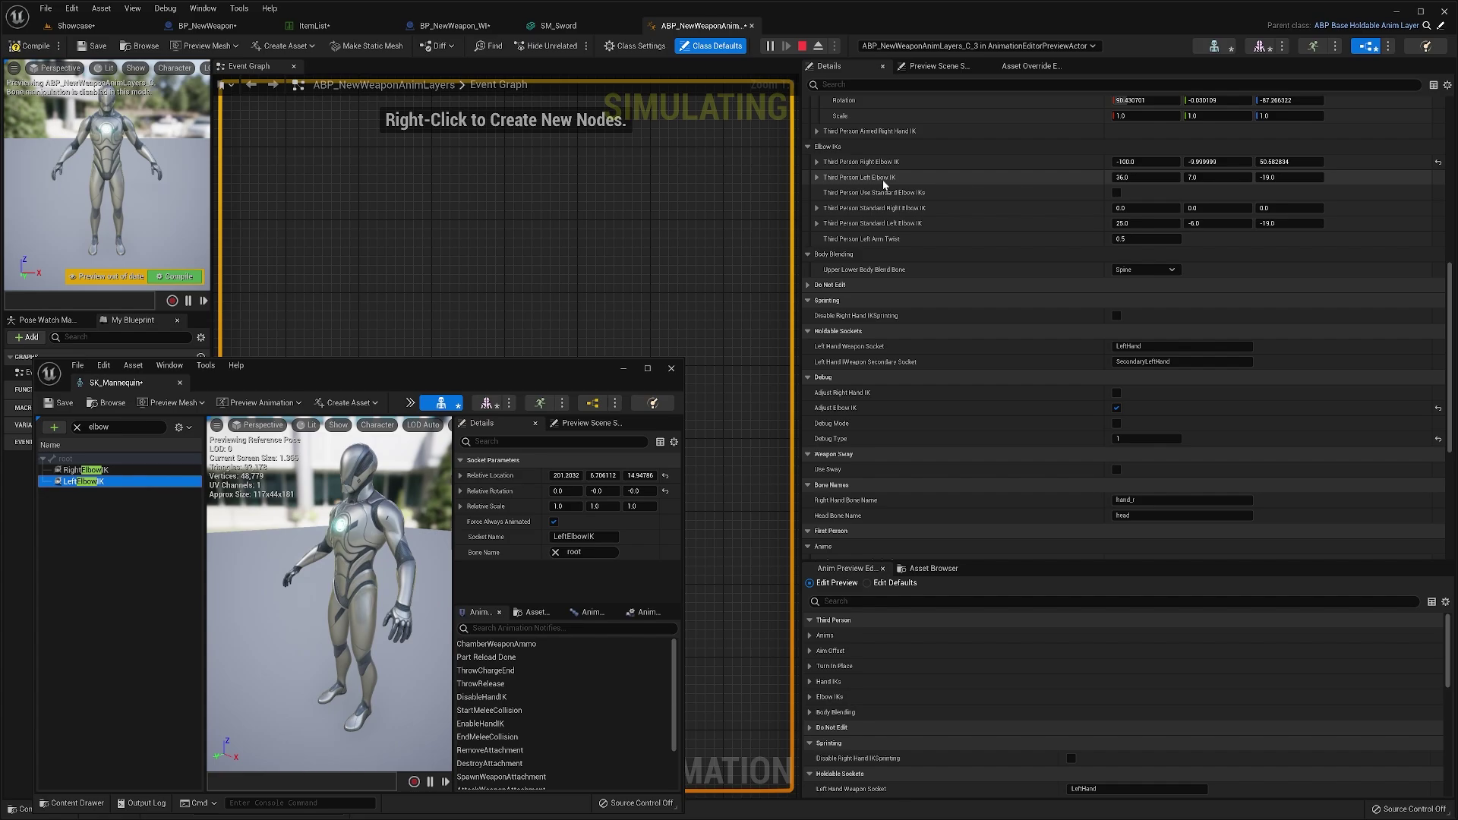
pyautogui.scroll(1, 1017, 188)
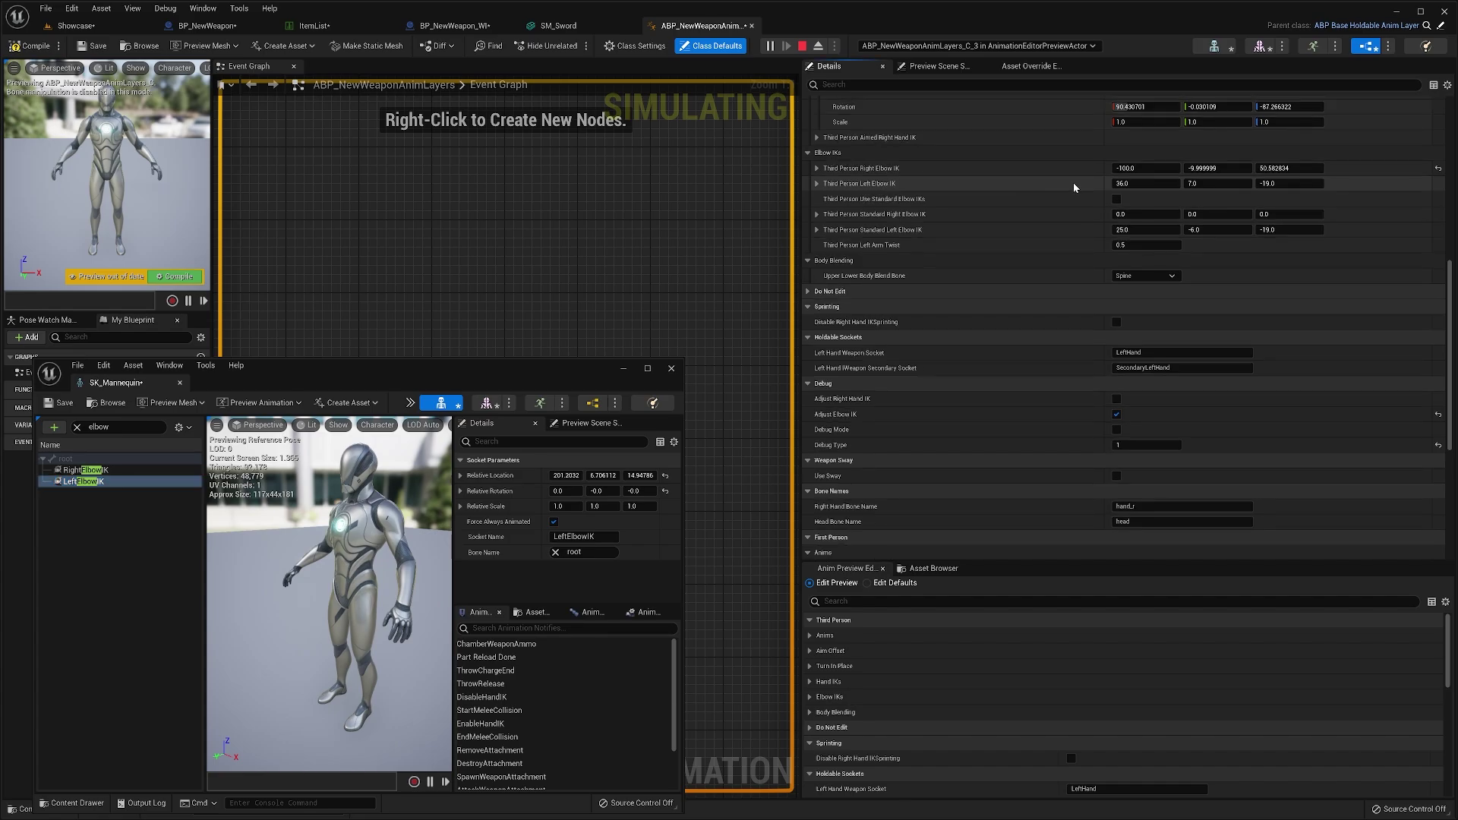
pyautogui.moveTo(1451, 311); pyautogui.dragTo(1453, 232)
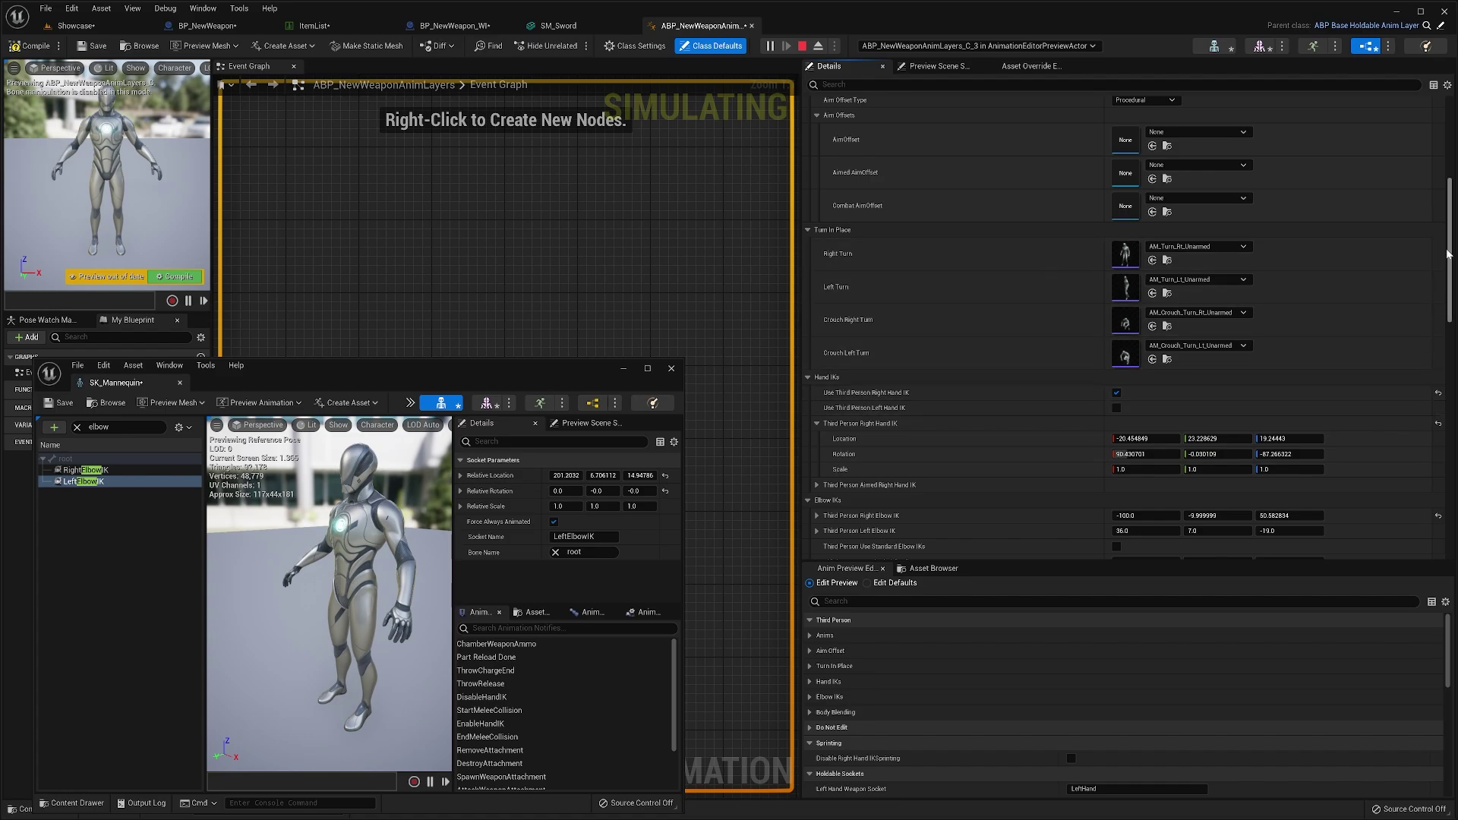
pyautogui.scroll(-8, 1014, 307)
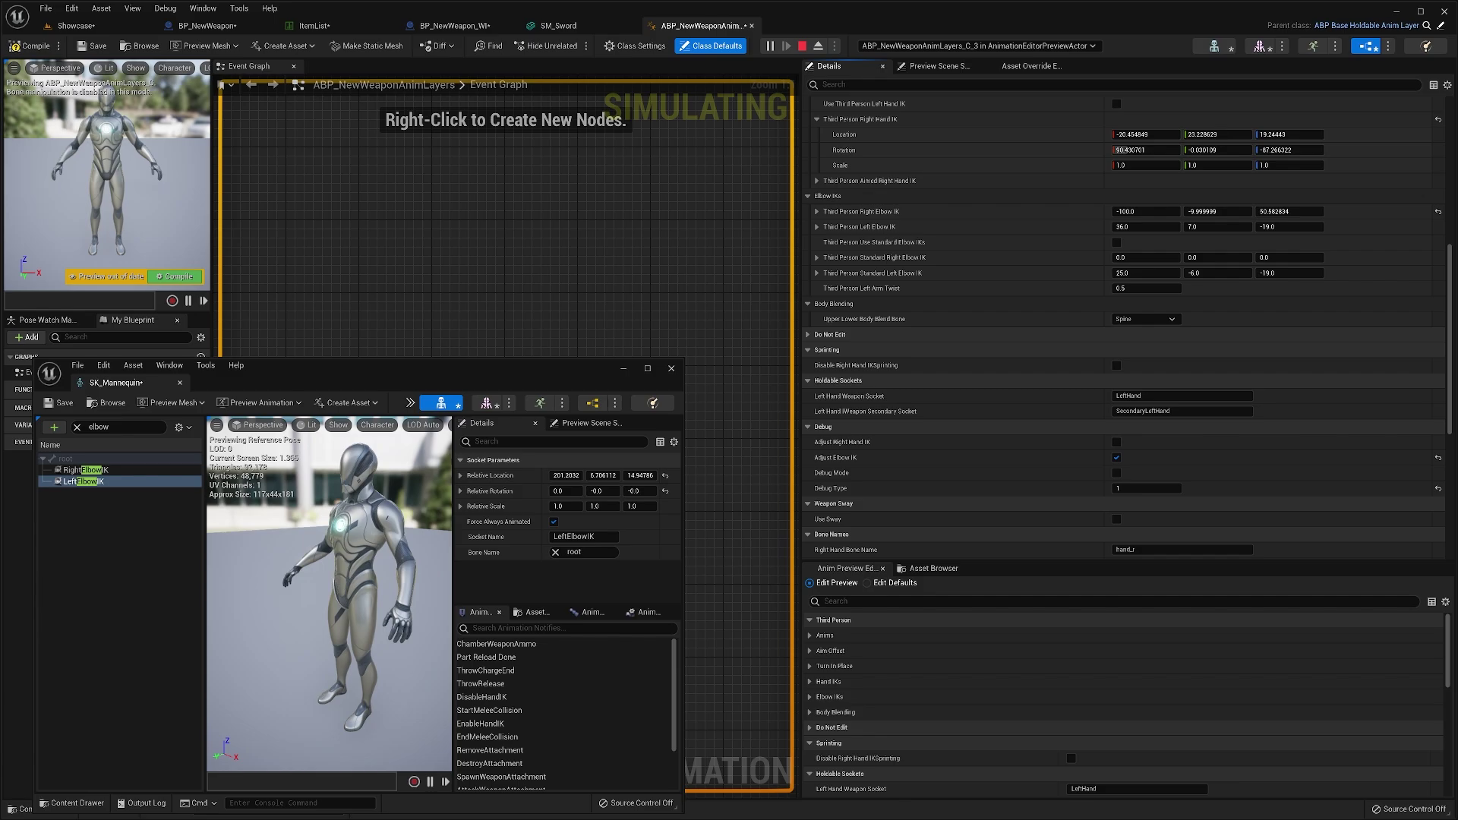
pyautogui.scroll(-9, 855, 431)
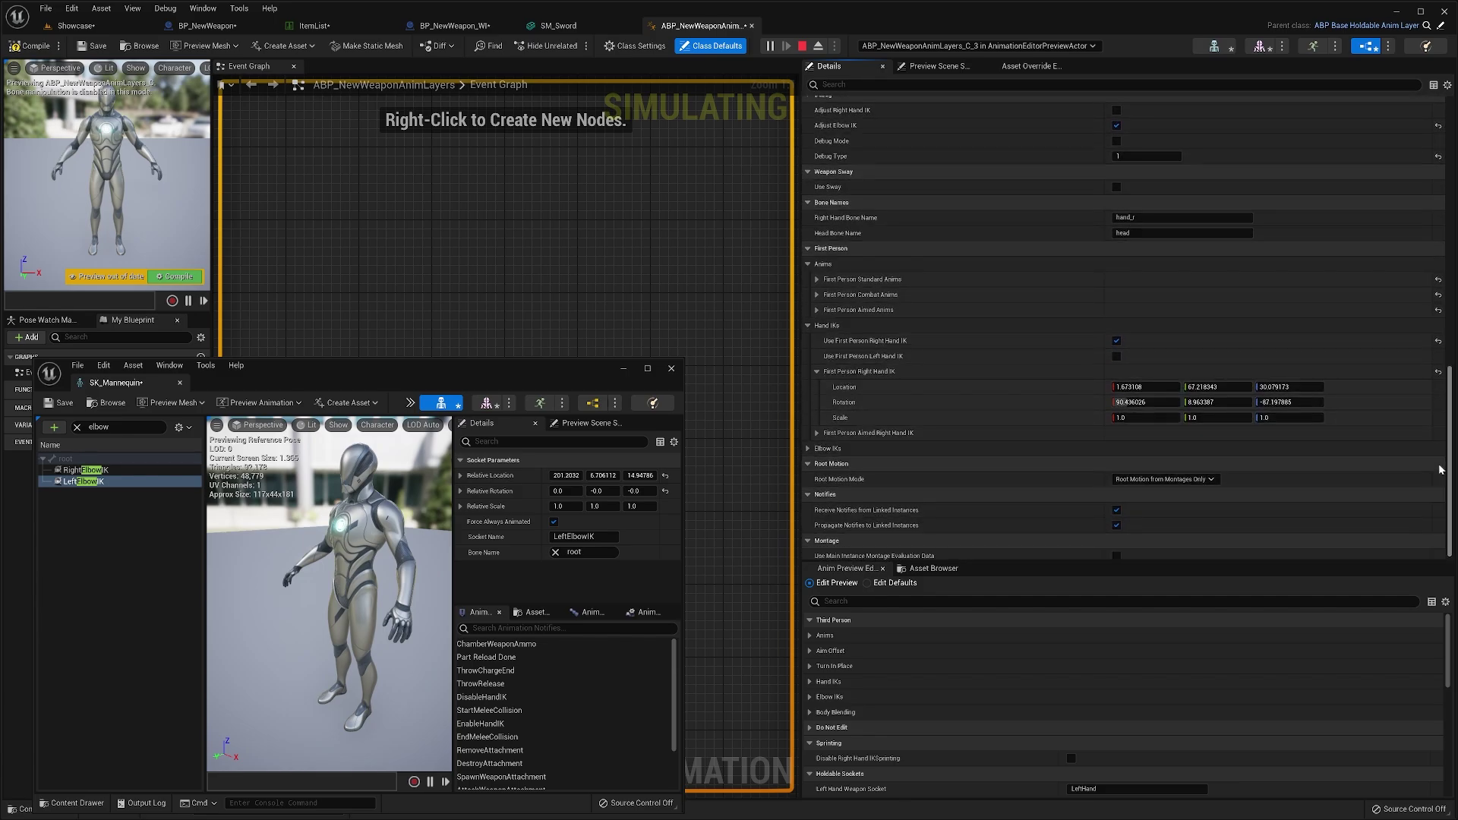
pyautogui.click(808, 442)
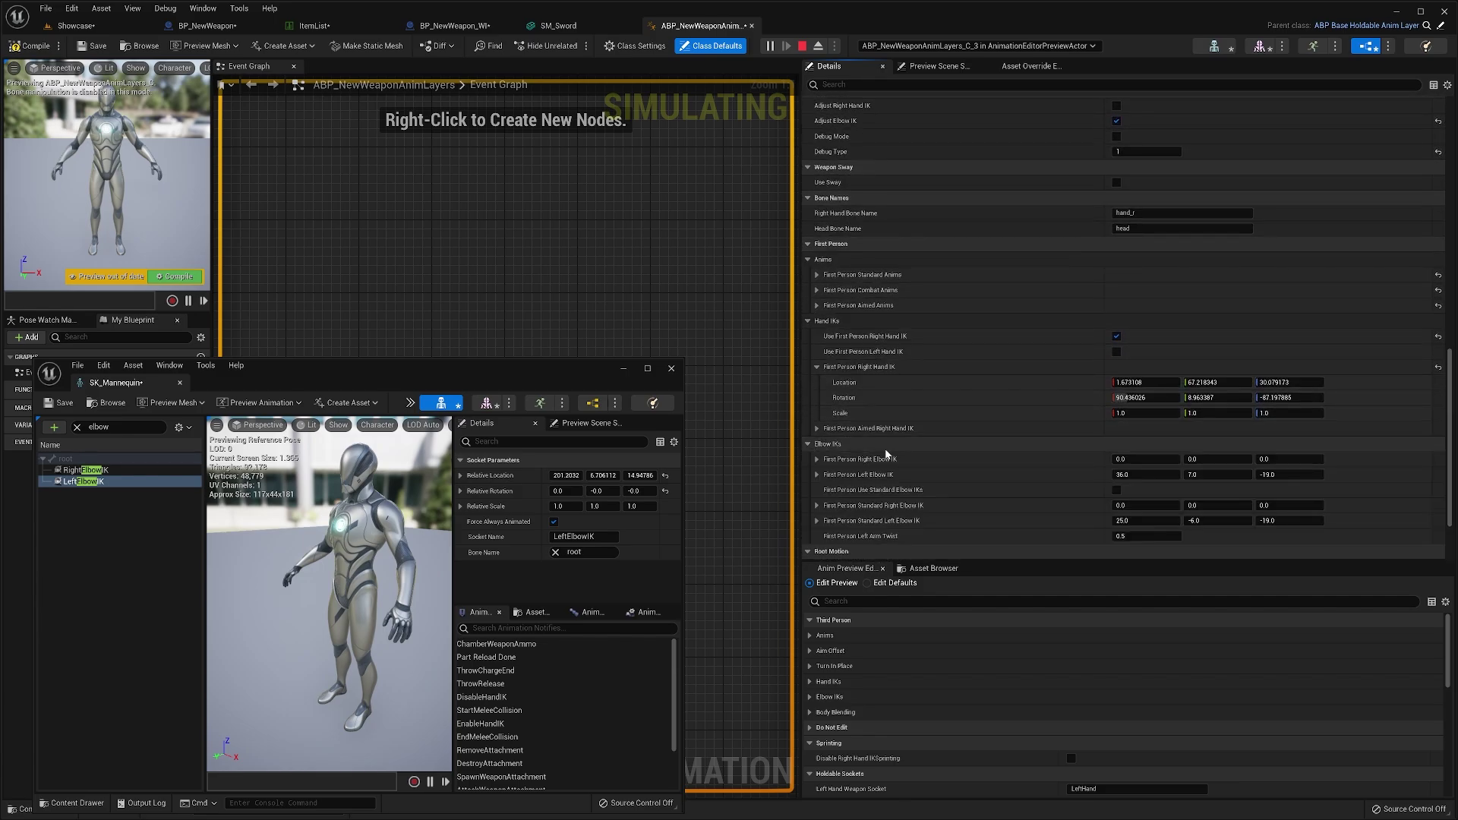
pyautogui.scroll(-1, 966, 432)
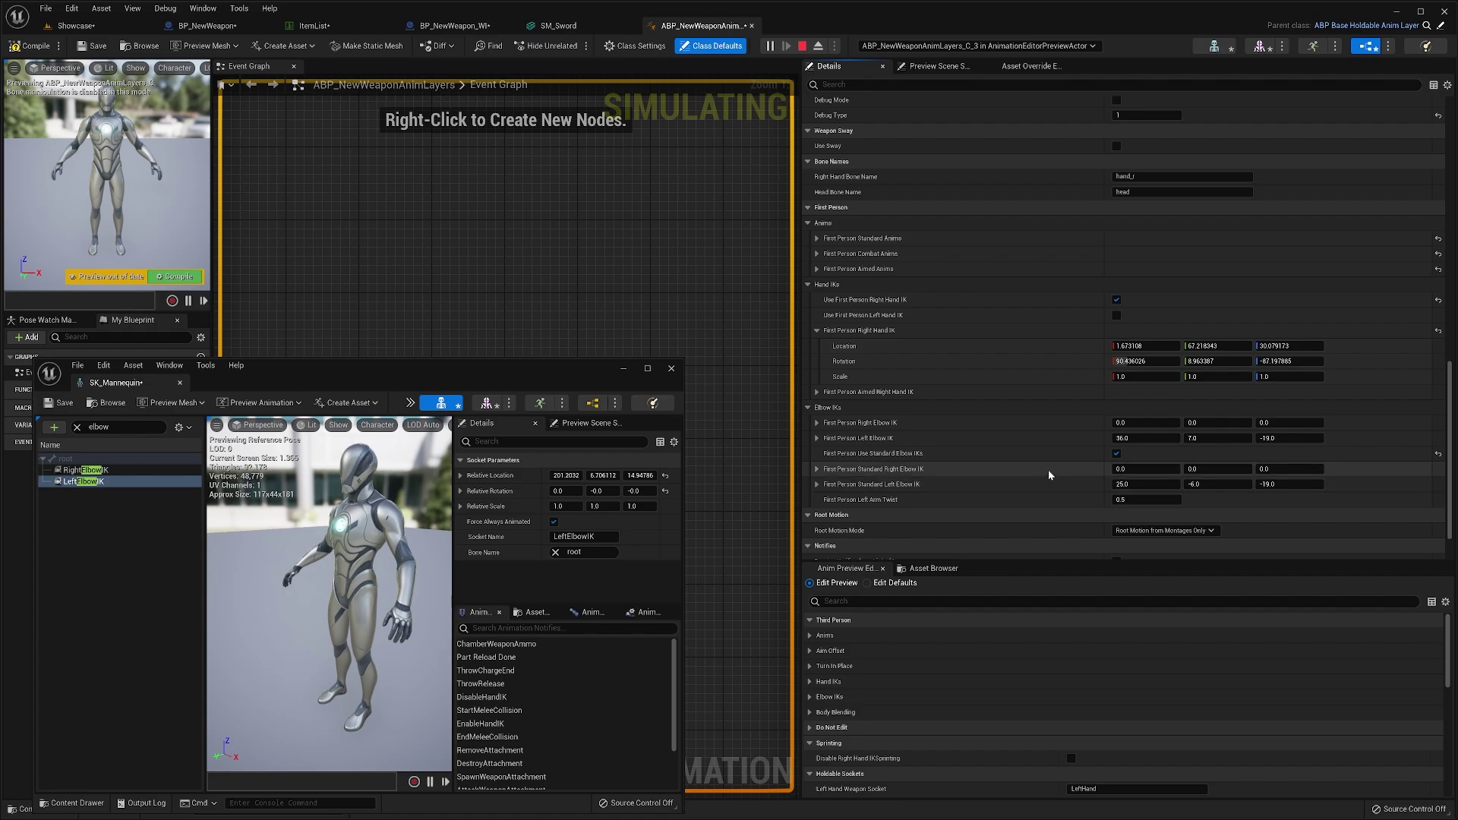
# - Turn off First Person Use Standard Elbow IKs and stop the play-test
pyautogui.click(1116, 454)
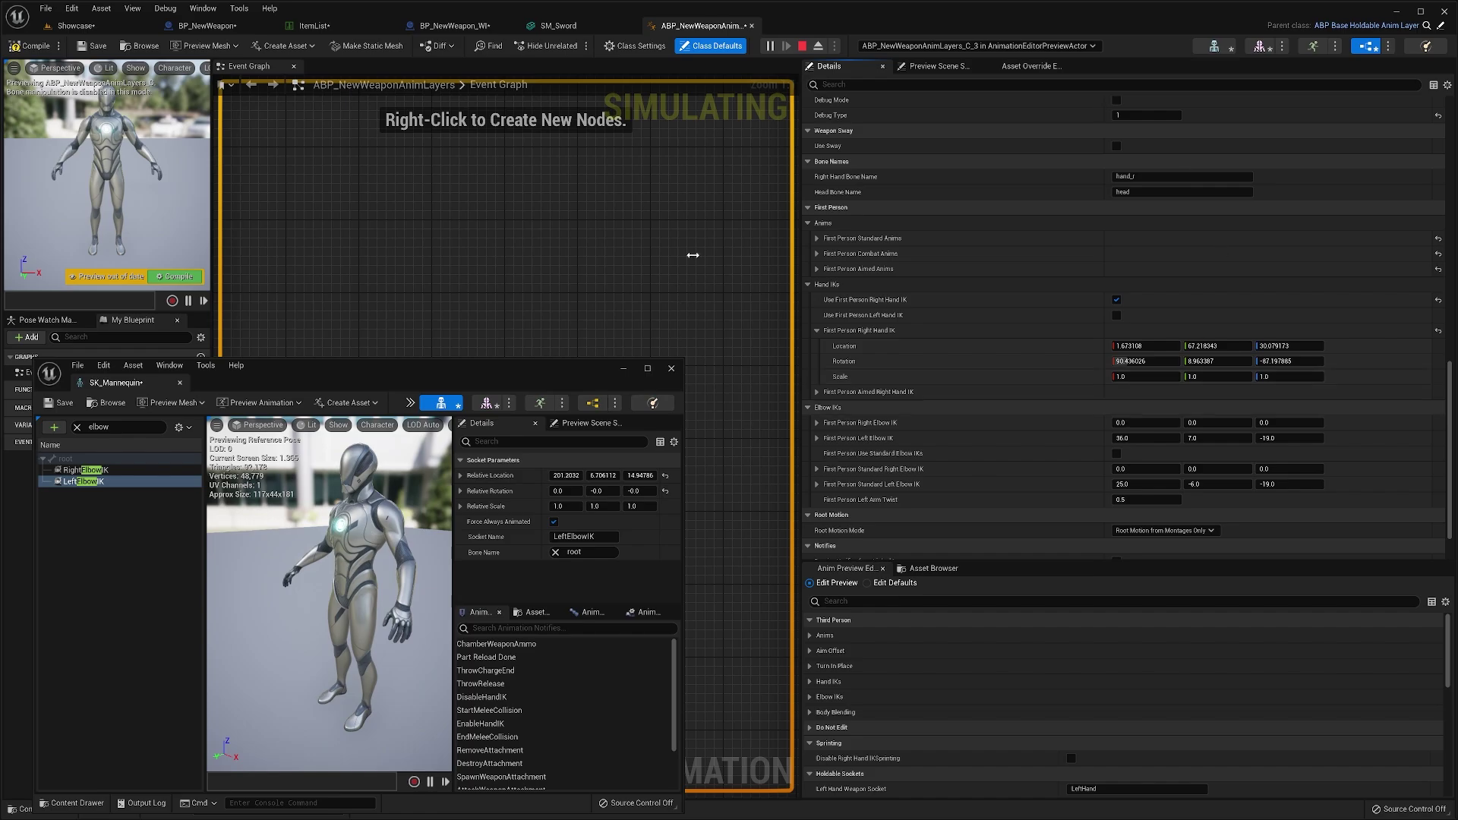
pyautogui.click(801, 48)
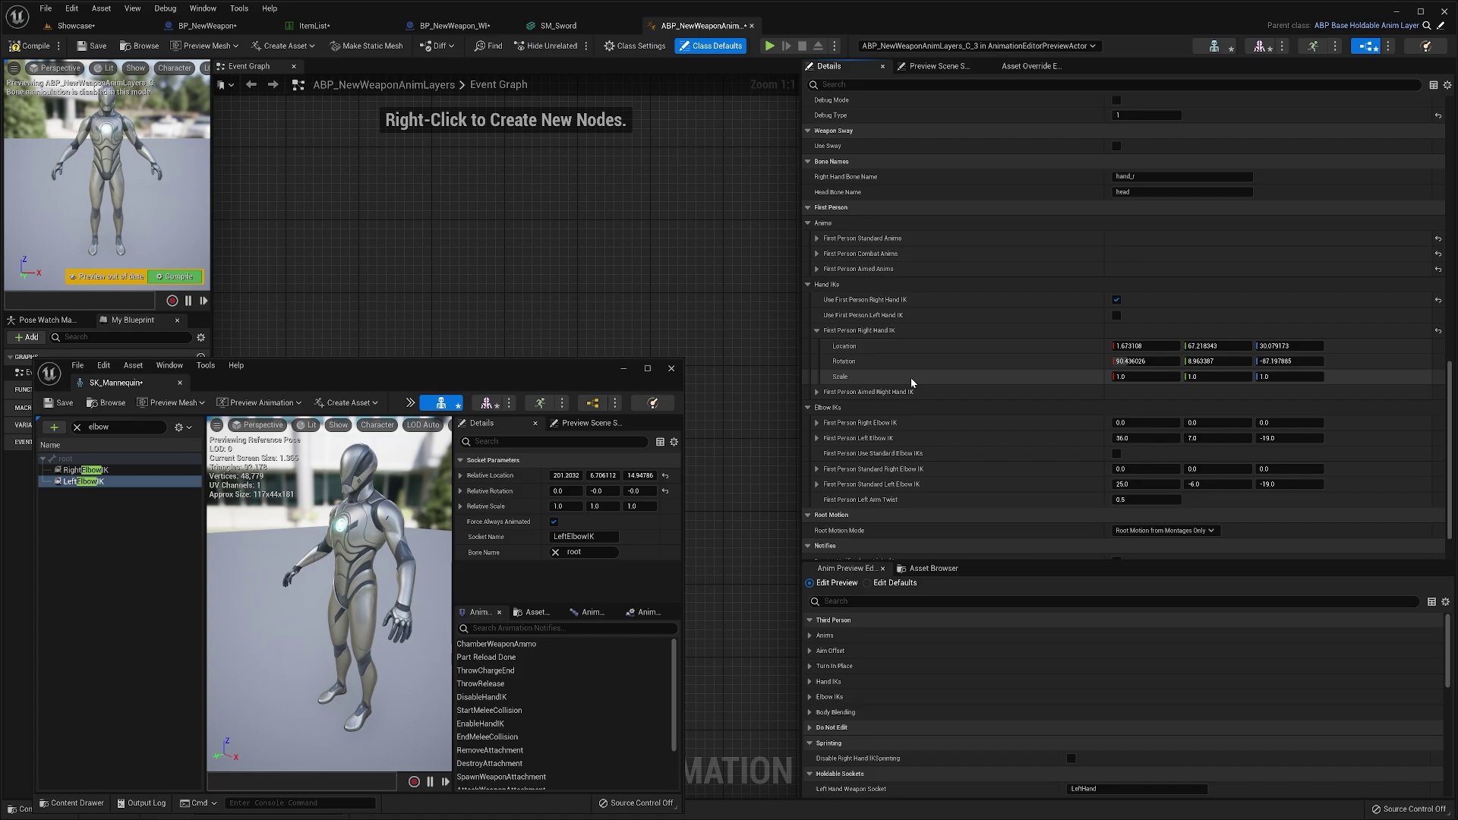
# - Compile the new weapon's animation layers and turn off the Adjust Elbow IK debug option in the class defaults
pyautogui.click(32, 50)
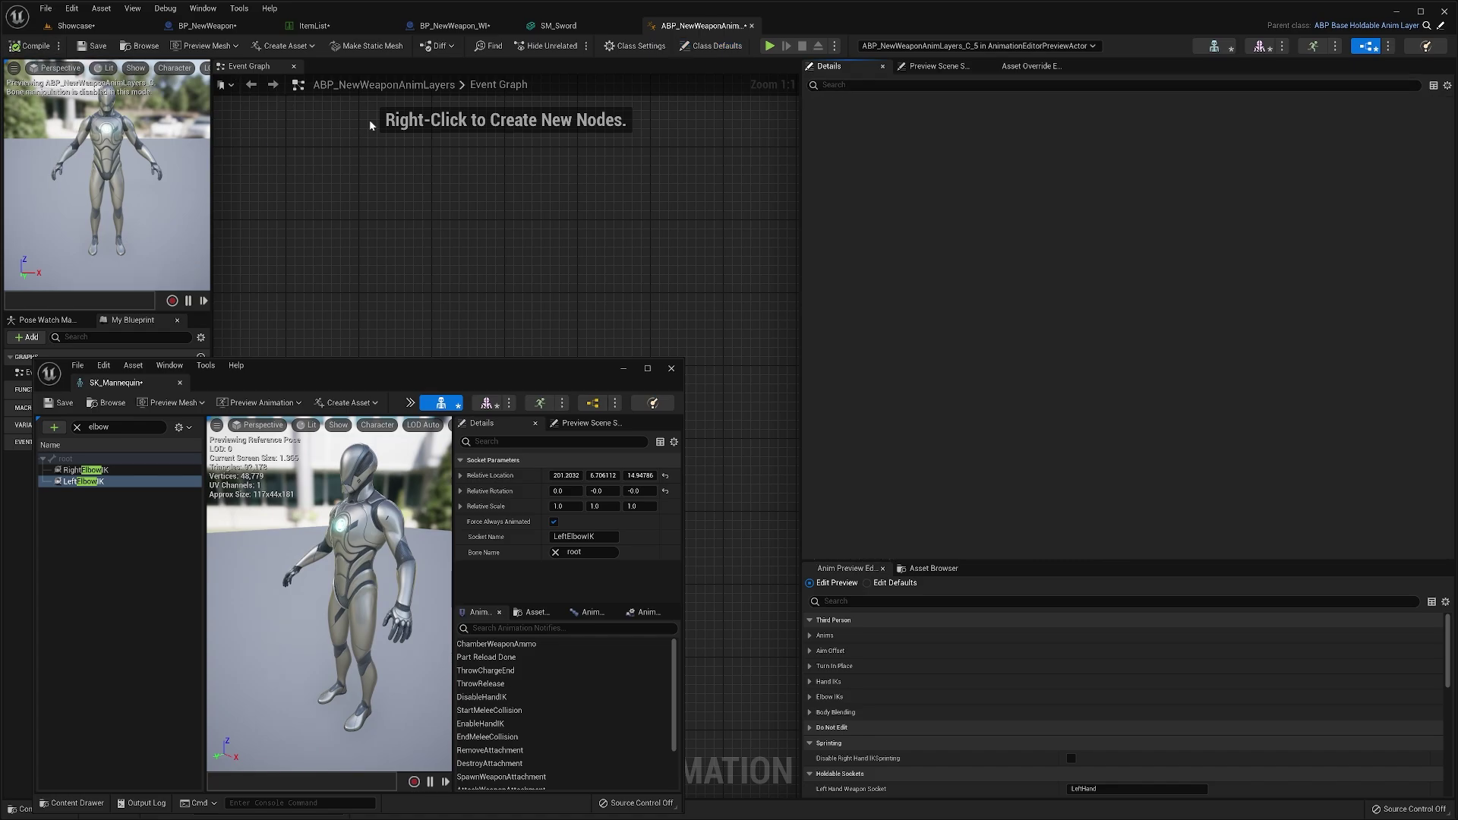
pyautogui.scroll(3, 1090, 363)
pyautogui.scroll(3, 1090, 363)
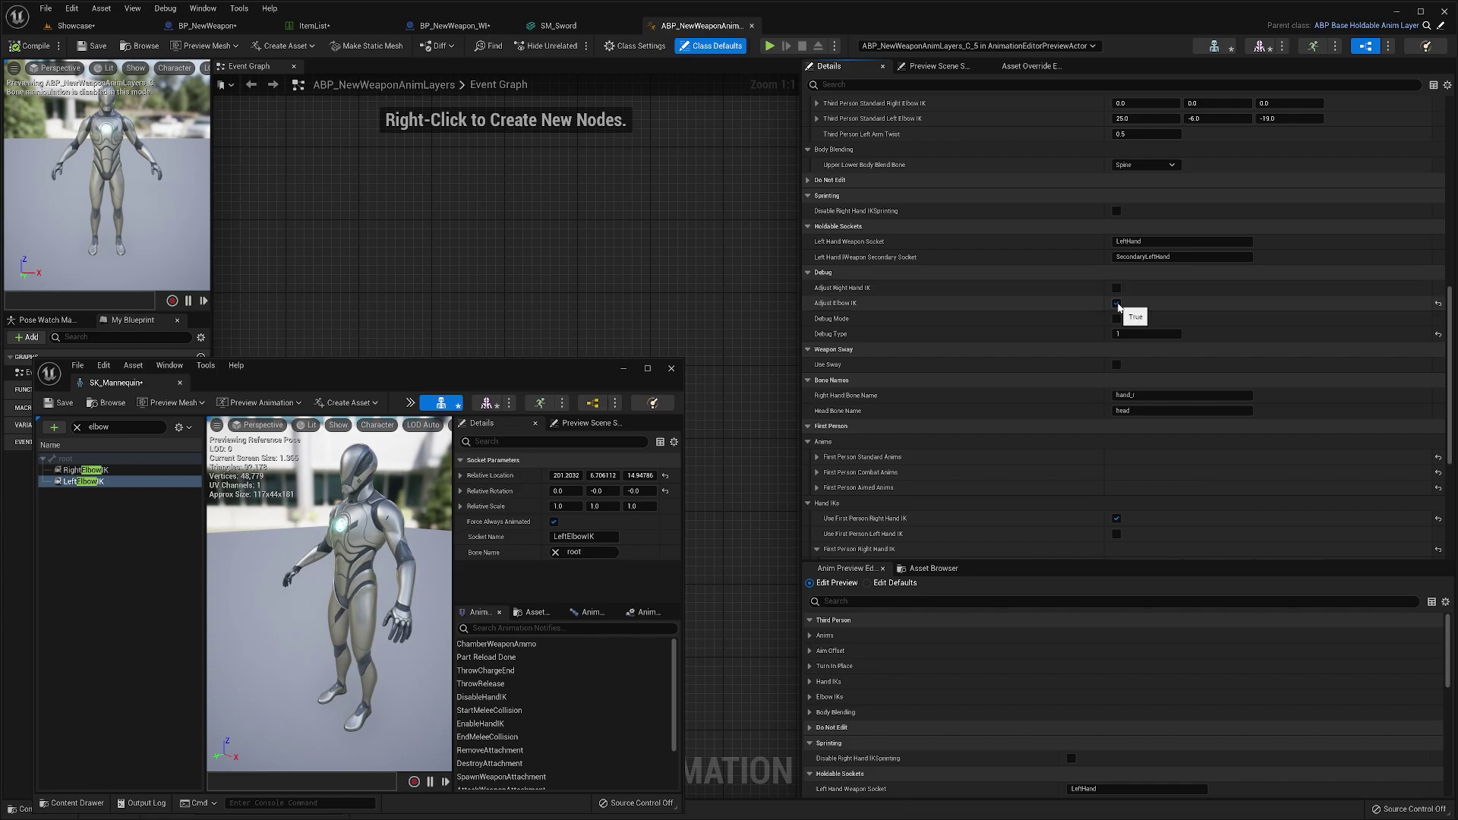
pyautogui.click(1116, 303)
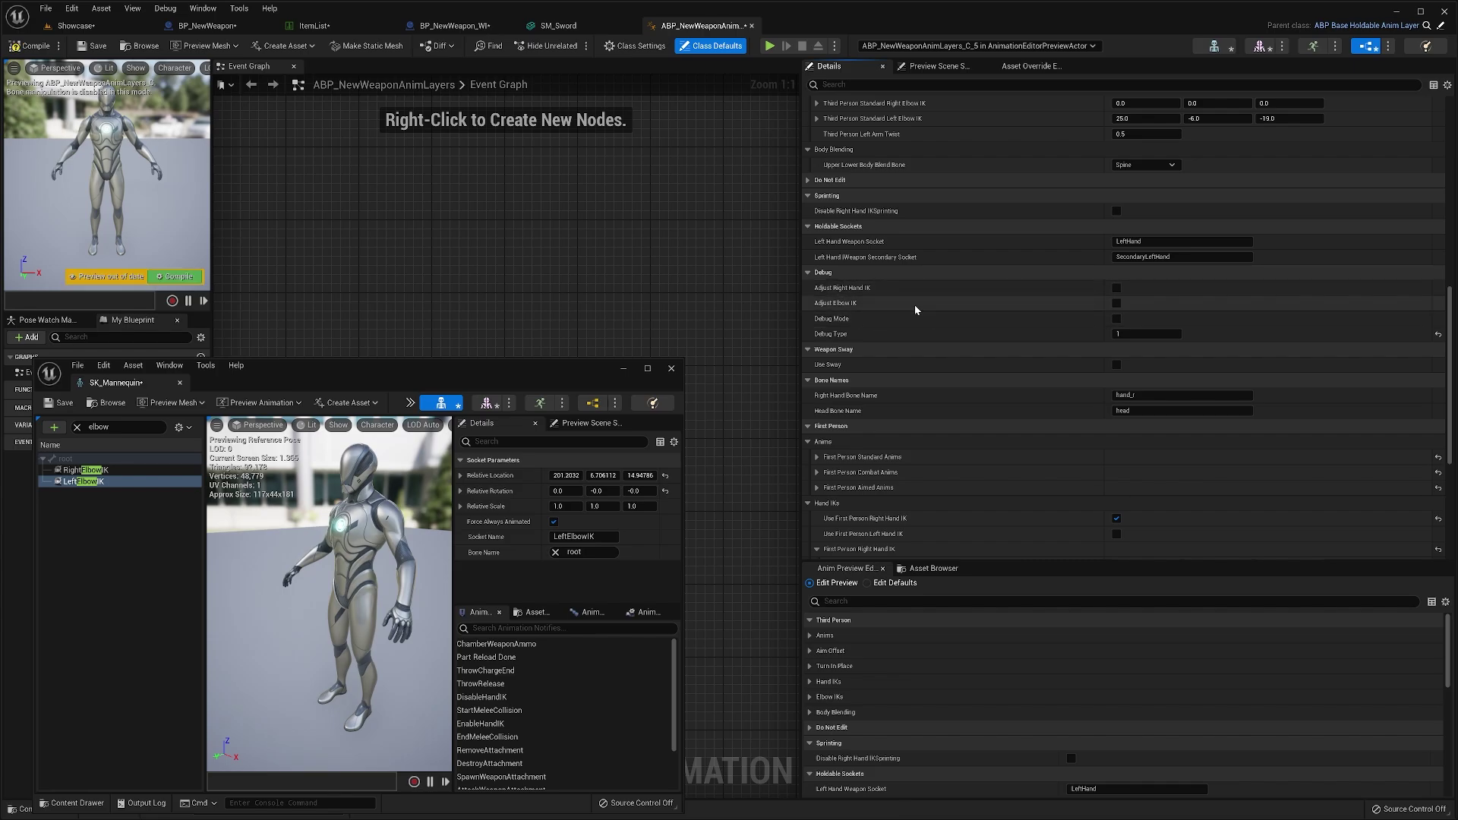
# - Close the SK_Mannequin skeleton window and show the unfiltered class defaults of BP_NewWeapon
pyautogui.click(206, 26)
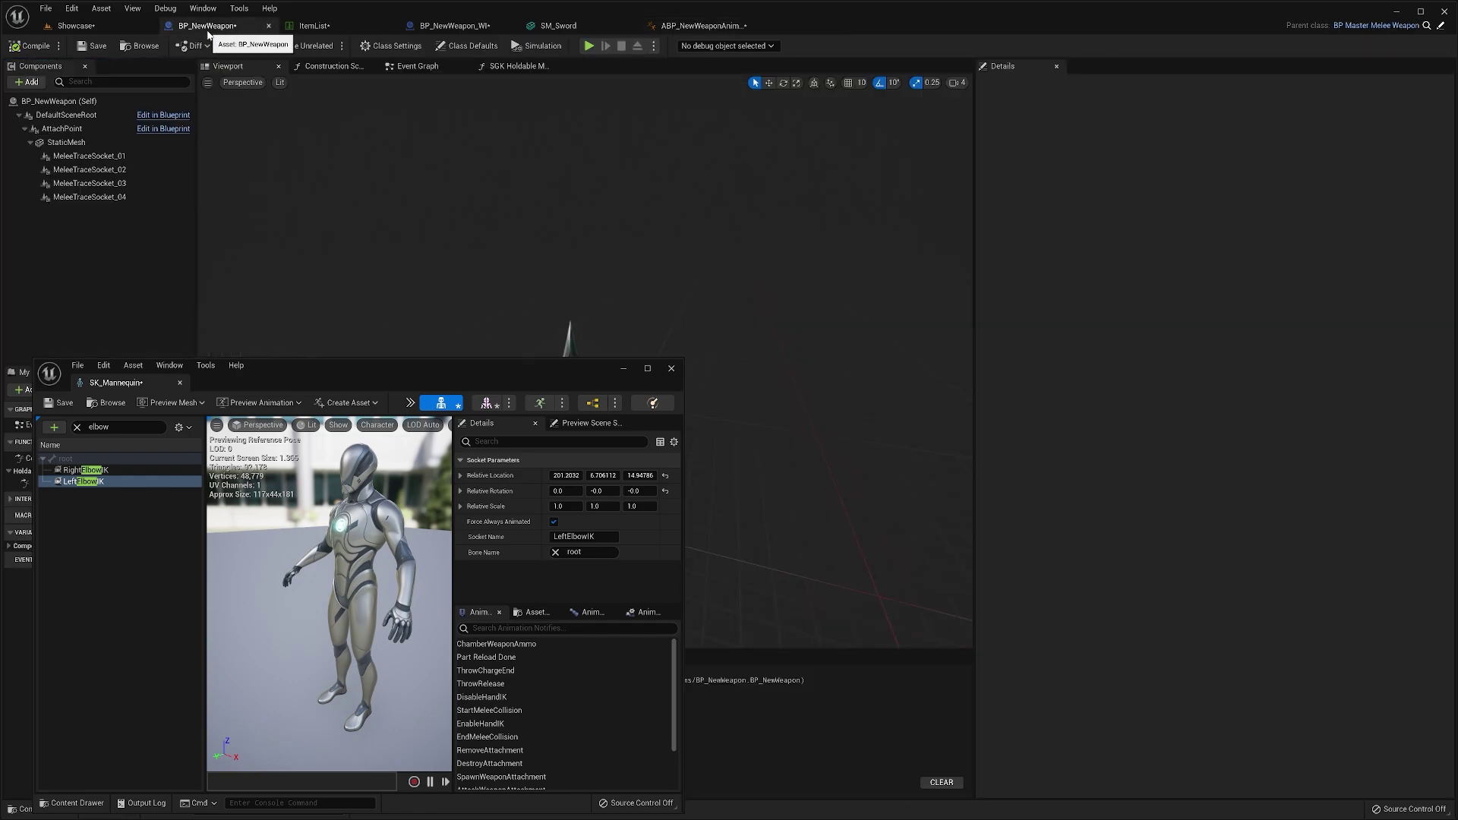
pyautogui.click(671, 369)
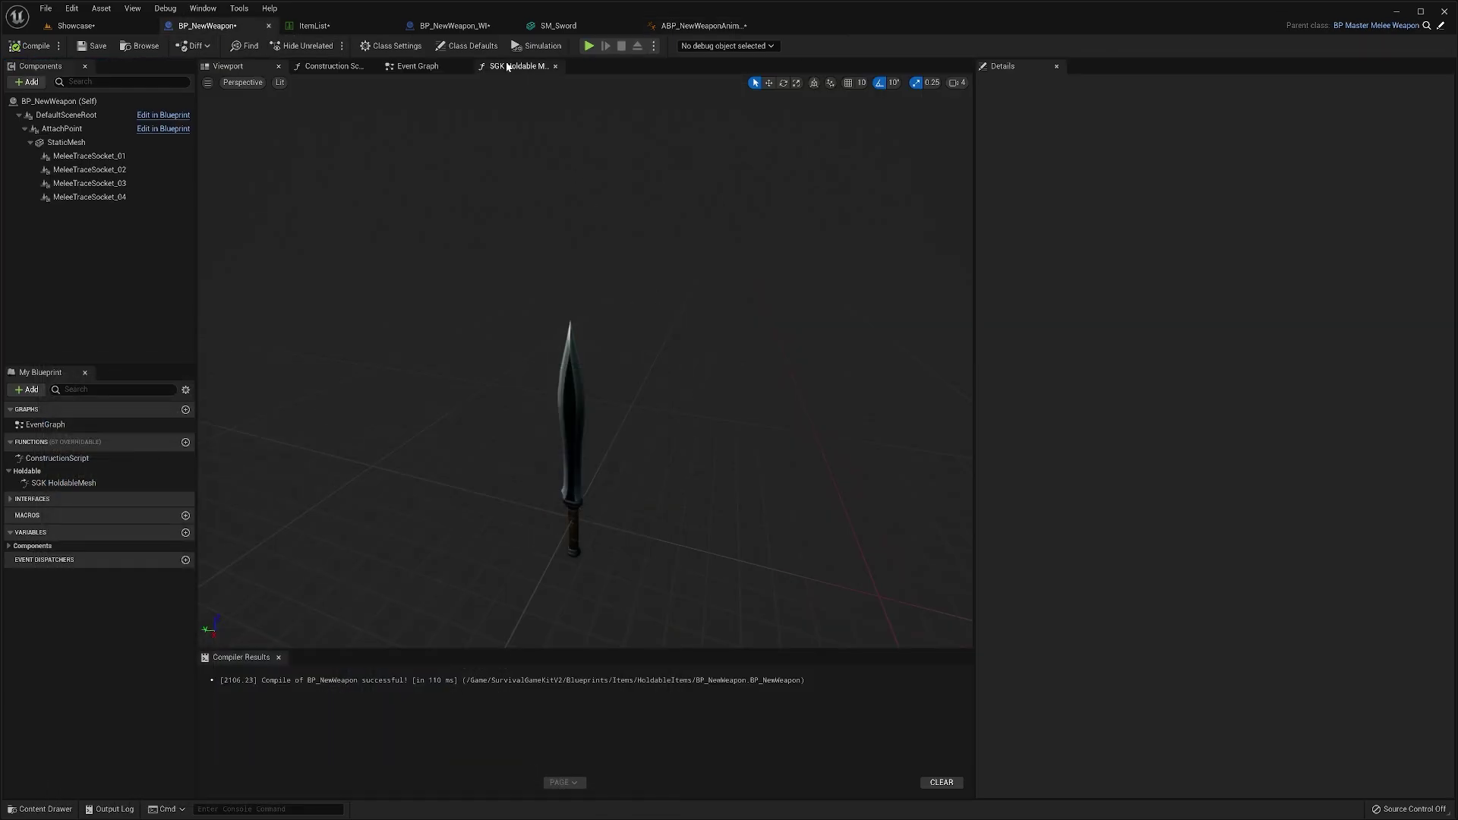
pyautogui.click(470, 46)
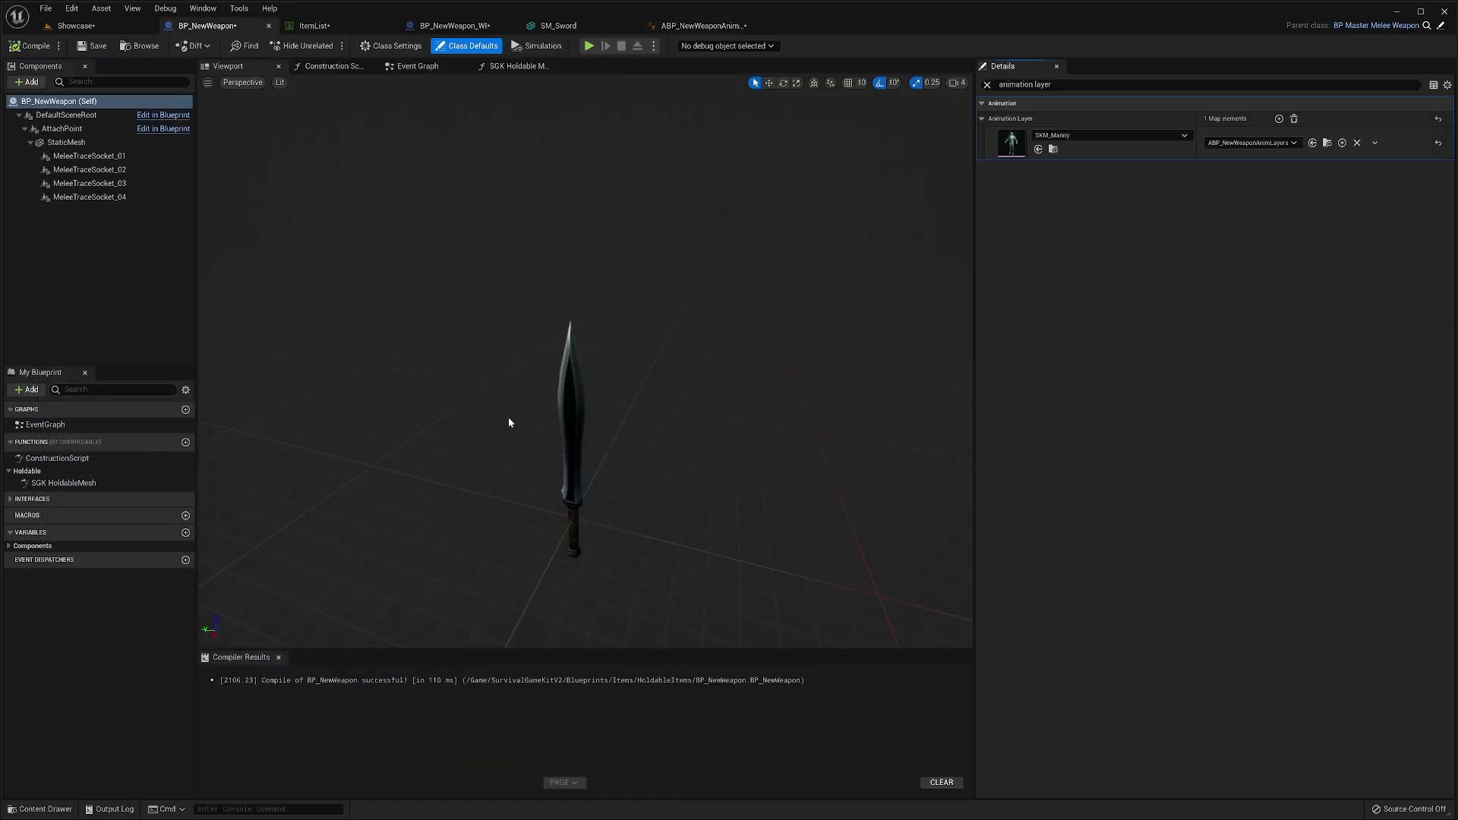
pyautogui.click(987, 85)
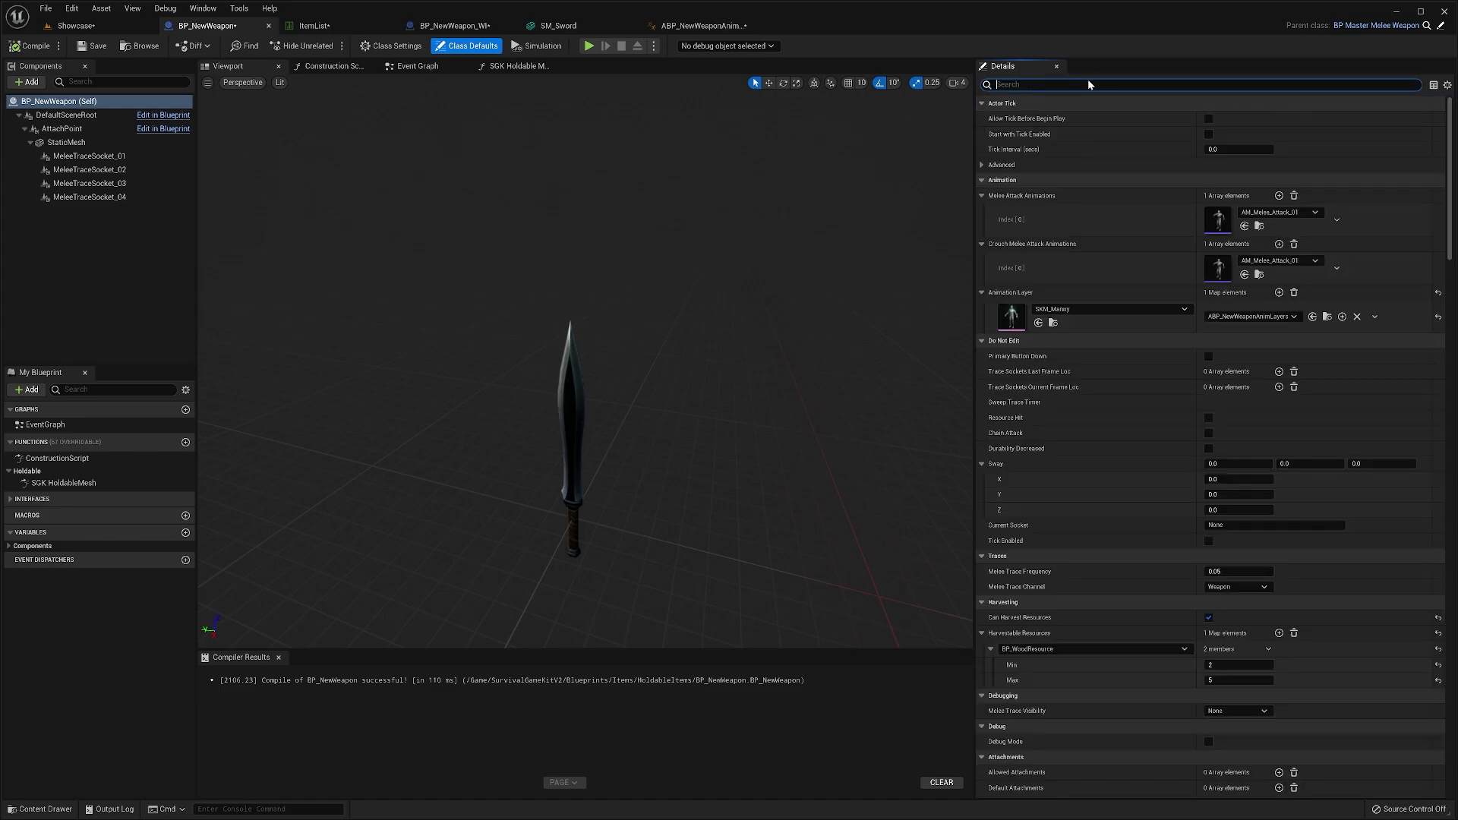
# - Add a second, empty entry to the Melee Attack Animations array of BP_NewWeapon
pyautogui.scroll(-1, 1060, 133)
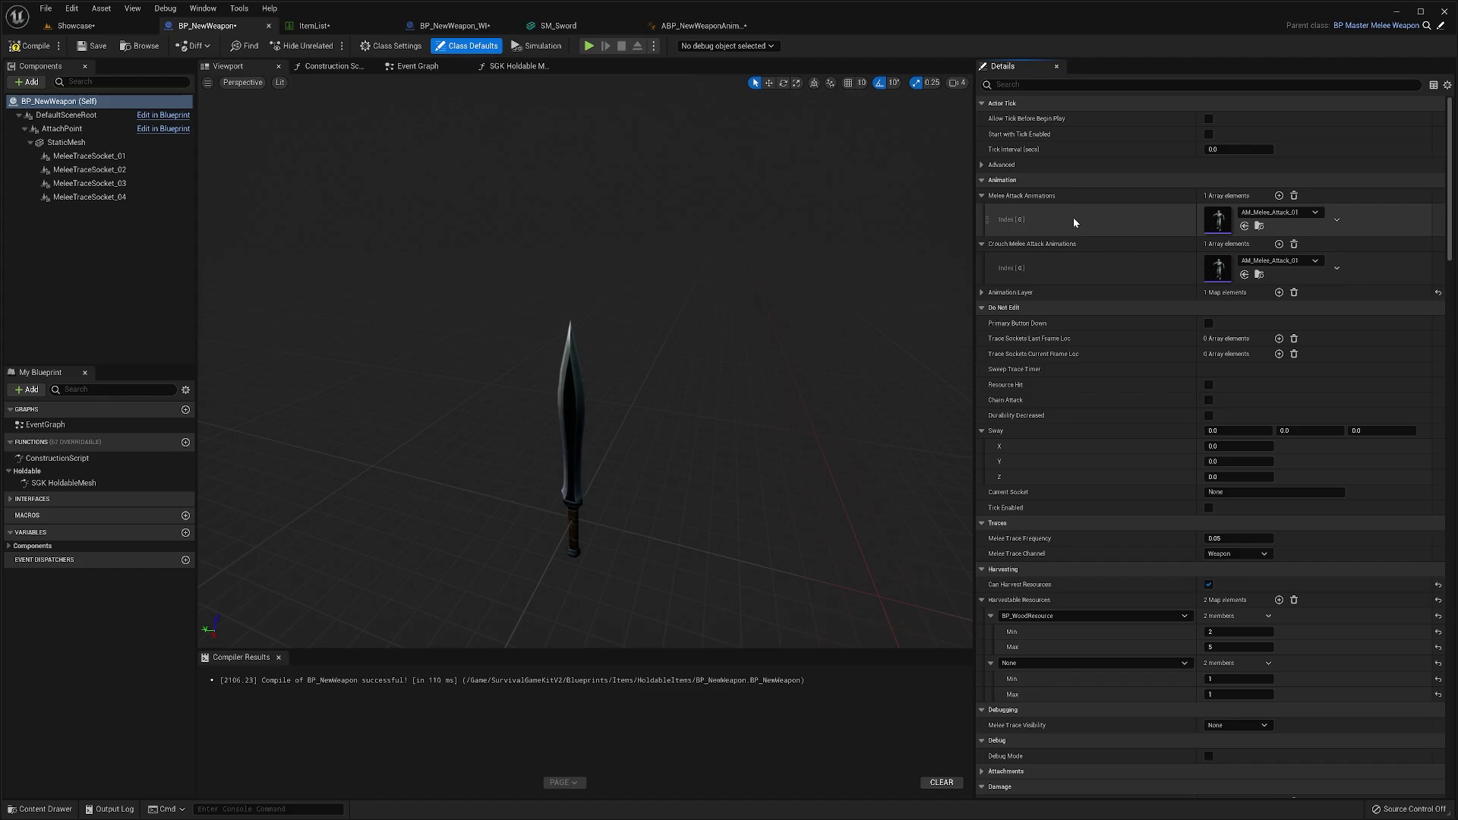
pyautogui.click(1279, 196)
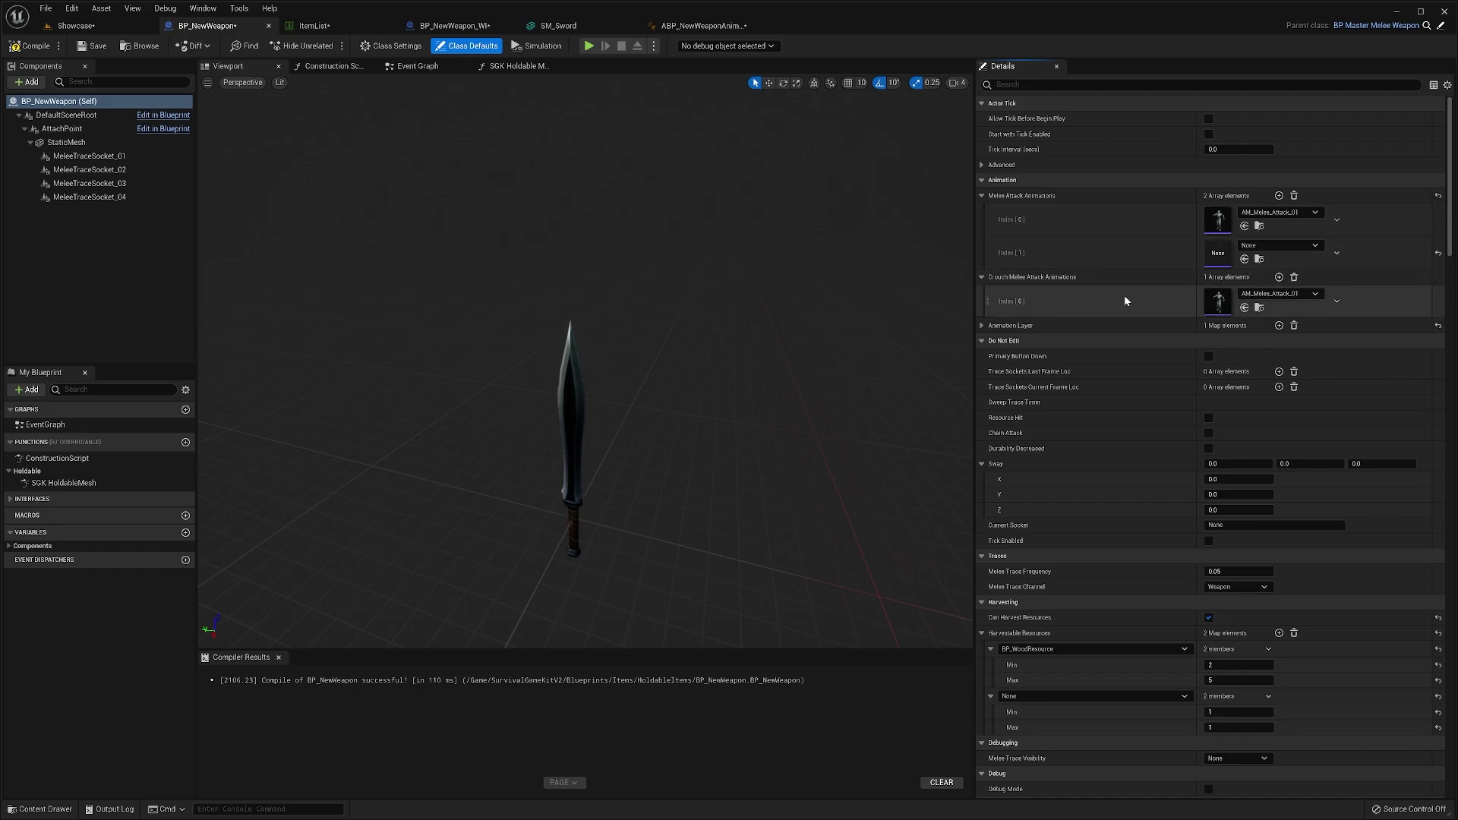
pyautogui.scroll(-1, 1124, 295)
pyautogui.scroll(-5, 1131, 287)
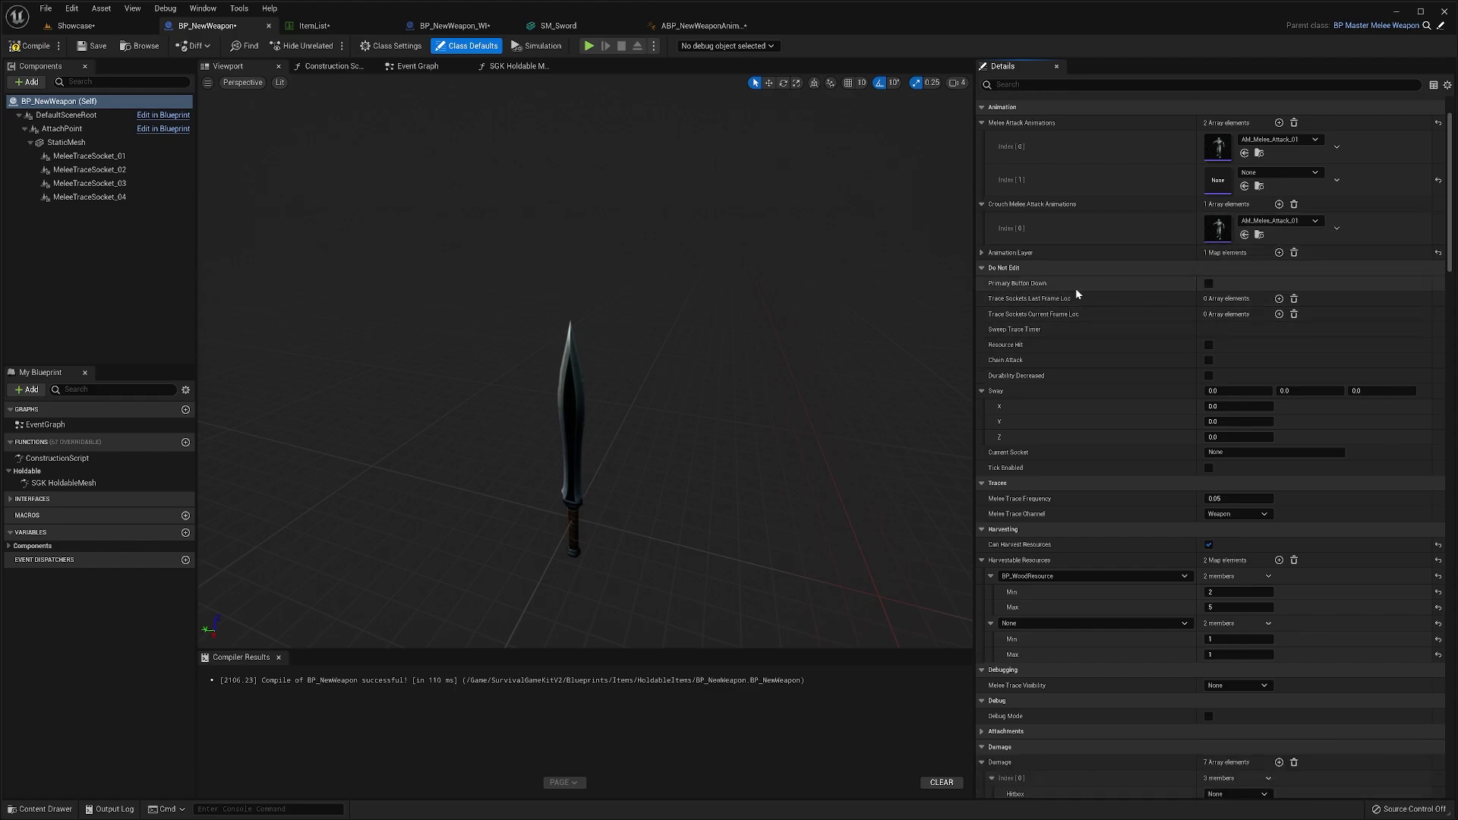
# - Replace the empty Harvestable Resources entry with a new BP_IronOreResource entry and expand its Min and Max values
pyautogui.scroll(-4, 1075, 334)
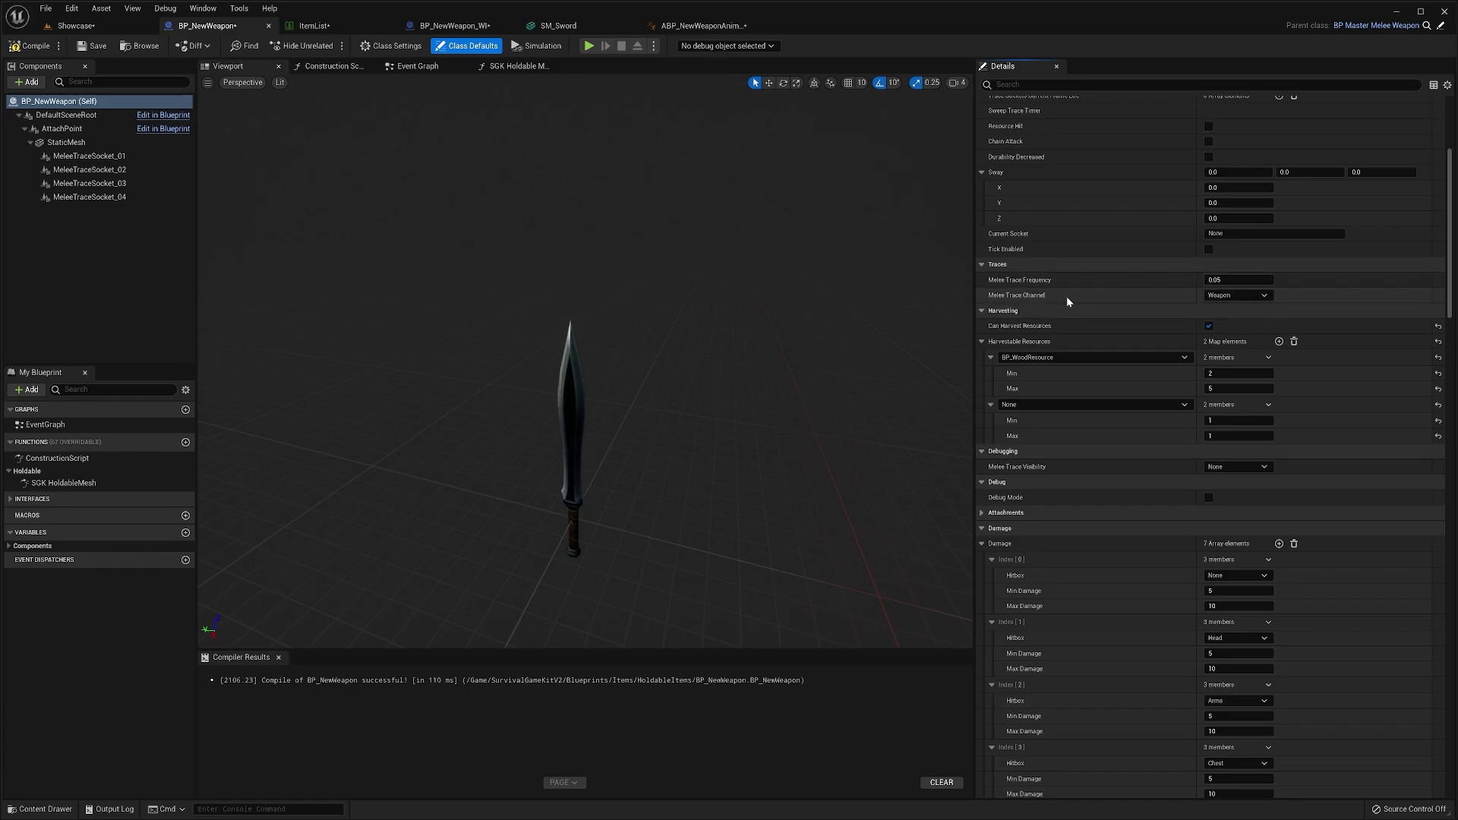
pyautogui.scroll(-2, 1086, 296)
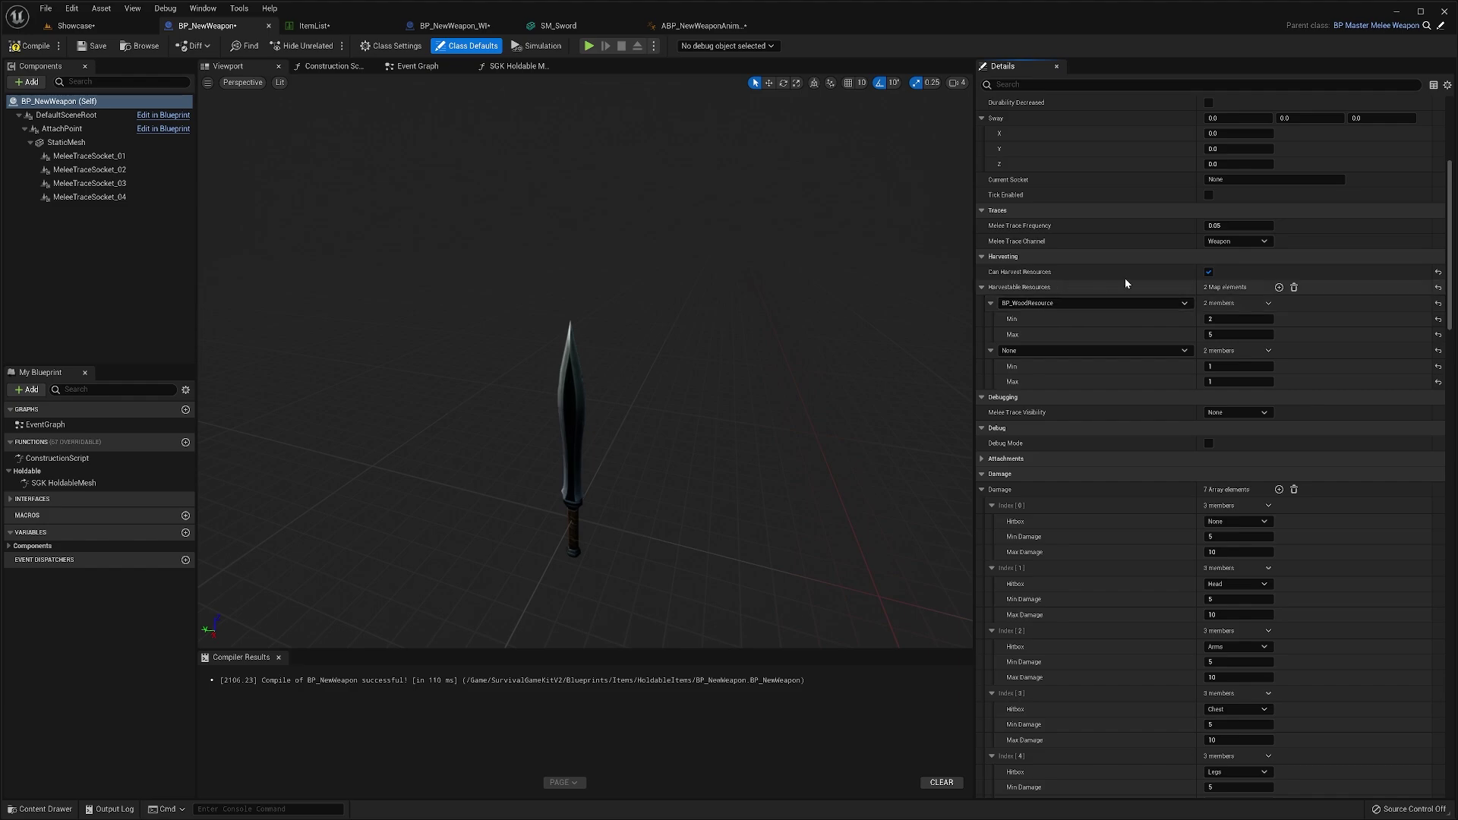
pyautogui.click(1208, 272)
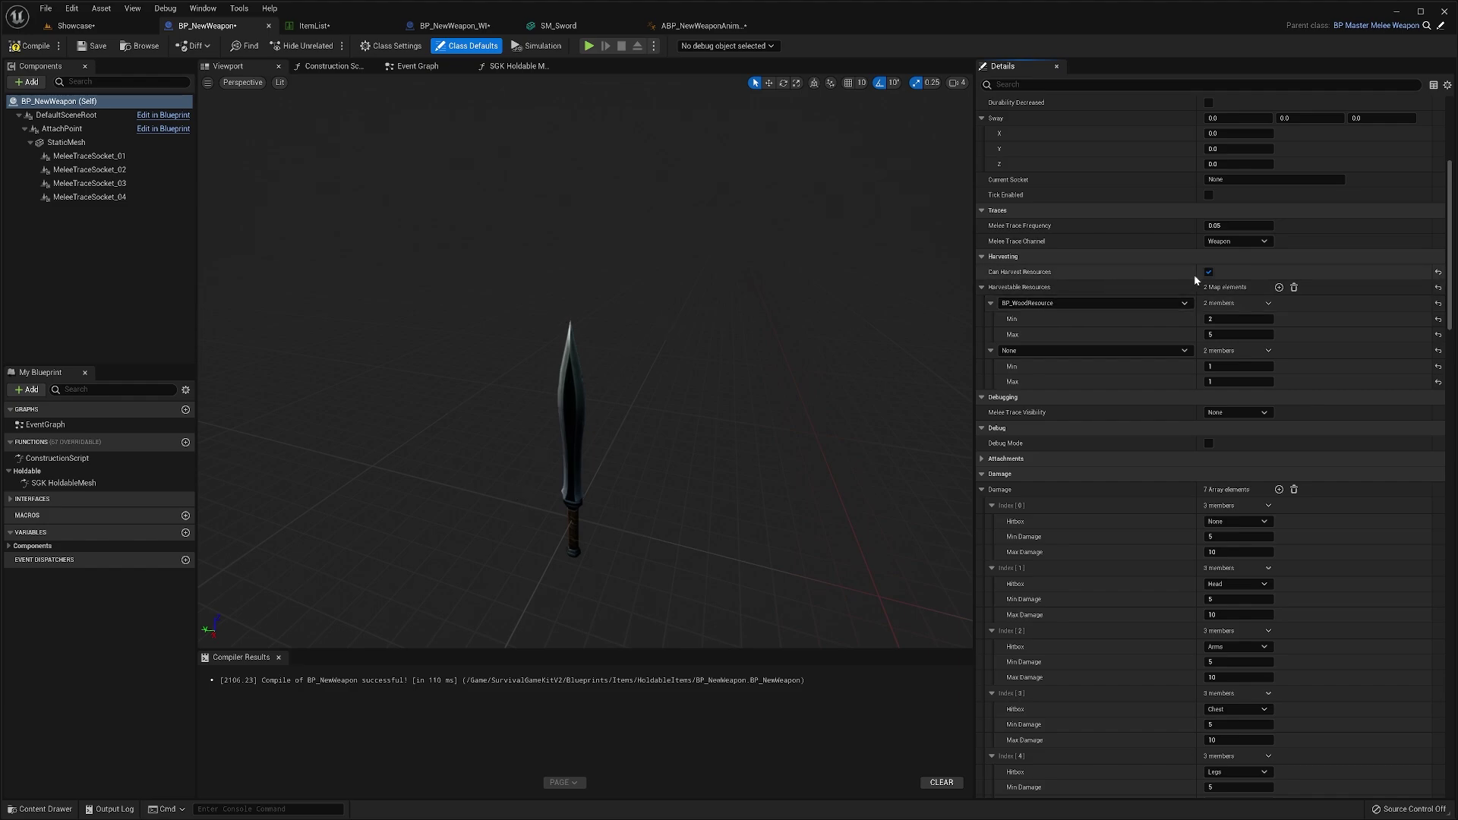
pyautogui.click(1208, 272)
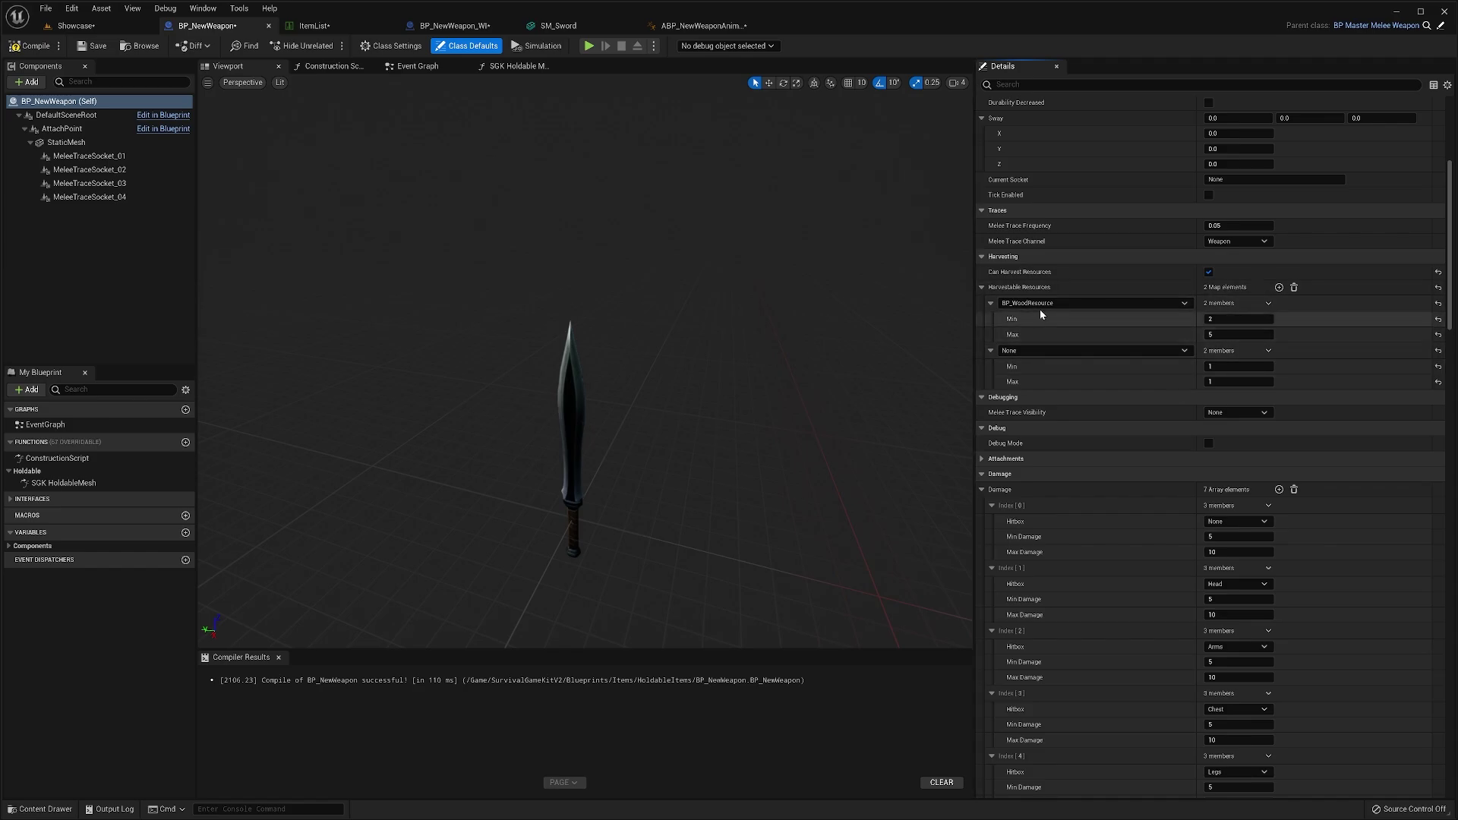
pyautogui.click(1268, 350)
pyautogui.click(1276, 367)
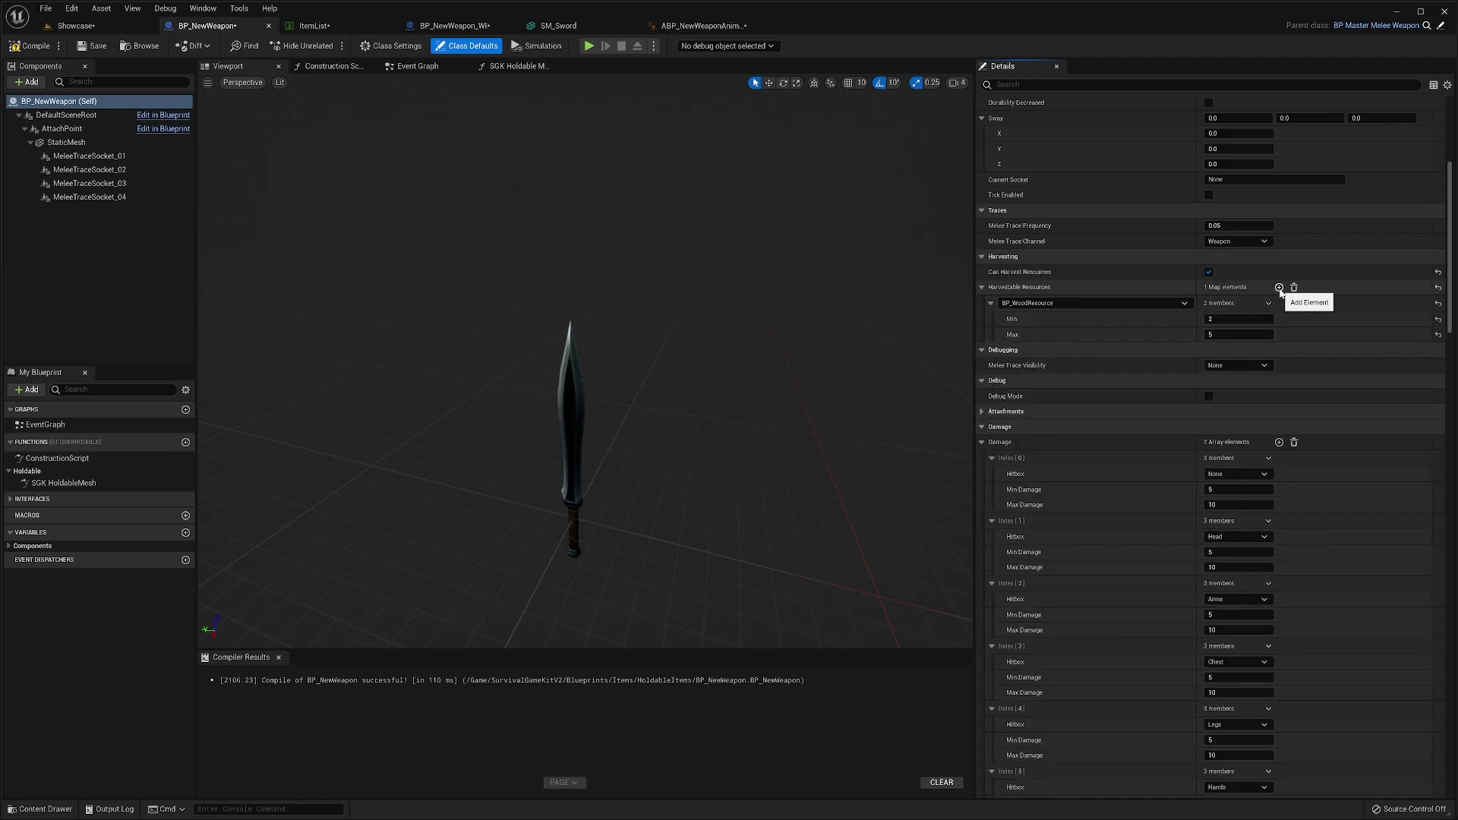
pyautogui.click(1279, 288)
pyautogui.click(1117, 350)
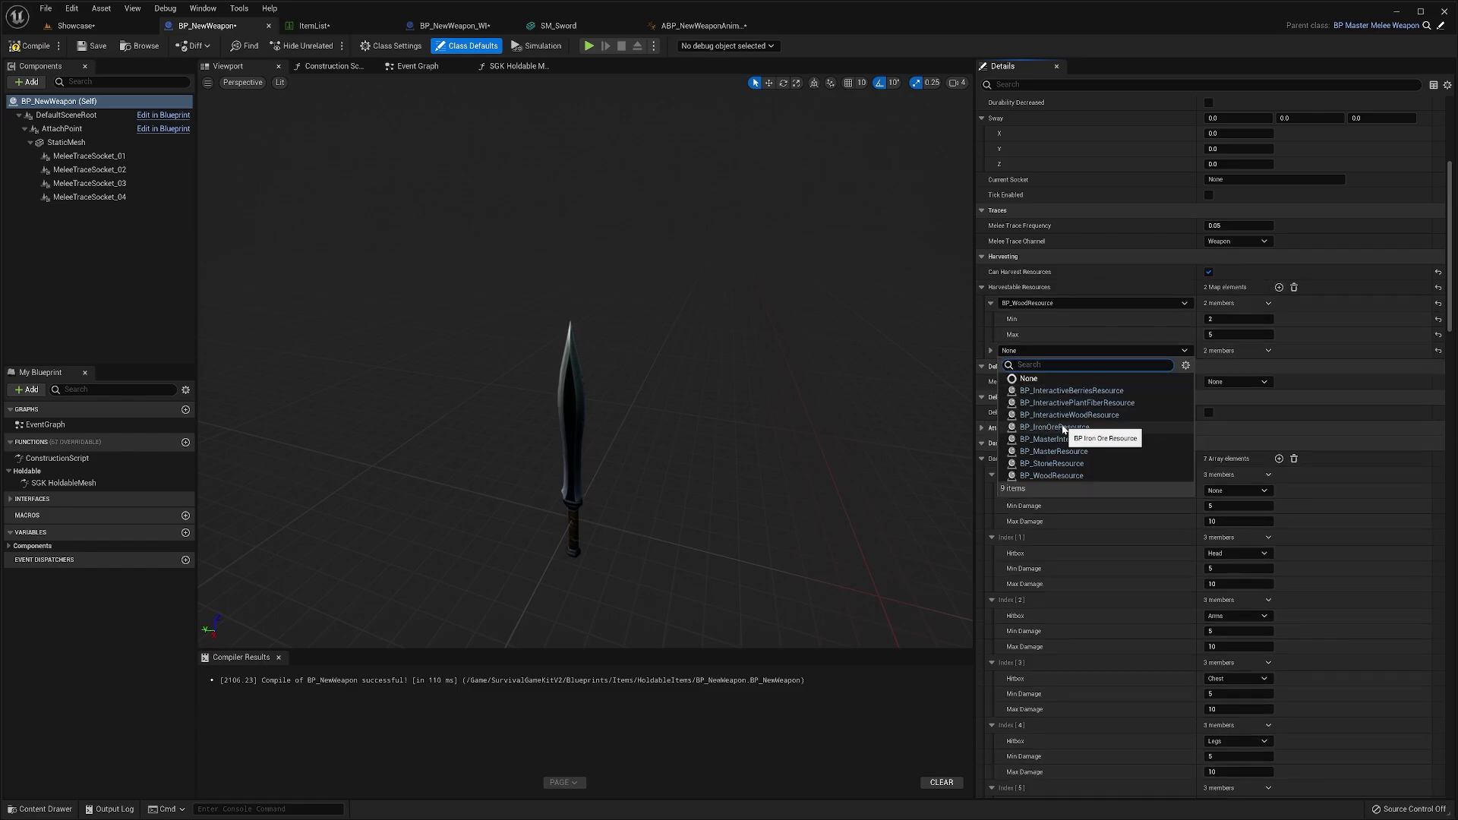
pyautogui.click(1079, 428)
pyautogui.click(991, 351)
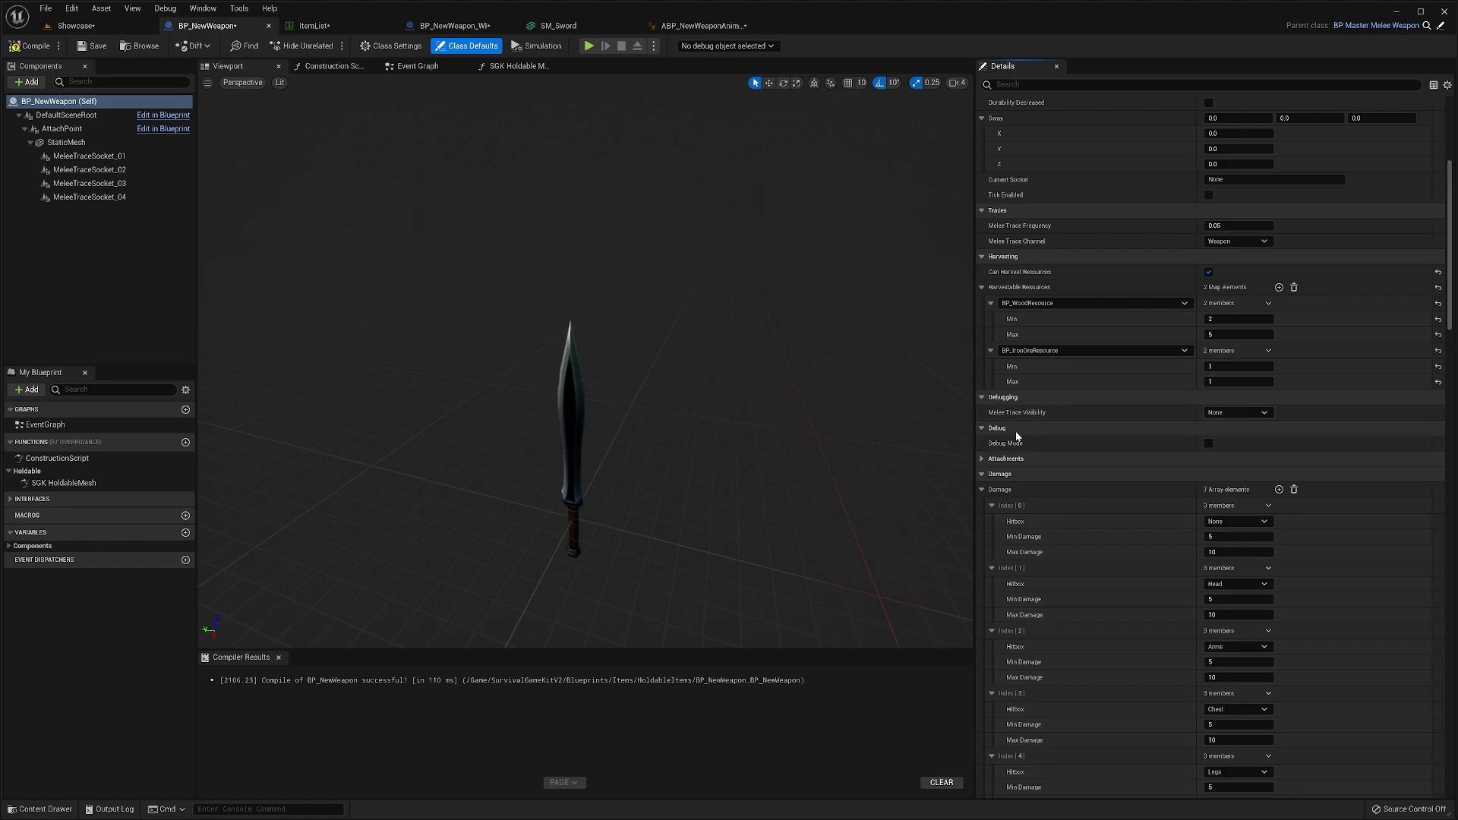
# - Try out the Randomly Apply Bleed option in the Bleeding defaults, restoring it to off
pyautogui.scroll(-2, 1164, 416)
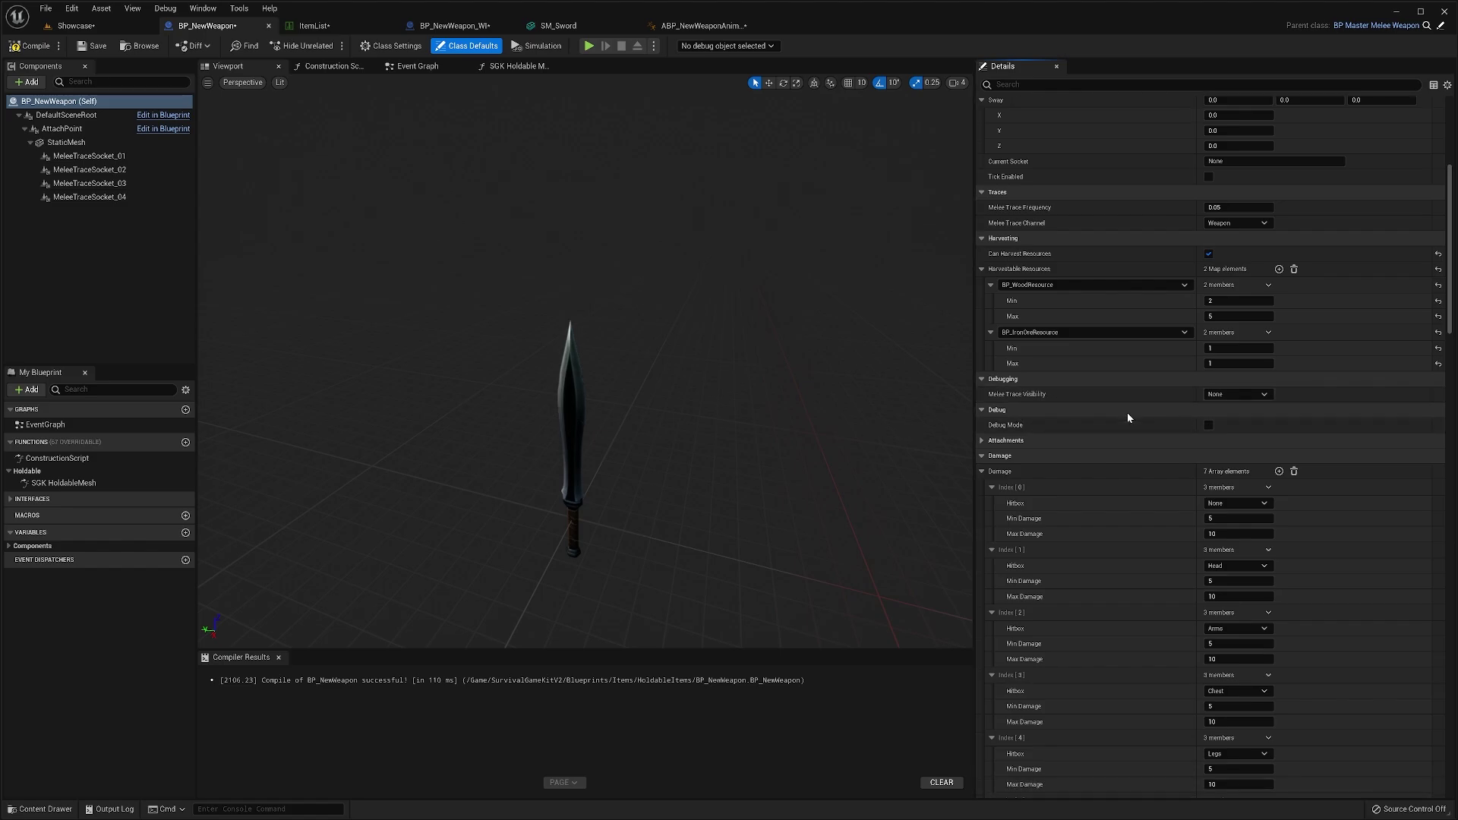
pyautogui.scroll(-4, 1078, 357)
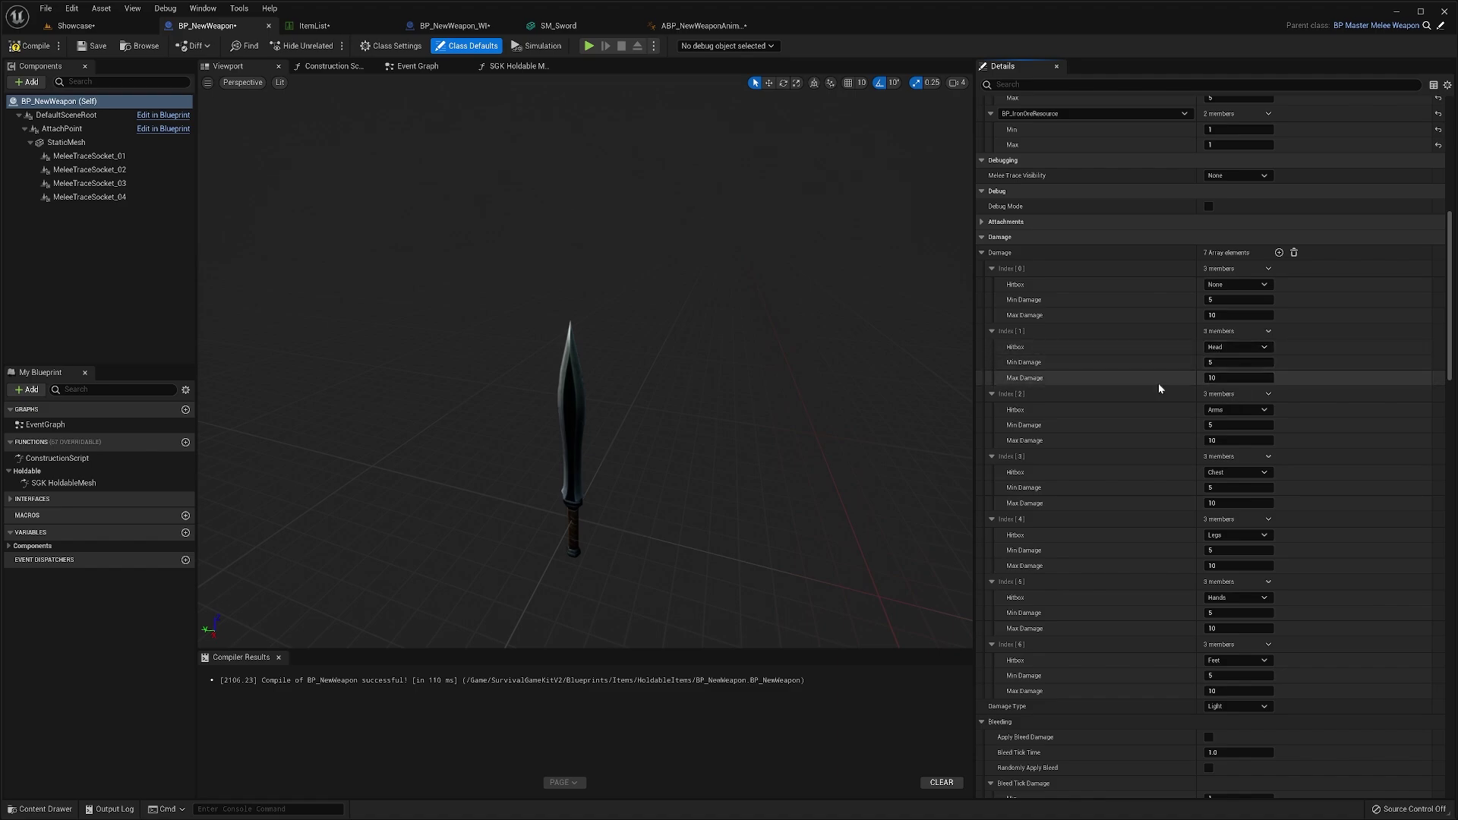
pyautogui.scroll(-5, 1155, 383)
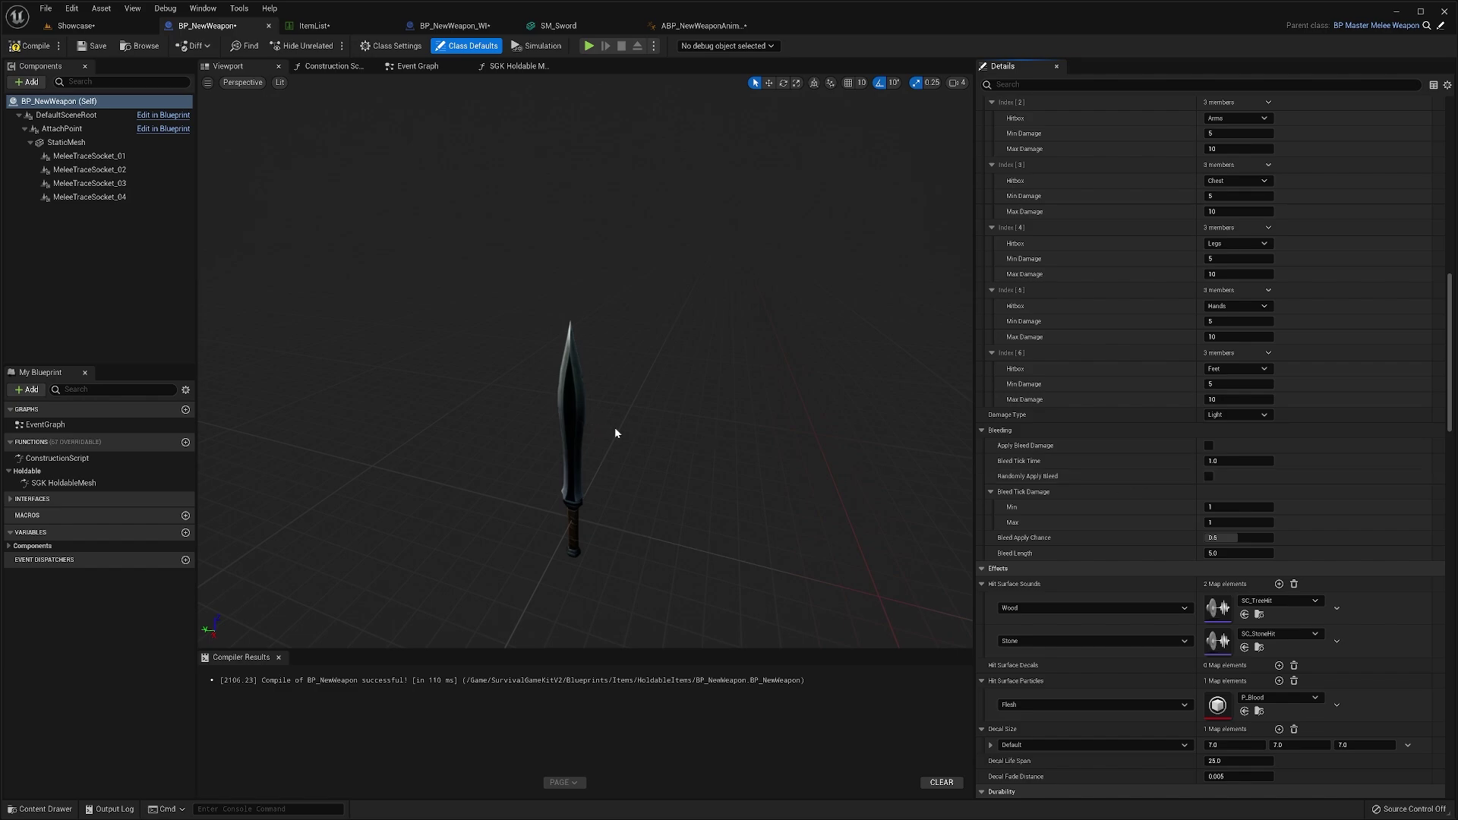
pyautogui.click(1209, 476)
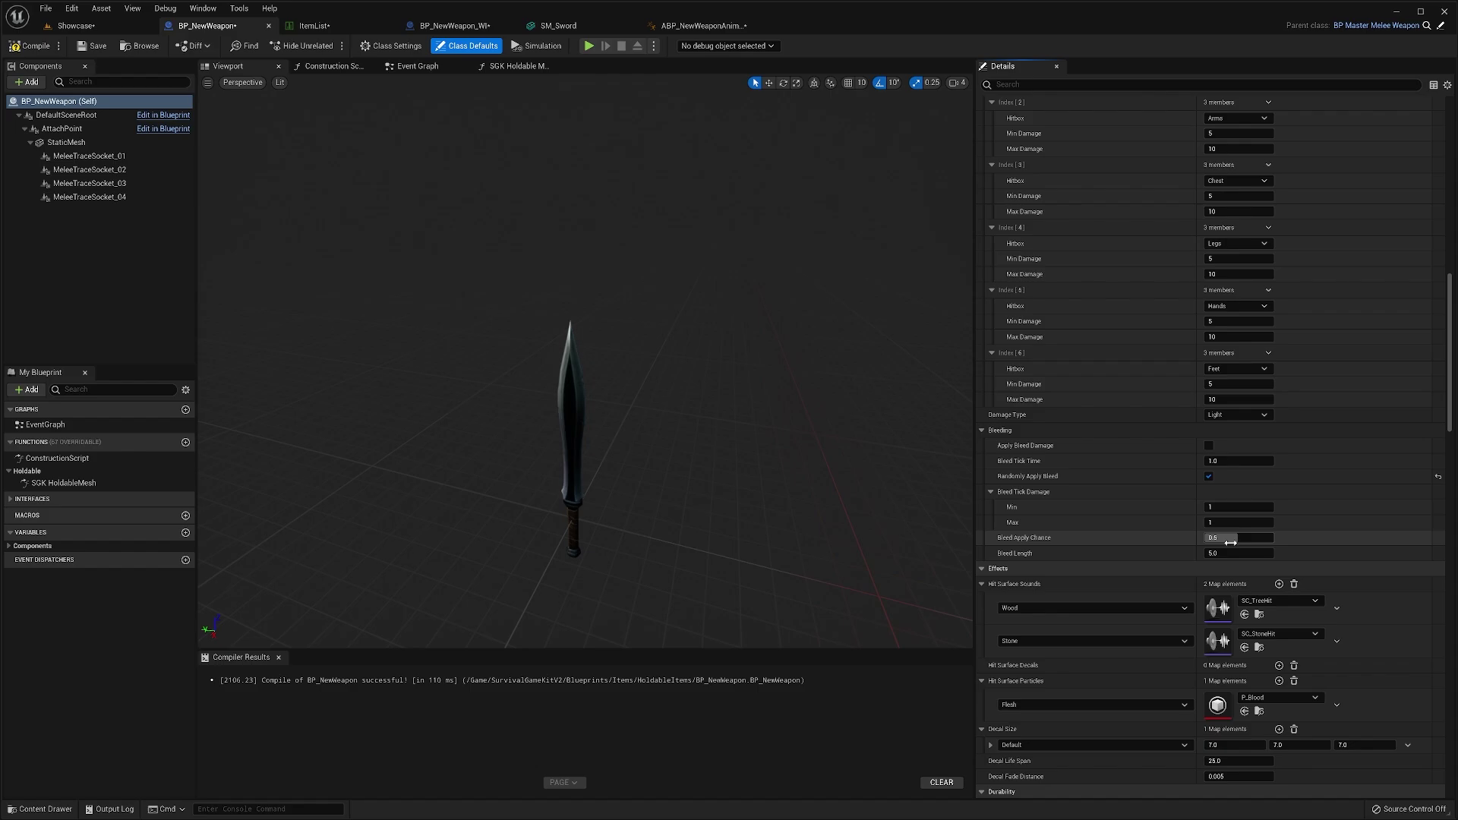
pyautogui.moveTo(1234, 539)
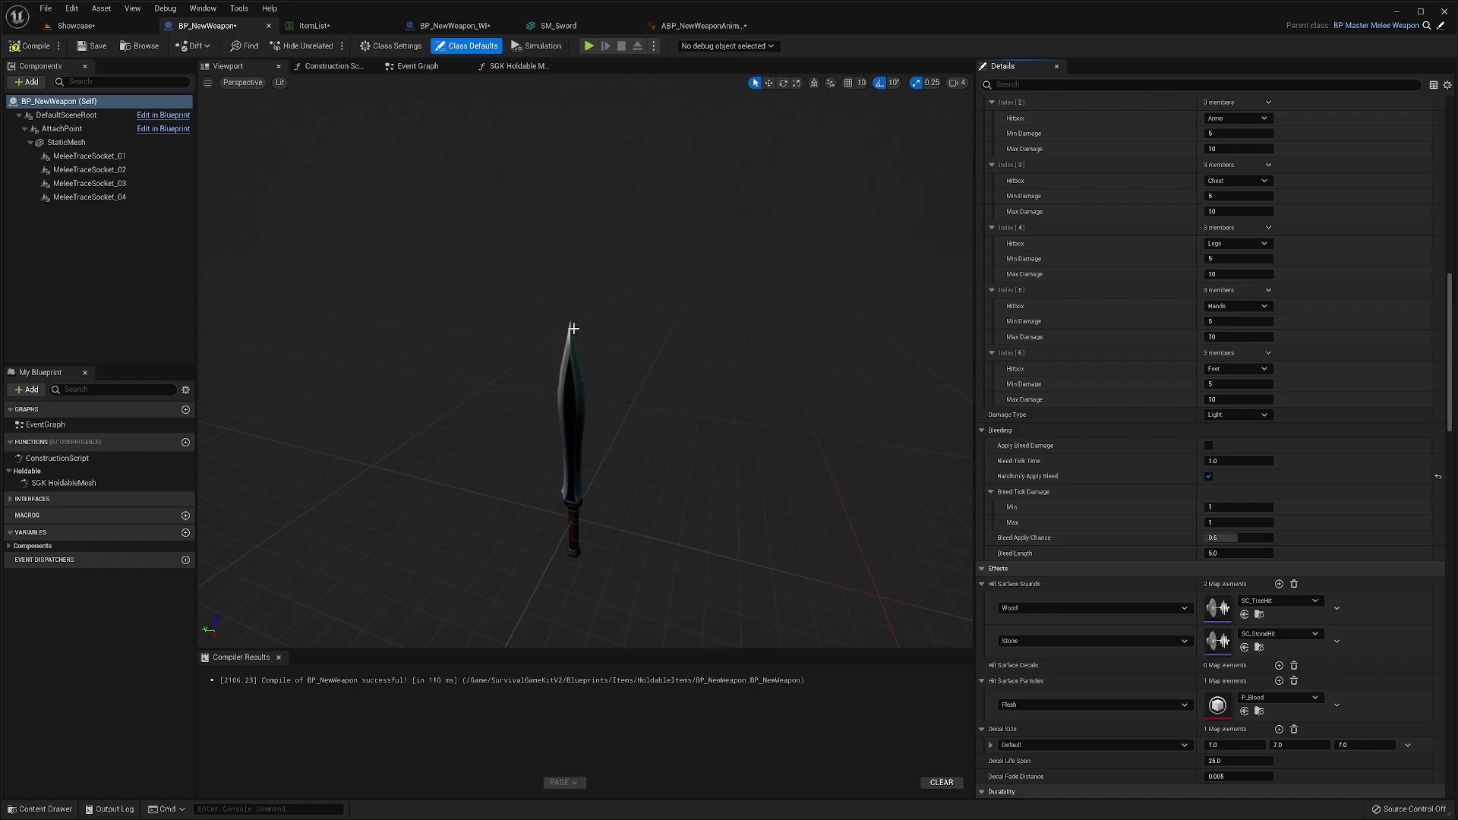
pyautogui.click(1208, 476)
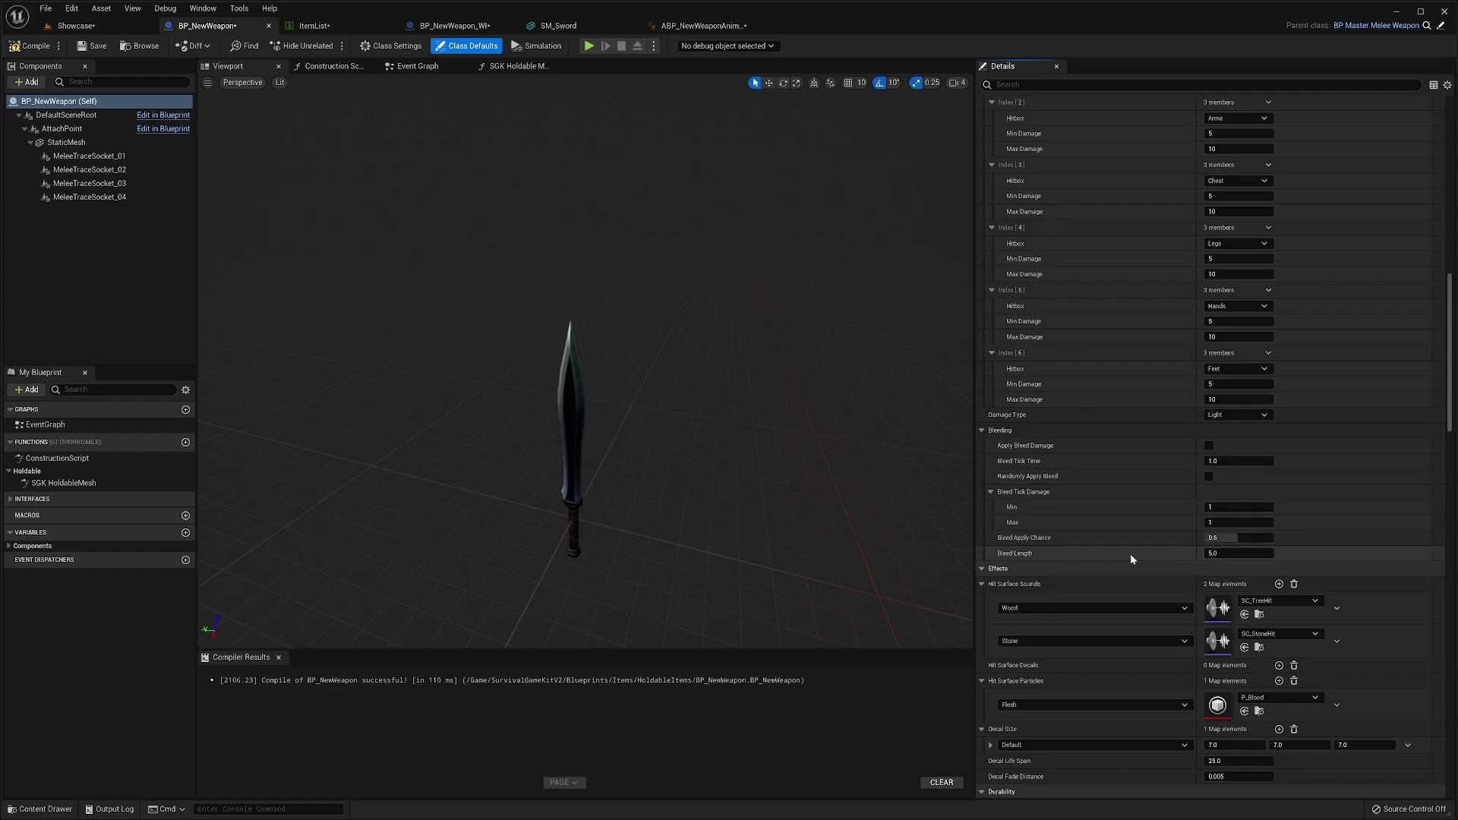
# - Examine the hit effects, decal, durability, stance and Hold Socket defaults of BP_NewWeapon
pyautogui.scroll(-5, 1130, 554)
pyautogui.scroll(-2, 1074, 455)
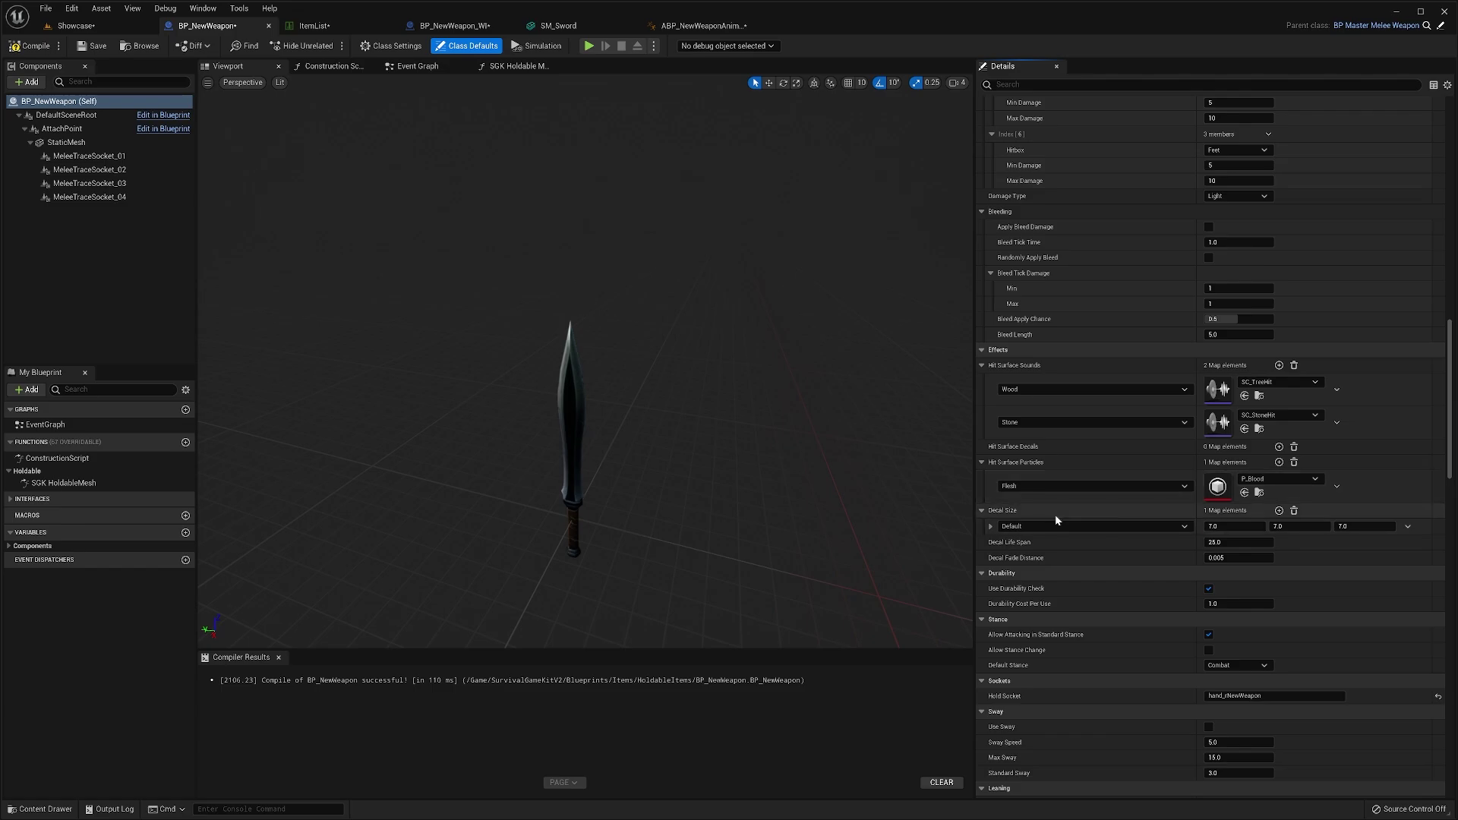
pyautogui.scroll(-1, 1055, 542)
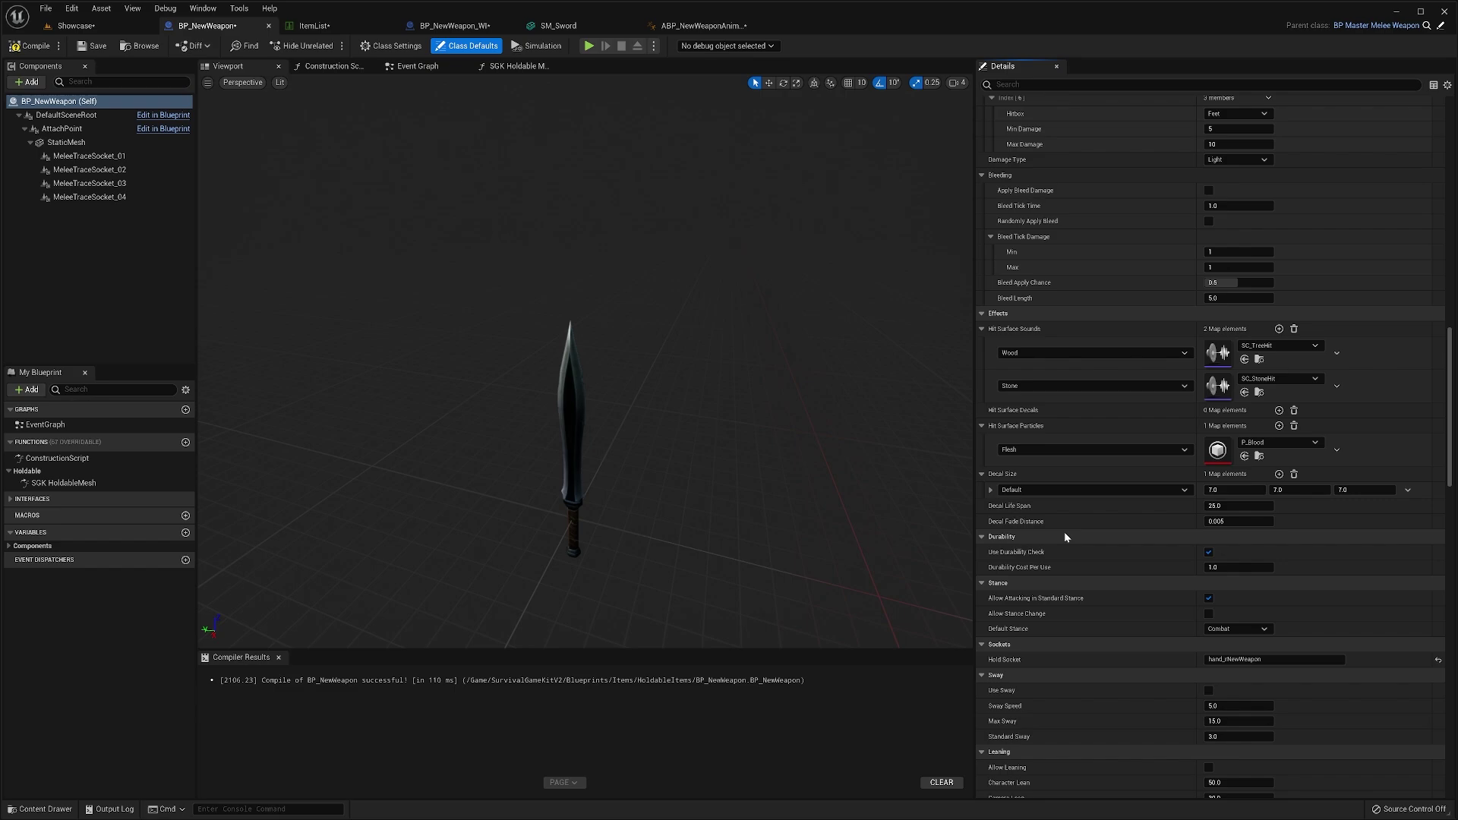
pyautogui.scroll(-1, 1075, 542)
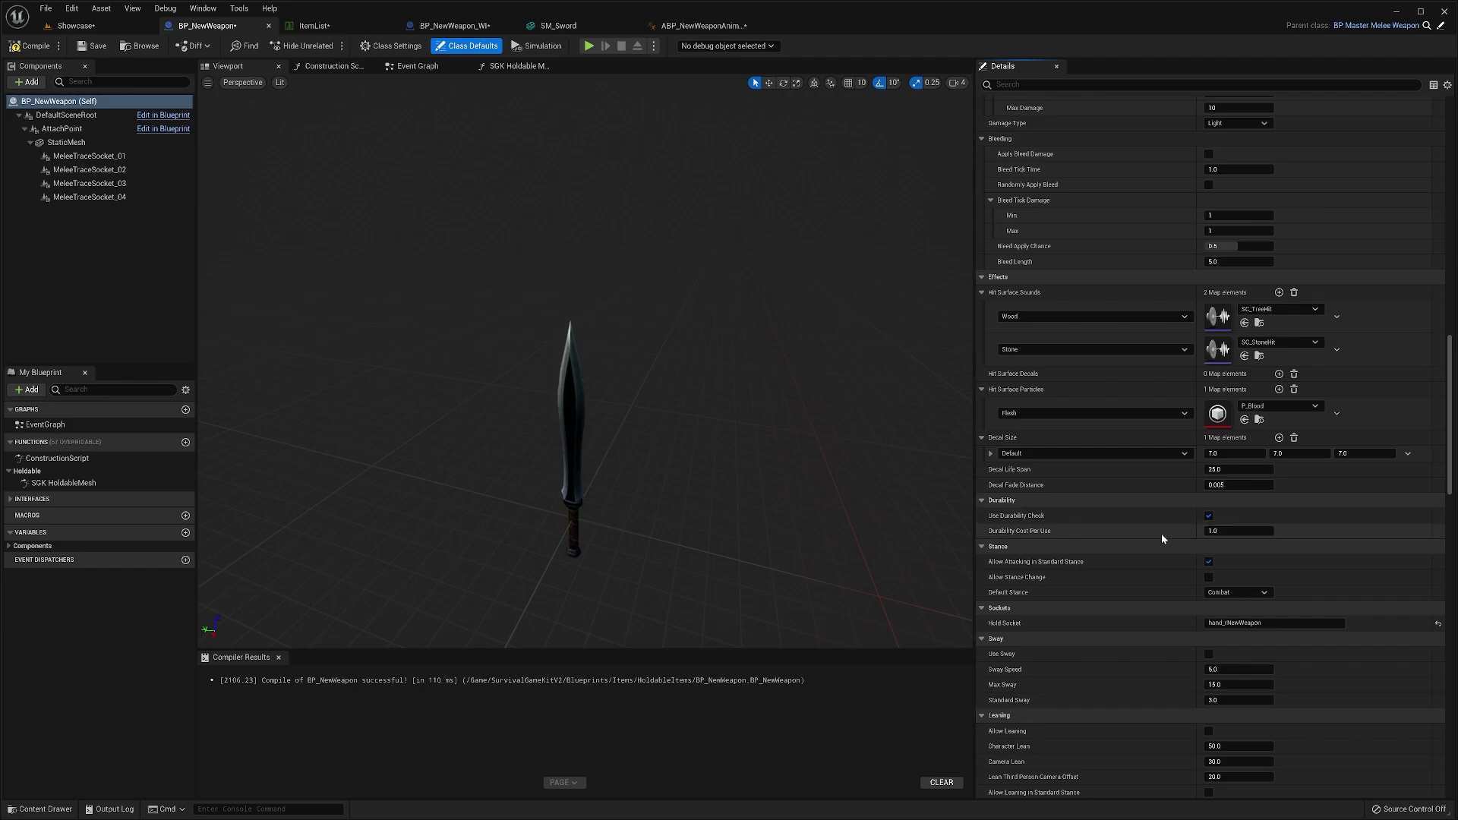
pyautogui.scroll(-2, 1160, 533)
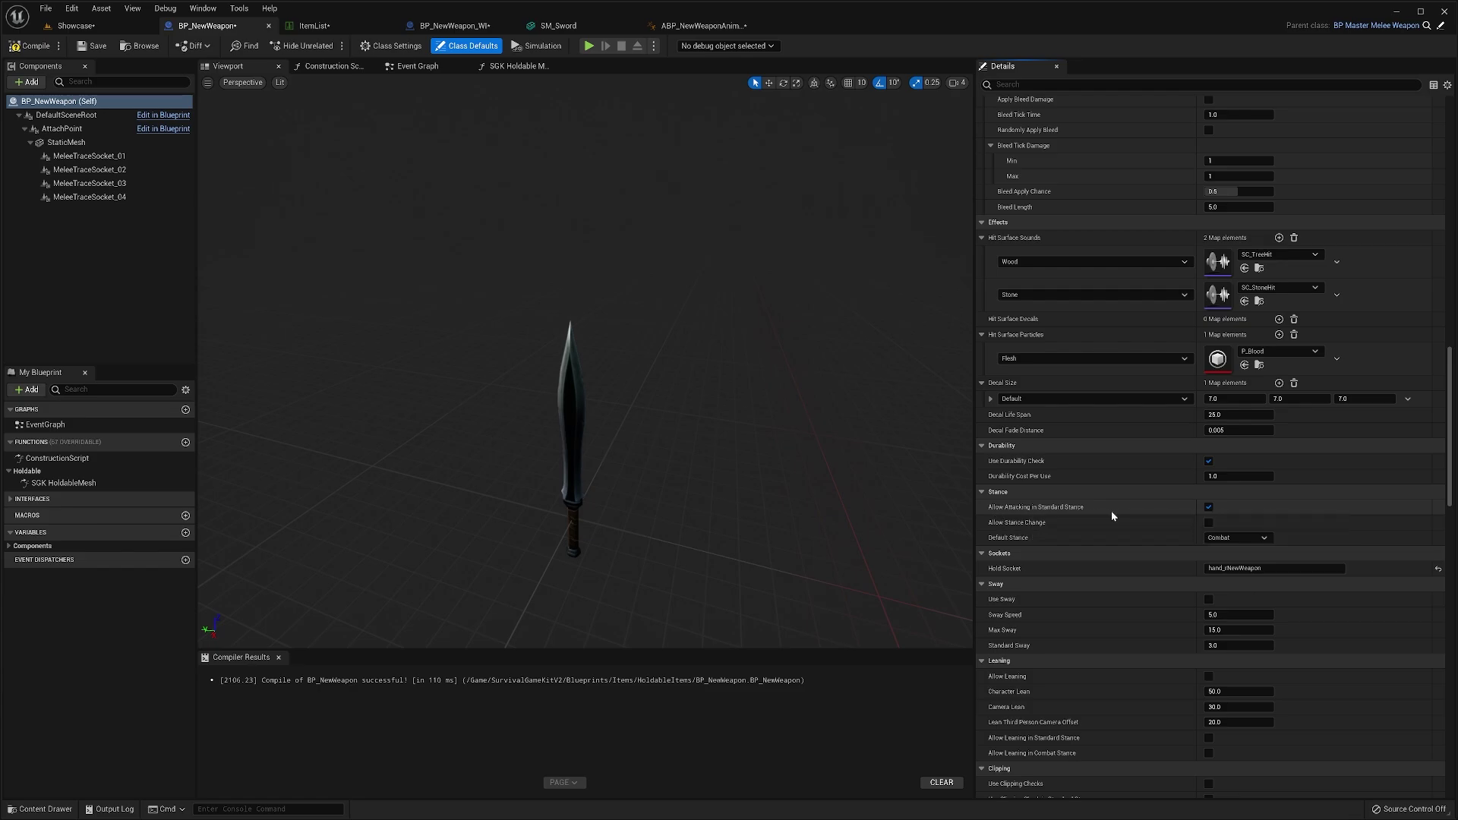
pyautogui.scroll(-3, 1110, 510)
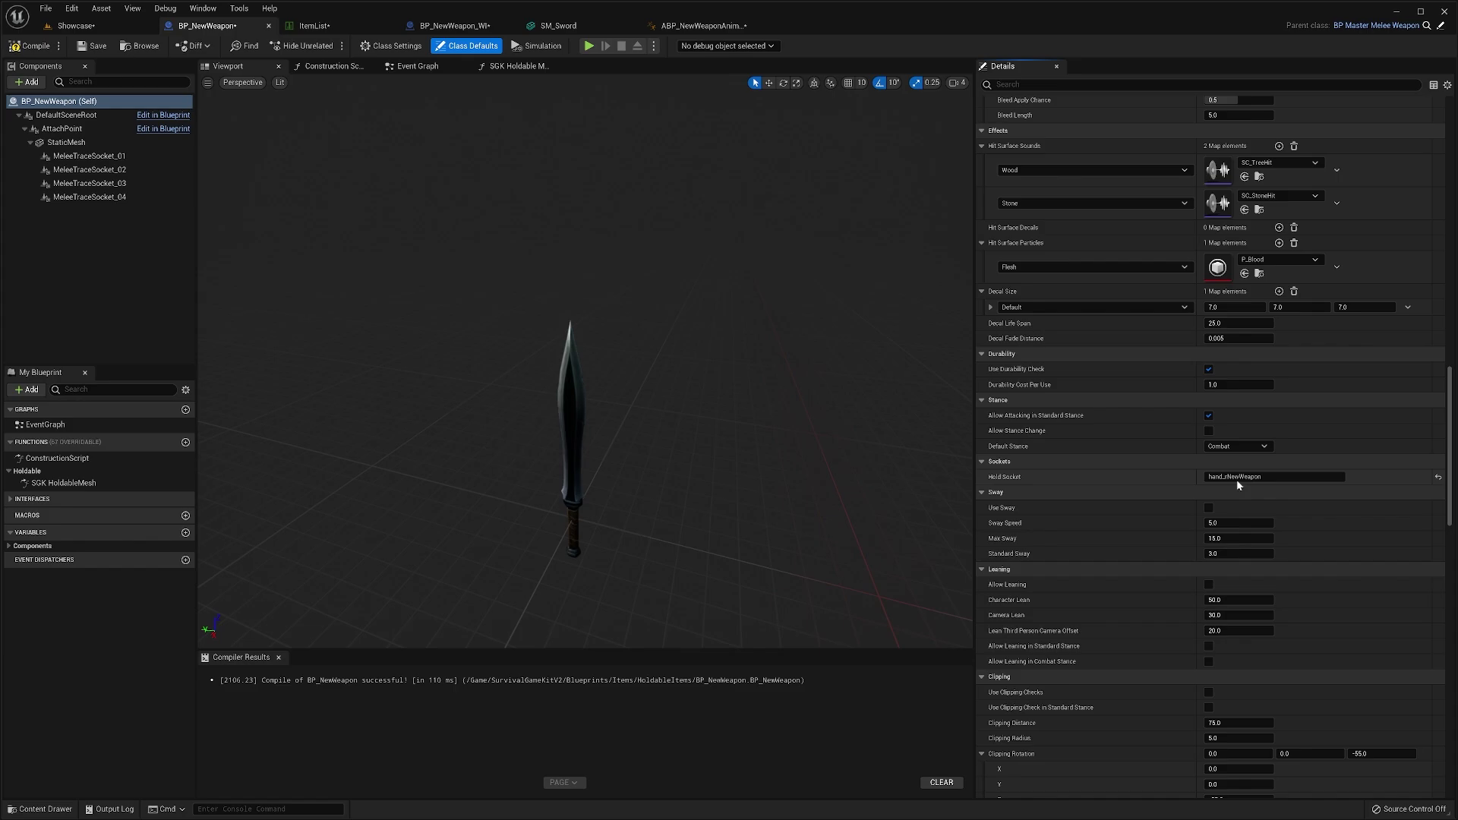
pyautogui.click(1237, 479)
pyautogui.click(1122, 481)
pyautogui.scroll(-3, 1114, 516)
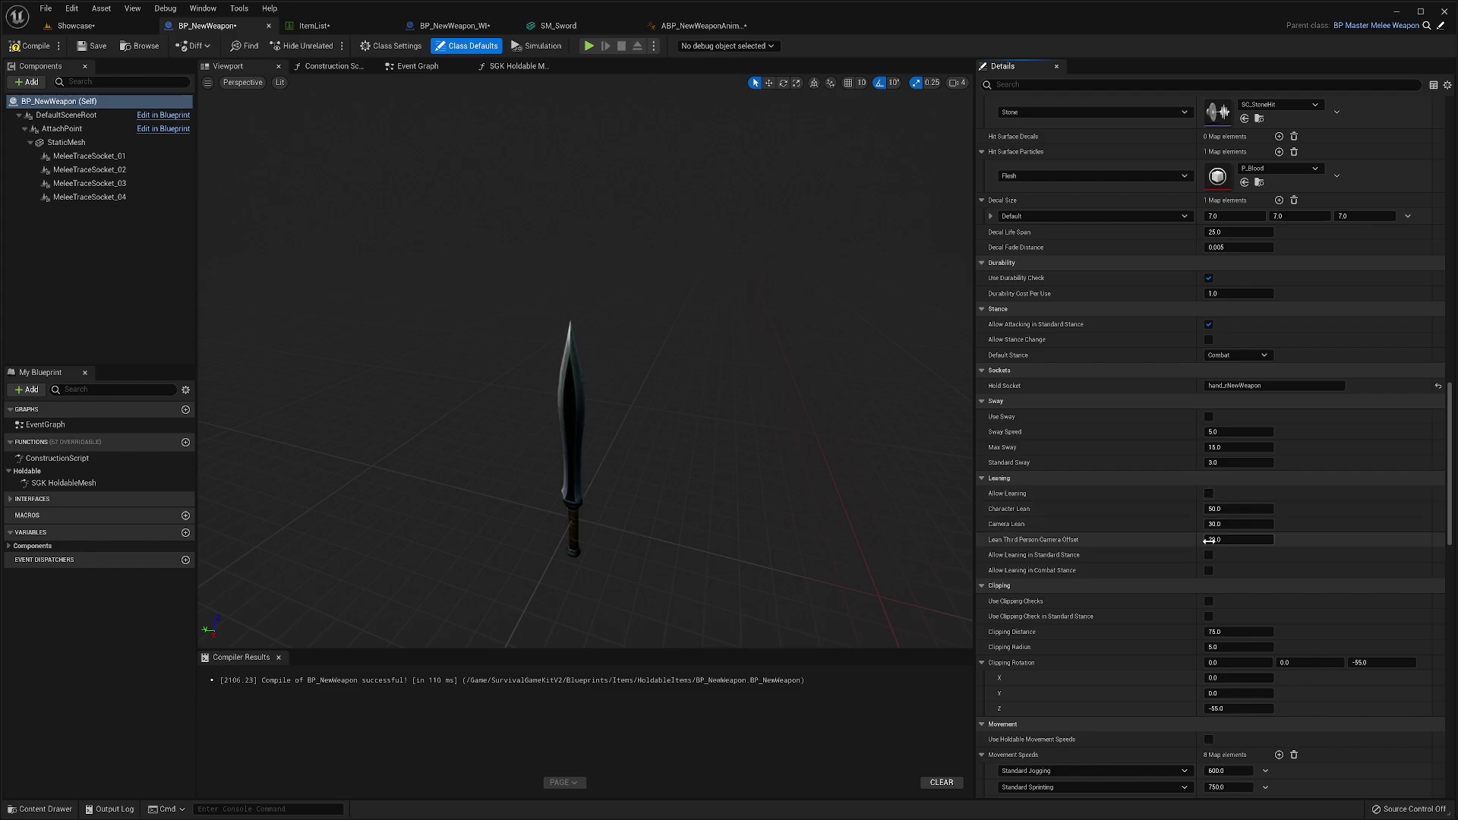
# - Examine the leaning, clipping, movement speed and camera shake defaults, leaving Use Holdable Movement Speeds off
pyautogui.scroll(-1, 1152, 552)
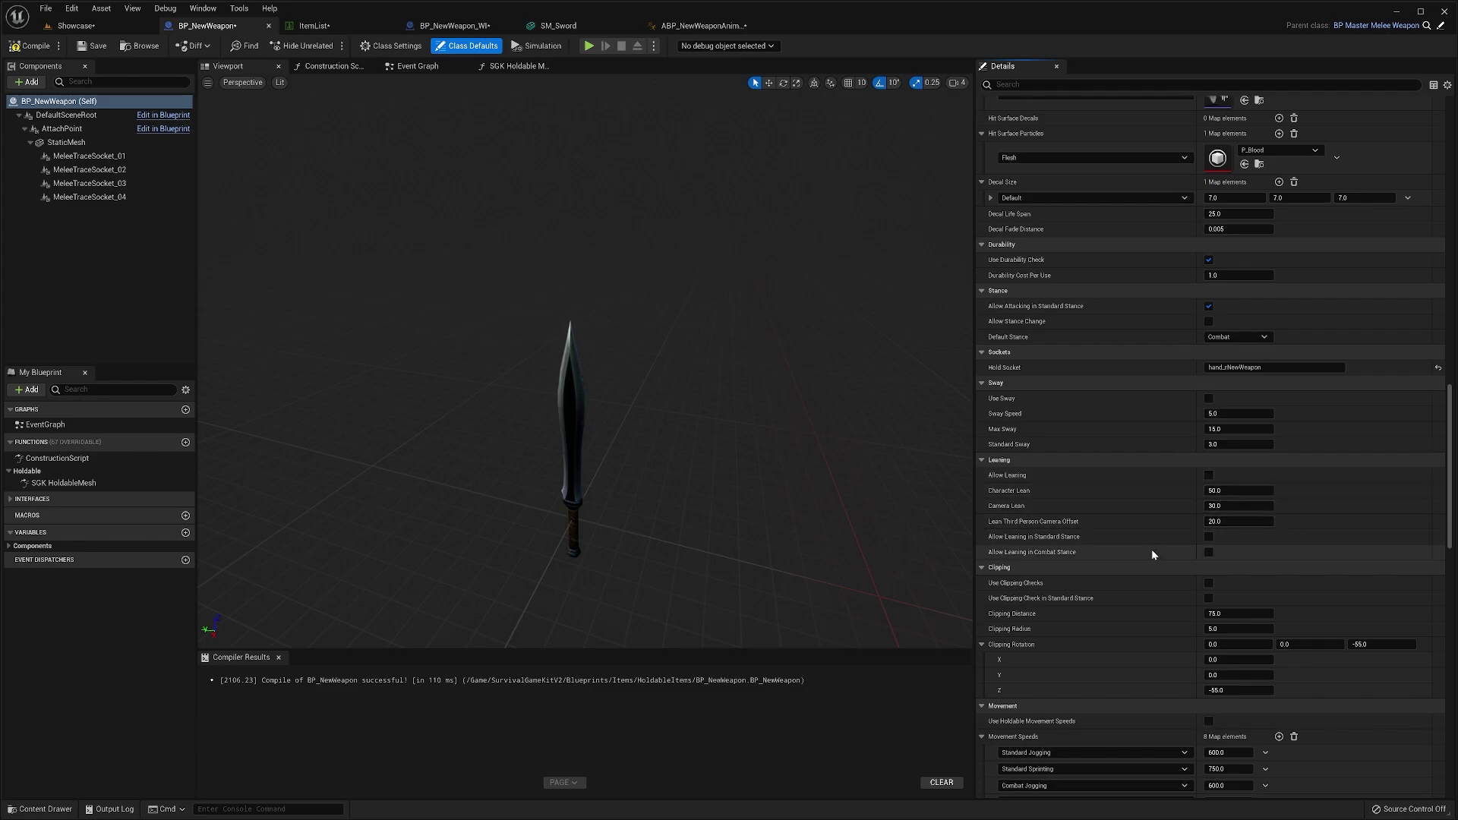
pyautogui.scroll(-5, 1151, 549)
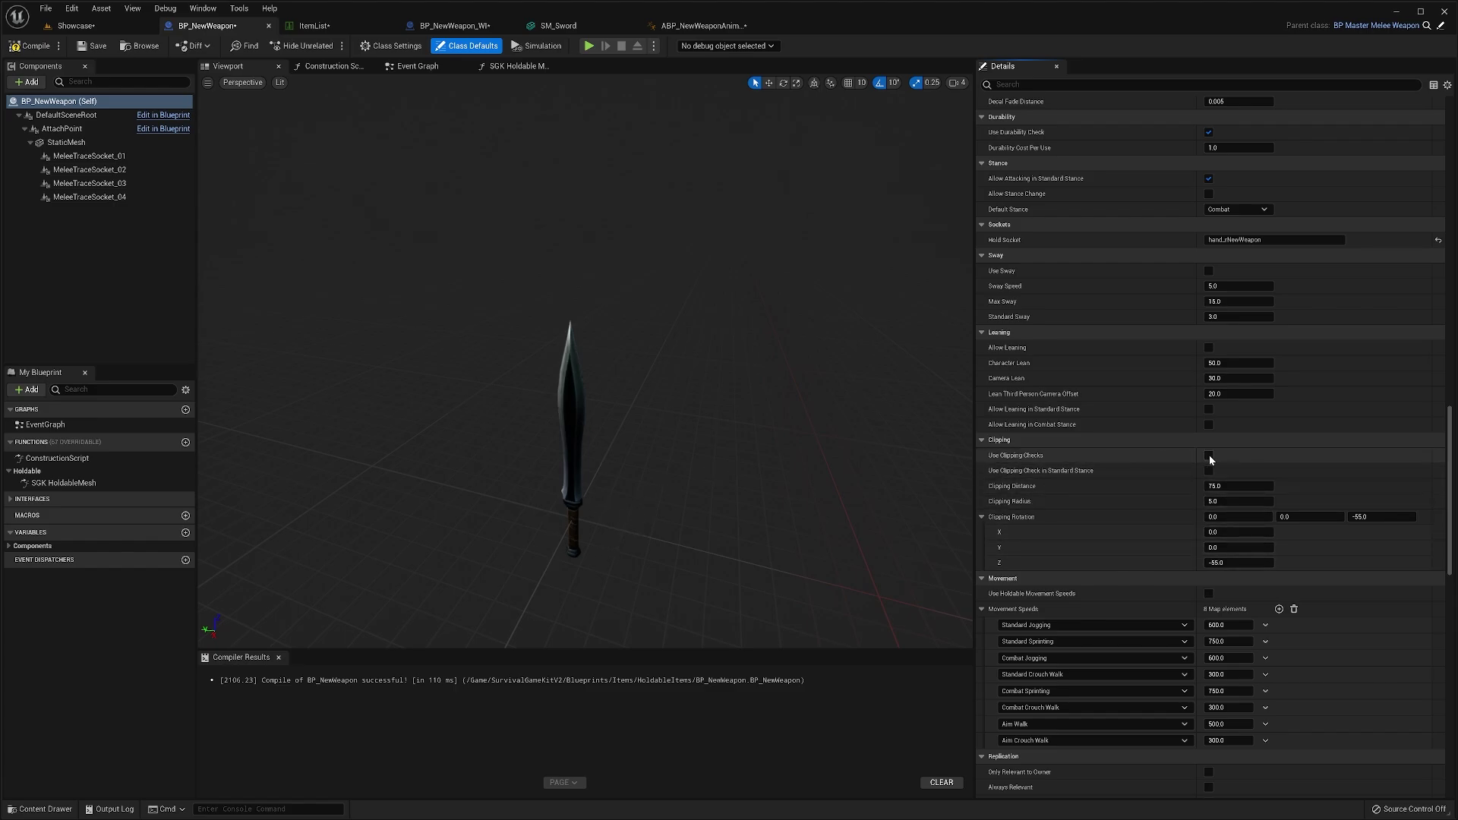
pyautogui.scroll(-5, 1113, 514)
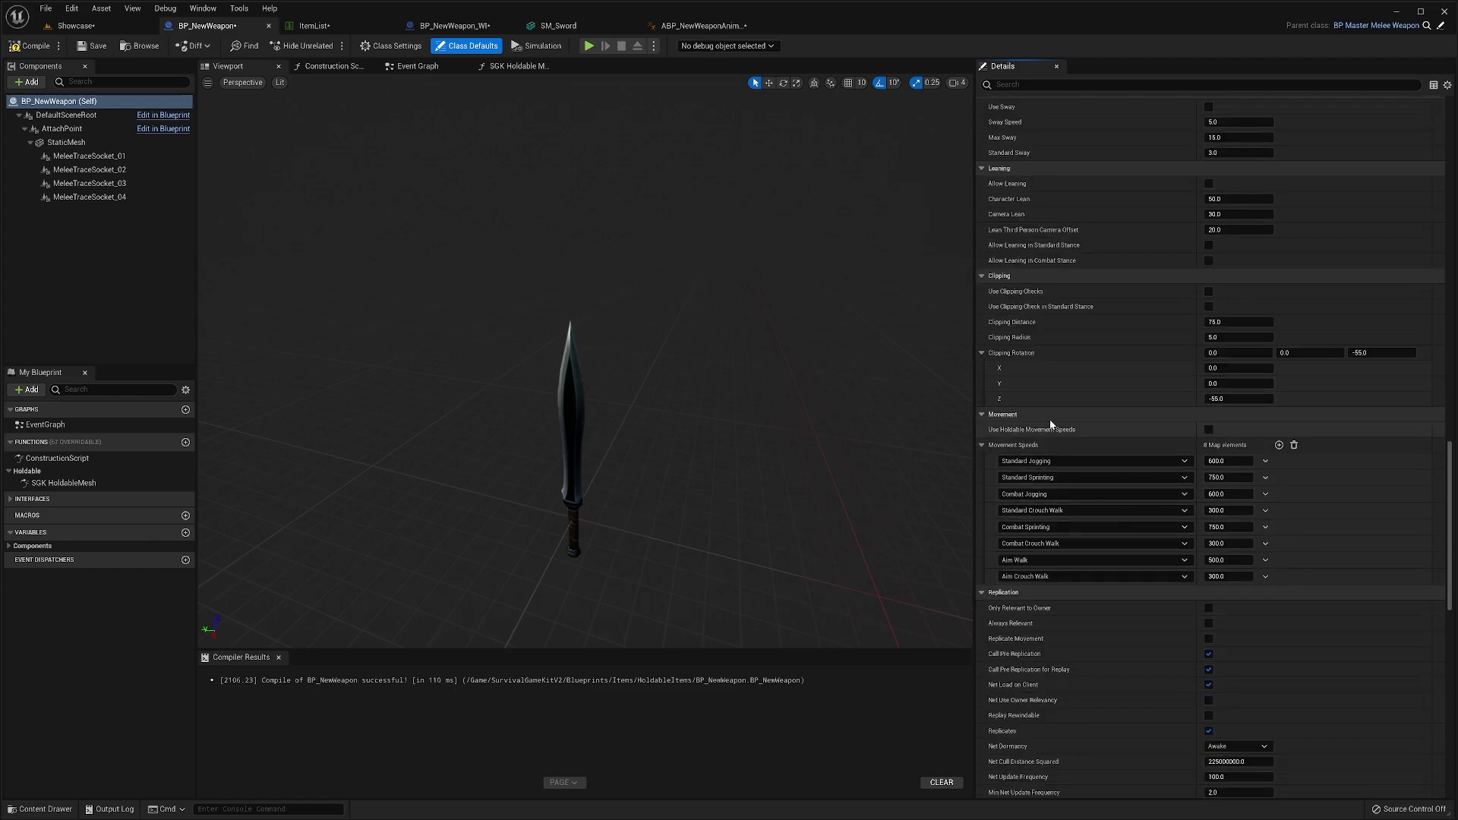
pyautogui.scroll(-2, 1234, 434)
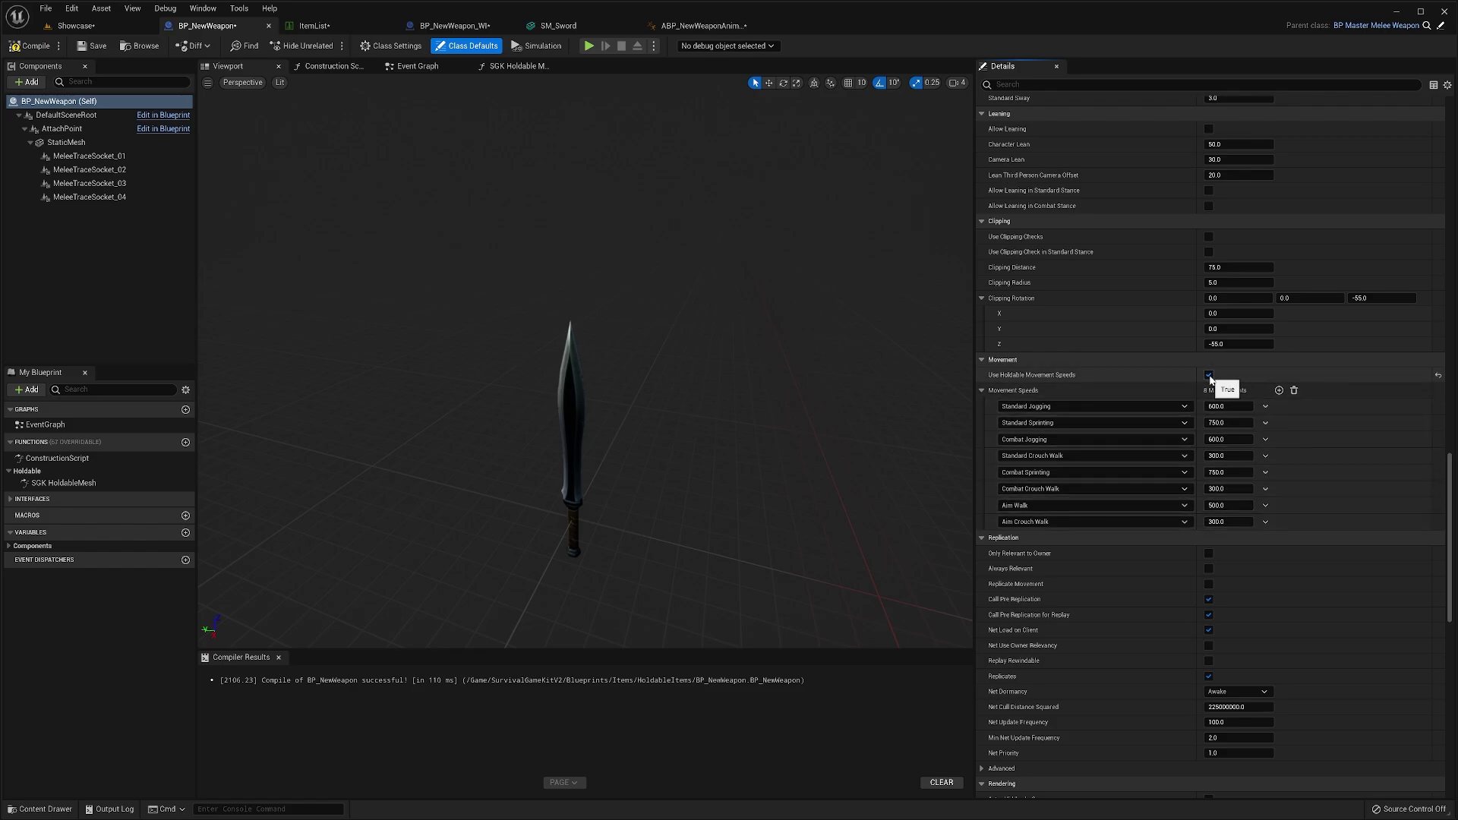
pyautogui.click(1208, 376)
pyautogui.scroll(1, 1292, 484)
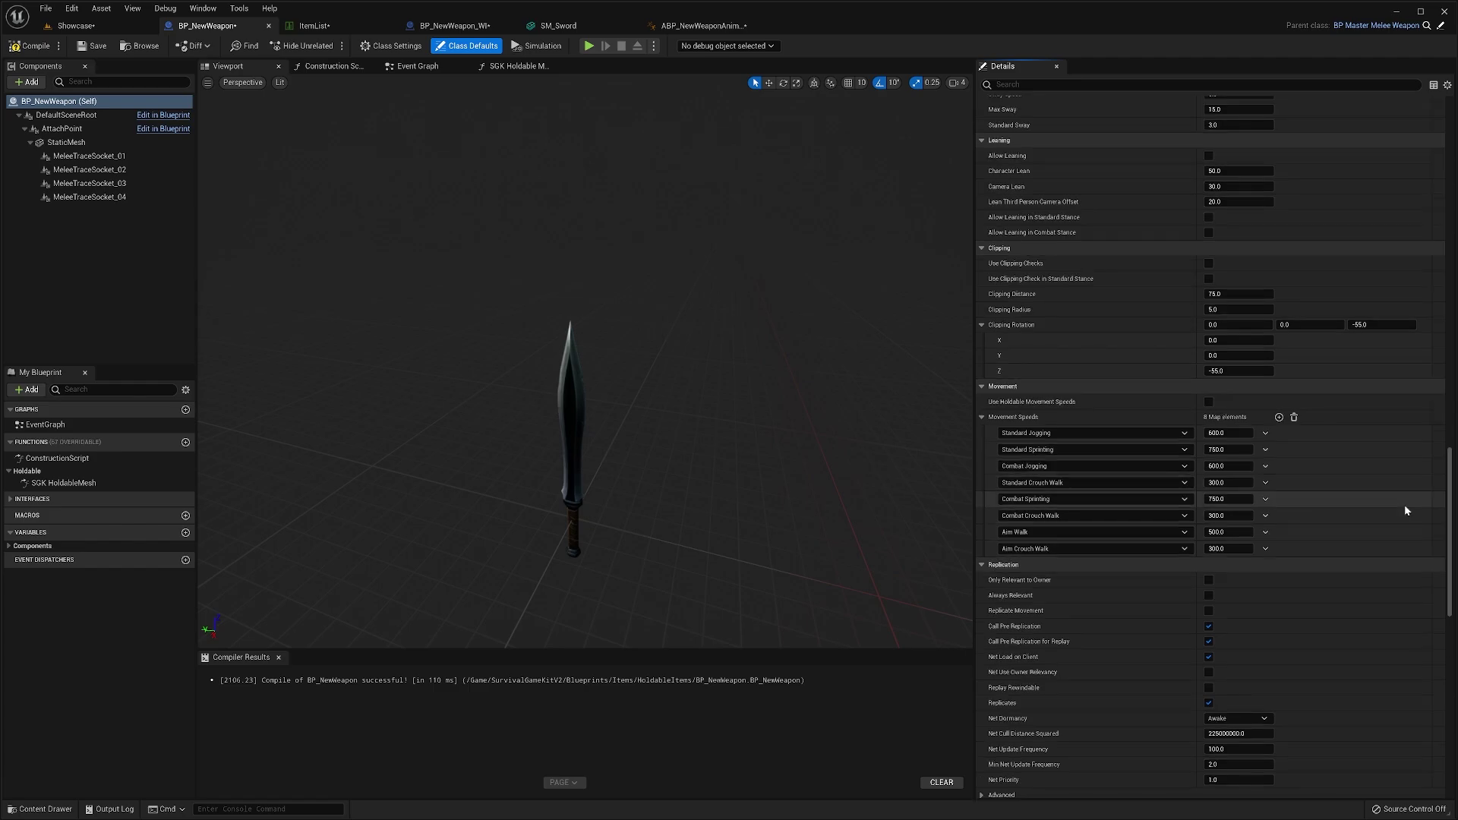
pyautogui.moveTo(1448, 495); pyautogui.dragTo(1443, 639)
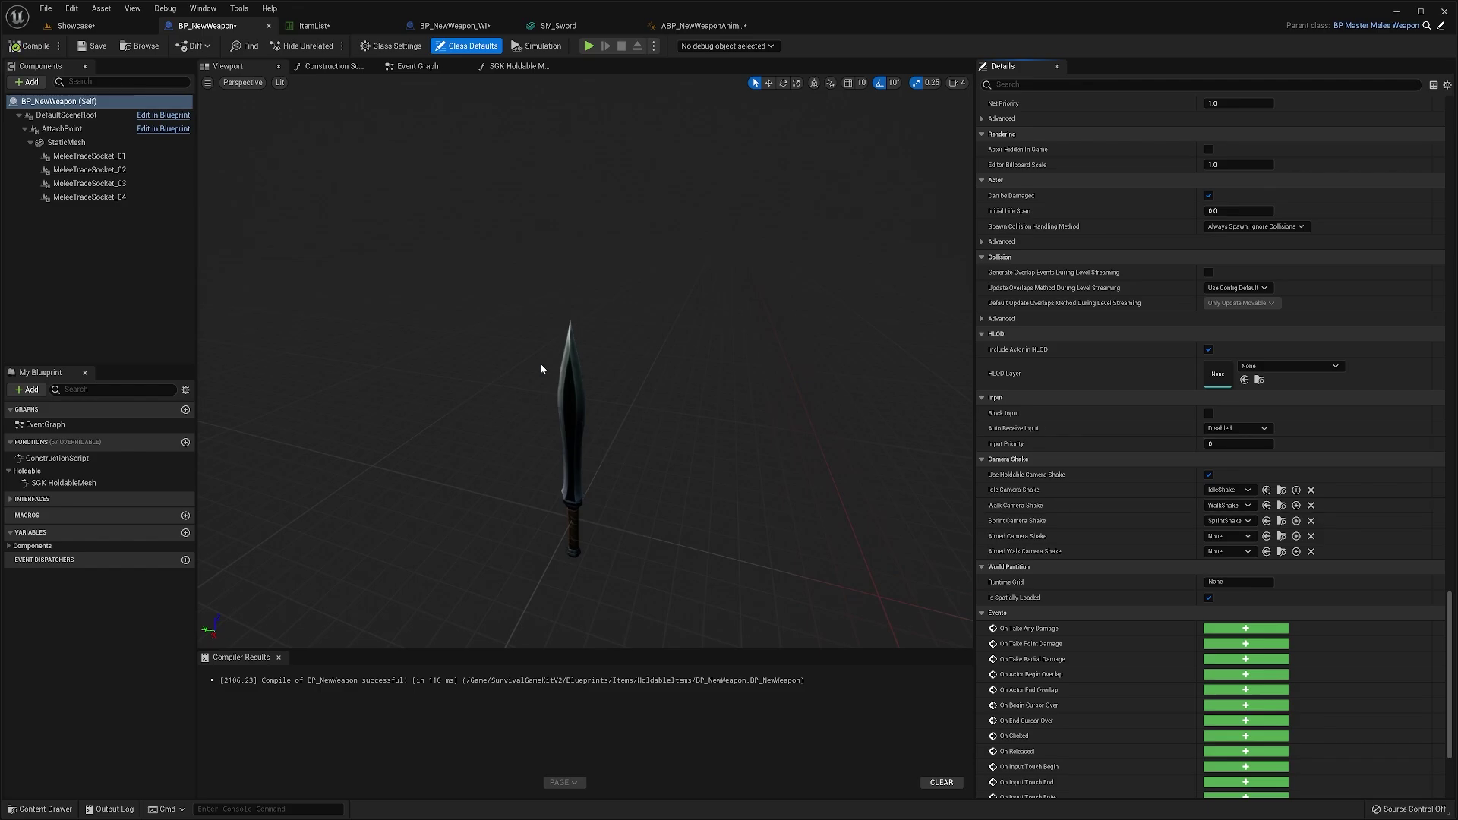
# - Play-test the Showcase level, pick up the new weapon to check how it sits on the character's back, and stop
pyautogui.click(90, 26)
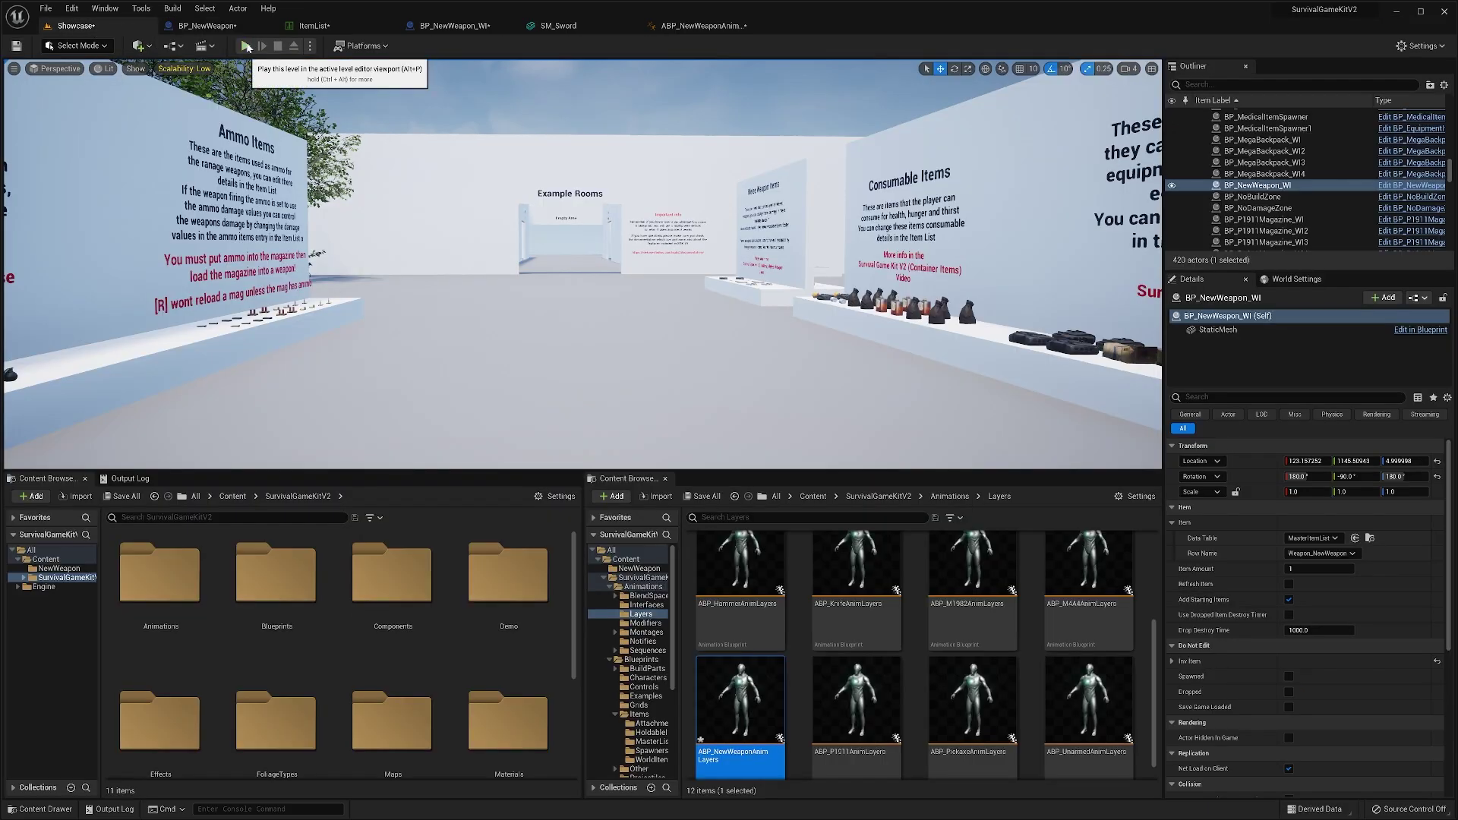
pyautogui.click(310, 45)
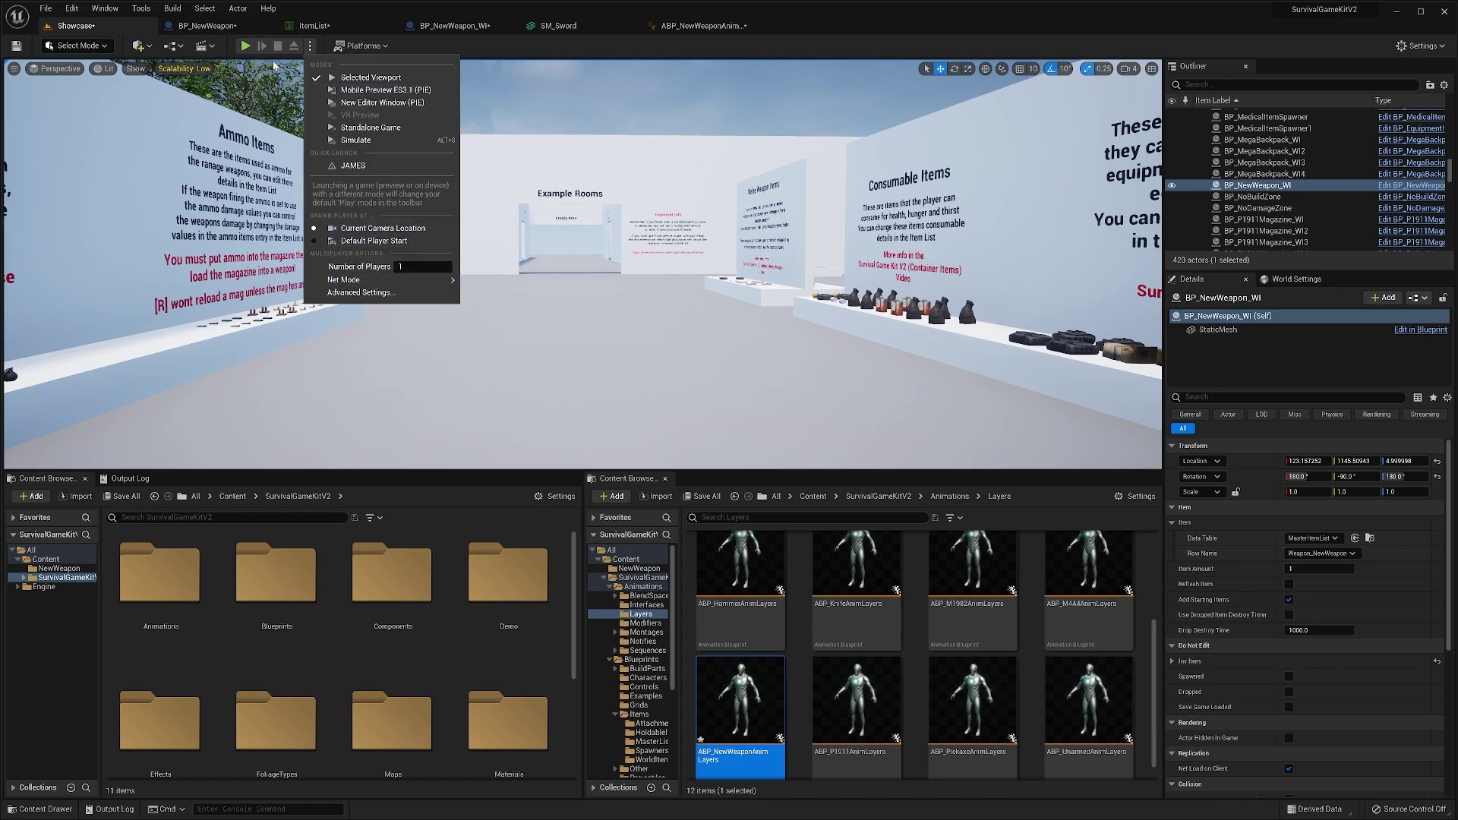
pyautogui.click(246, 46)
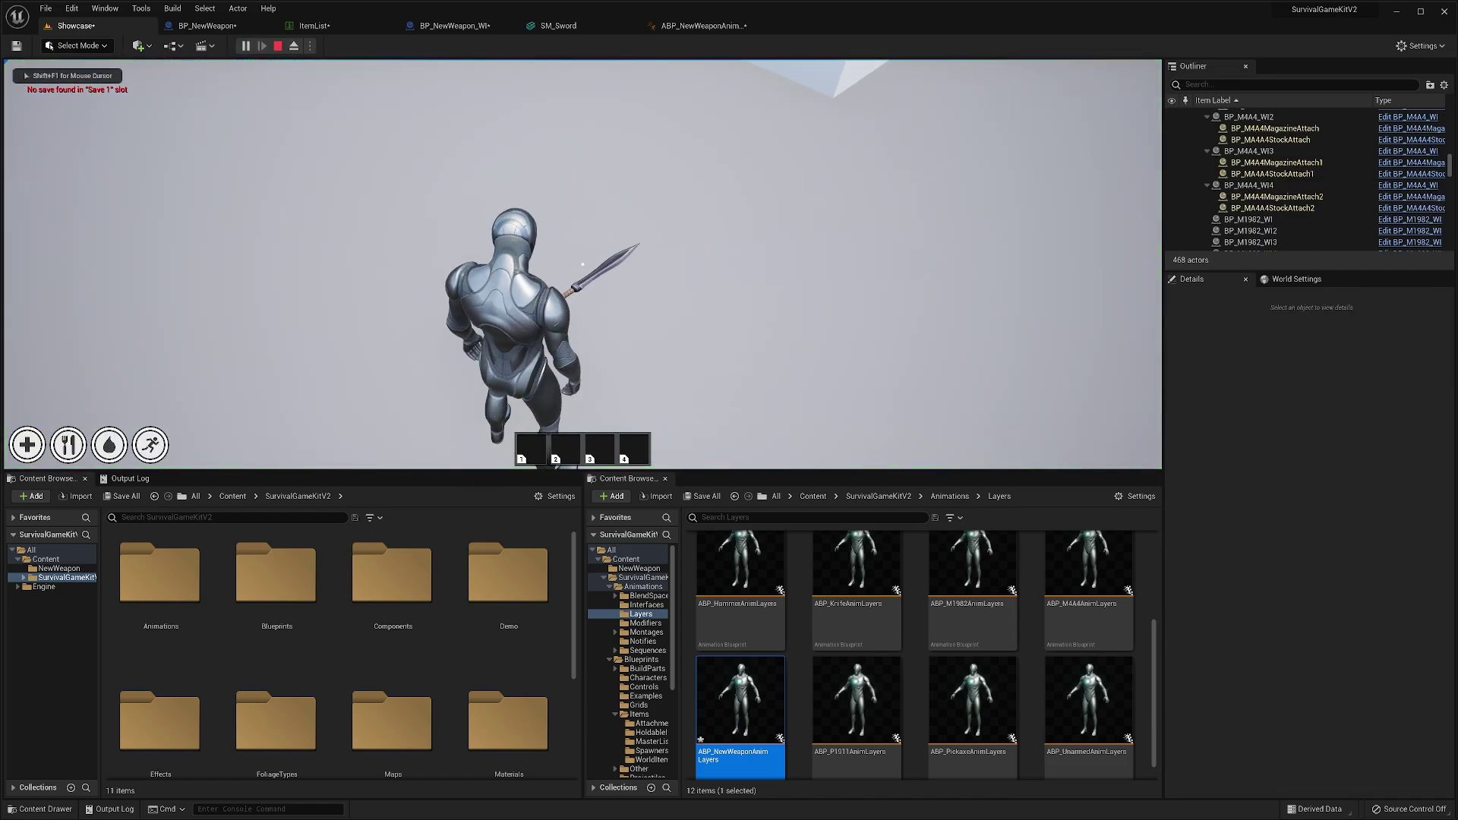
pyautogui.press('e')
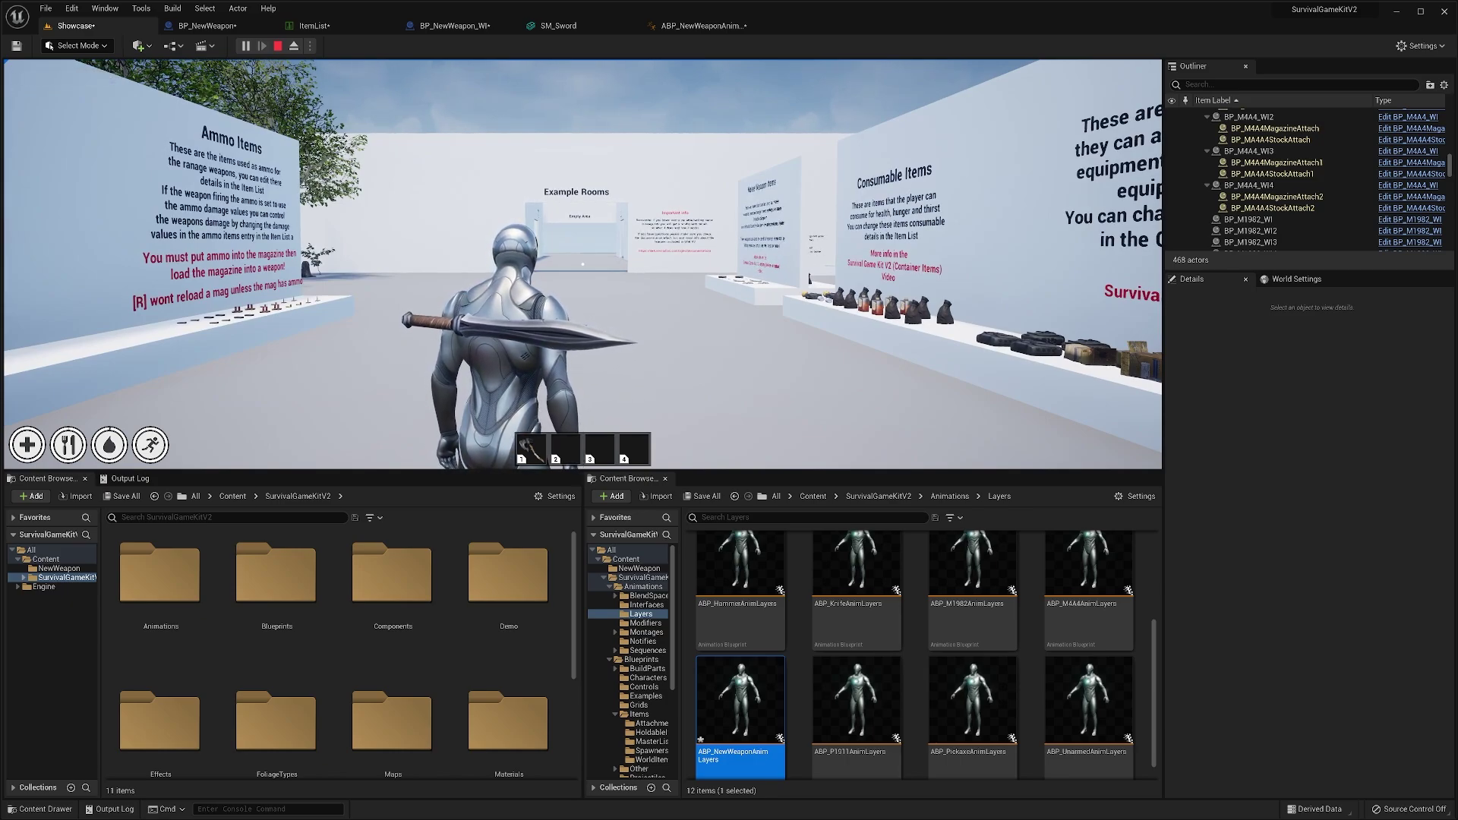
pyautogui.press('Escape')
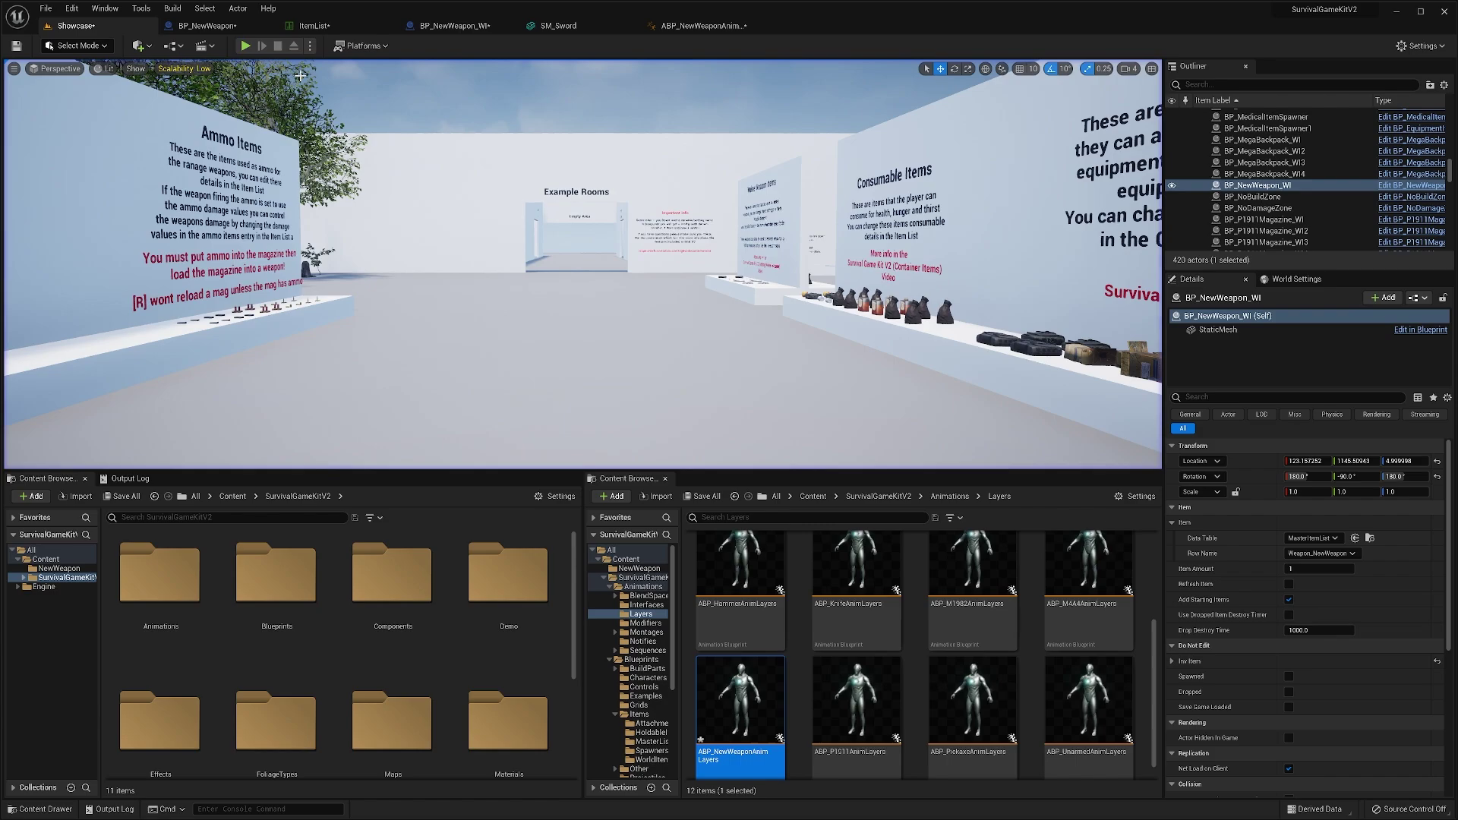
# - In the ItemList data table, set the Primary holdable slot socket of Weapon_NewWeapon to PrimaryNewWeaponSocket
pyautogui.click(327, 29)
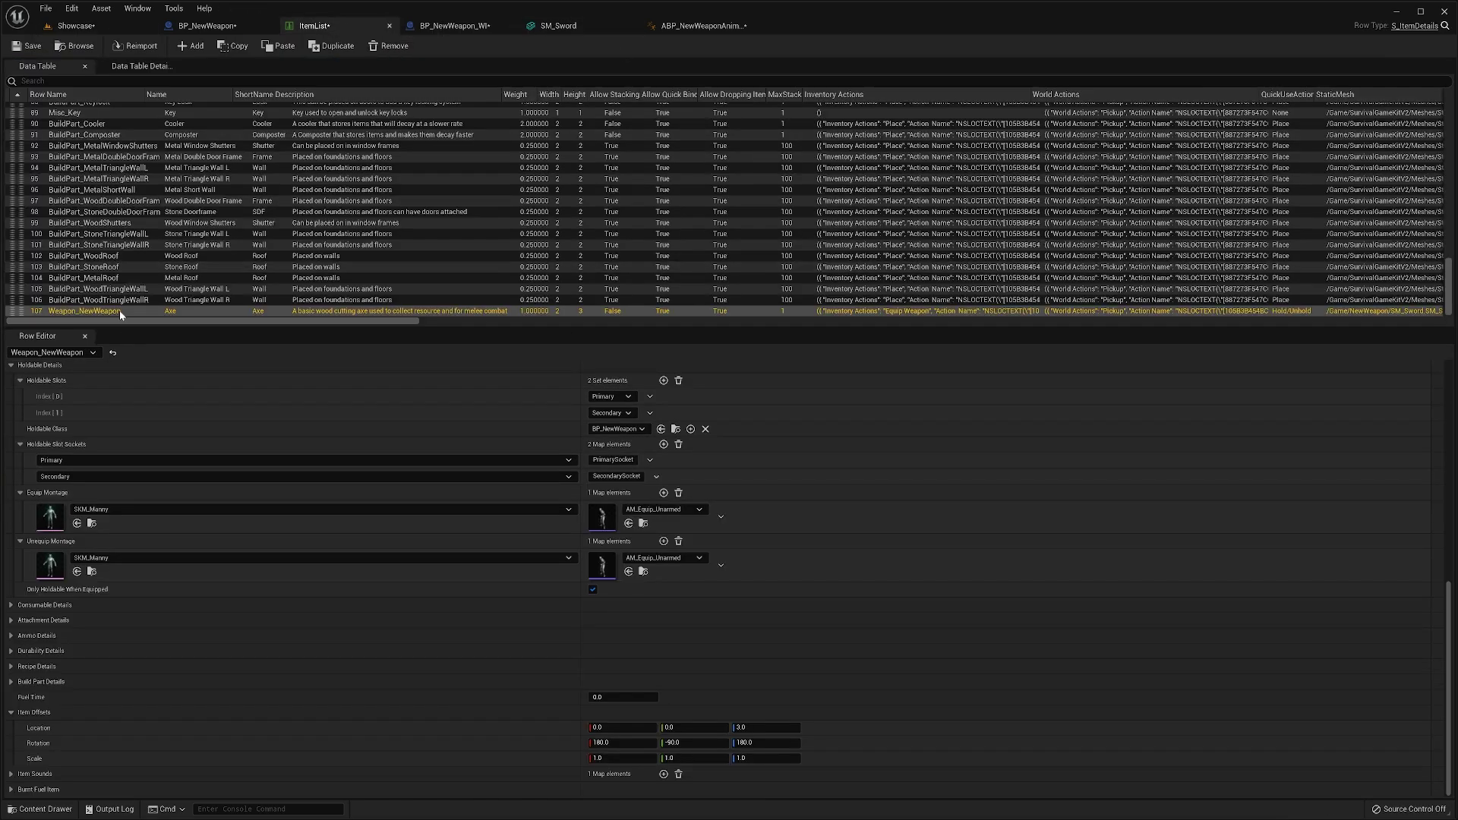
pyautogui.scroll(2, 132, 478)
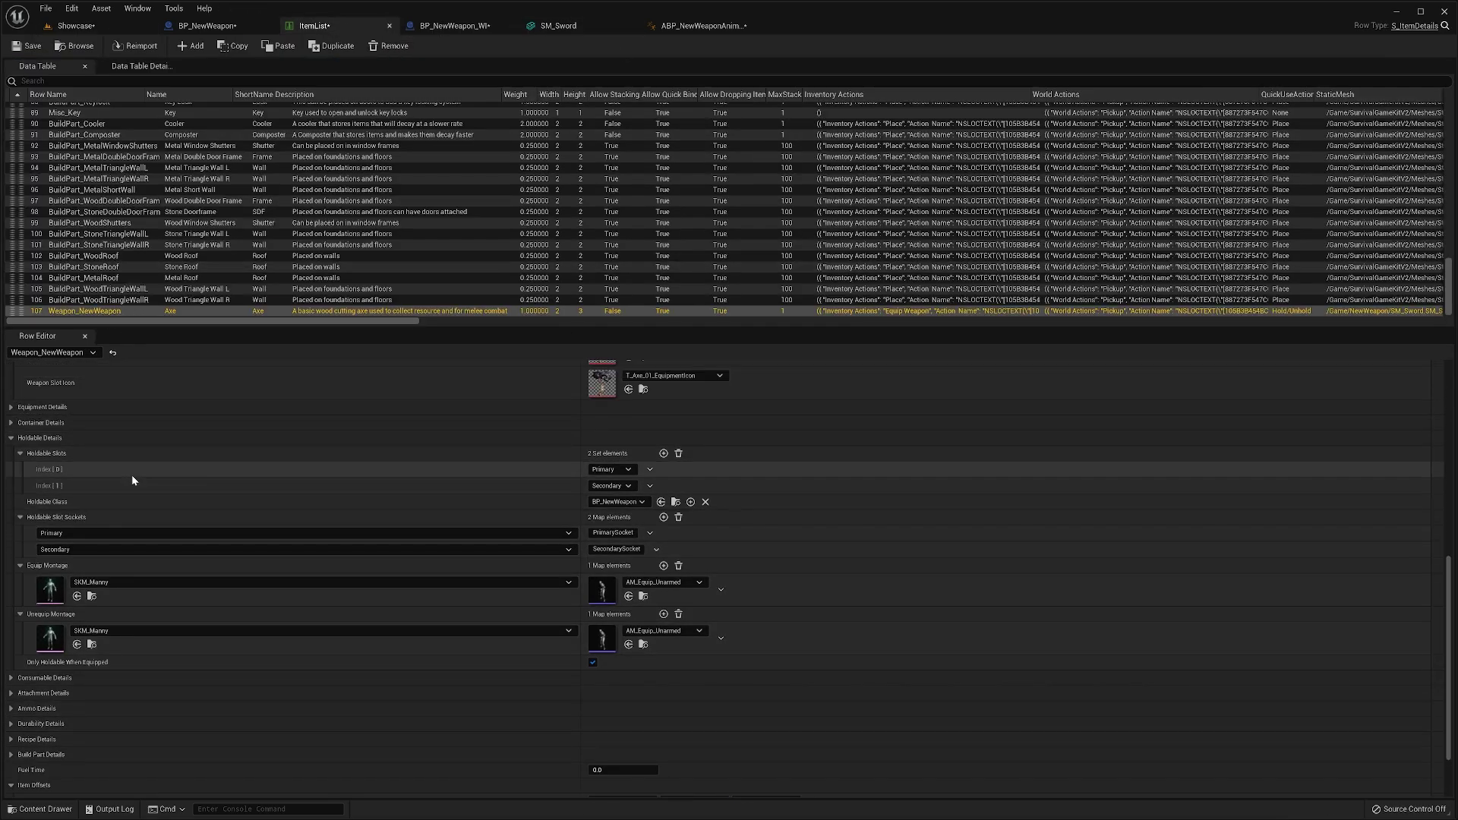
pyautogui.scroll(1, 132, 479)
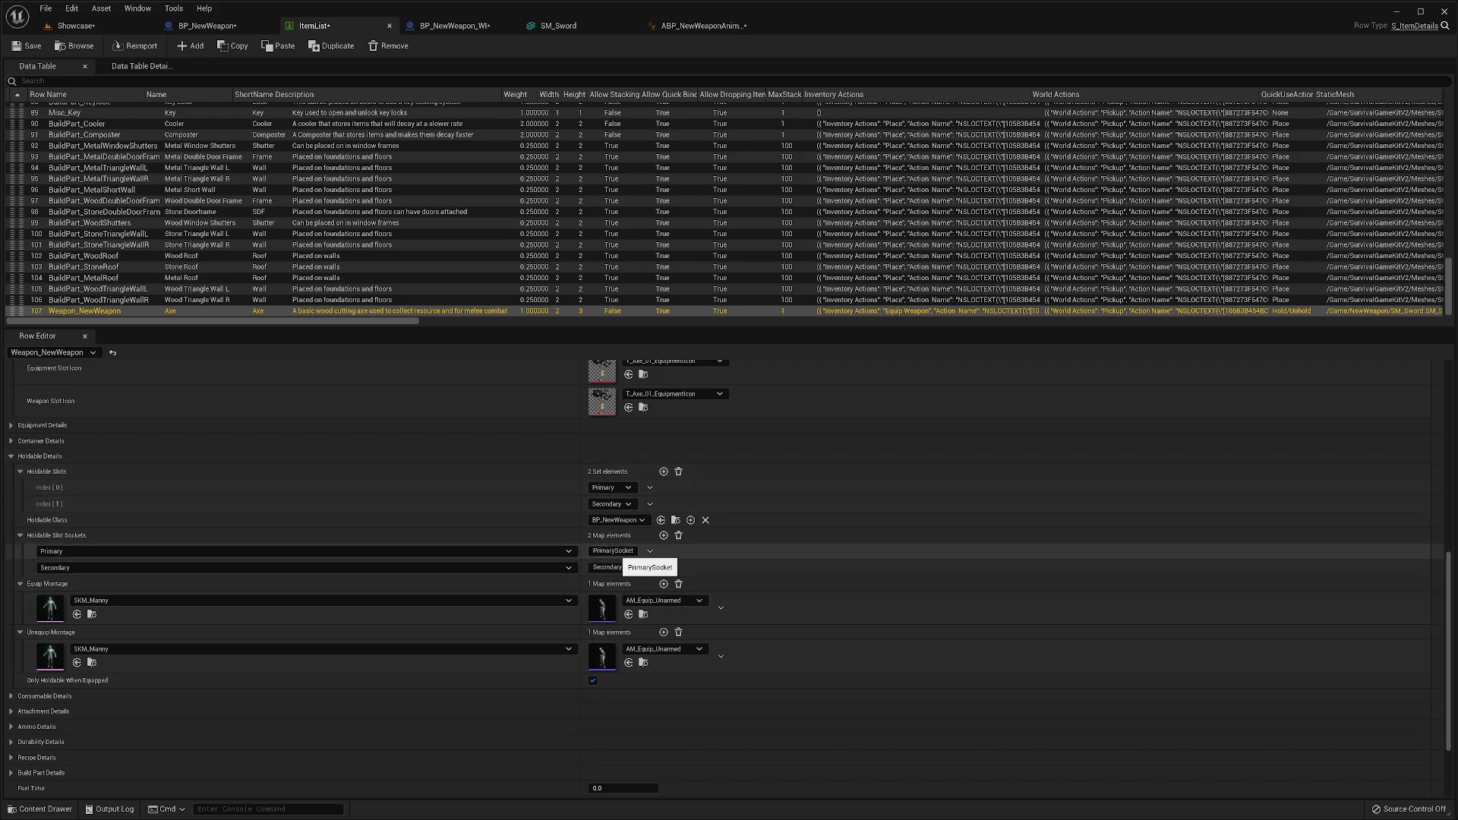
pyautogui.click(612, 550)
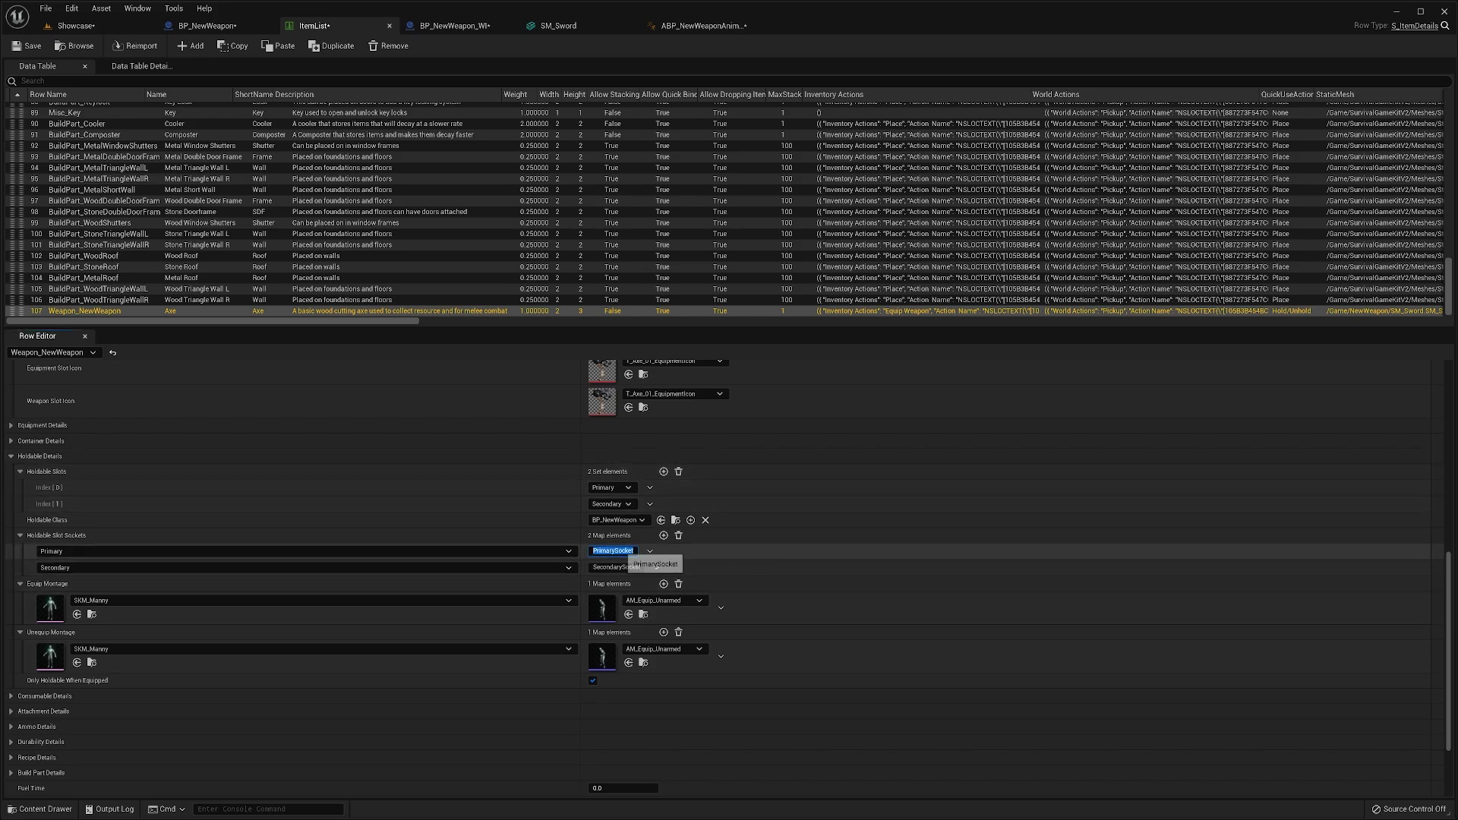
pyautogui.click(612, 551)
pyautogui.write('NewWeapon')
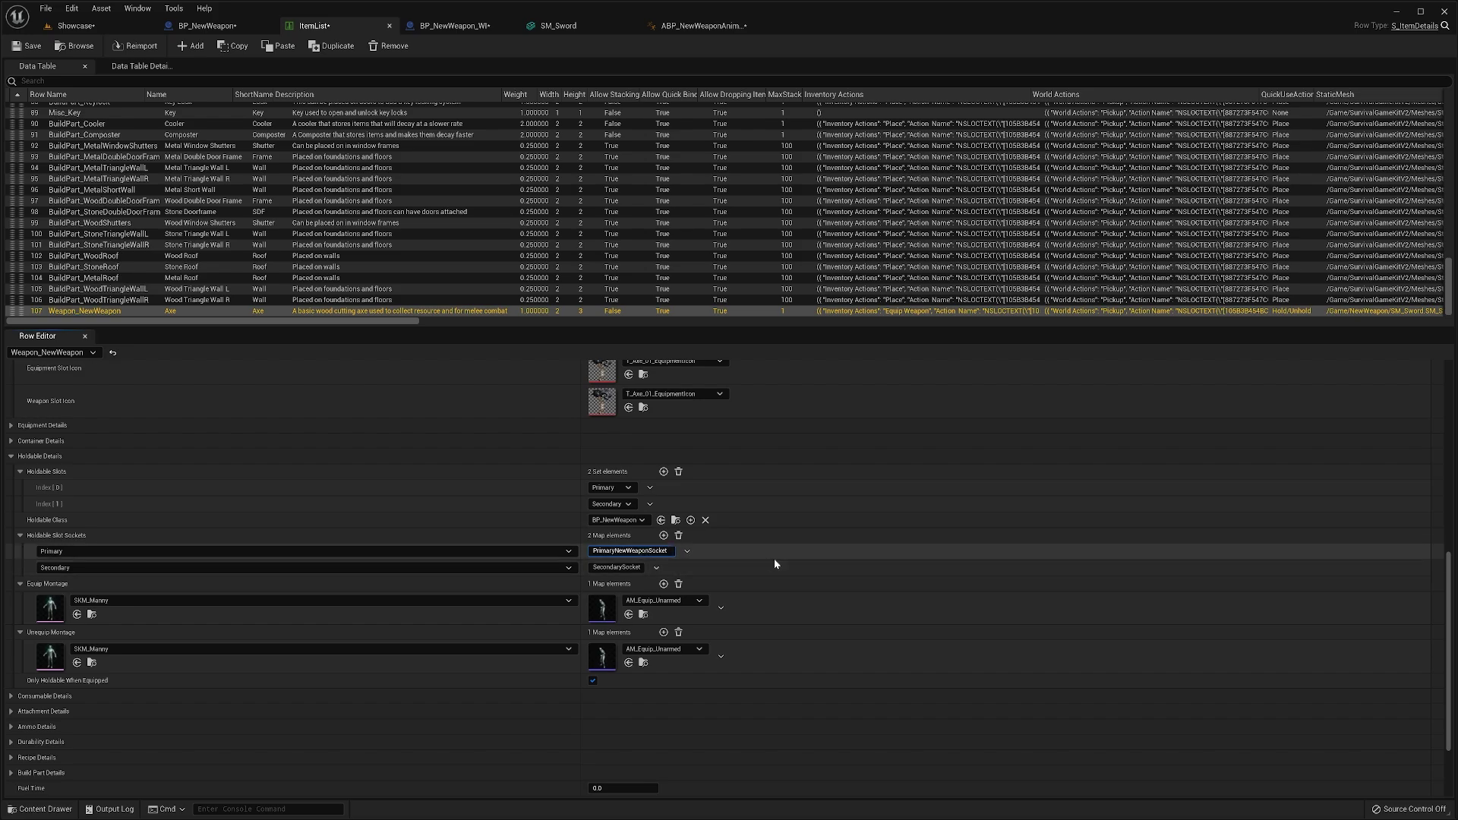
# - Open the SK_Mannequin skeleton from the SurvivalGameKitV2 Meshes > Skeletal folder
pyautogui.press('Return')
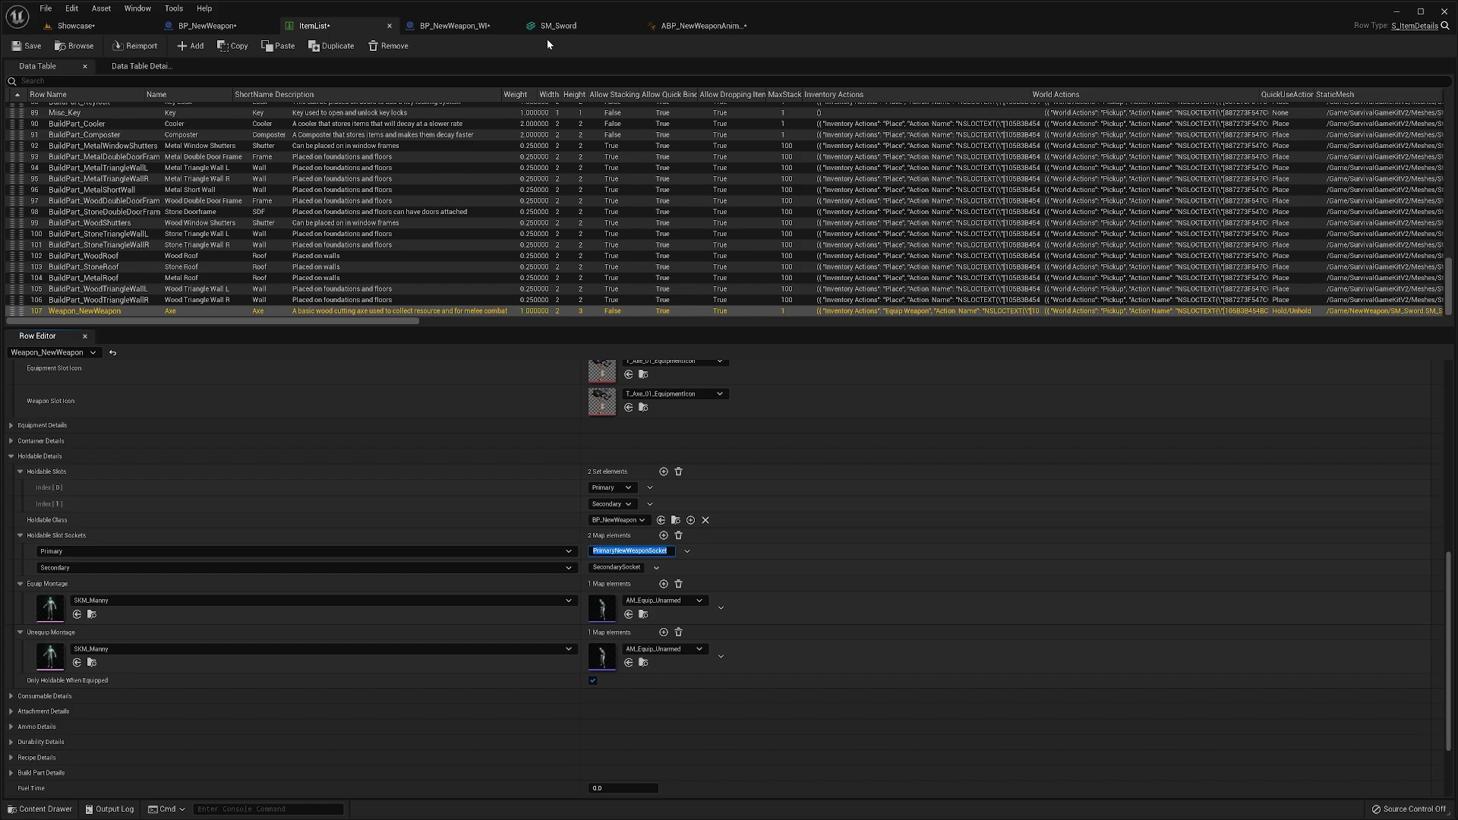
pyautogui.click(76, 25)
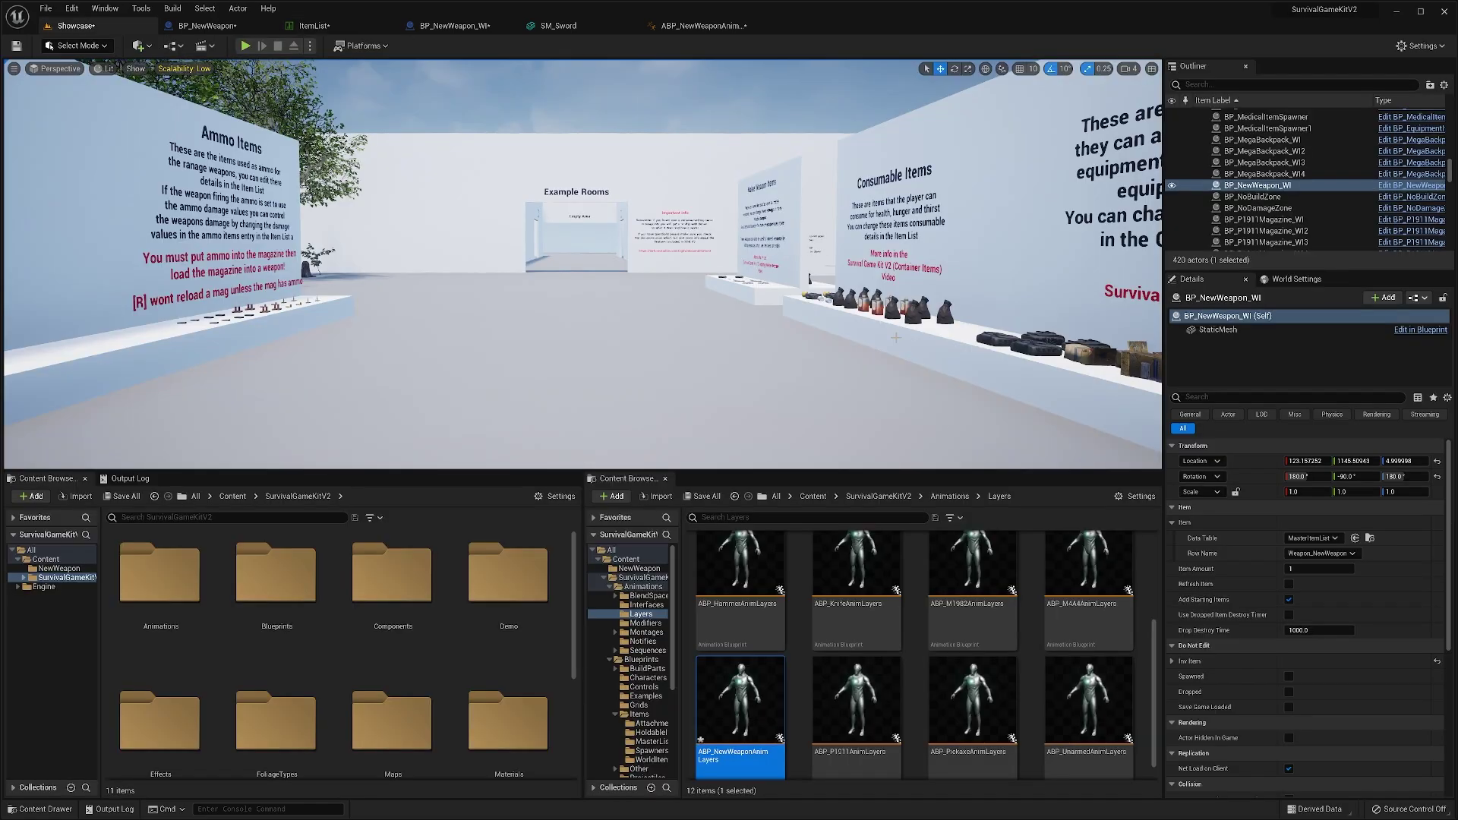
pyautogui.click(874, 496)
pyautogui.click(757, 665)
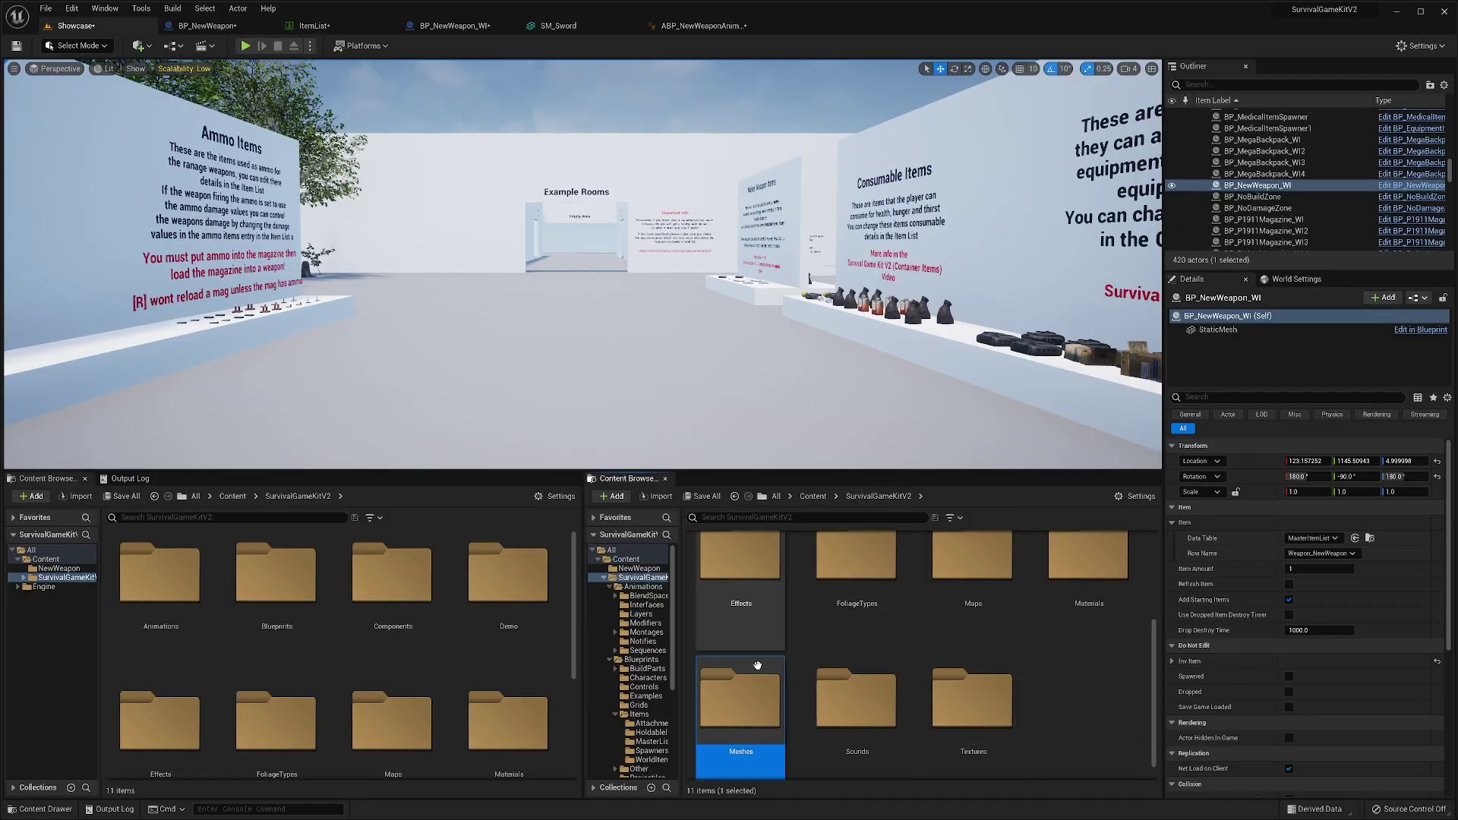
pyautogui.doubleClick(757, 683)
pyautogui.doubleClick(857, 570)
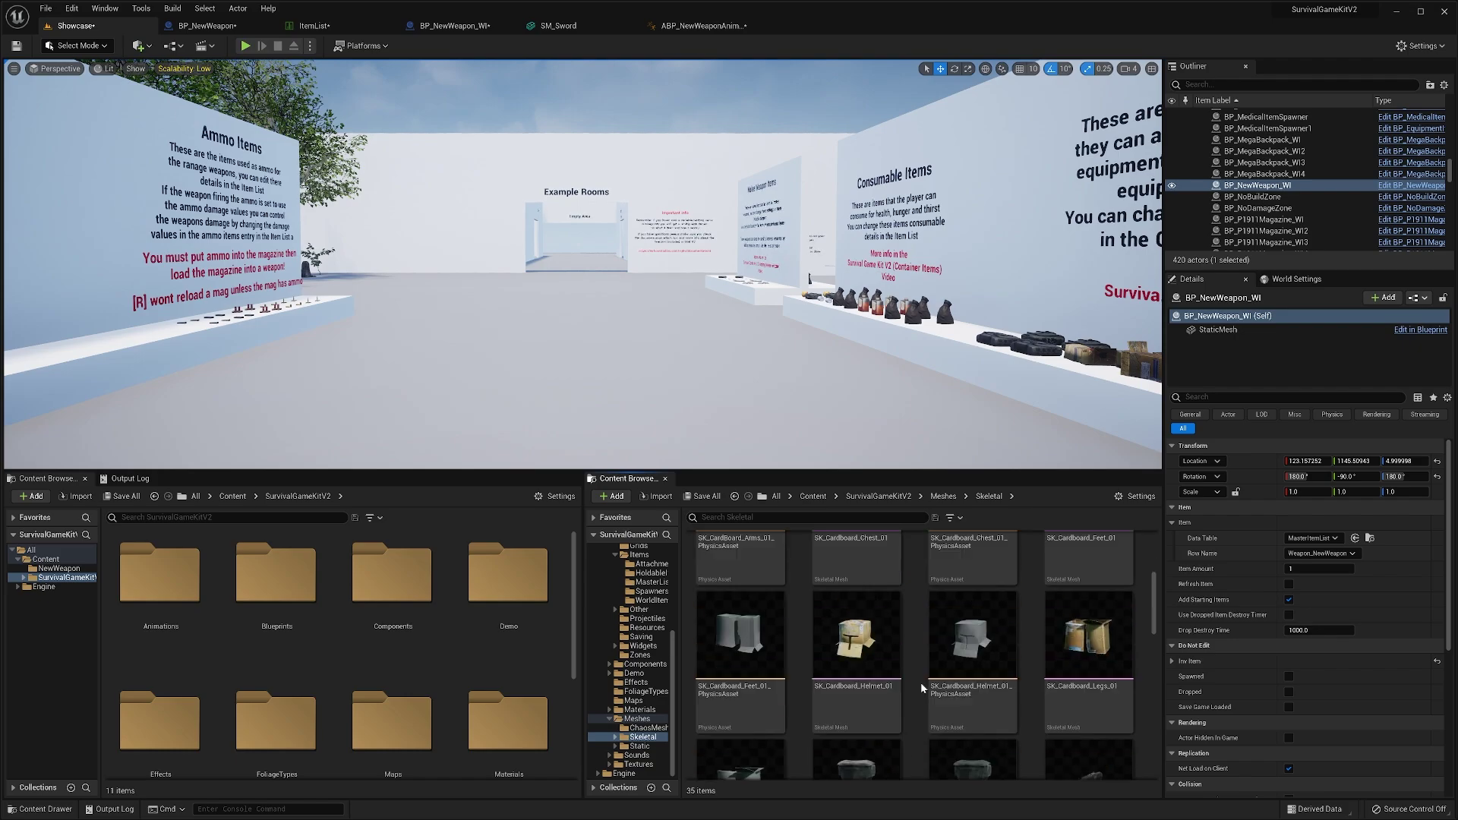
pyautogui.scroll(-10, 922, 688)
pyautogui.doubleClick(859, 664)
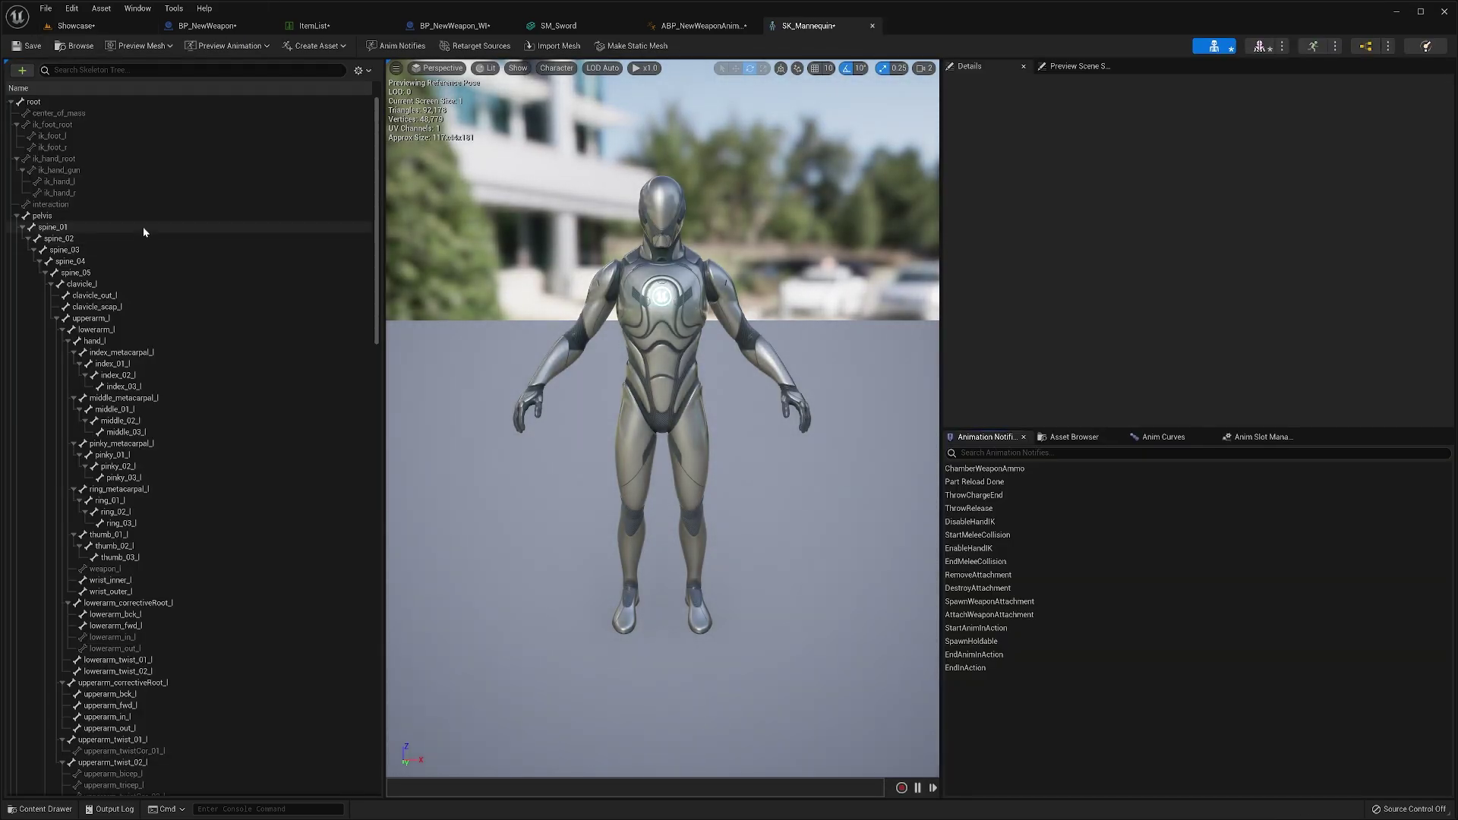
# - Add a socket to the spine_05 bone of SK_Mannequin and name it PrimaryNewWeaponSocket
pyautogui.click(126, 261)
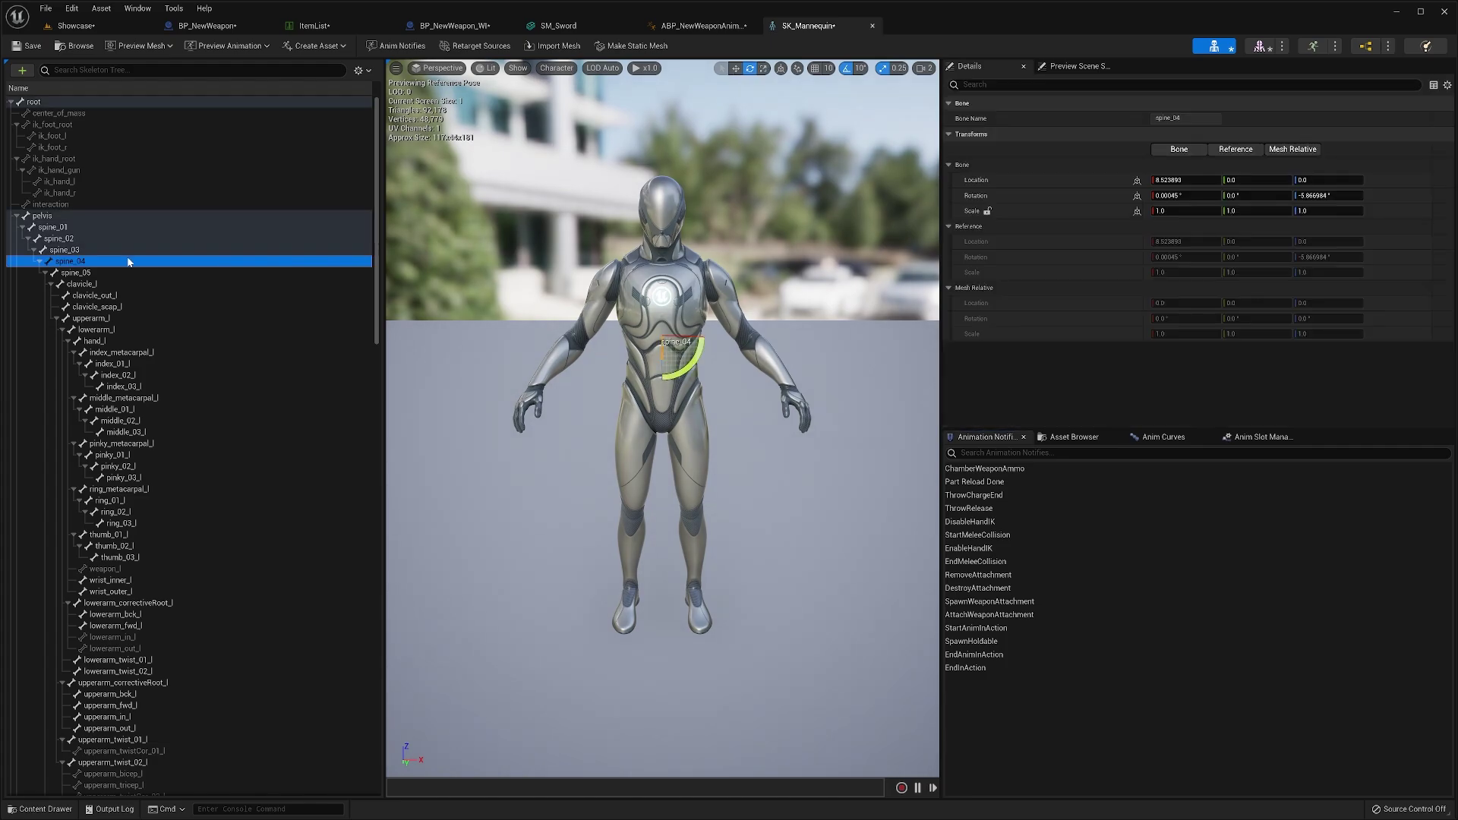
pyautogui.click(152, 273)
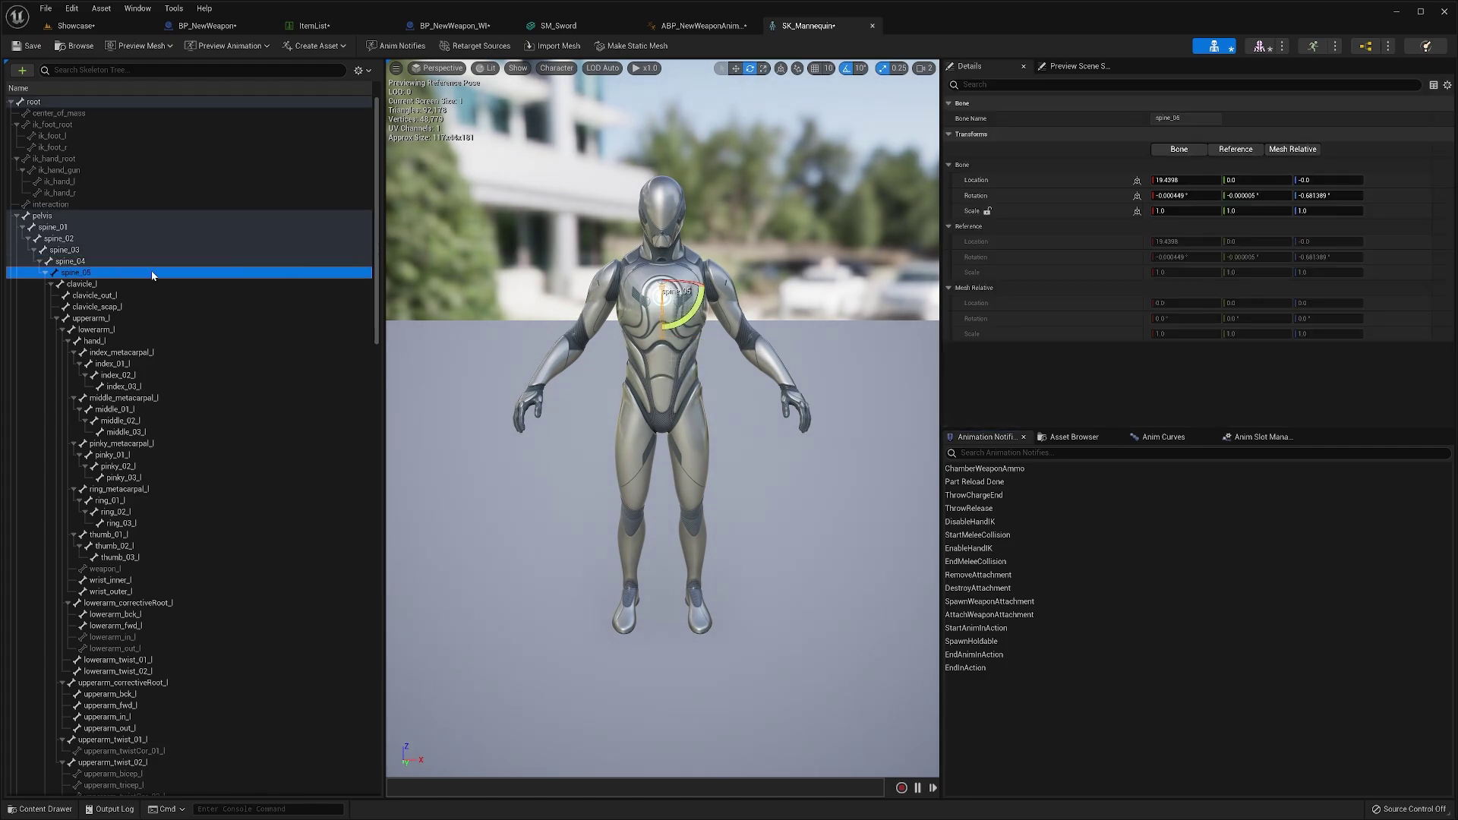
pyautogui.rightClick(126, 274)
pyautogui.click(174, 317)
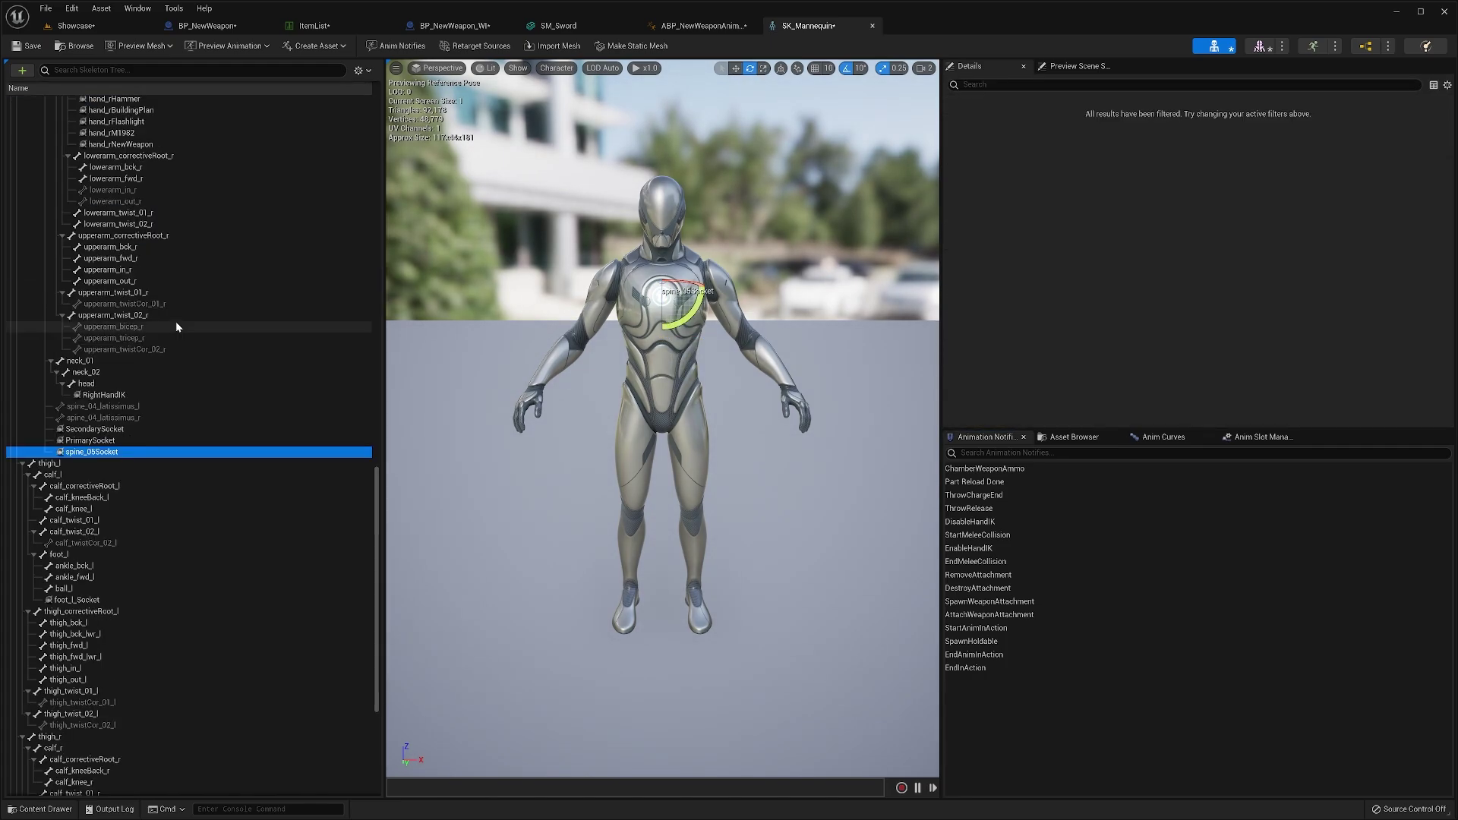
pyautogui.click(91, 453)
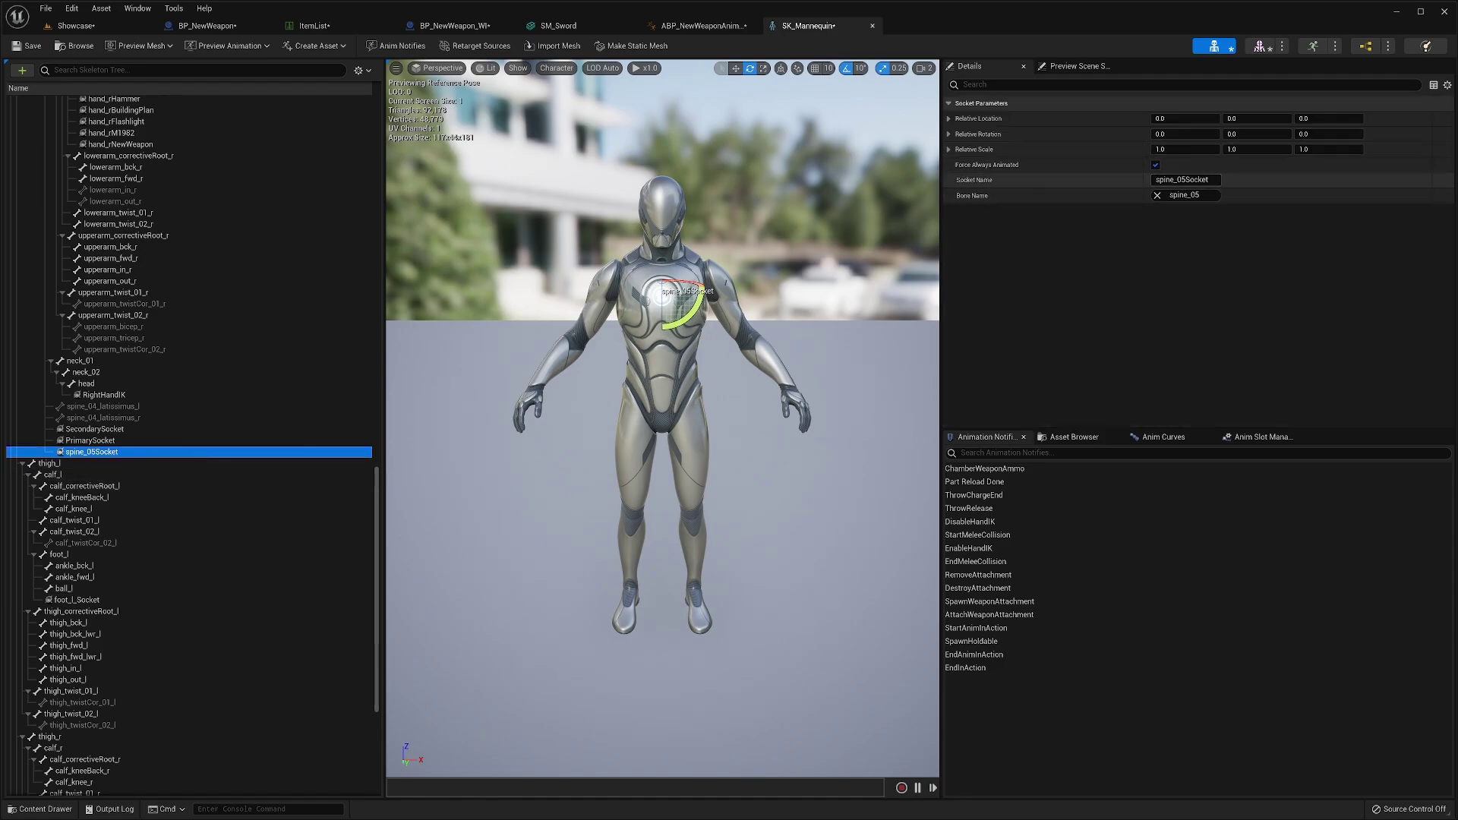
pyautogui.click(1184, 180)
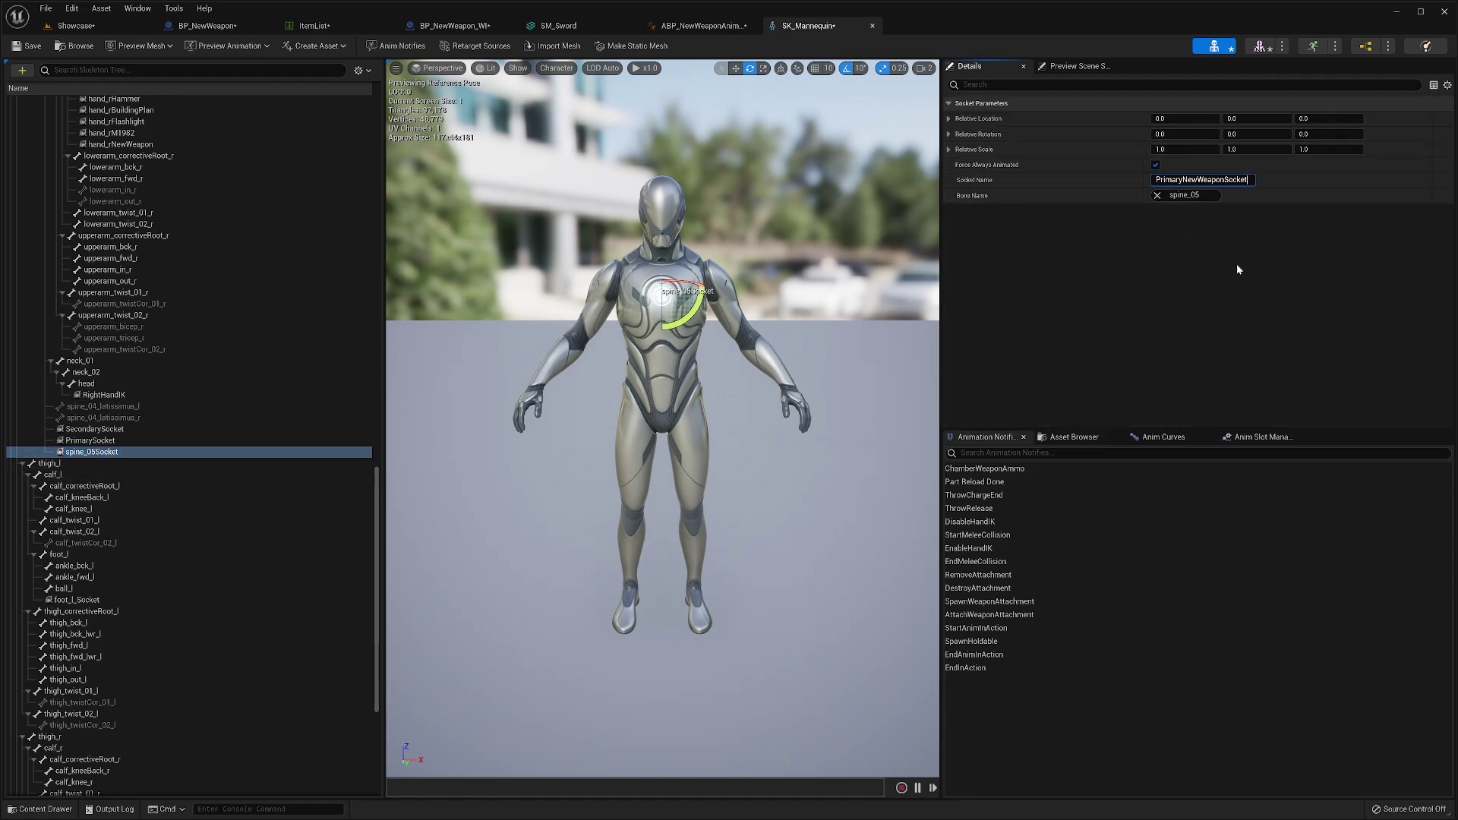
# - Move PrimaryNewWeaponSocket out behind the mannequin's back, to a relative Y location of about -19.67
pyautogui.moveTo(835, 281); pyautogui.dragTo(896, 289, button='right')
pyautogui.press('w')
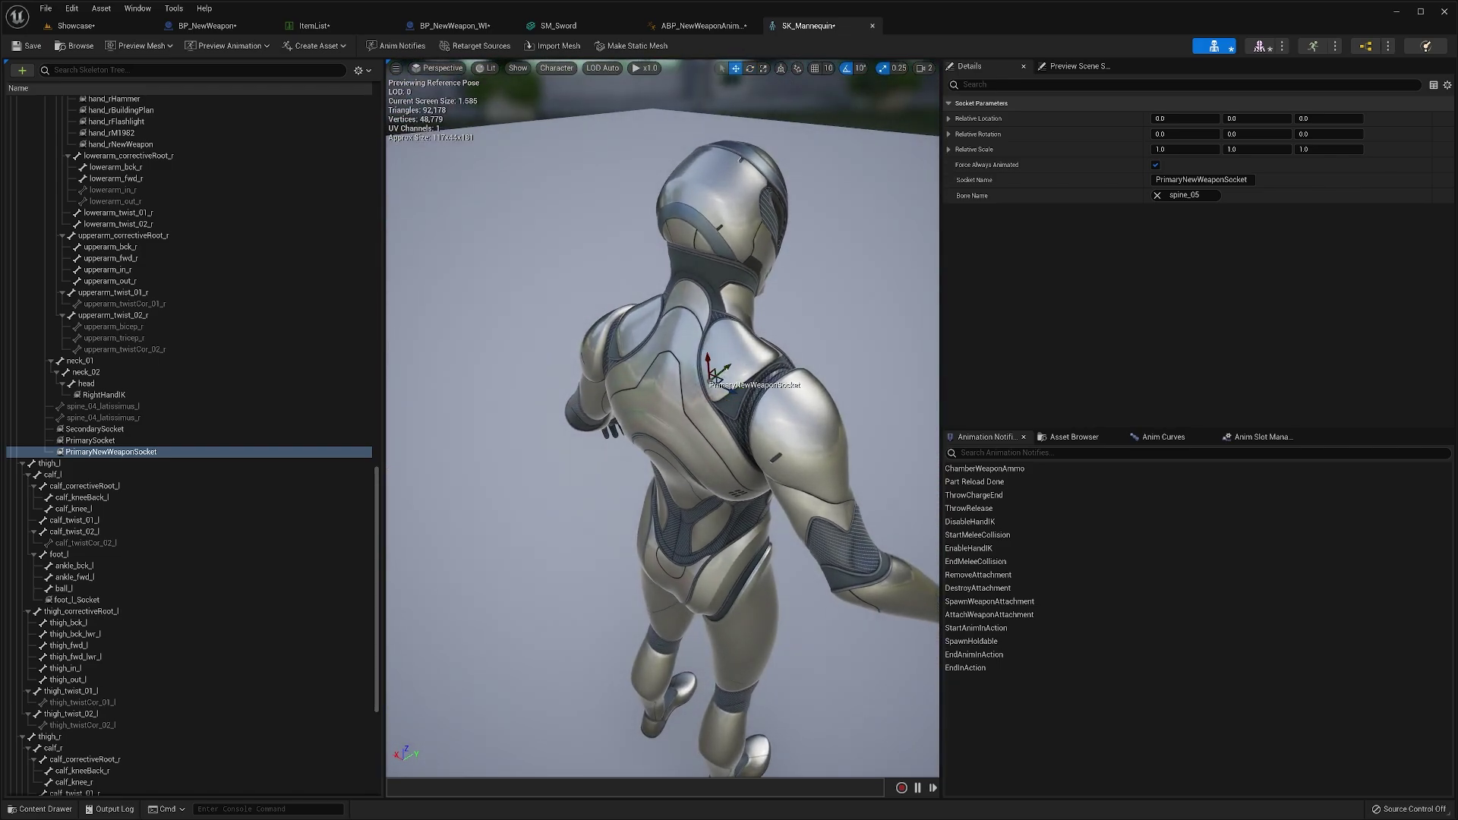
pyautogui.moveTo(731, 373); pyautogui.dragTo(641, 419)
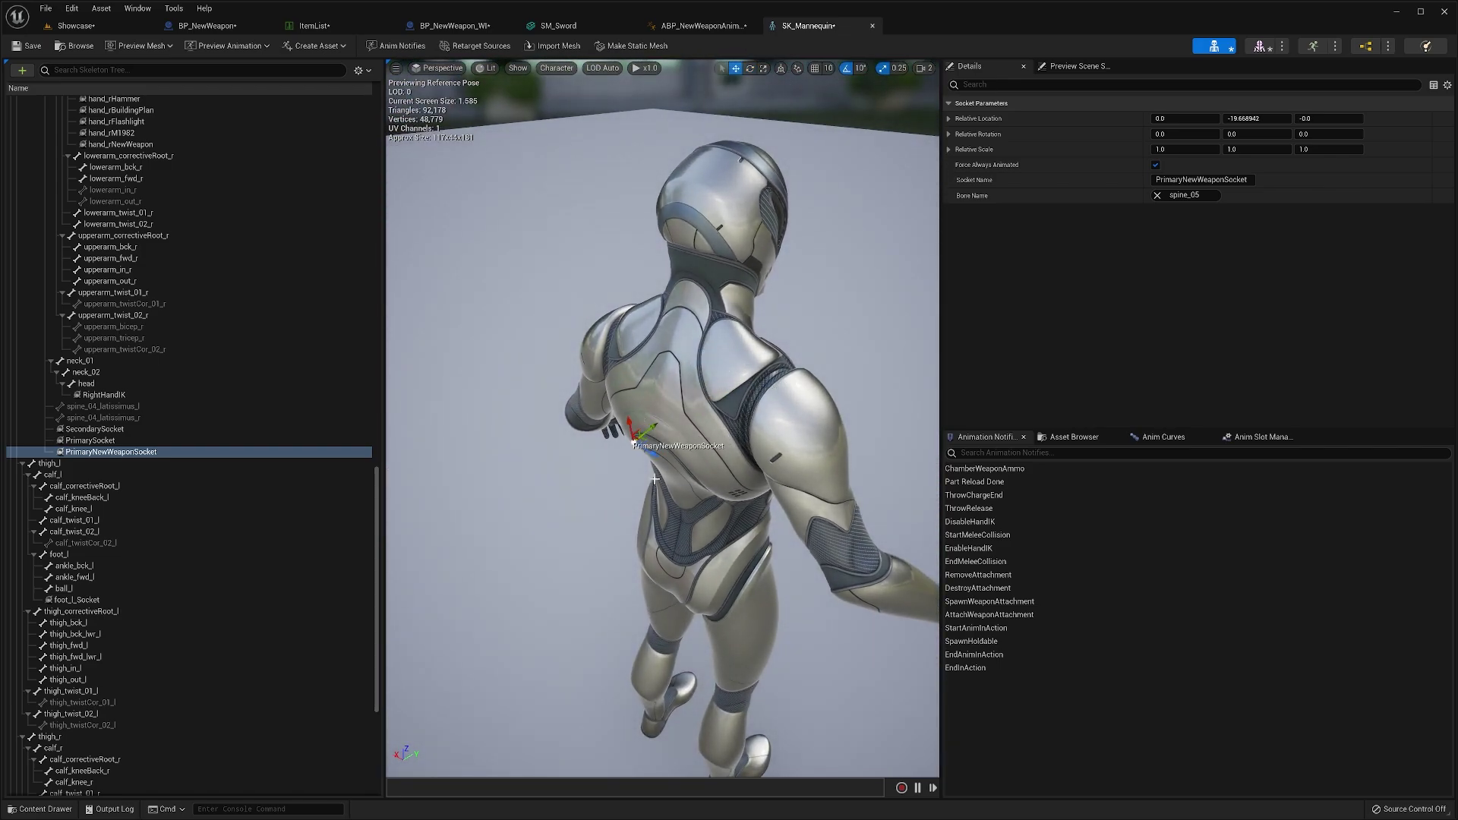
pyautogui.press('e')
pyautogui.moveTo(702, 422); pyautogui.dragTo(702, 463, button='right')
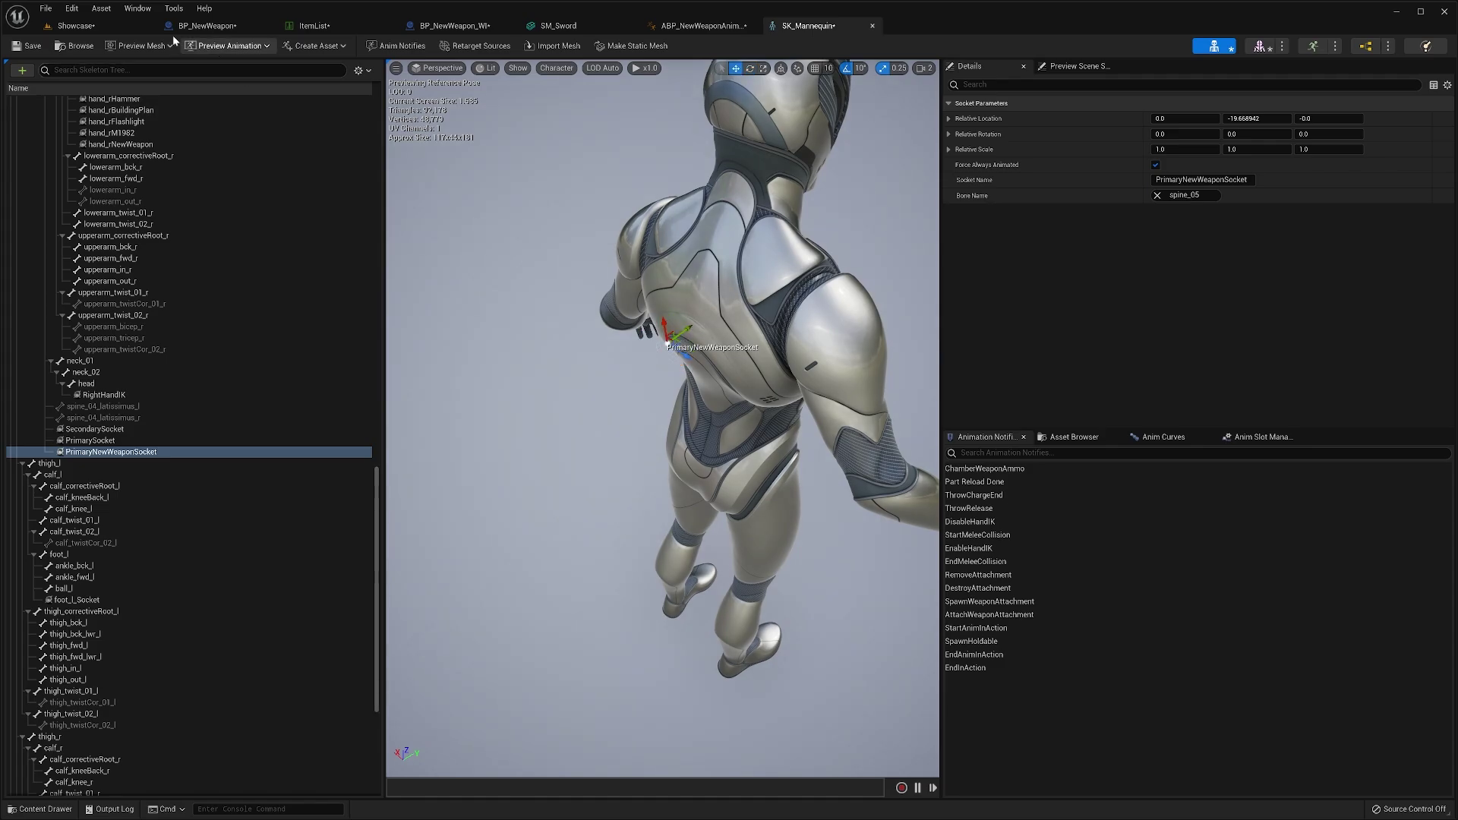
# - Play-test the Showcase level and pick up the sword to check how it sits at the new primary socket
pyautogui.click(76, 25)
pyautogui.click(245, 46)
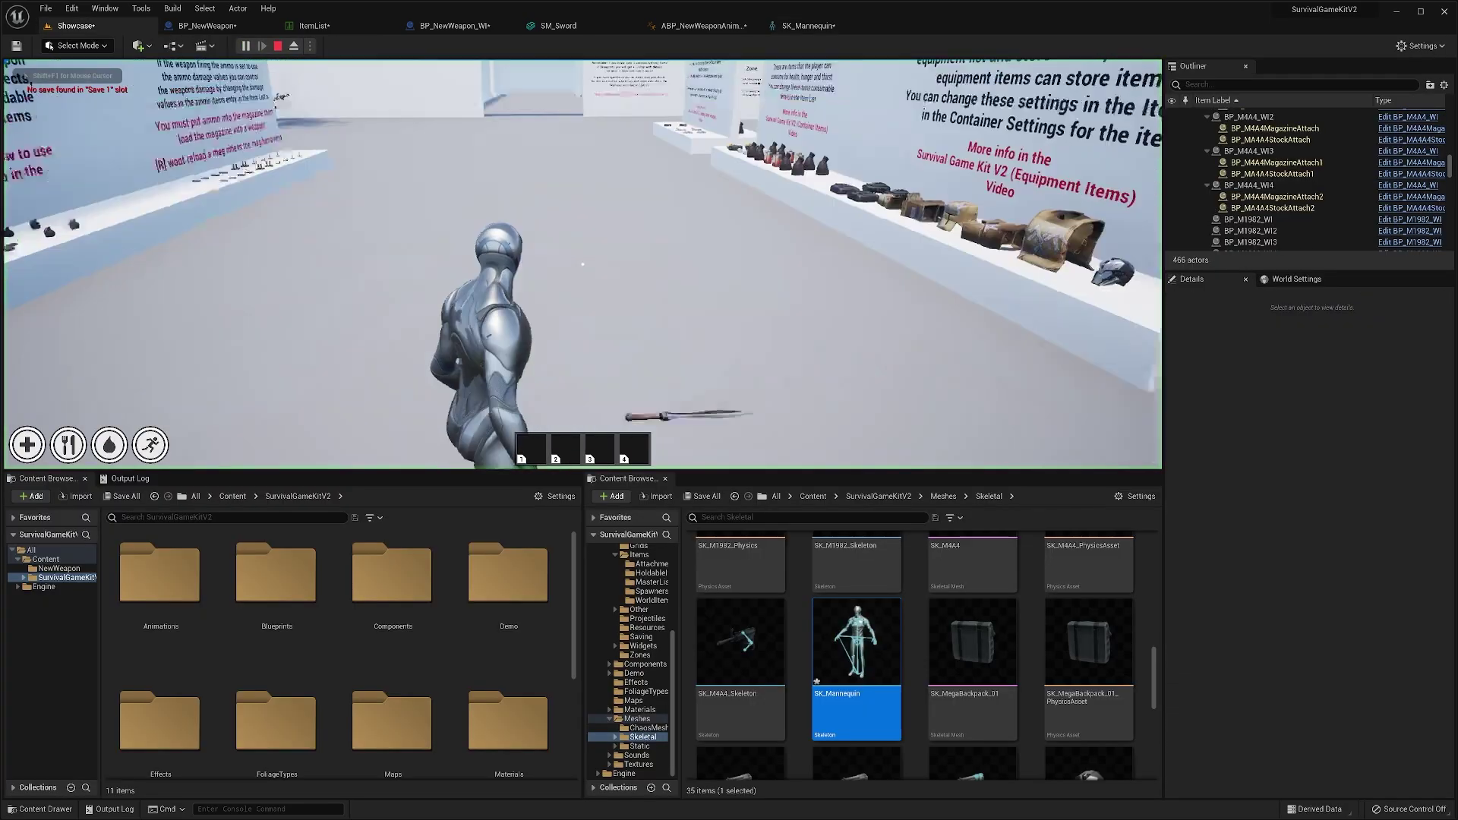
pyautogui.press('e')
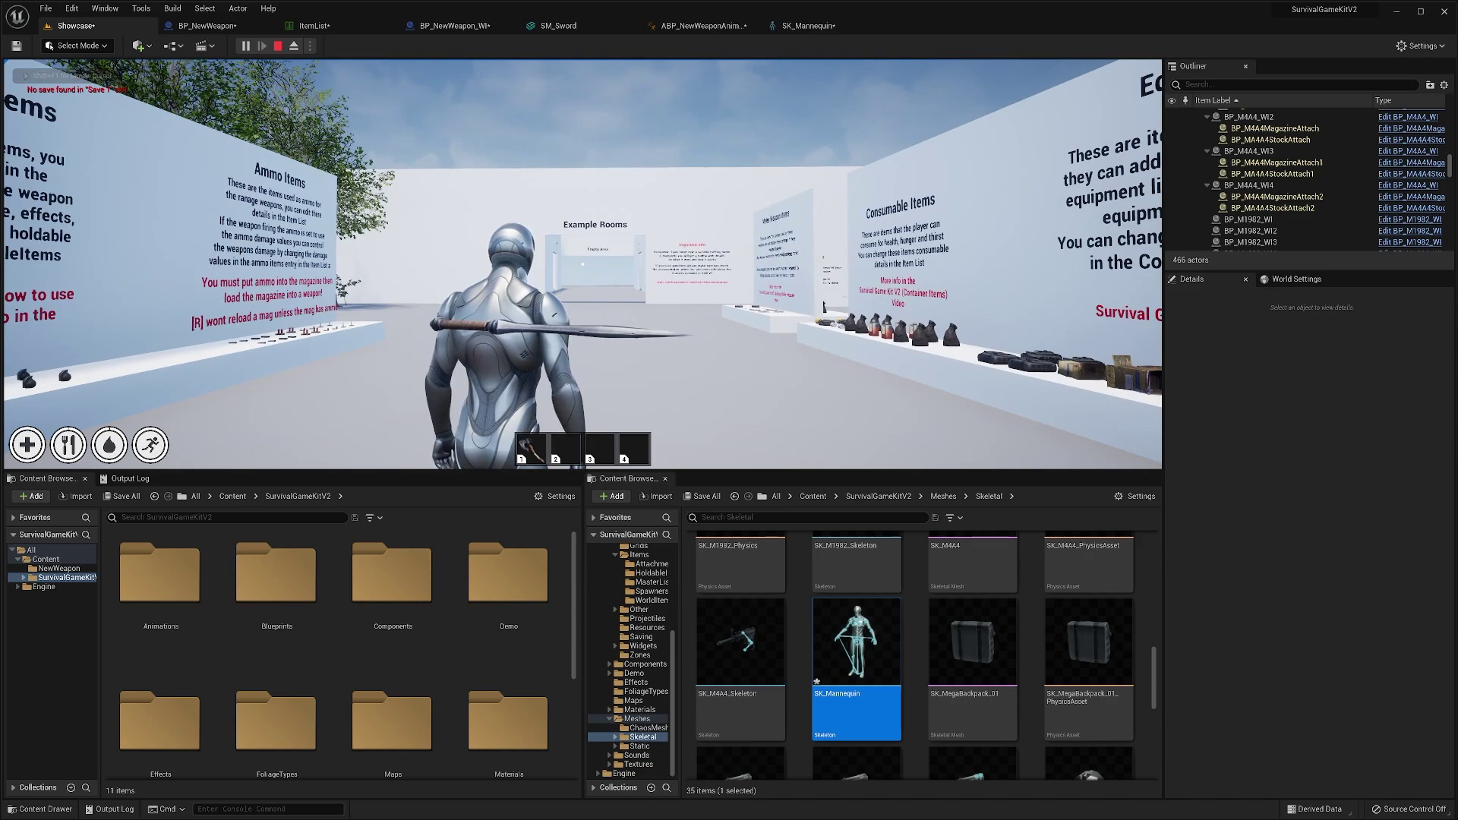
pyautogui.hotkey('shift', 'F1')
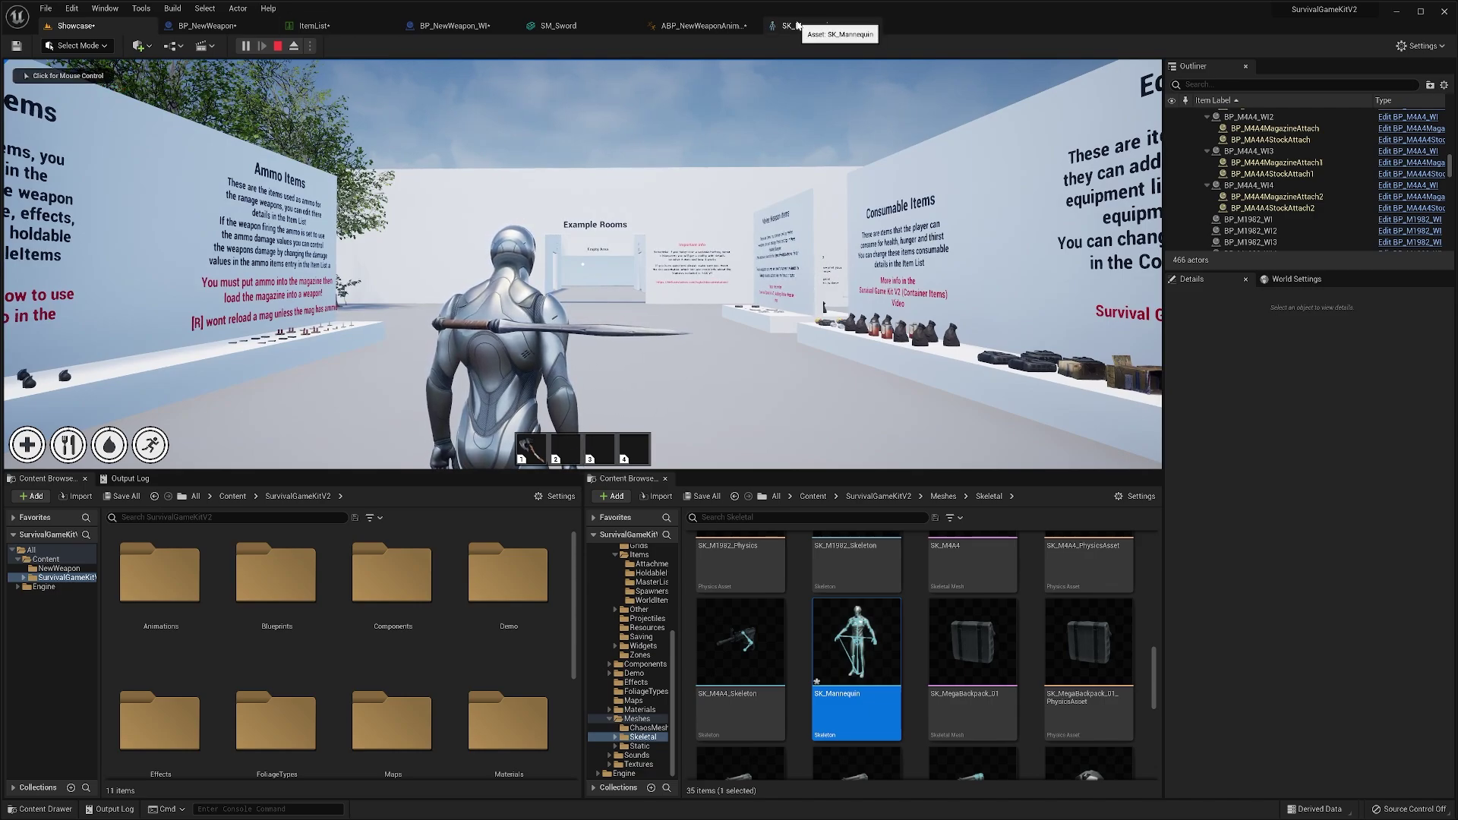
# - Undock the SK_Mannequin editor into its own enlarged window and show it alongside the running Showcase level
pyautogui.moveTo(798, 27); pyautogui.dragTo(878, 325)
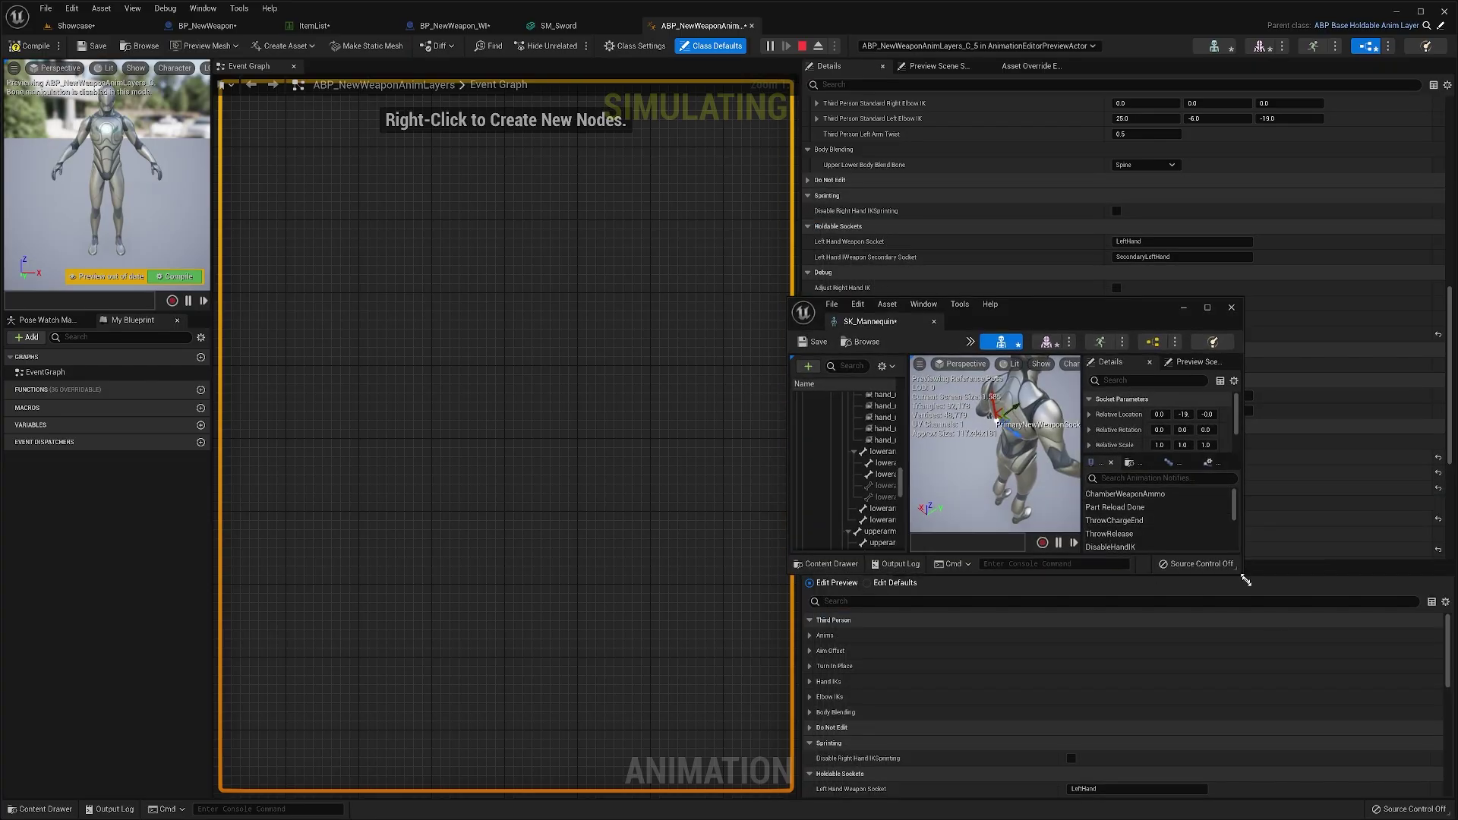
pyautogui.moveTo(1245, 580); pyautogui.dragTo(1418, 793)
pyautogui.click(83, 26)
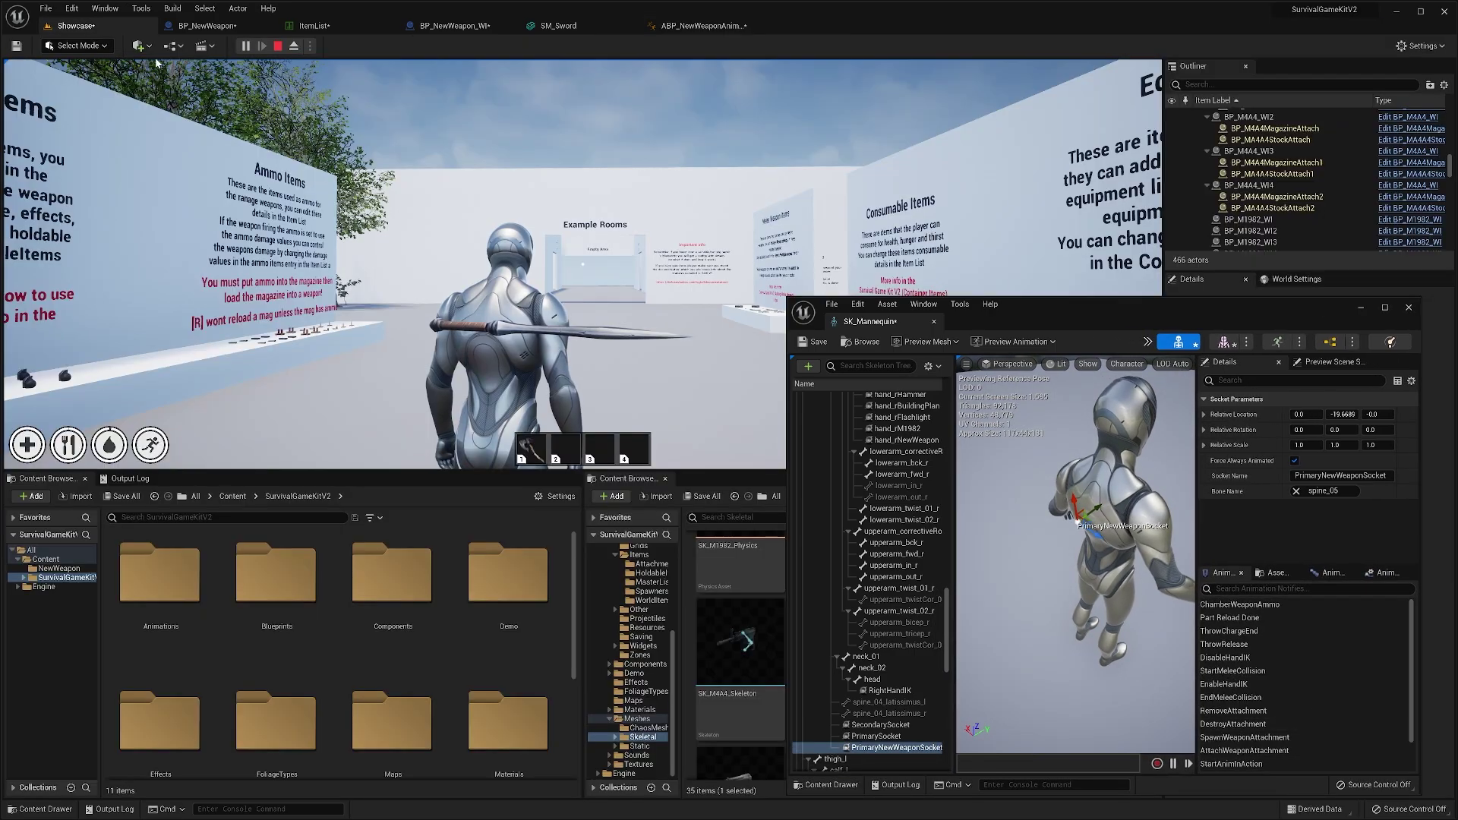
# - Rotate PrimaryNewWeaponSocket to about 90°, 0°, 90° and shift it to about 3.3, -19.05, -8.56 so the sword hangs down the back
pyautogui.moveTo(1063, 562); pyautogui.dragTo(1089, 540, button='right')
pyautogui.press('e')
pyautogui.moveTo(1086, 541); pyautogui.dragTo(1037, 524)
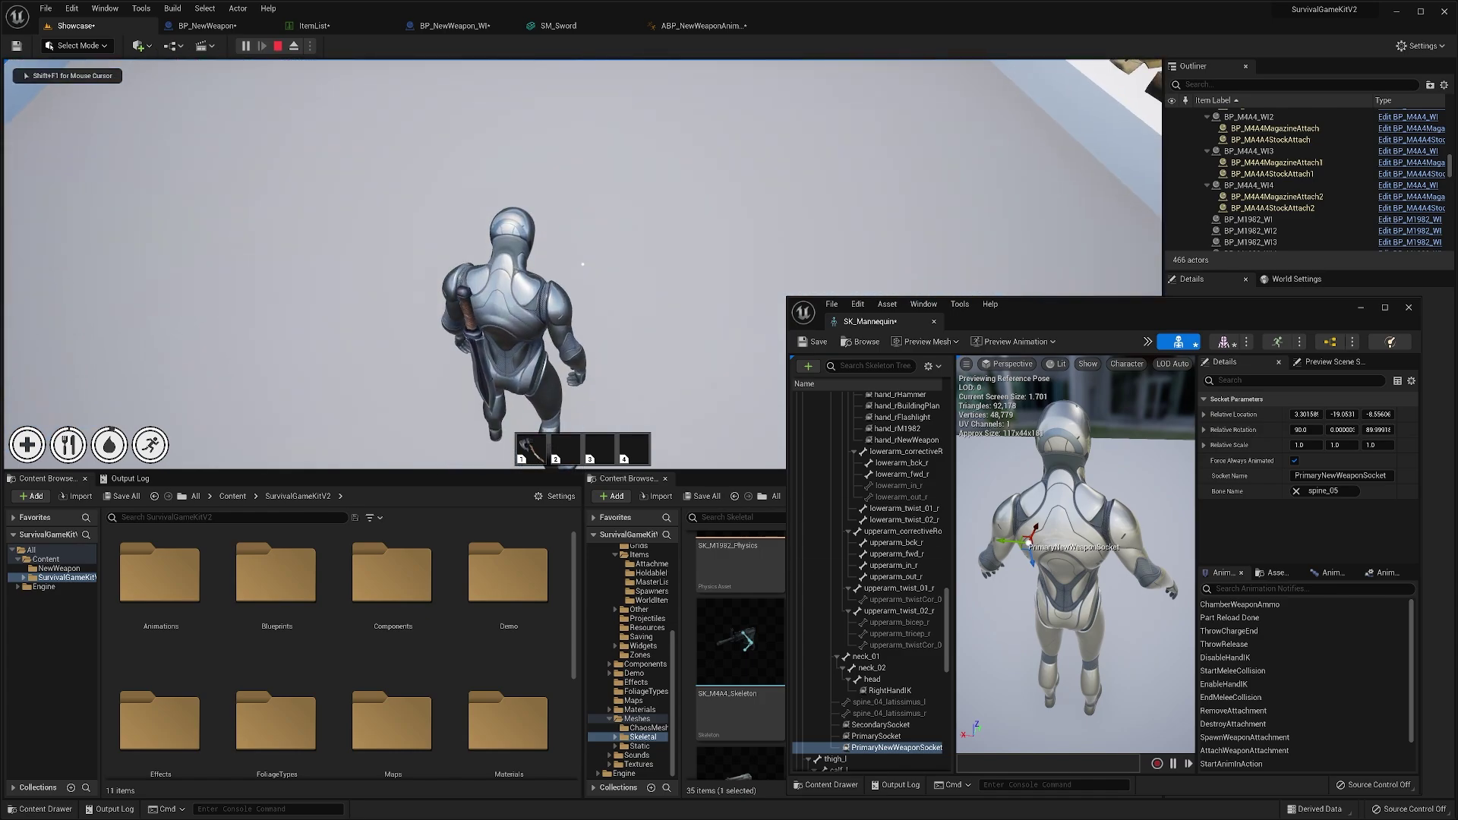
# - Check the holstered sword on the moving character, stop play, and review the Secondary holdable slot socket of Weapon_NewWeapon in ItemList
pyautogui.click(545, 341)
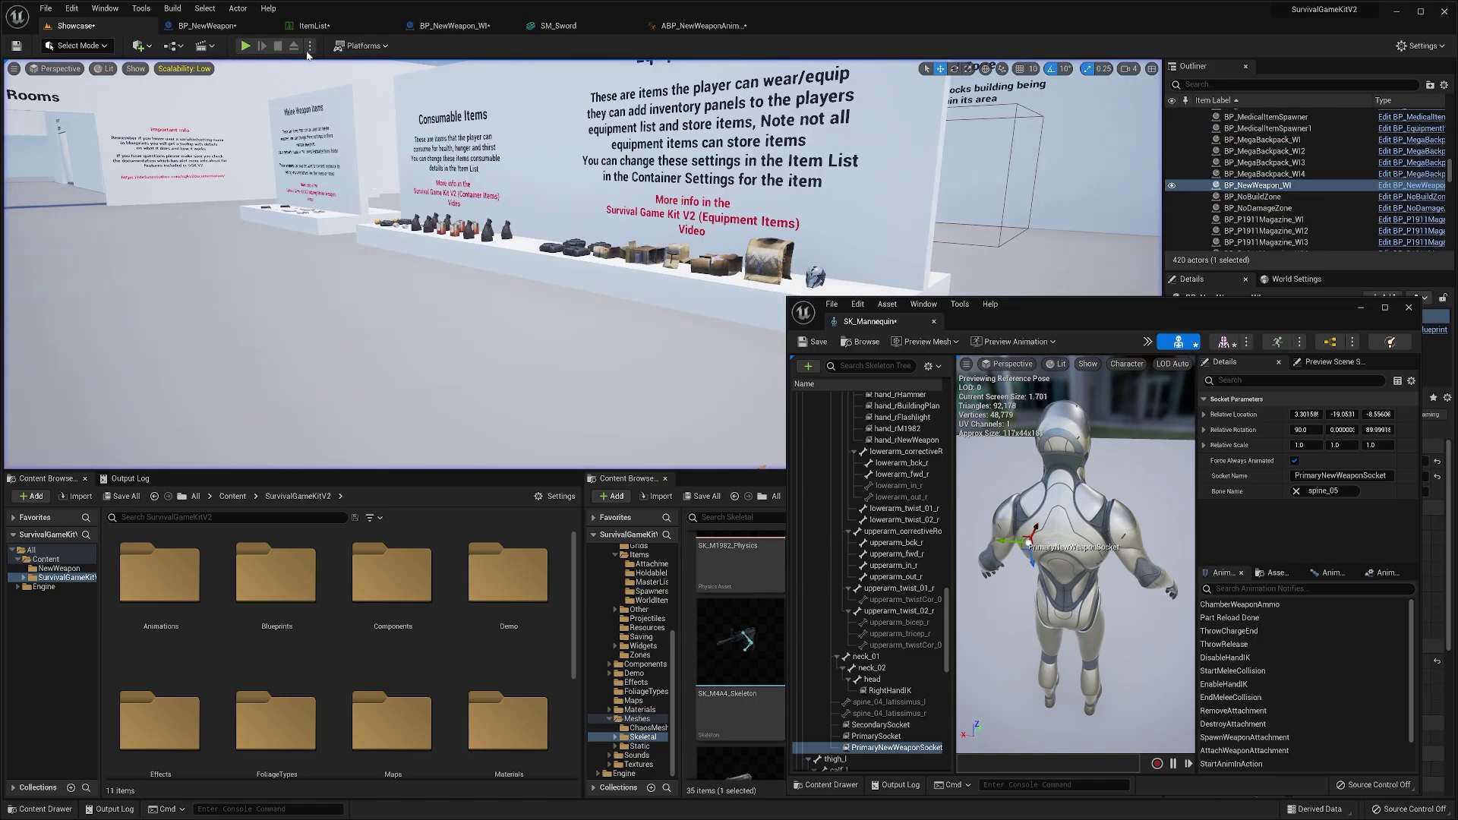
pyautogui.click(313, 25)
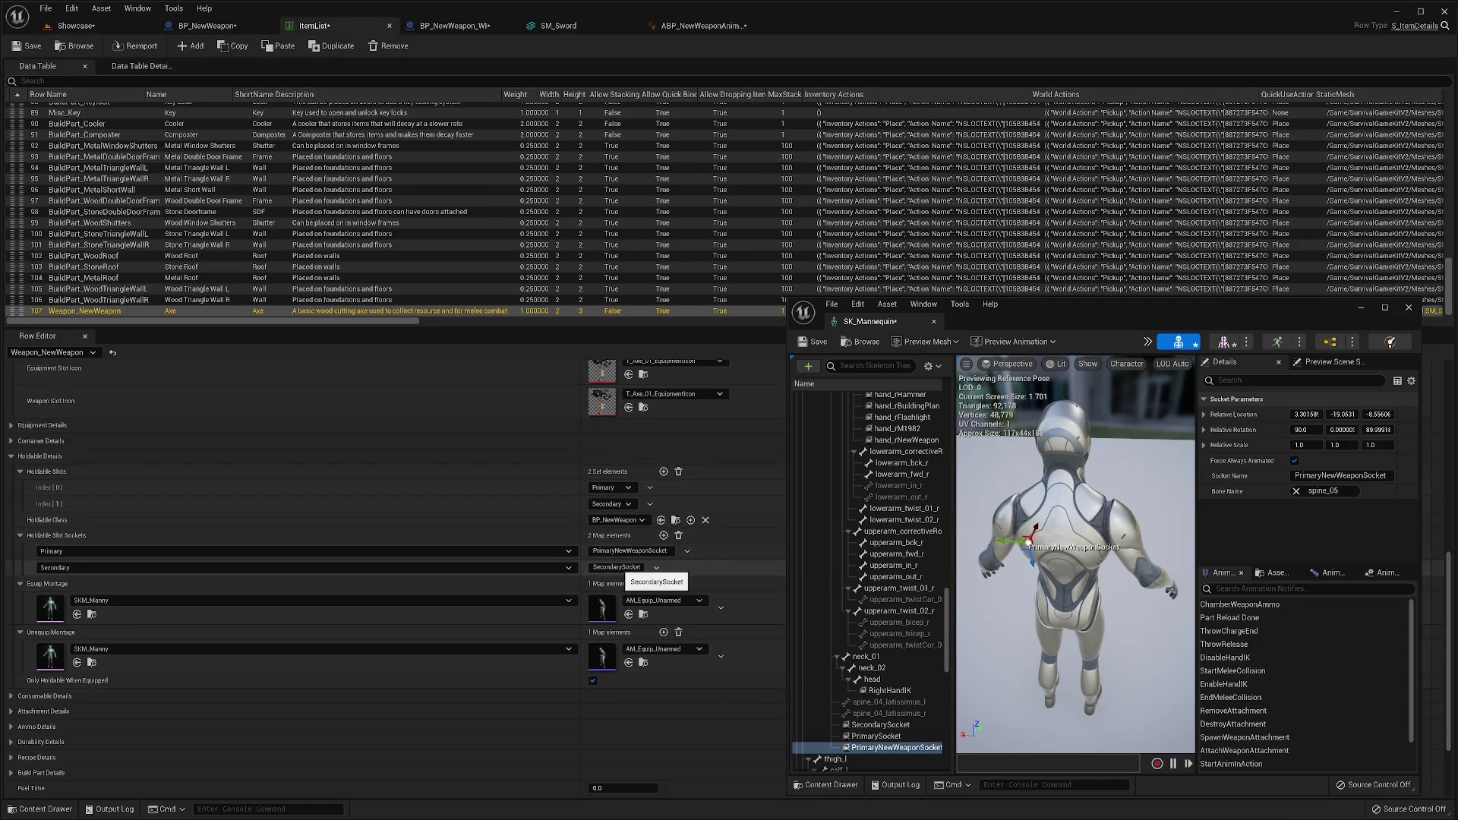
pyautogui.click(1031, 565)
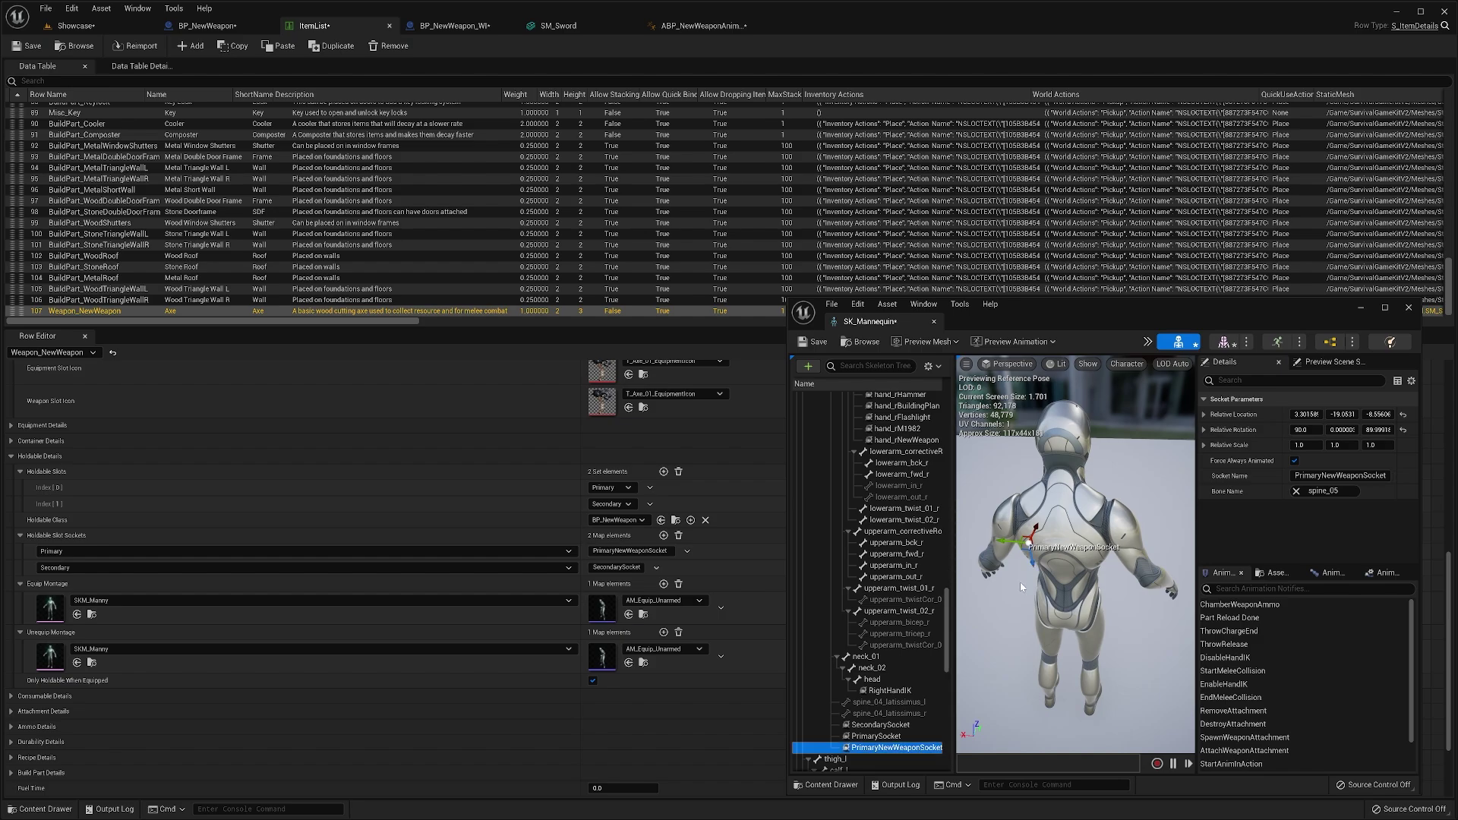